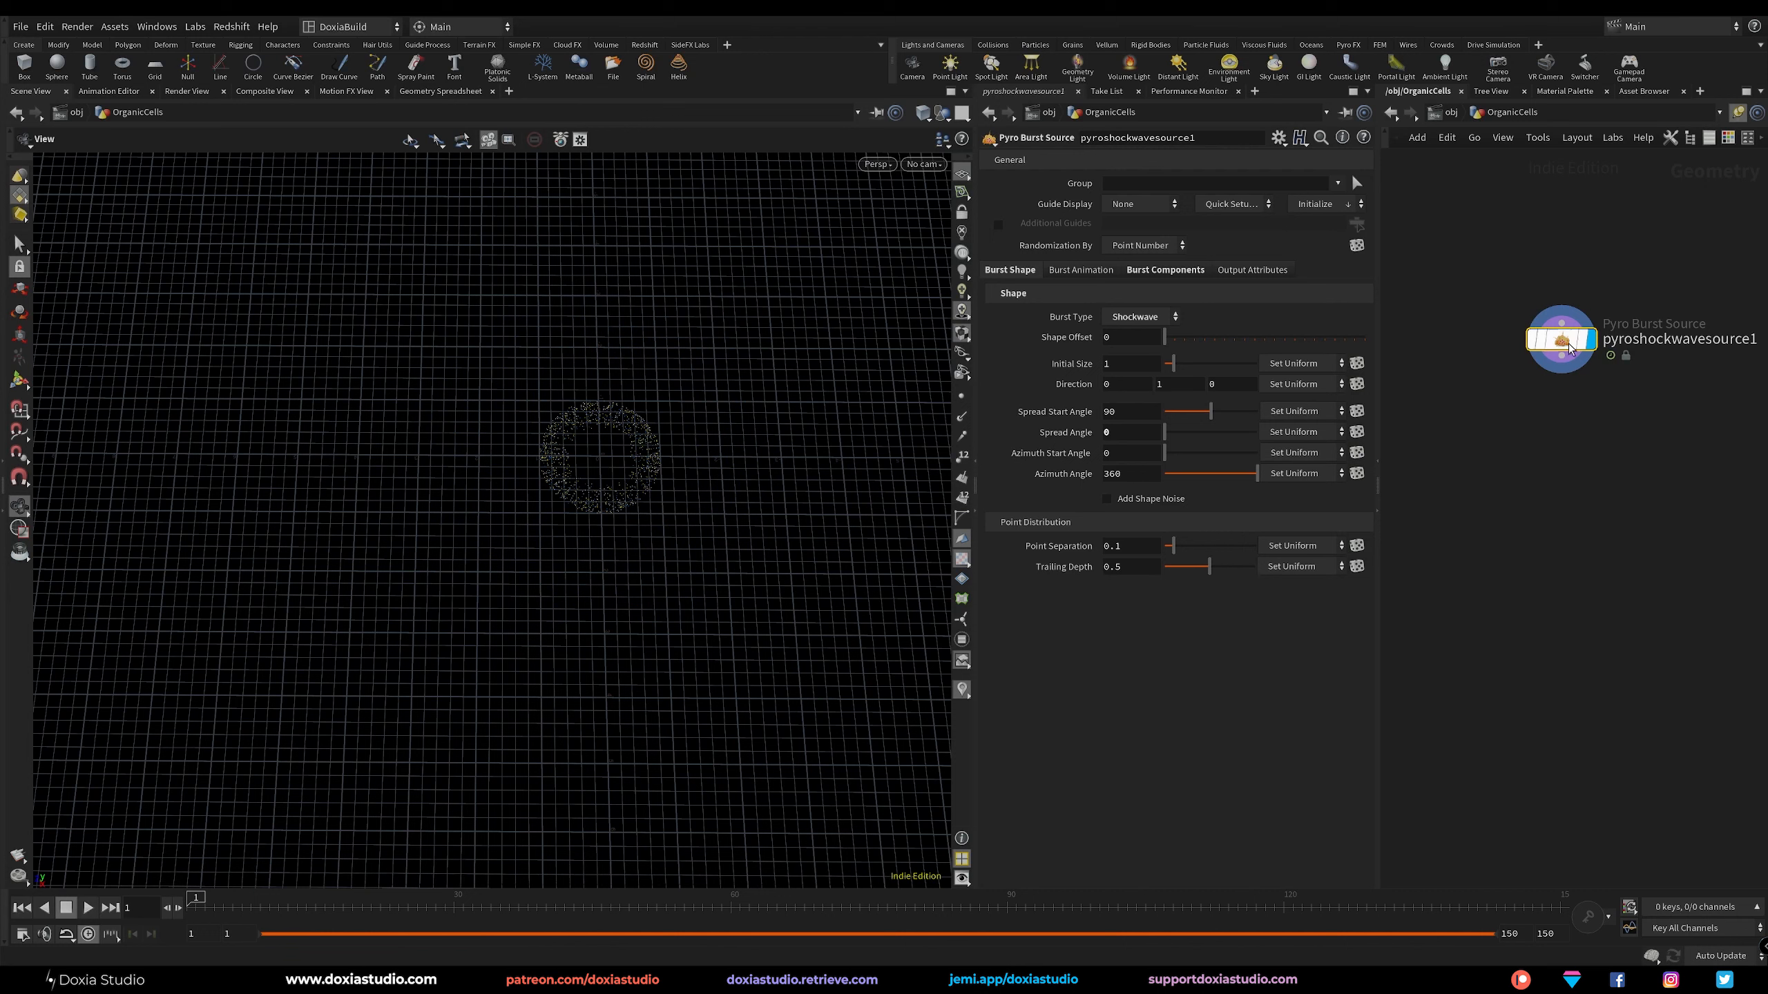
Set the Pyro Burst Source's point separation to 0.05.
left_click_drag(1563, 340, 1516, 306)
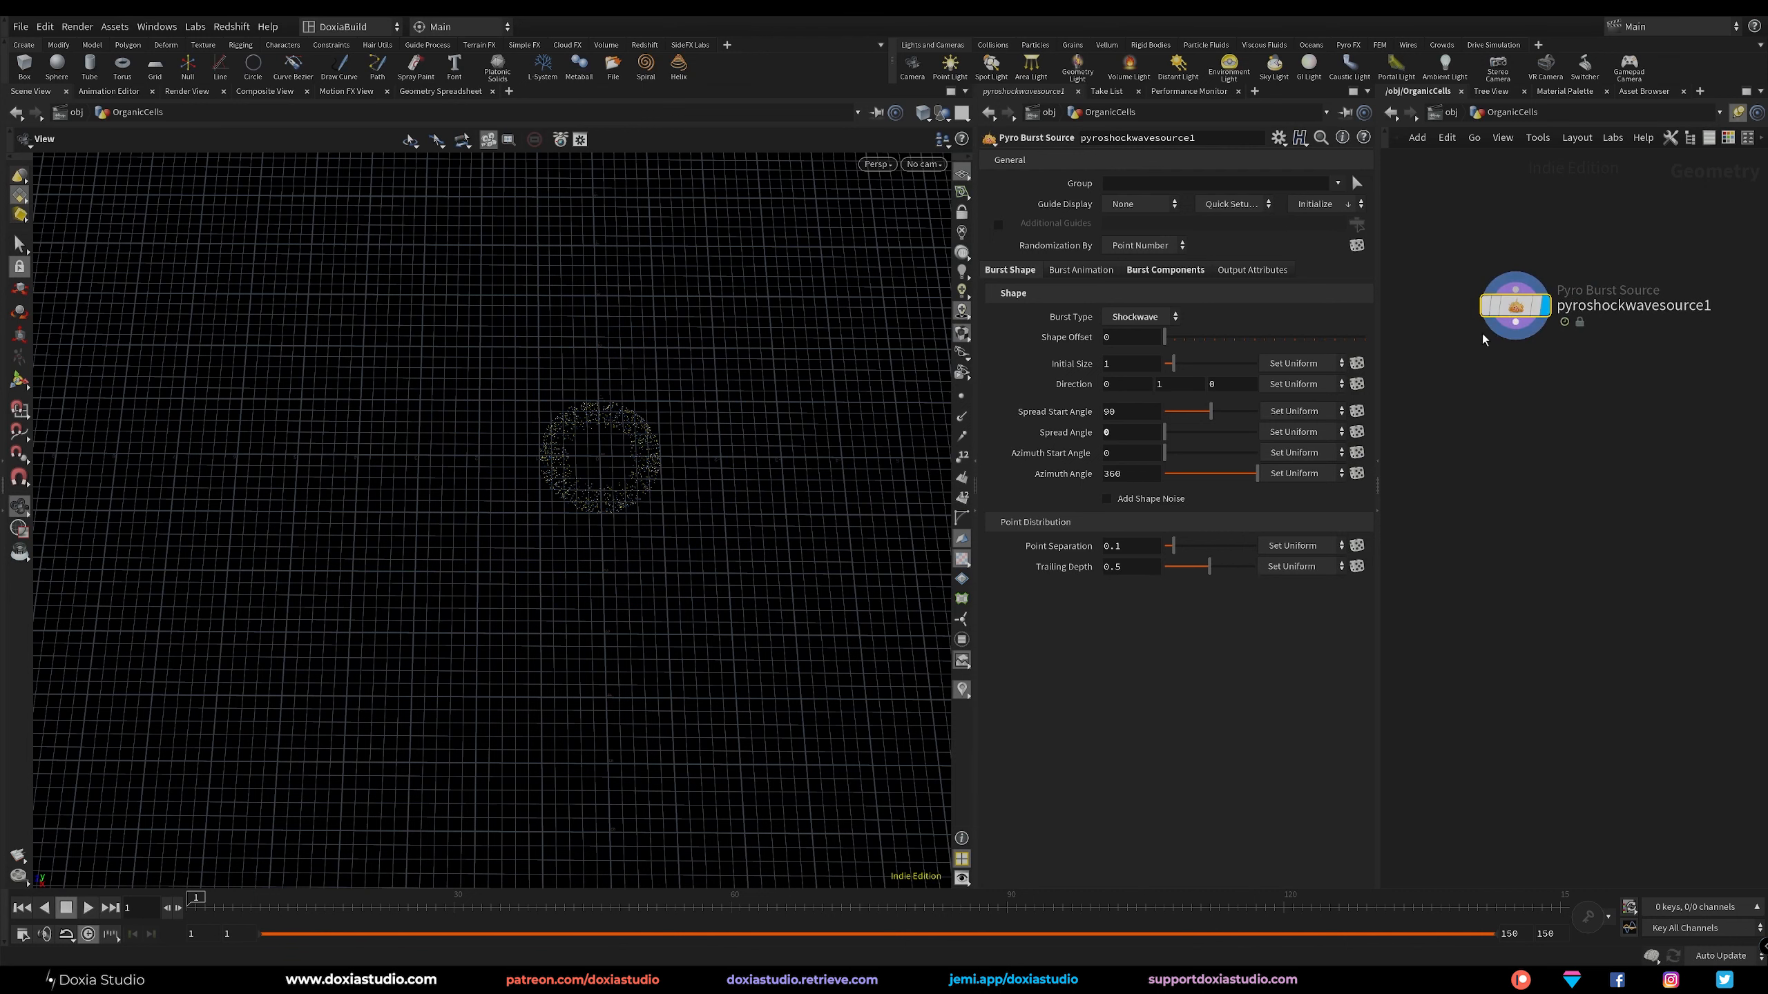
left_click(1114, 546)
type("0.05")
key("Return")
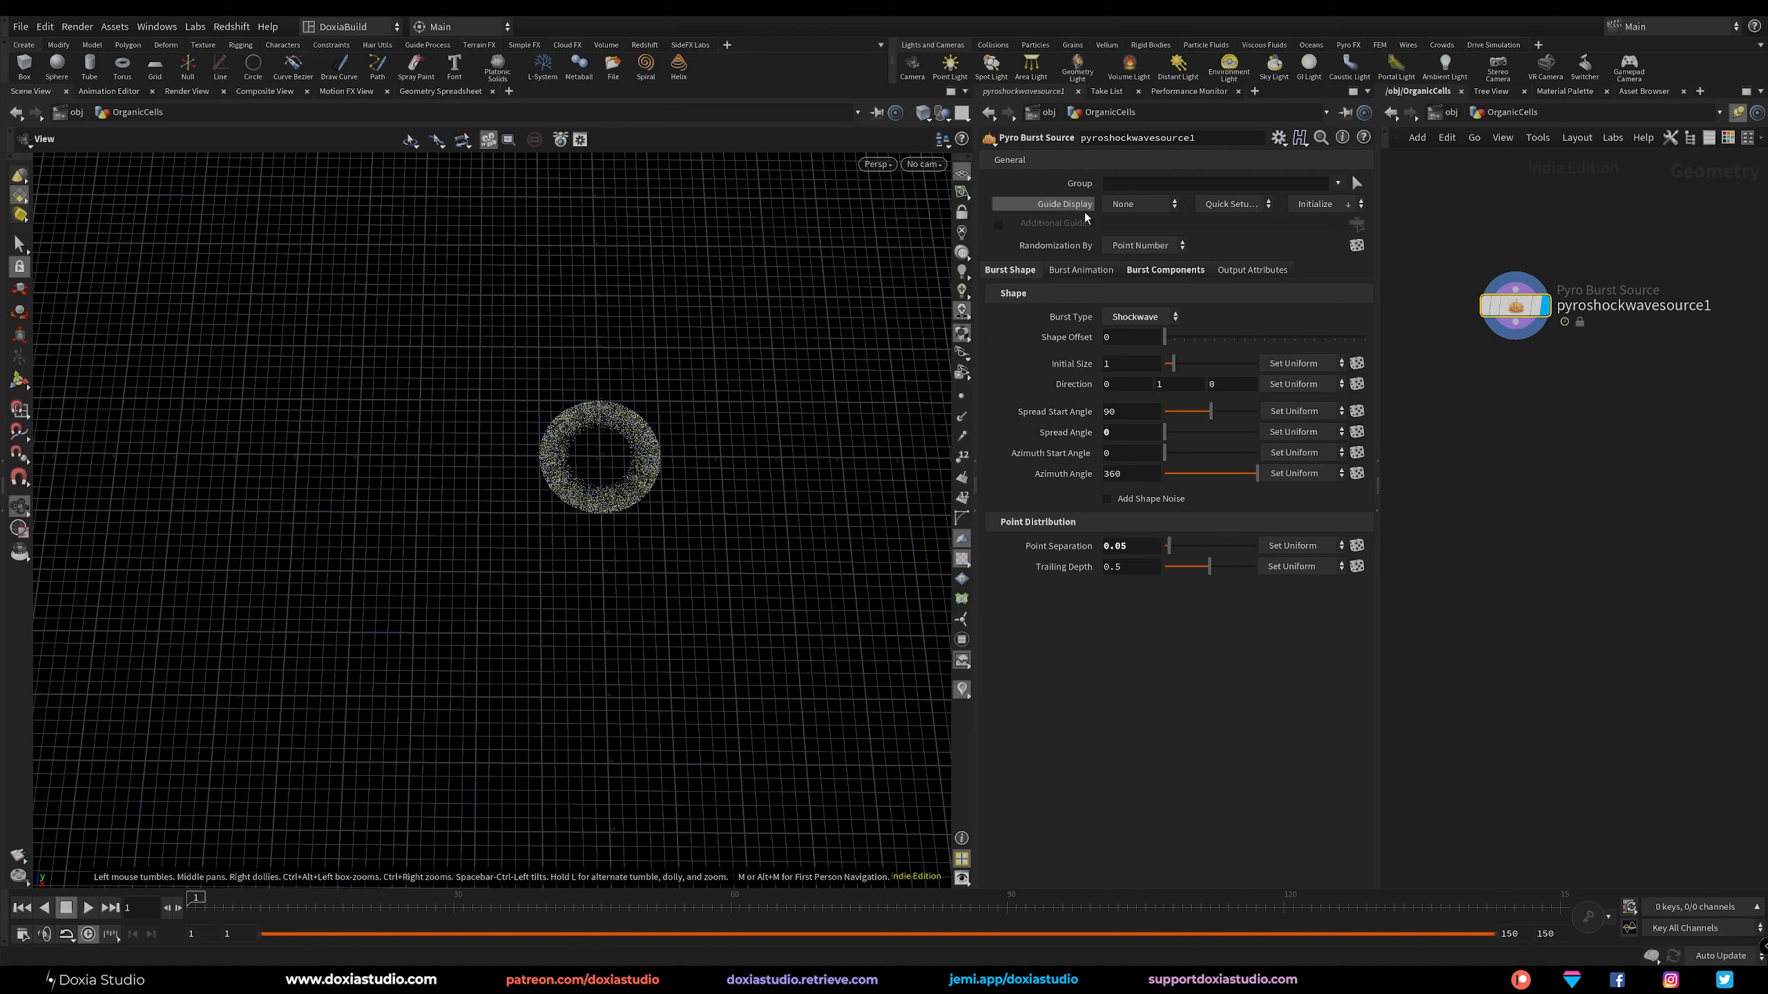
left_click(1087, 269)
left_click(1028, 273)
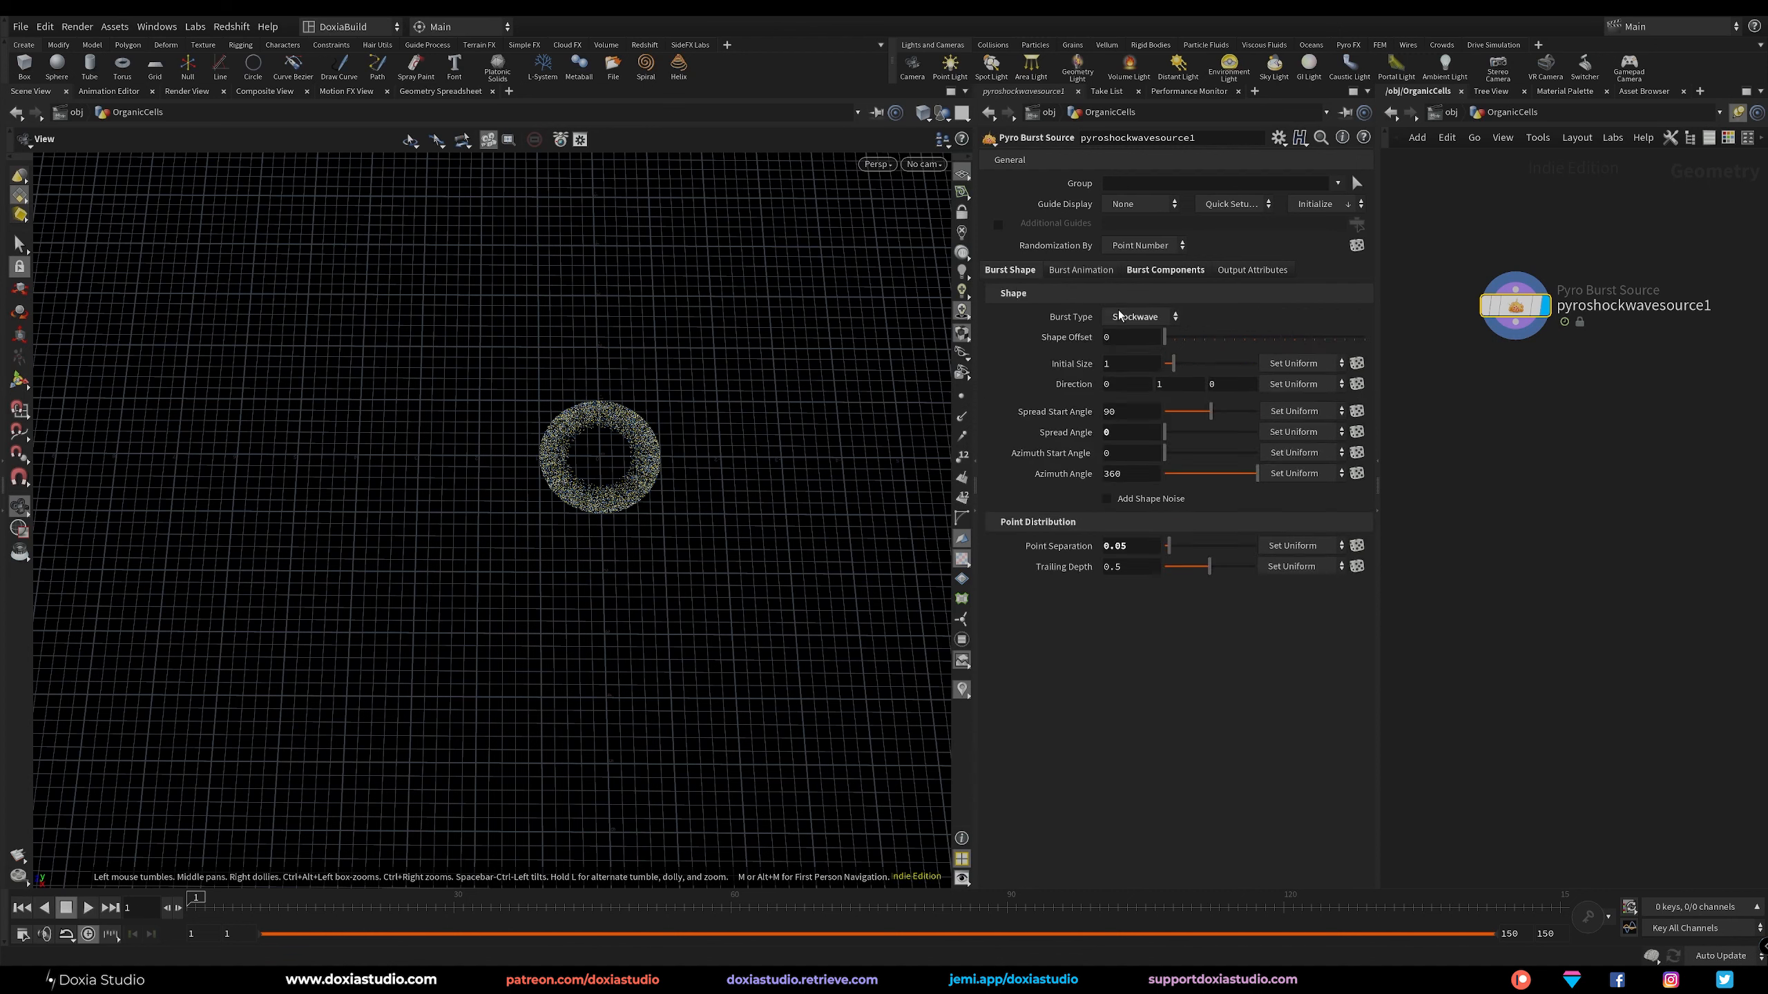
left_click(1157, 319)
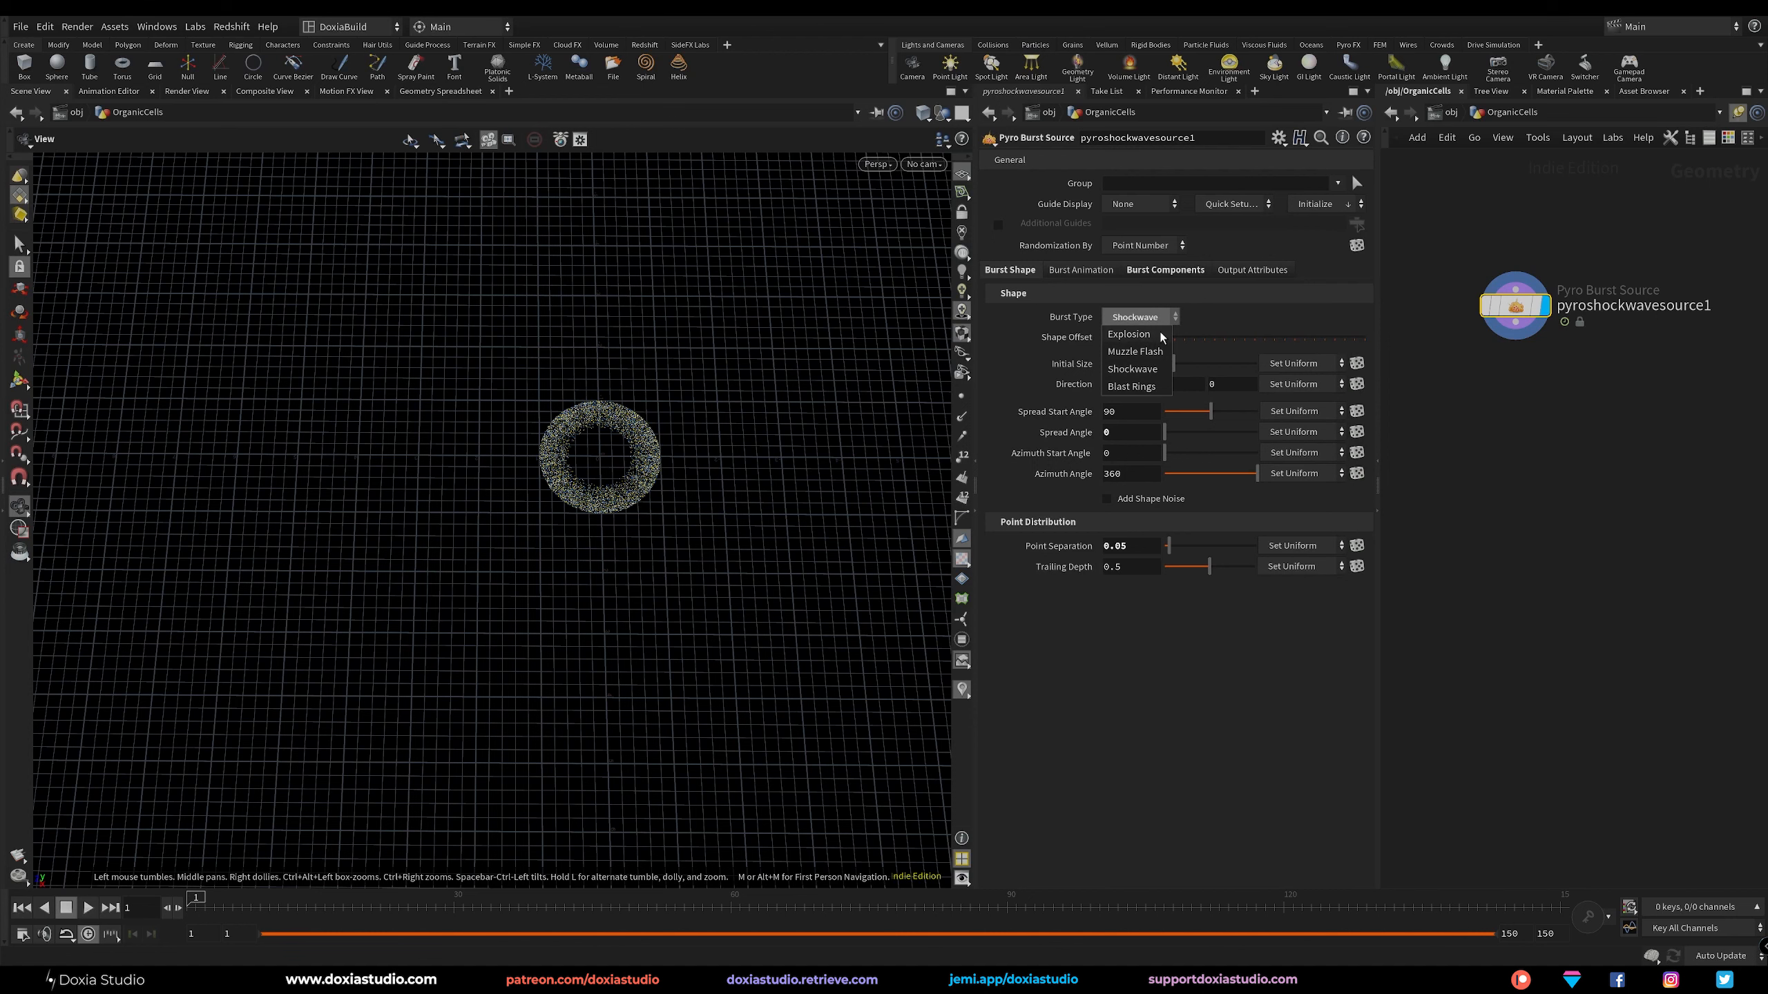
left_click(1222, 307)
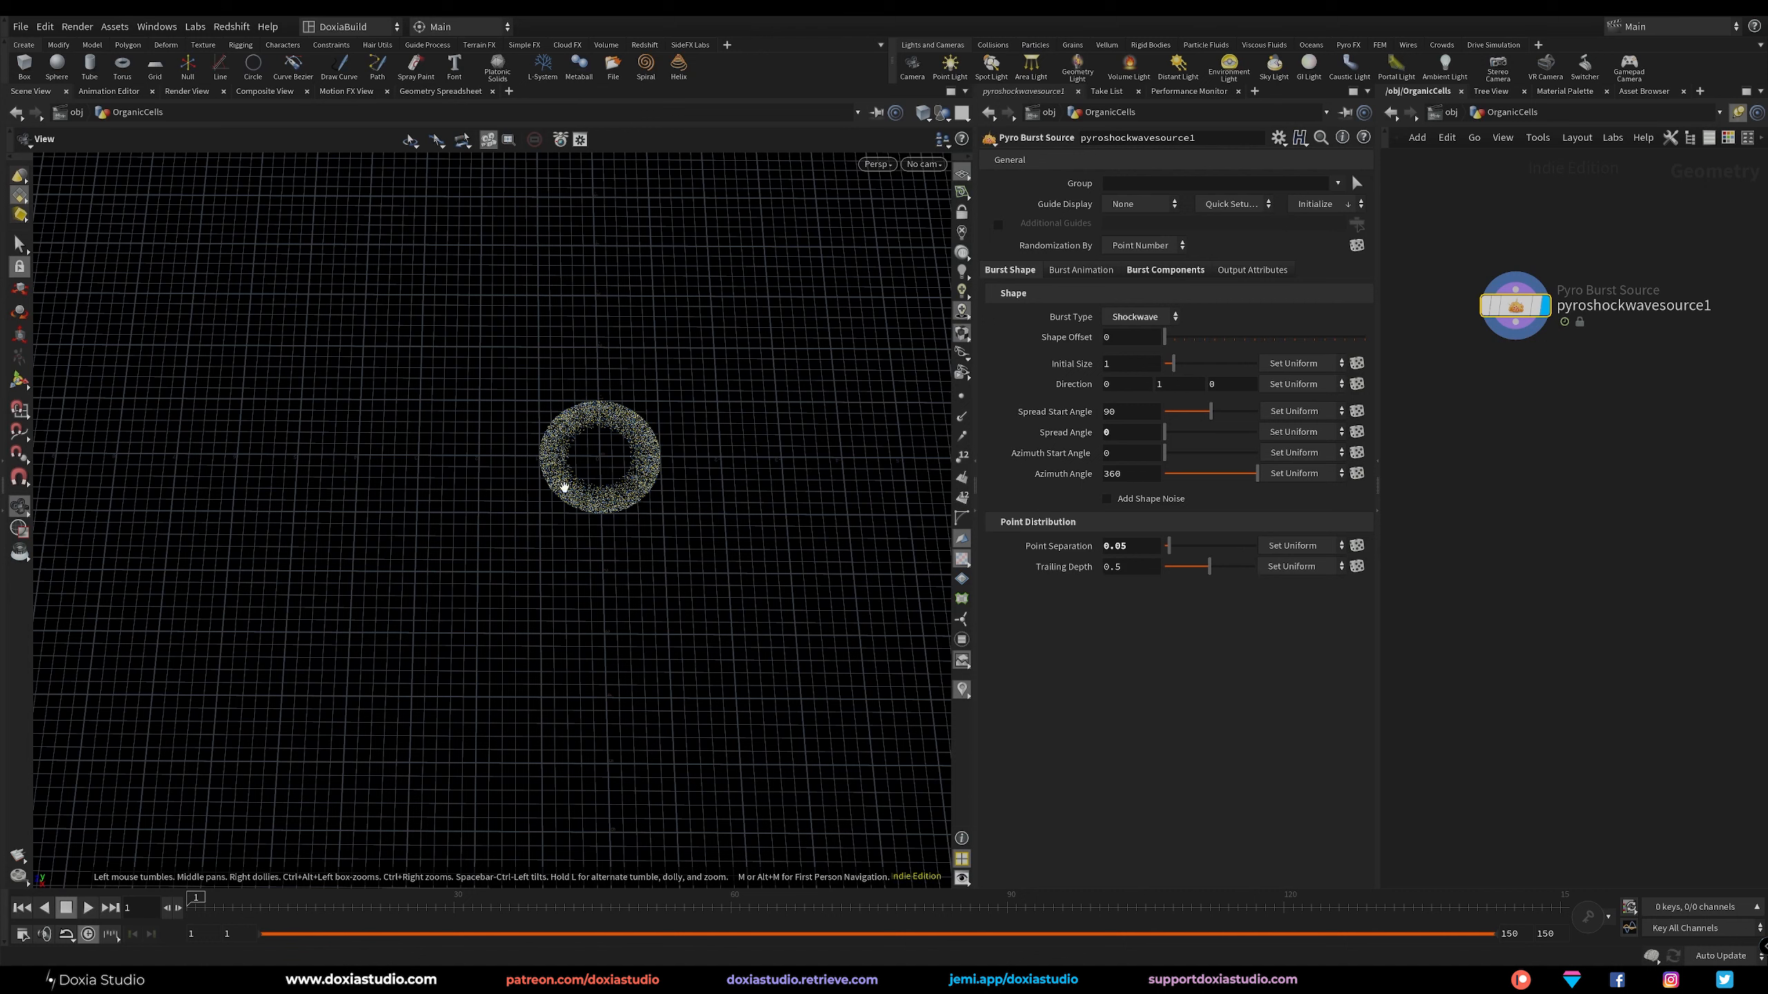
Set the burst animation's frame duration to 15 and move the timeline to frame 15.
left_click(1084, 270)
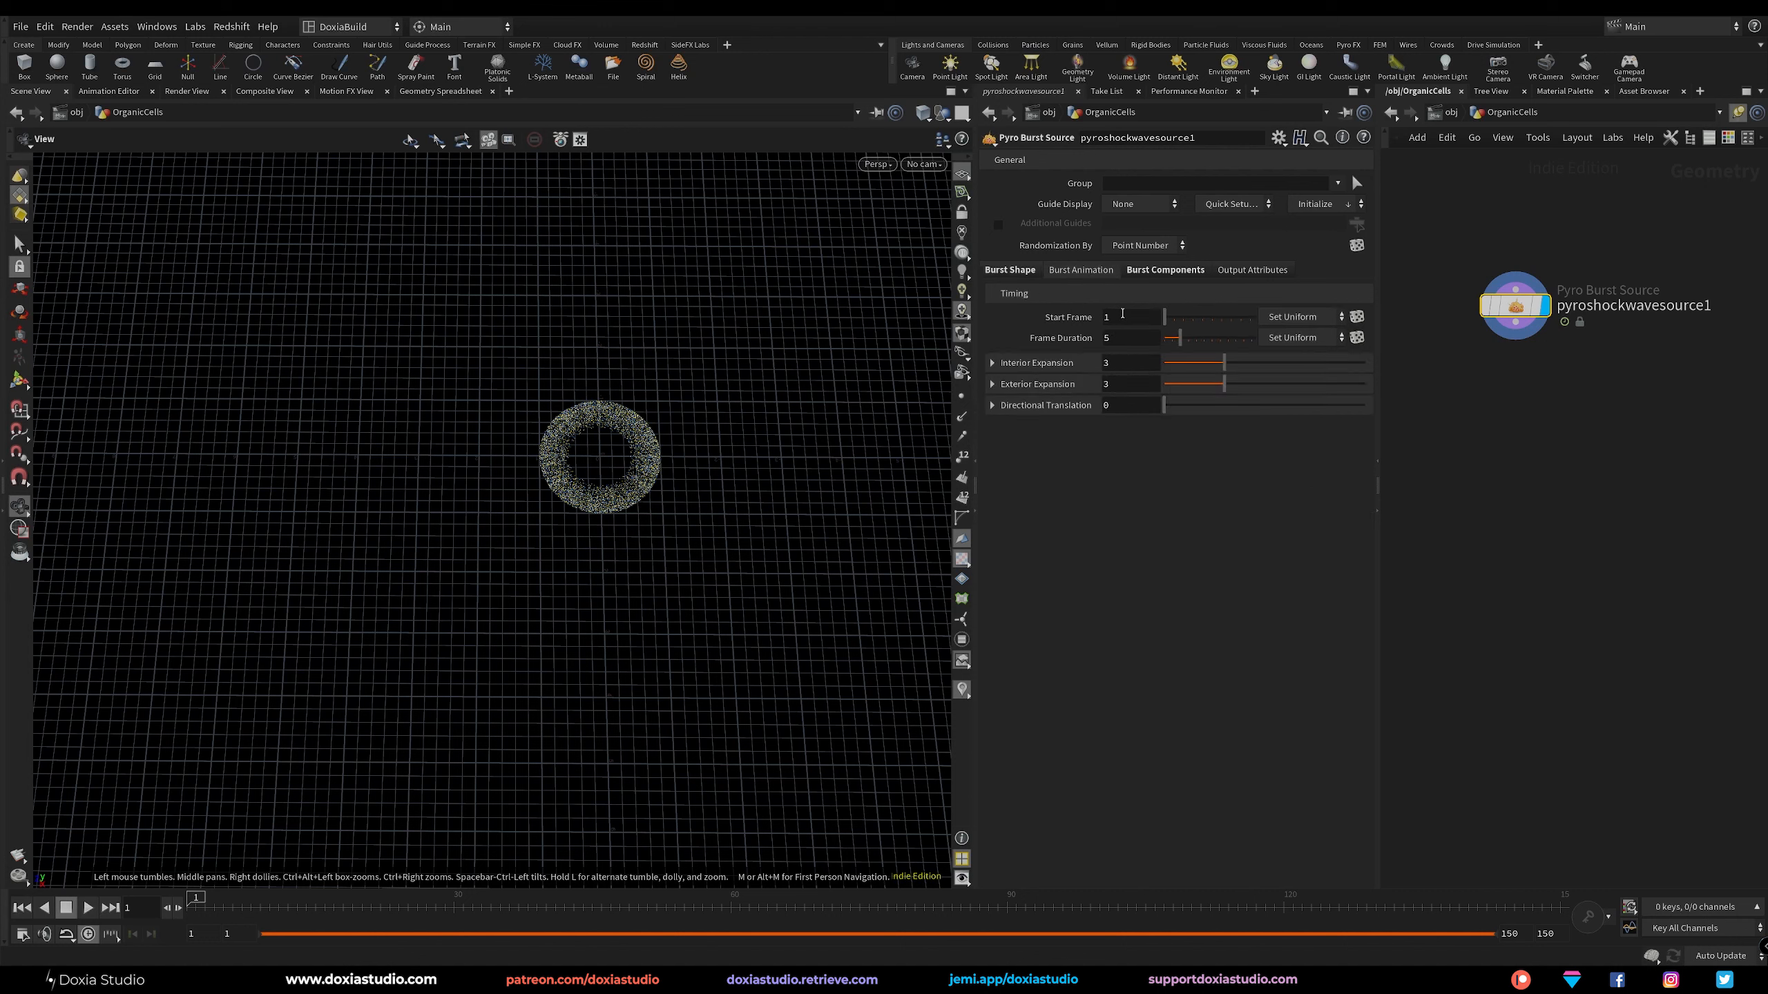
left_click(1103, 339)
type("15")
key("Return")
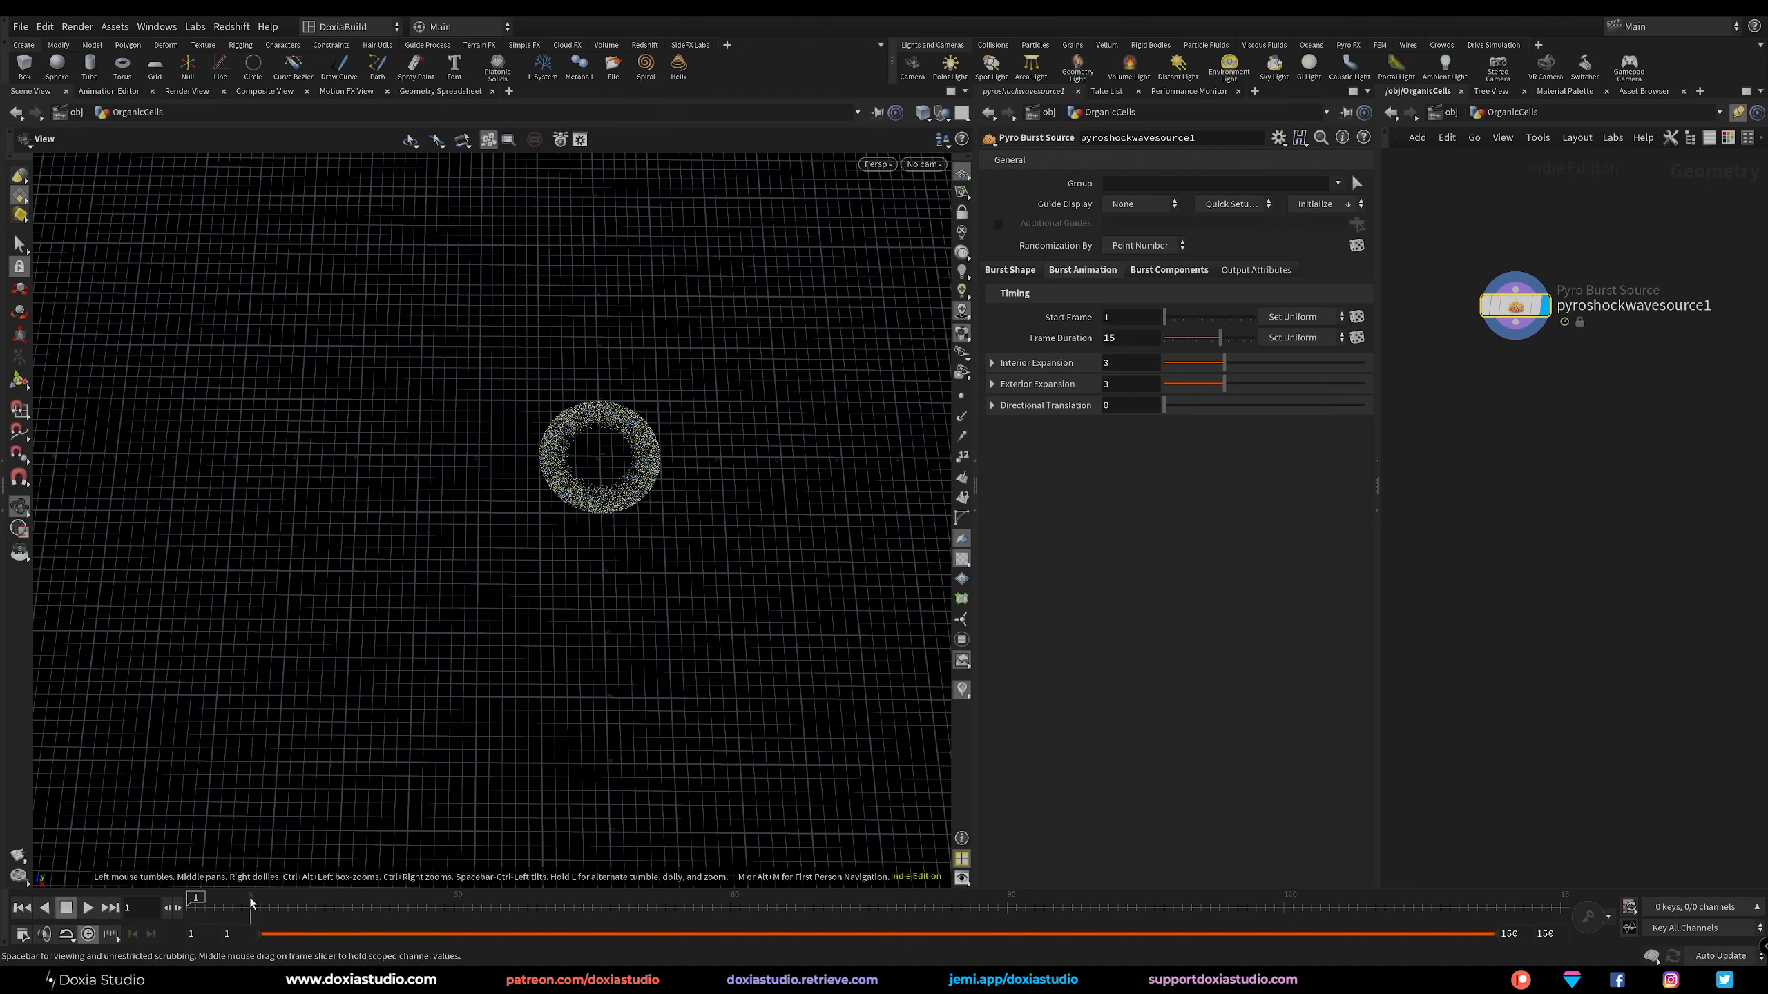
left_click_drag(189, 903, 328, 900)
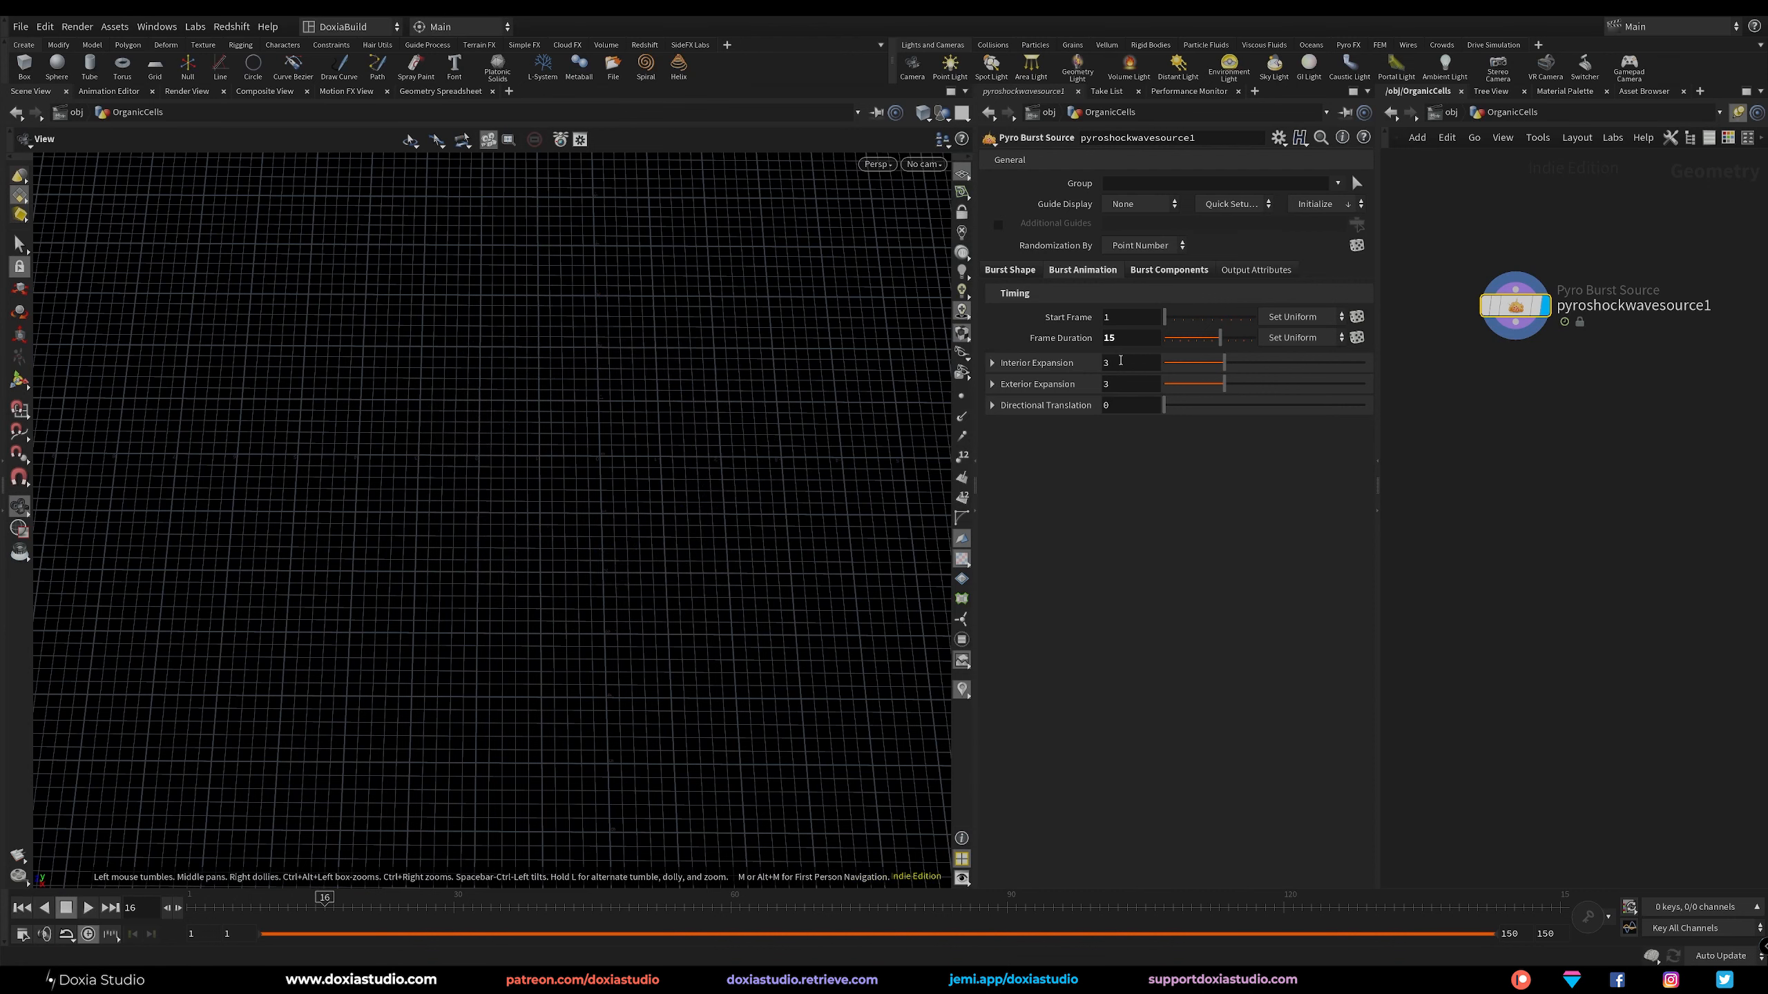
left_click(318, 900)
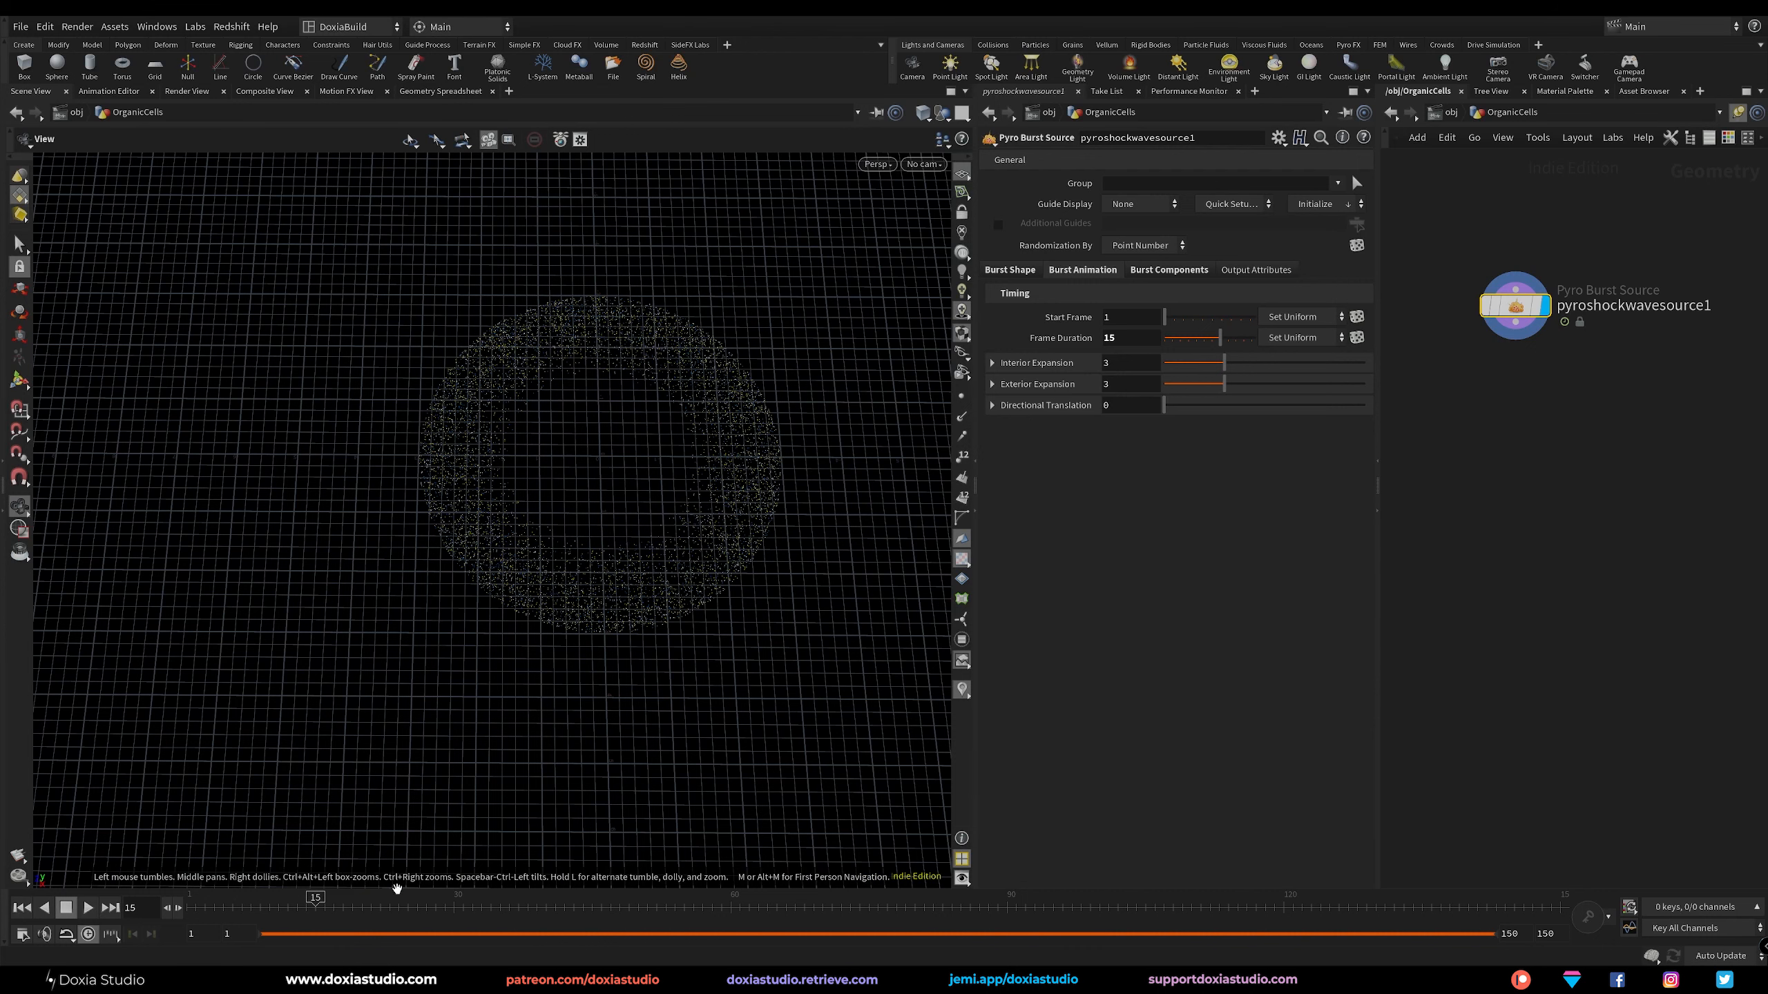
Set the burst animation's exterior expansion to 6 and its interior expansion to 2.
left_click(991, 362)
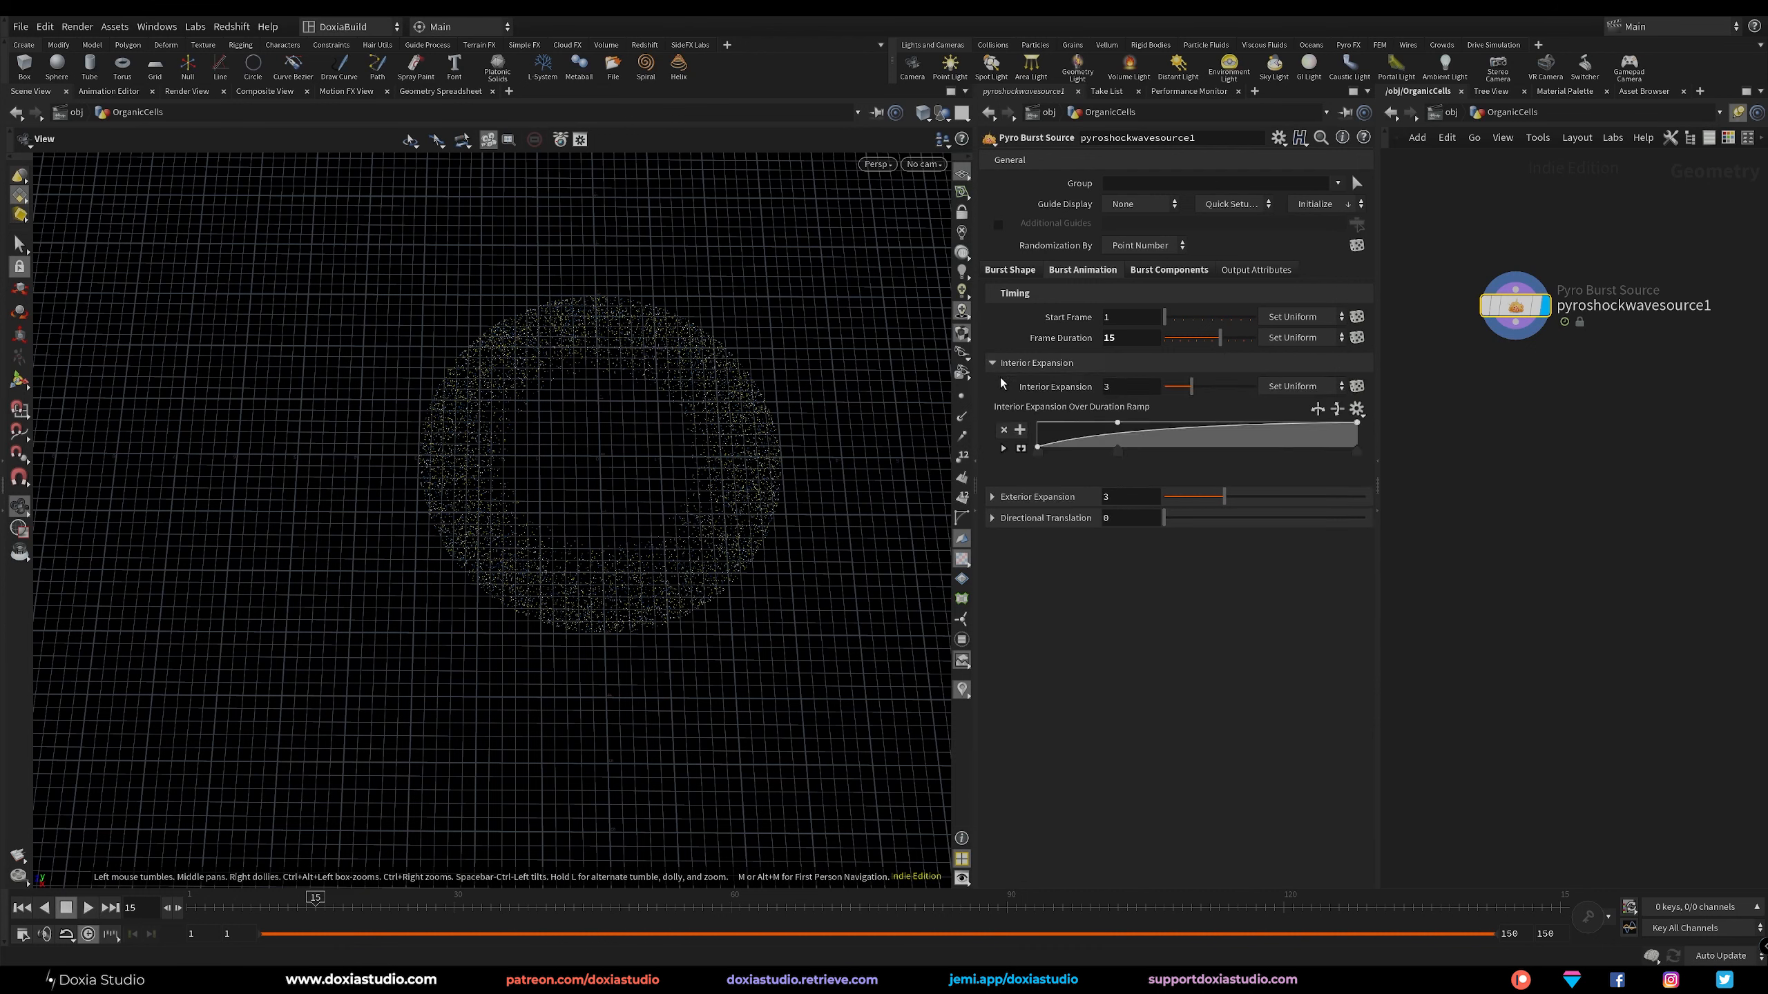
left_click(991, 496)
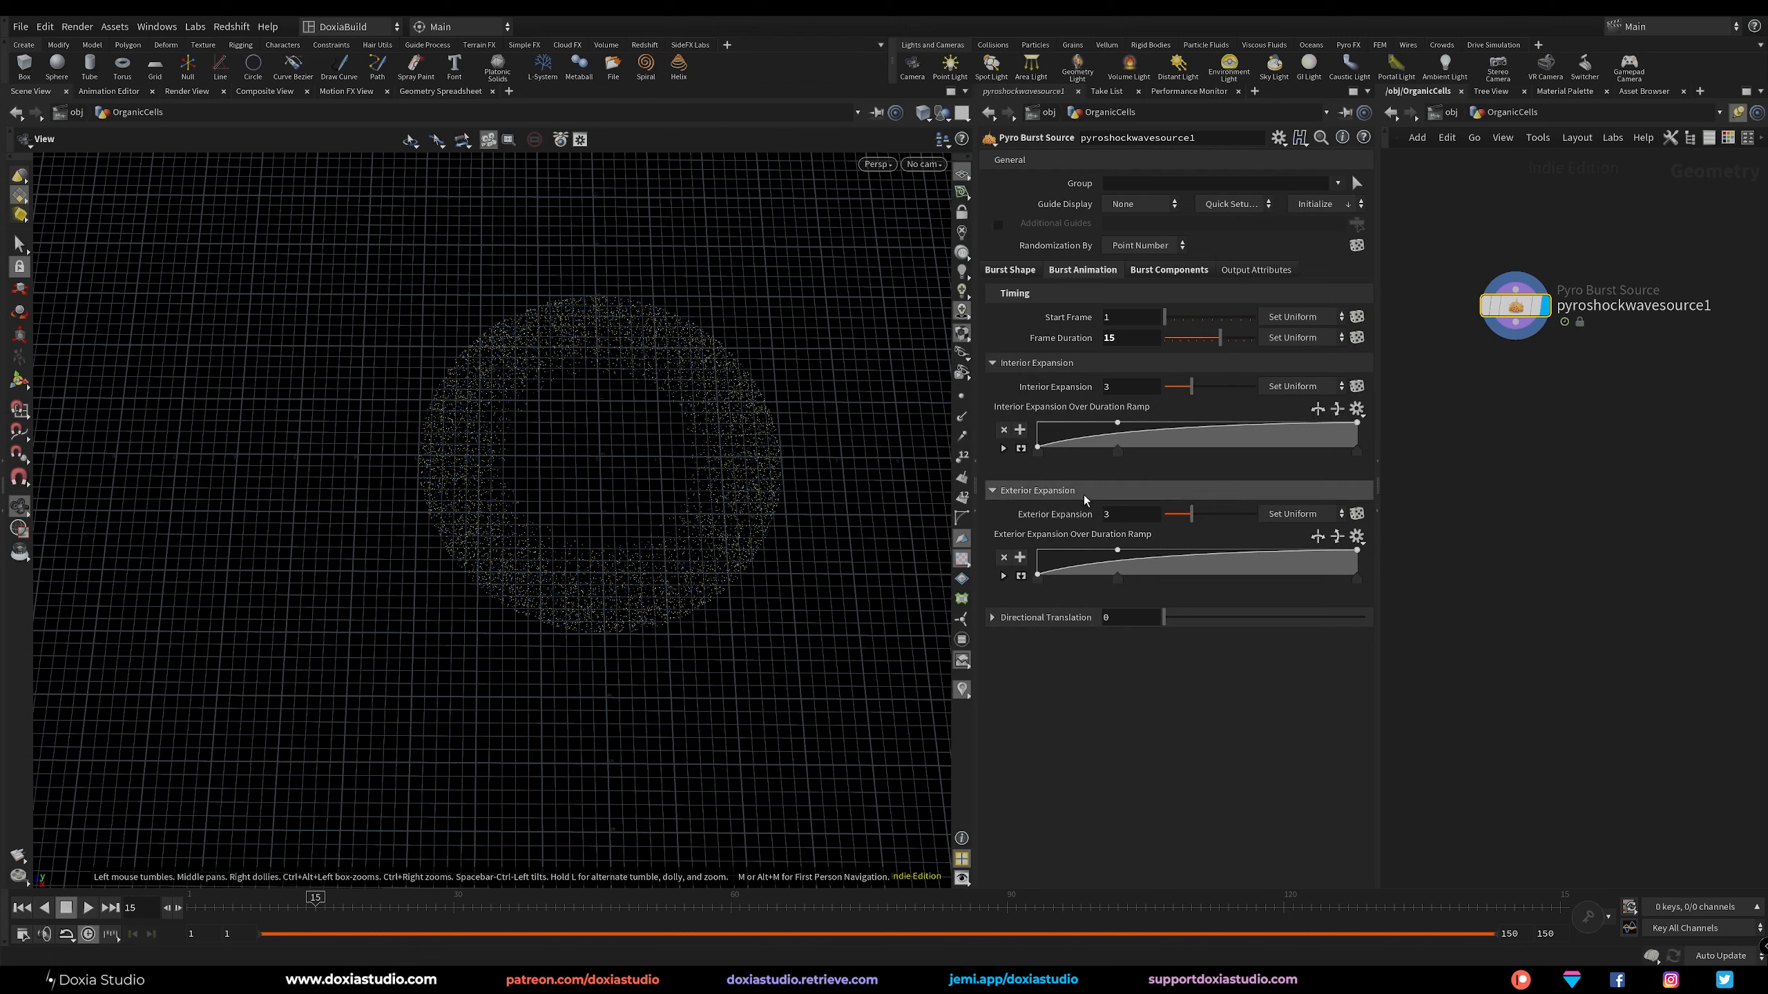
double_click(1132, 513)
type("4.55")
key("Return")
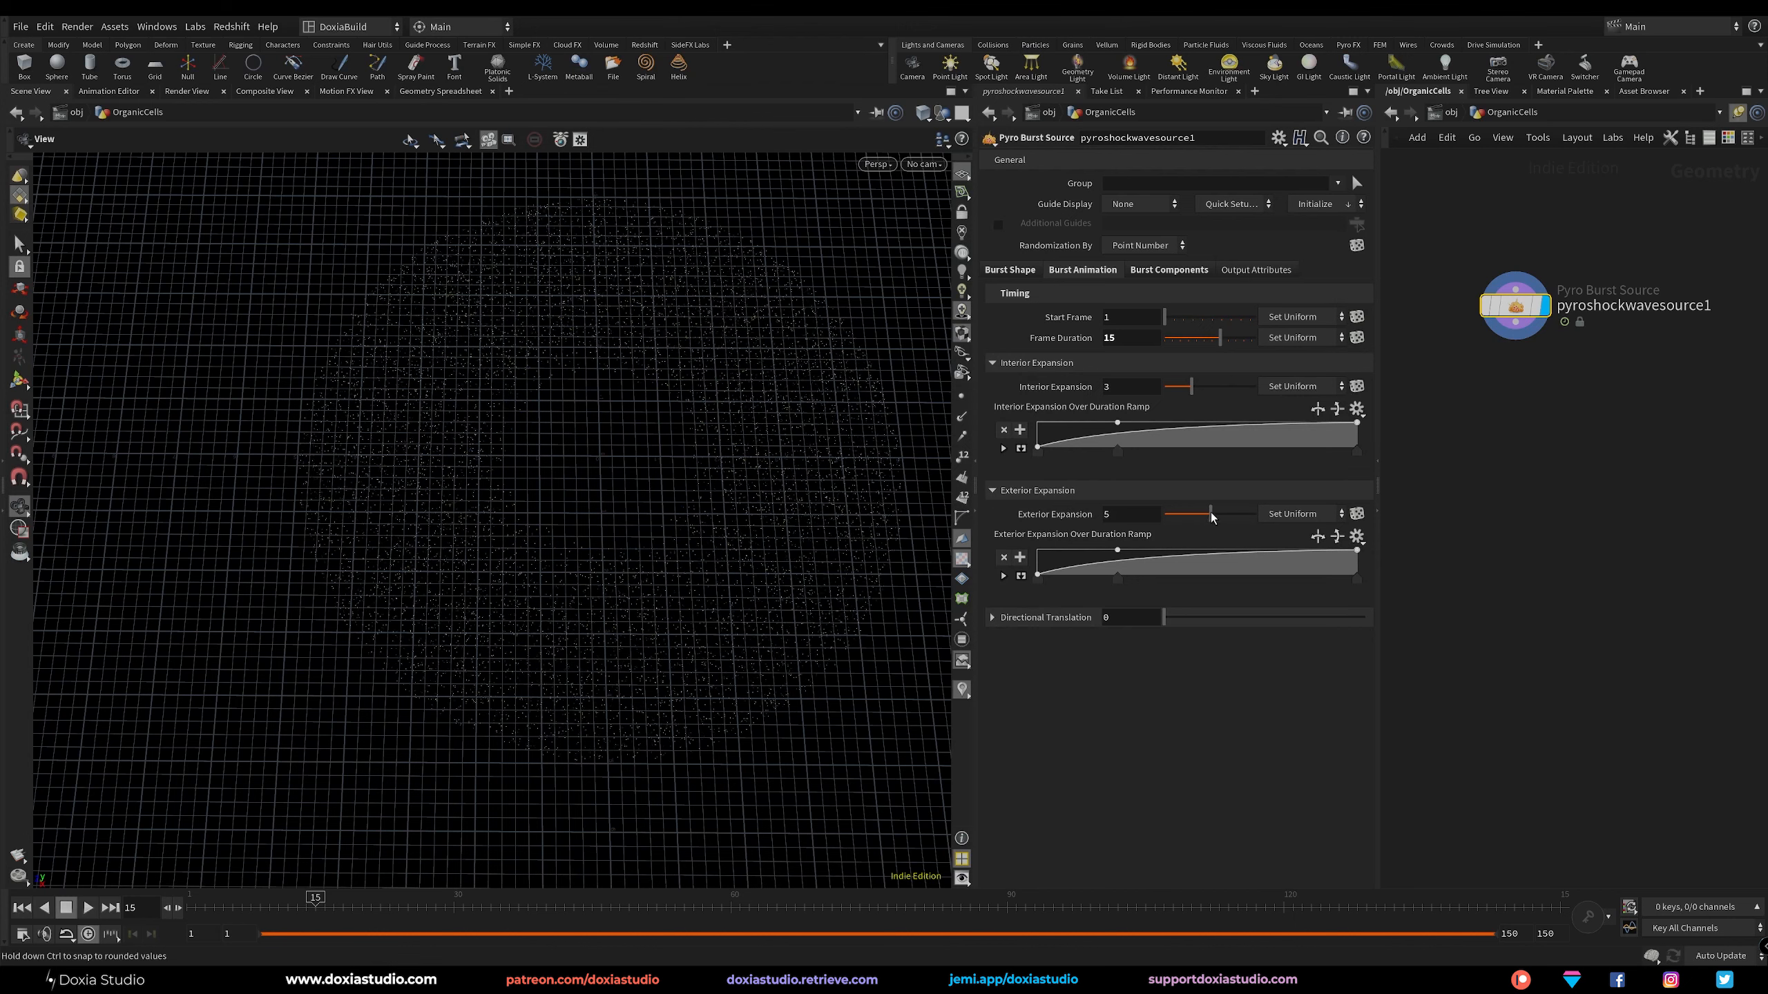
key("BackSpace")
key("BackSpace")
key("BackSpace")
key("BackSpace")
type("6")
key("Return")
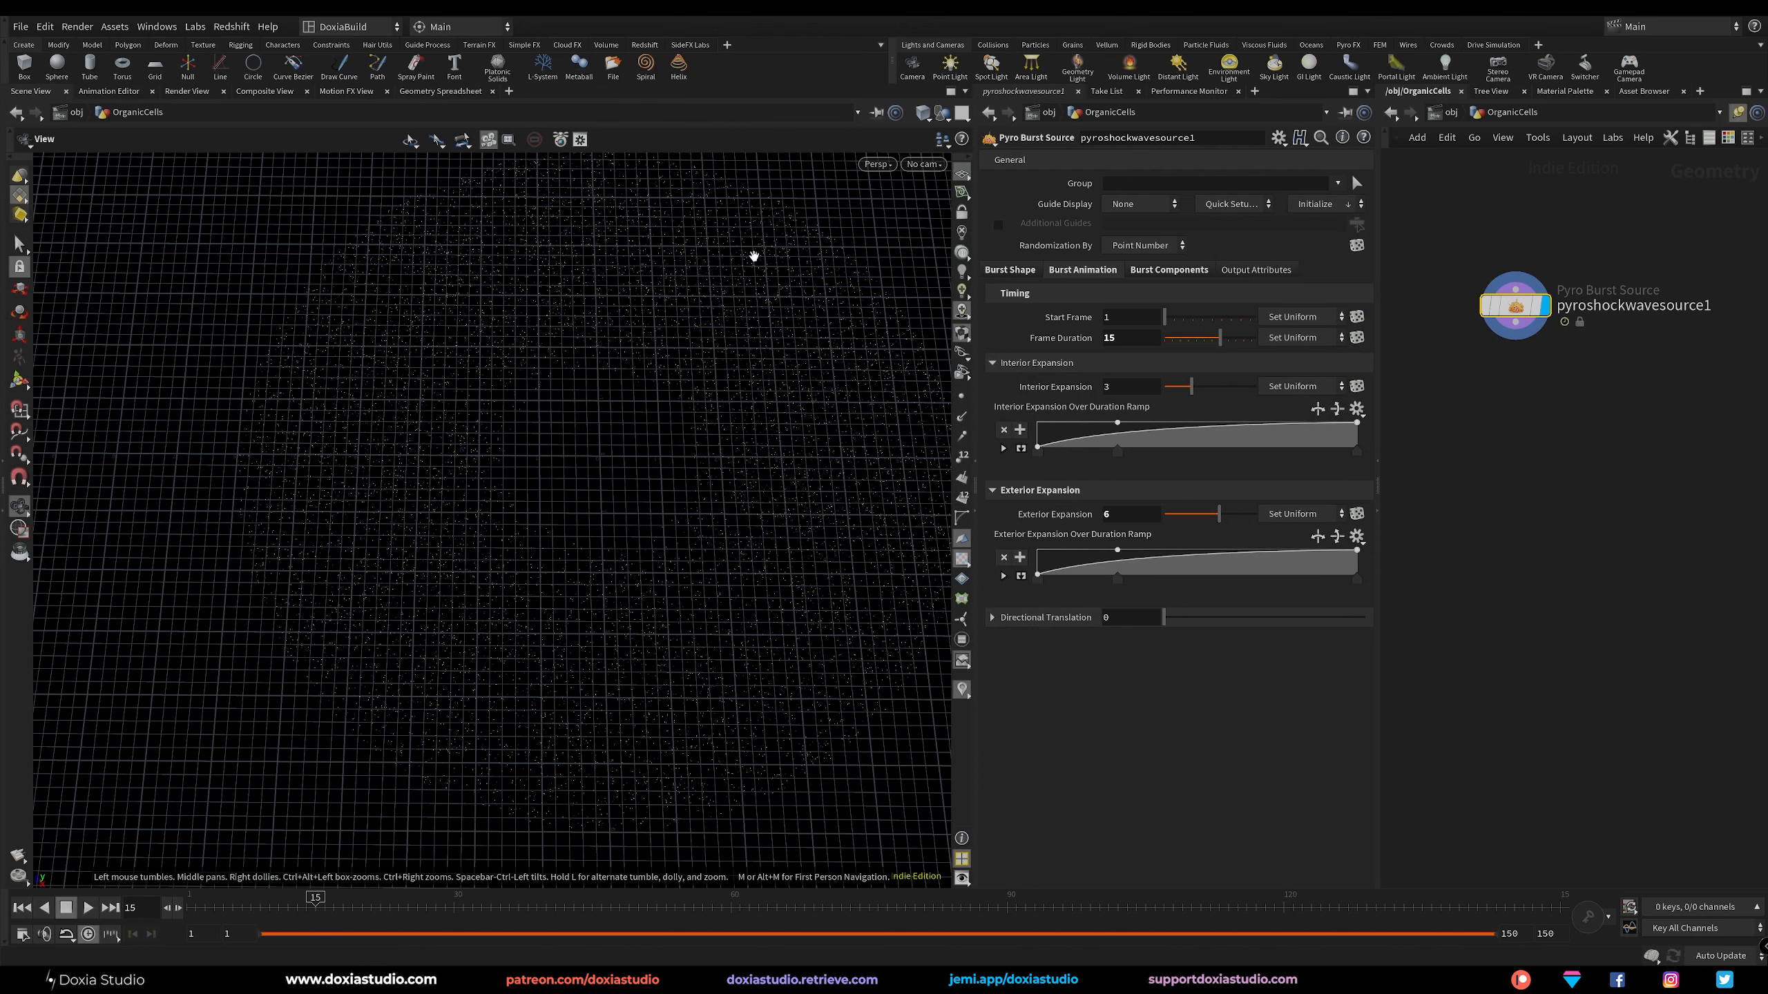
left_click_drag(1191, 387, 1183, 392)
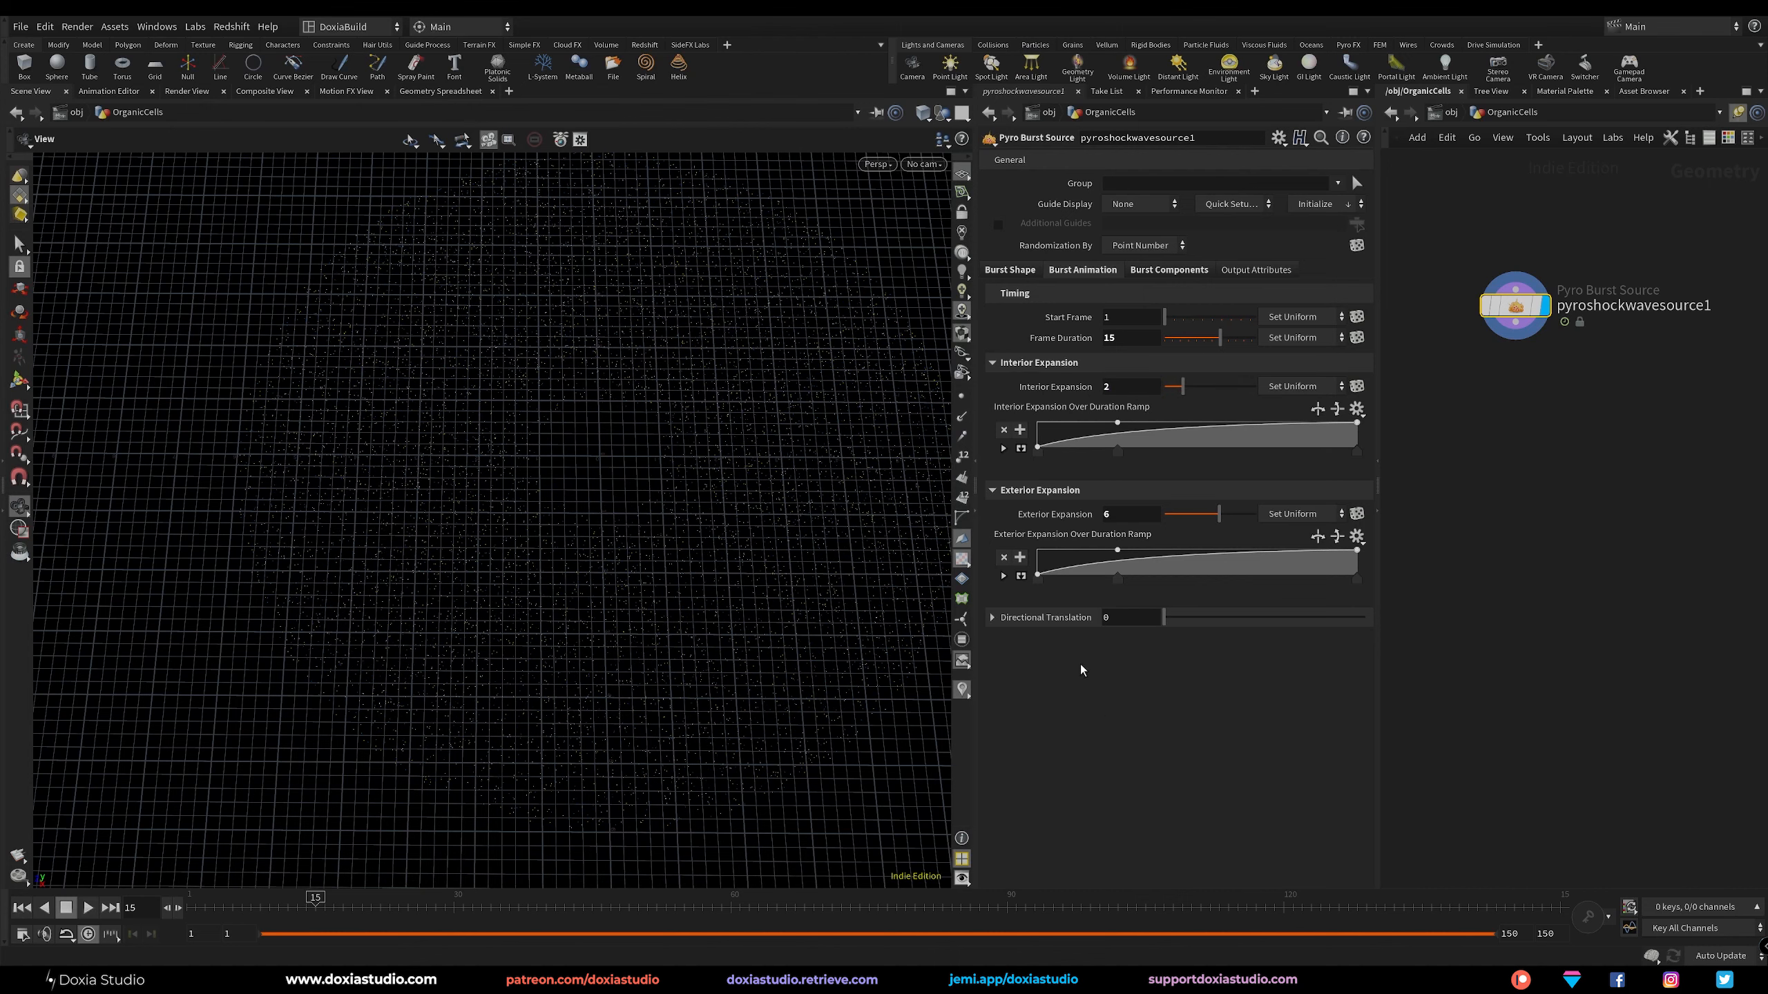
left_click_drag(808, 474, 678, 439)
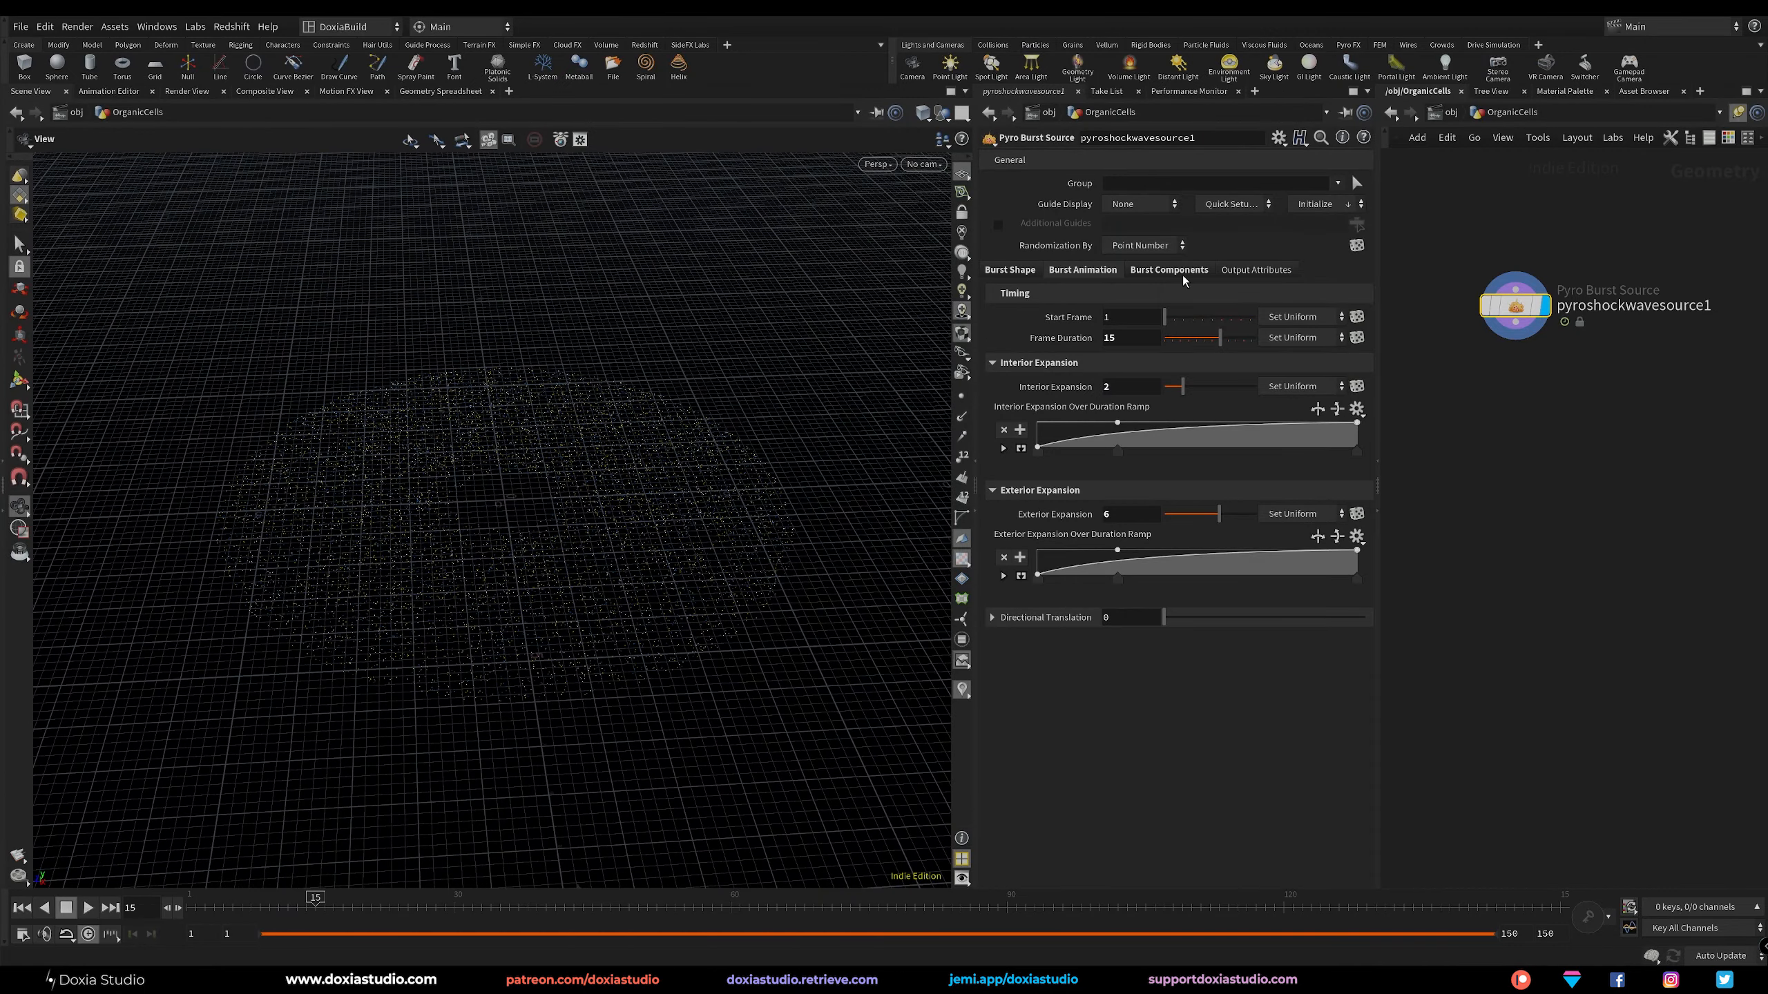
Review the burst's source components and output attributes, temporarily visualizing its velocity vectors in the viewport.
left_click(1181, 272)
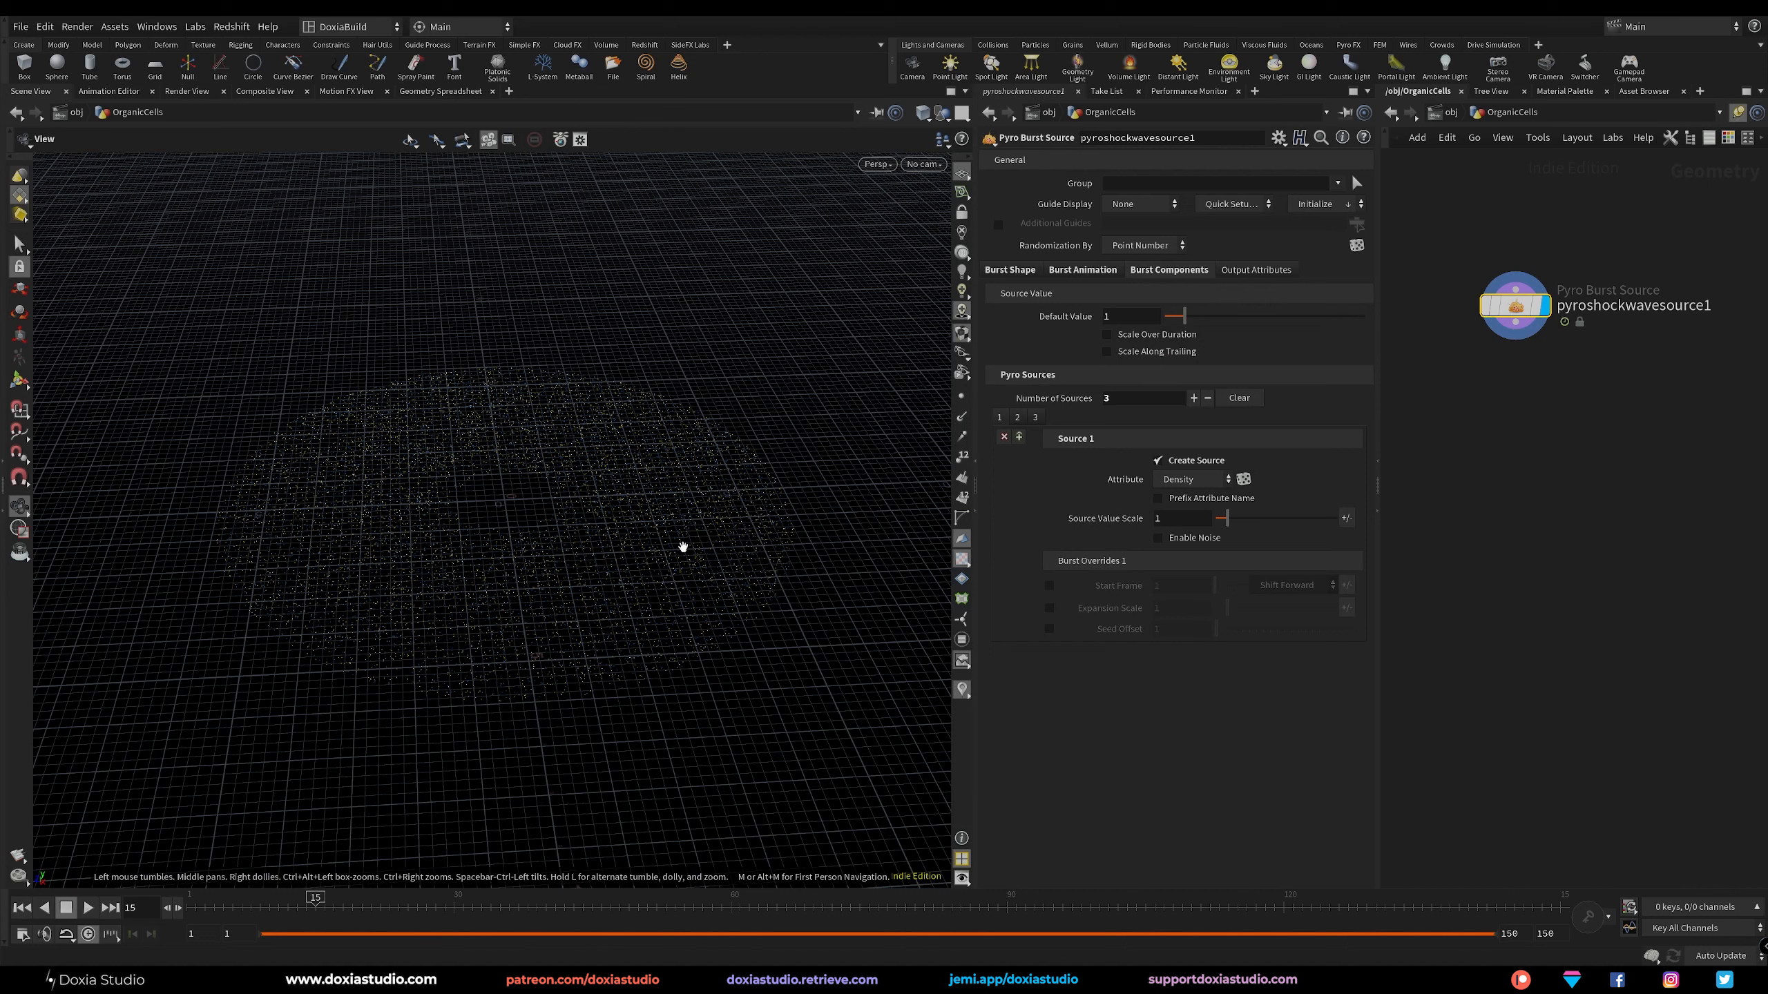
left_click(1278, 272)
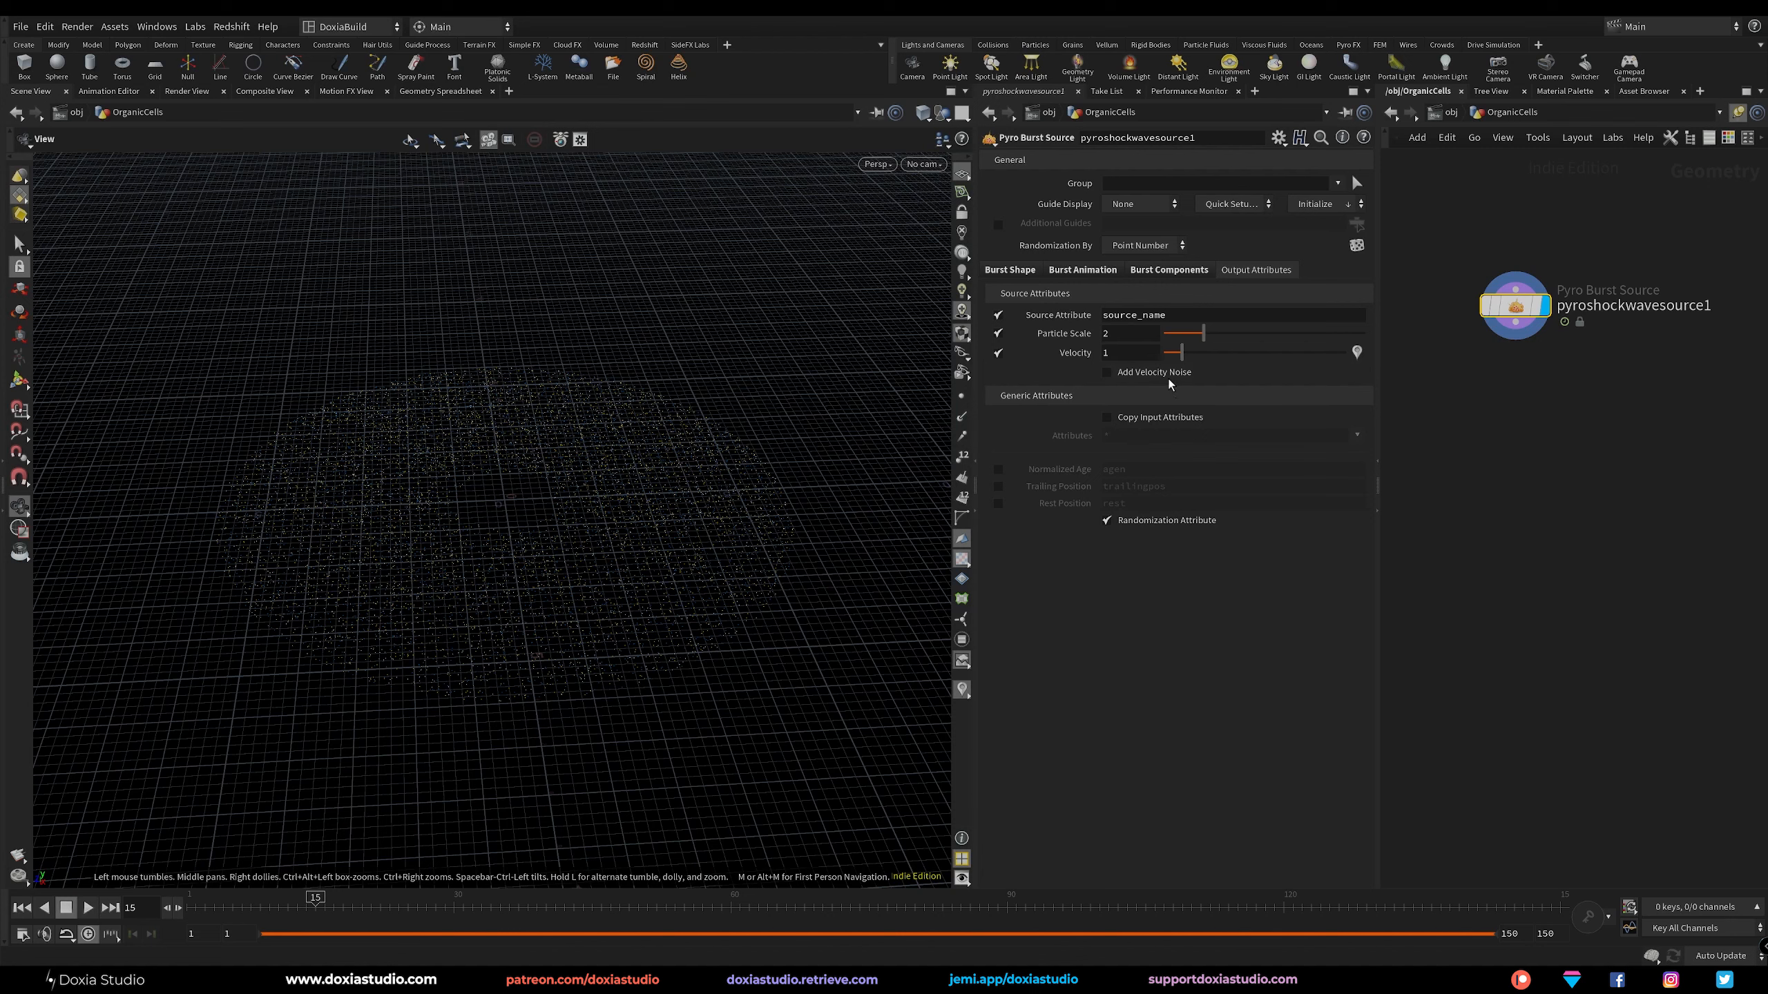
left_click(1357, 353)
left_click_drag(736, 435, 638, 492)
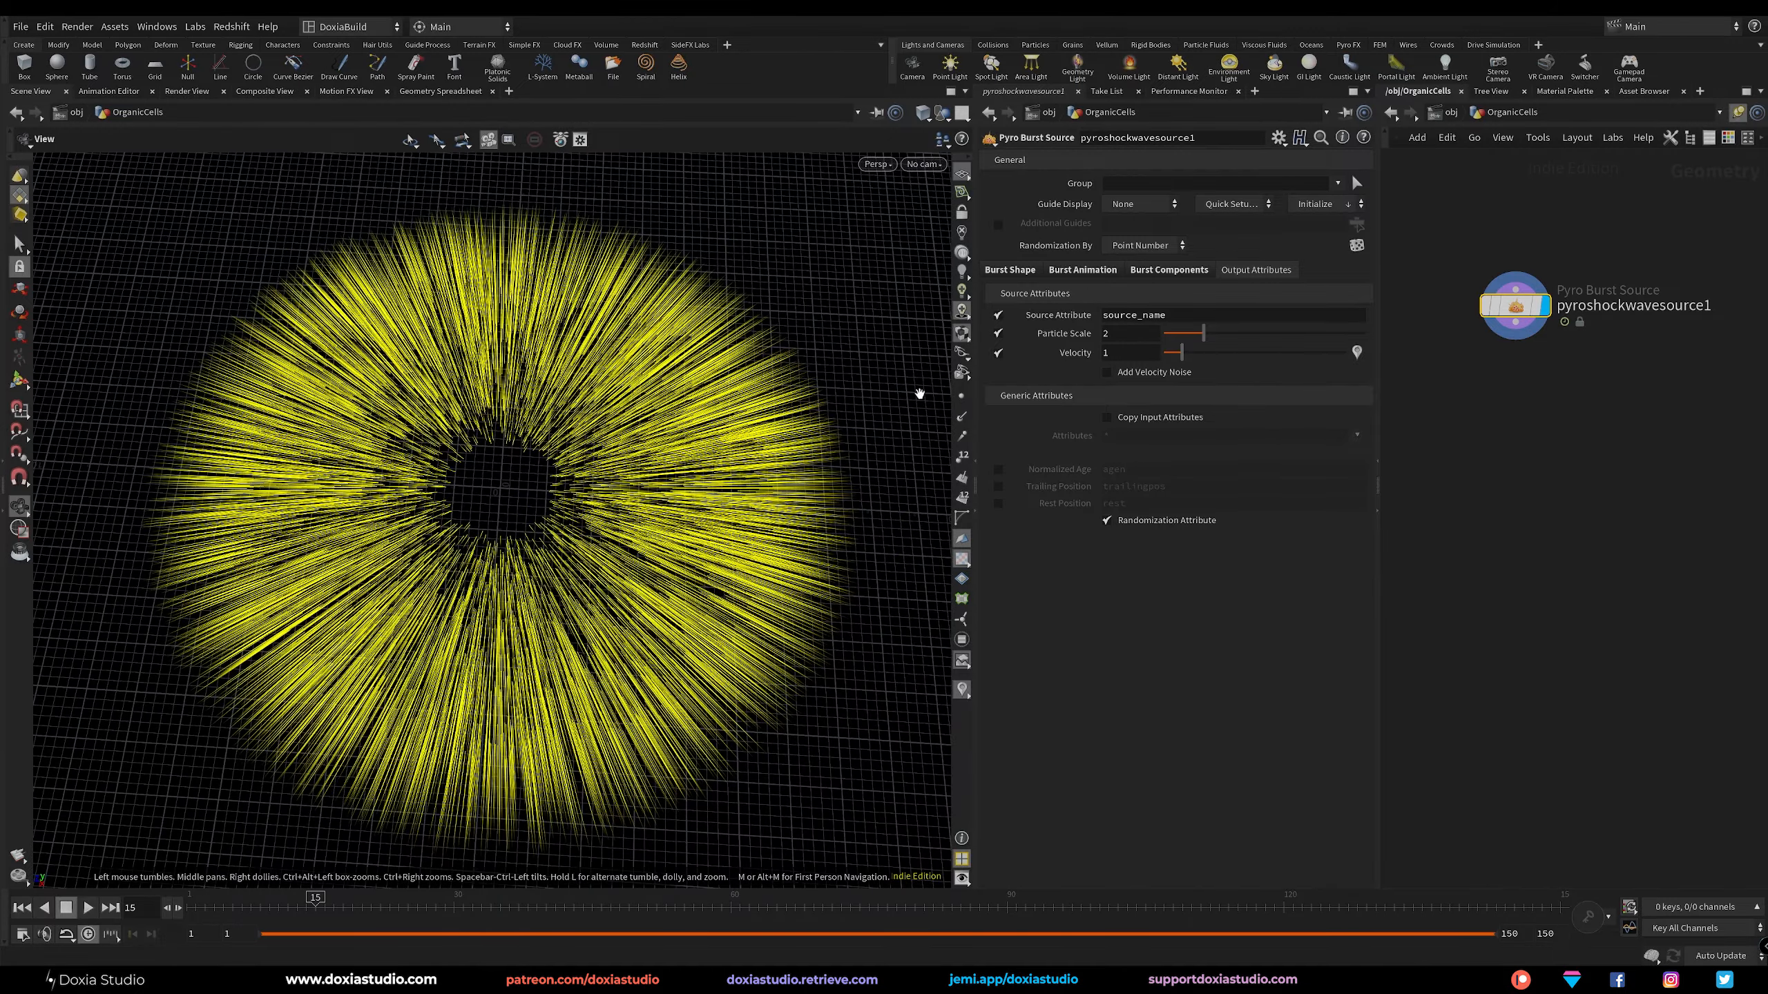
left_click(1355, 354)
left_click(1152, 270)
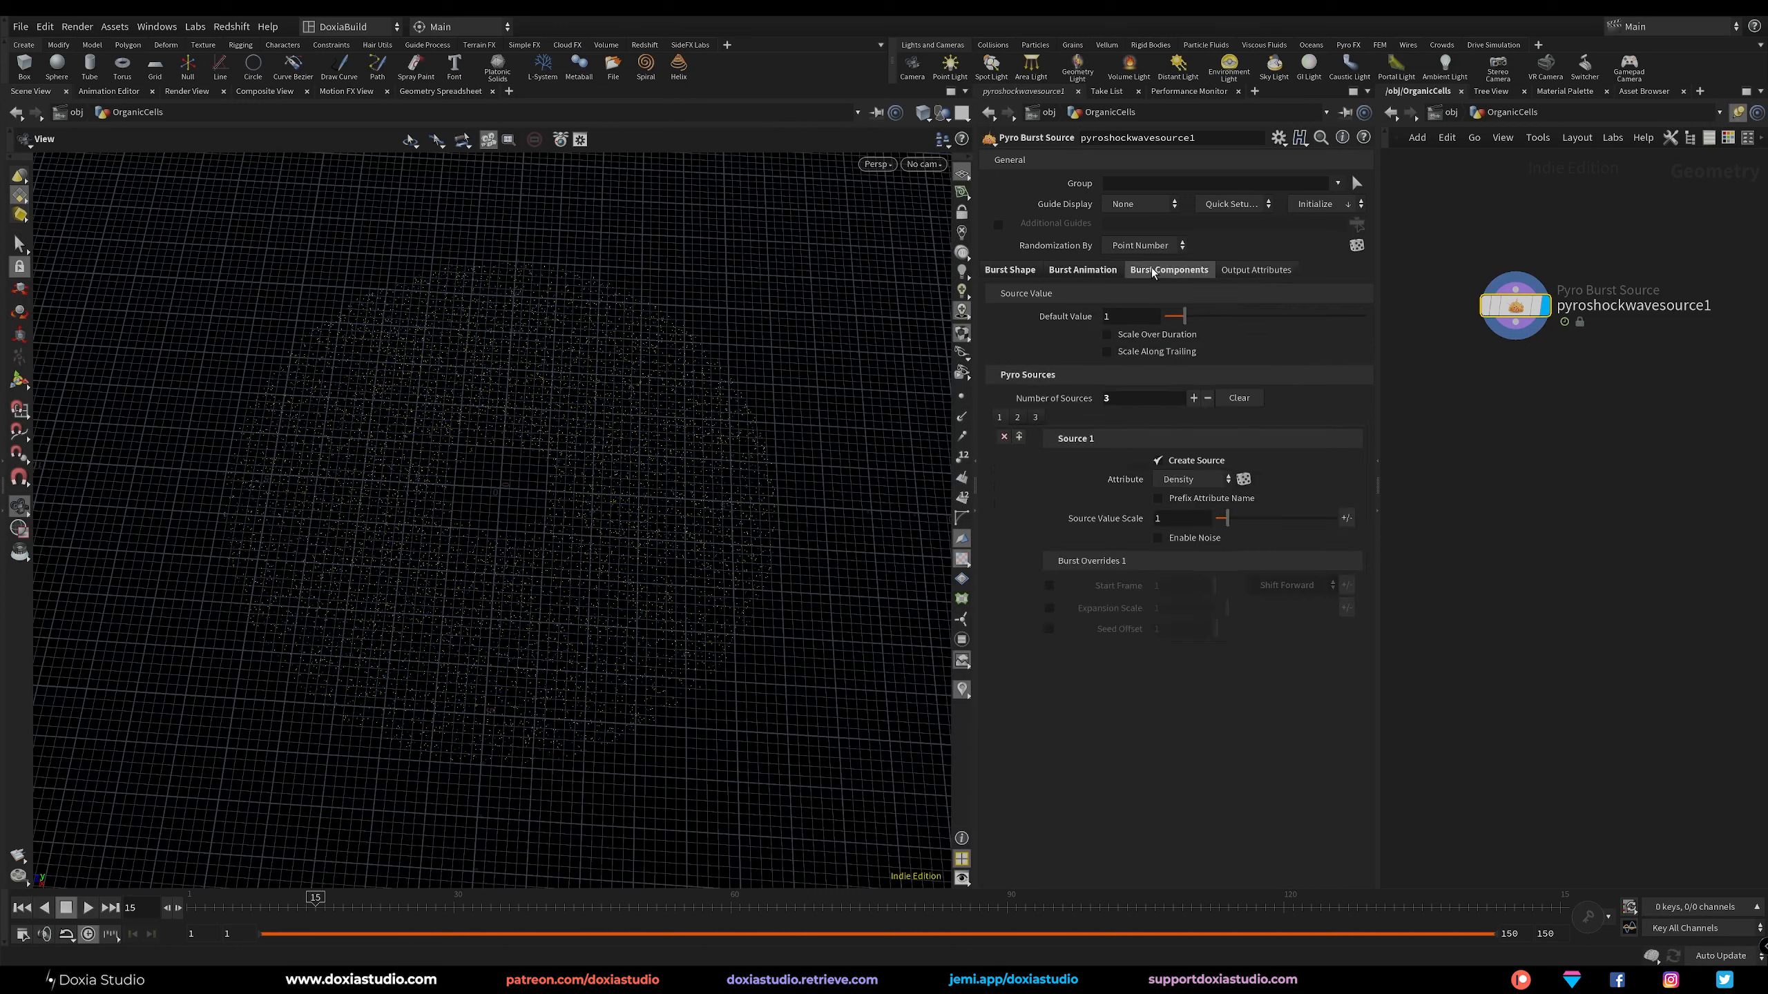
left_click(1082, 270)
left_click(1009, 270)
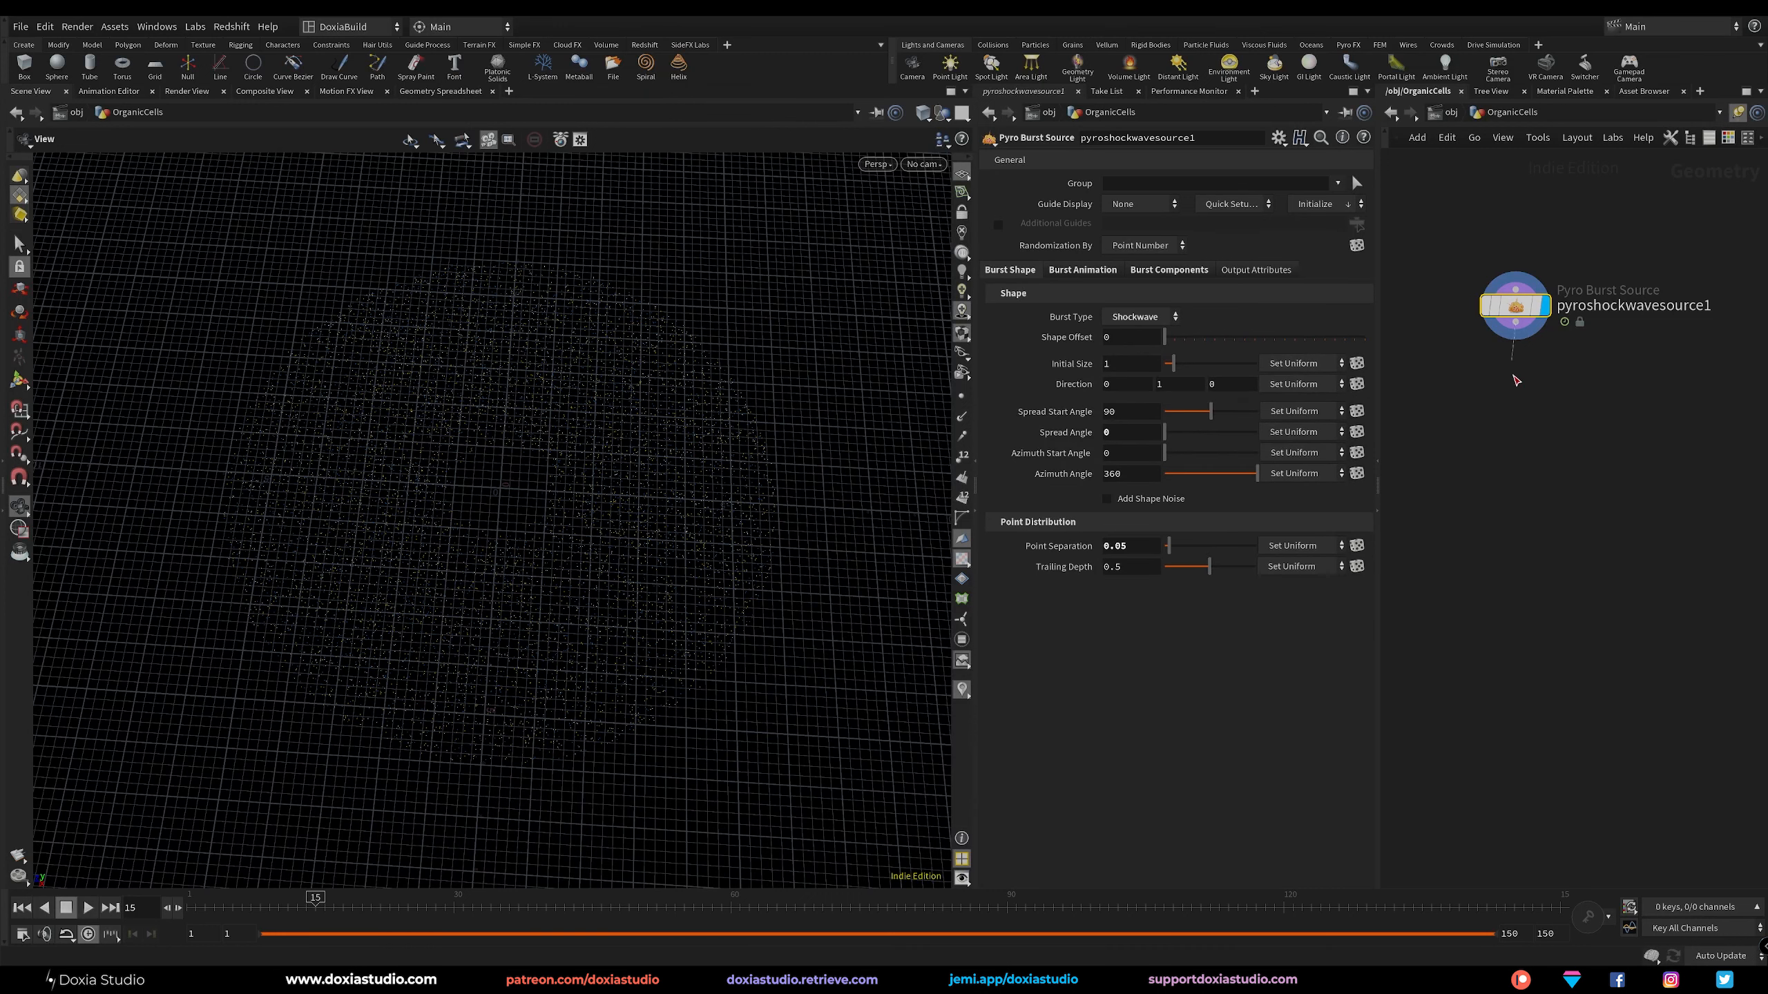
Add a Volume Rasterize Attributes node after the Pyro Burst Source and display its output.
left_click_drag(1516, 380, 1507, 434)
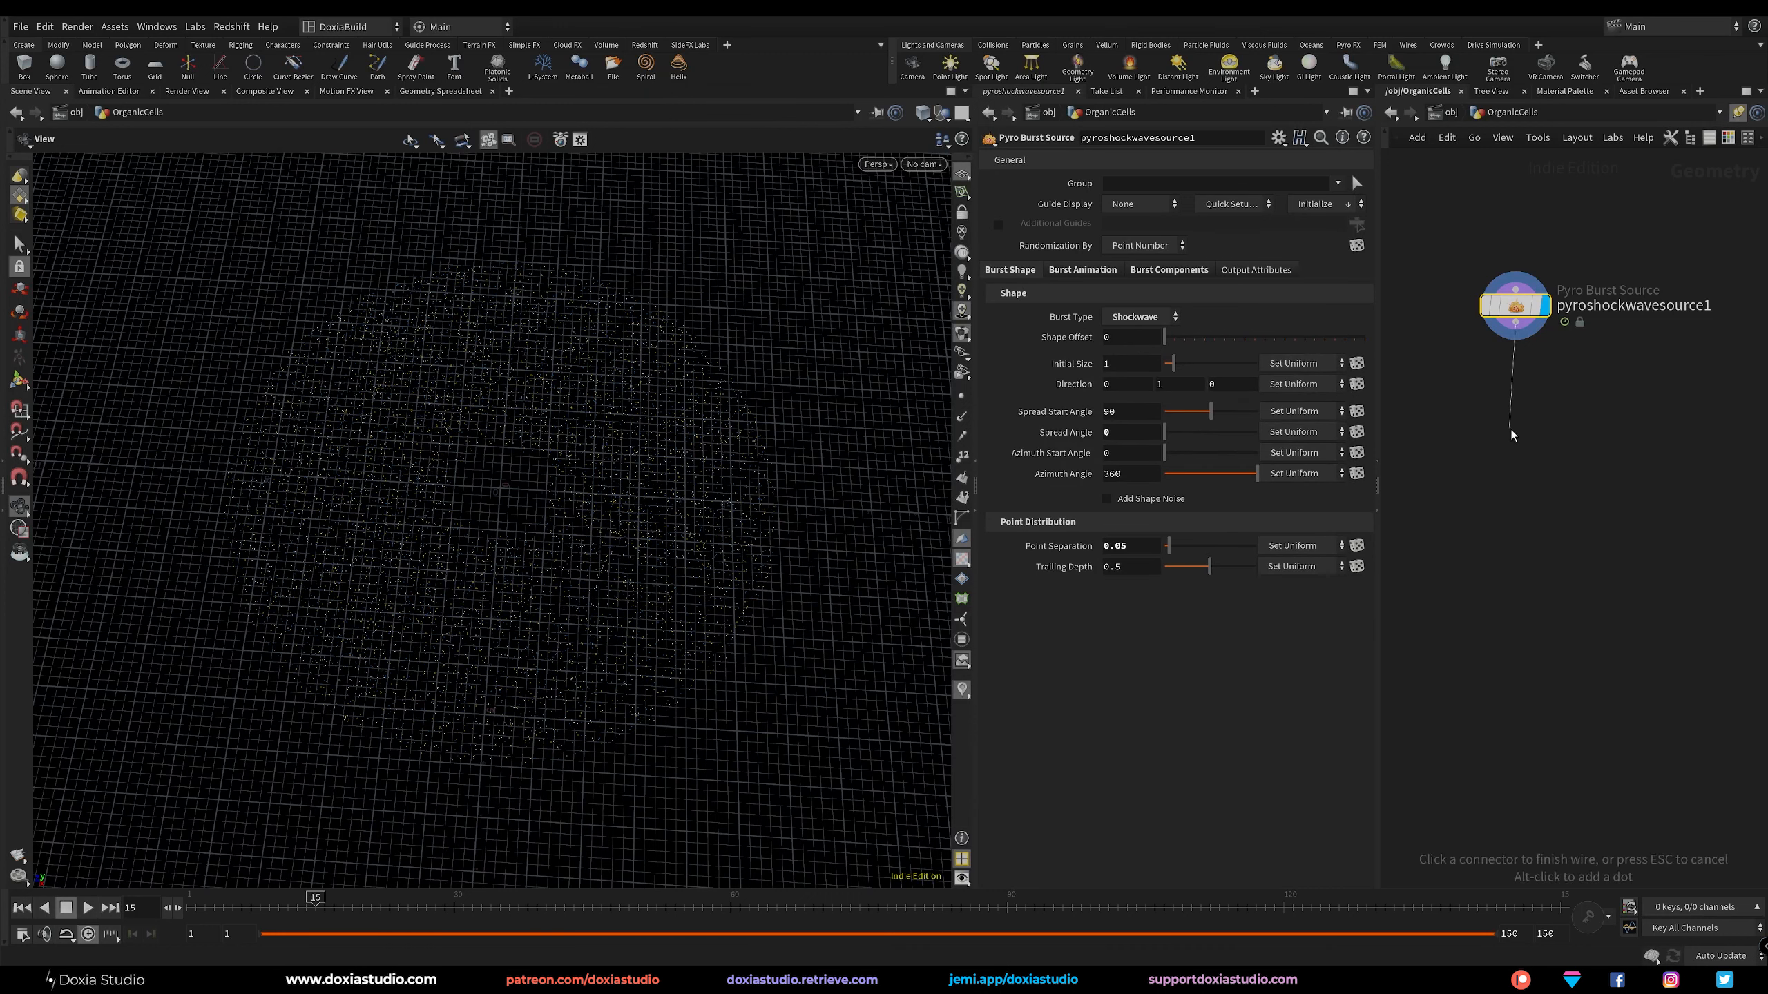
key("Escape")
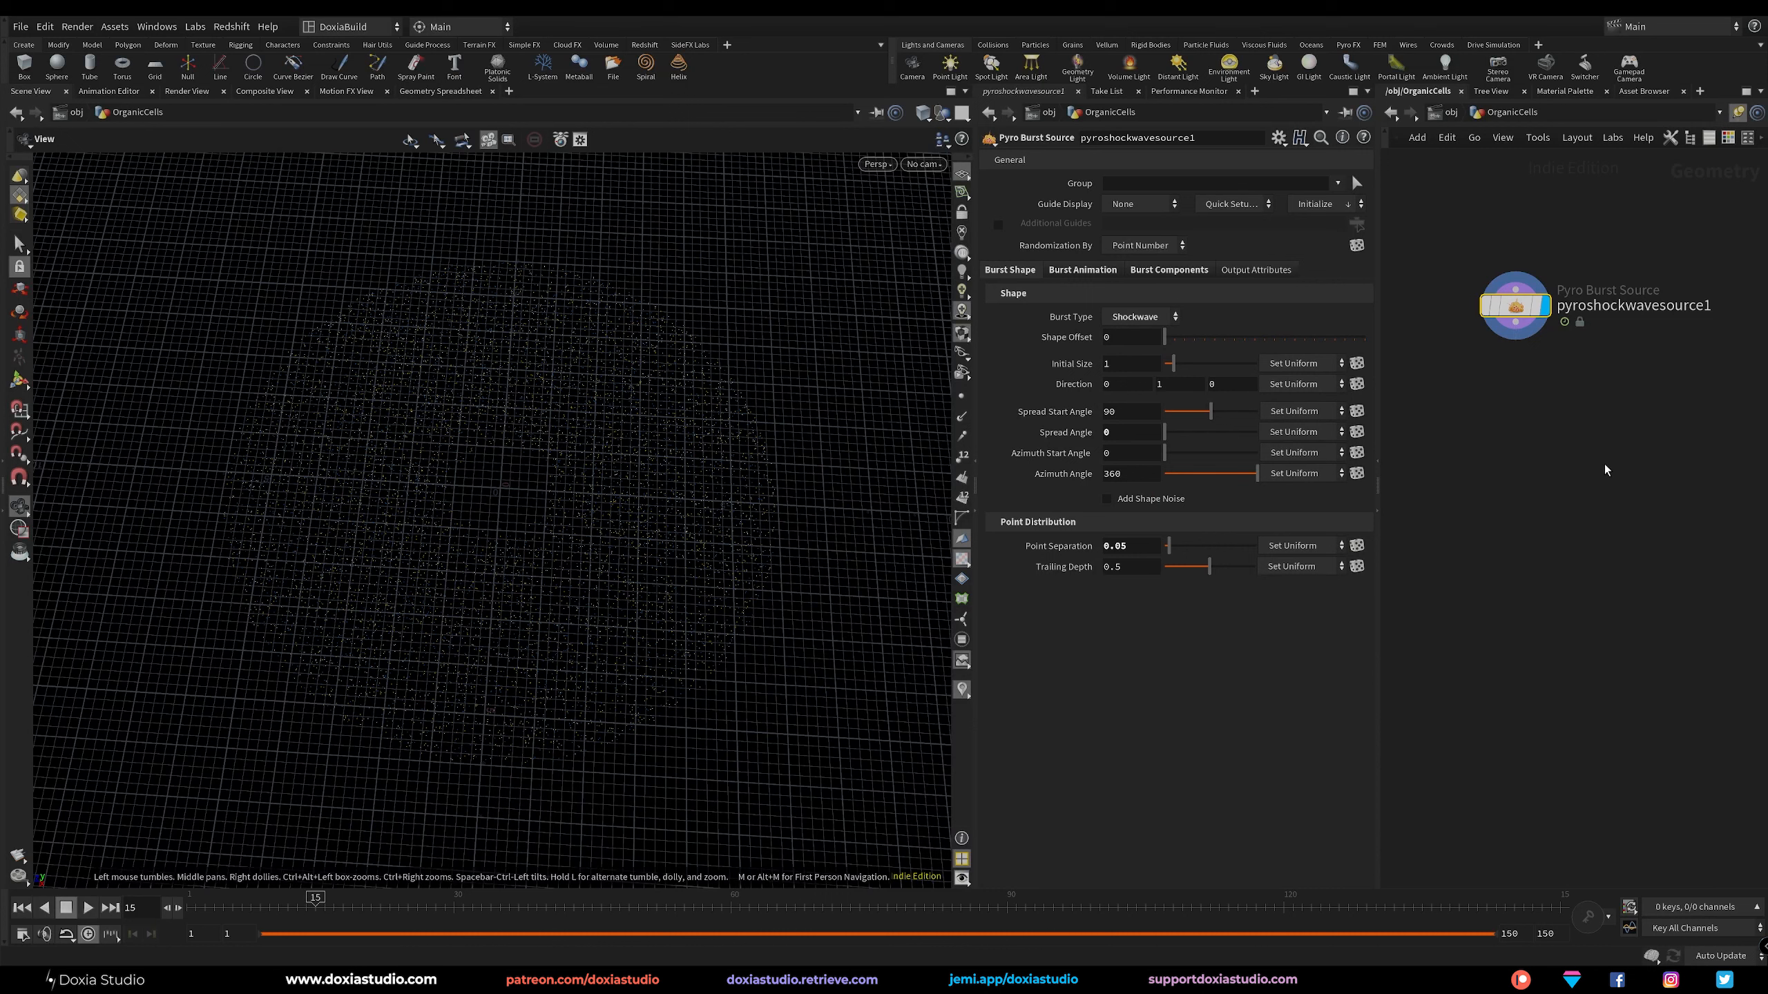
key("Tab")
type("volume")
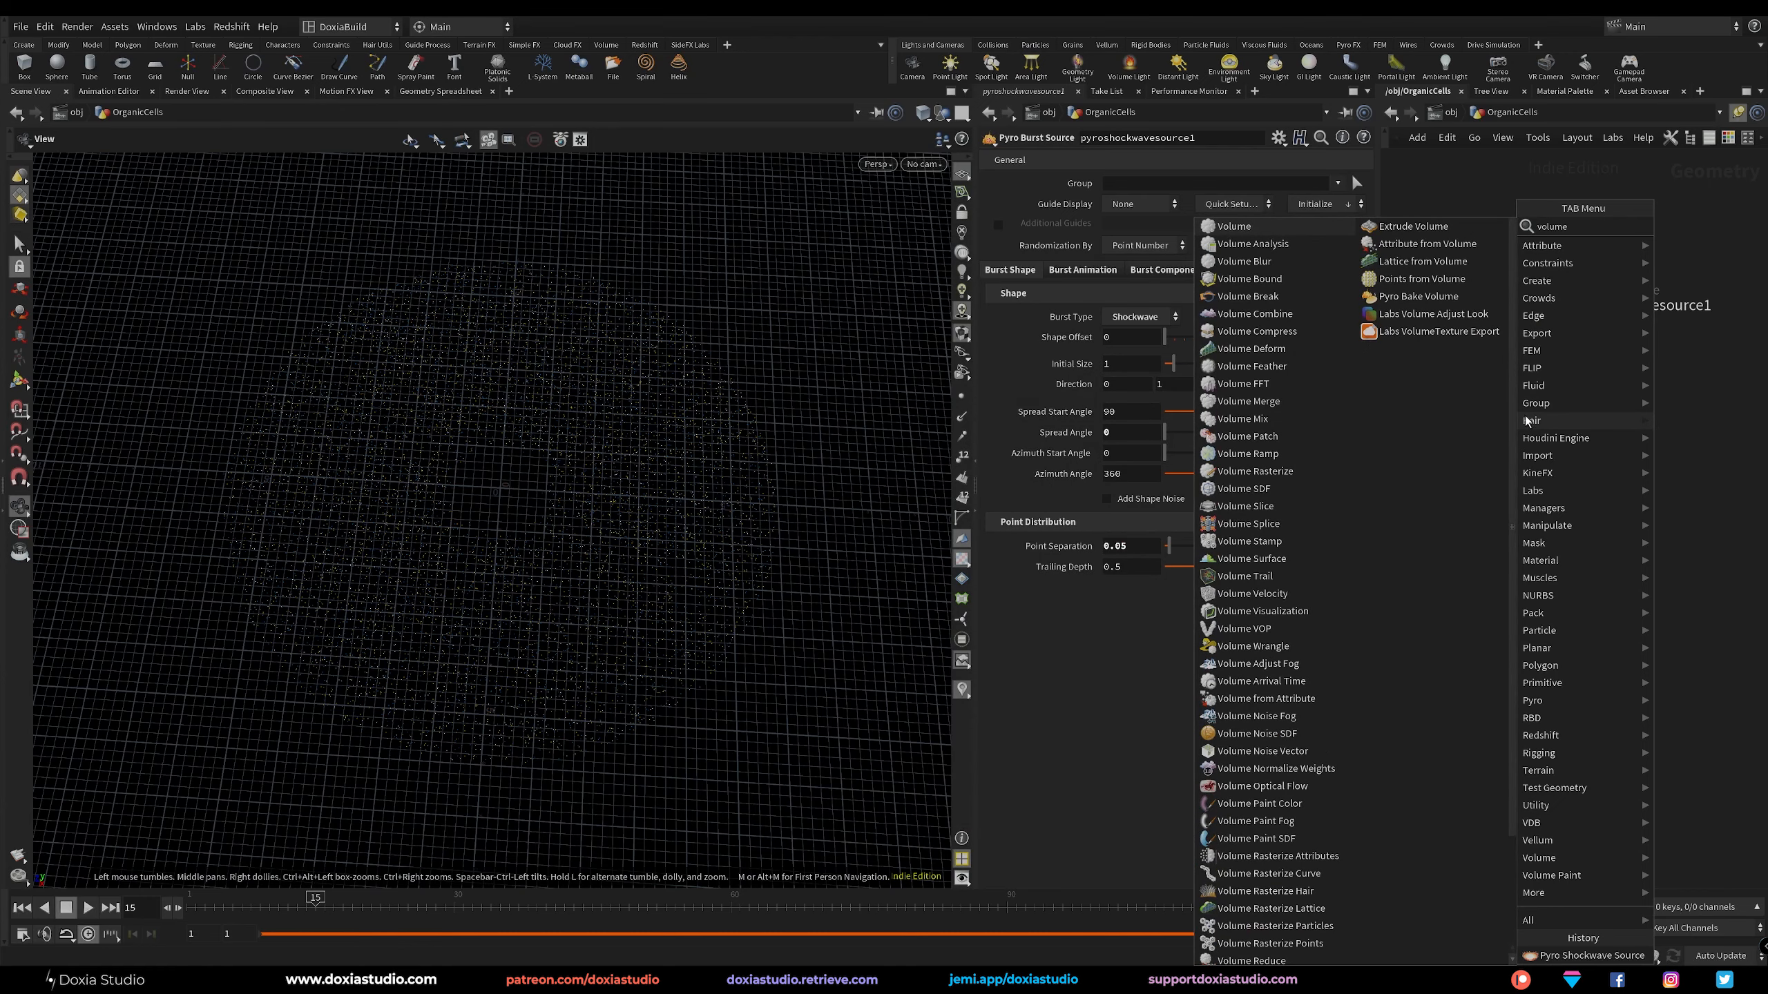
type(" ras")
left_click(1476, 245)
left_click(1517, 413)
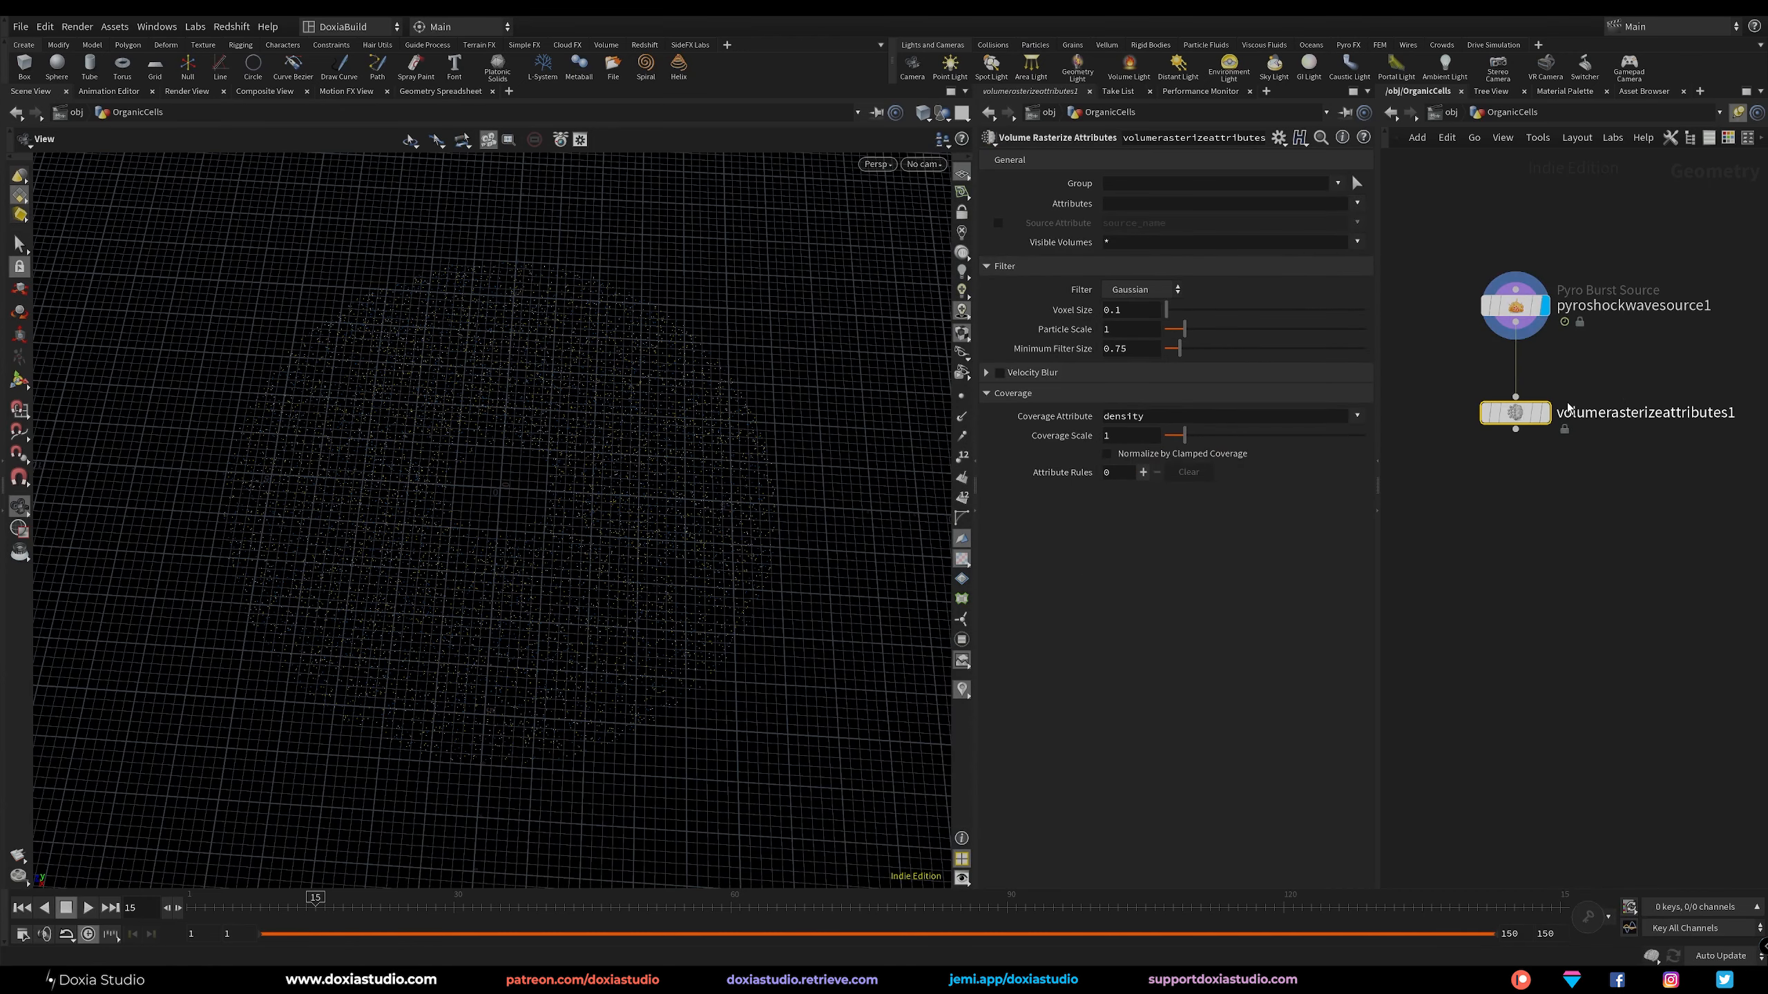
left_click(1543, 413)
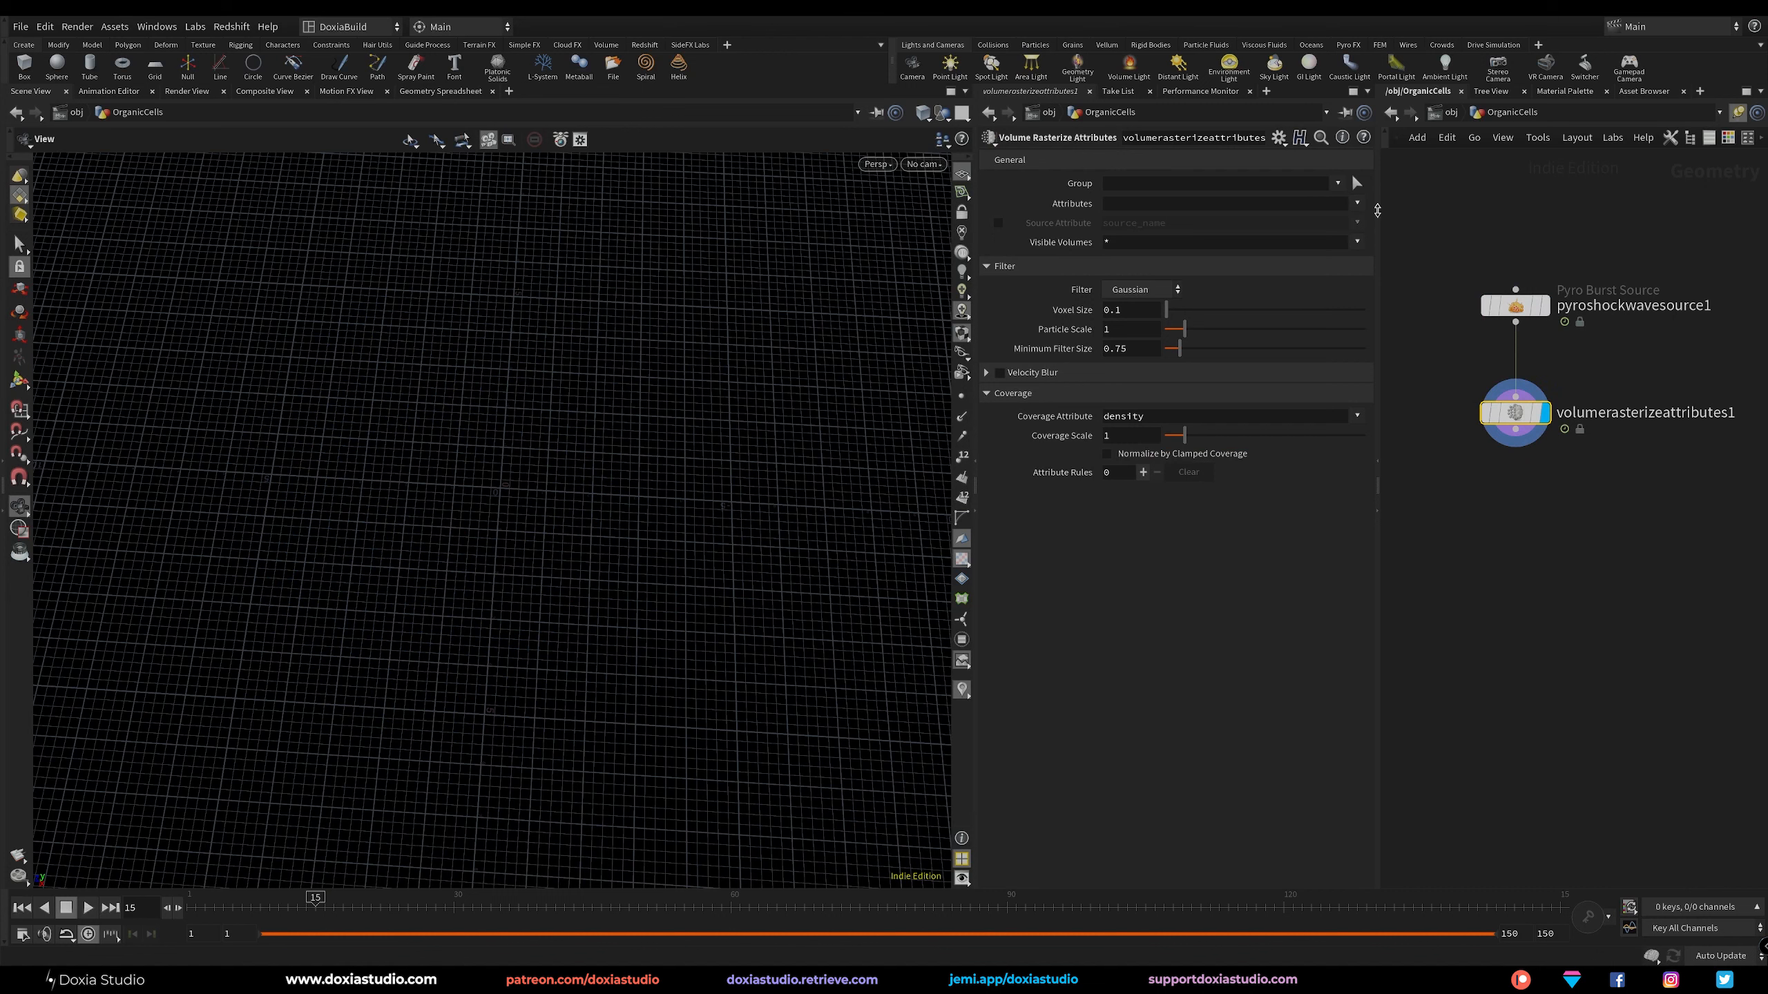
Choose density and v as the attributes to rasterize in the Volume Rasterize Attributes node.
left_click(1357, 203)
left_click(1369, 274)
left_click(1357, 203)
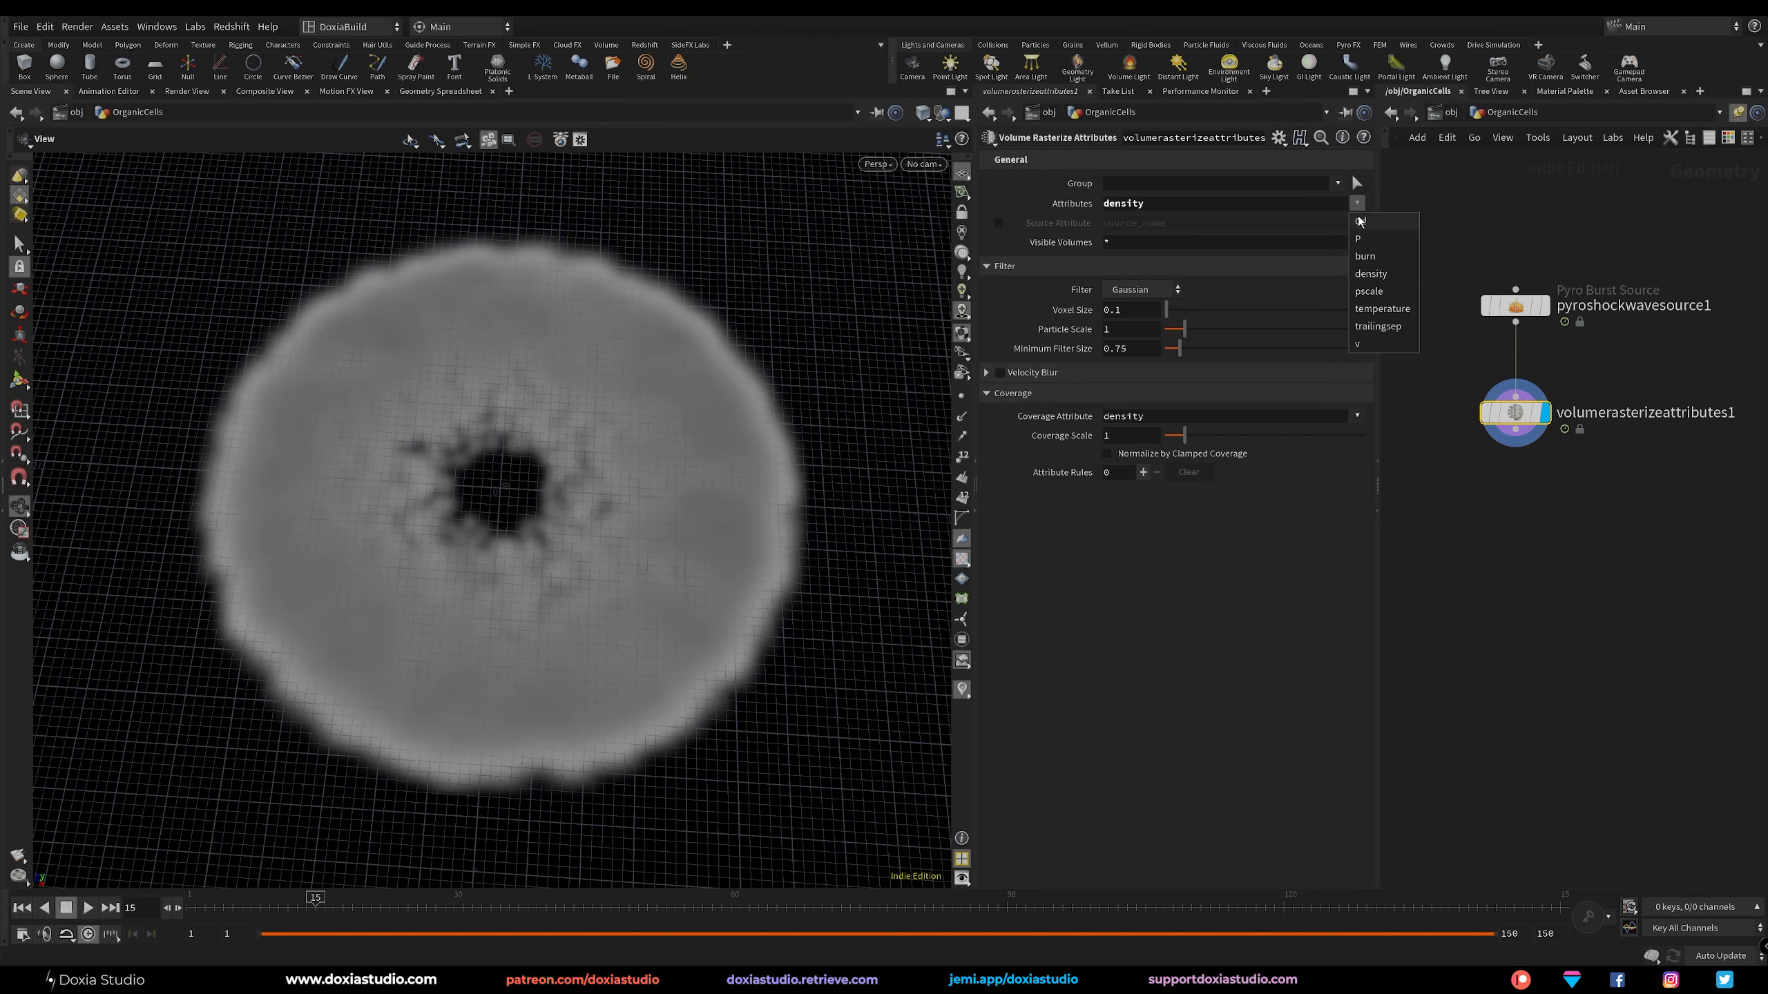
left_click(1358, 343)
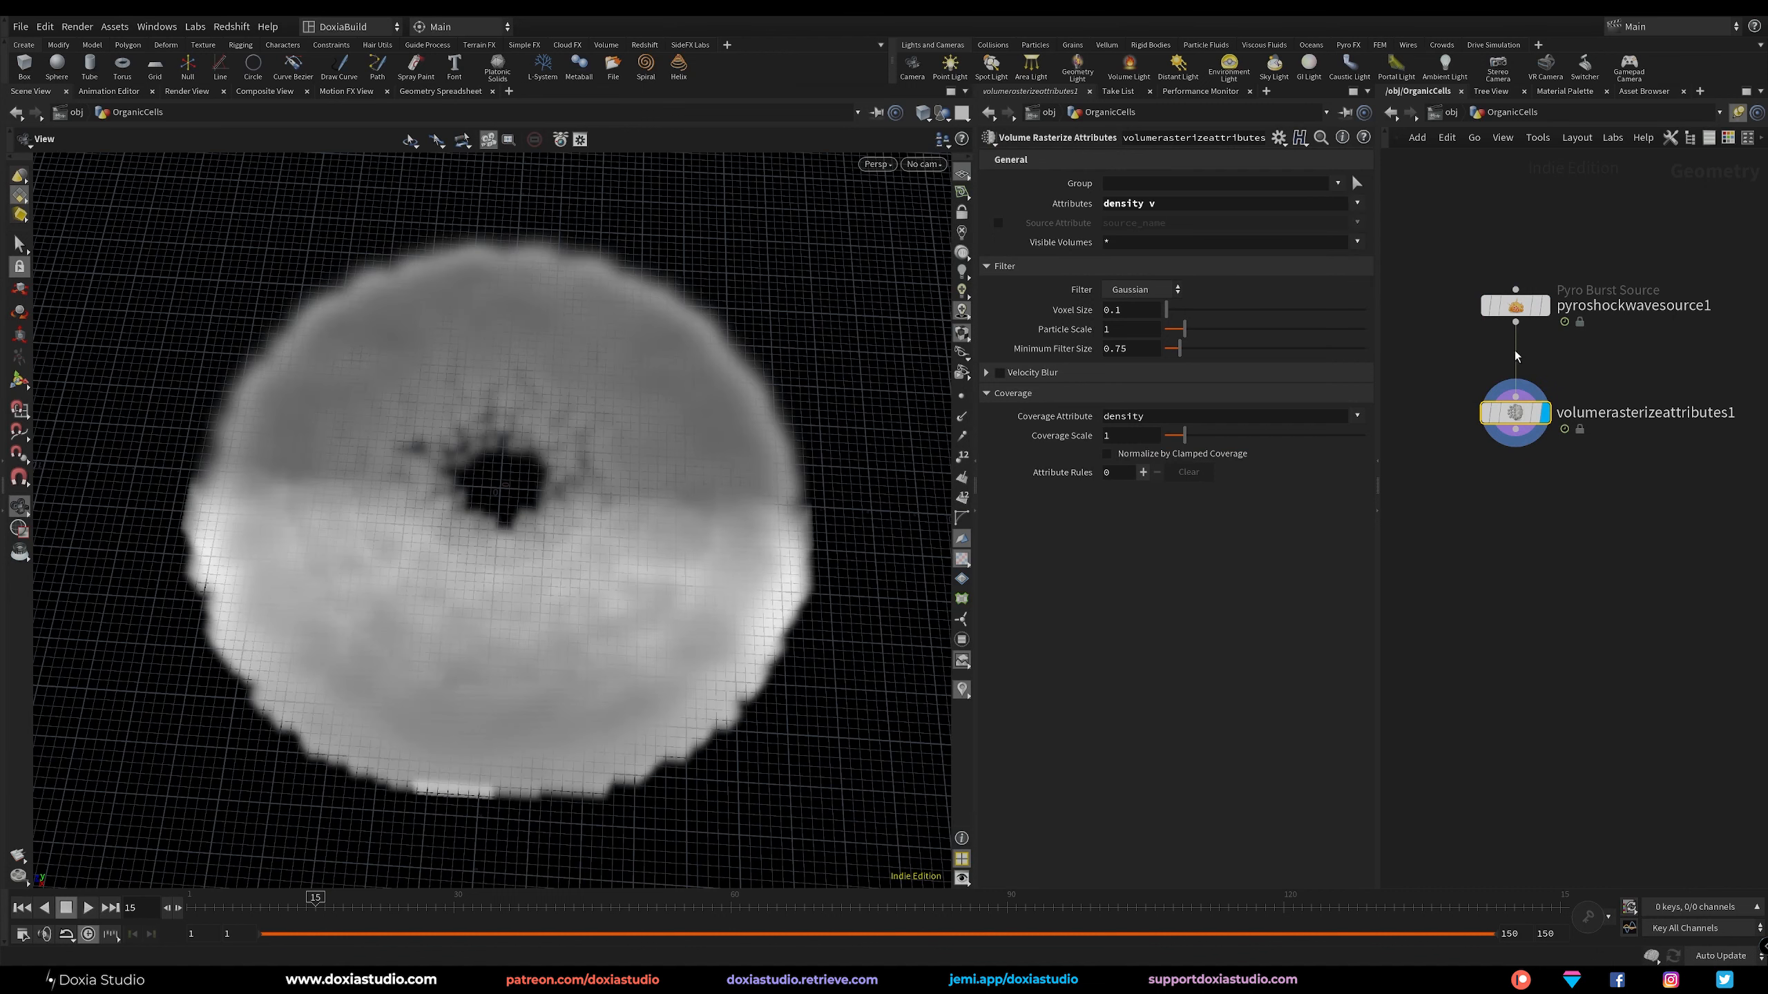
left_click_drag(1518, 418, 1519, 432)
Link the rasterize node's voxel size to the Pyro Burst Source's point separation with a relative reference.
left_click(1138, 317)
left_click(1515, 305)
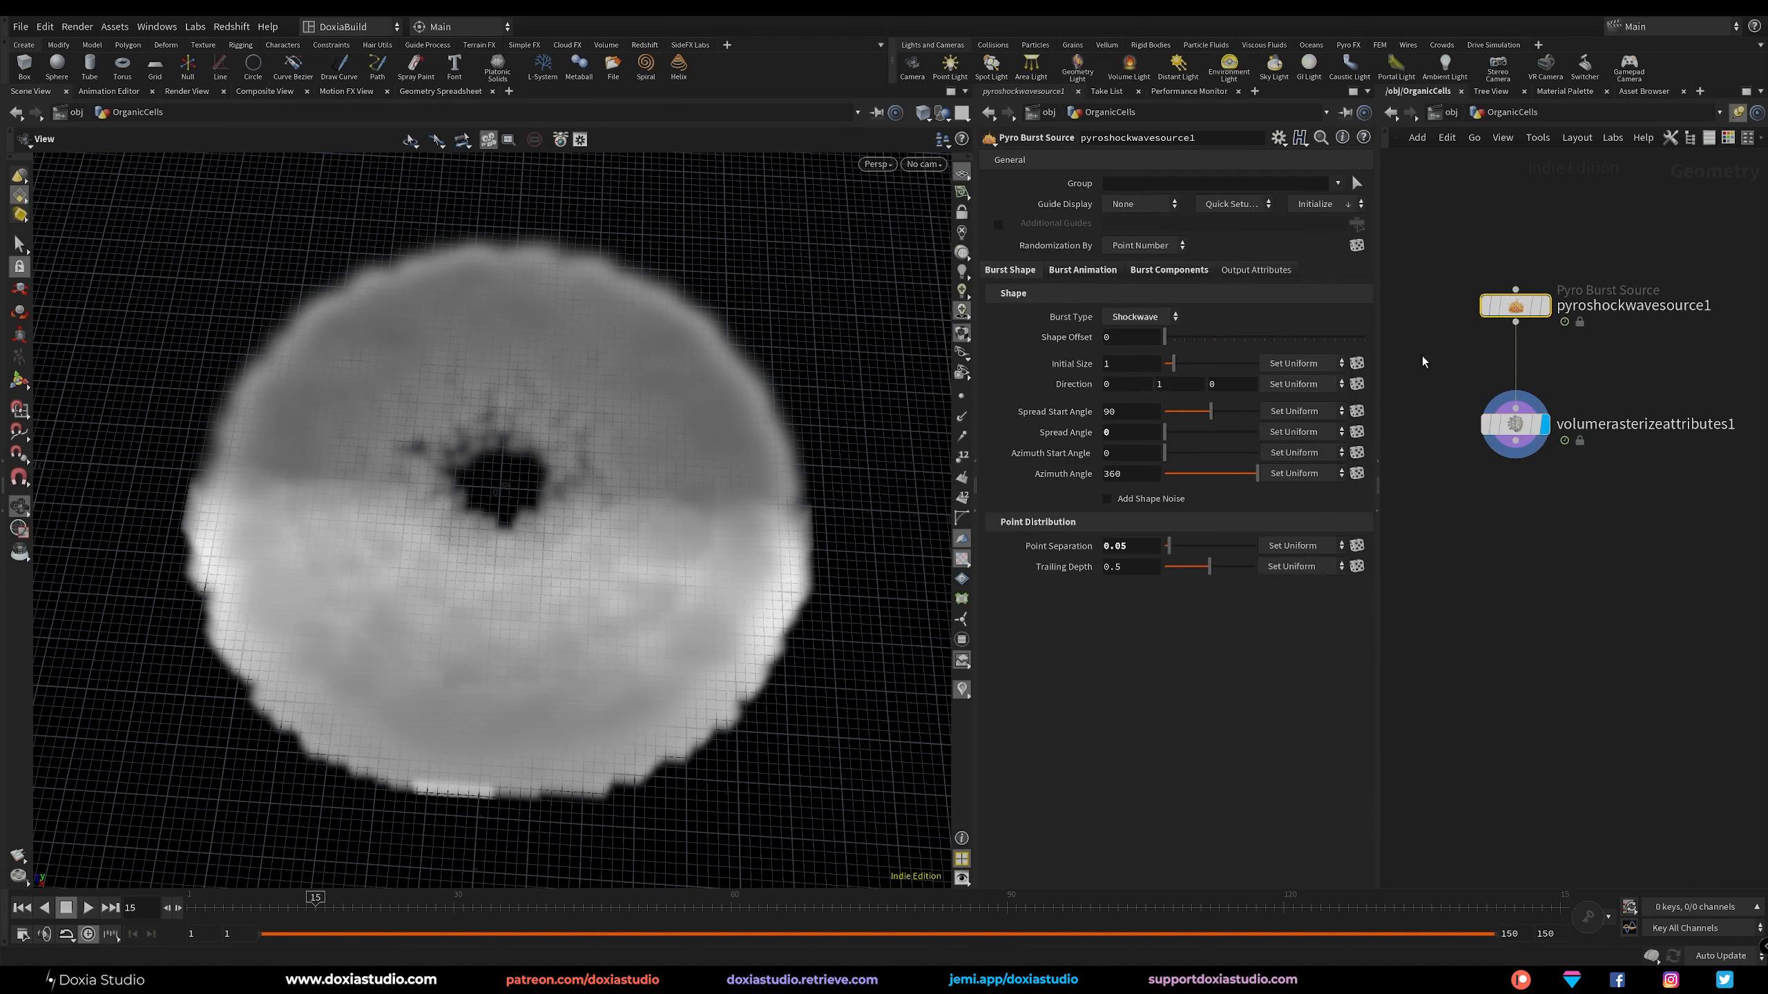
right_click(1063, 546)
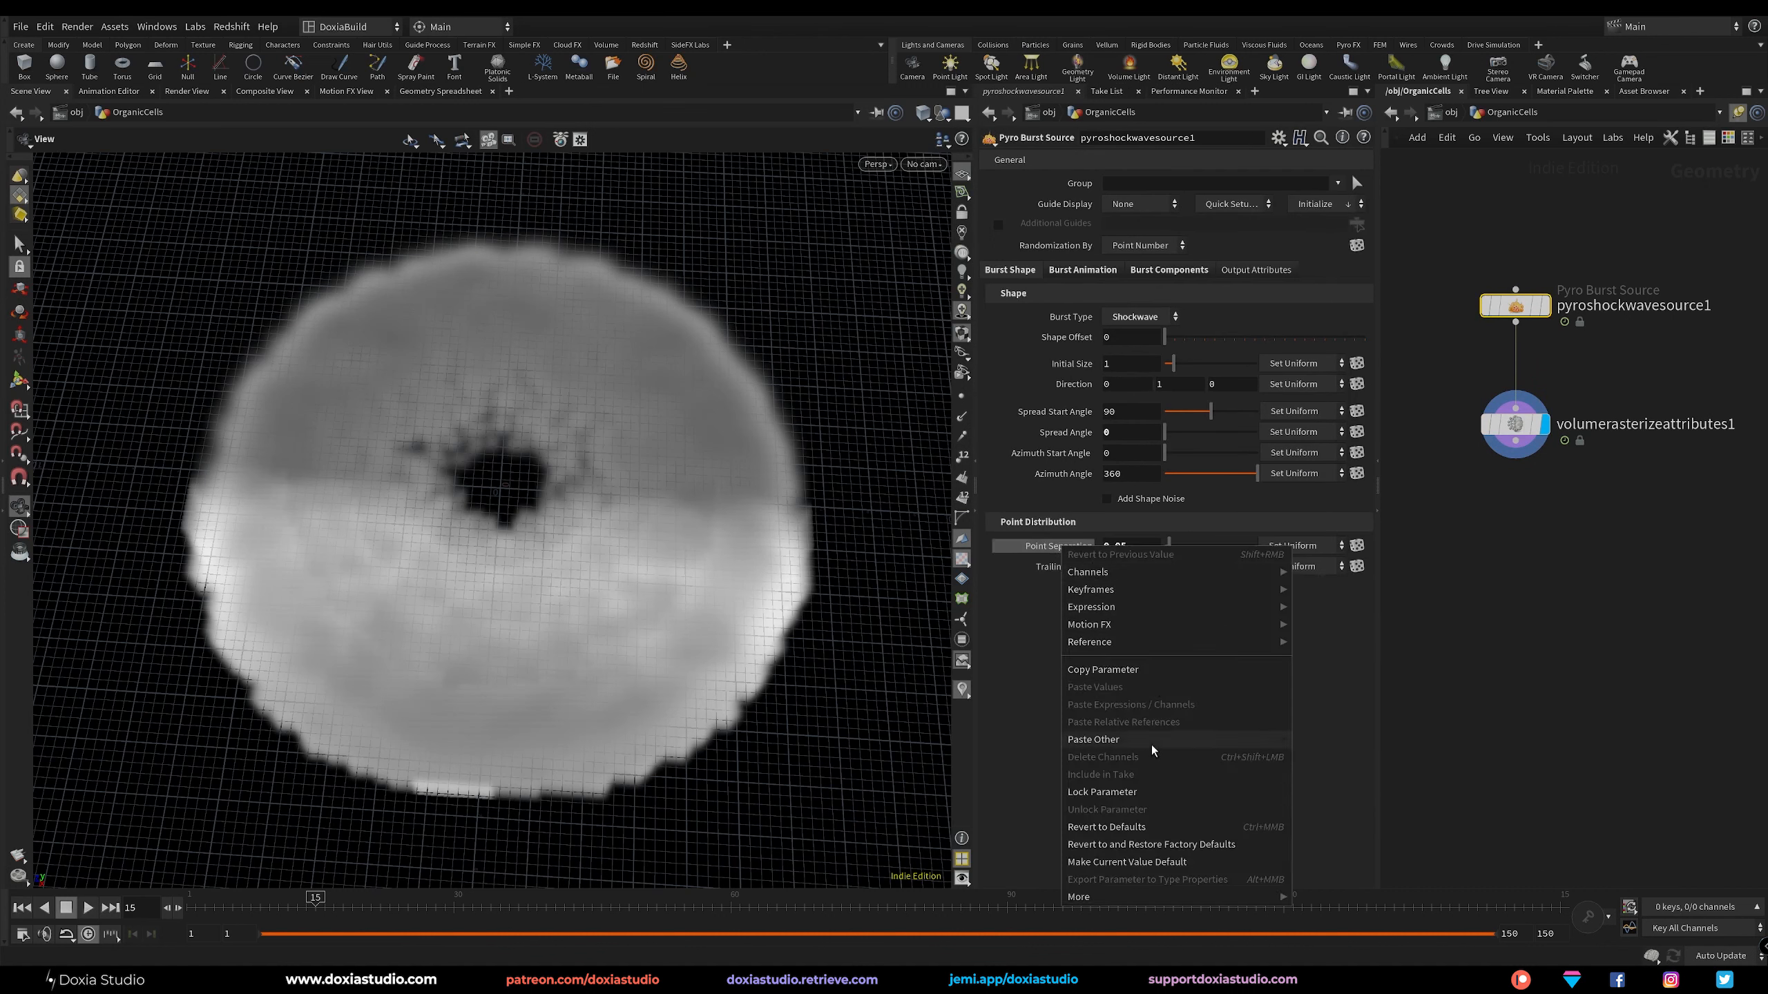
left_click(1182, 671)
left_click(1514, 424)
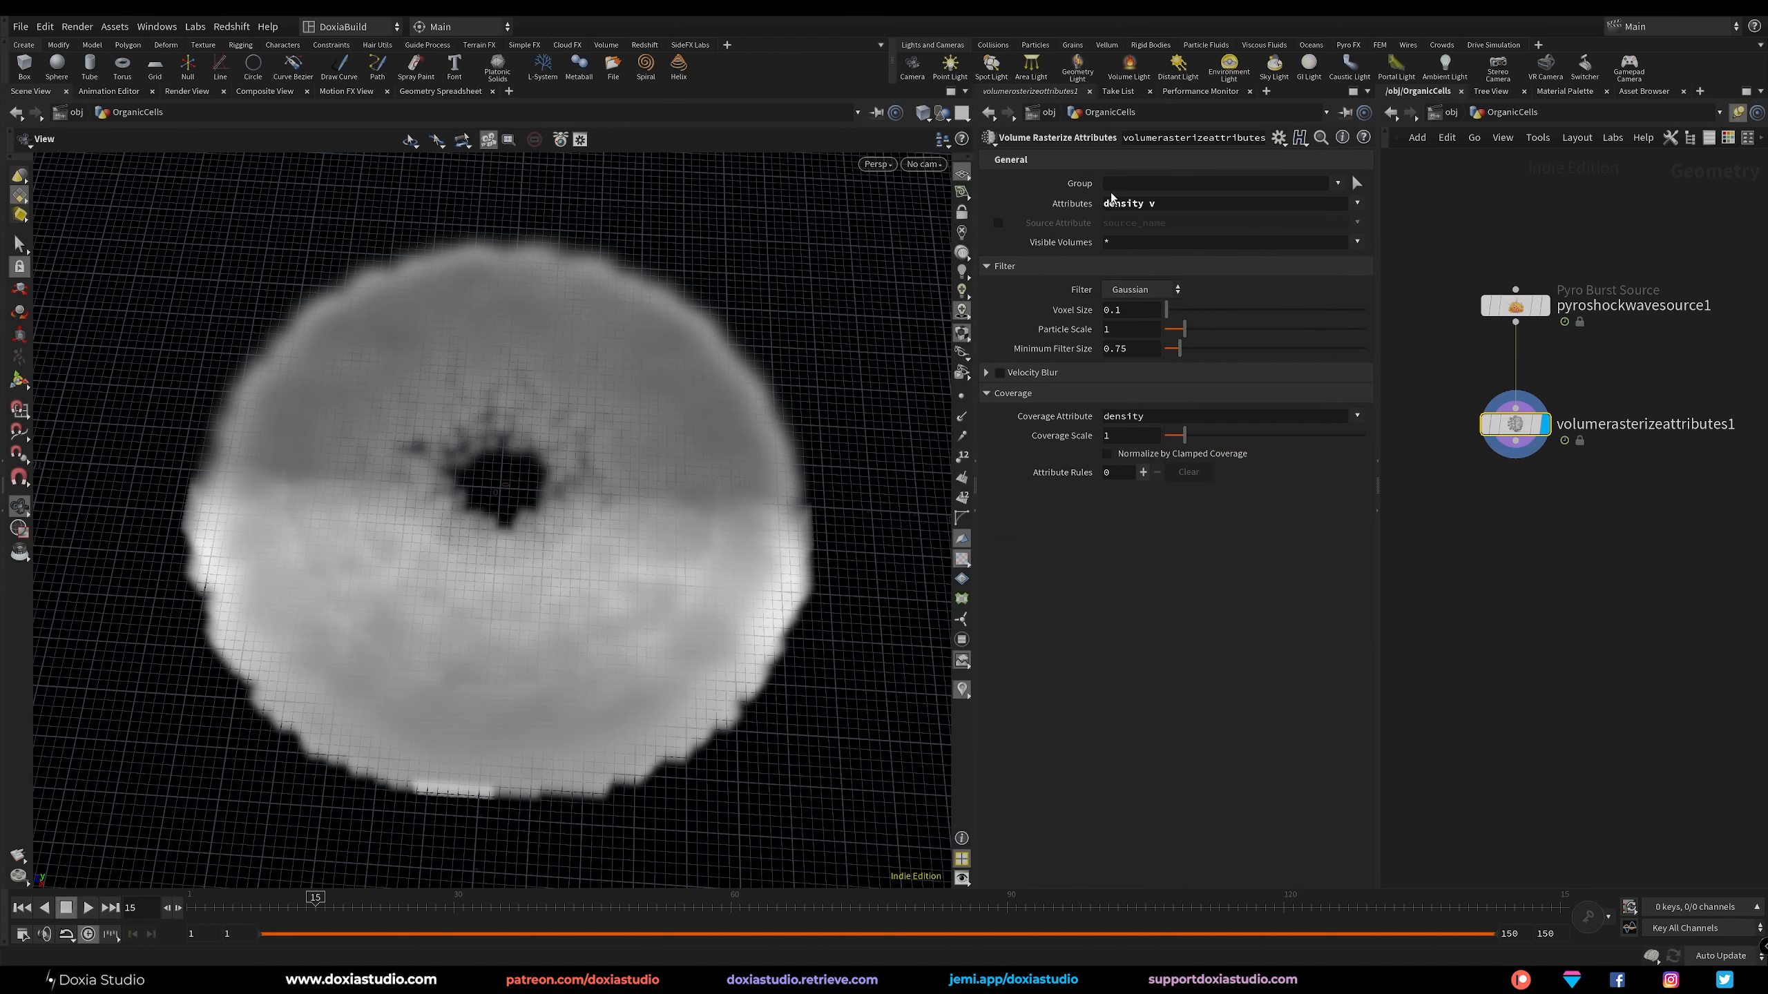
right_click(1082, 312)
left_click(1203, 488)
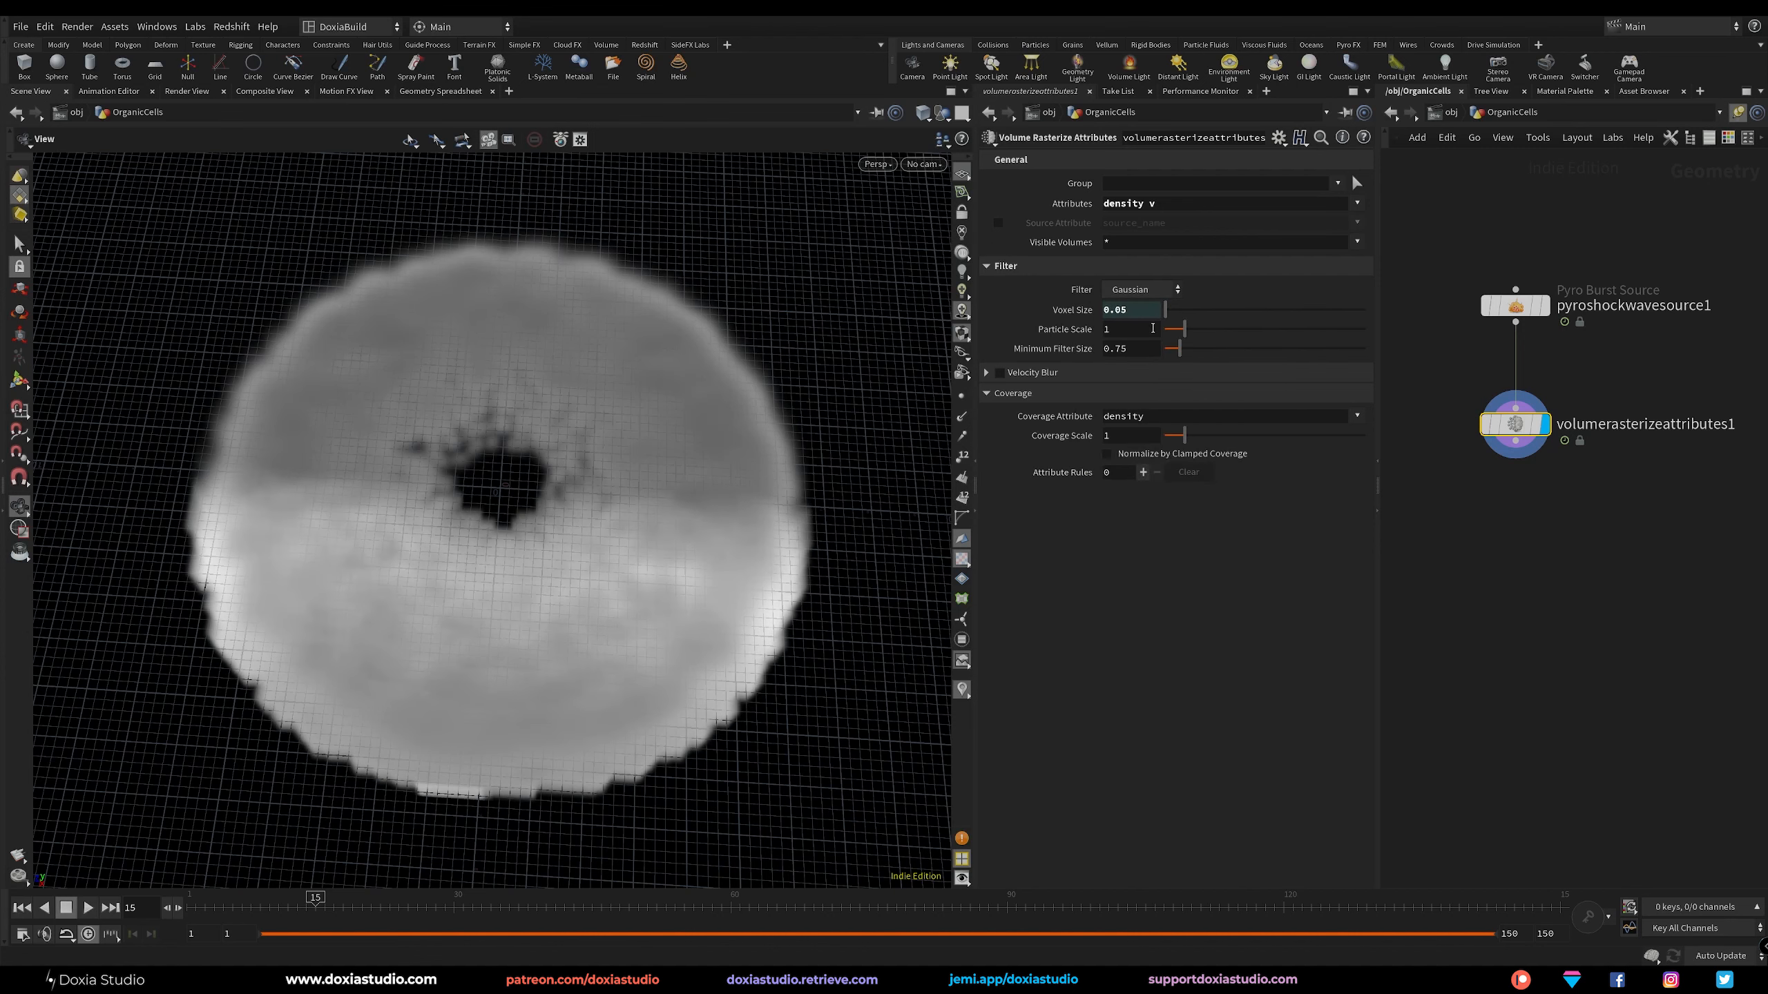
Add a Pyro Solver fed by the Volume Rasterize Attributes node and enter the solver's internal network.
left_click_drag(1518, 442, 1519, 427)
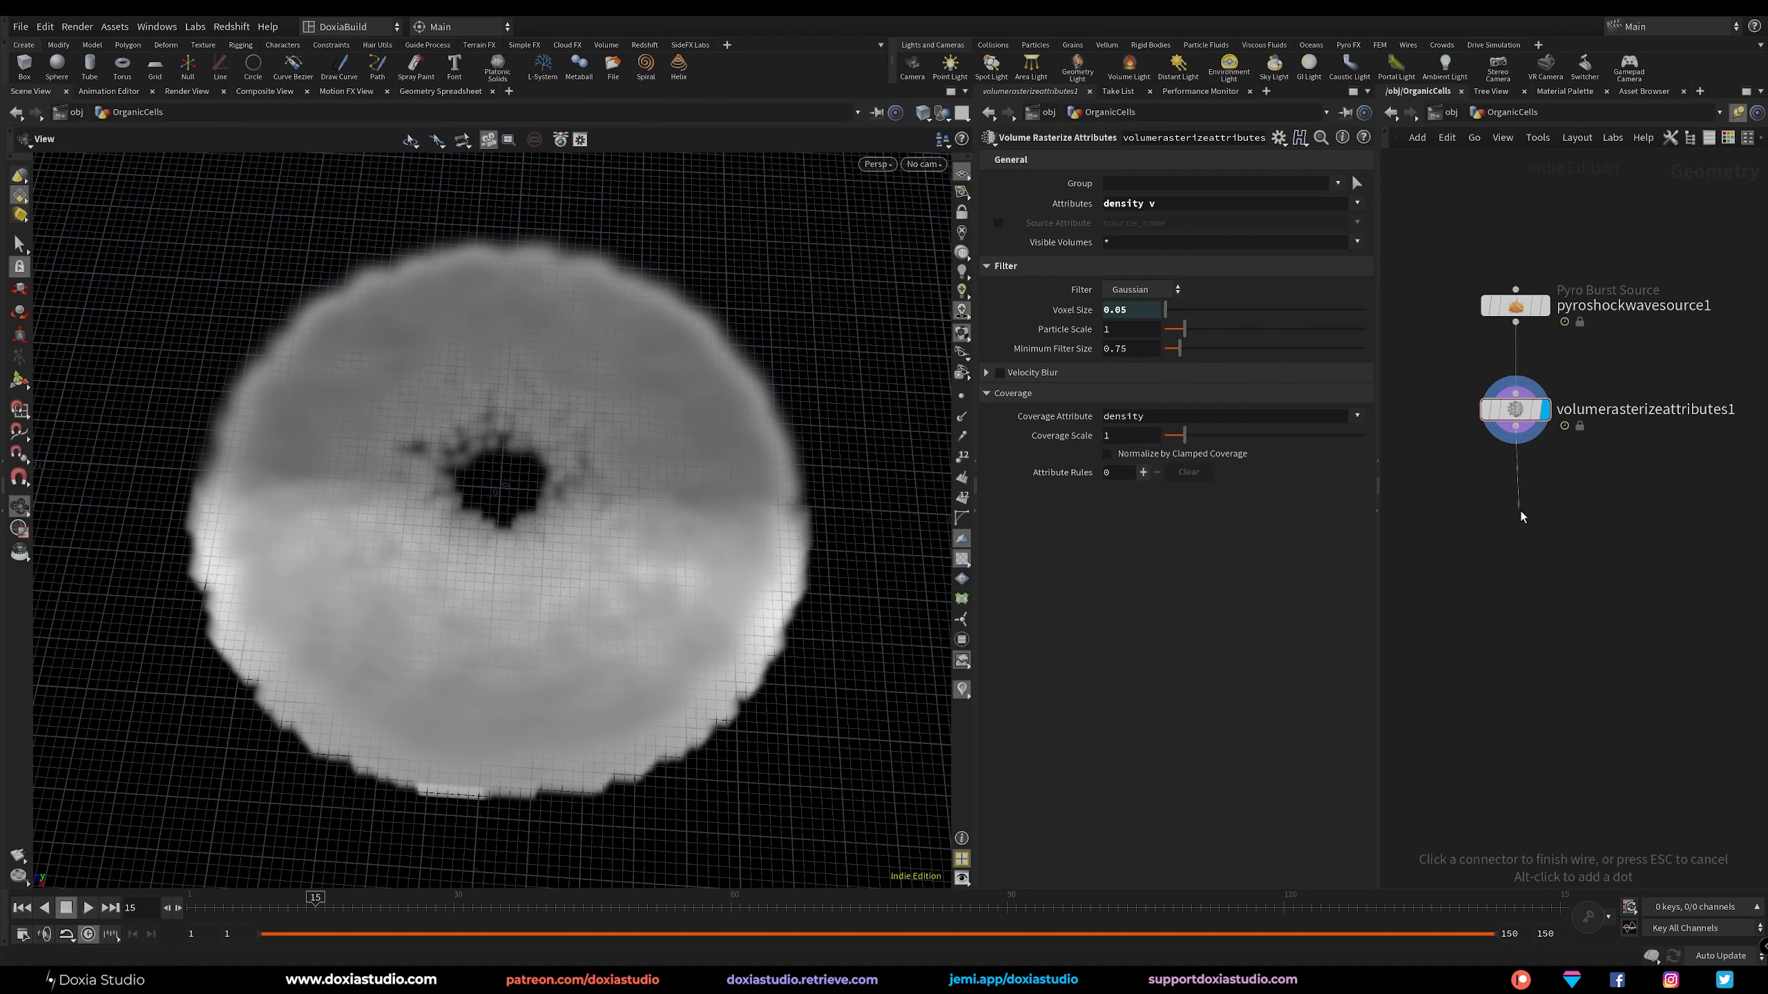
key("Tab")
type("pyro")
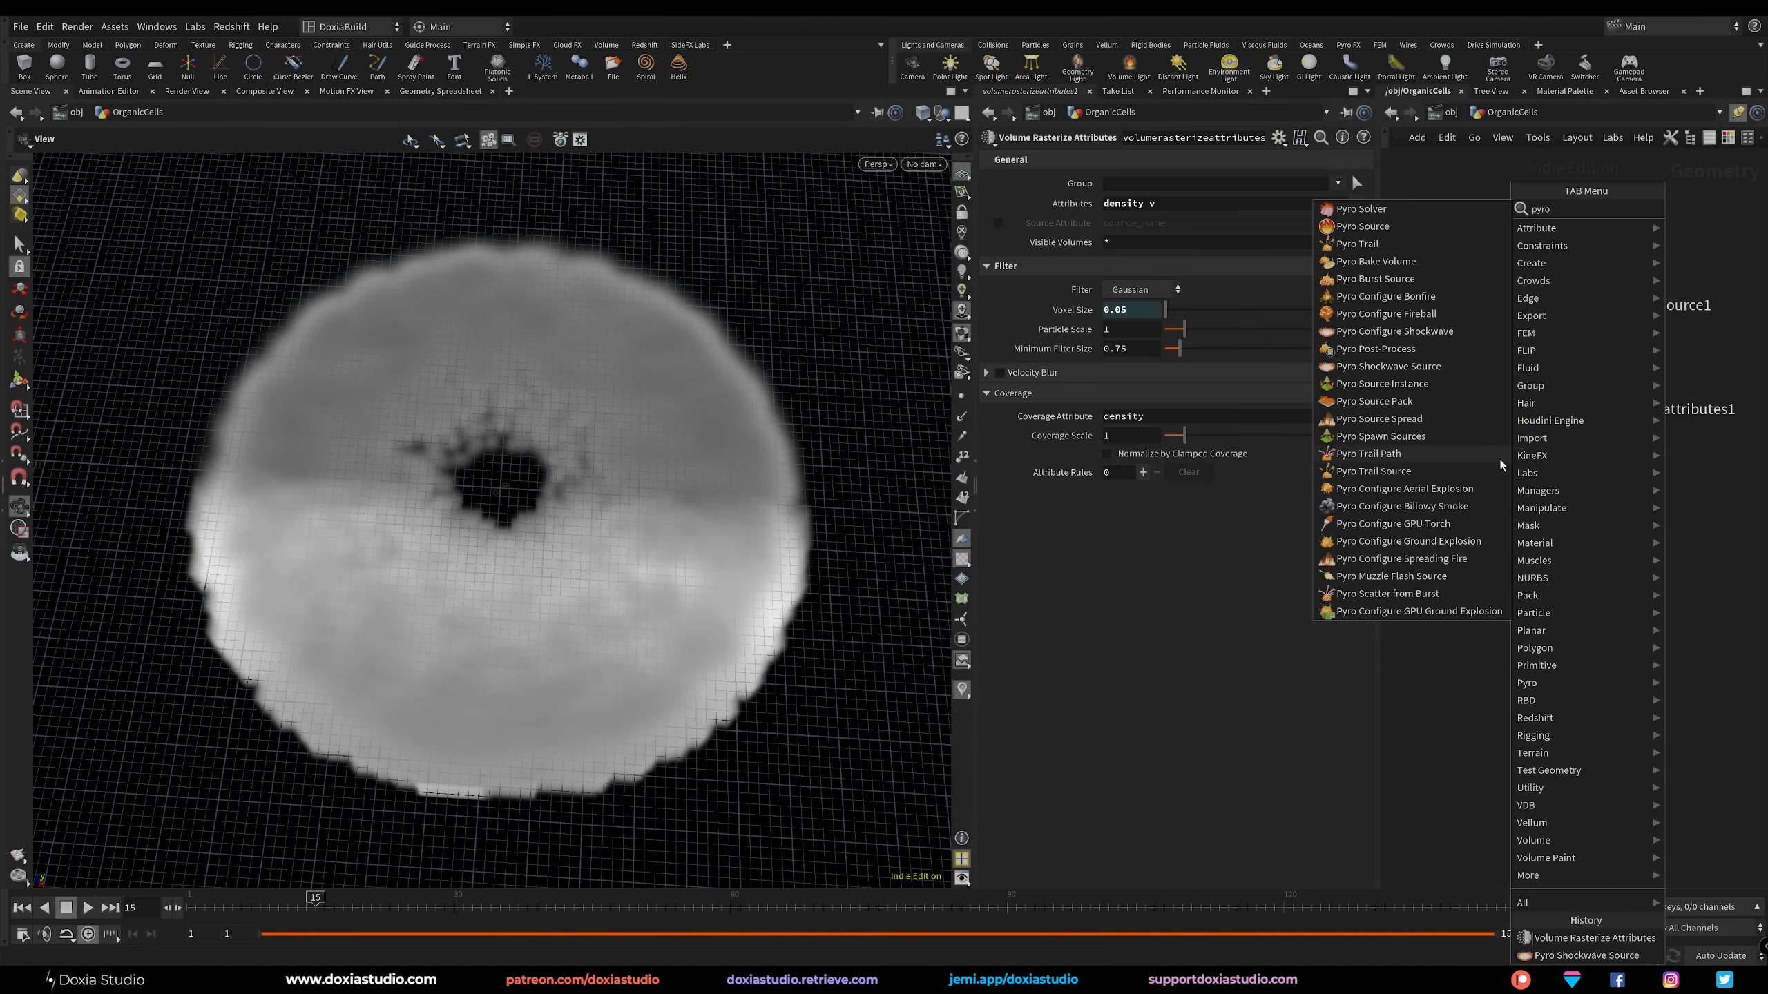
left_click(1414, 209)
left_click(1515, 523)
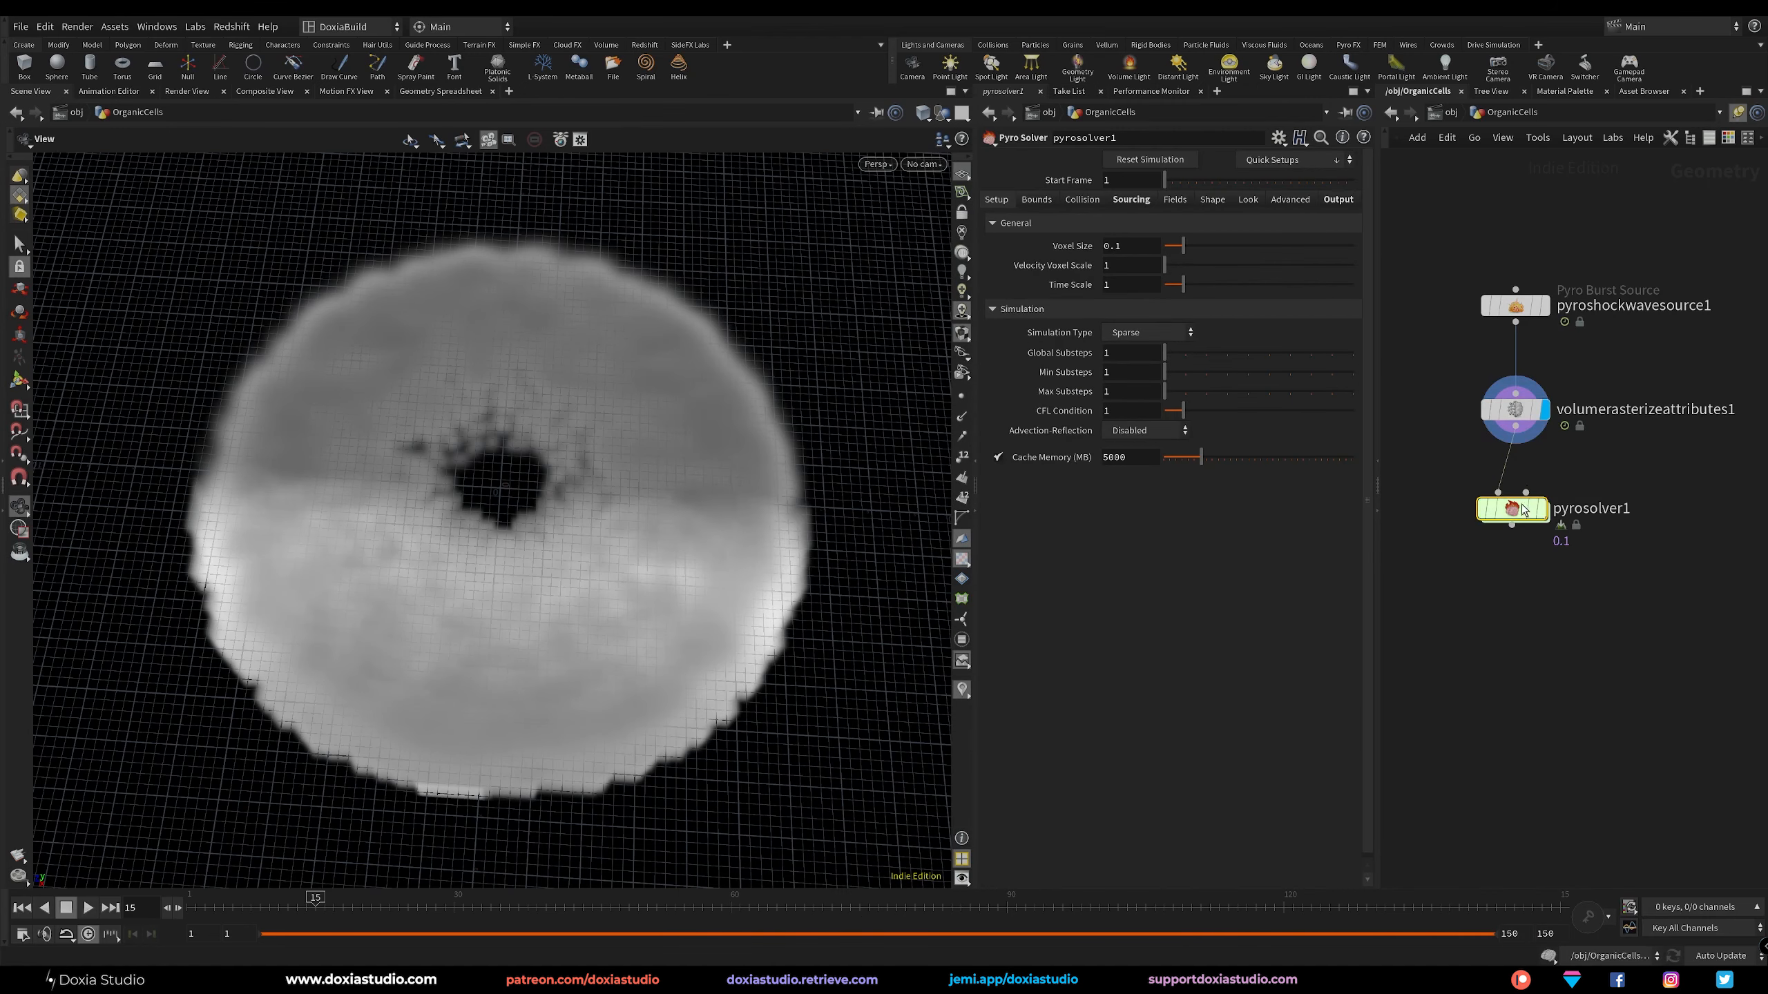
double_click(1514, 530)
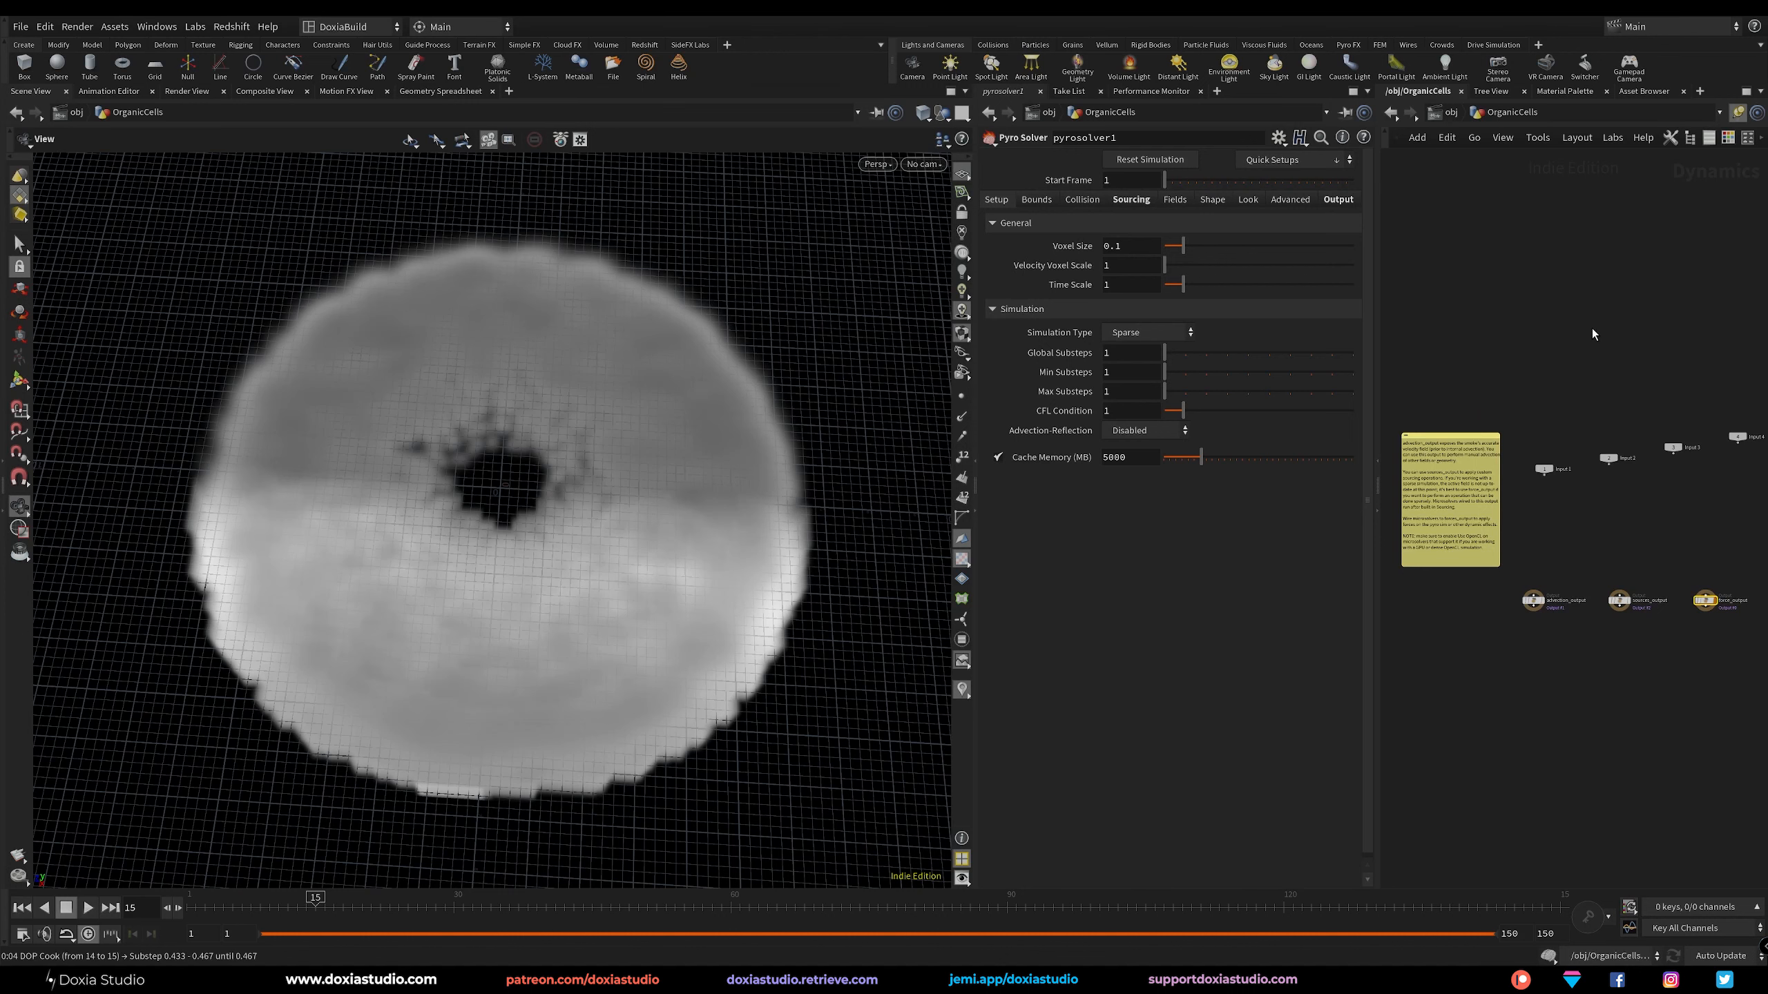
Return to the OrganicCells geometry network, rewind to frame 1 and delete the Pyro Solver node.
key("u")
key("u")
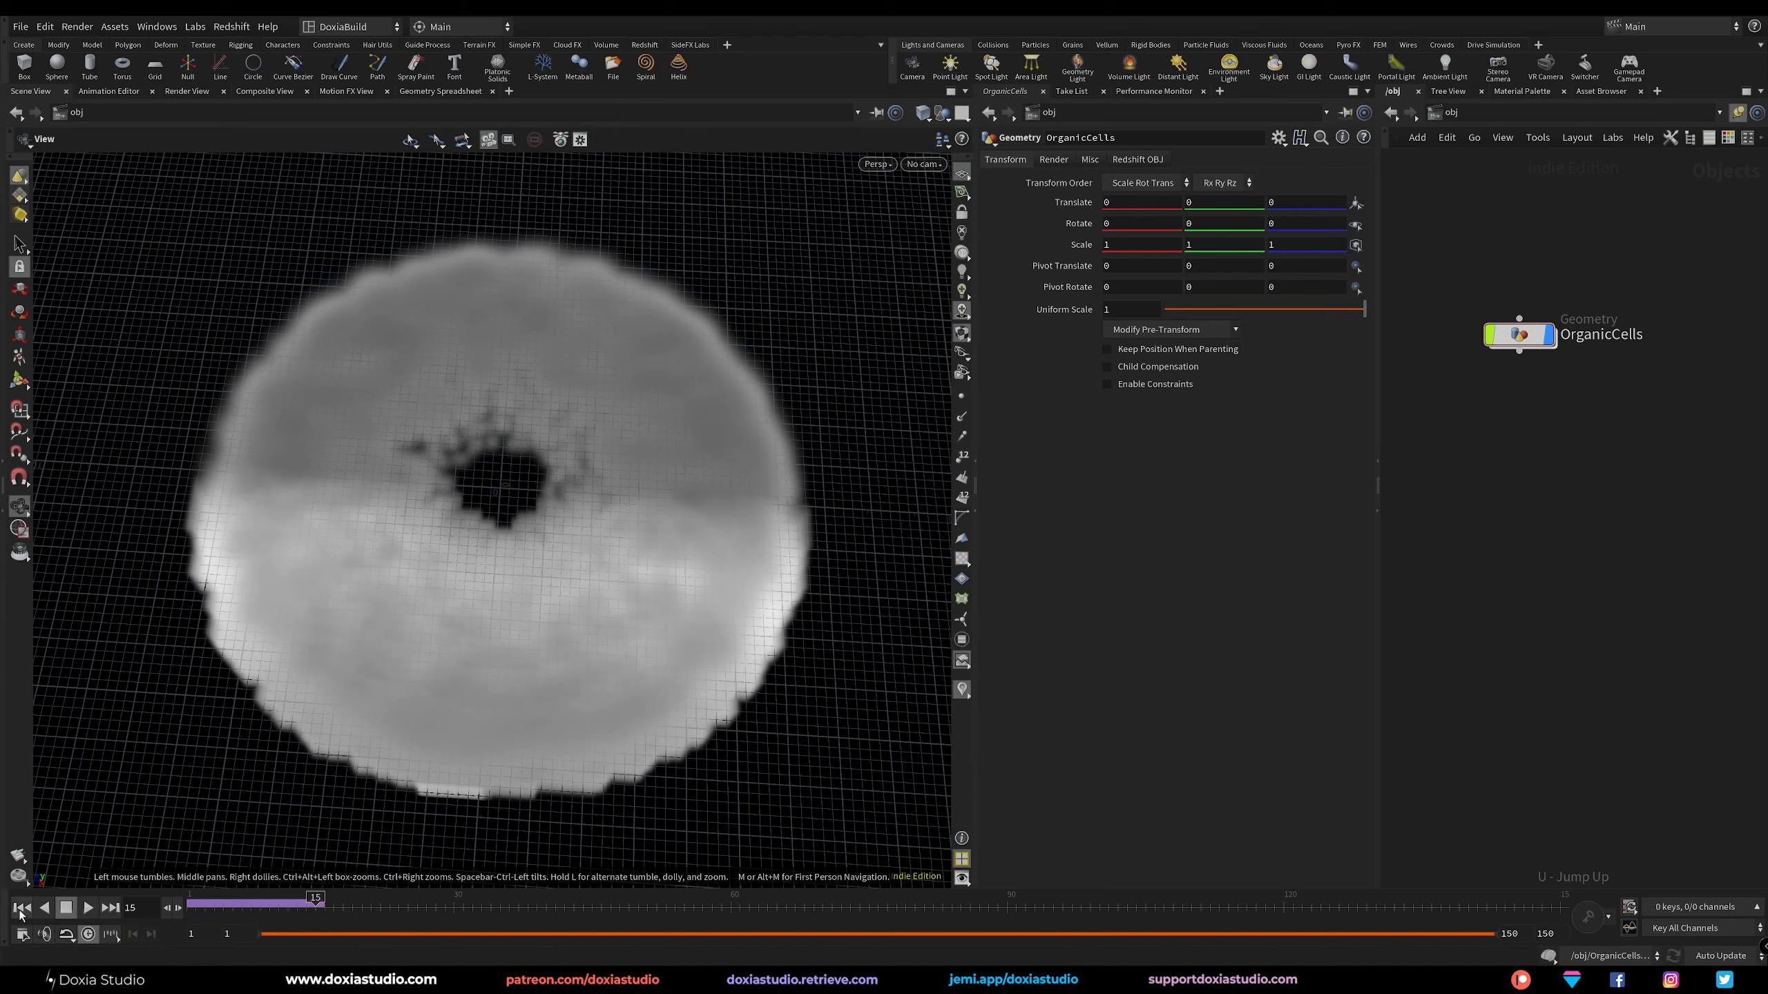
left_click(21, 907)
double_click(1521, 334)
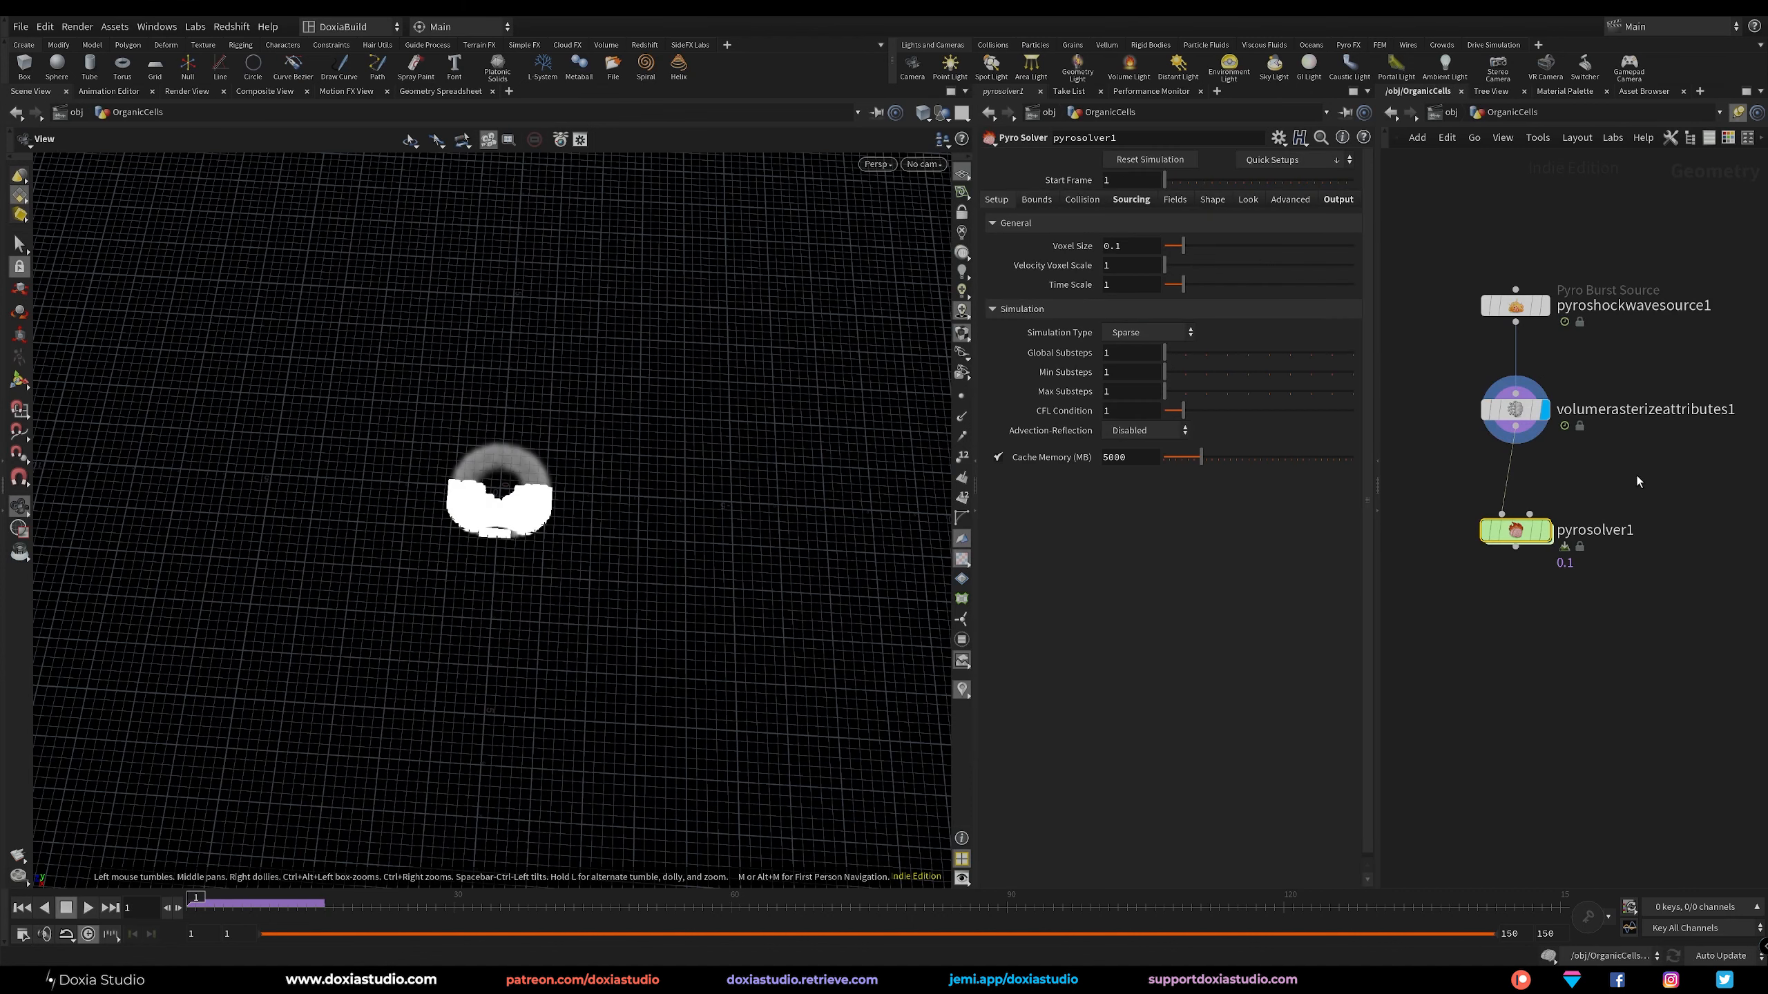
left_click(1529, 537)
key("Delete")
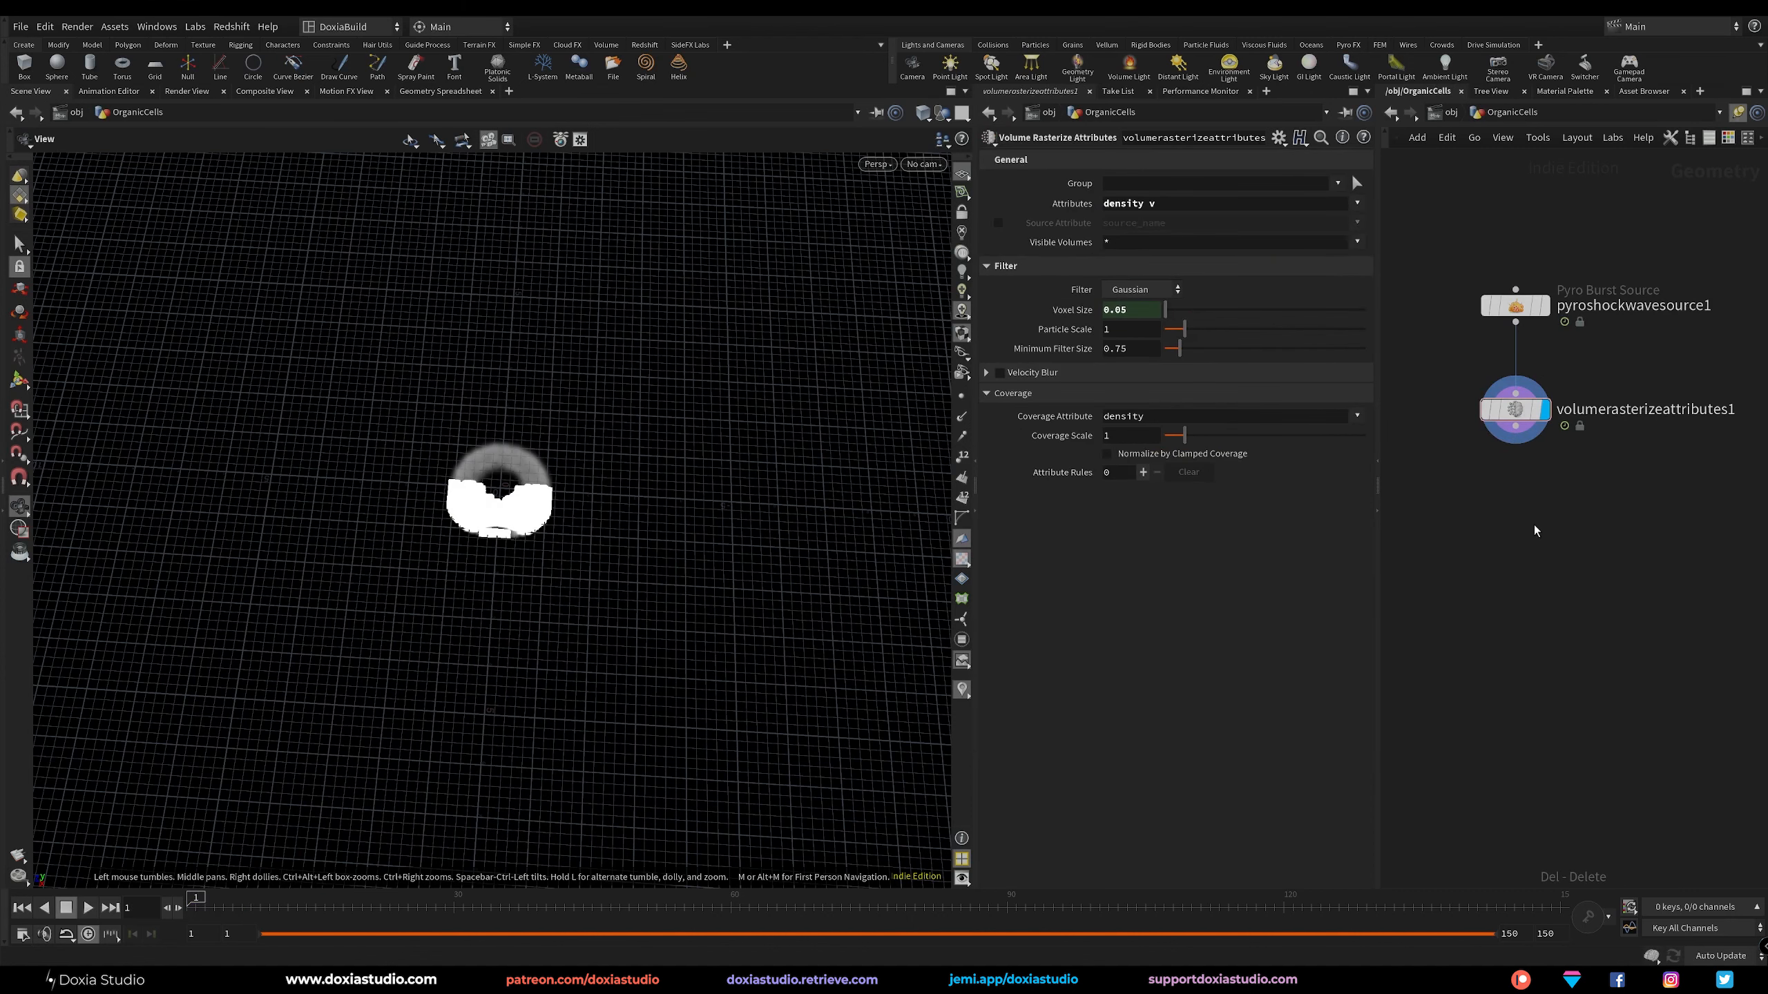
Add a DOP Network fed by the Volume Rasterize Attributes node and enter it.
key("Tab")
type("dop")
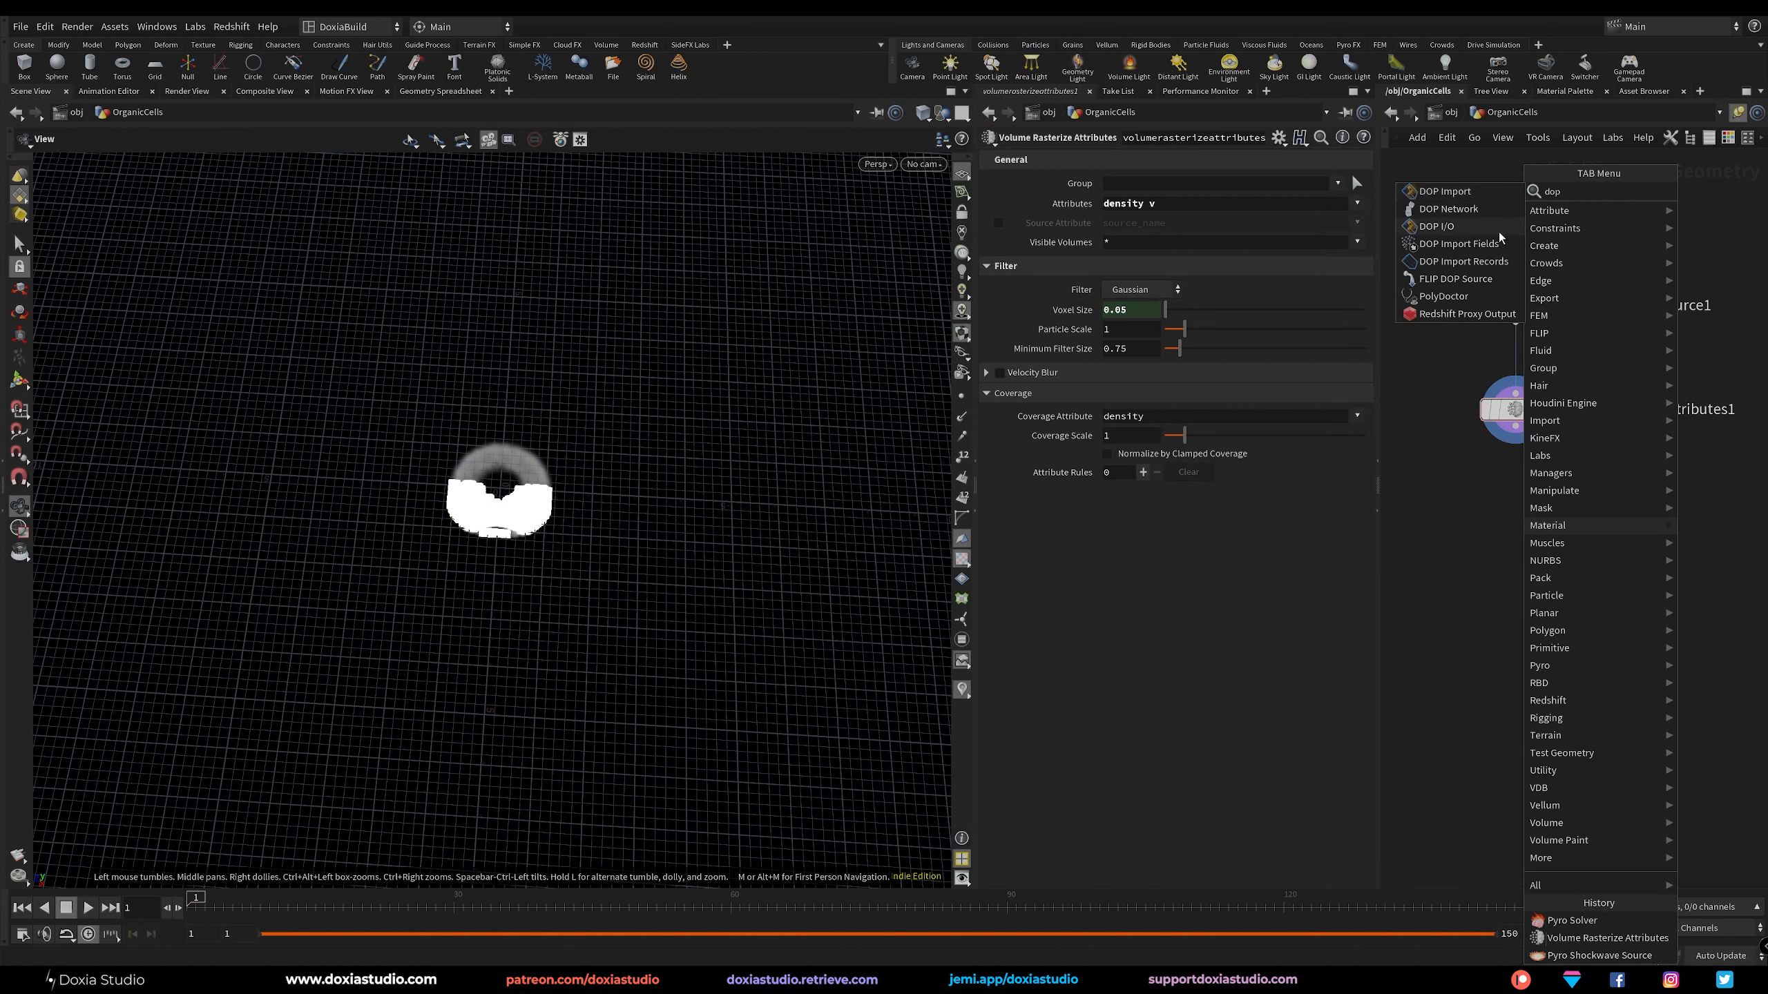
left_click(1495, 210)
left_click(1524, 522)
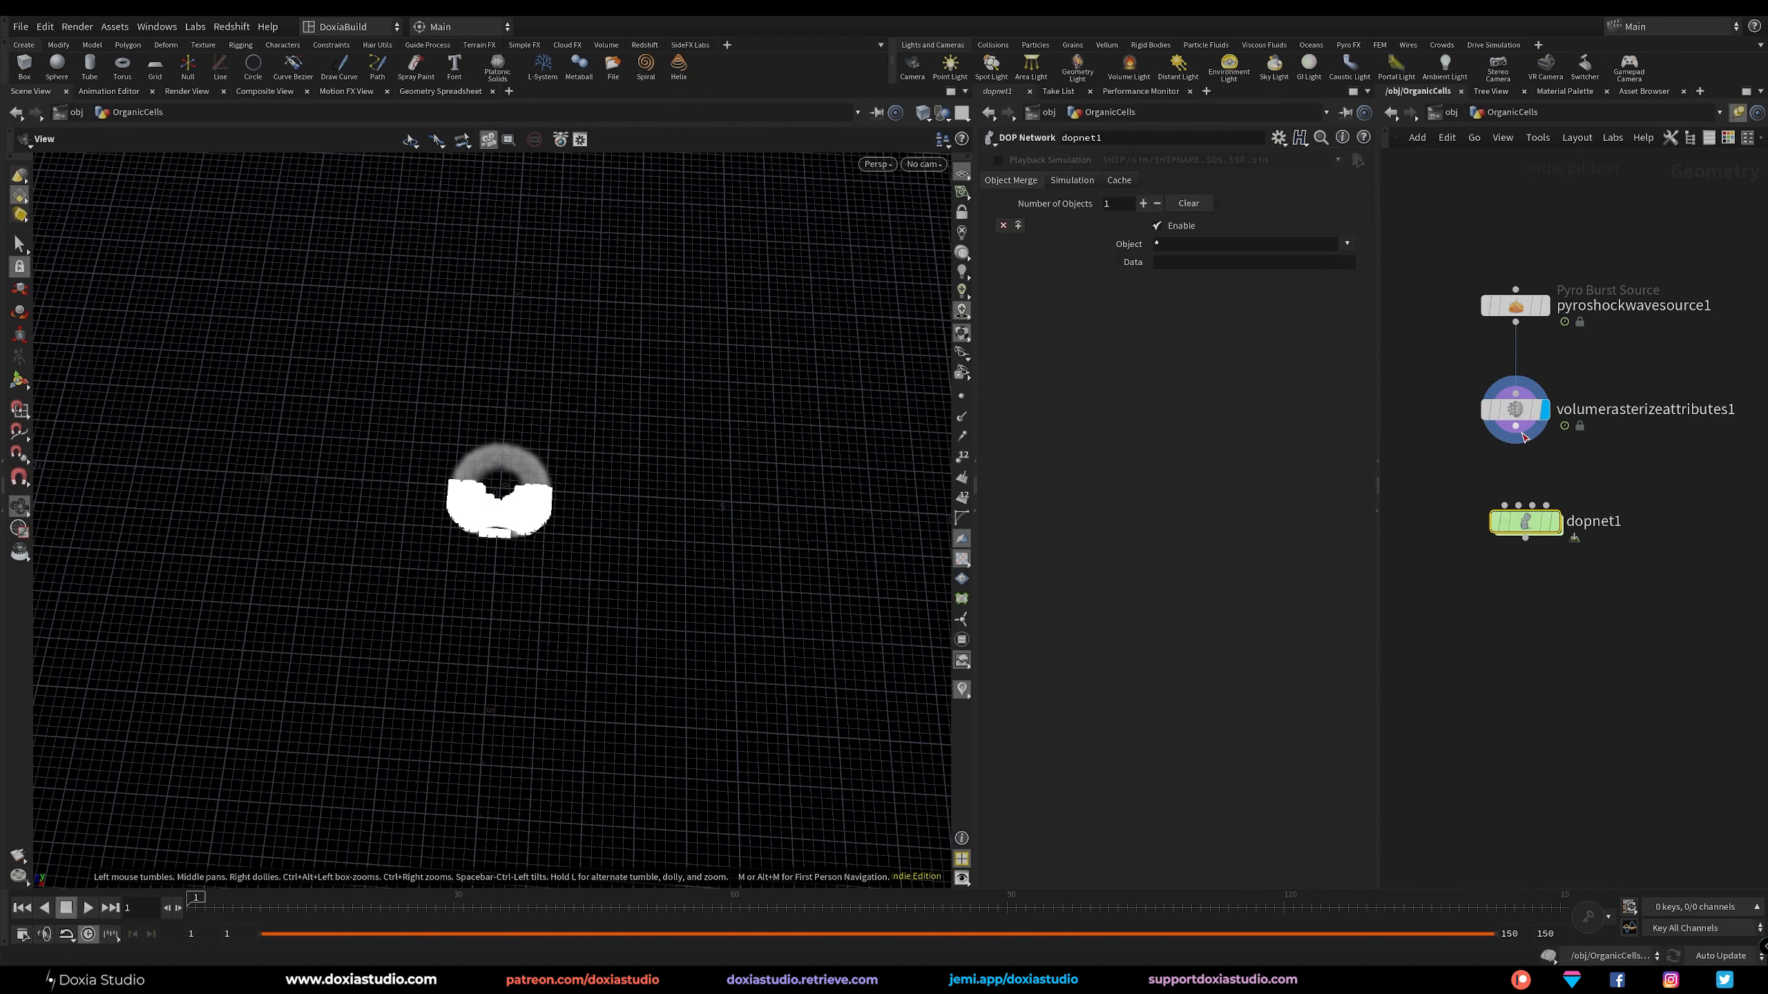
double_click(1523, 521)
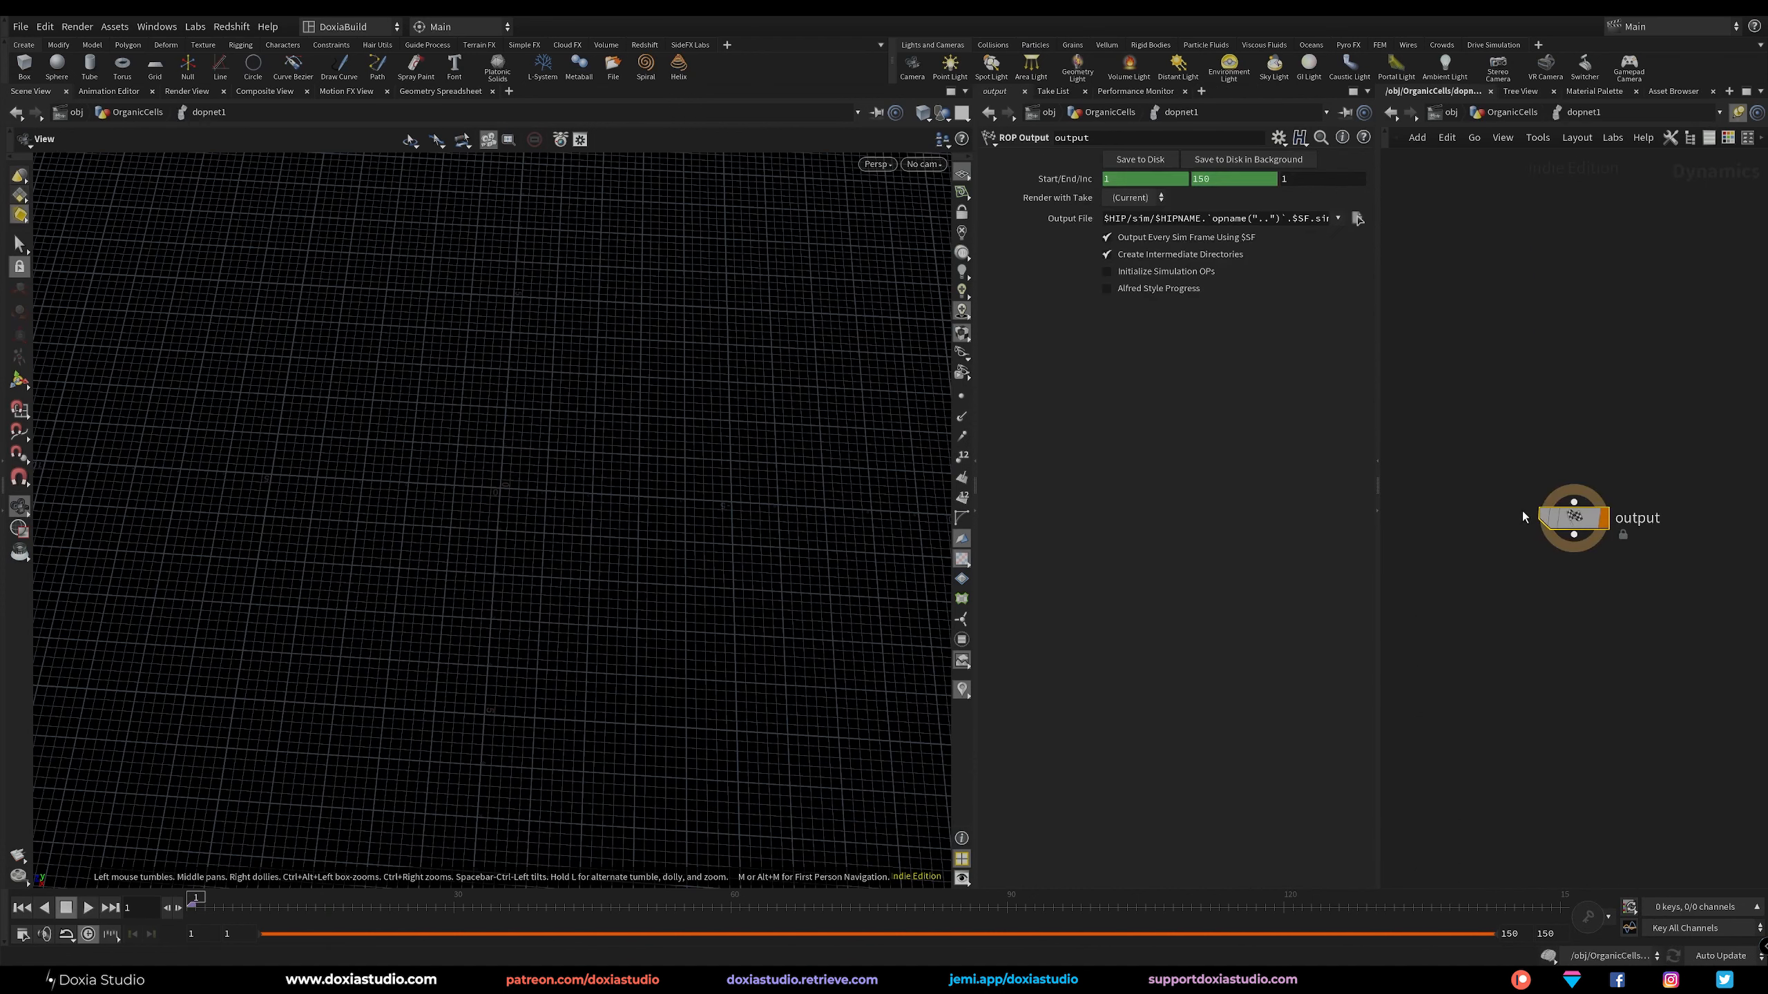
Add a non-sparse Pyro Solver inside the DOP network and connect it to the output node.
key("Tab")
type("pyro")
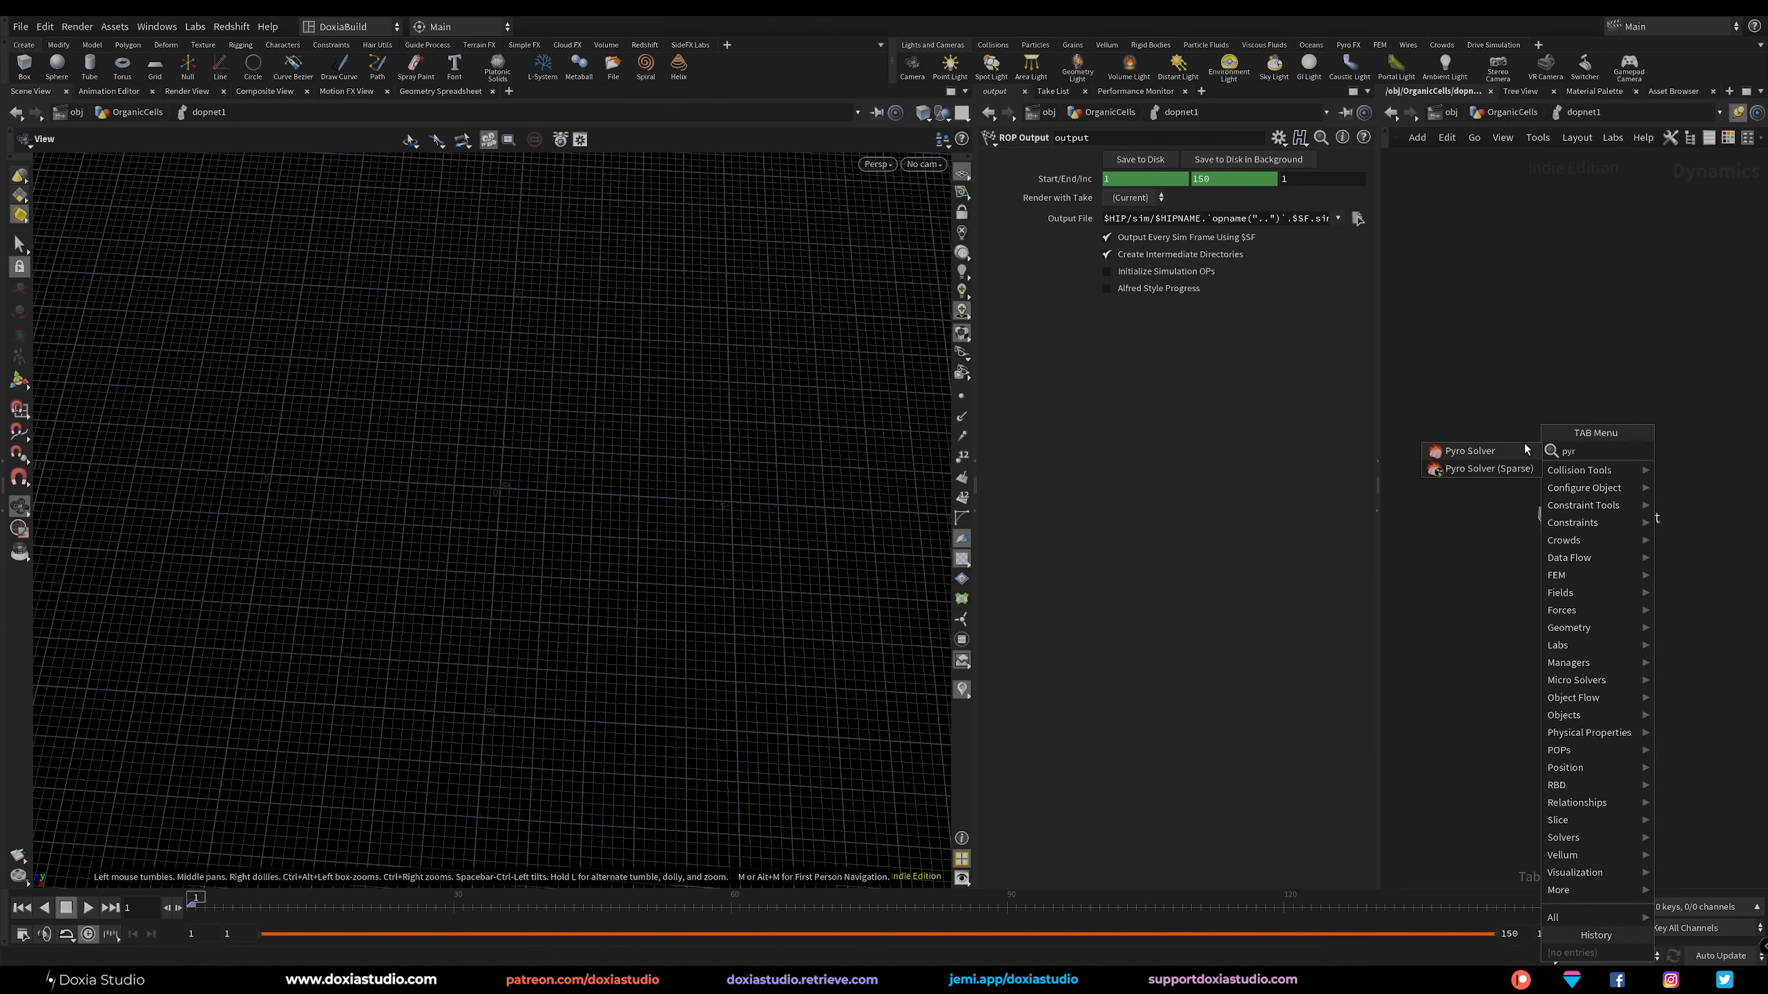
left_click(1469, 450)
left_click(1573, 358)
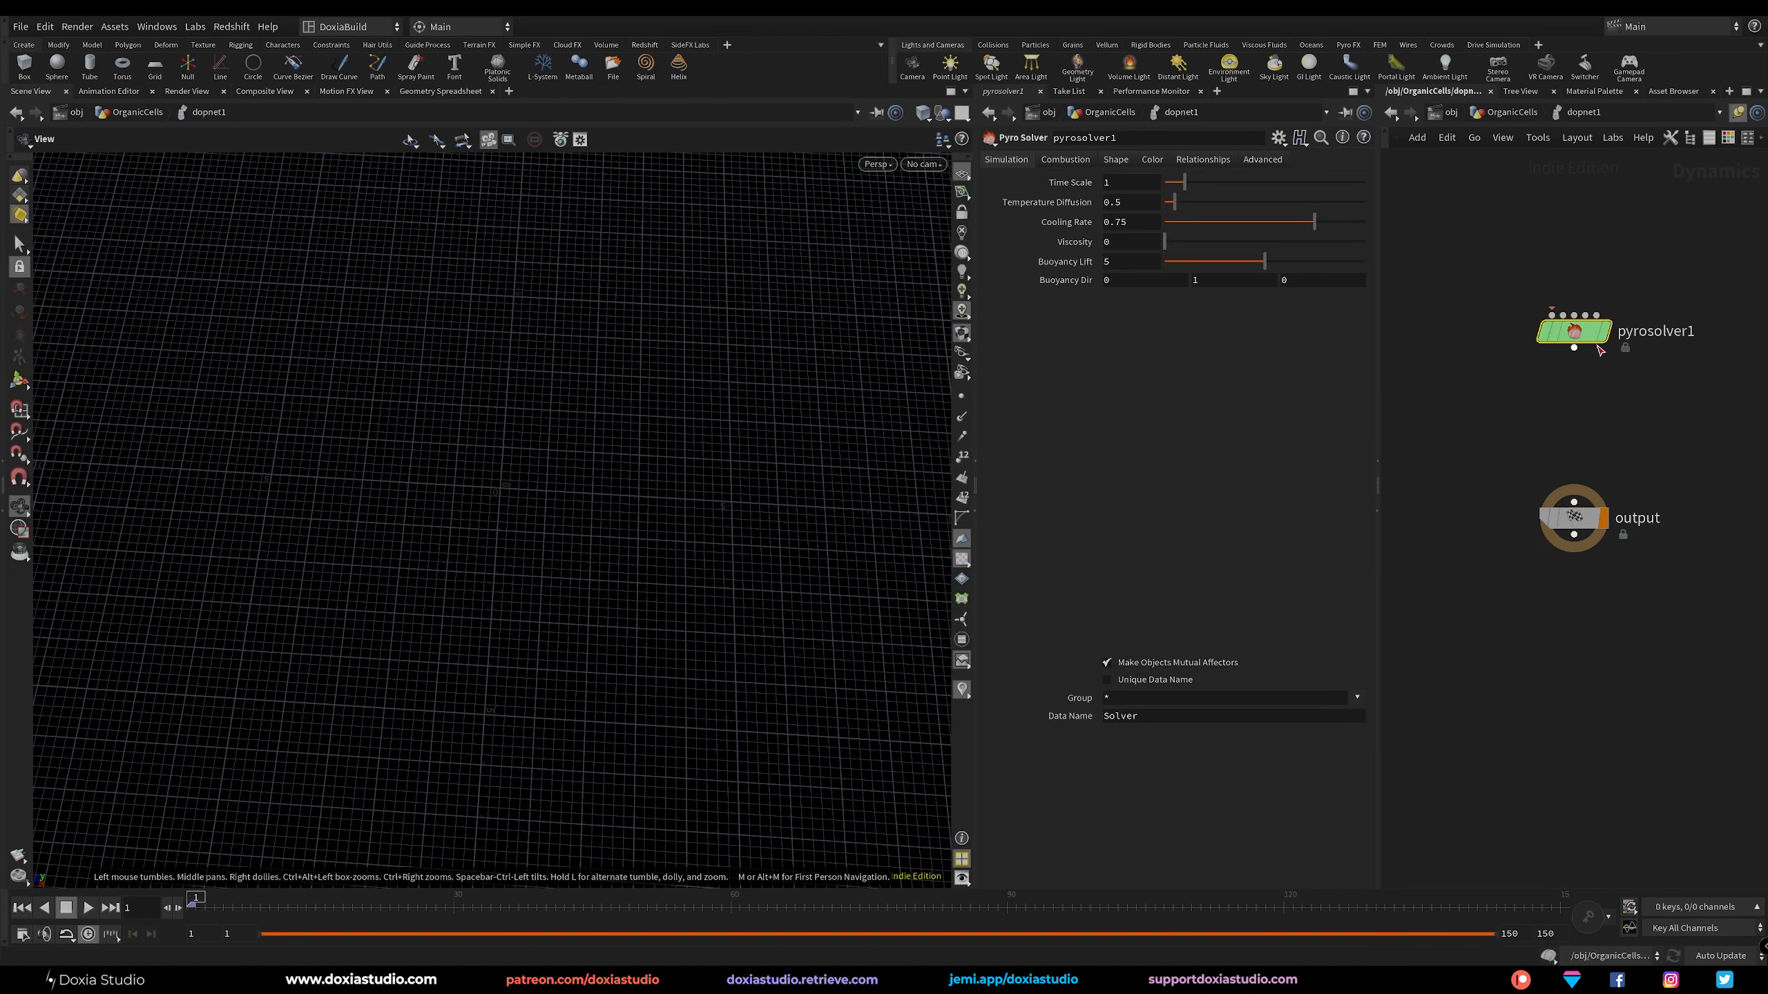
left_click_drag(1573, 376, 1585, 444)
left_click_drag(1580, 361, 1582, 393)
left_click(1552, 262)
middle_click_drag(1567, 275, 1557, 397)
key("Tab")
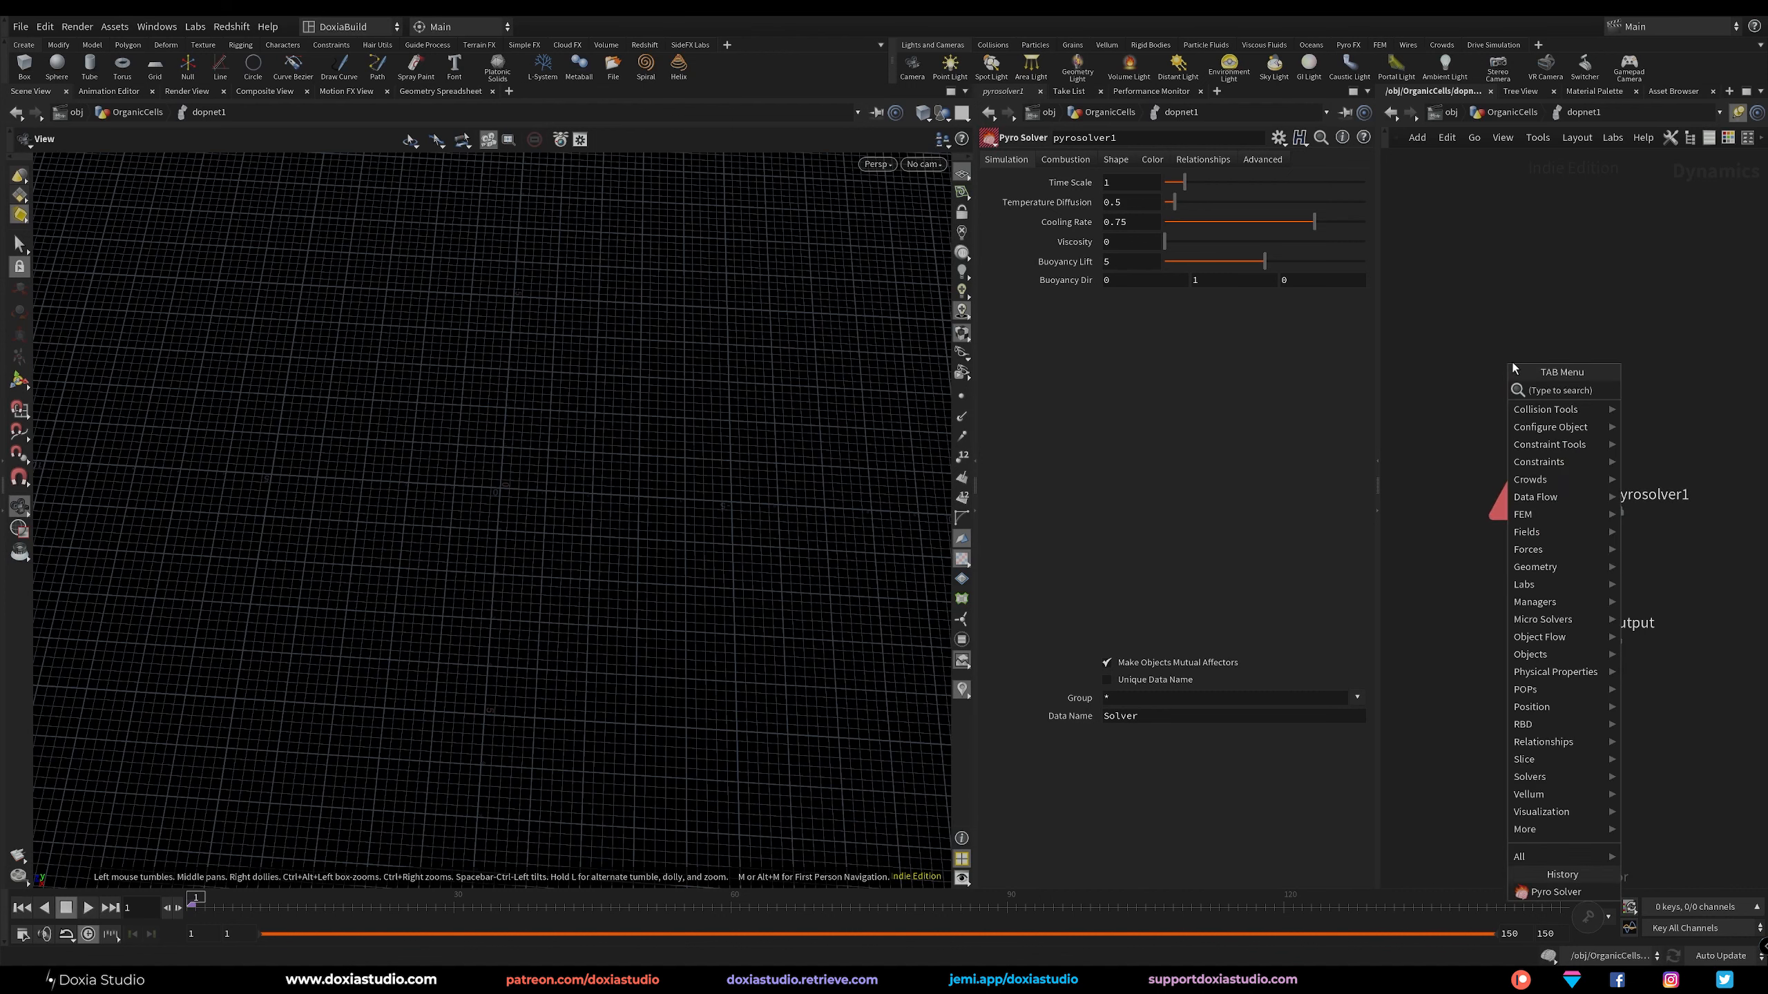
type("volume")
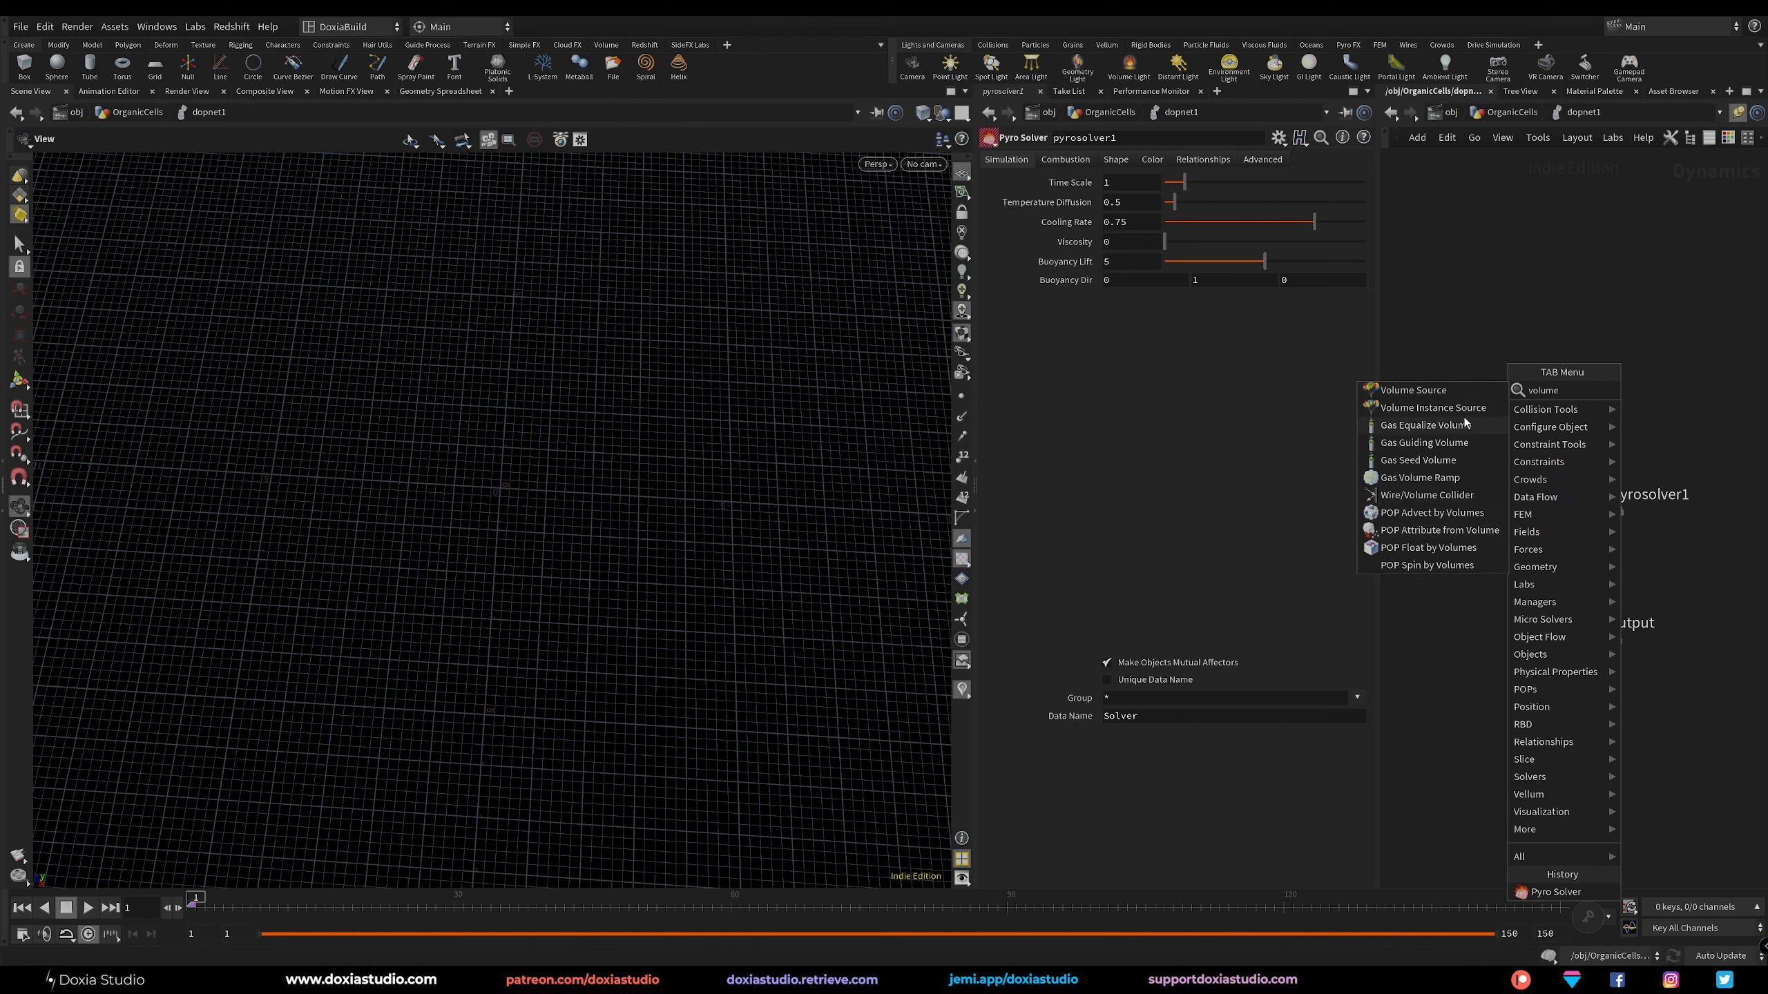
key("Escape")
Add a Smoke Object node above the Pyro Solver.
key("Tab")
type("smok")
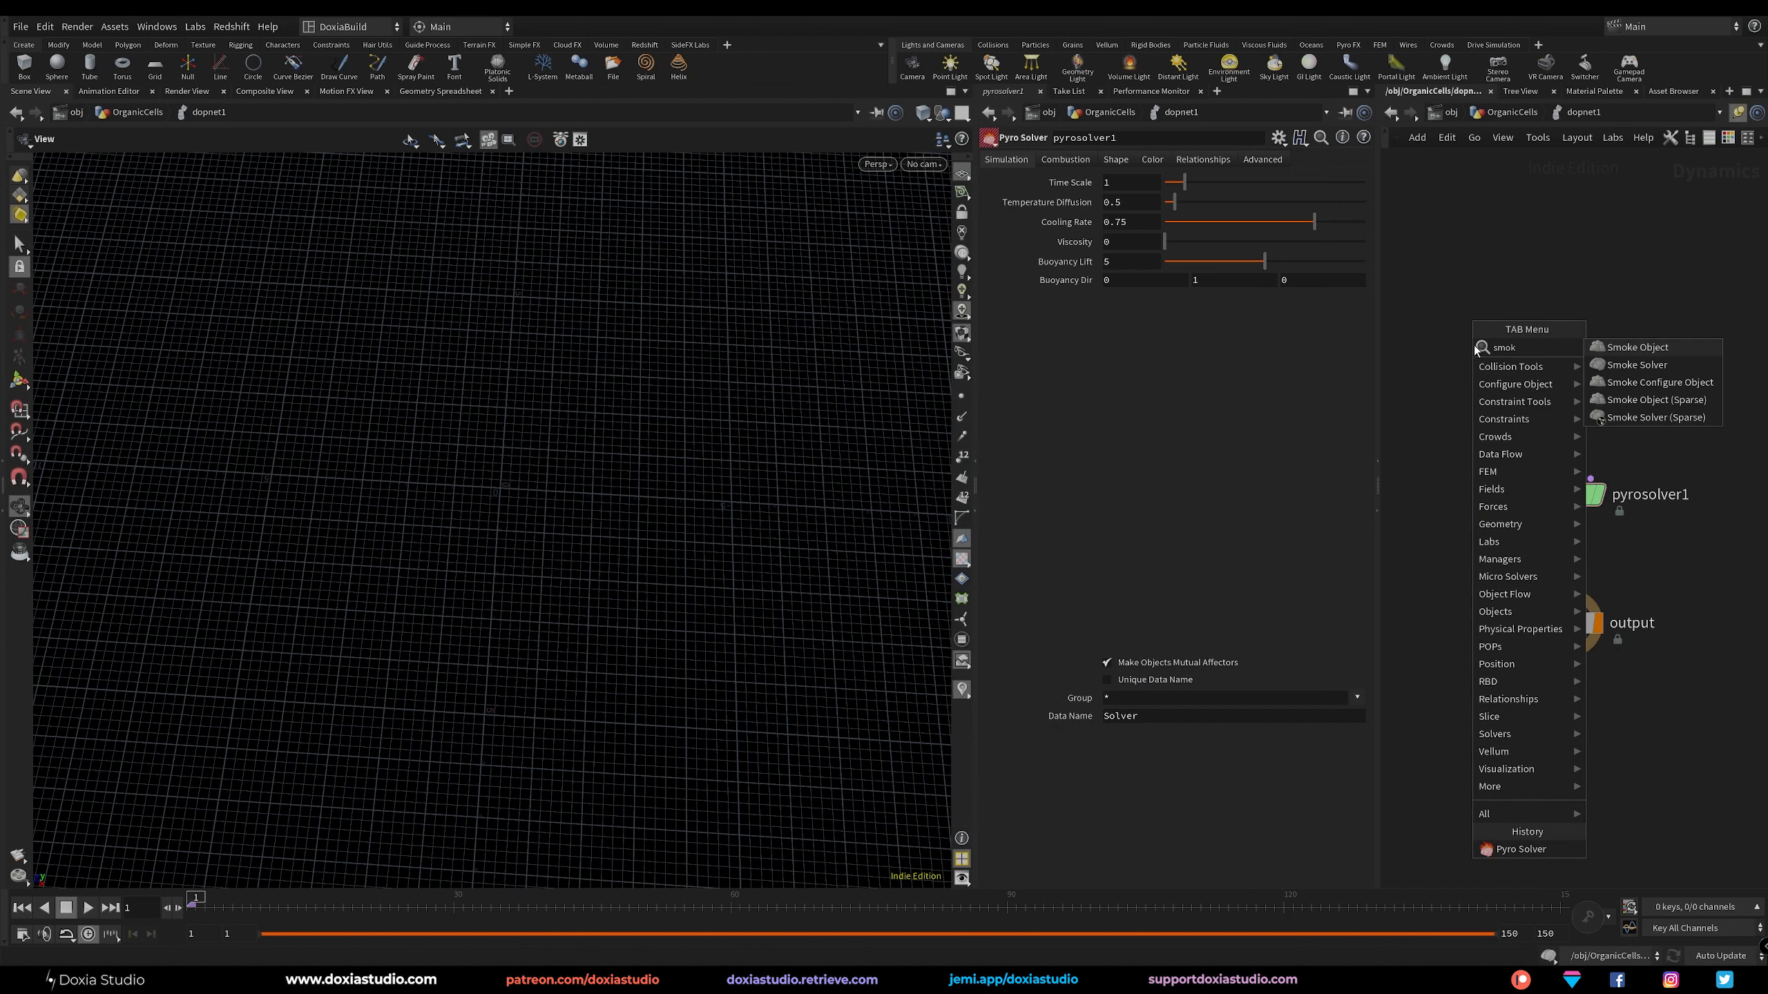
key("Return")
left_click(1484, 357)
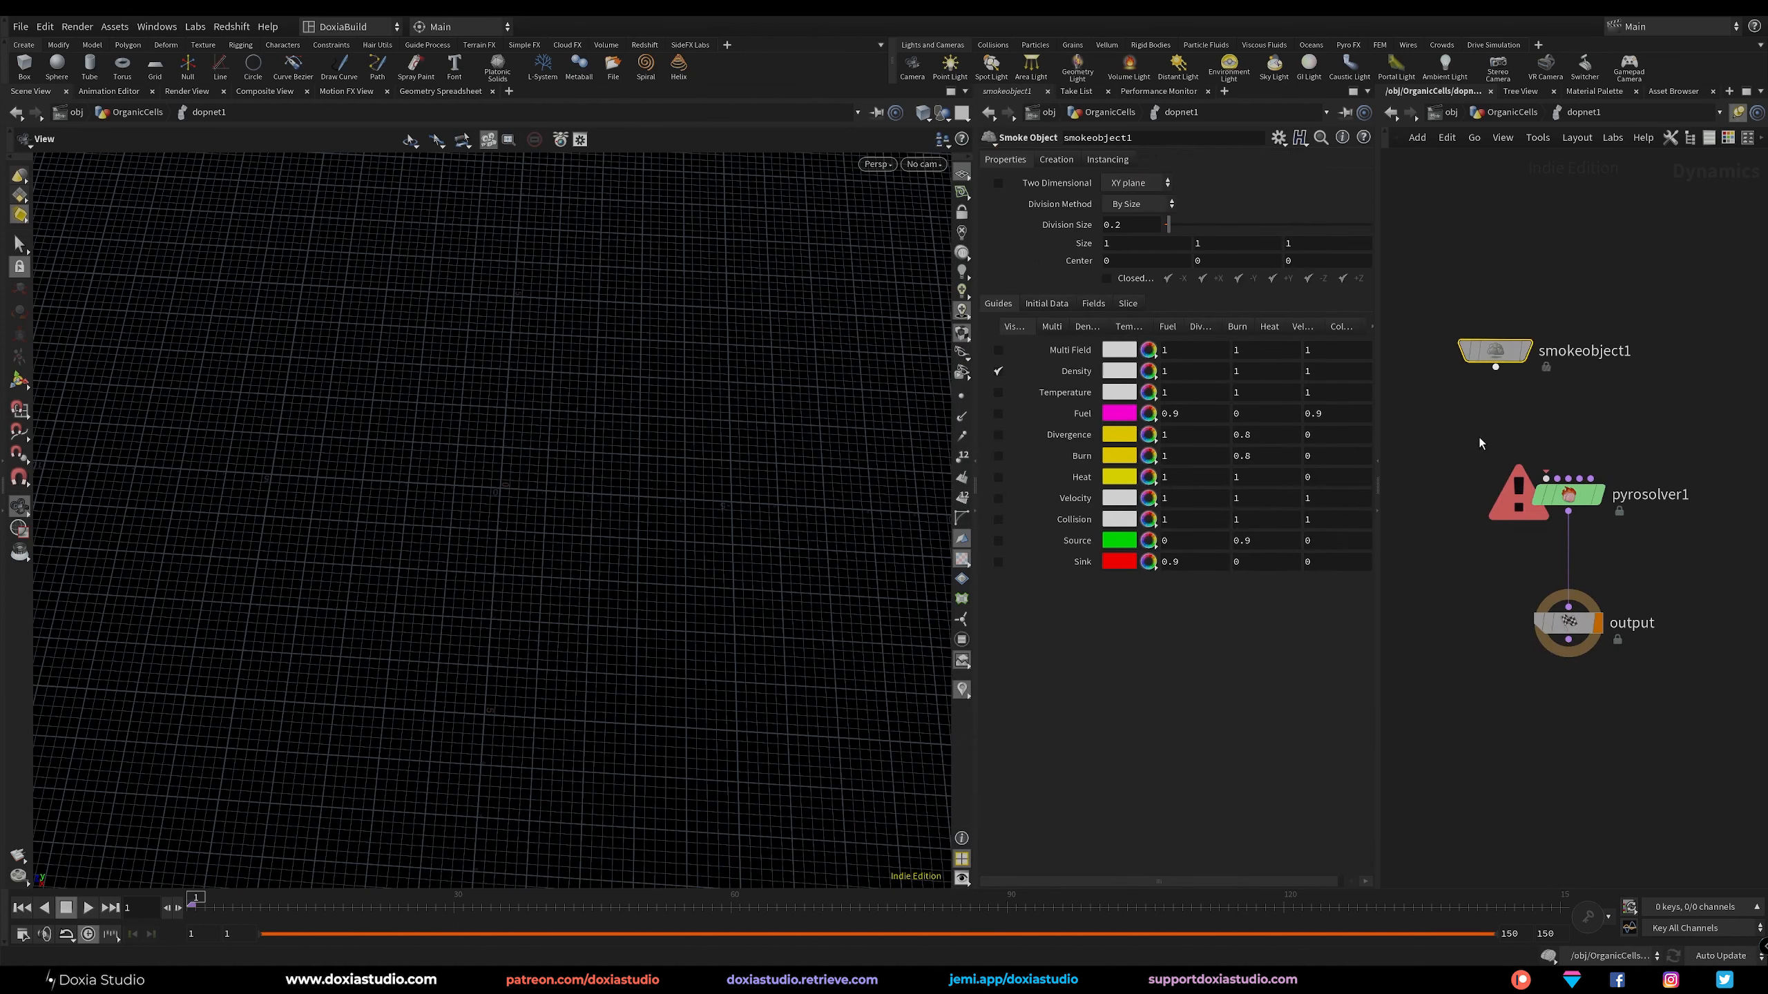
key("Tab")
type("smoke")
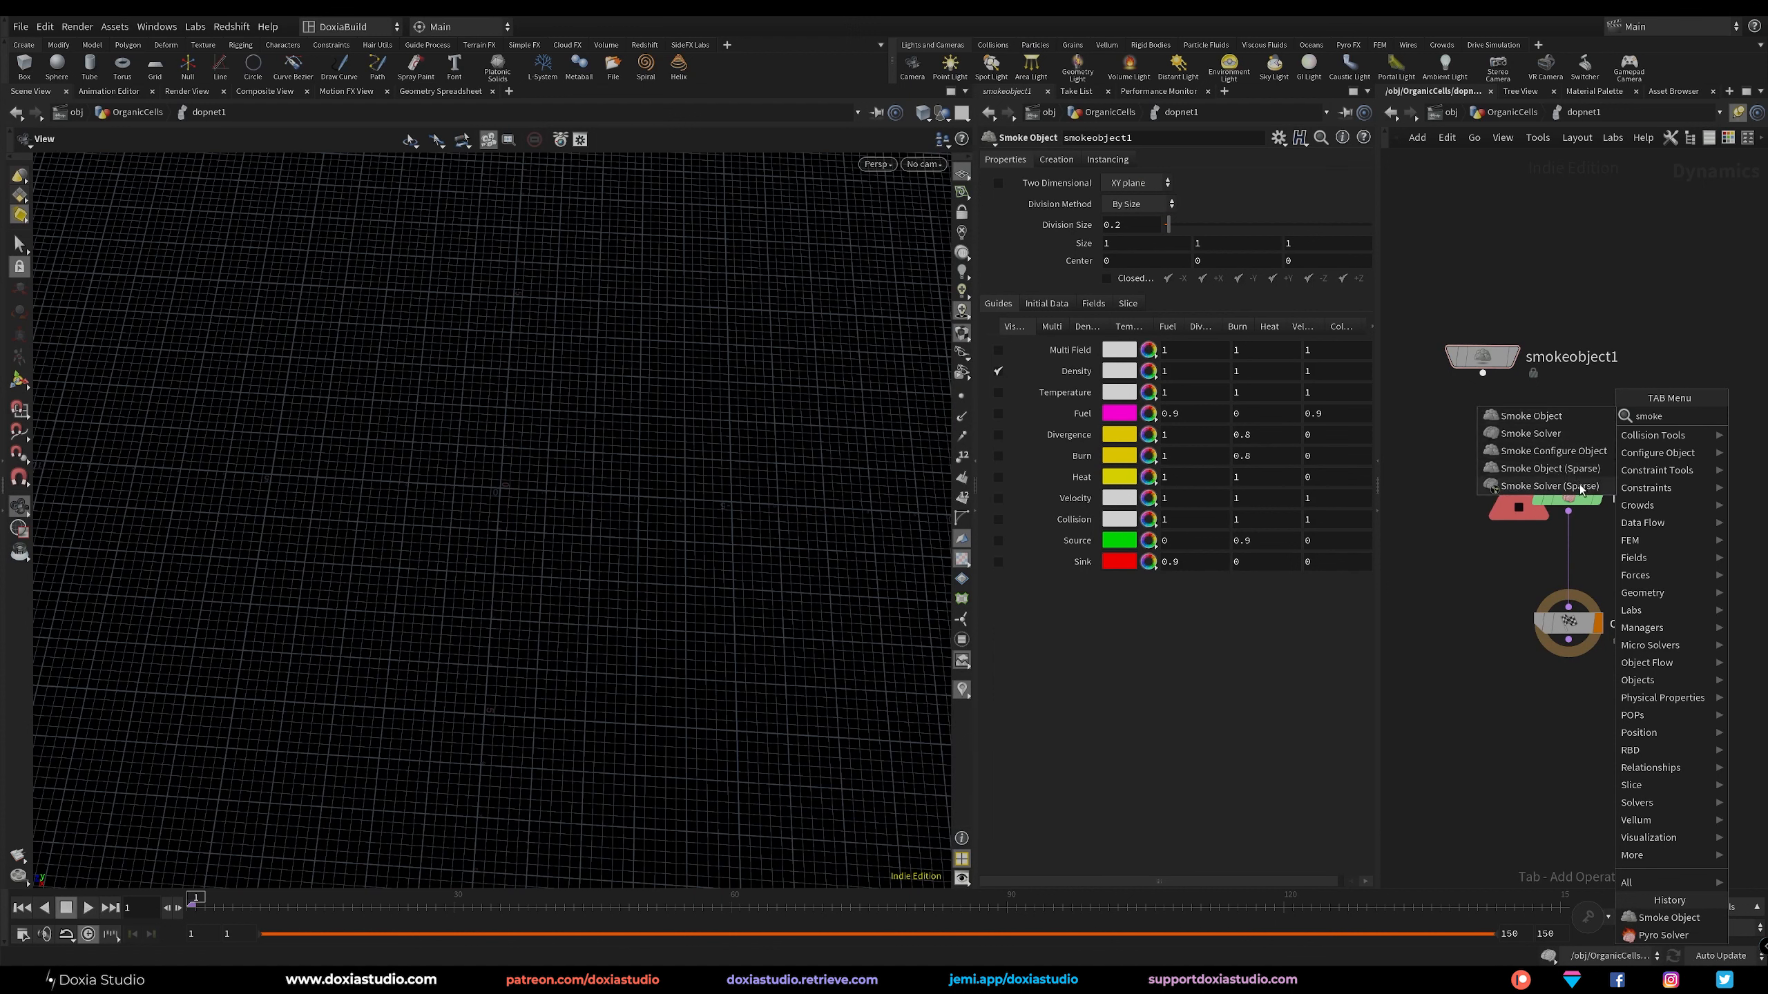
key("Escape")
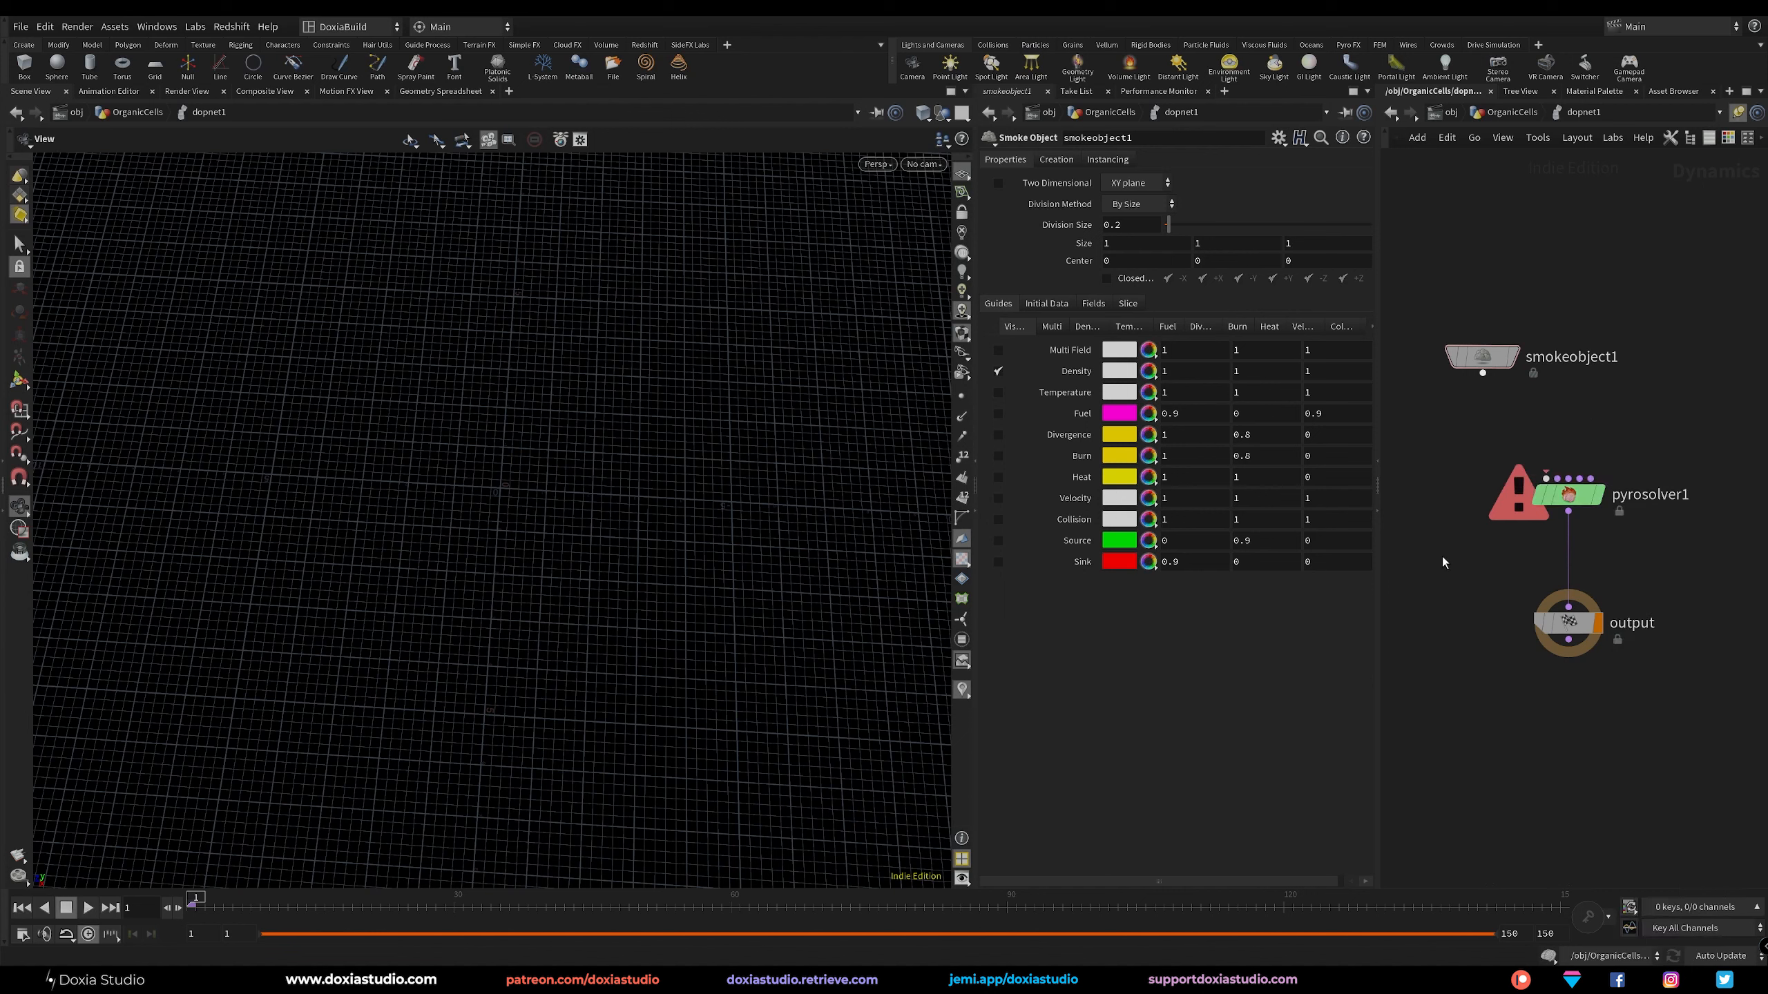
key("Tab")
type("o")
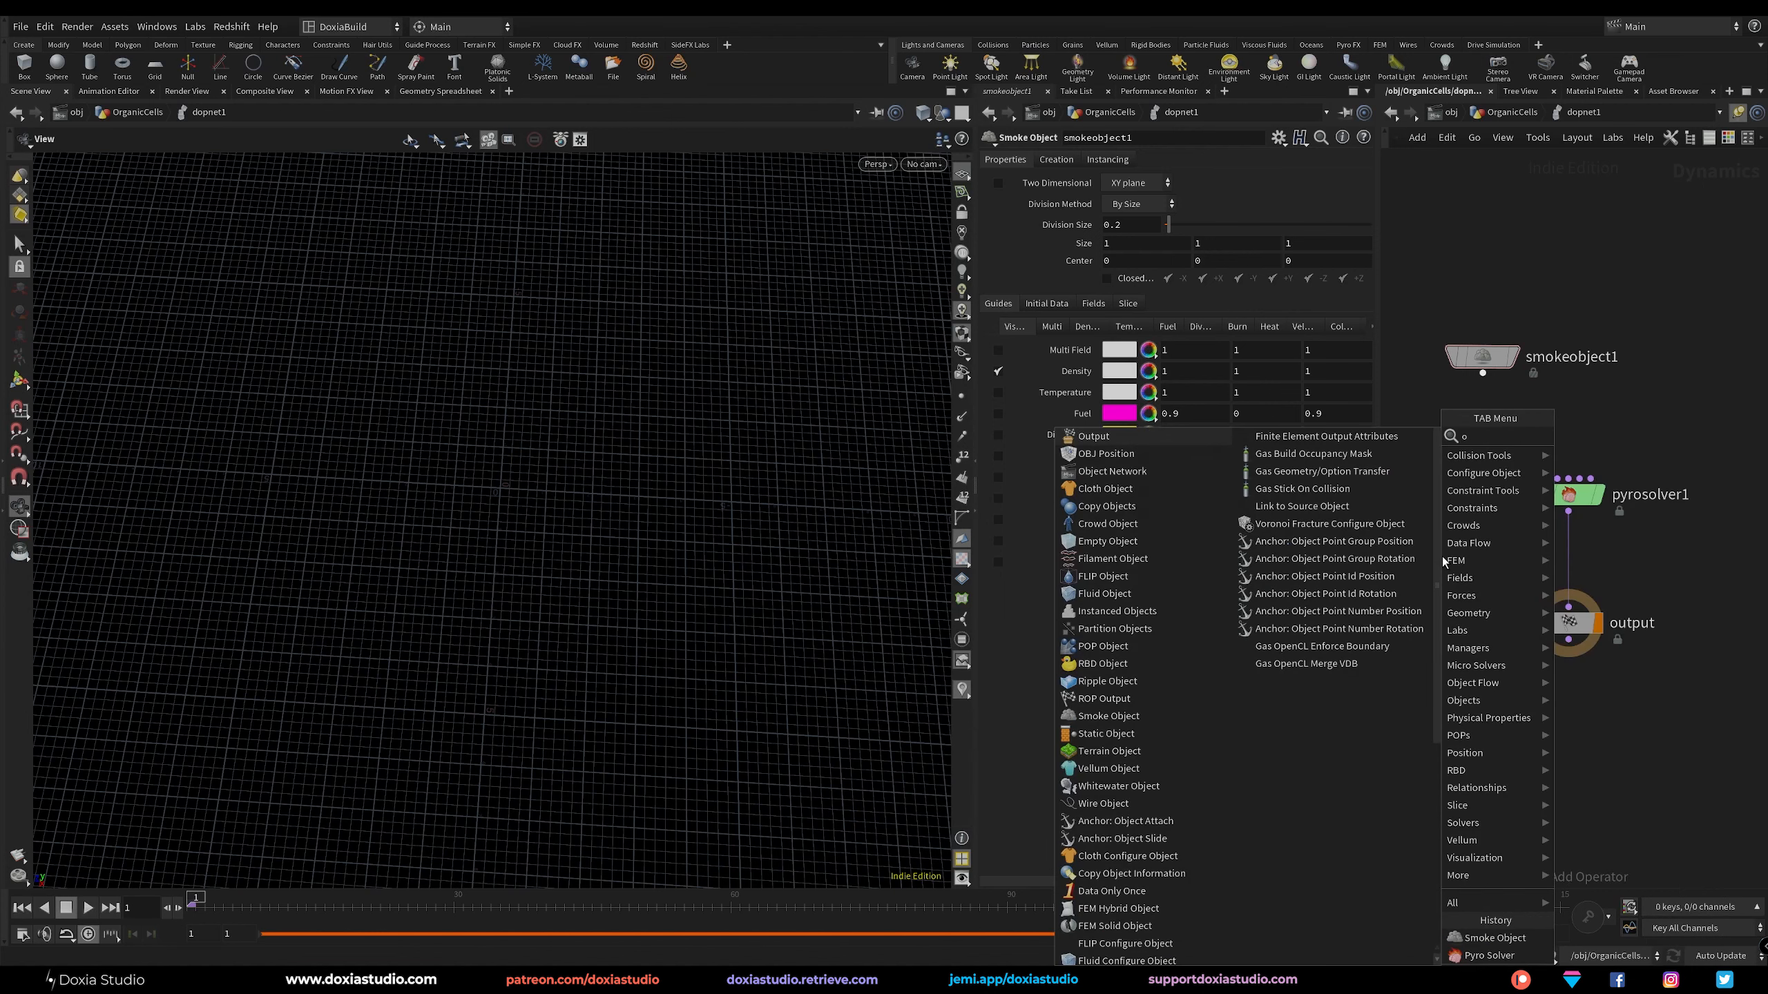
key("BackSpace")
type("pyr")
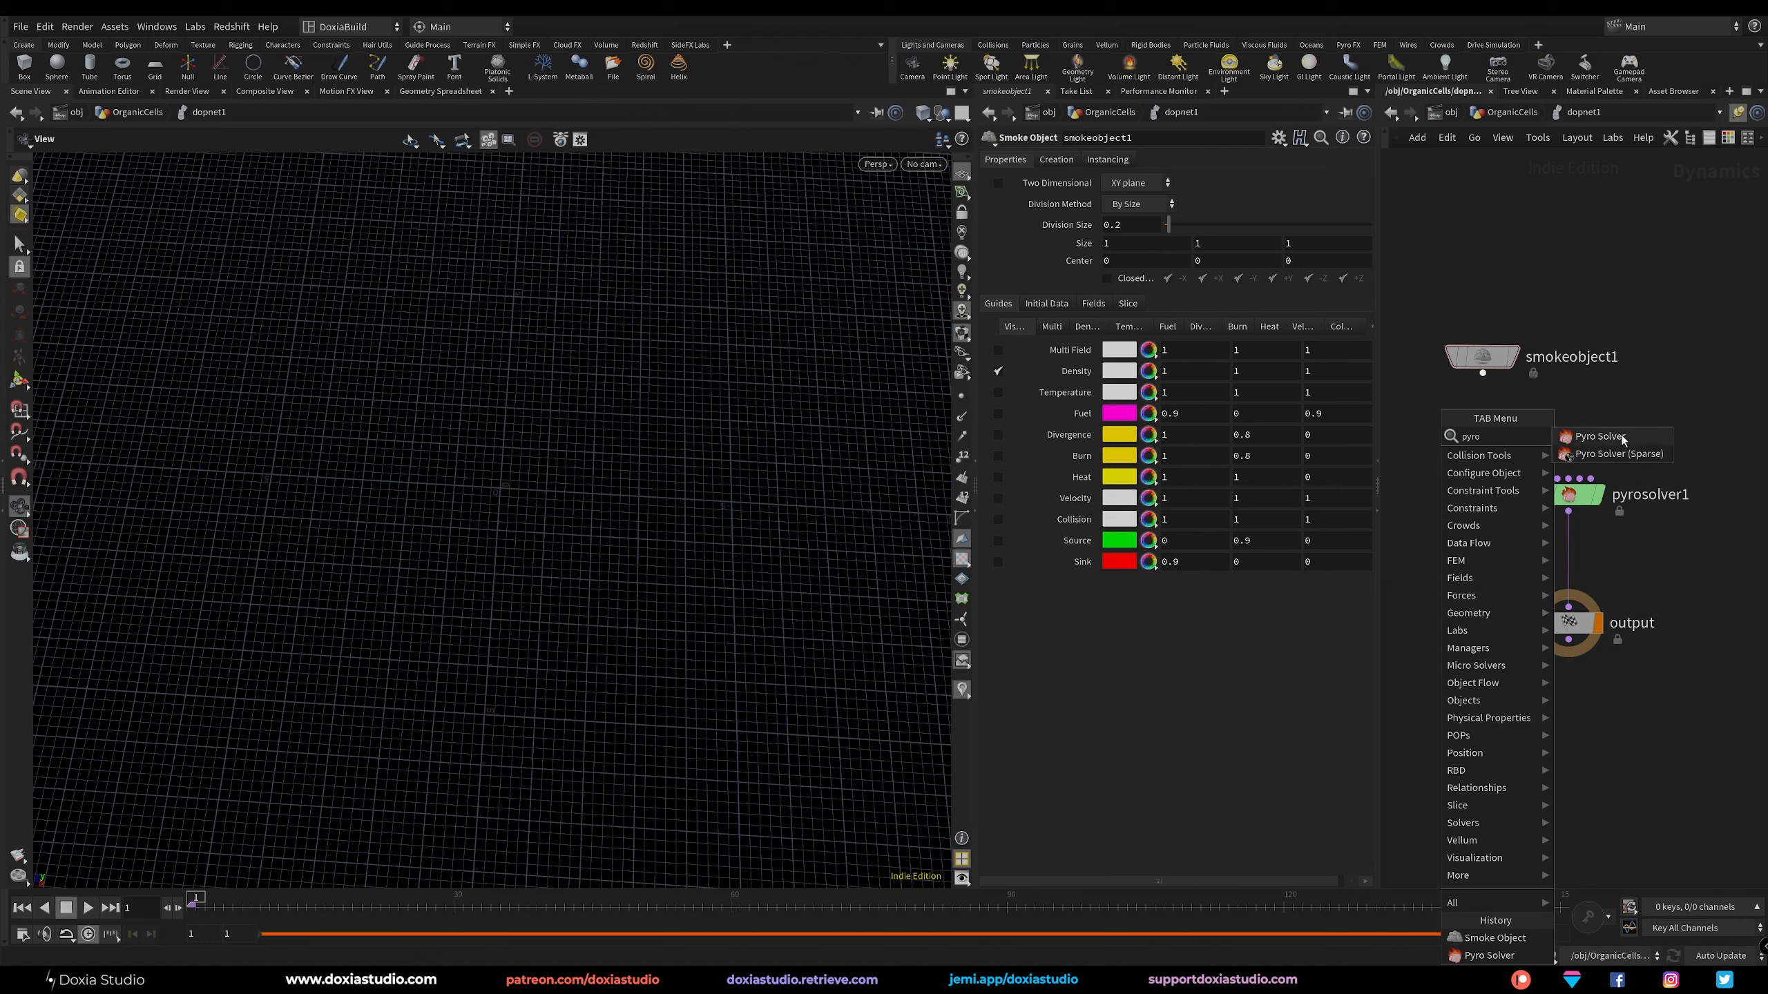
key("Escape")
Connect the Smoke Object to the Pyro Solver's first input.
left_click_drag(1483, 357, 1519, 473)
left_click(1545, 479)
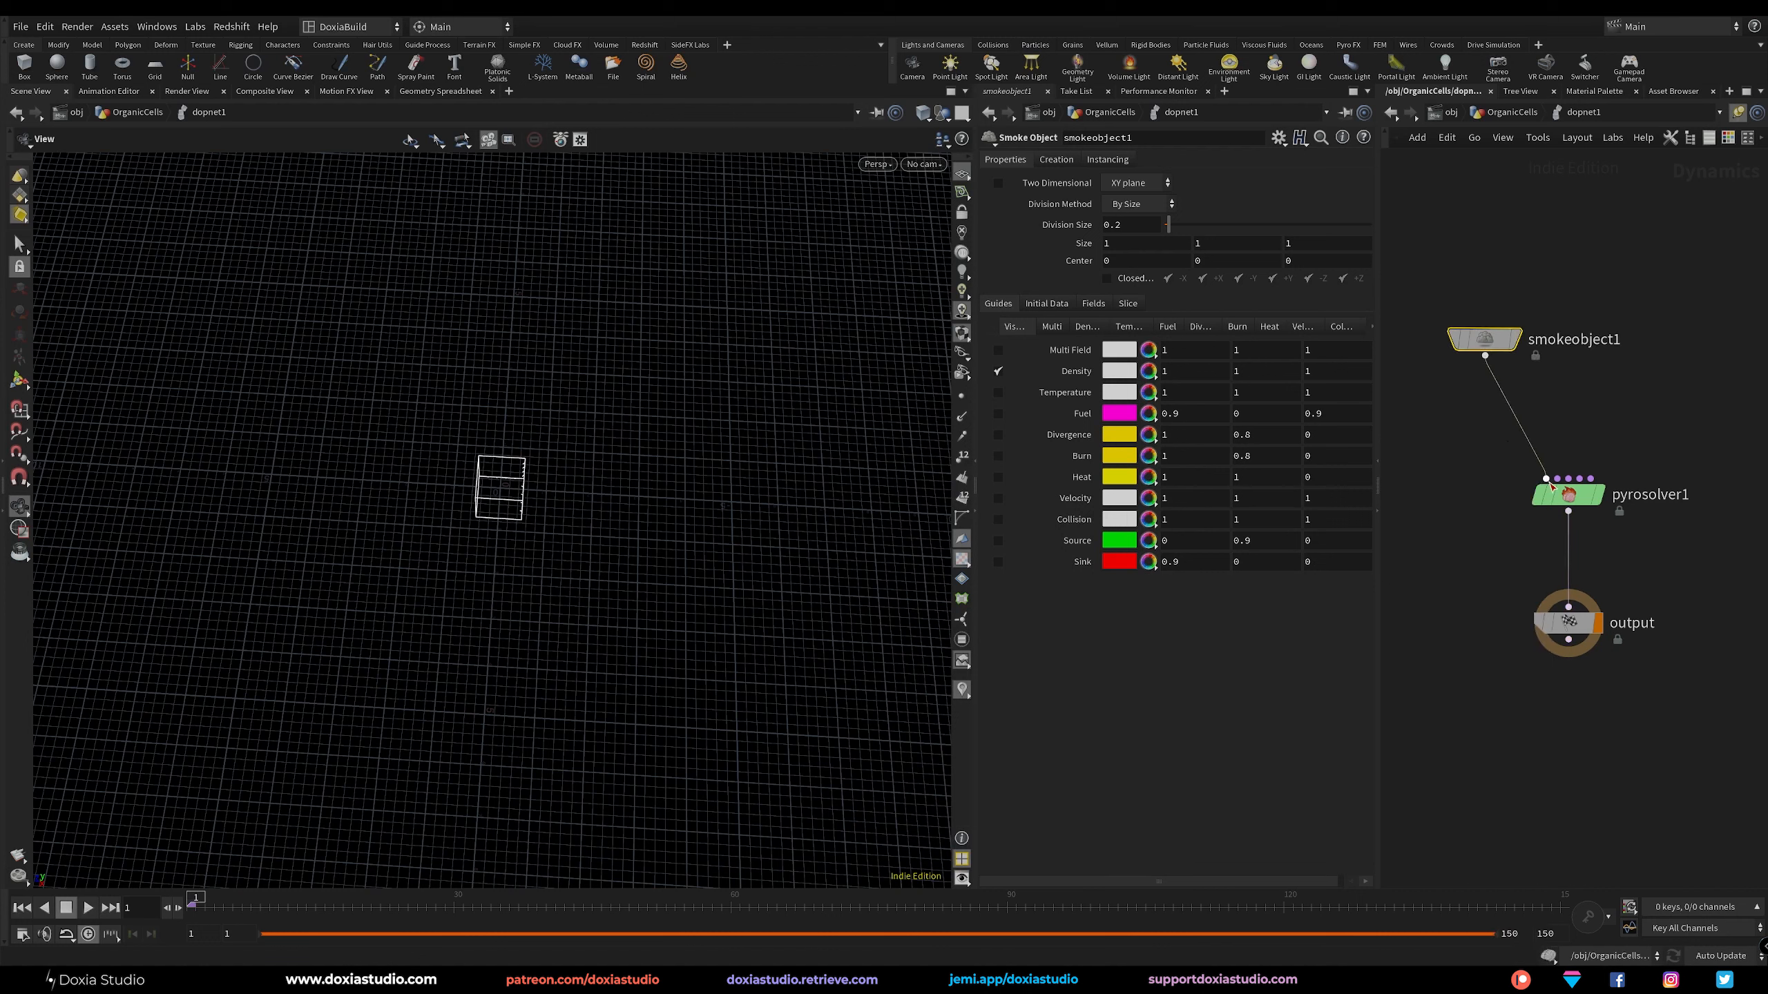
left_click_drag(1490, 345, 1485, 377)
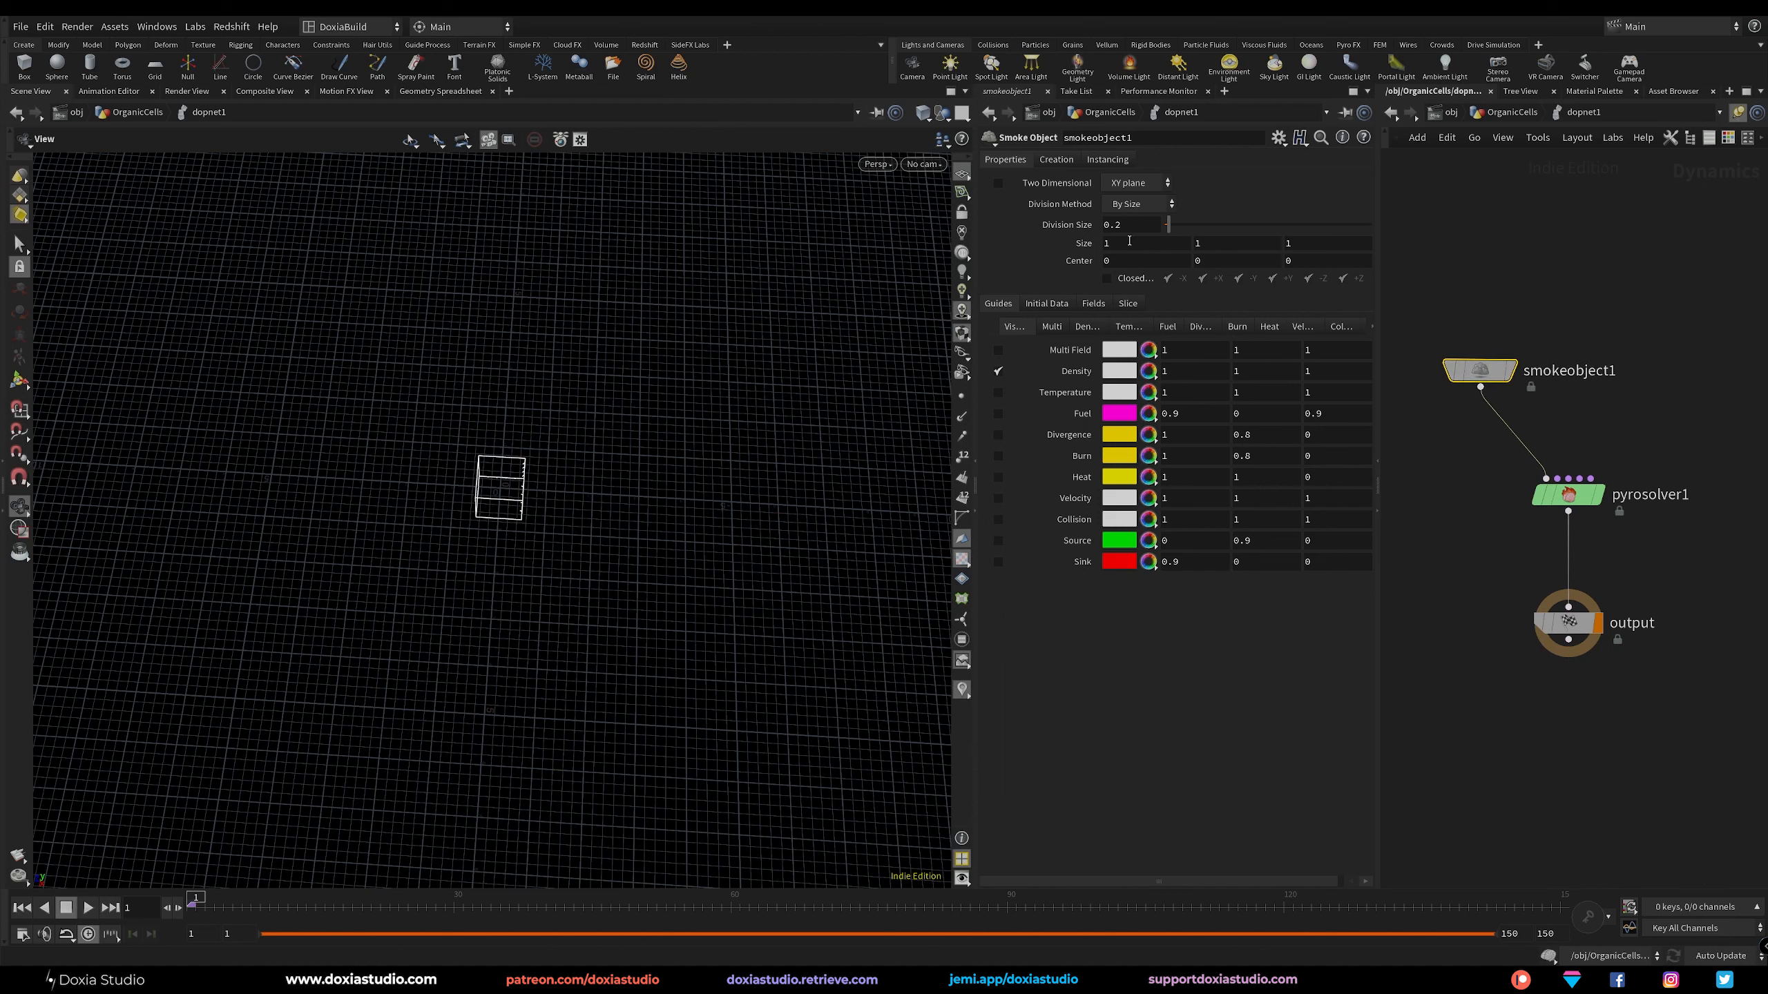
Add a Volume Source node and connect it to the Pyro Solver's last input.
left_click(1650, 360)
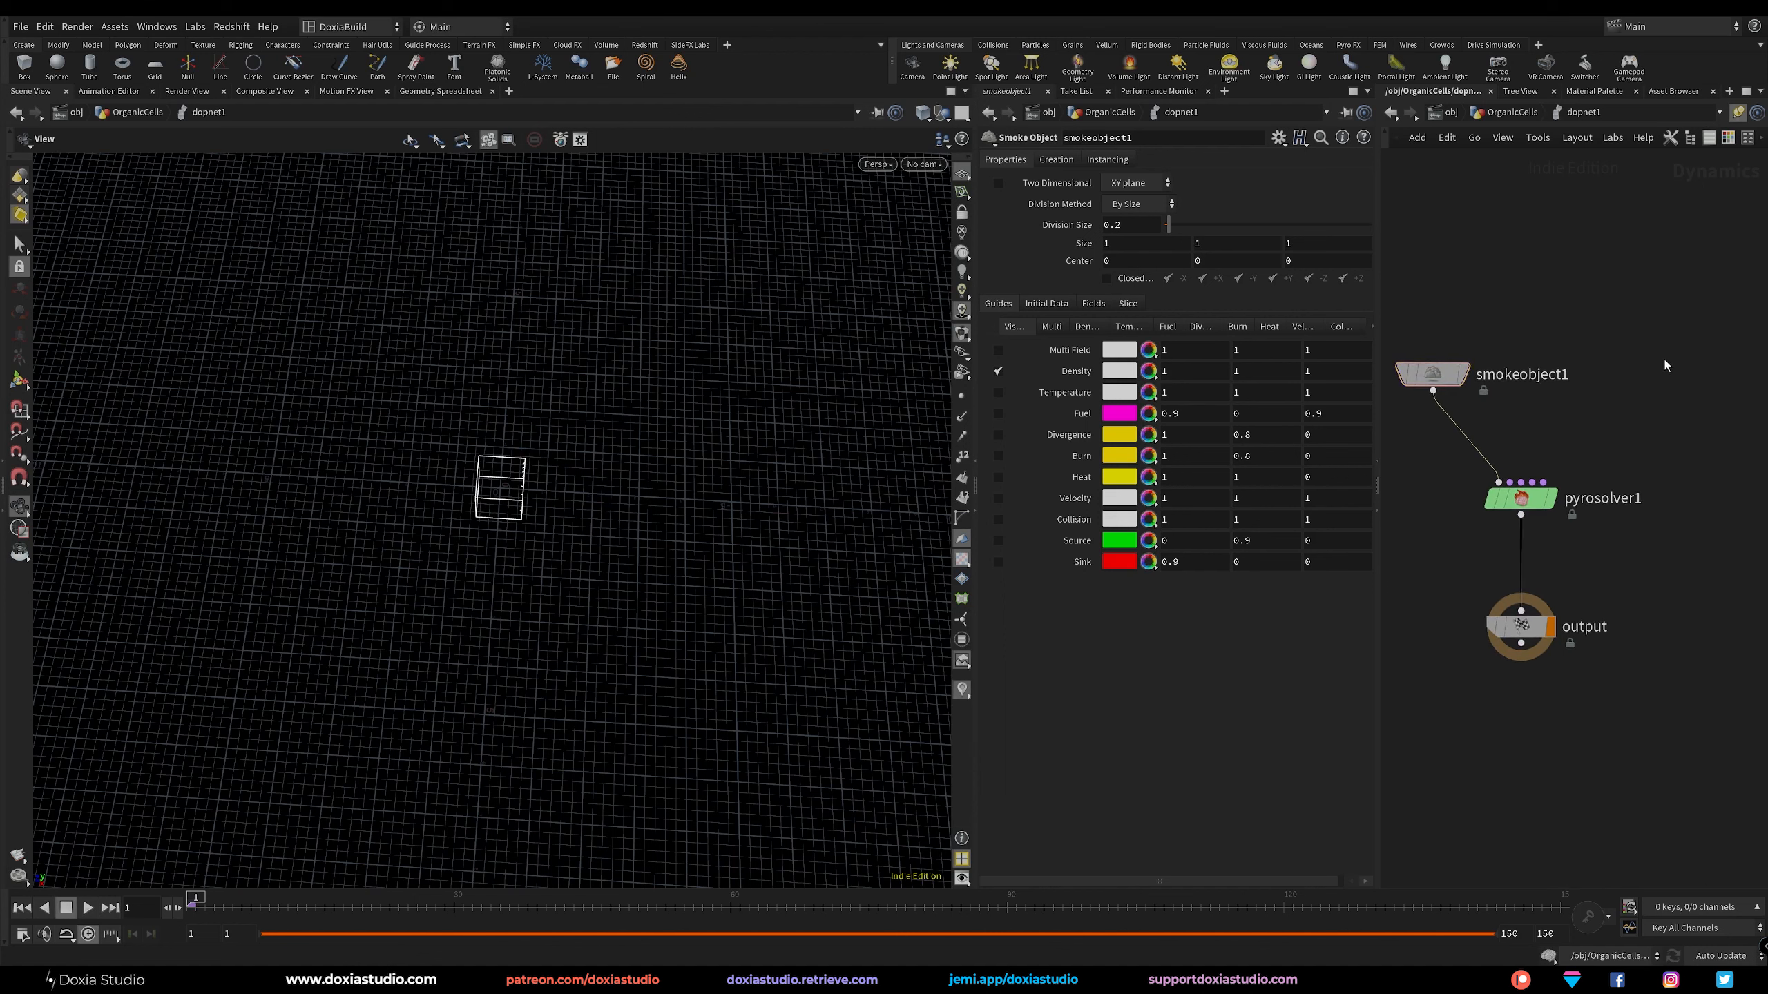
key("Tab")
type("volu")
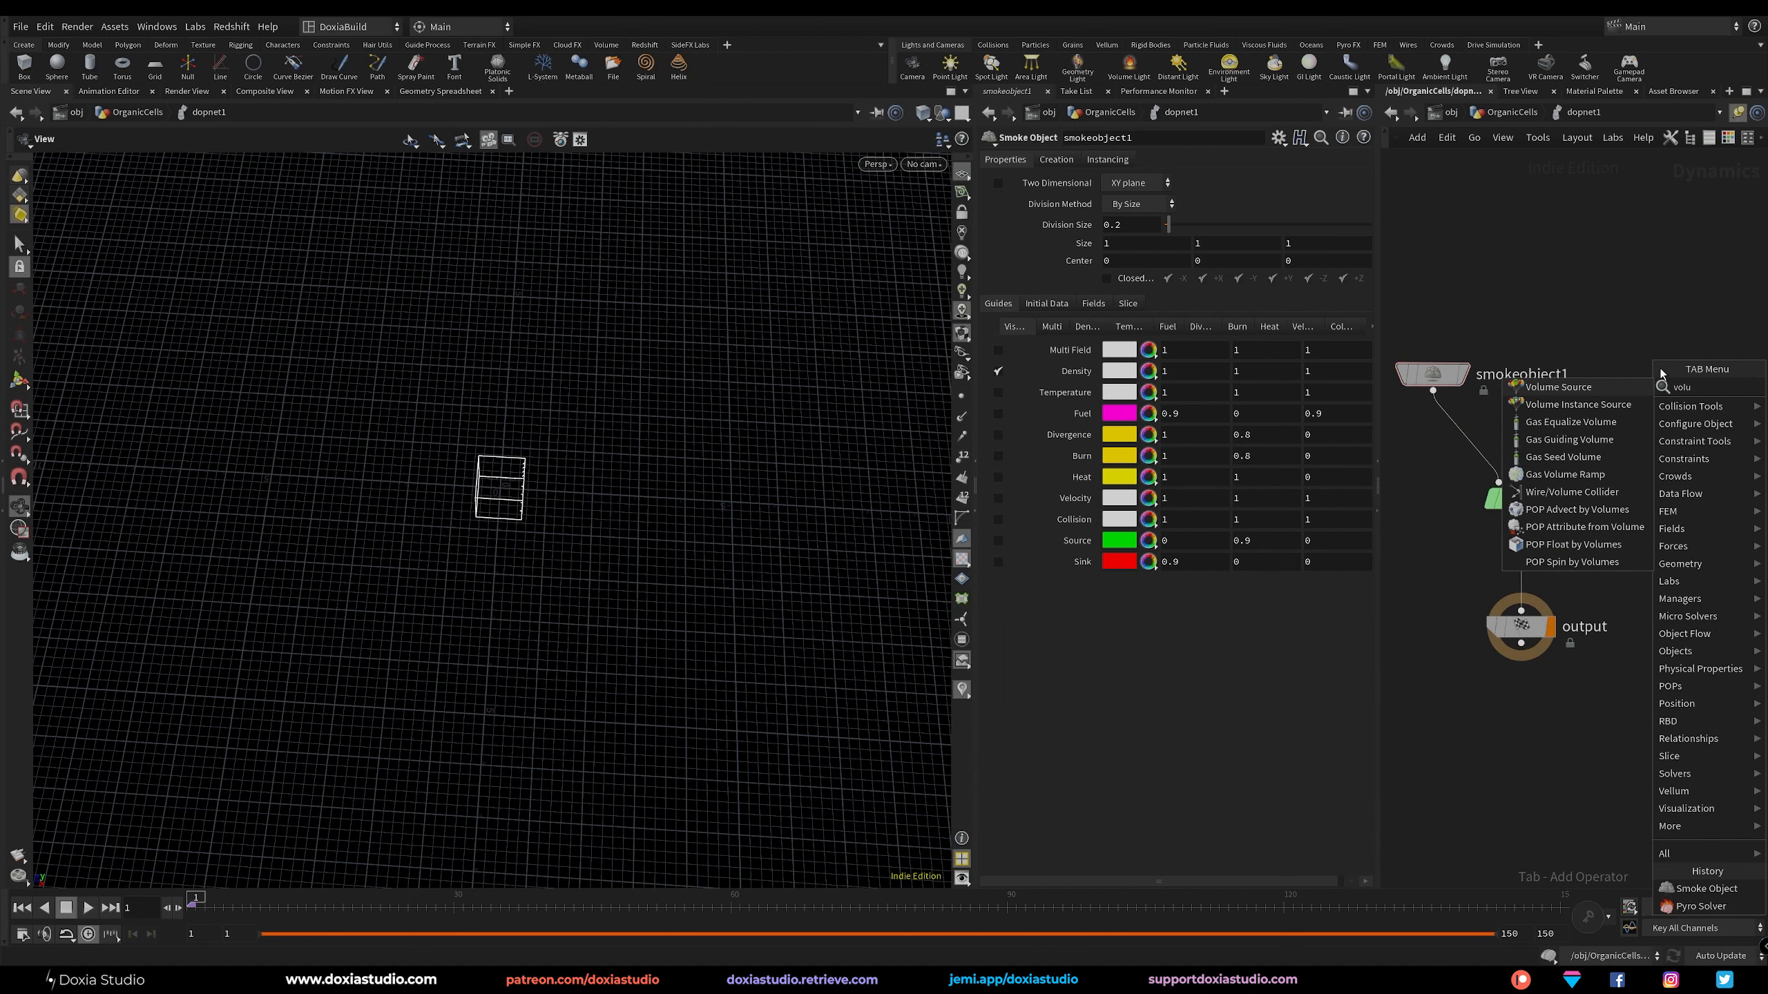
type("me")
left_click(1609, 388)
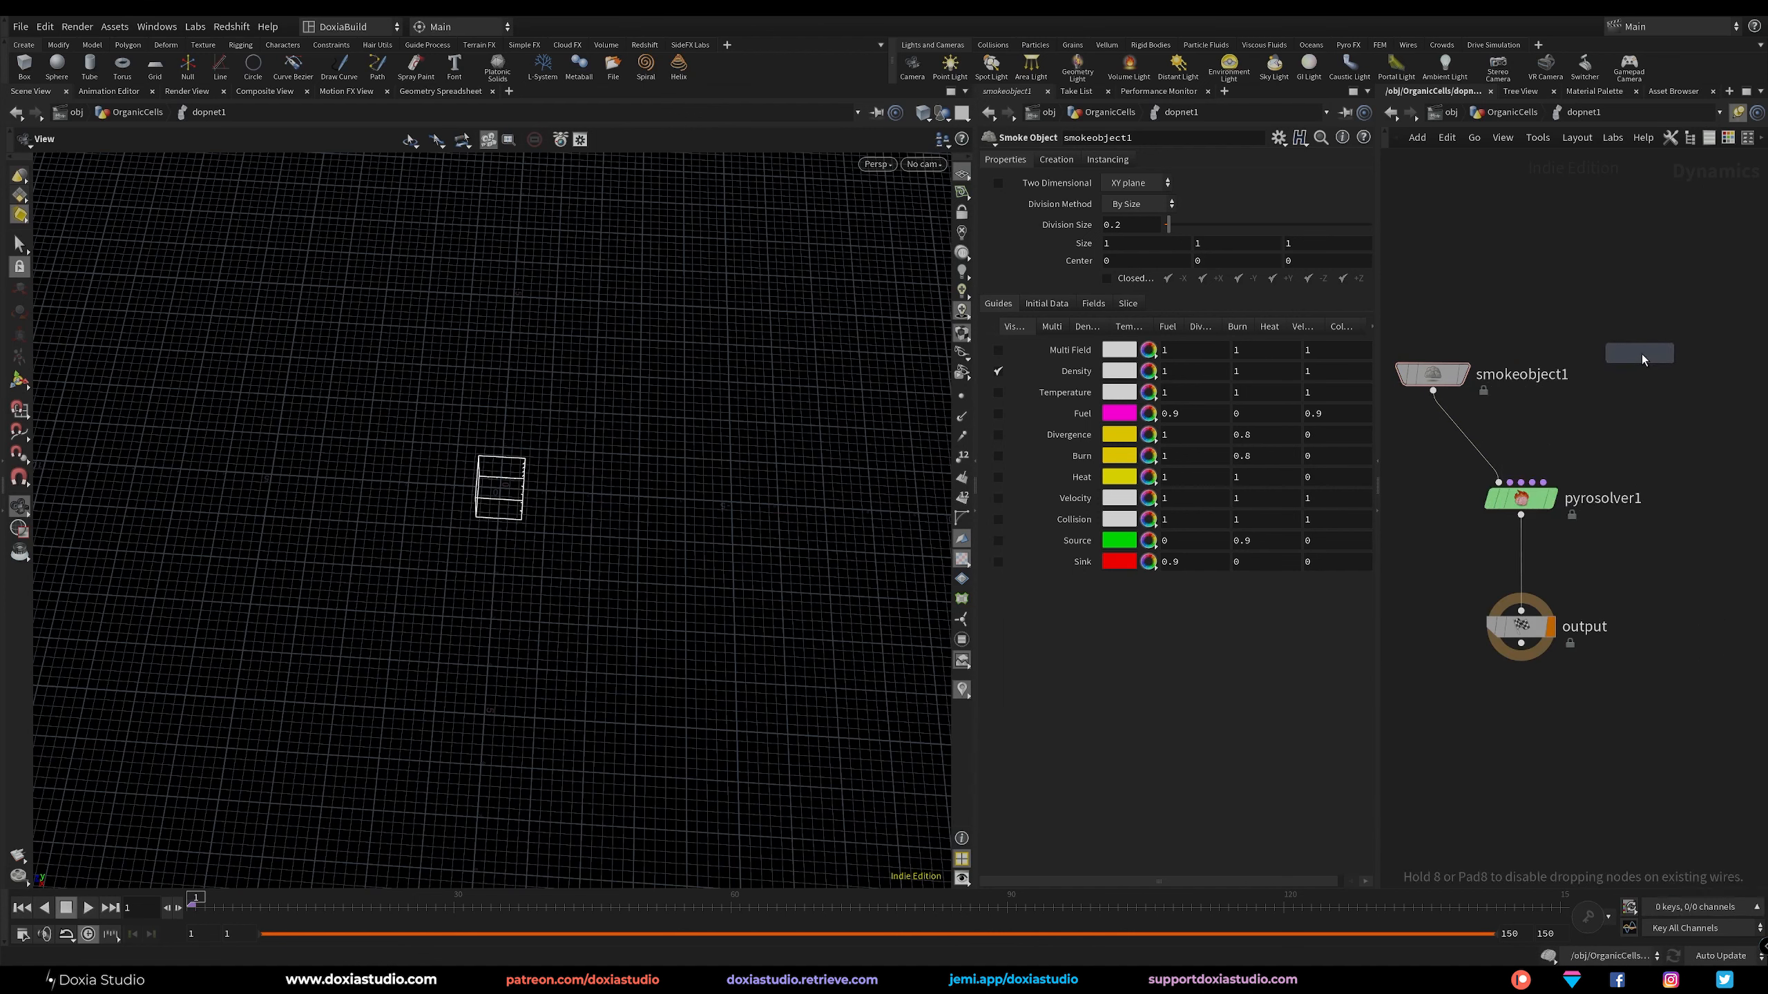
left_click(1629, 345)
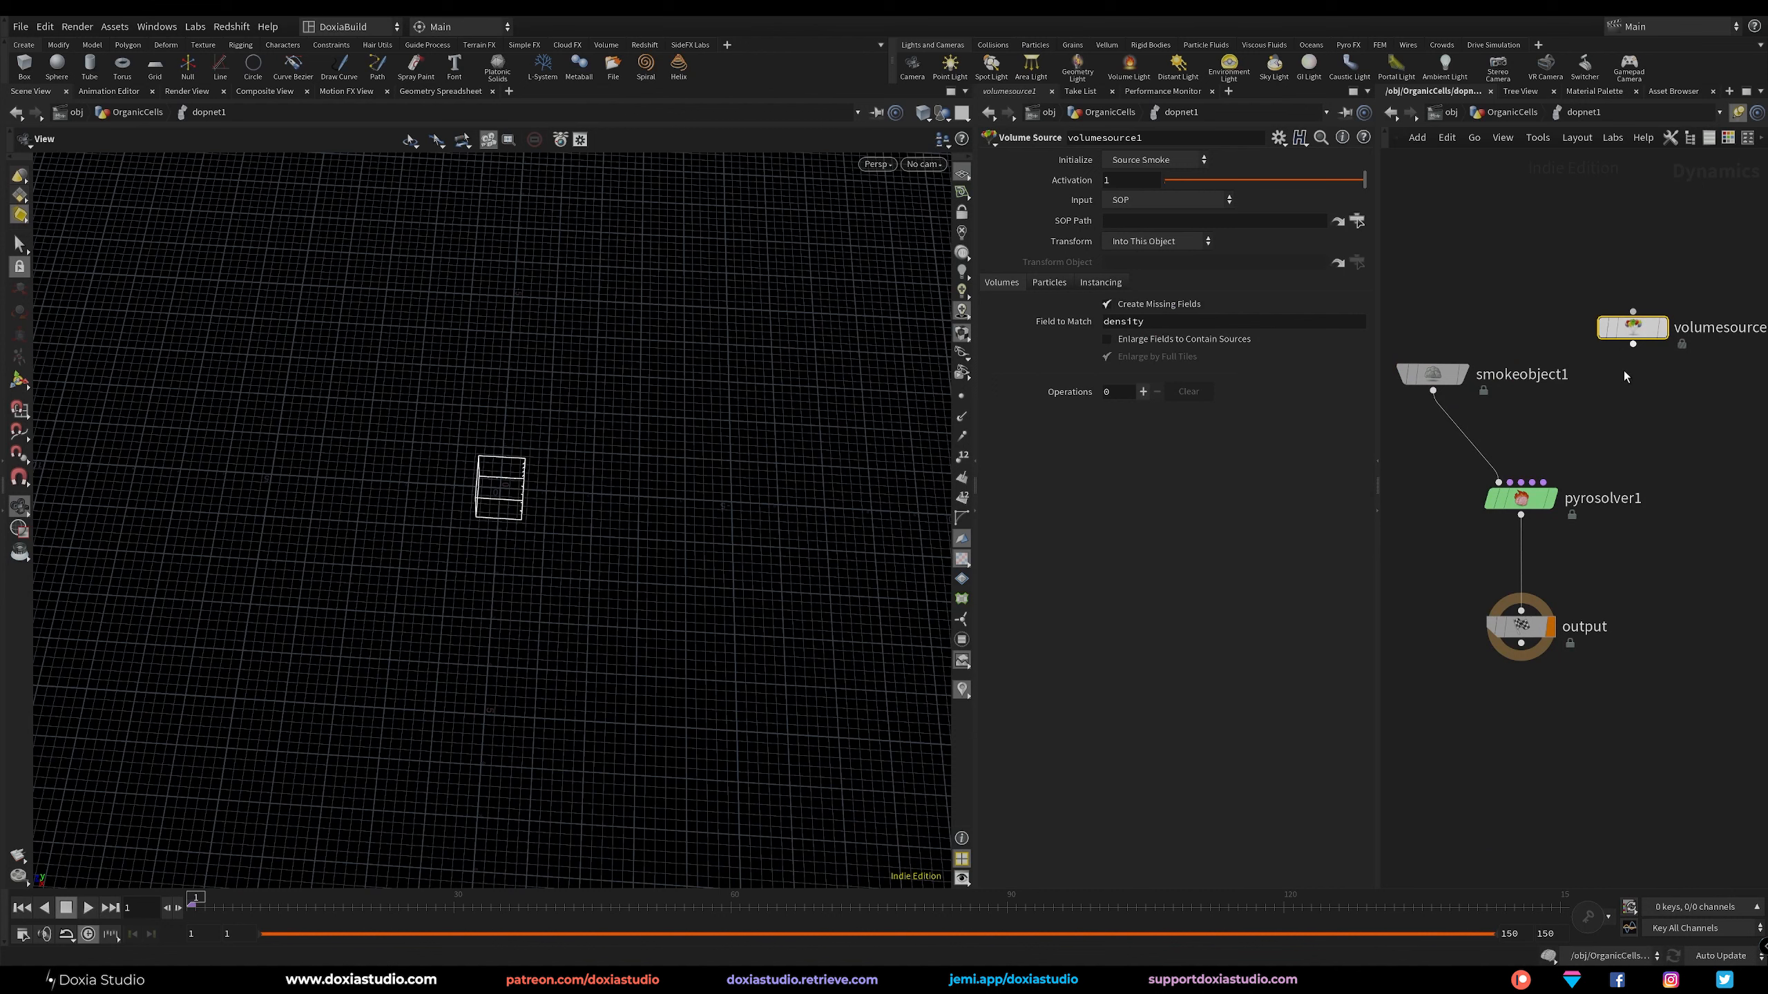
left_click_drag(1645, 333, 1544, 489)
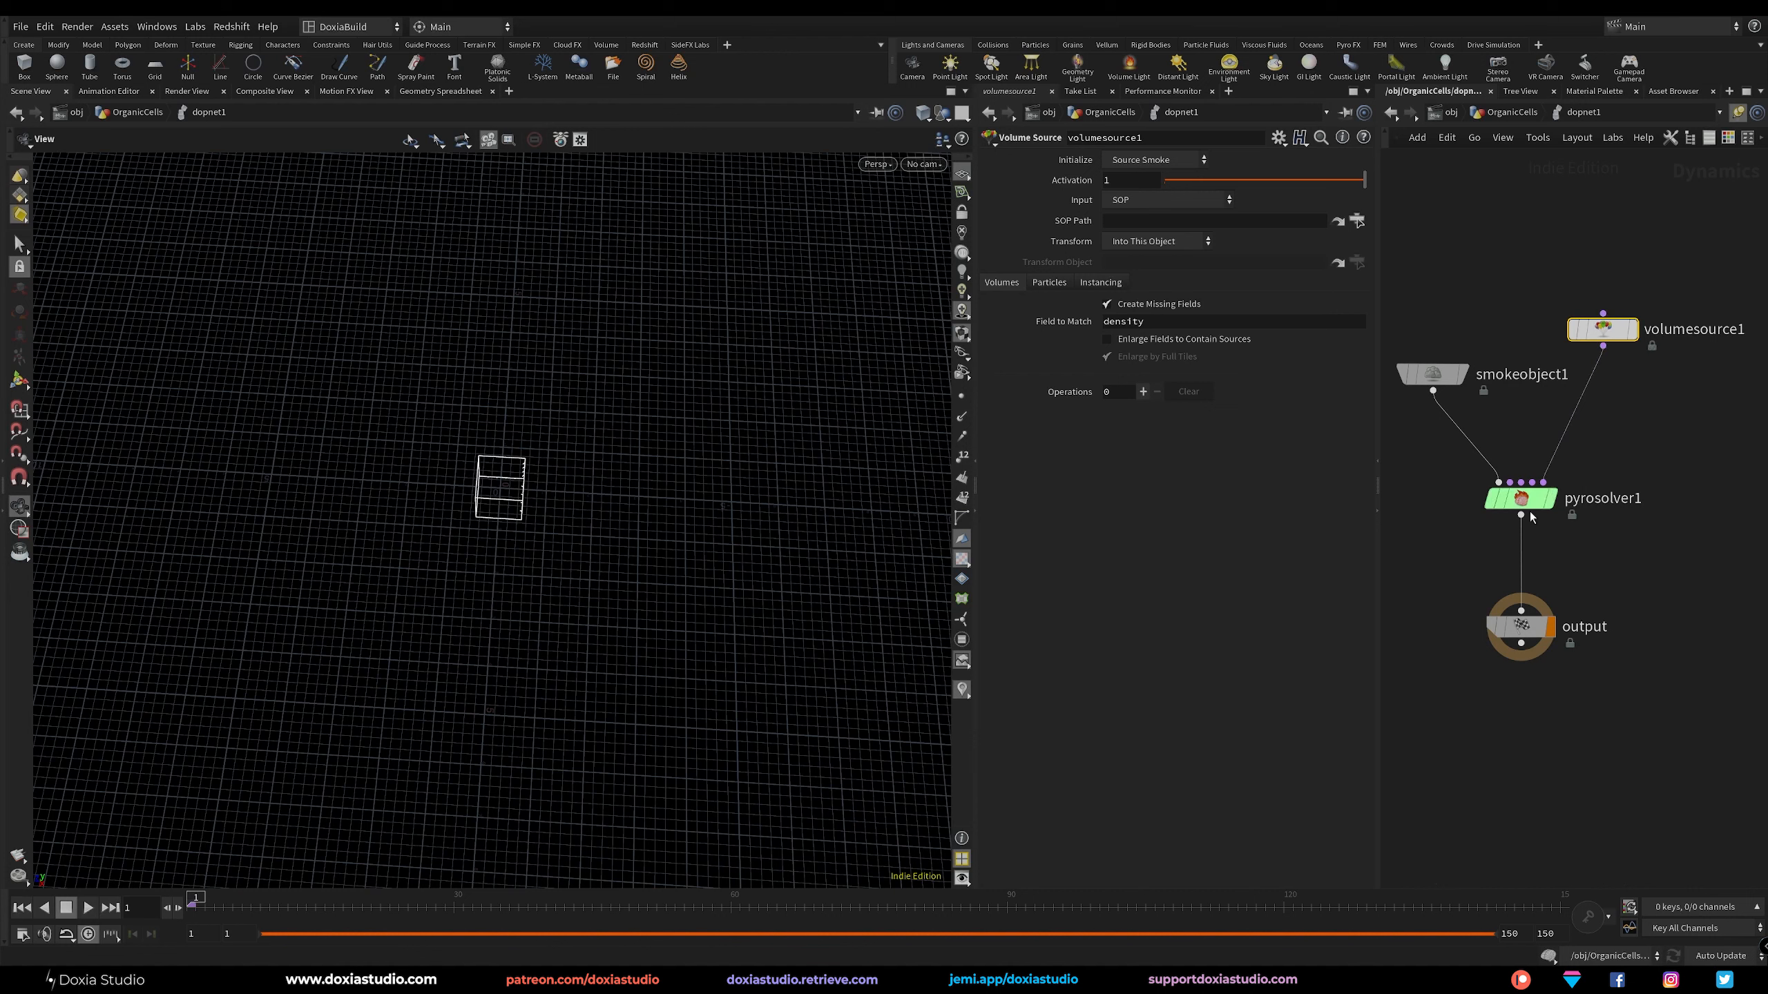
left_click_drag(1608, 332, 1614, 335)
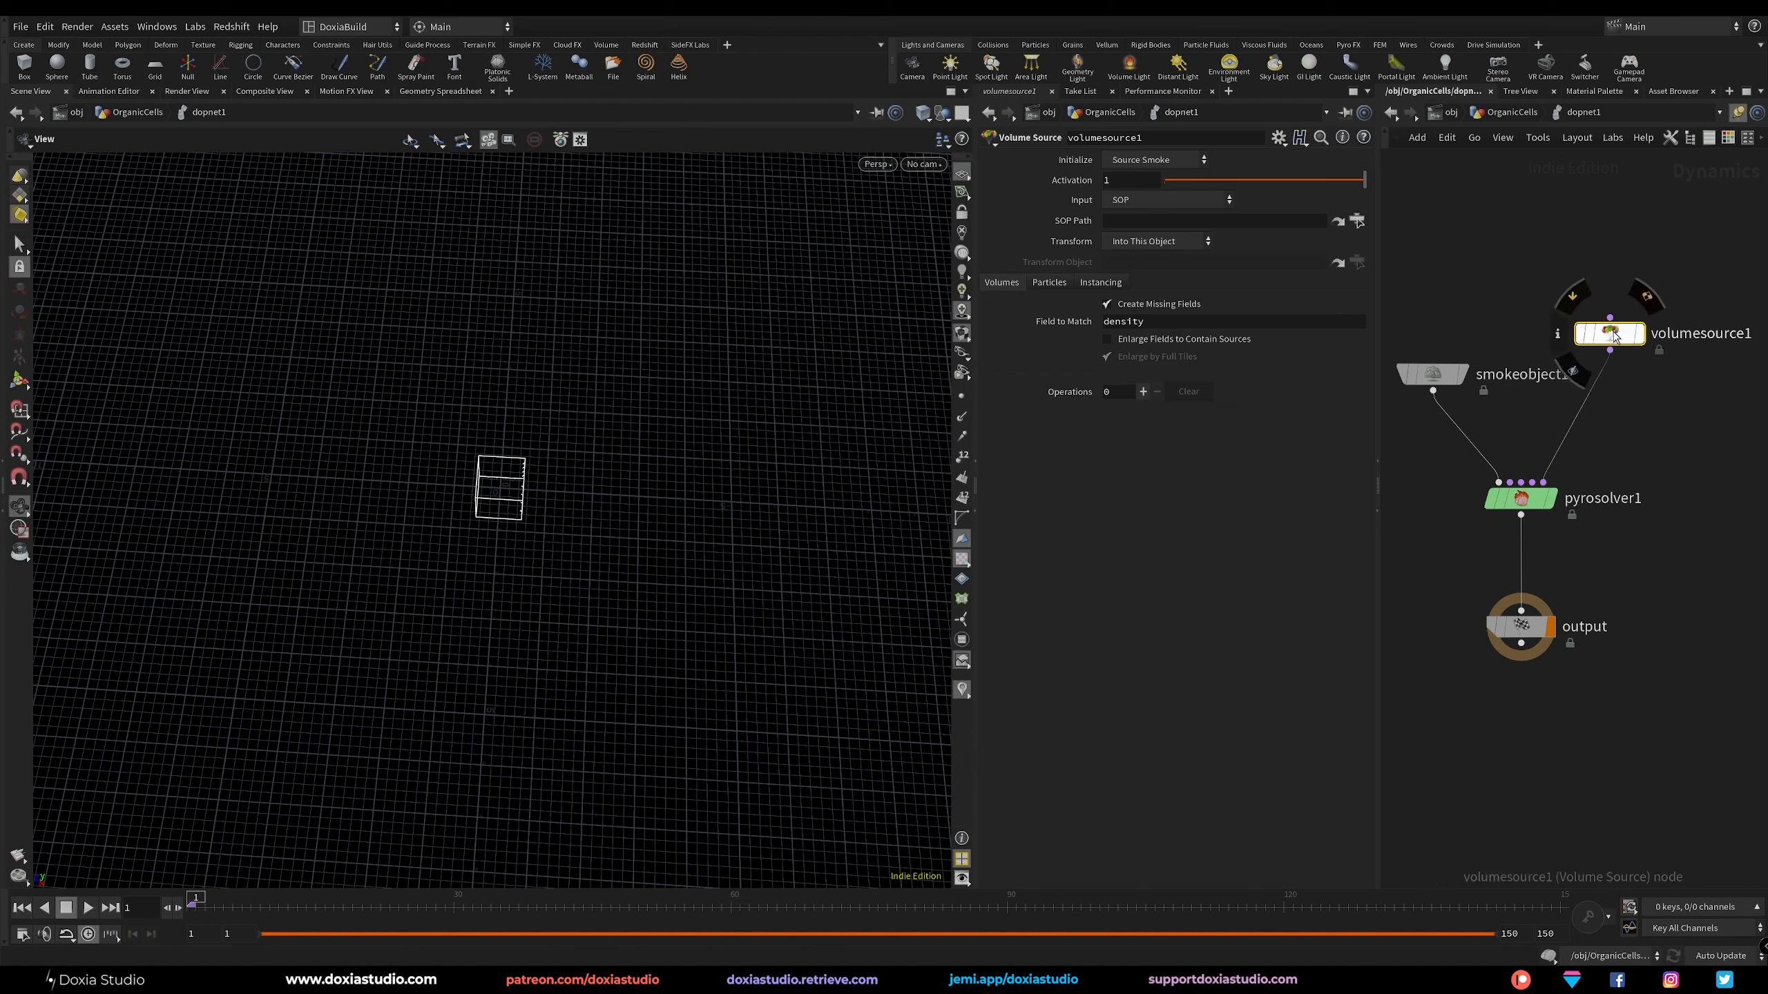
Set the Volume Source's input to First Context Geometry and check how the DOP network is wired in the parent network.
left_click(1141, 201)
left_click(1158, 236)
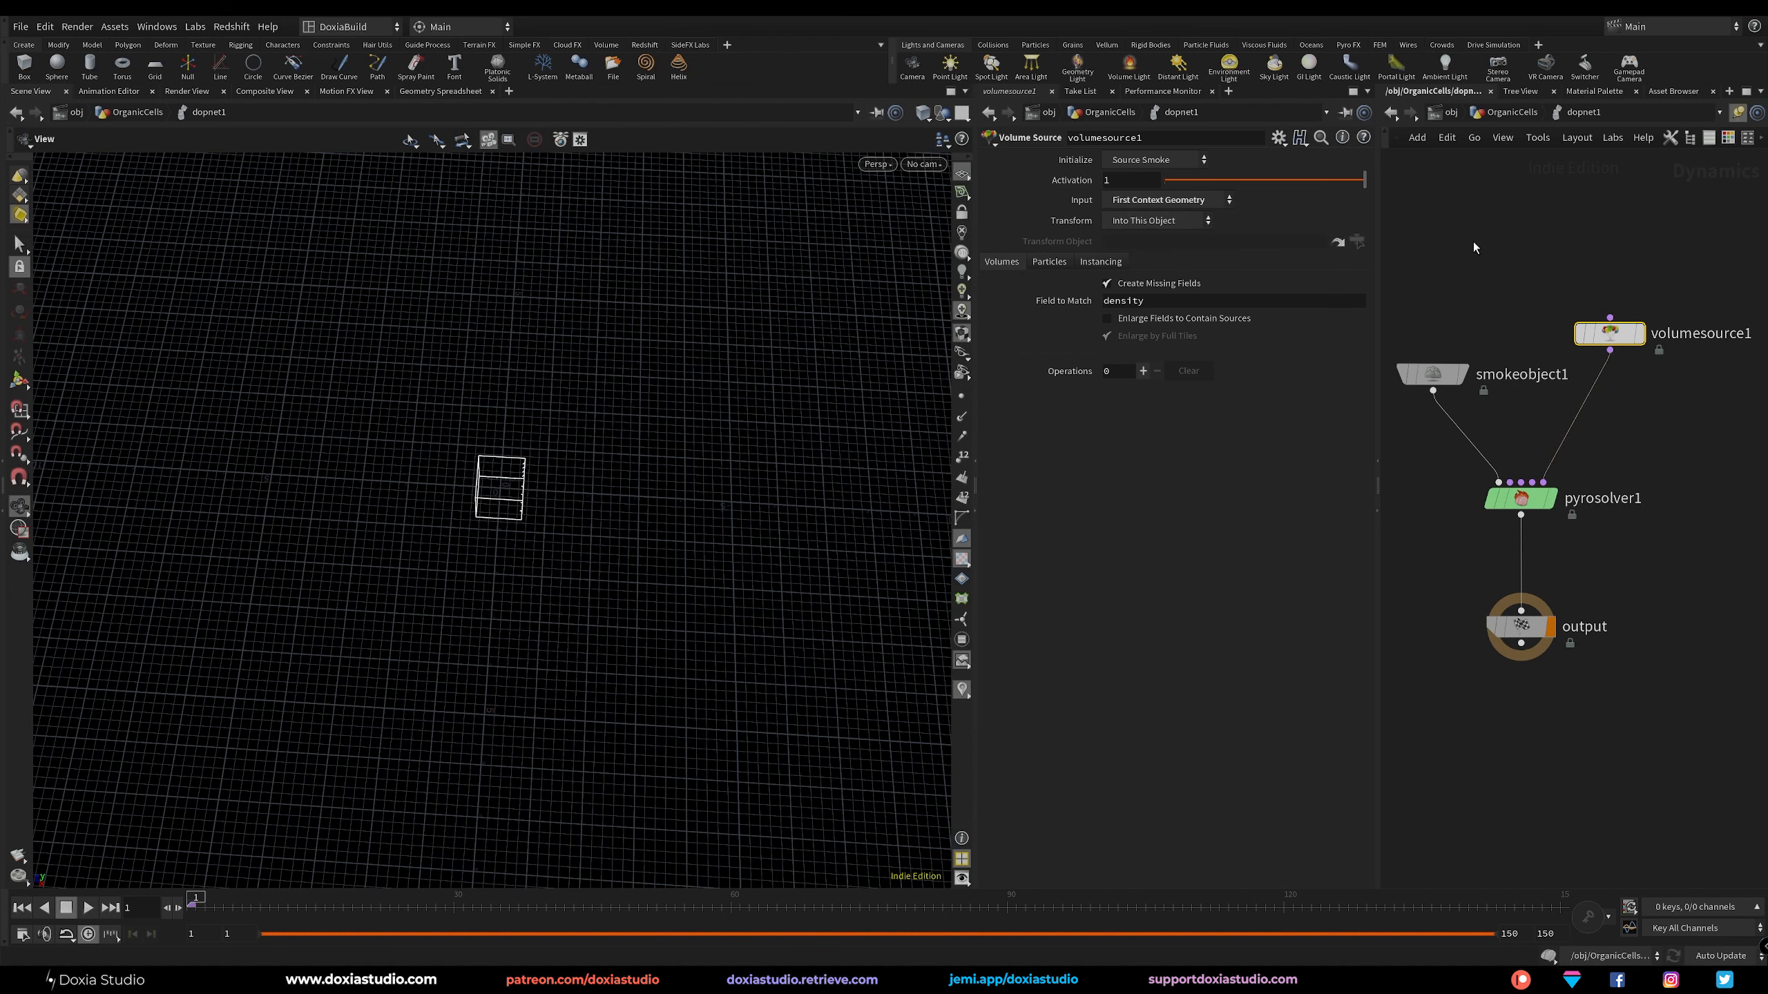
key("u")
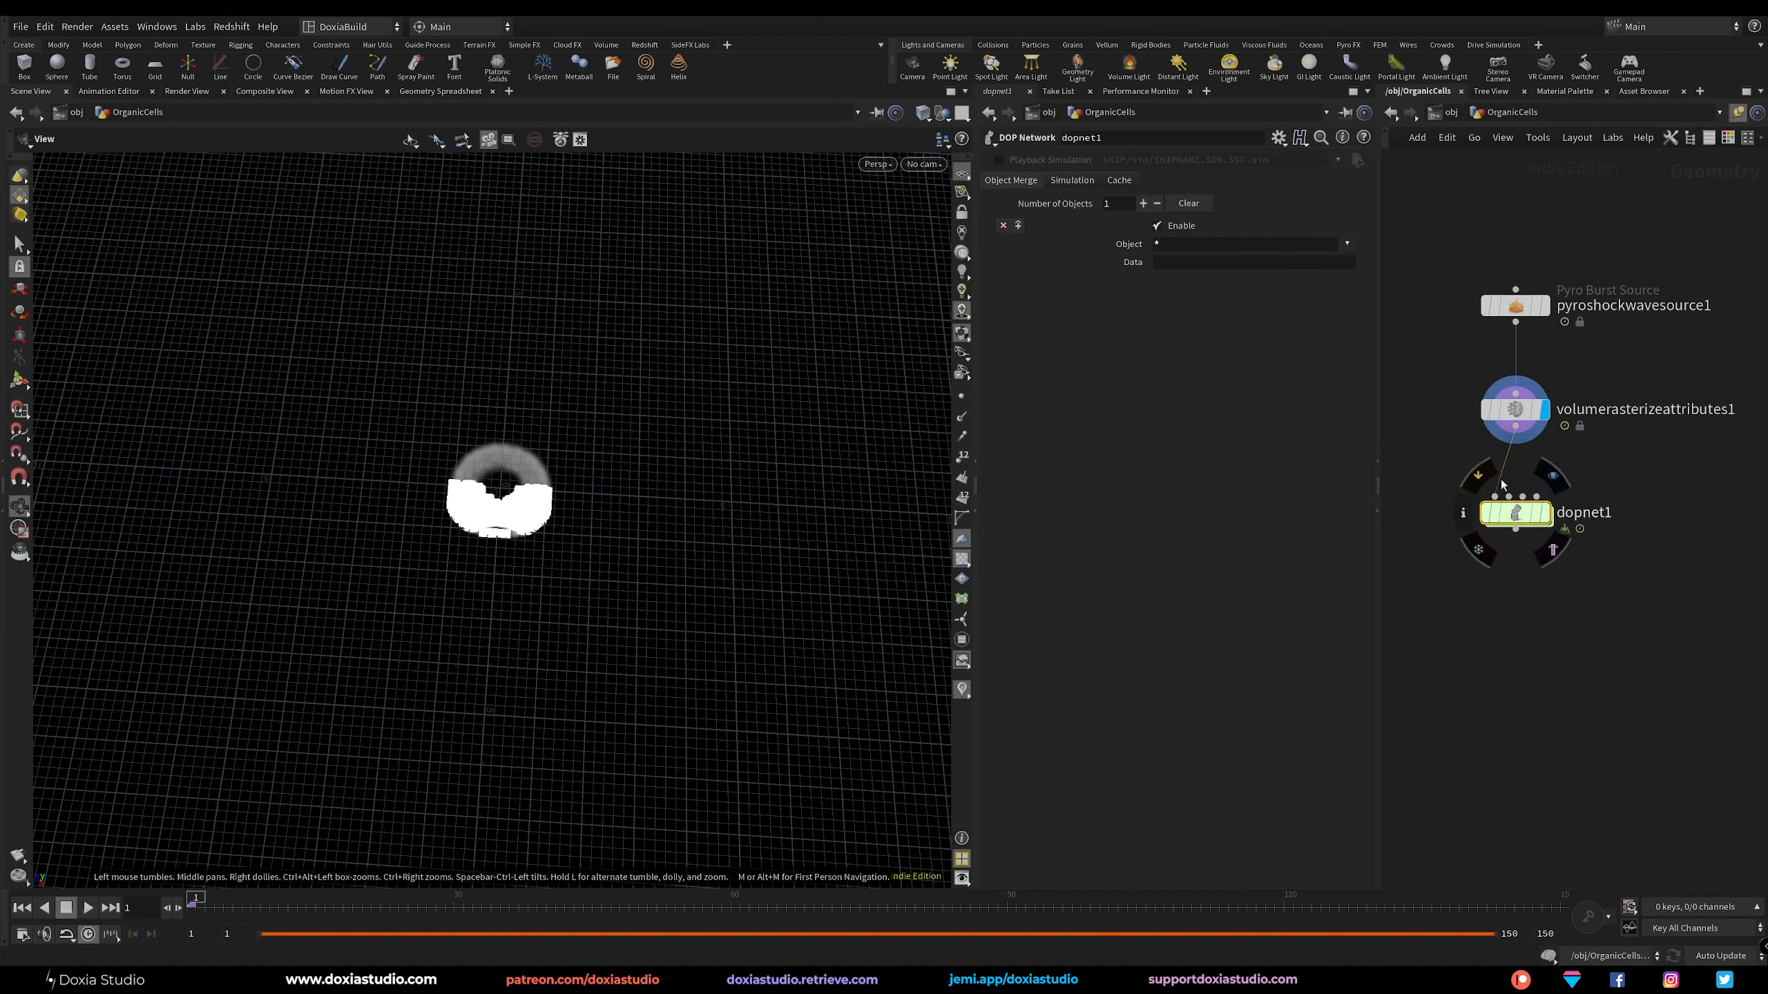
double_click(1510, 512)
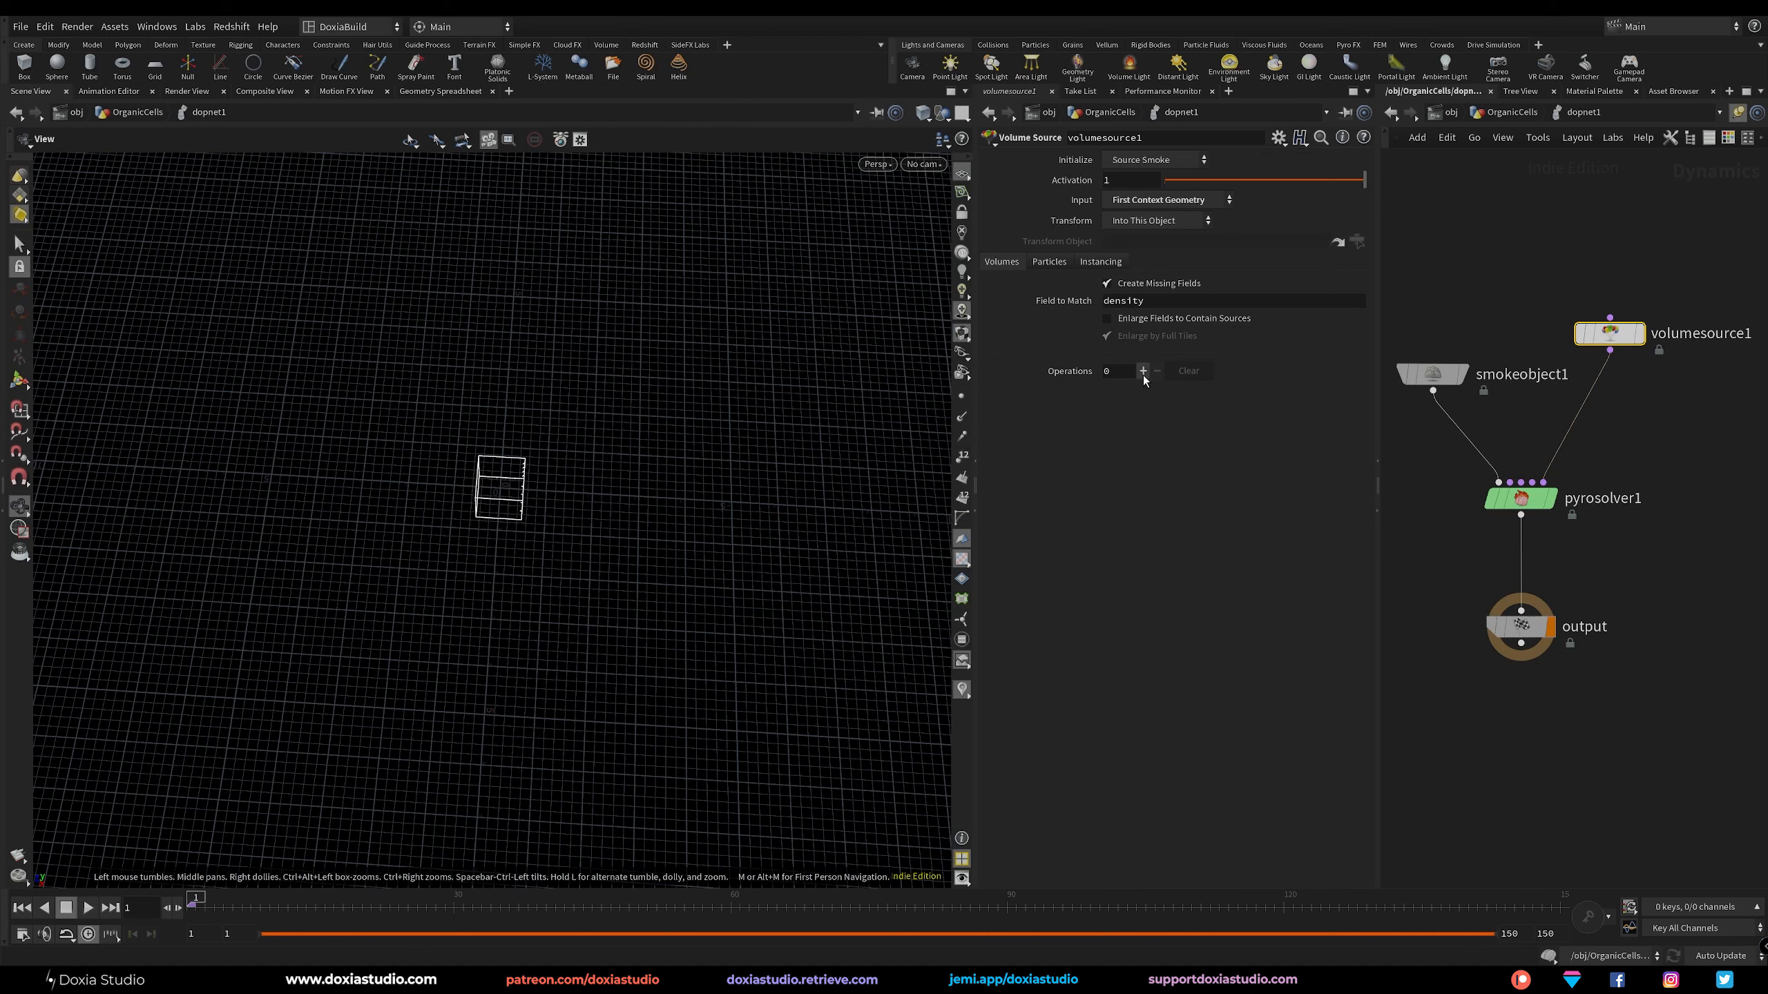
Add a scalar operation to the Volume Source with density as both source volume and target field.
left_click(1143, 370)
left_click(1188, 451)
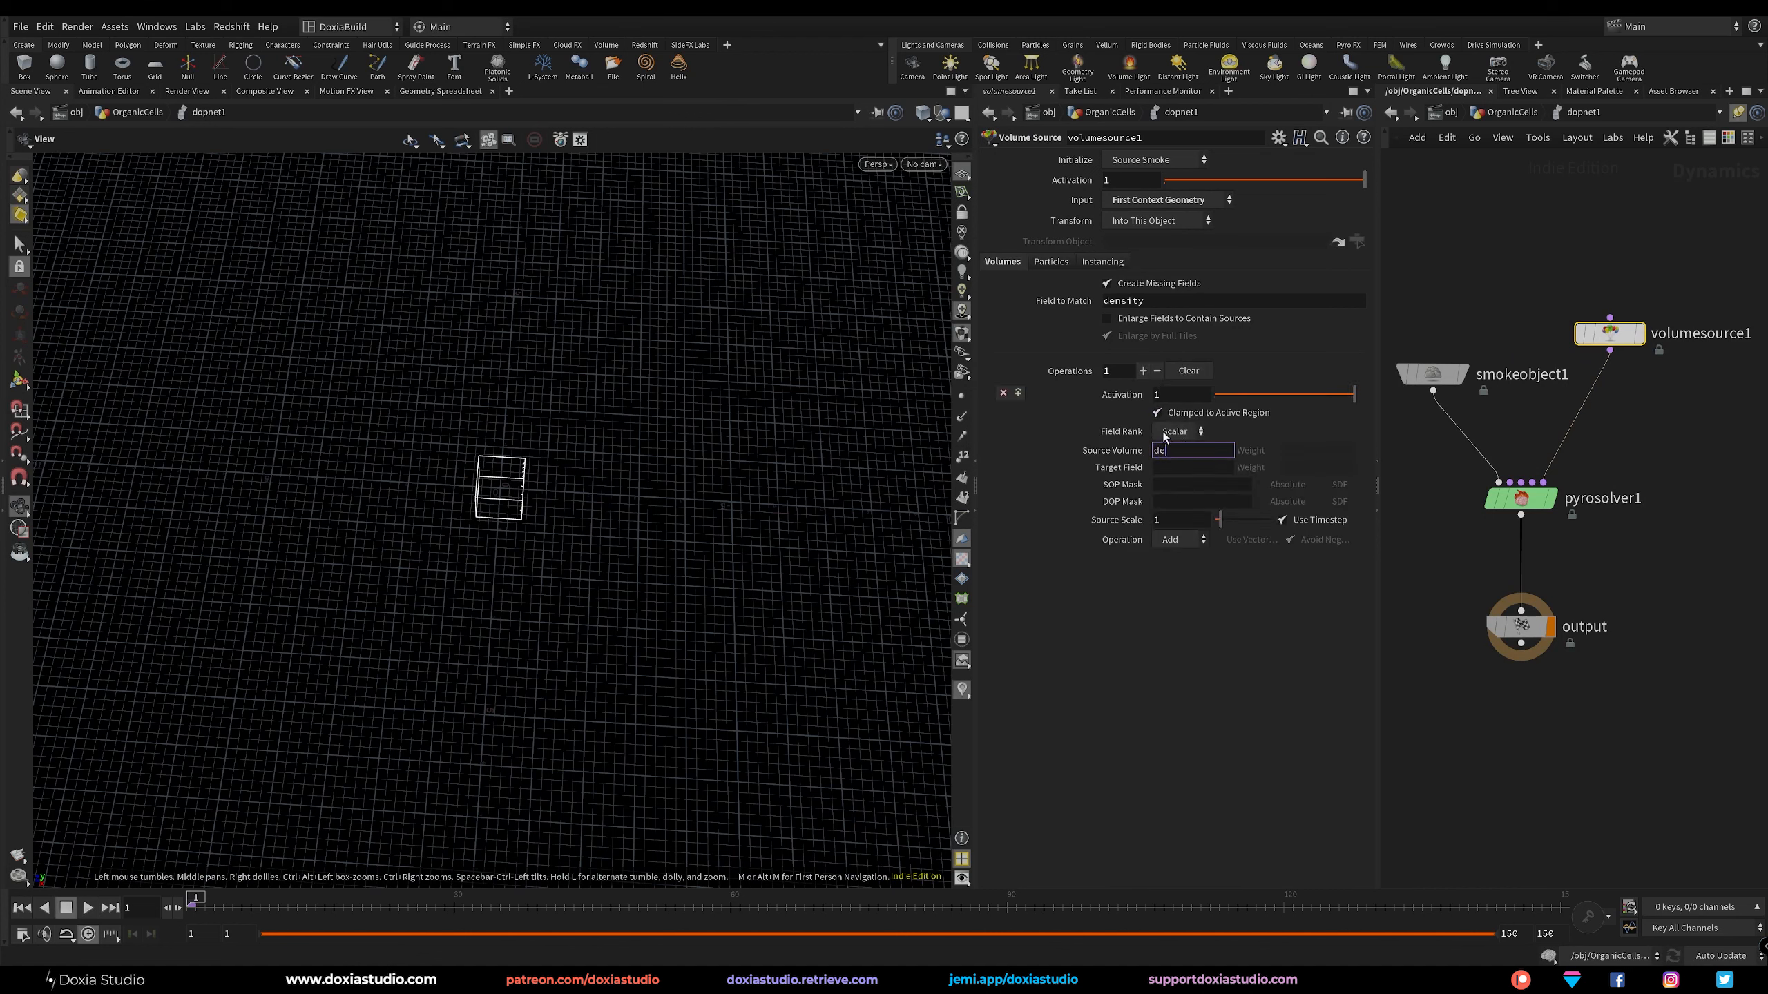
type("density")
key("Tab")
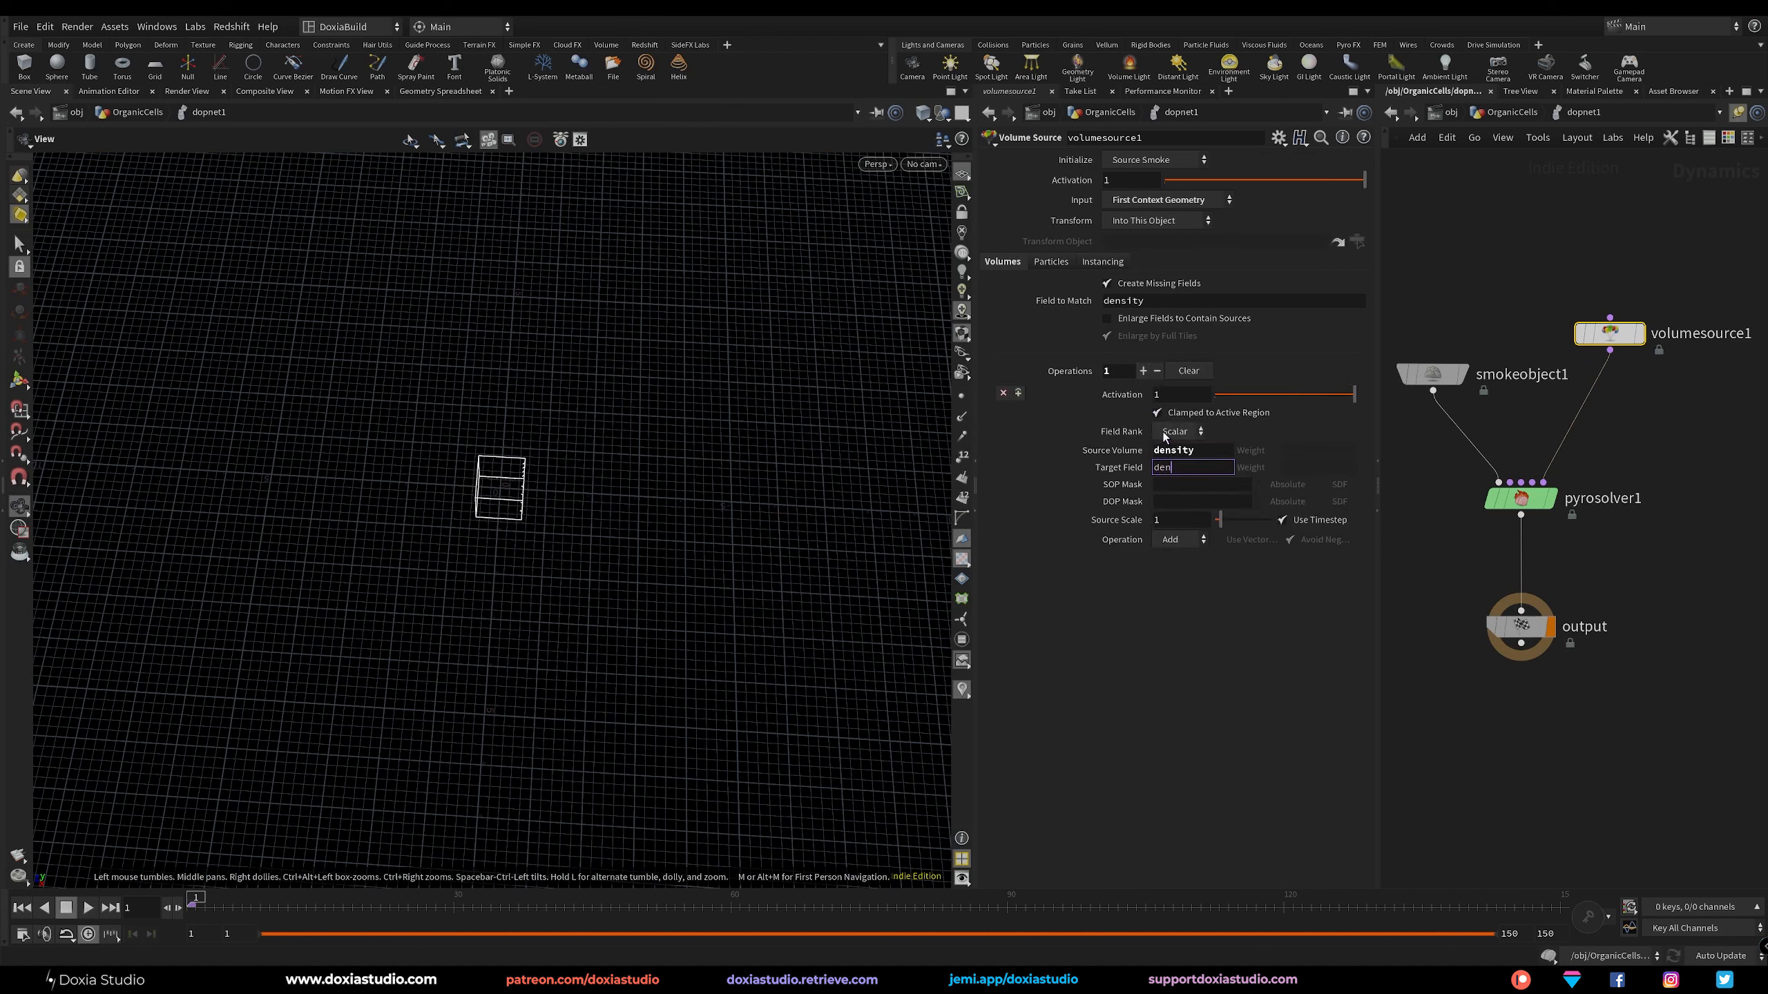
key("Return")
Insert a vector operation before the density operation, with source volume v and target field vel.
left_click(1018, 392)
left_click(1181, 597)
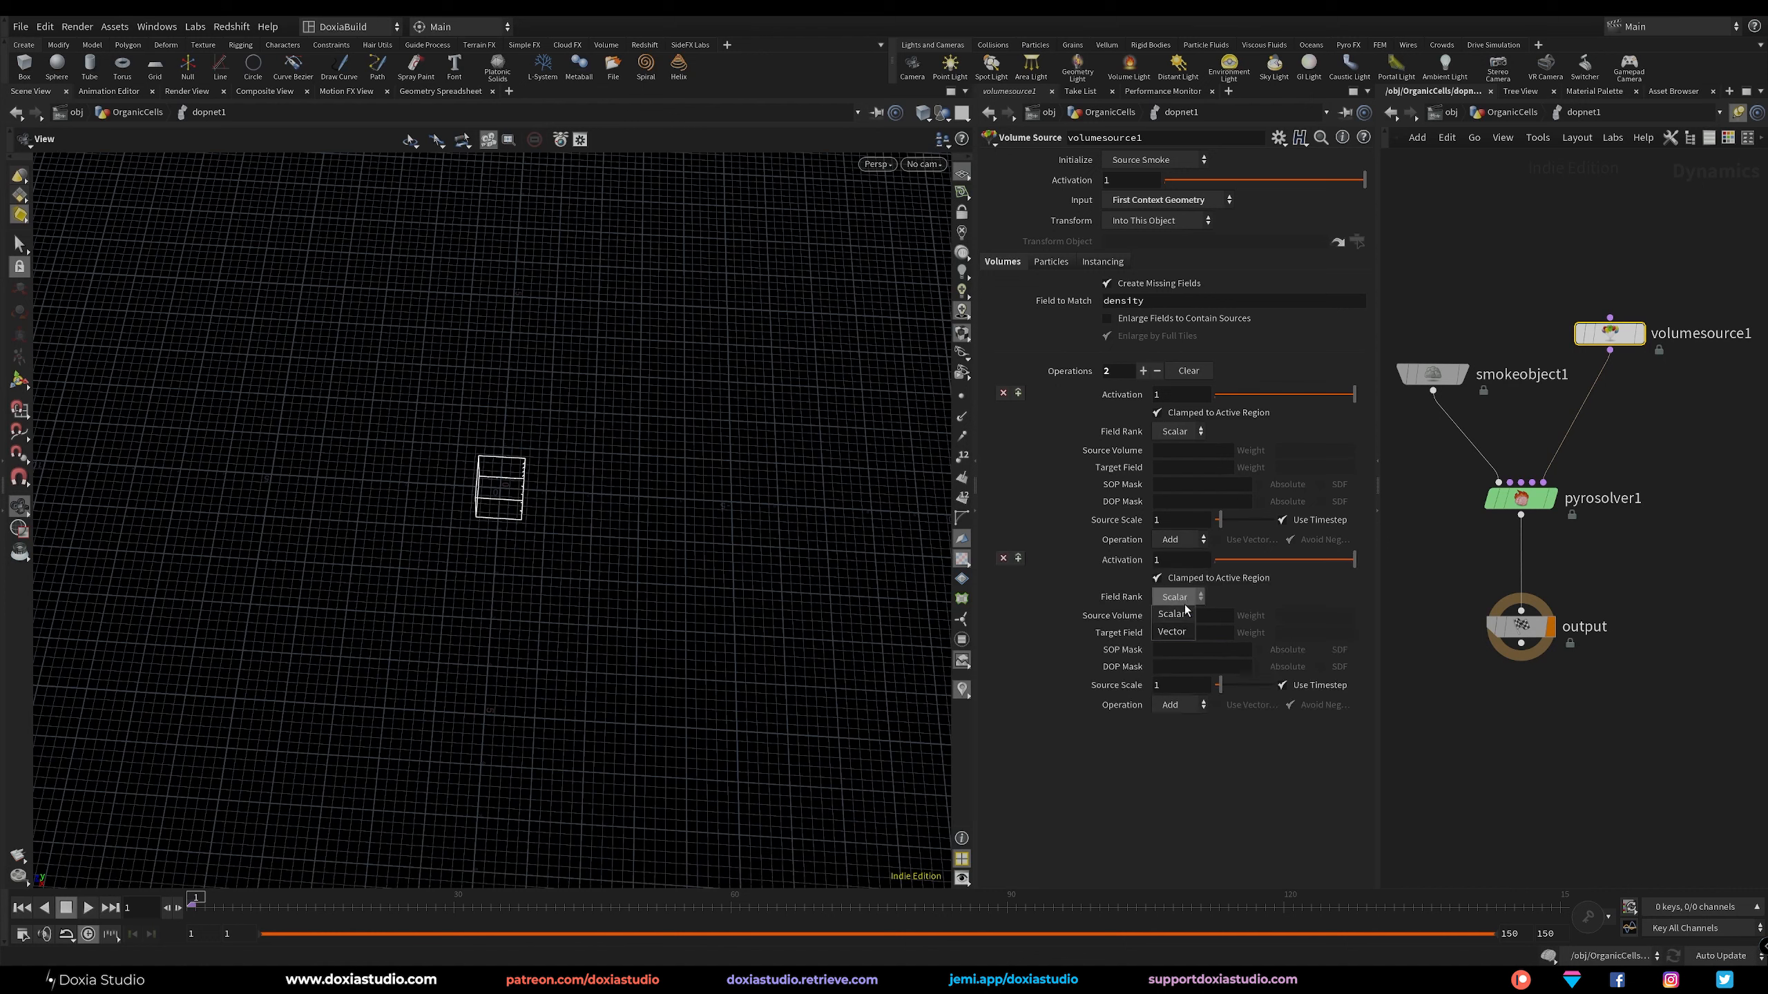
left_click(1190, 631)
left_click(1181, 596)
left_click(1183, 613)
left_click(1180, 431)
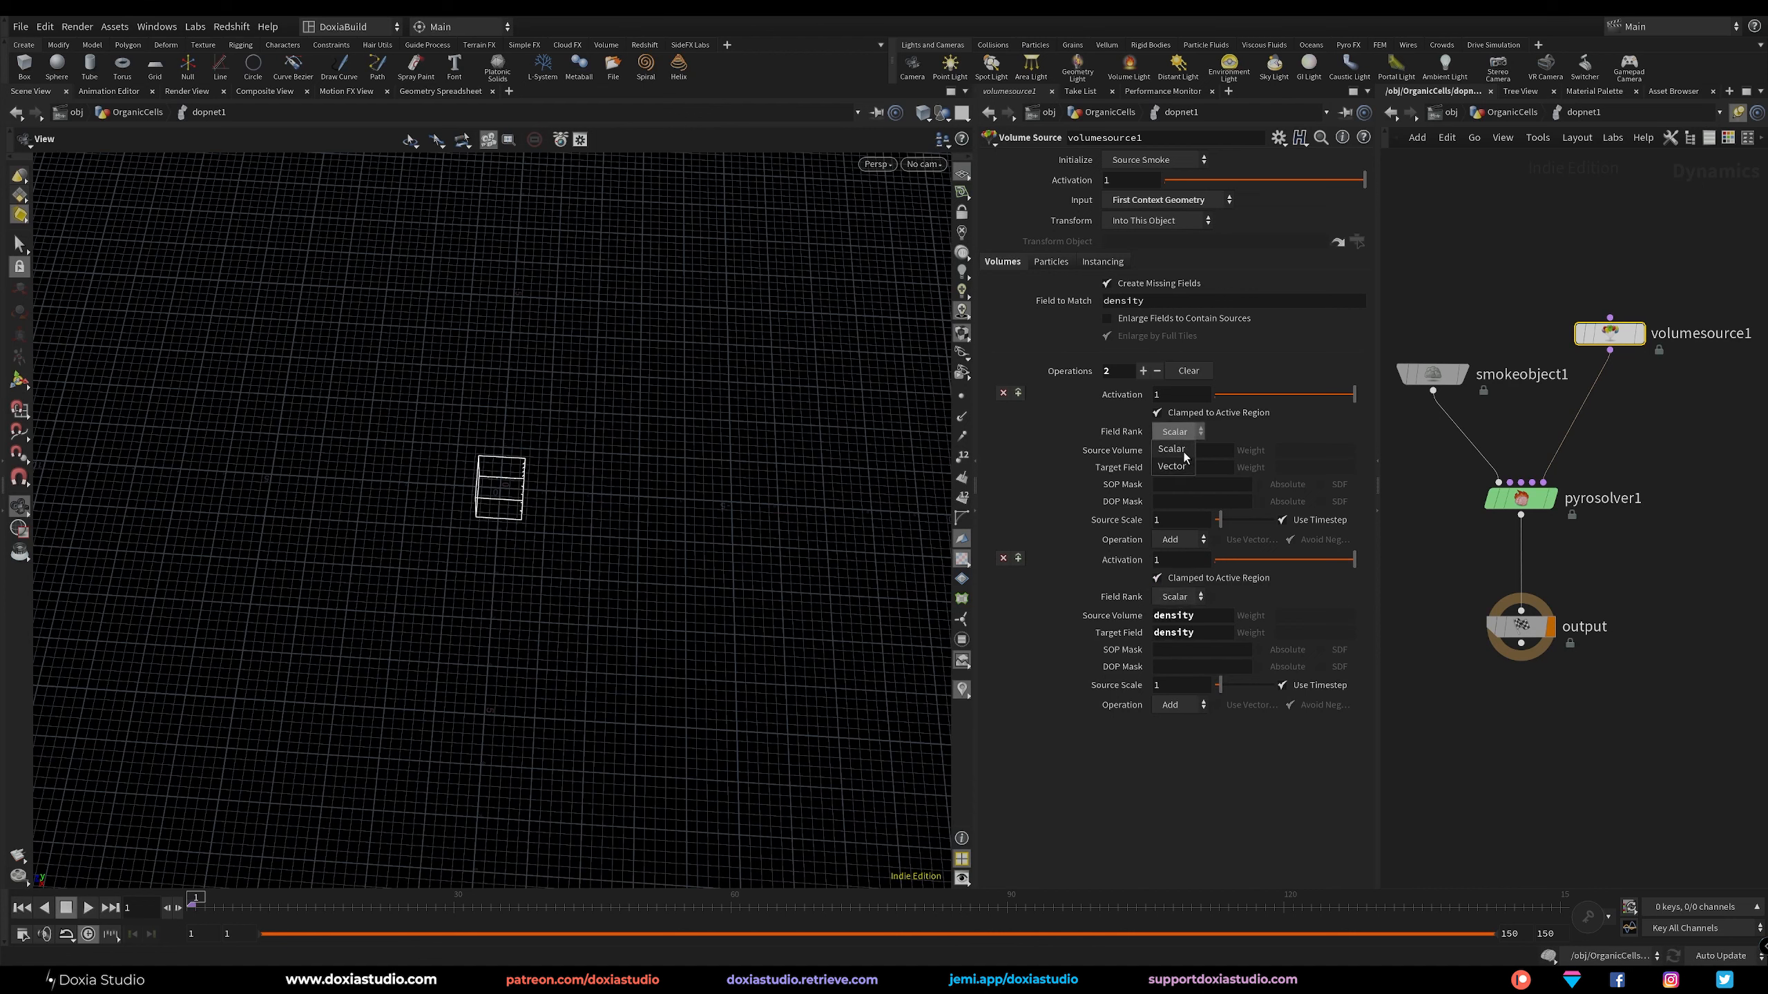
left_click(1186, 450)
left_click(1198, 451)
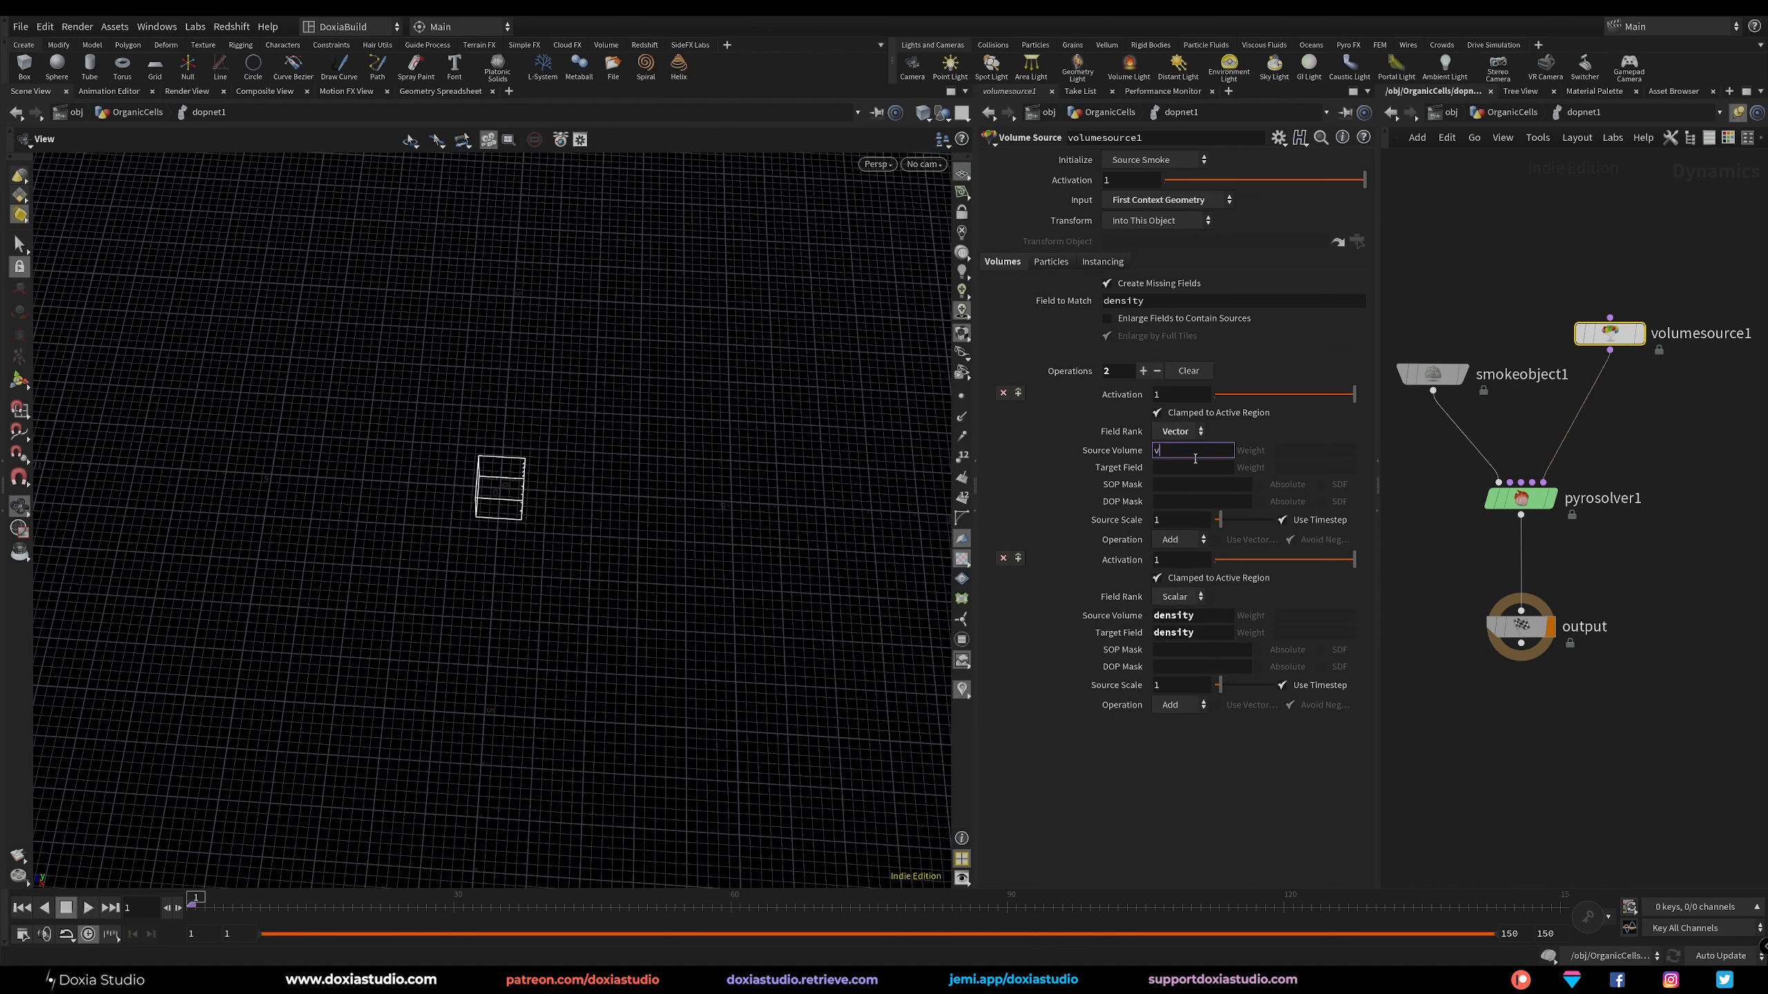
key("Return")
left_click(1193, 467)
type("vel")
key("Return")
Return to the OrganicCells network and inspect the volume names in the Volume Rasterize Attributes node's info.
key("u")
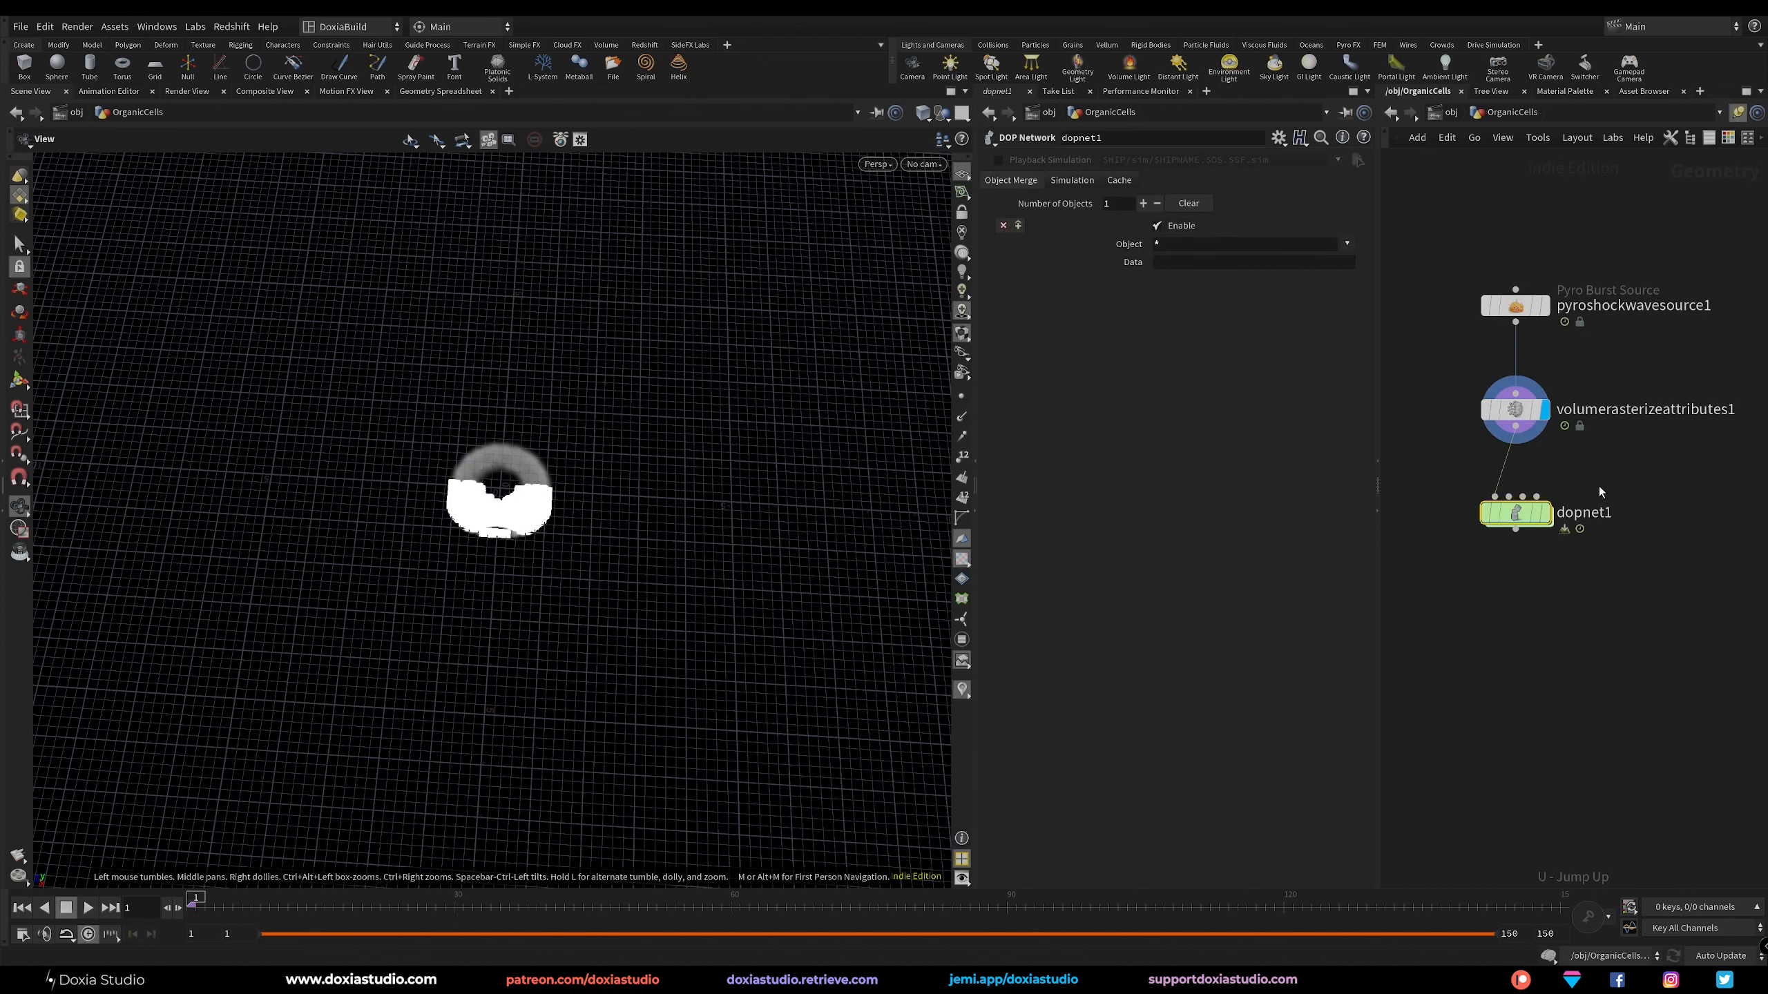
left_click(1511, 411)
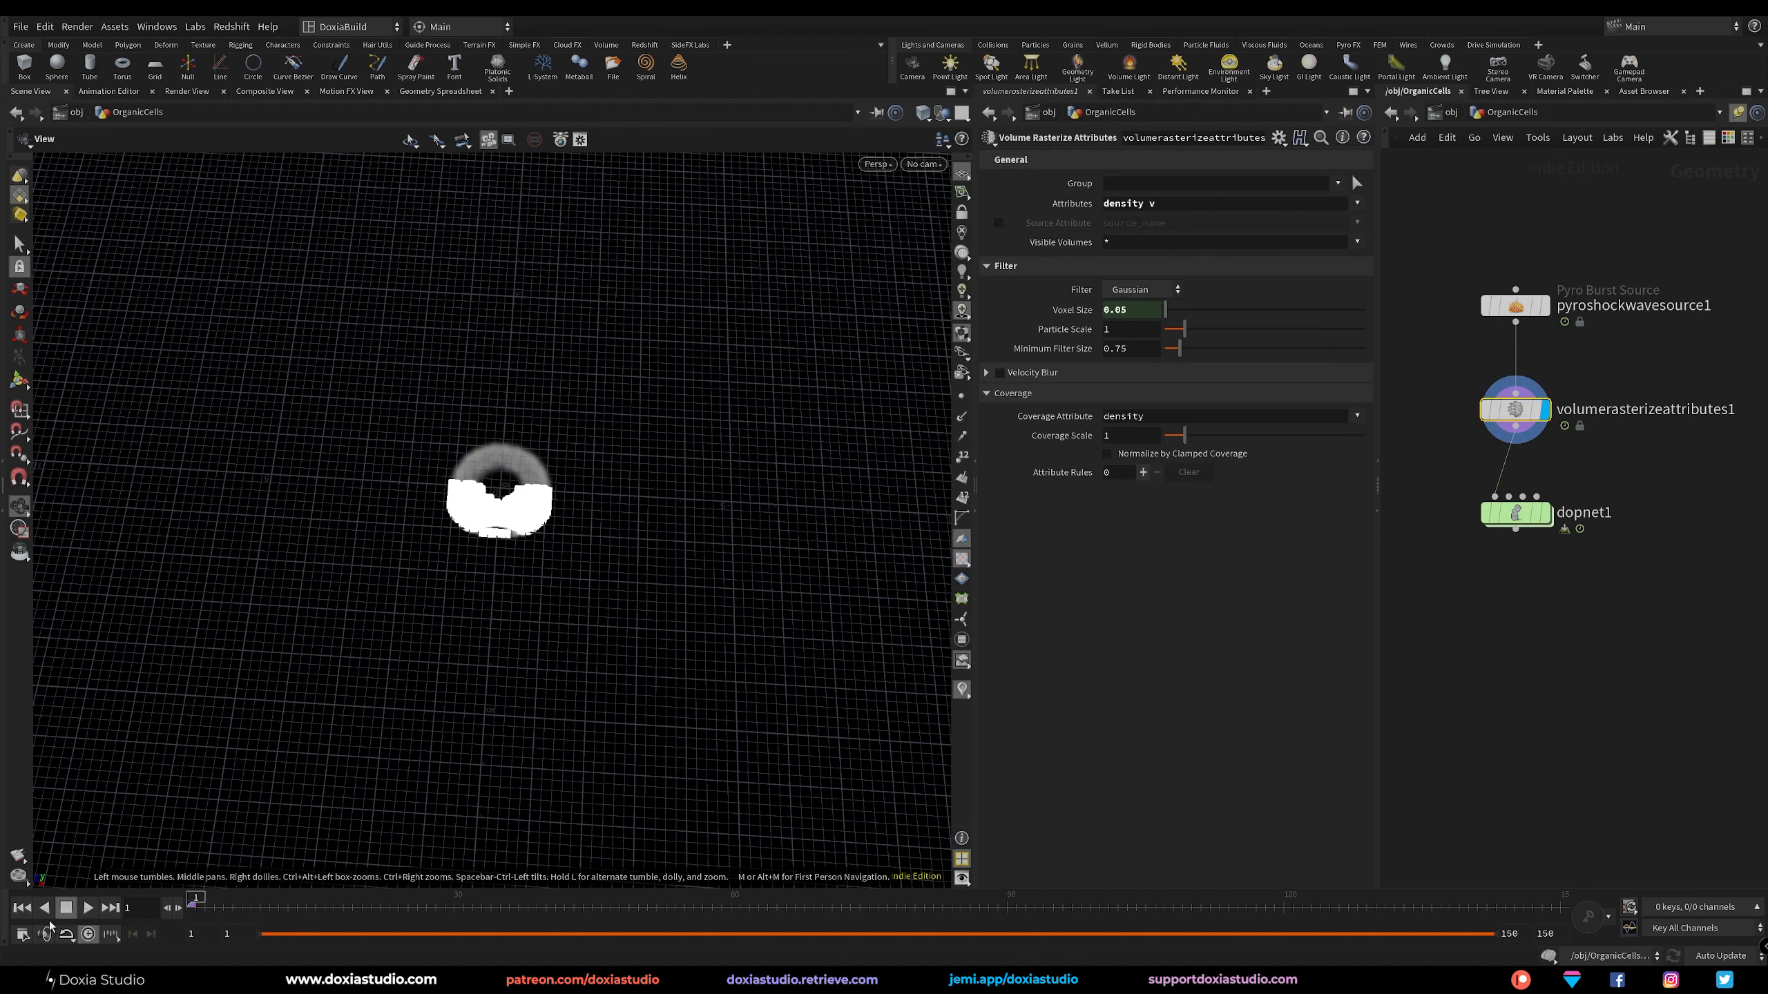
middle_click(1464, 412)
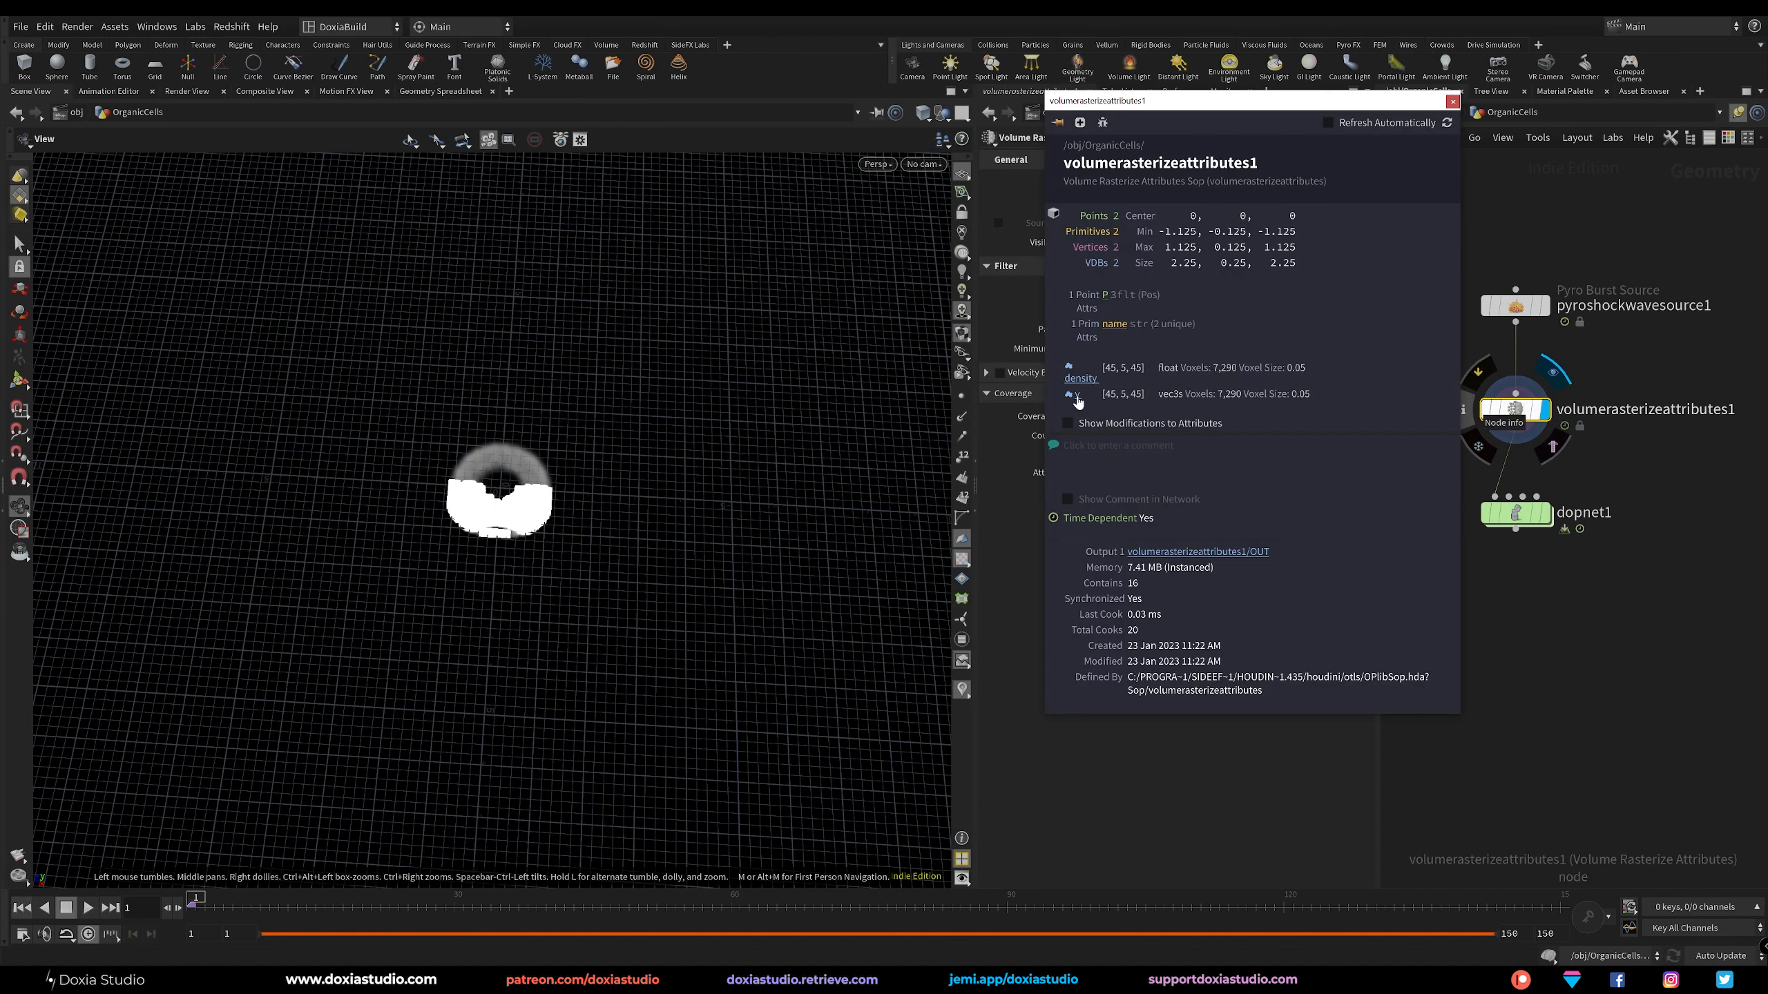
Open the DOP network and set the Volume Source's vector operation to read the source volume v.
double_click(1517, 521)
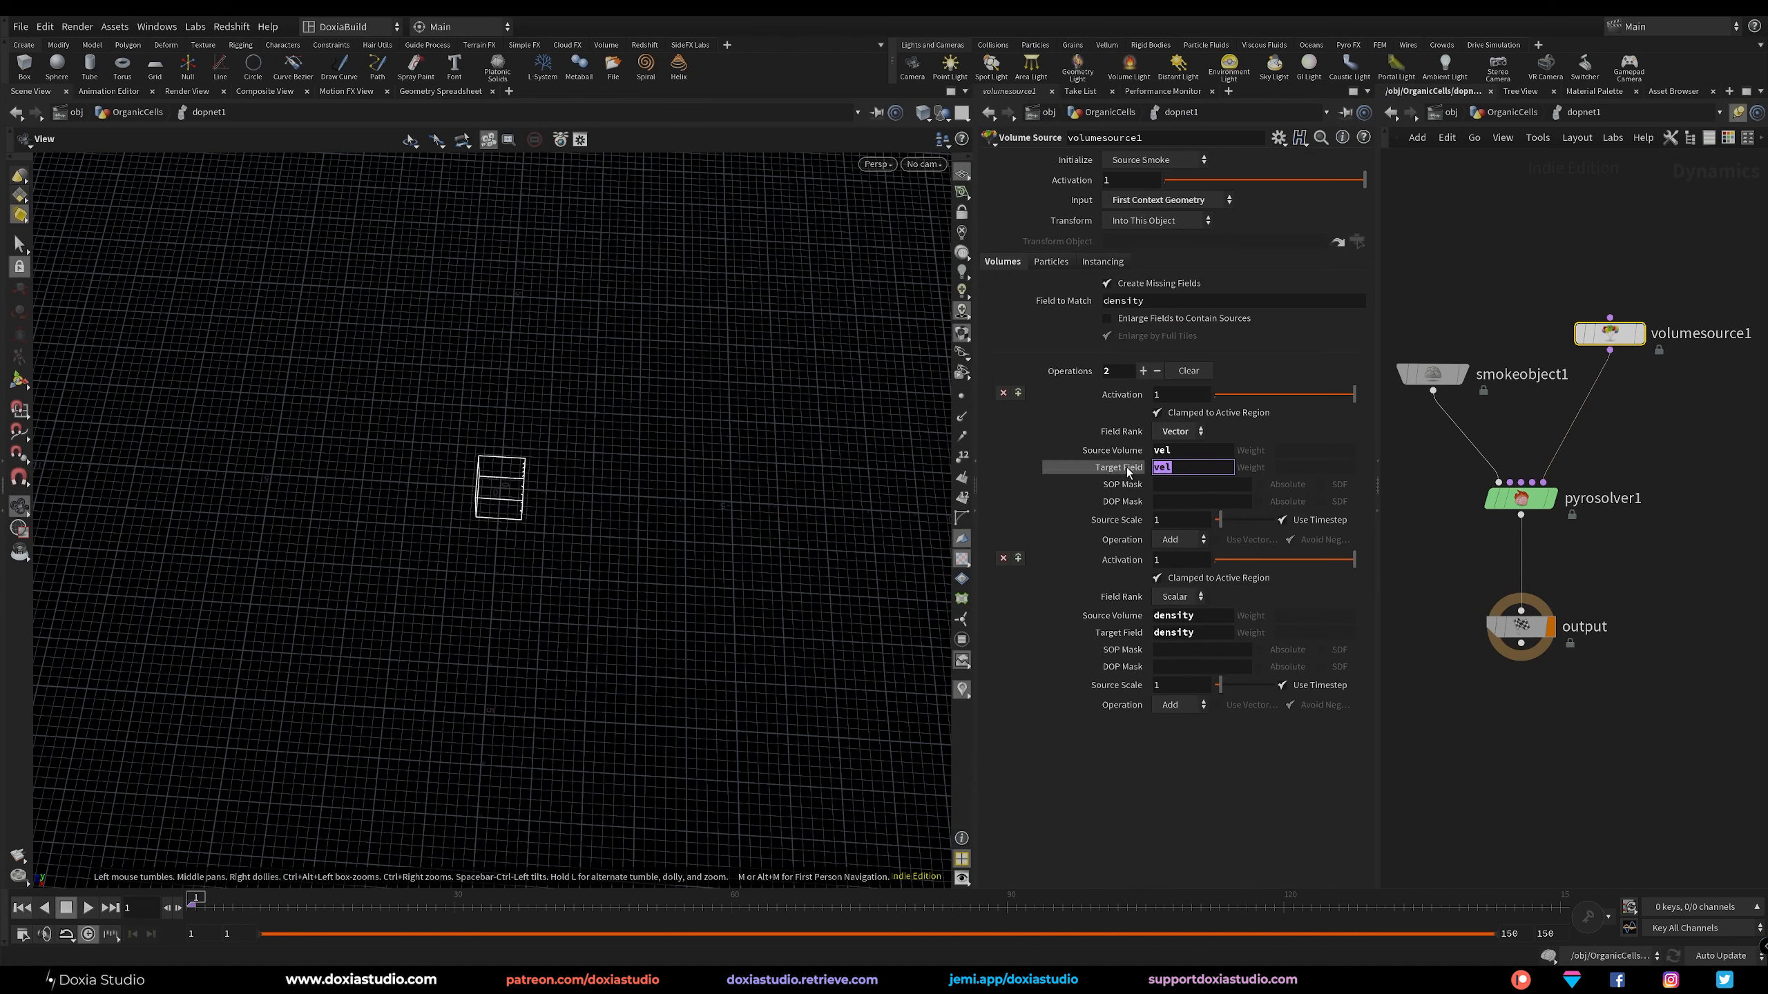
left_click_drag(1175, 450, 1129, 457)
type("v")
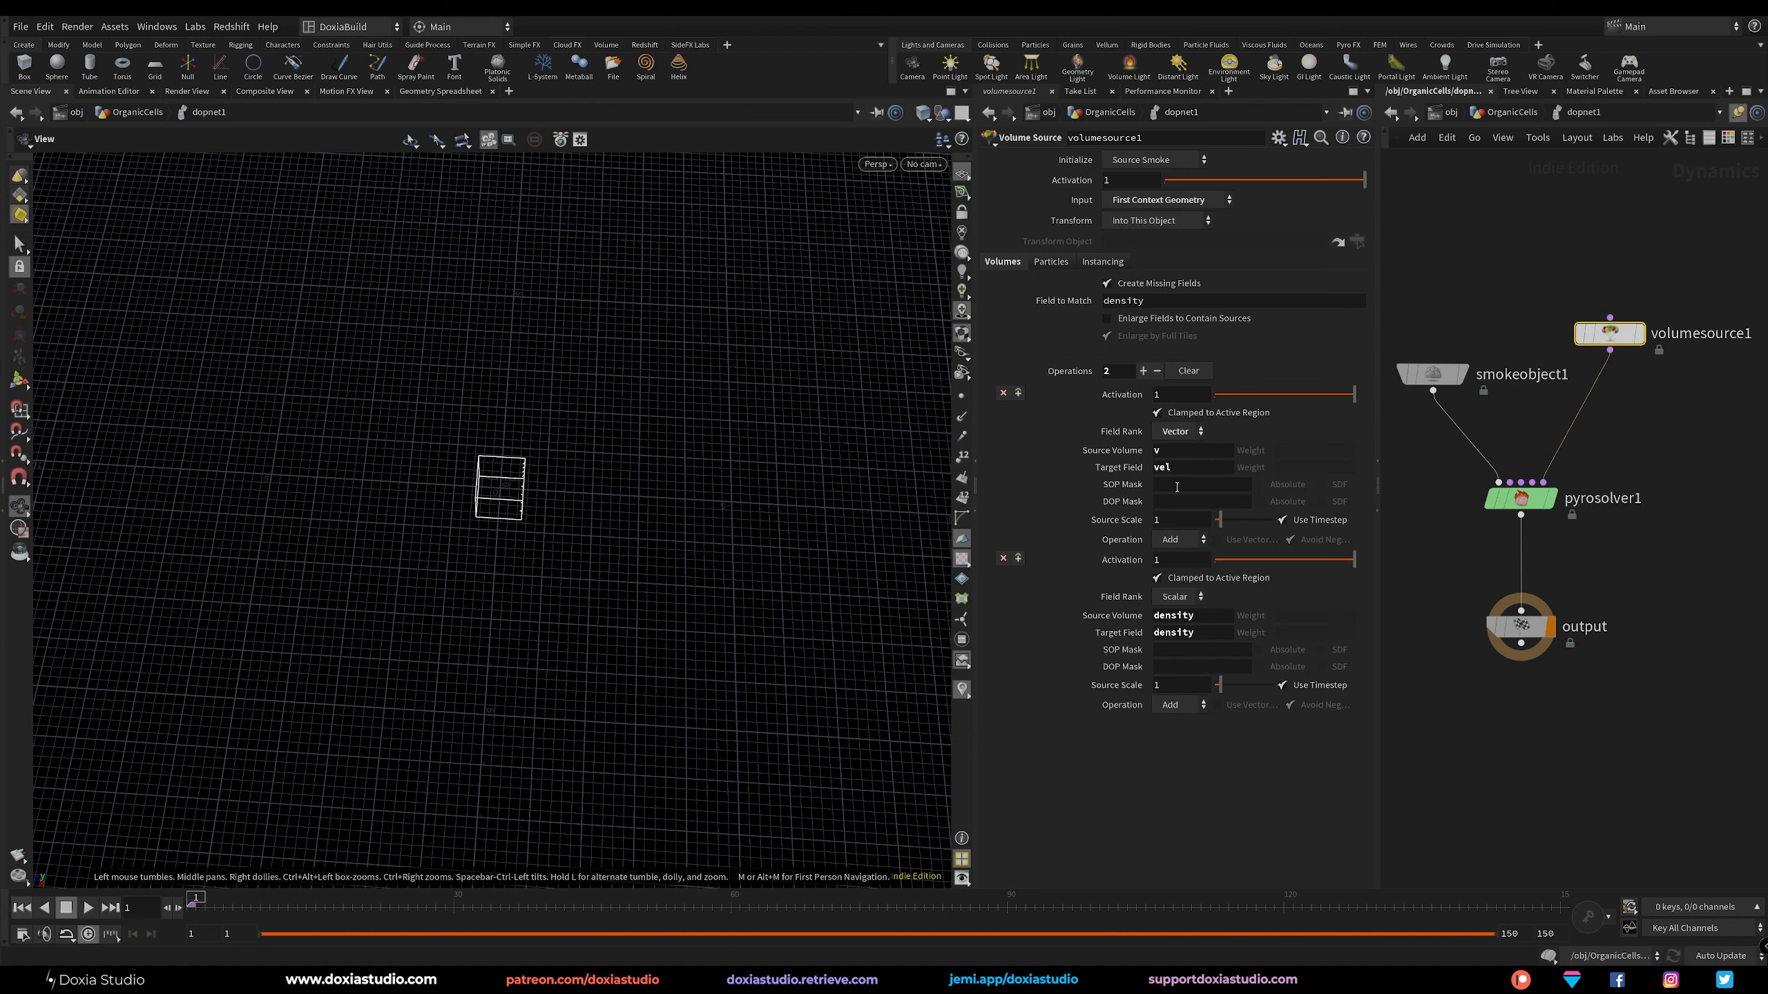
left_click(1434, 560)
Return to the OrganicCells network, display the Pyro Burst Source and scrub to frame 15 to examine how far its points spread.
key("u")
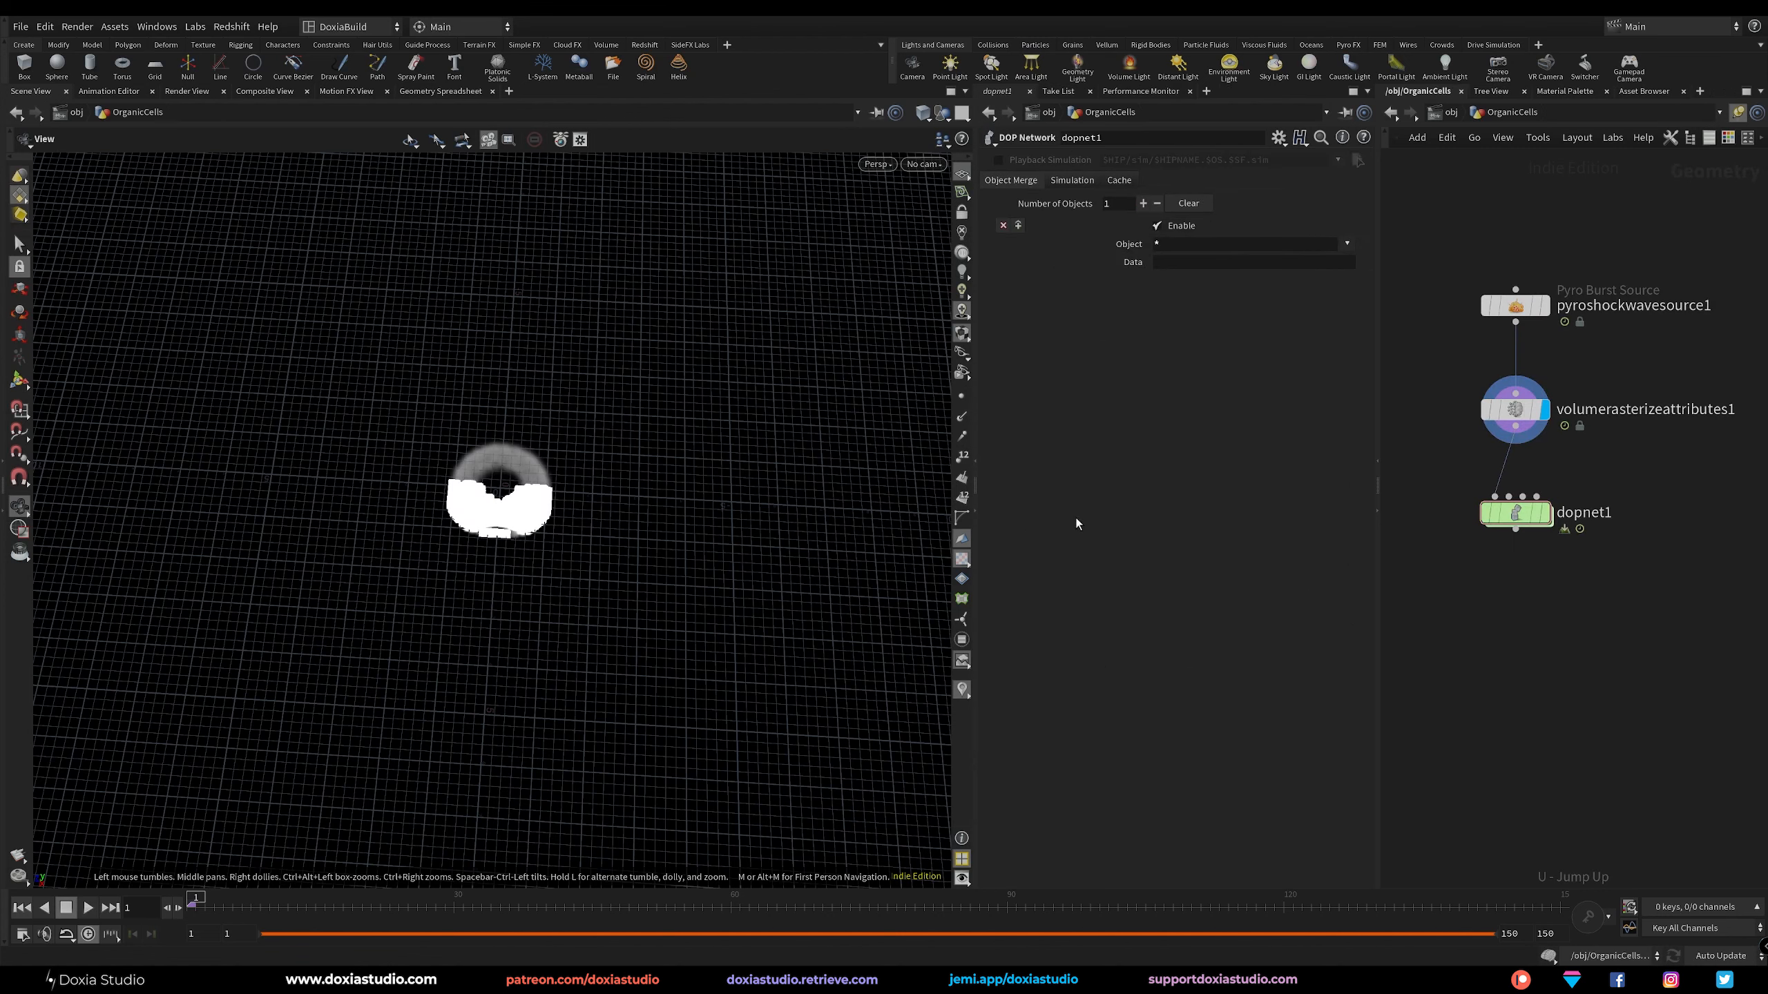
left_click(1543, 307)
left_click(1517, 306)
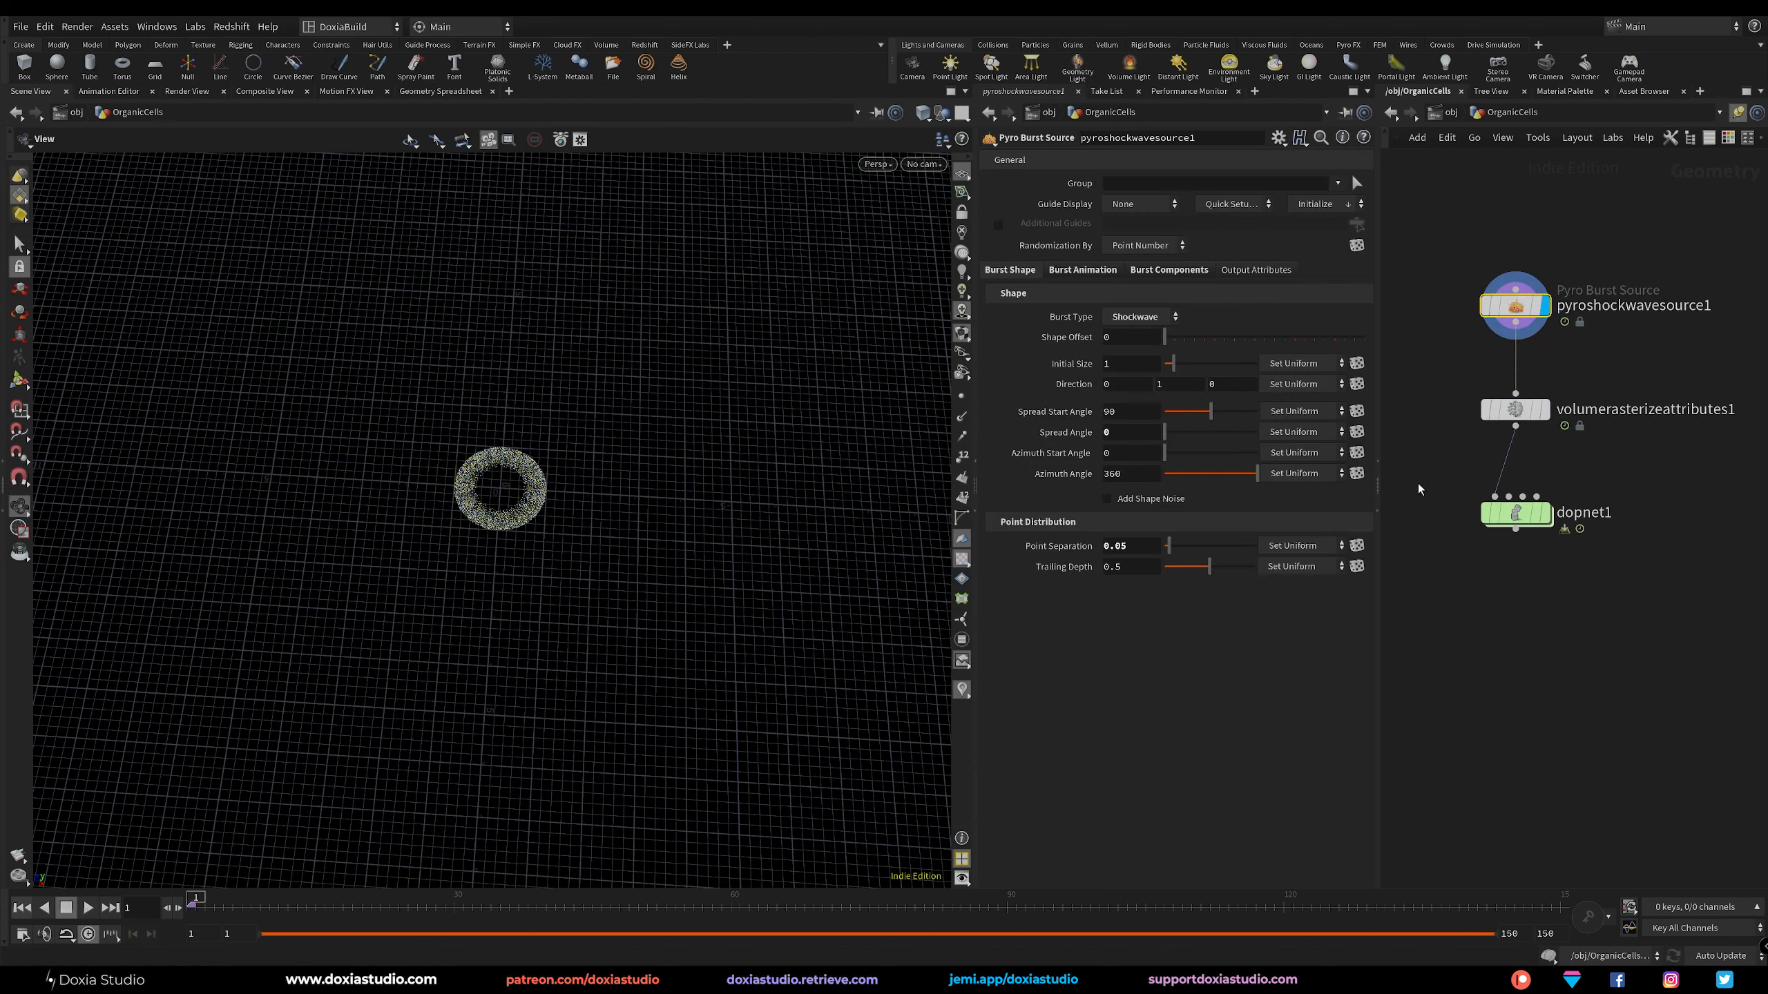
left_click_drag(747, 524, 683, 560)
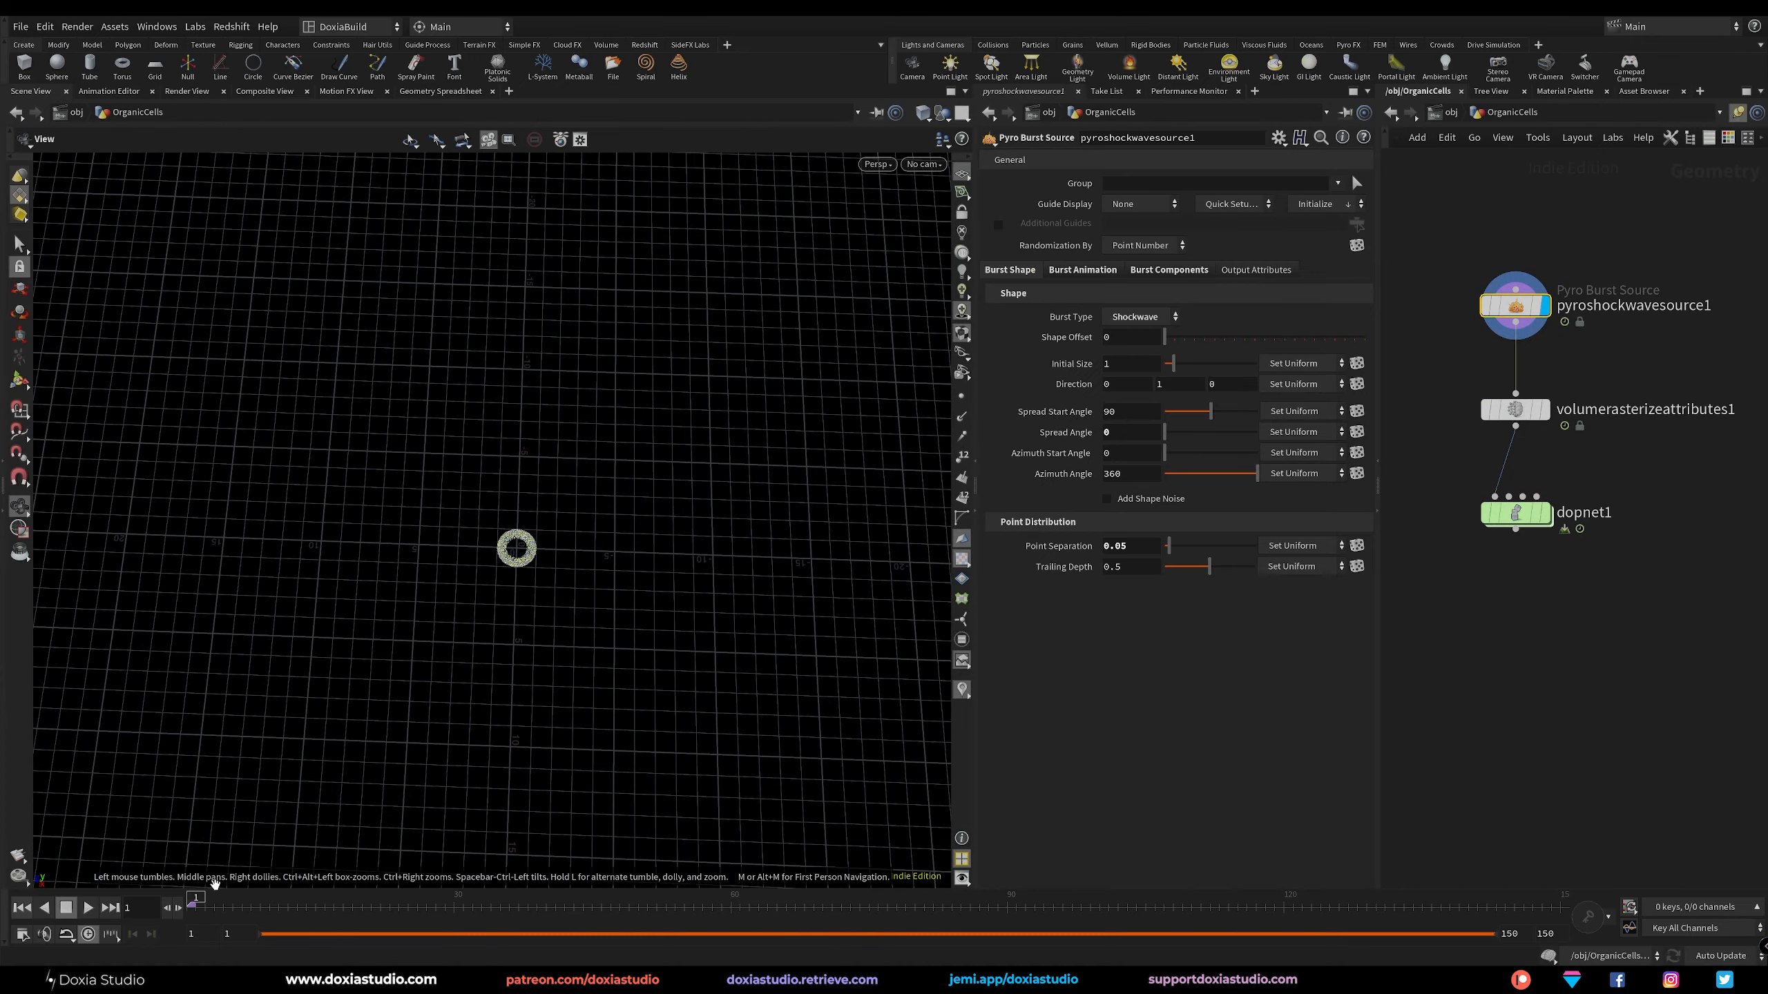
left_click(241, 901)
left_click_drag(242, 901, 315, 906)
scroll(623, 553, "up", 3)
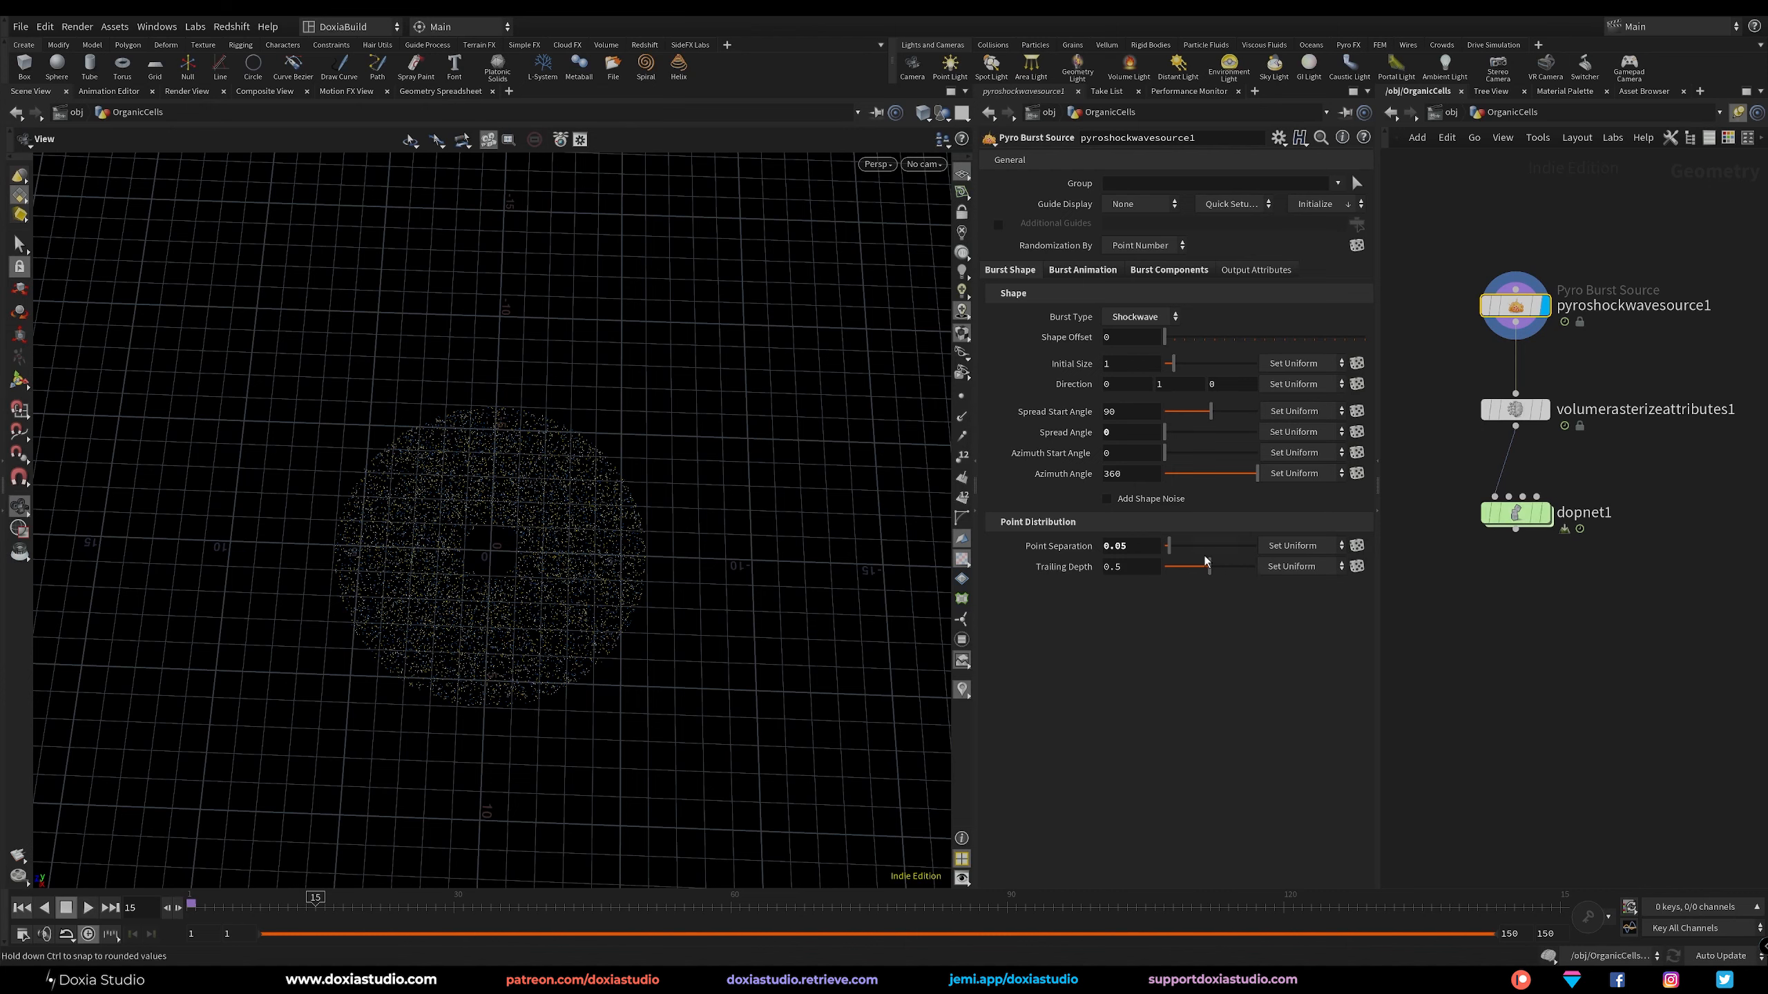
left_click_drag(578, 634, 556, 598)
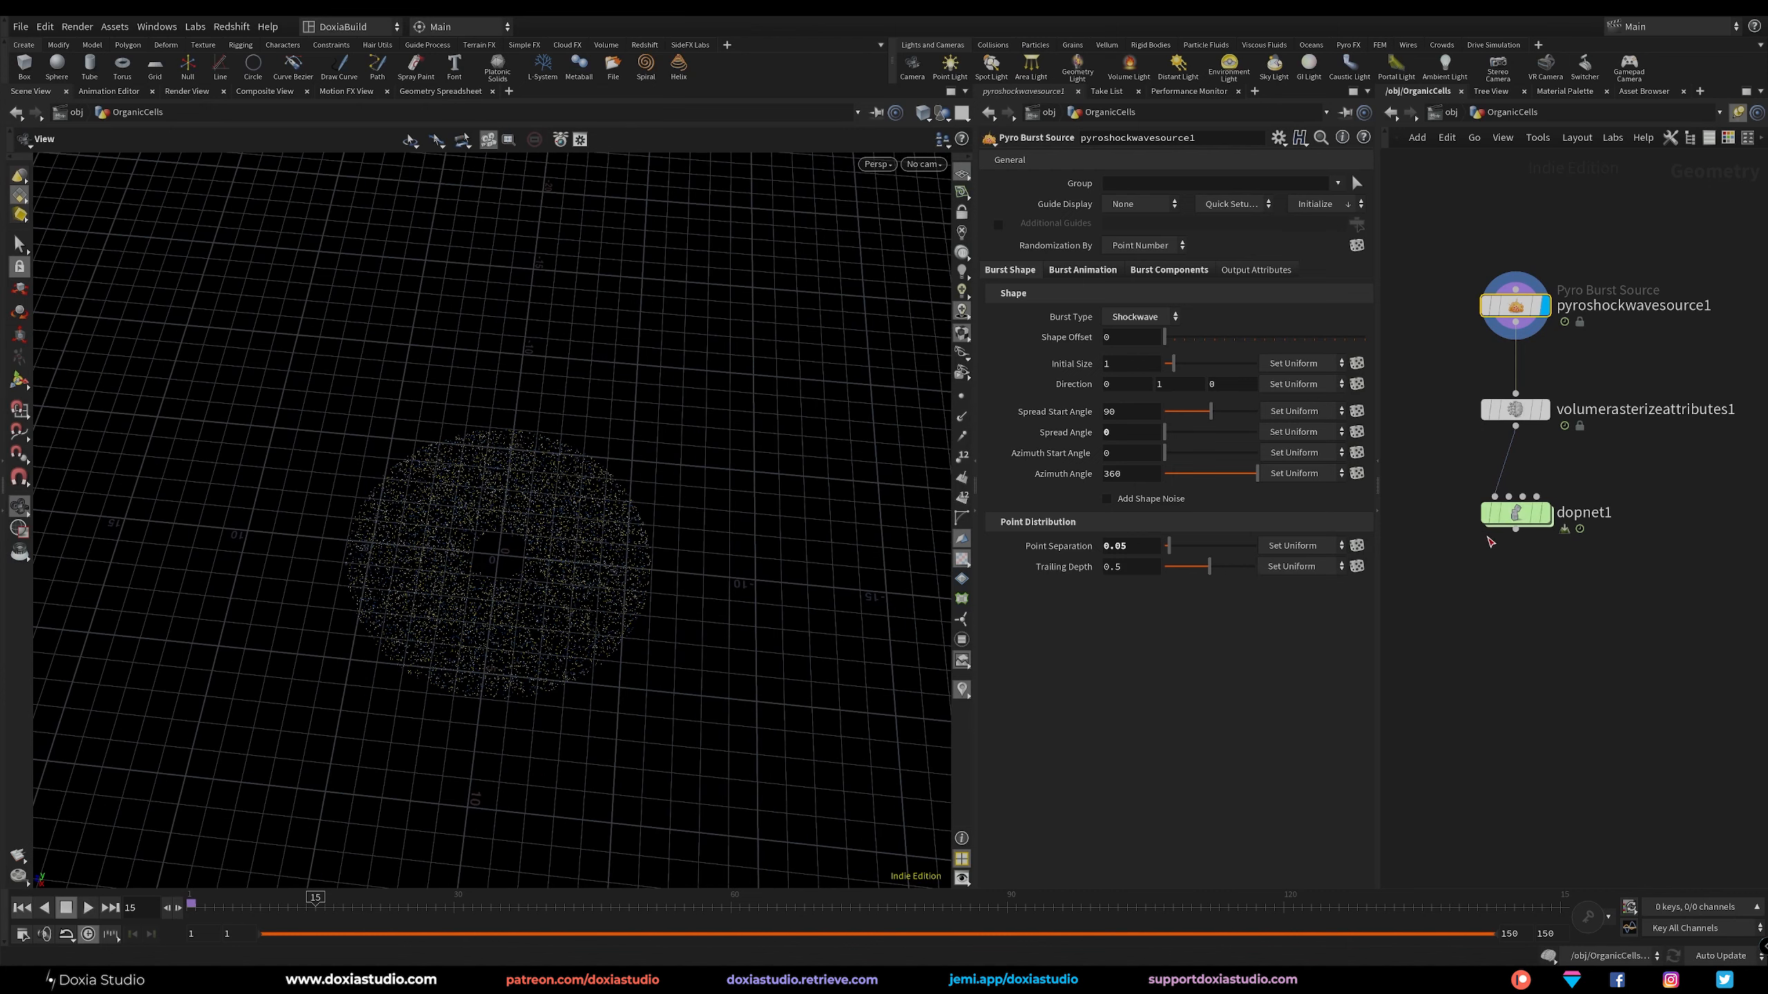
Open the DOP network and set the Smoke Object's size to 20 in X and 20 in Z.
left_click(1517, 515)
double_click(1517, 515)
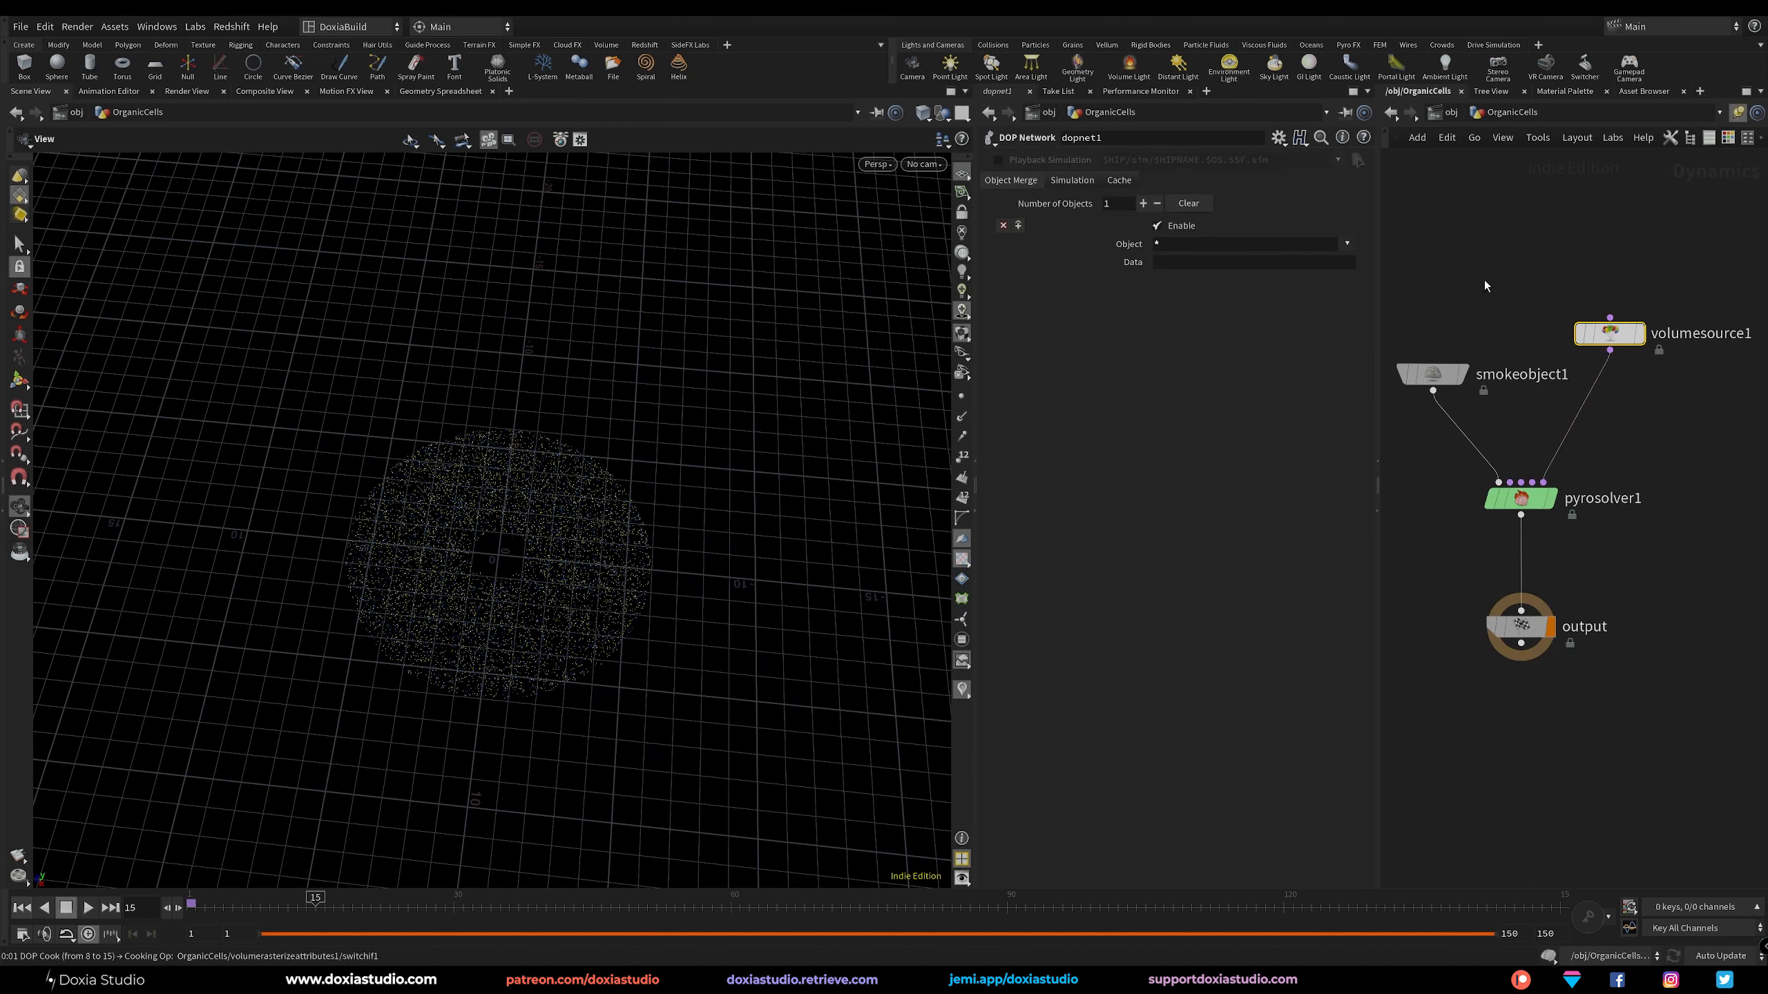
left_click(1432, 375)
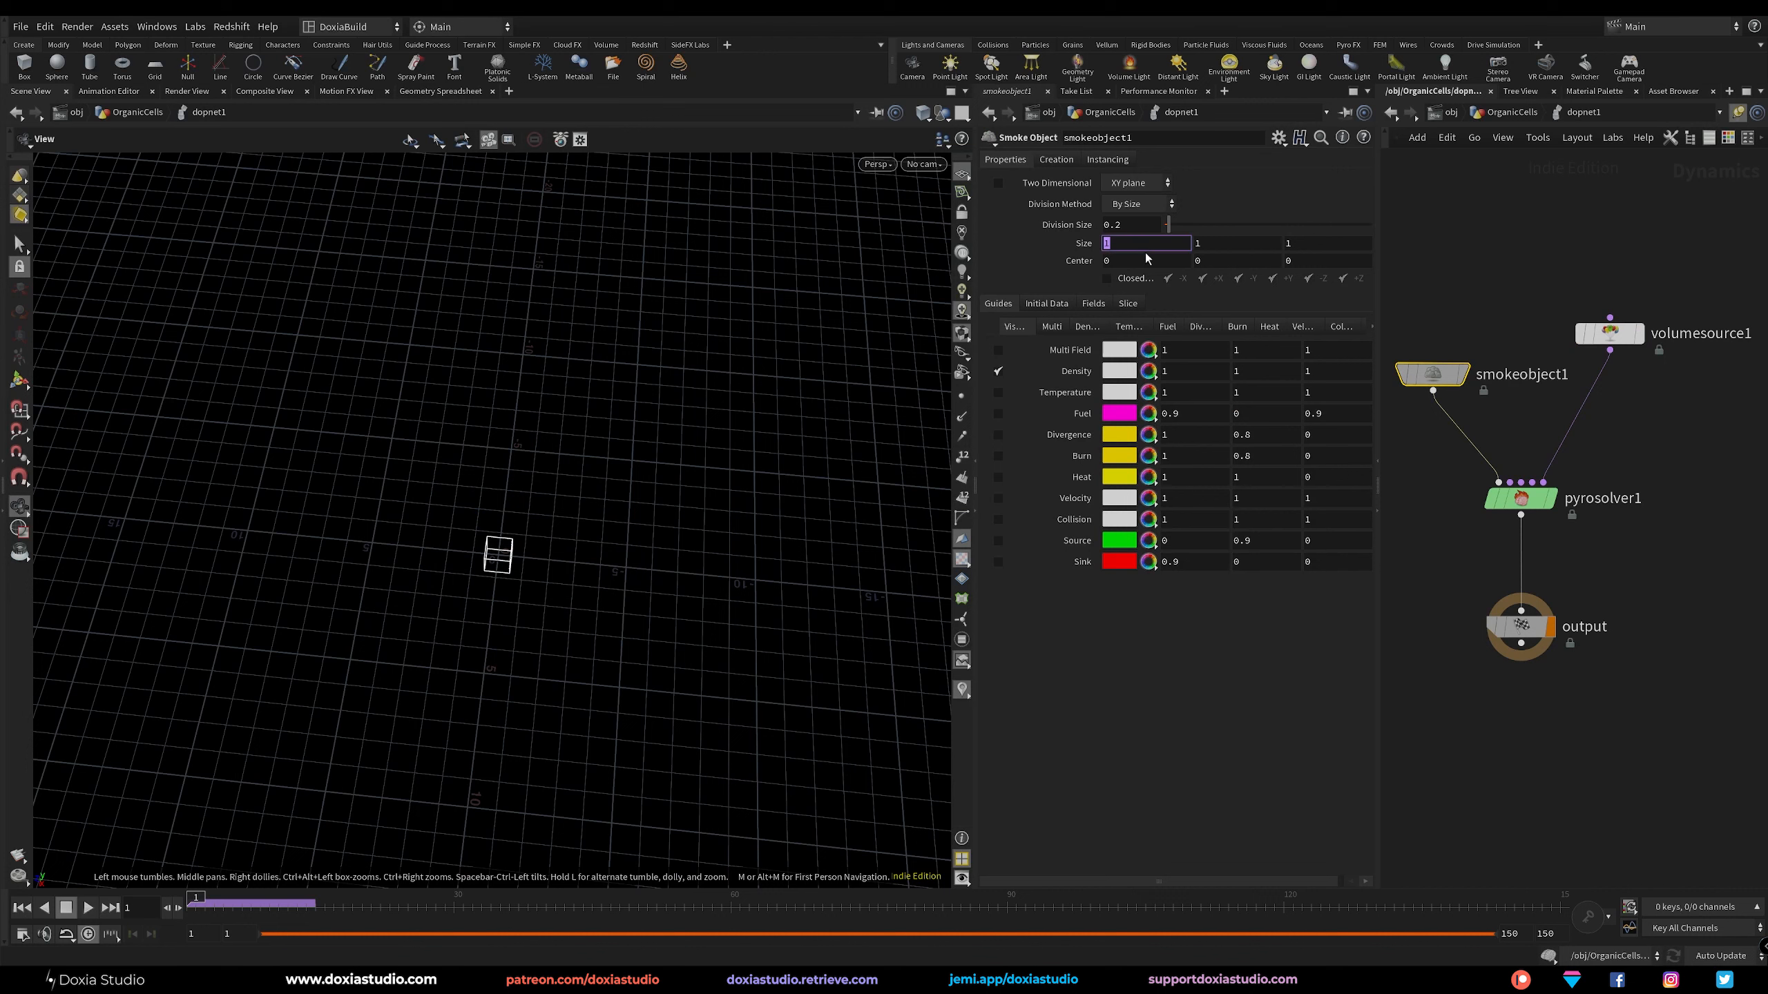
key("Return")
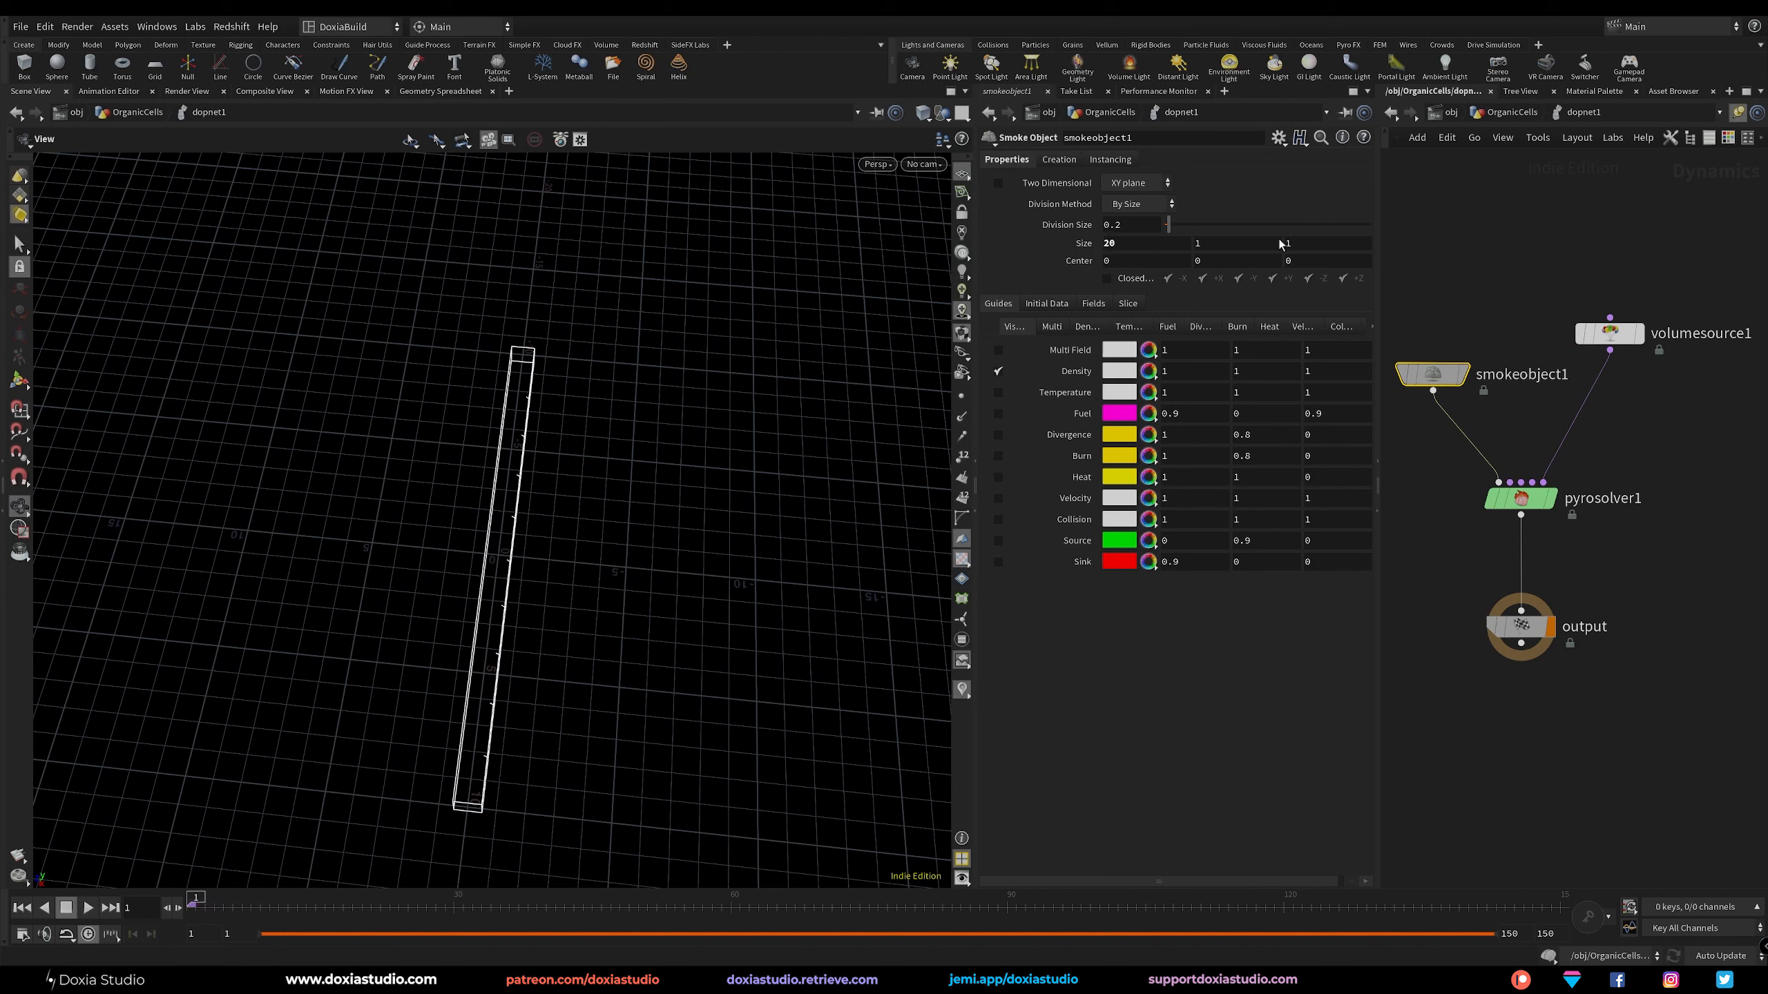
type("20")
key("Return")
left_click(1197, 244)
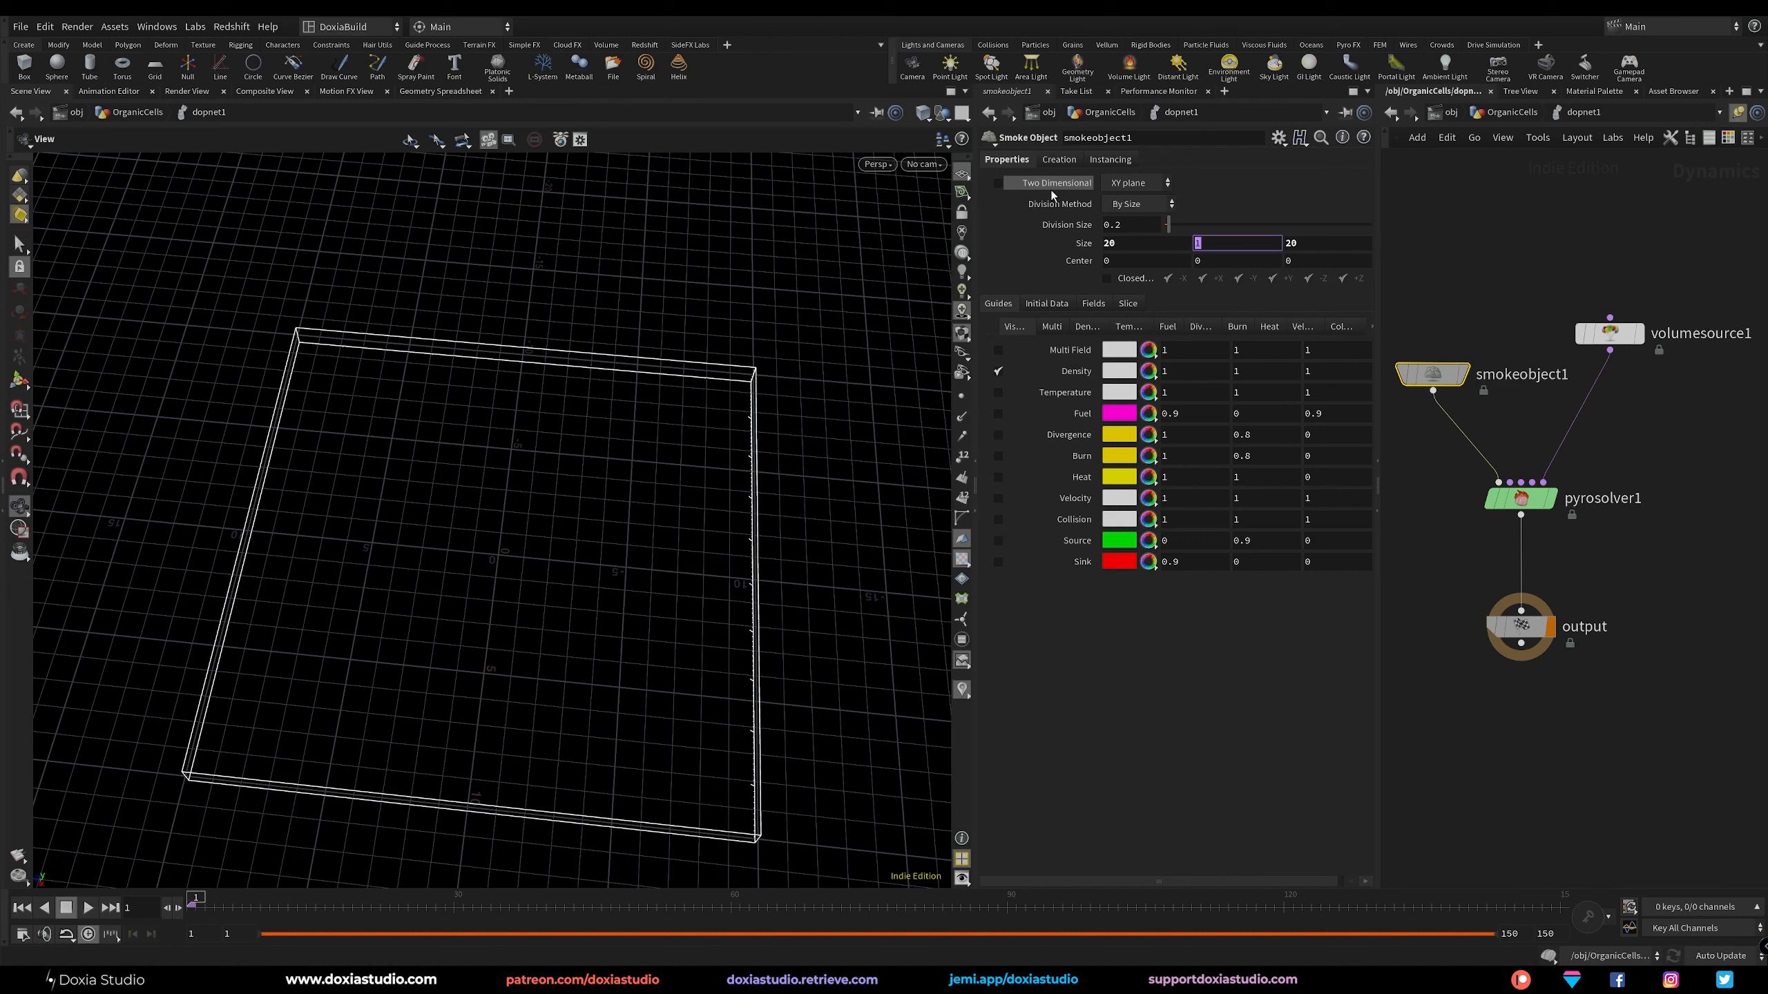
Make the Smoke Object two-dimensional on the ZX plane.
left_click(997, 183)
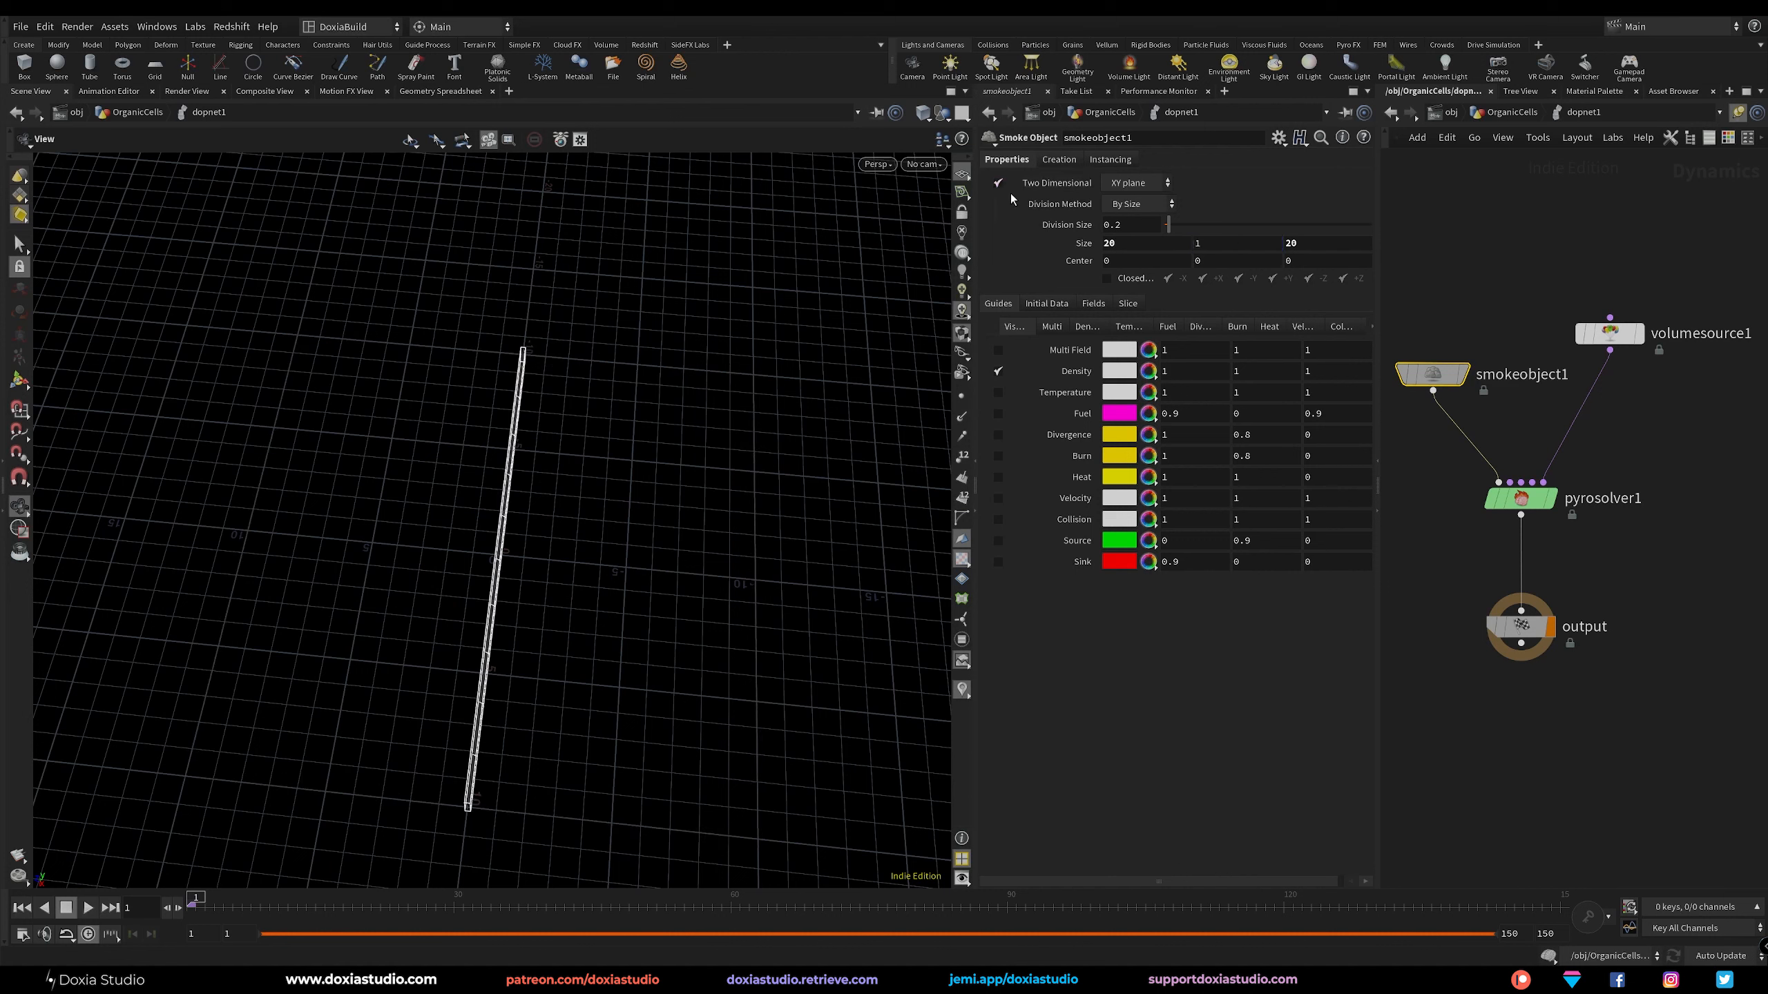
left_click(1136, 183)
left_click(1143, 234)
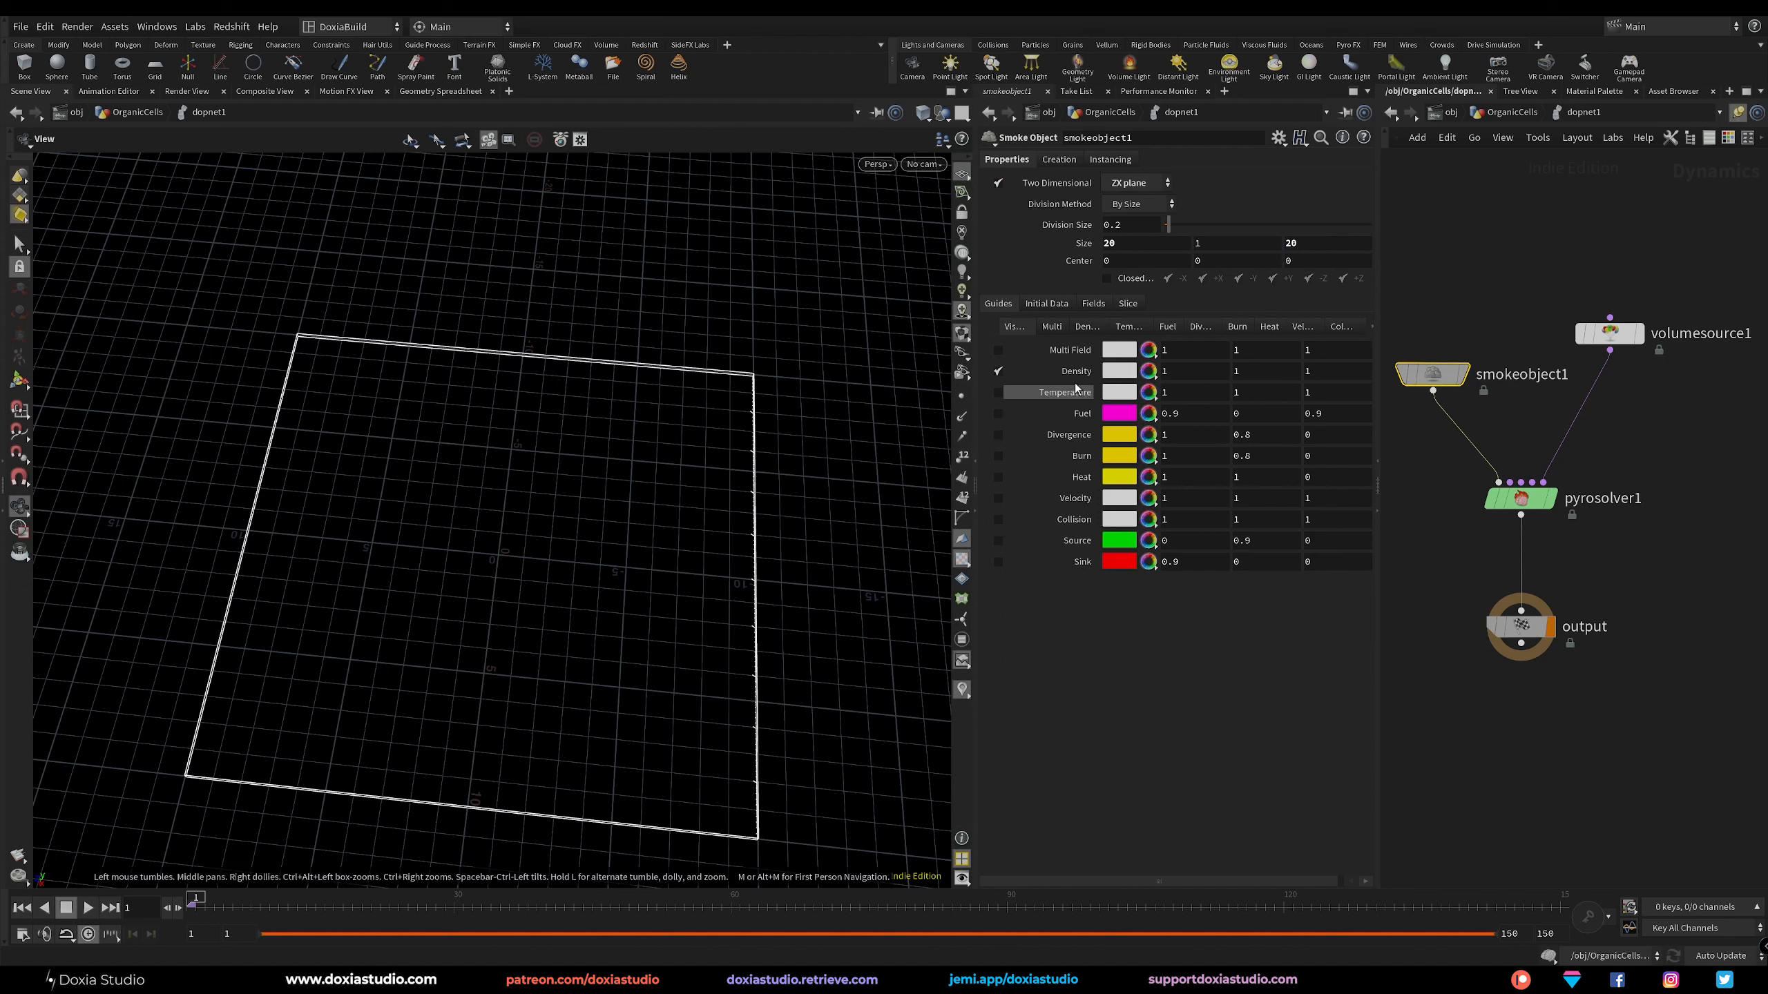
Play the simulation to check how the smoke density evolves, then stop and return to the first frame.
left_click(1449, 683)
left_click(87, 908)
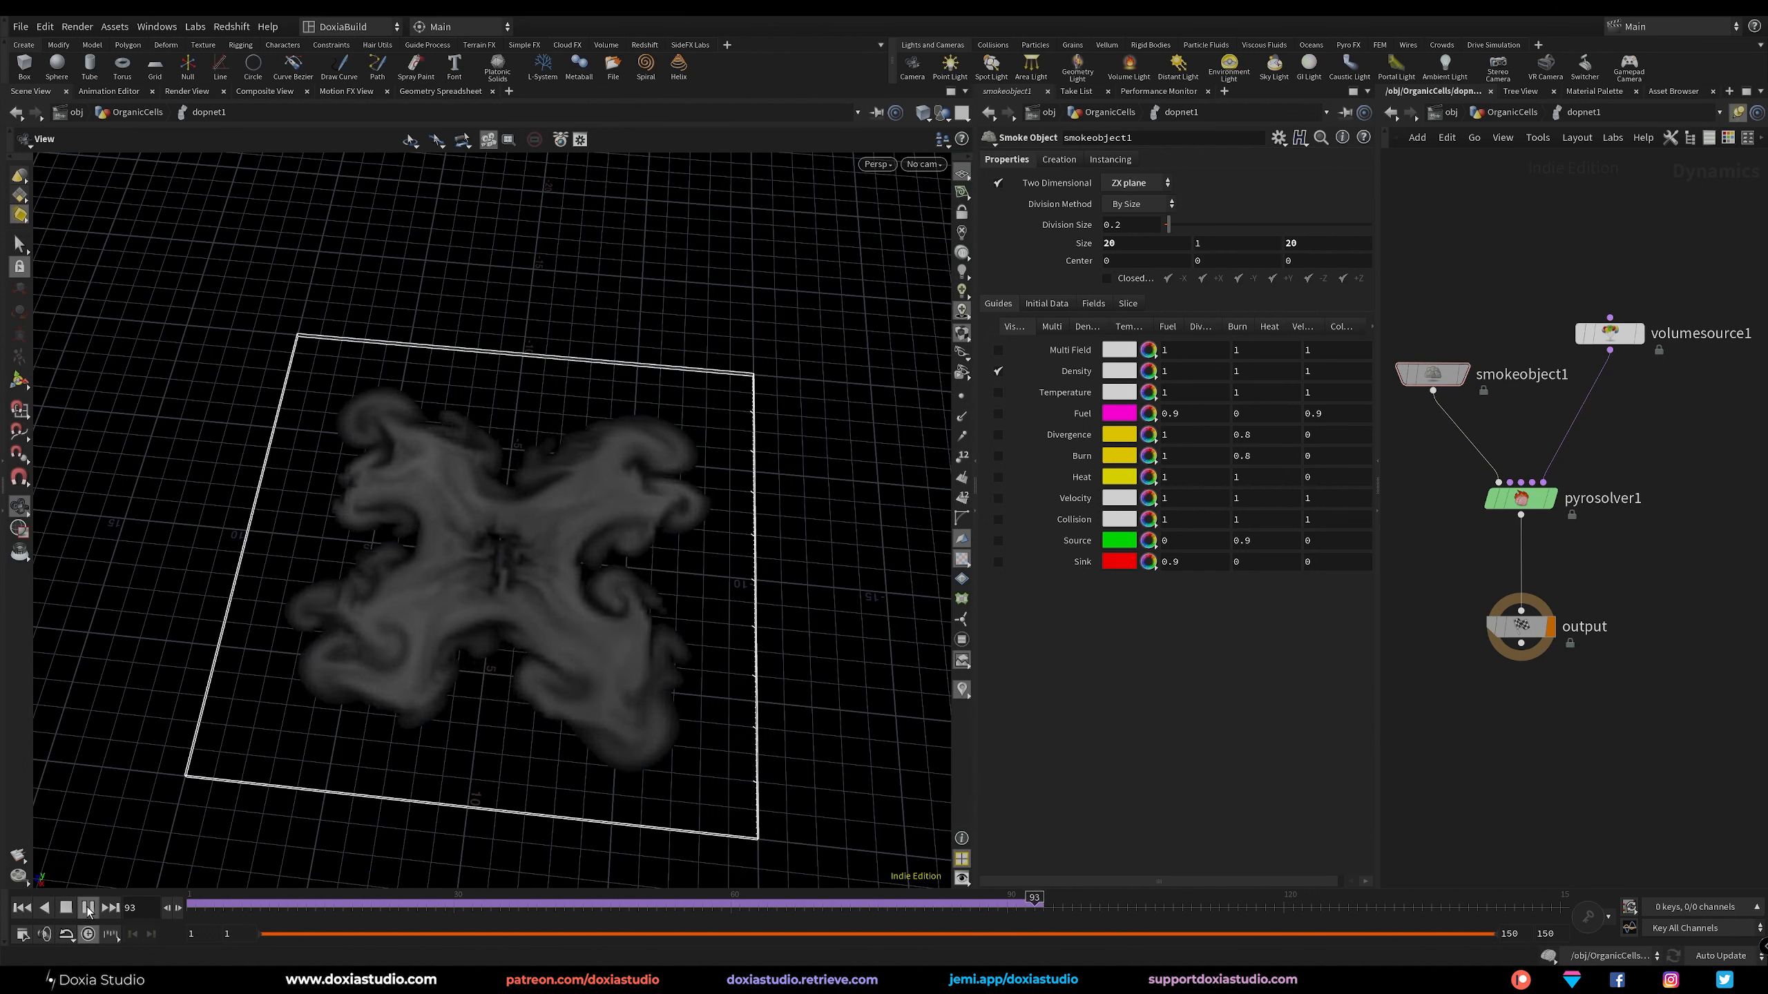
left_click(88, 910)
left_click_drag(282, 902, 189, 903)
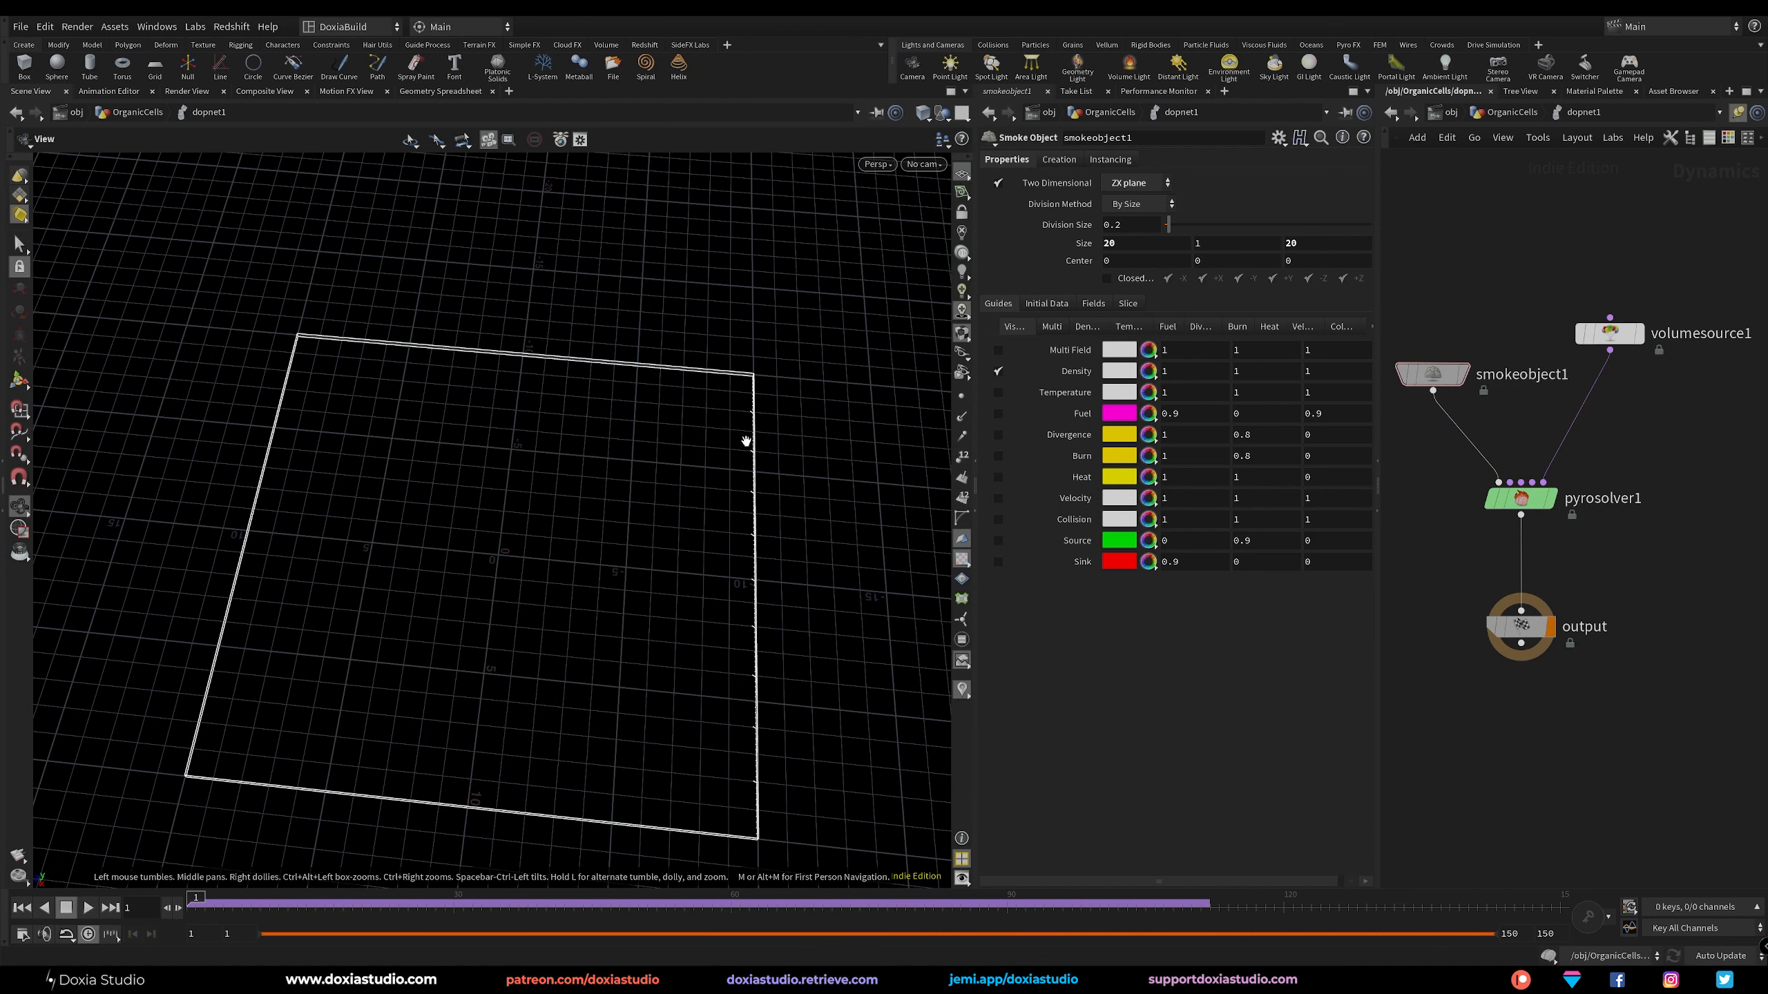
Replace the Smoke Object's density guide with the velocity guide, go to frame 16 and widen the parameter area.
left_click(997, 370)
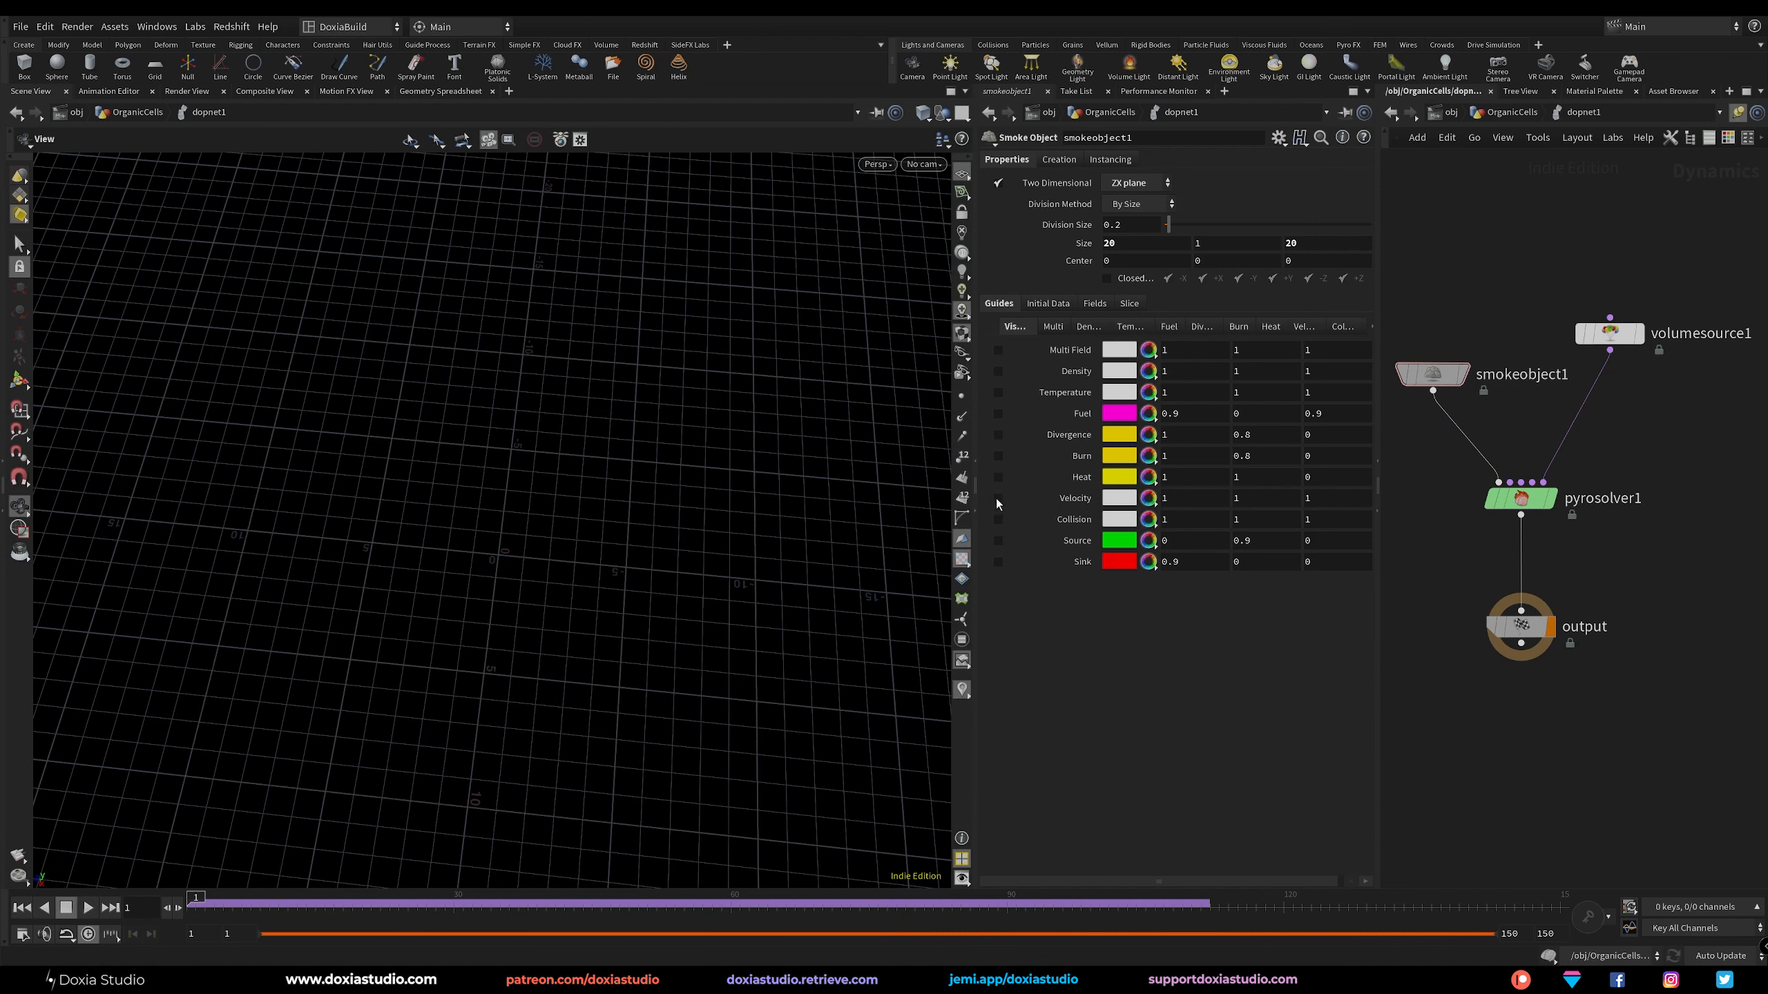
left_click(325, 902)
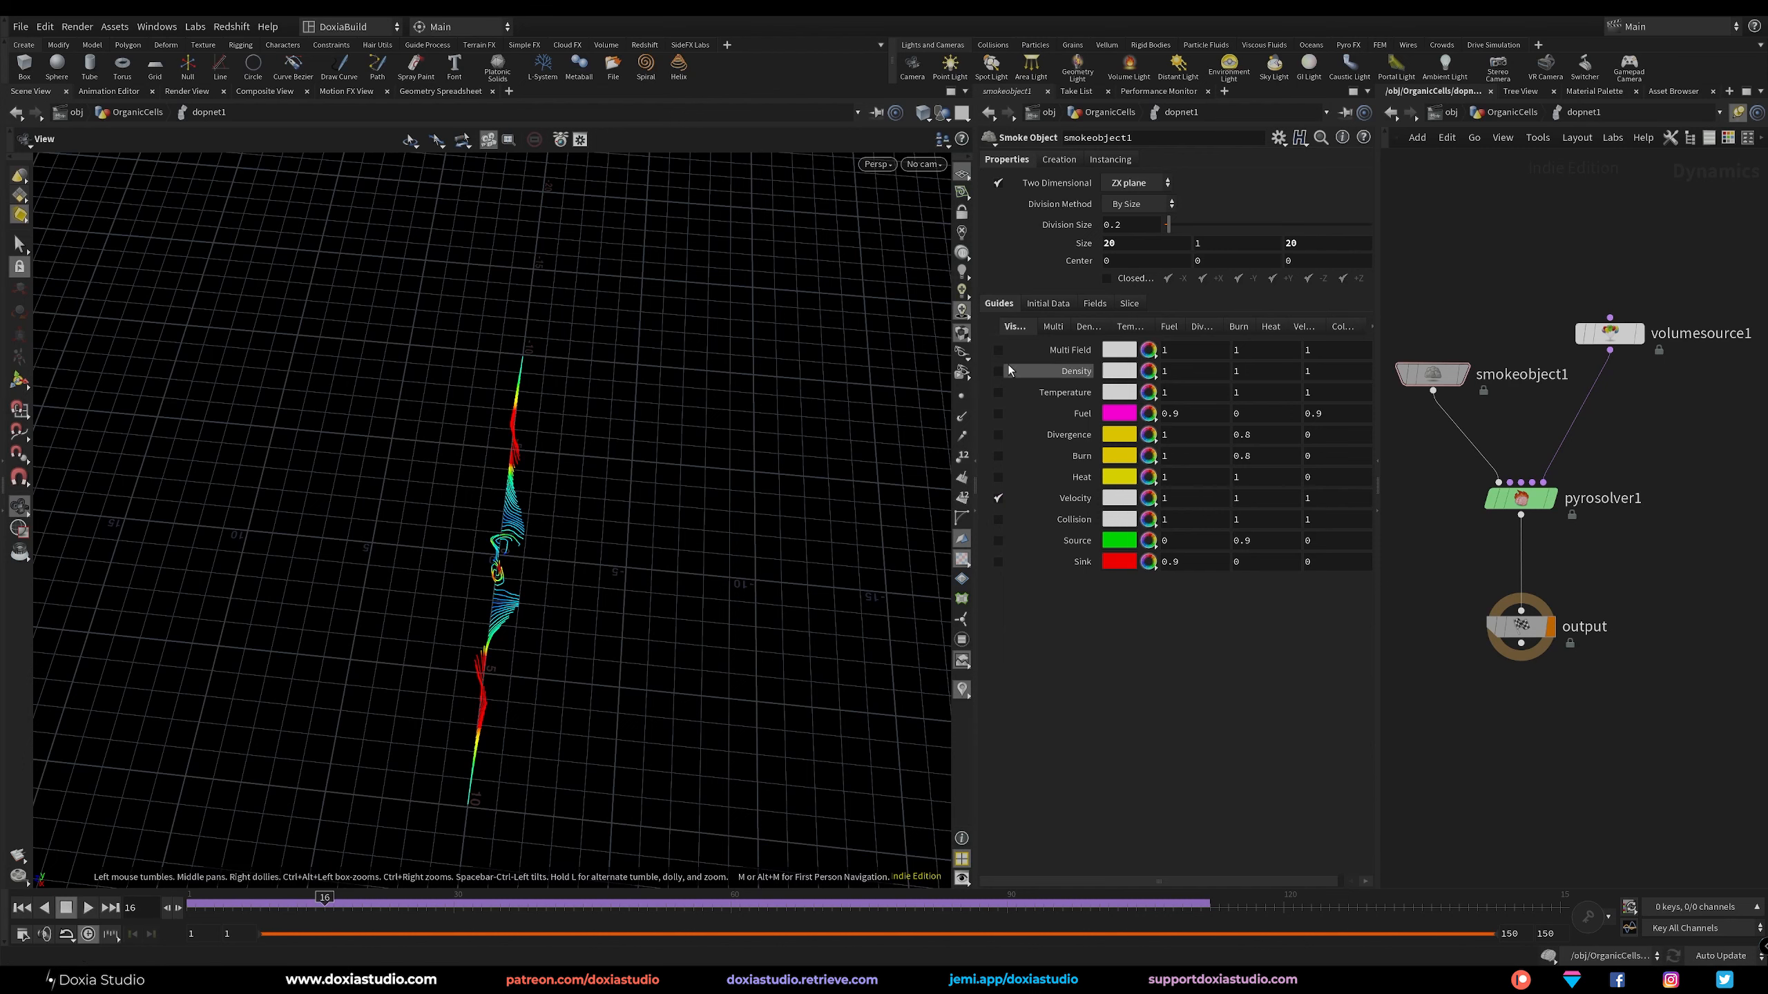
left_click_drag(973, 371, 690, 387)
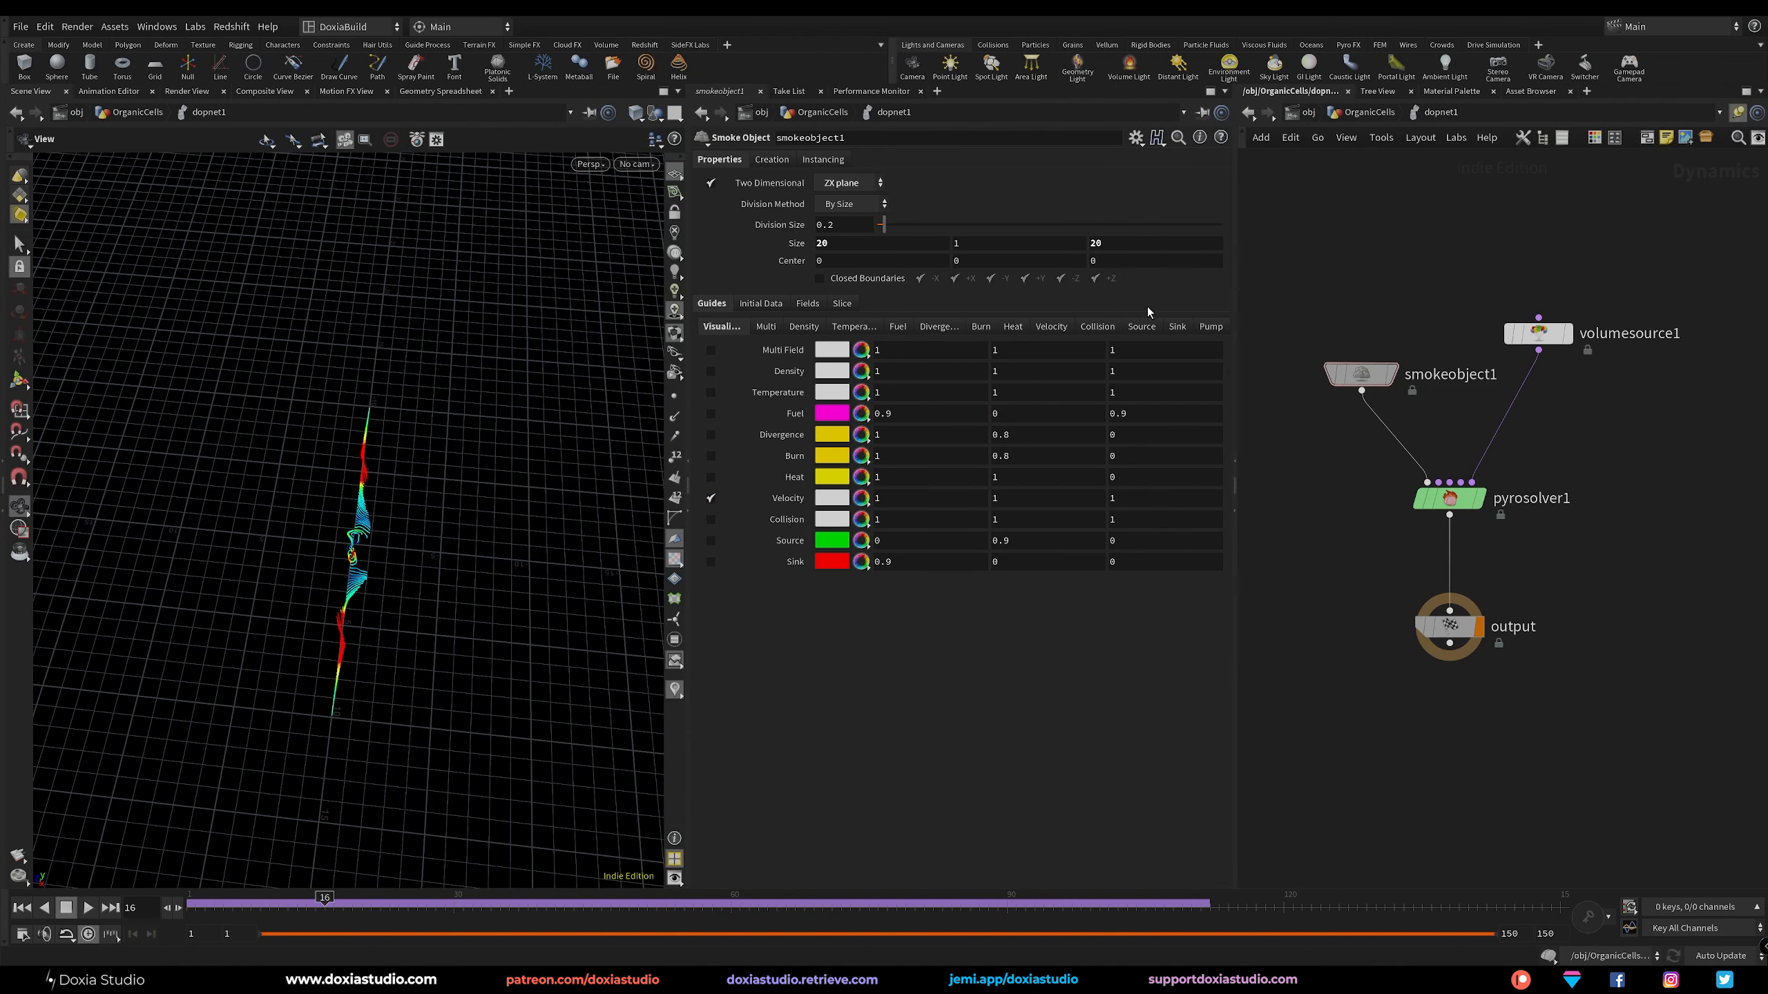
Set the velocity guide's plane orientation to ZX Plane and examine the streamers up close.
left_click(1052, 327)
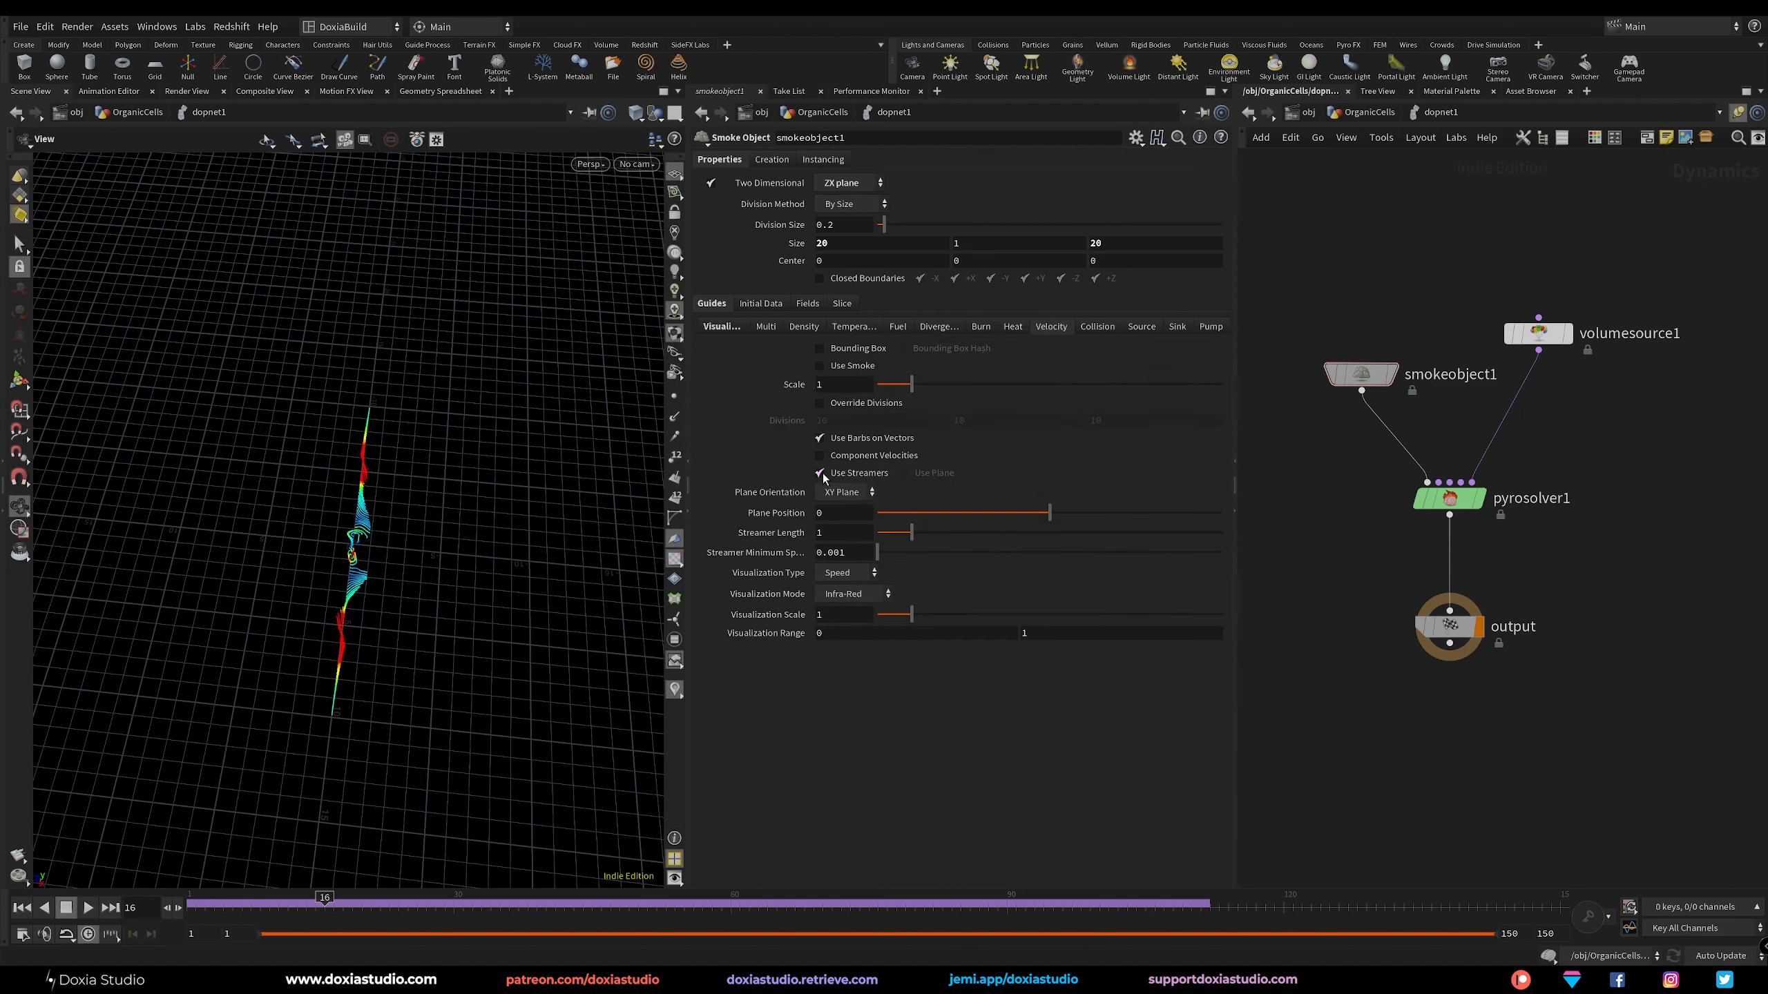
left_click(851, 494)
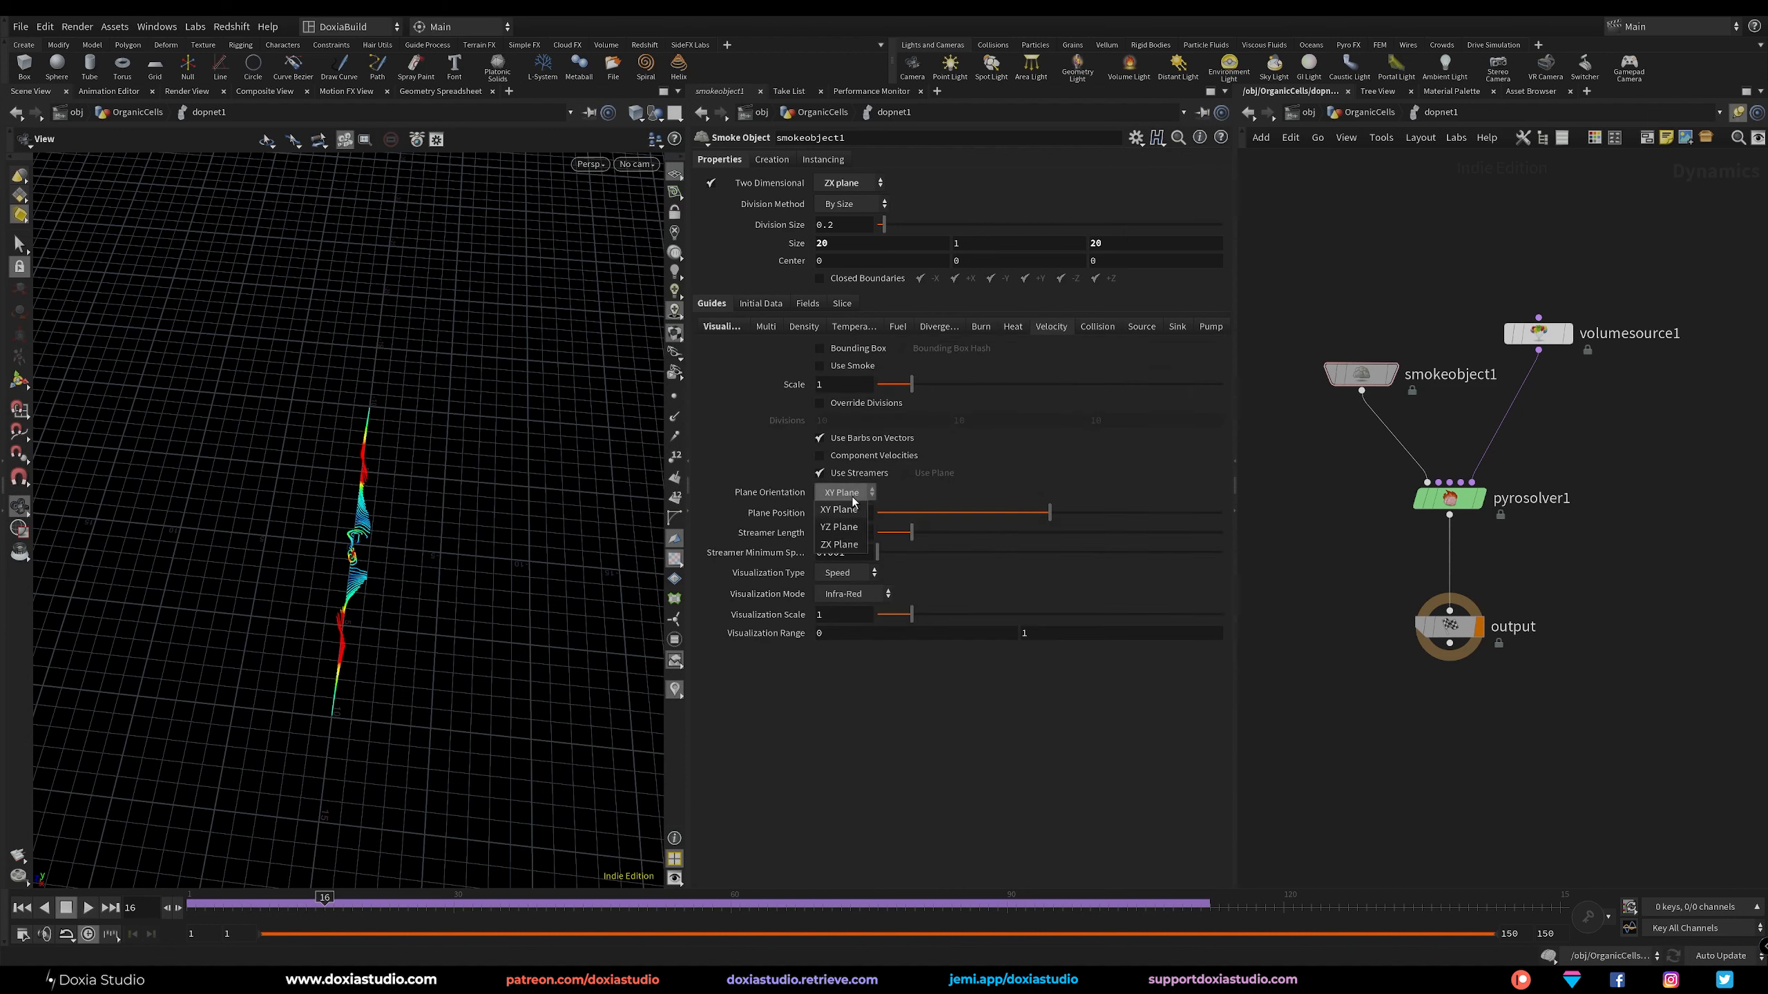
left_click(852, 547)
left_click_drag(353, 586, 631, 485)
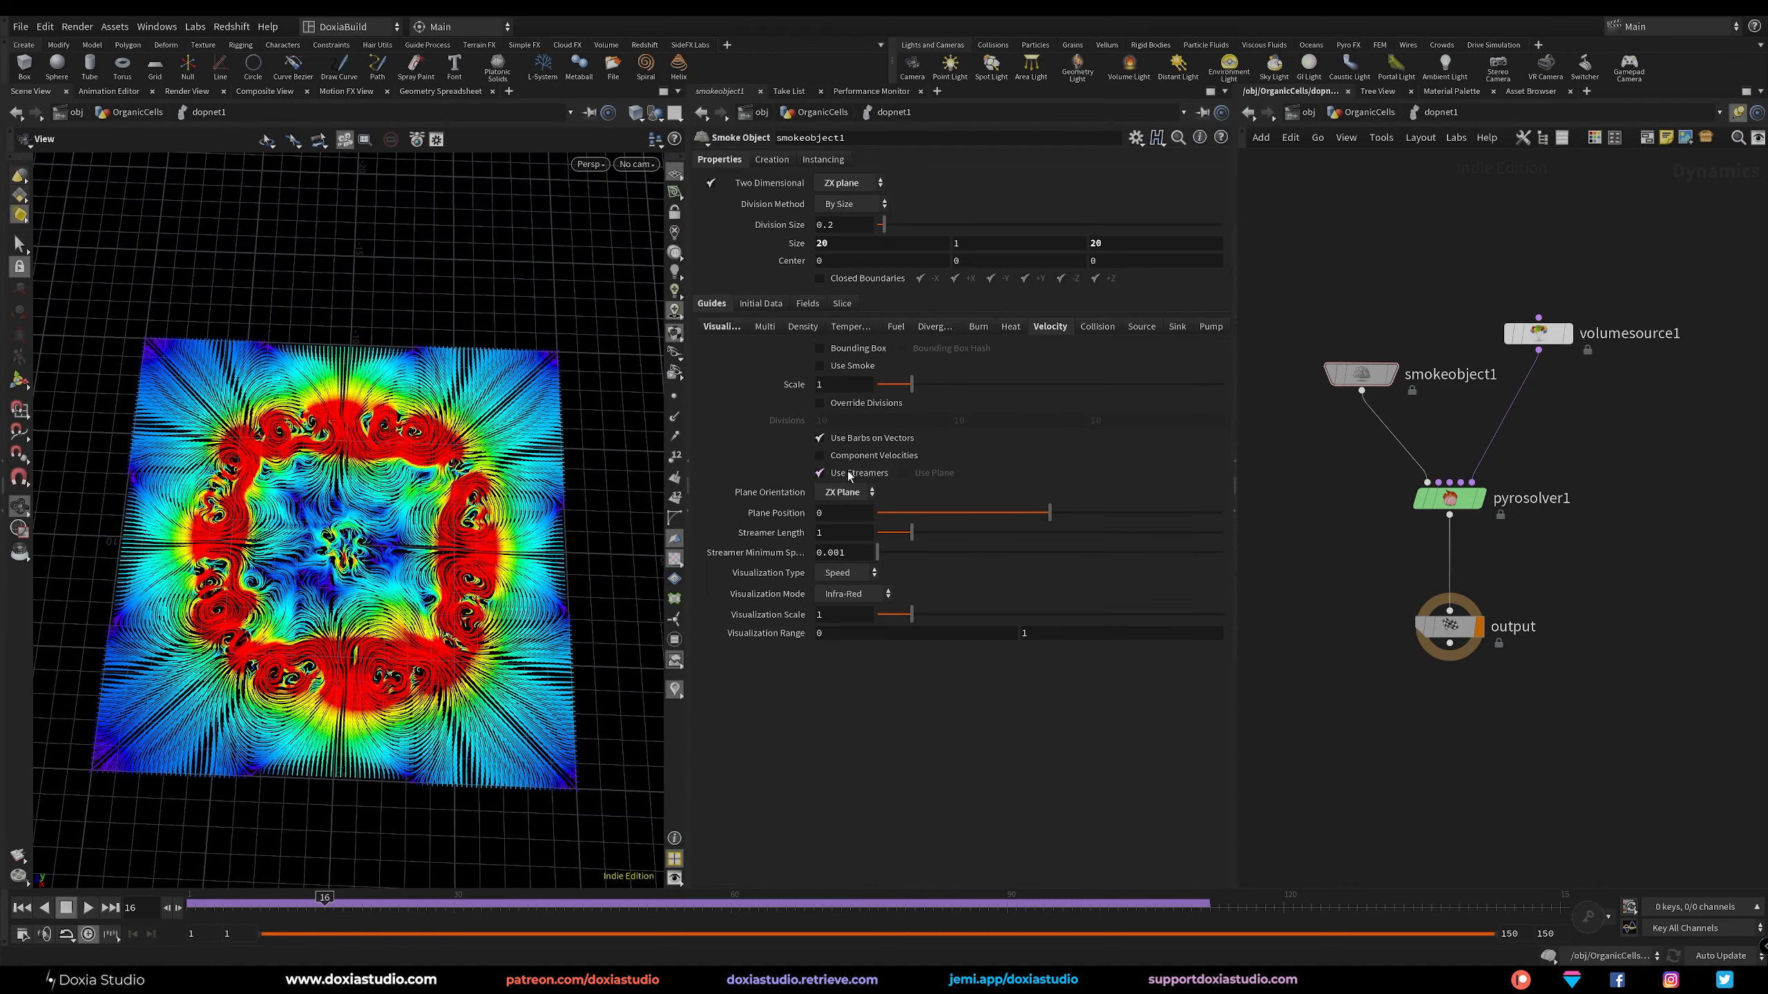
scroll(575, 586, "up", 10)
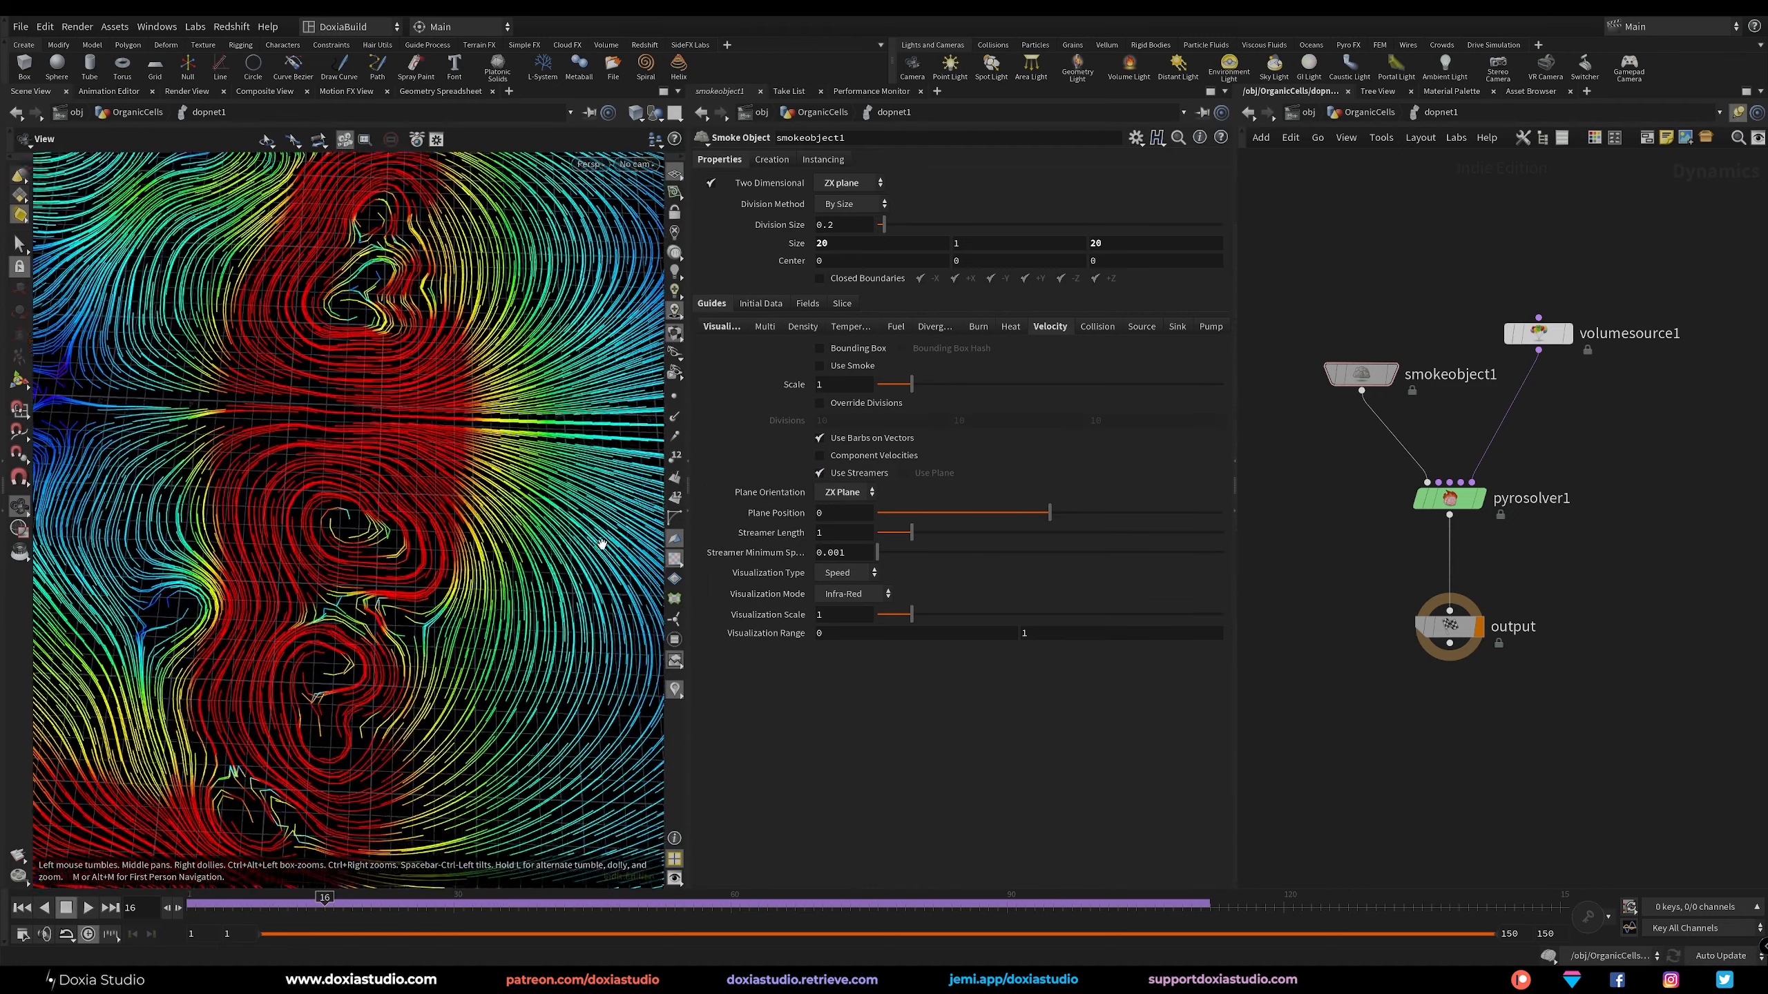
scroll(531, 552, "down", 10)
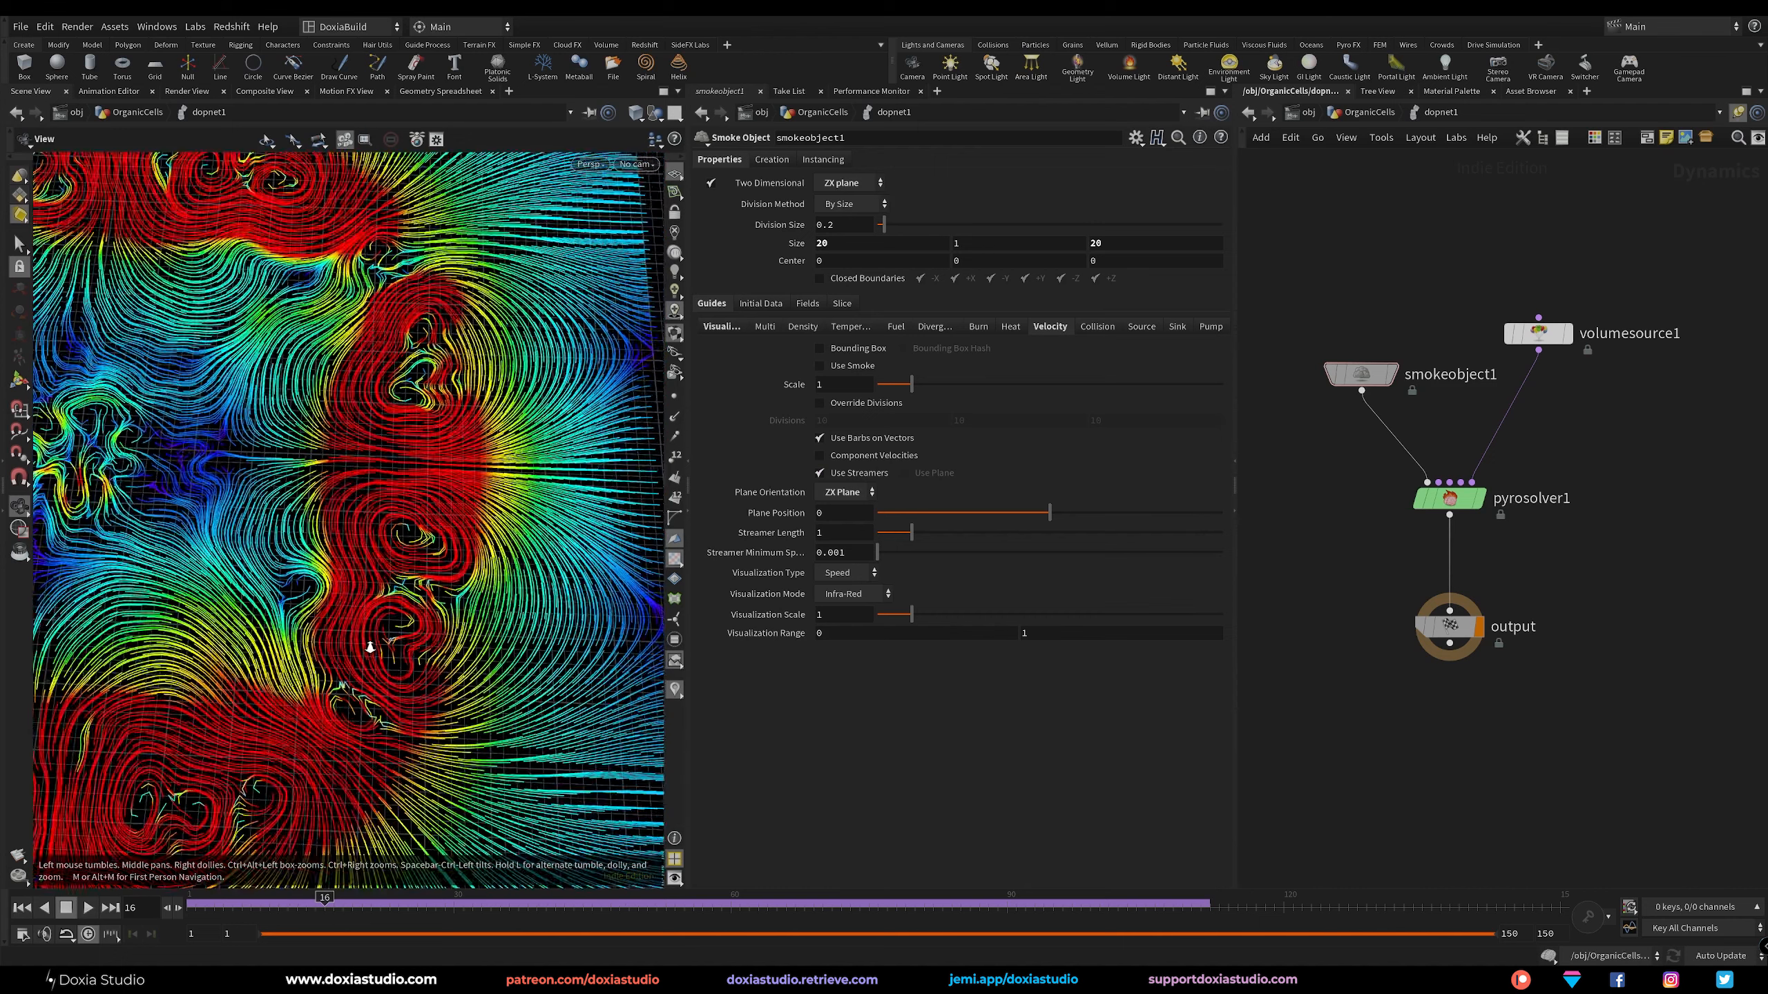
Turn off Use Streamers for the velocity guide and turn on Use Plane to view velocity as a coloured plane.
left_click(820, 473)
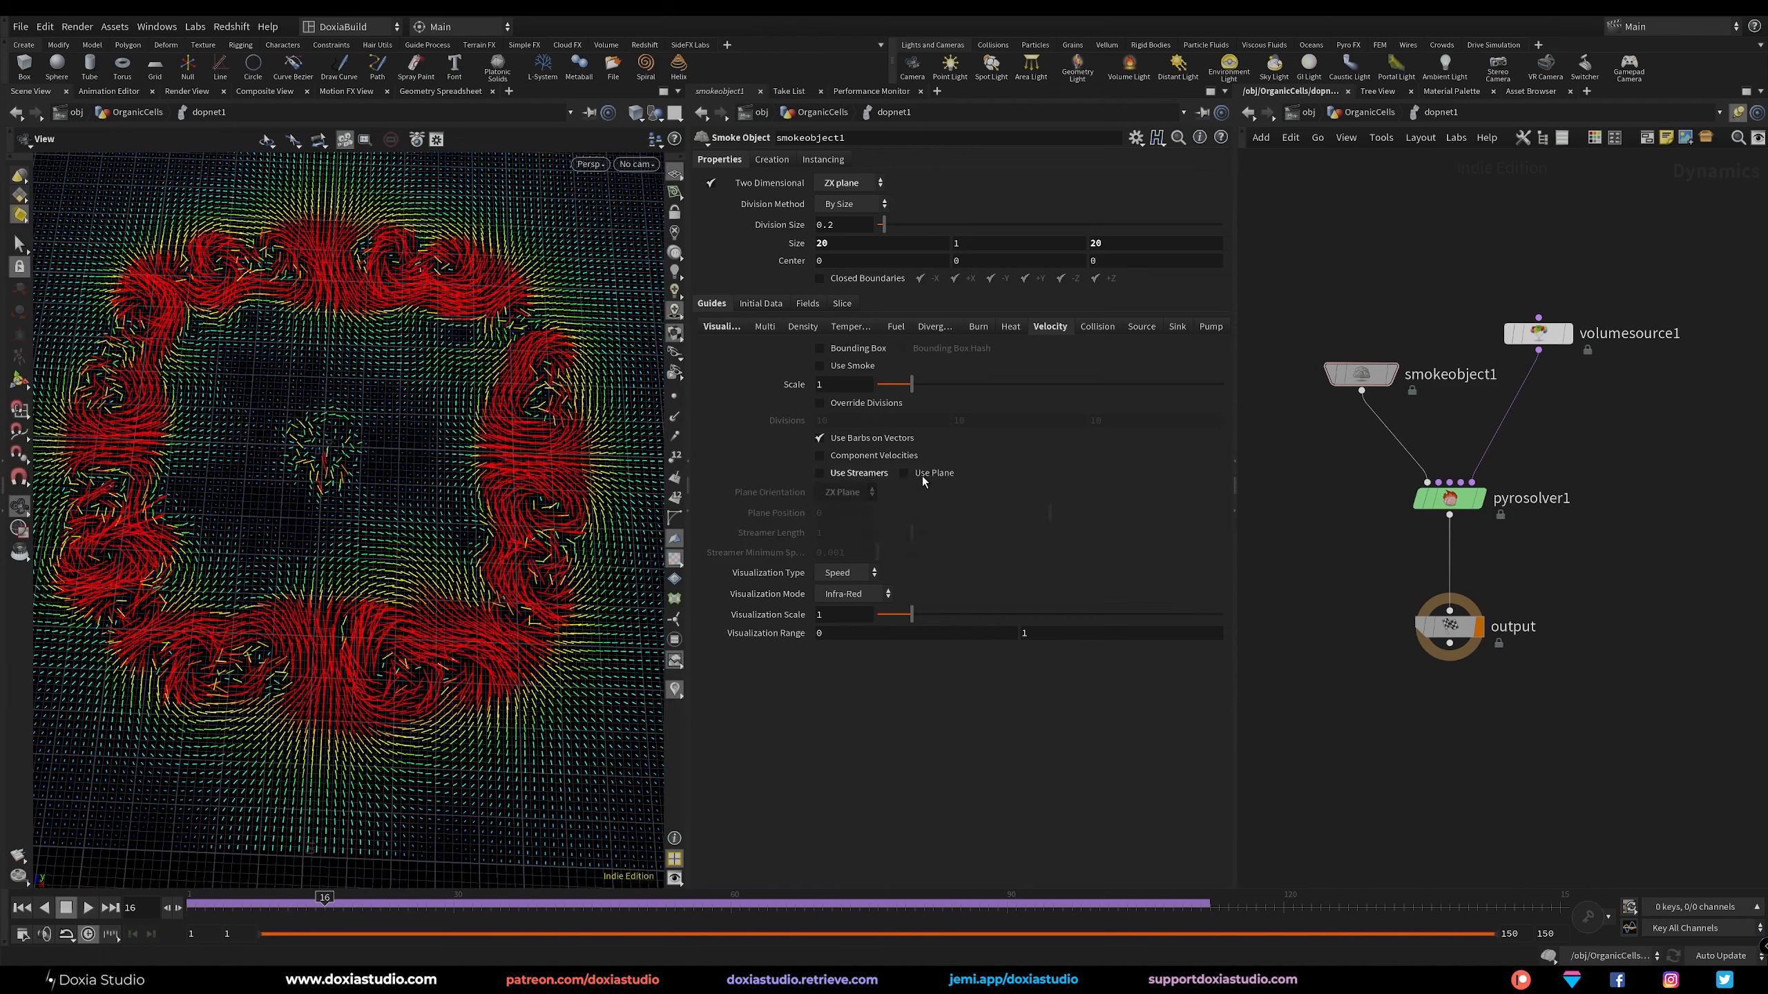
left_click(903, 473)
scroll(503, 518, "down", 4)
left_click_drag(480, 571, 537, 524)
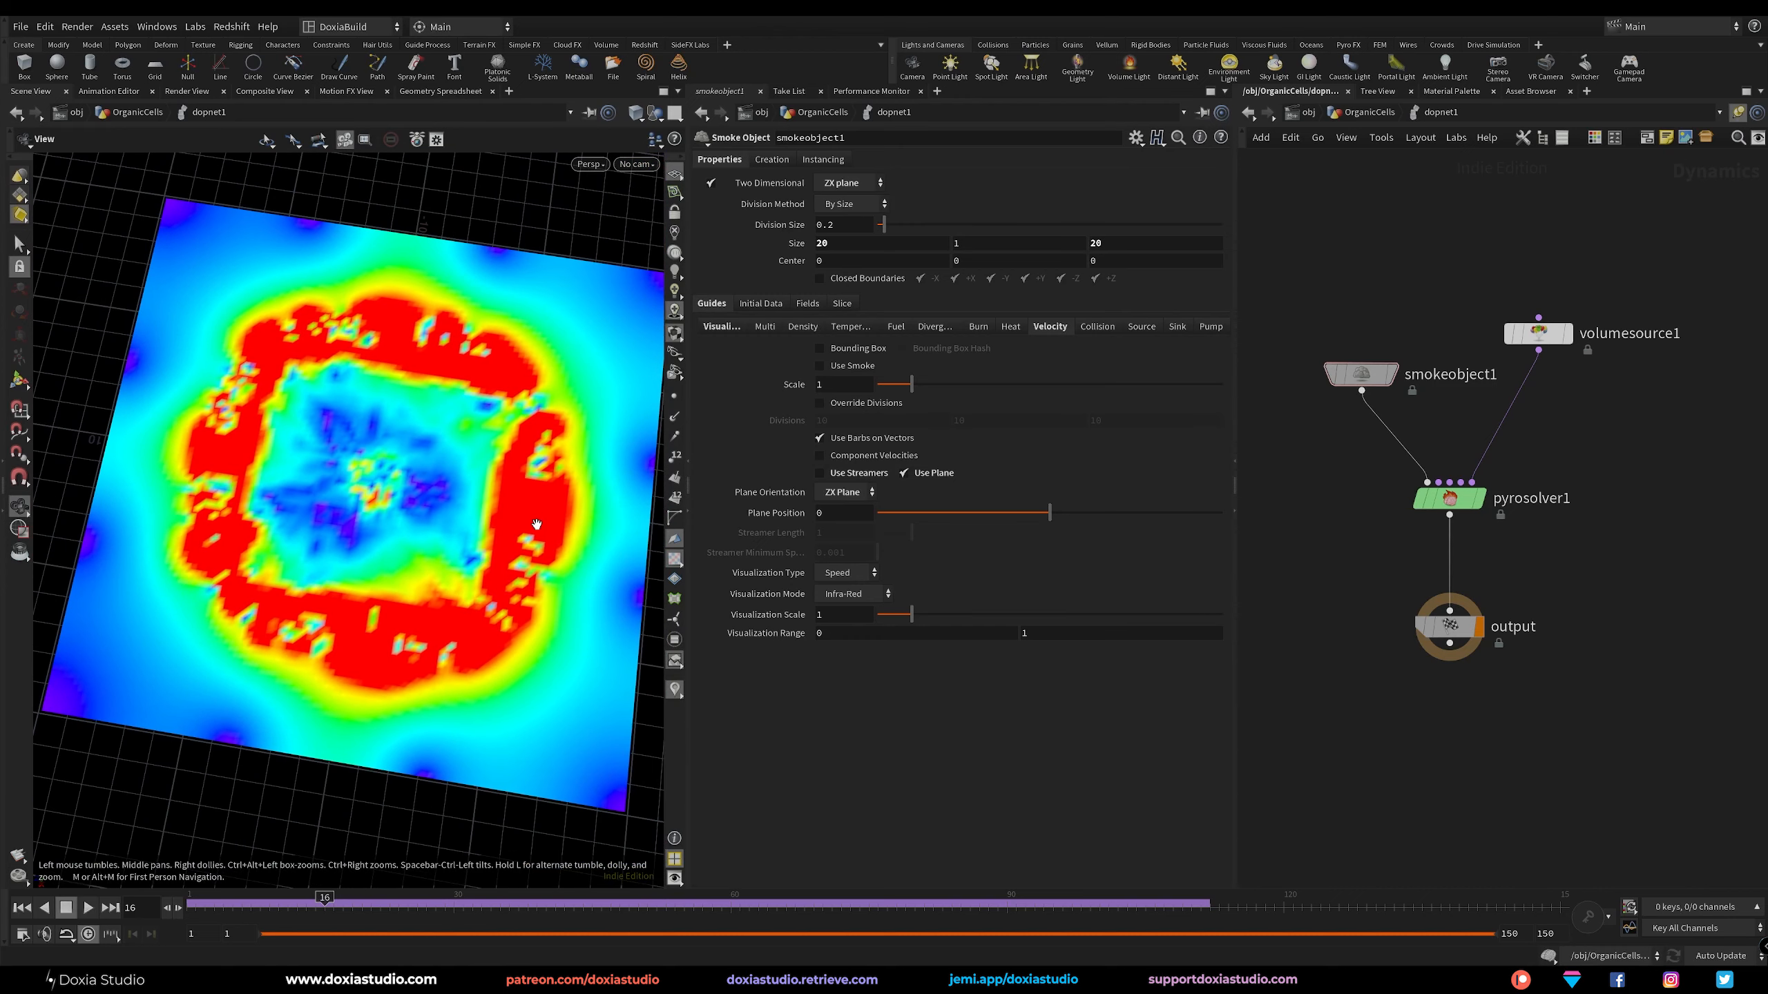
left_click_drag(491, 563, 536, 554)
left_click_drag(612, 433, 659, 457)
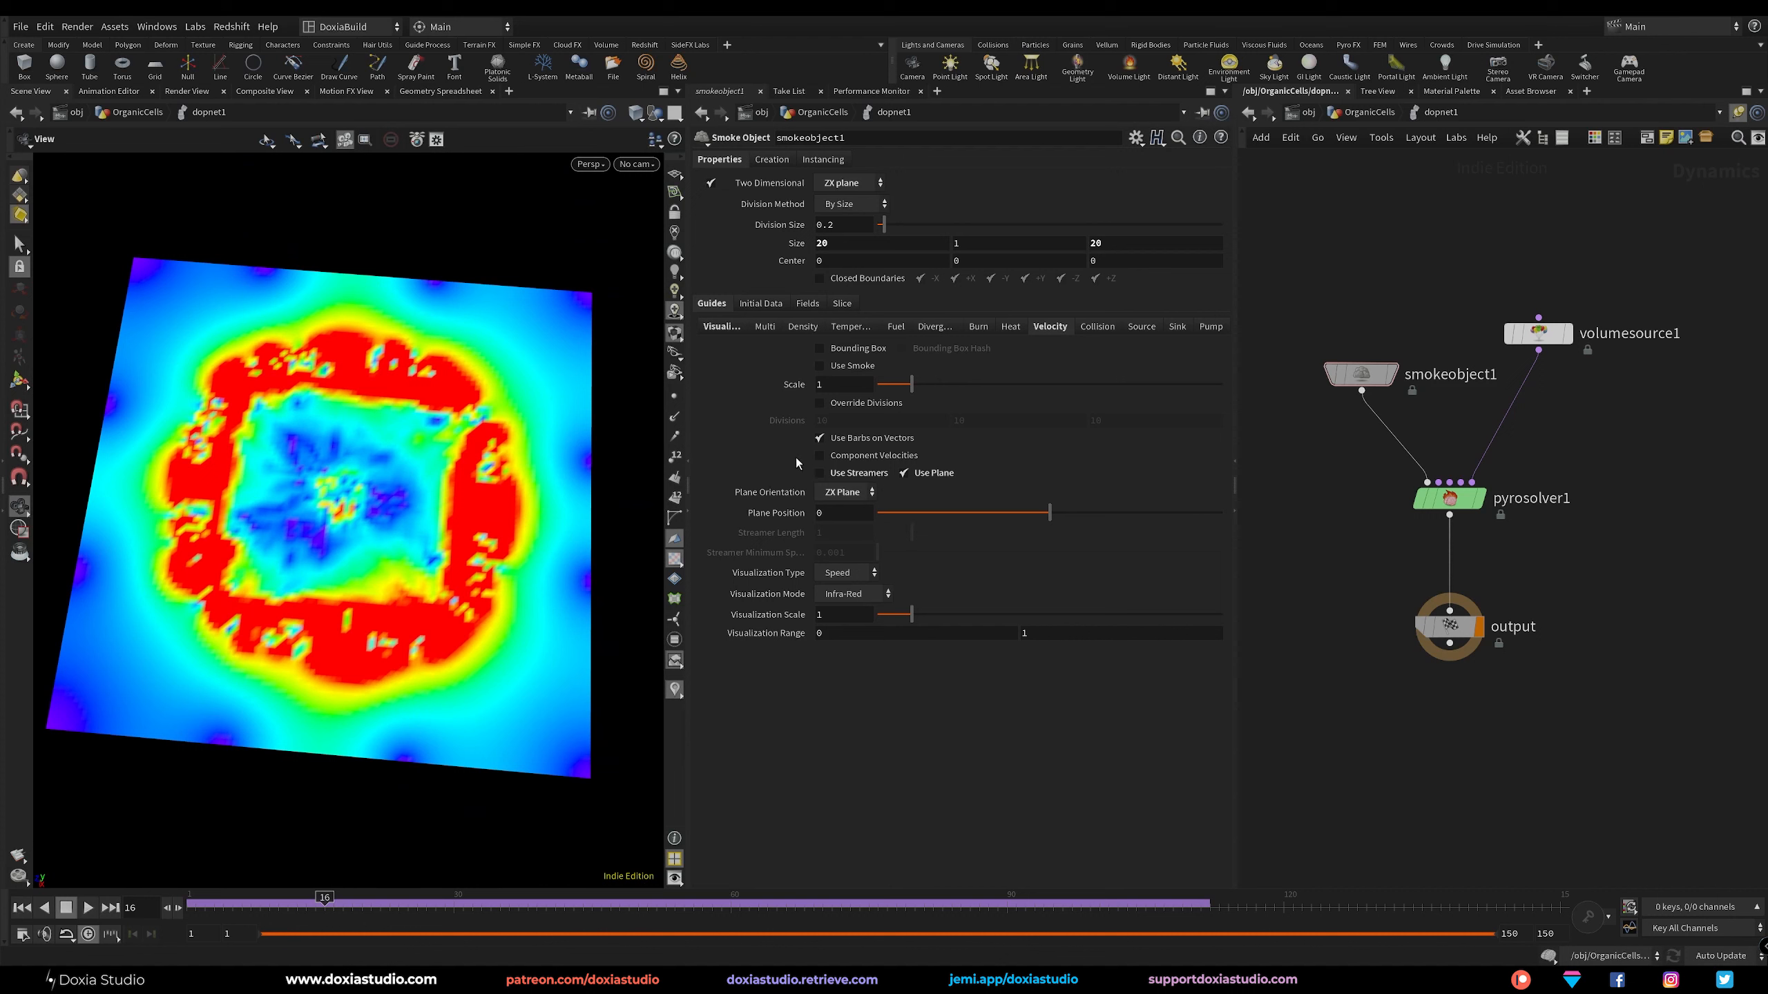
View the velocity plane around frame 41 and set the Smoke Object's division size to 0.05.
left_click(721, 326)
left_click(540, 900)
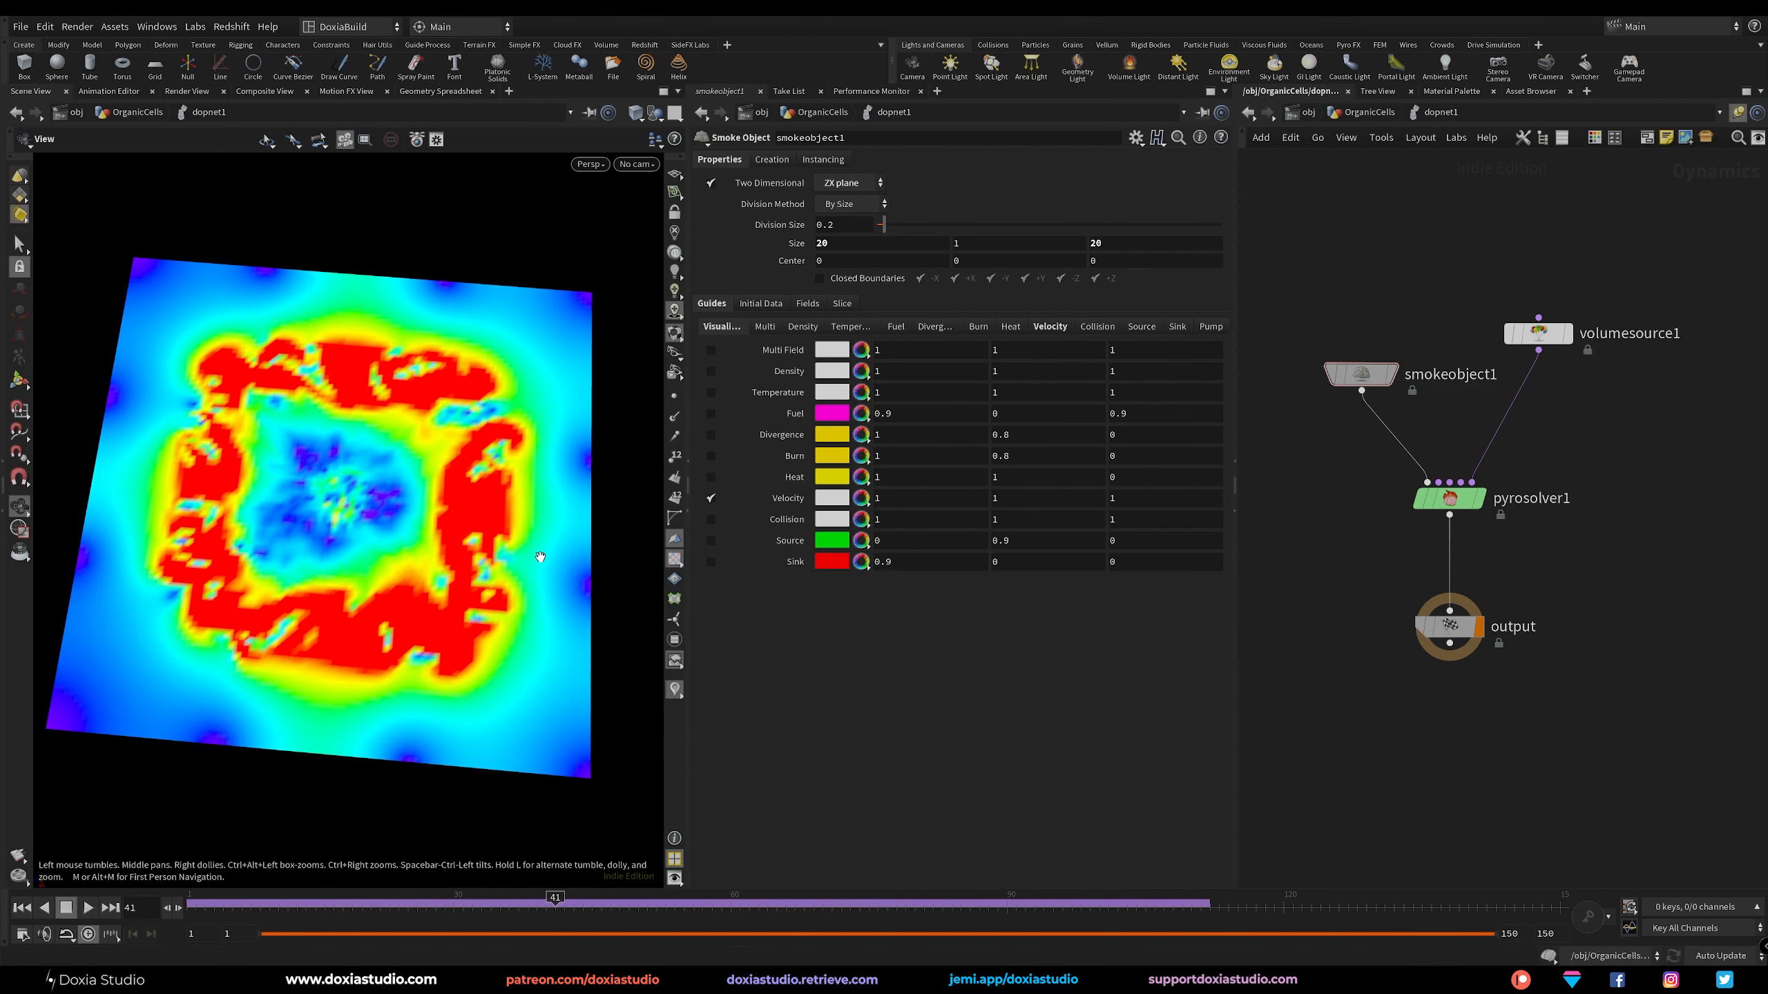
mouse_move(839, 226)
left_mouse_down()
mouse_move(777, 235)
mouse_move(831, 237)
left_mouse_up()
type("05")
key("Return")
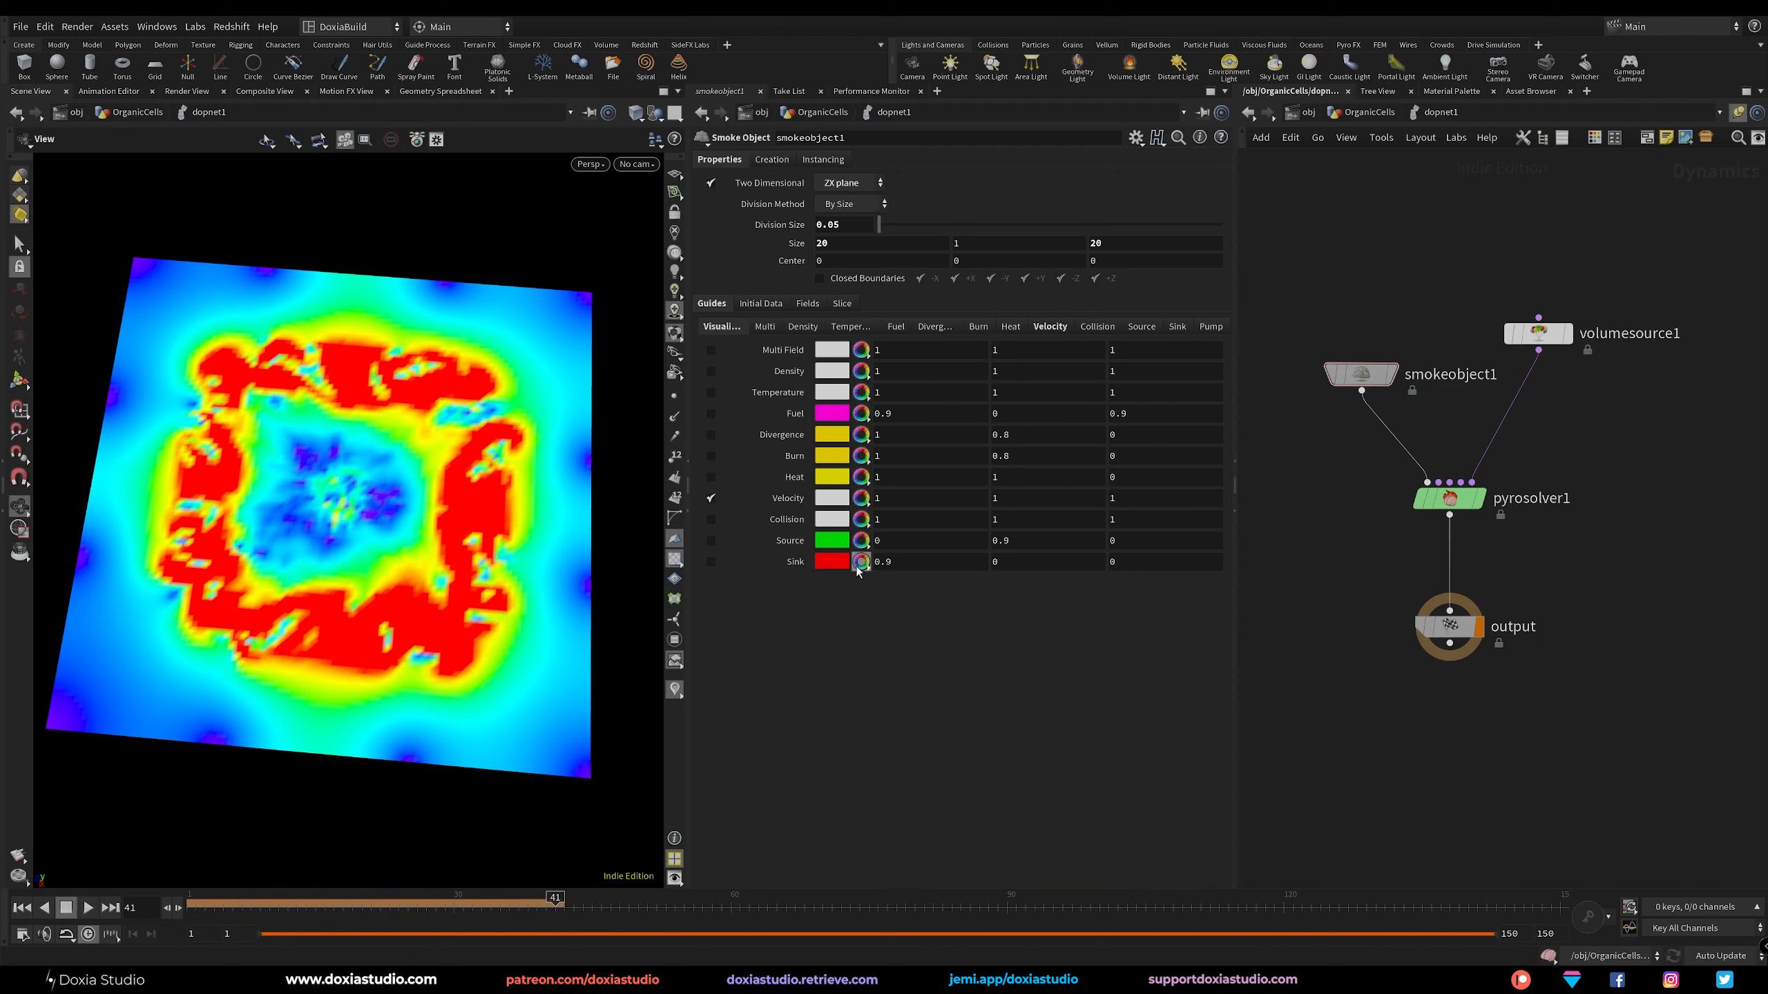
Resimulate from the first frame up to frame 30 and examine the velocity plane.
left_click(26, 905)
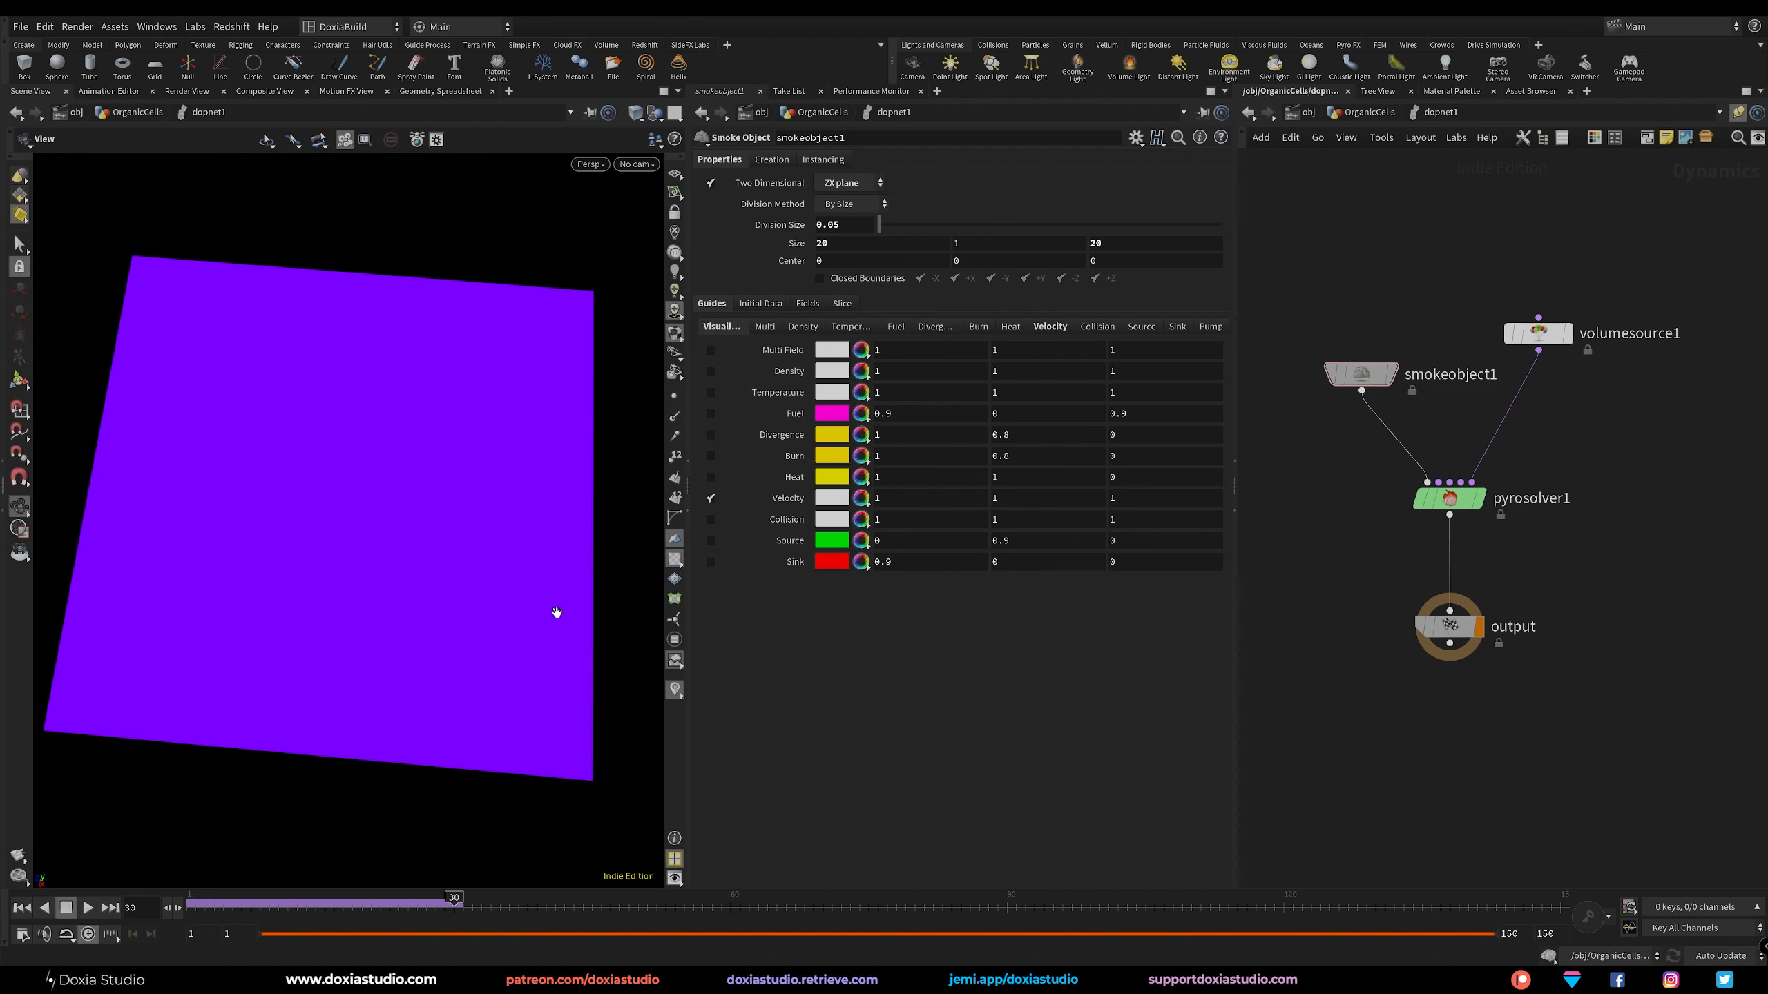
right_click_drag(308, 422, 457, 477)
middle_click_drag(458, 478, 491, 462)
Switch the viewport to Smooth Wire Shaded and examine the velocity plane's grid resolution.
left_click(635, 112)
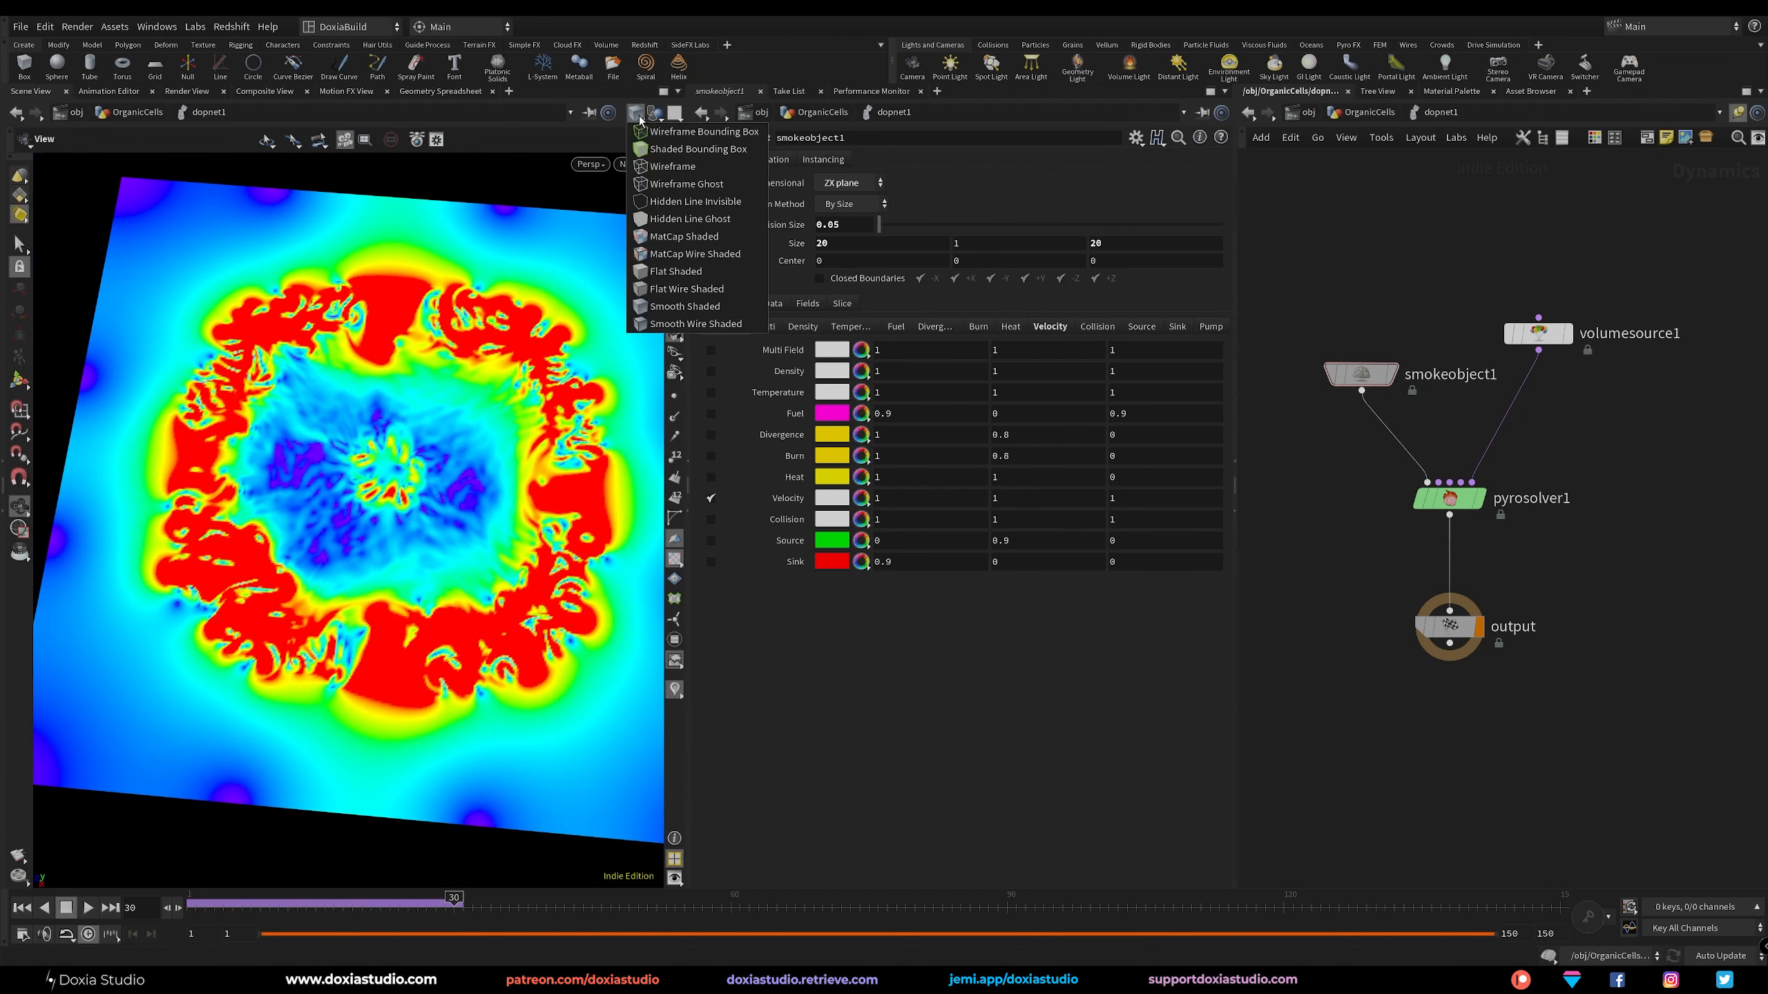
left_click(674, 323)
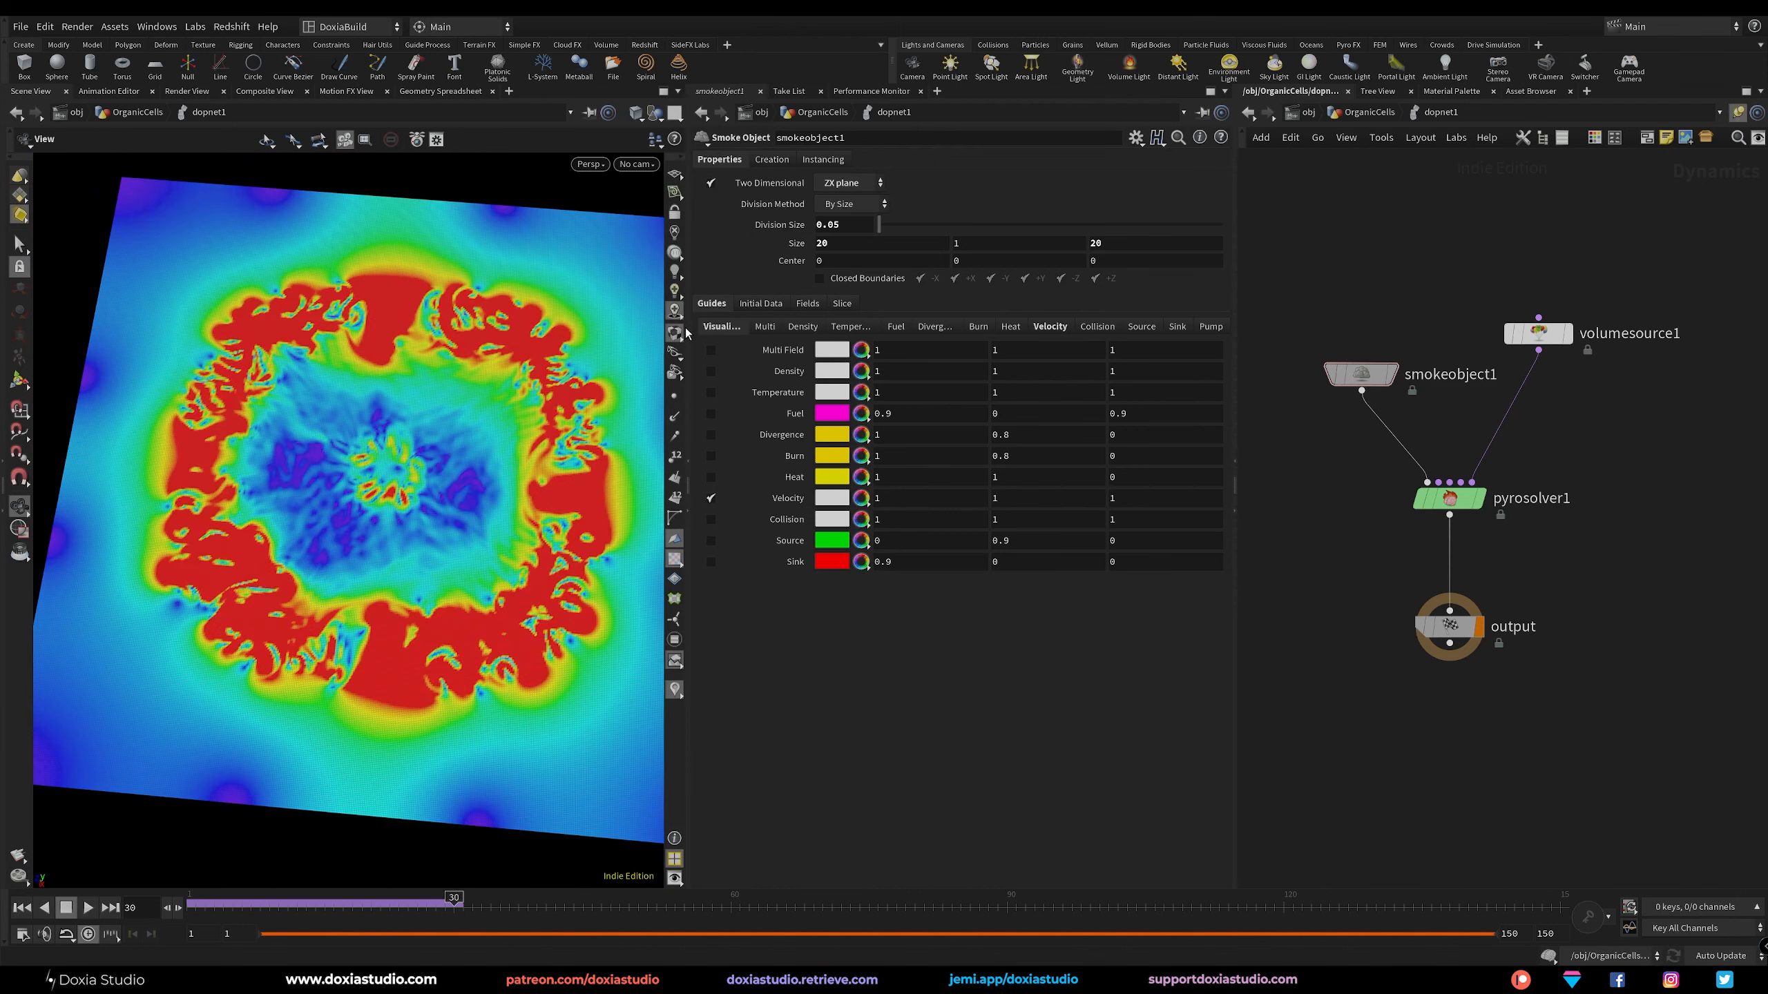
mouse_move(501, 453)
left_mouse_down()
mouse_move(483, 436)
mouse_move(567, 429)
left_mouse_up()
scroll(568, 428, "up", 5)
scroll(619, 713, "down", 5)
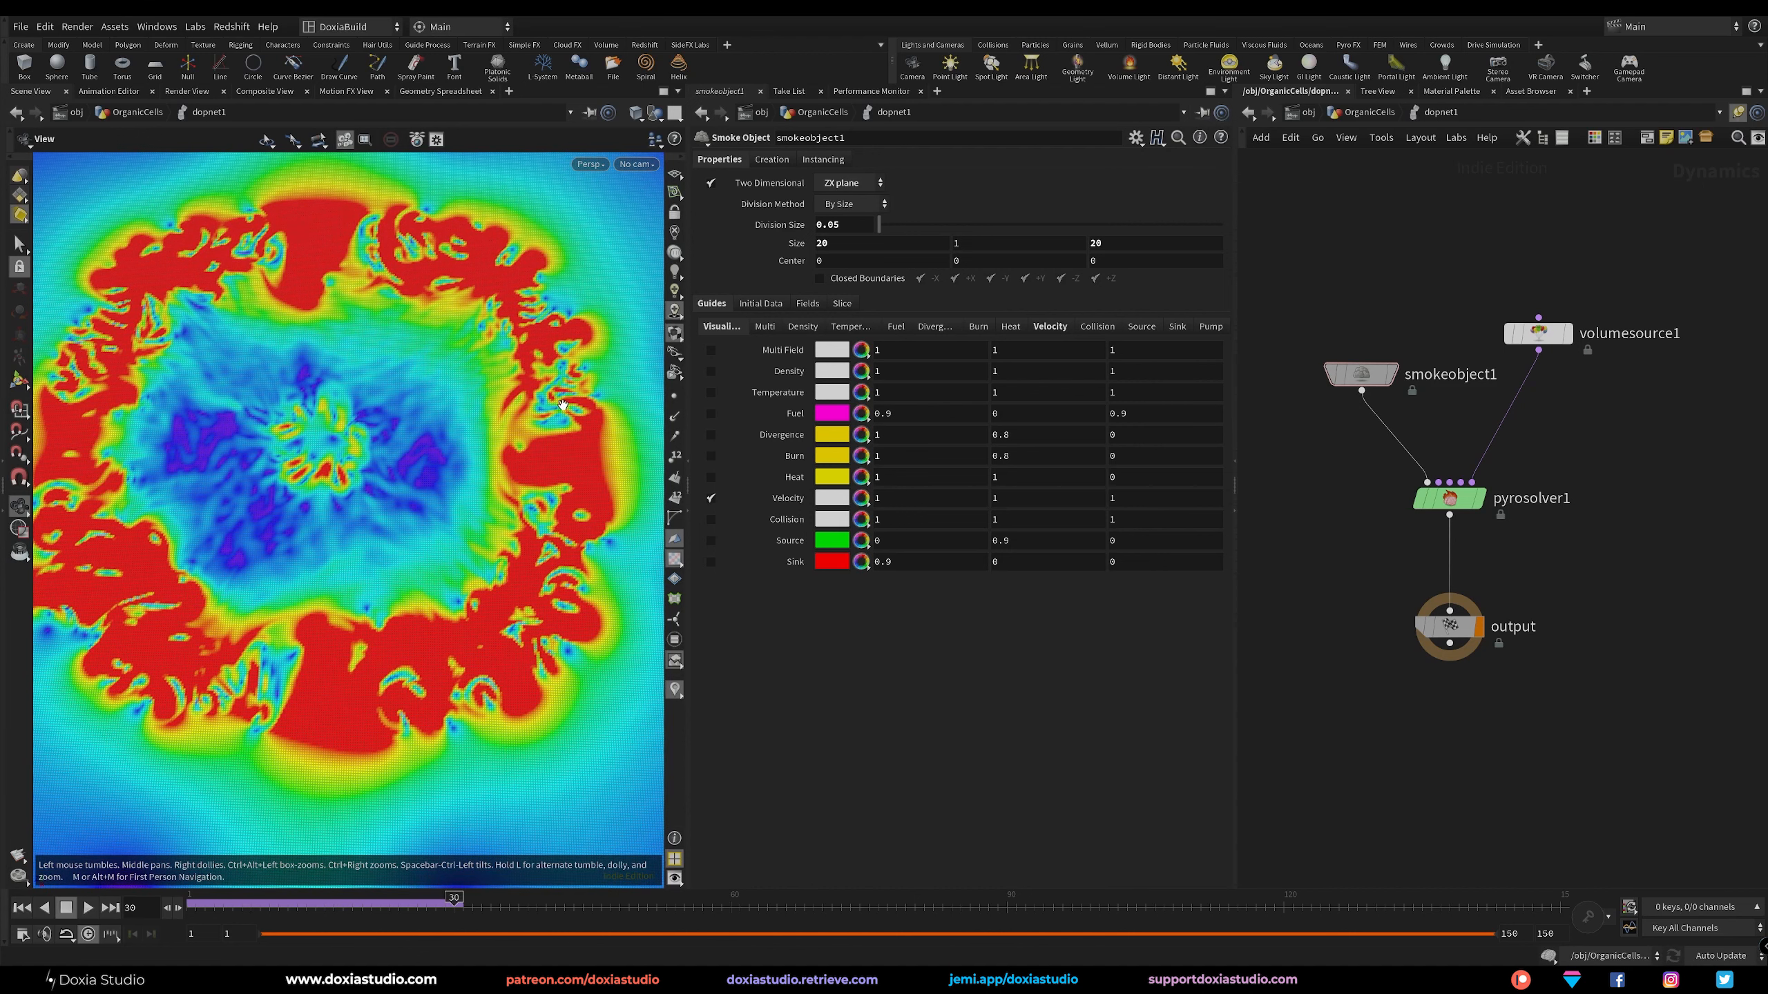
left_click_drag(561, 425, 519, 449)
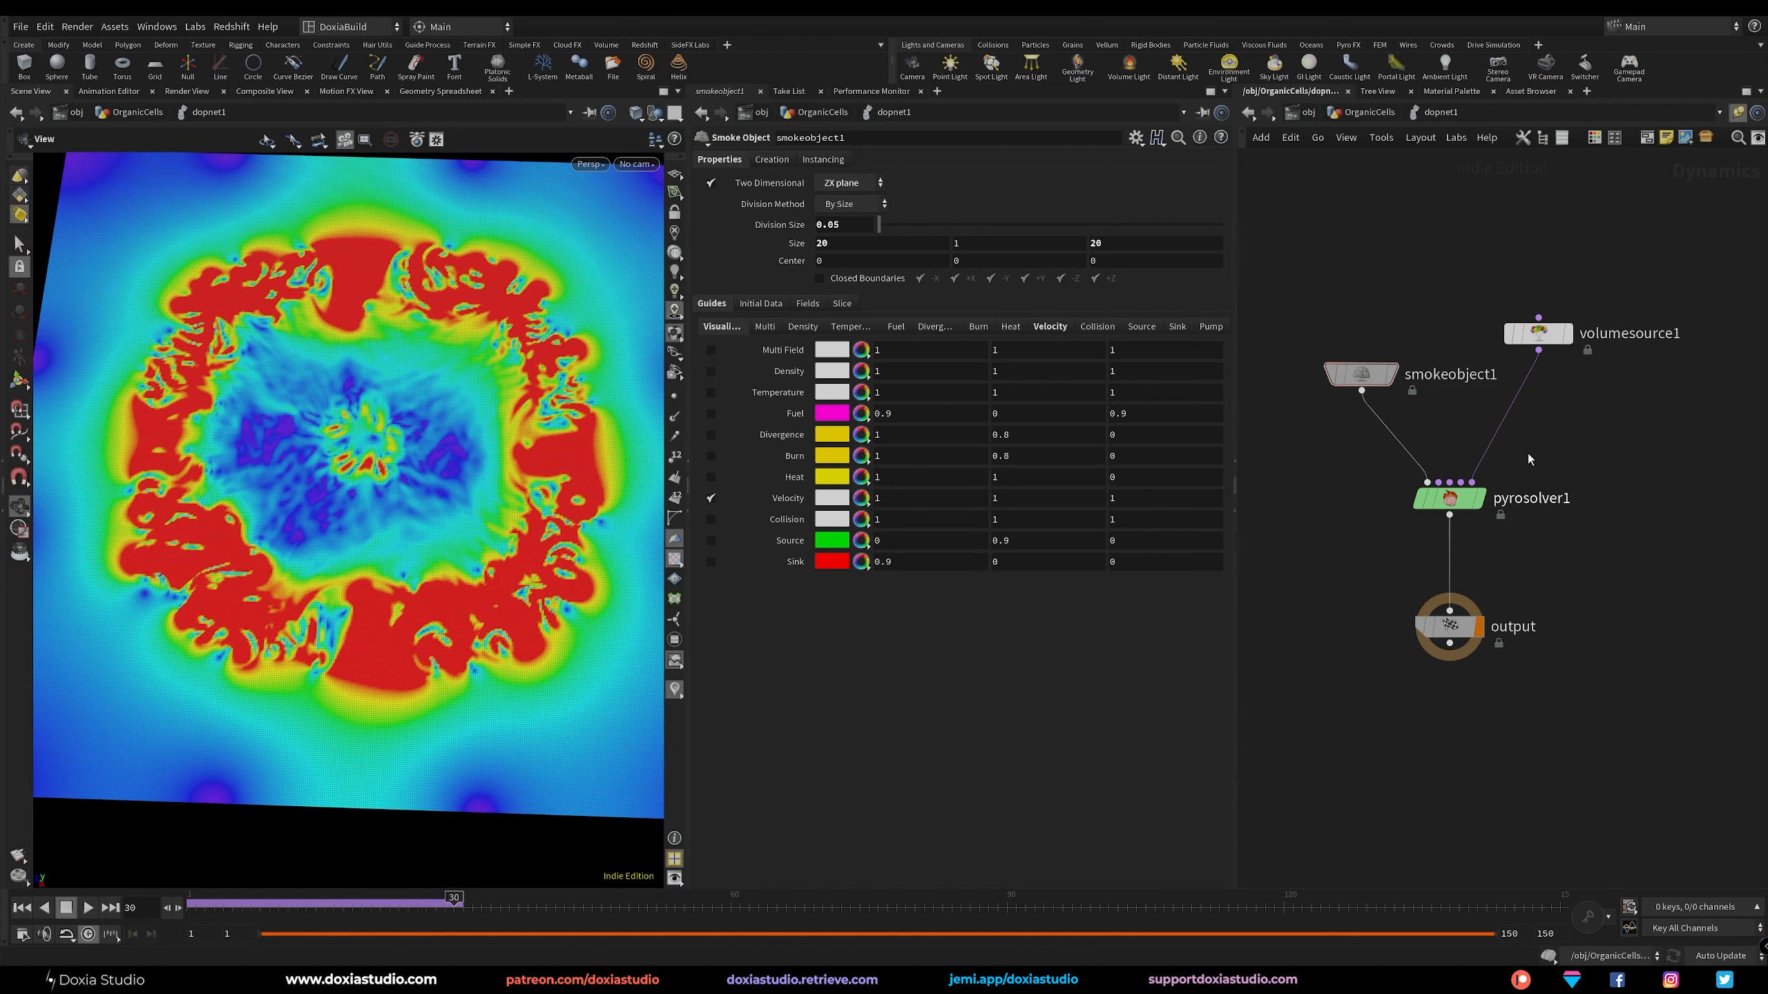
Set the viewport shading to Smooth Shaded and reframe the velocity plane.
left_click(639, 114)
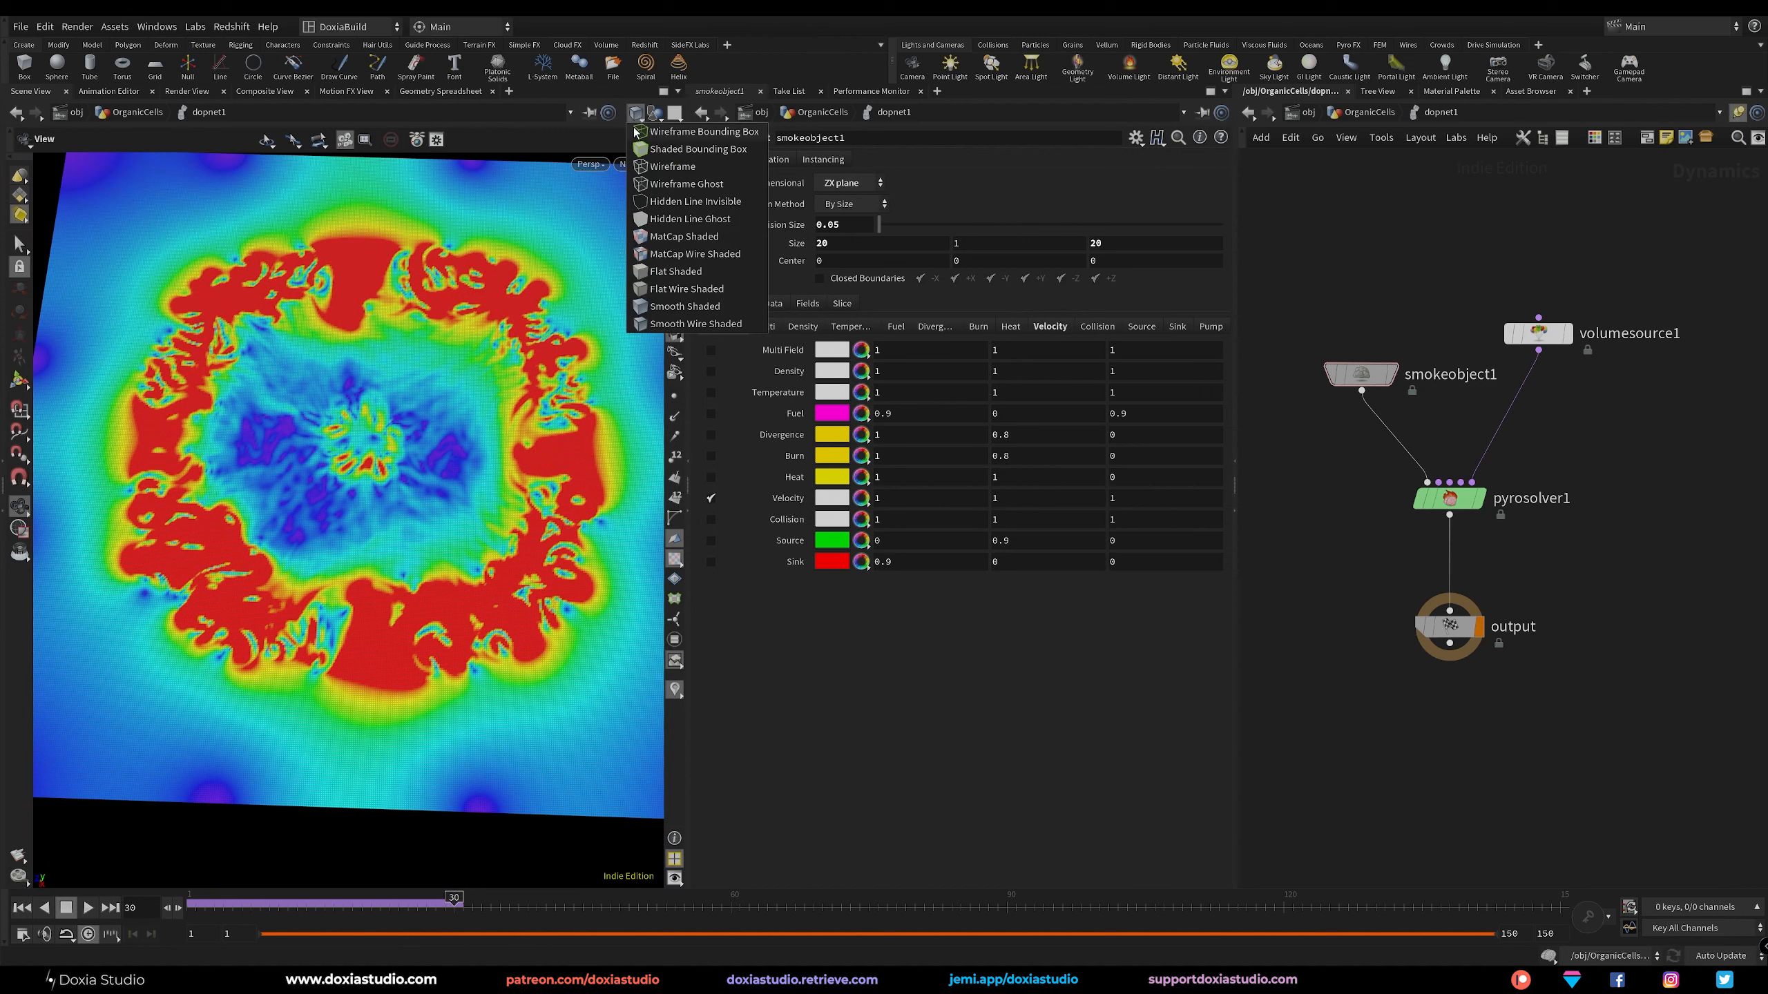
left_click(685, 306)
mouse_move(432, 418)
left_mouse_down()
mouse_move(455, 433)
mouse_move(406, 489)
left_mouse_up()
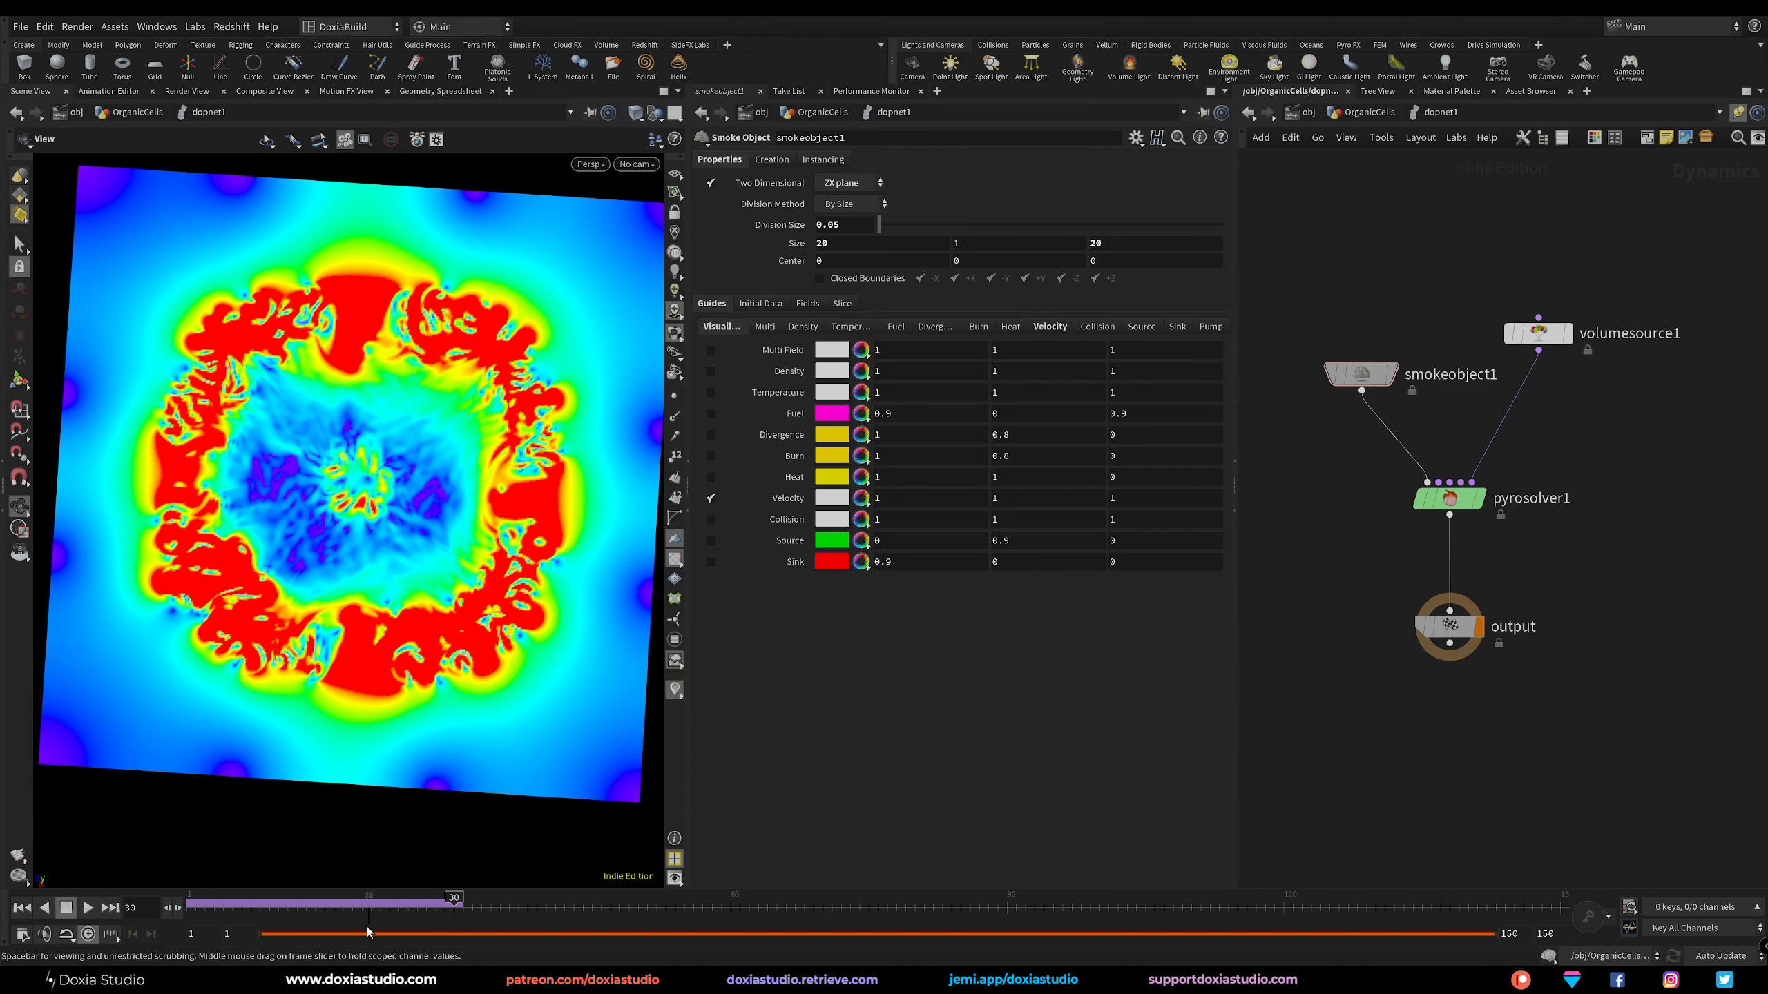
Advance the simulation to frame 52 and spread the smokeobject1 and volumesource1 nodes farther apart above the Pyro Solver.
mouse_move(454, 898)
left_mouse_down()
mouse_move(362, 901)
mouse_move(656, 901)
left_mouse_up()
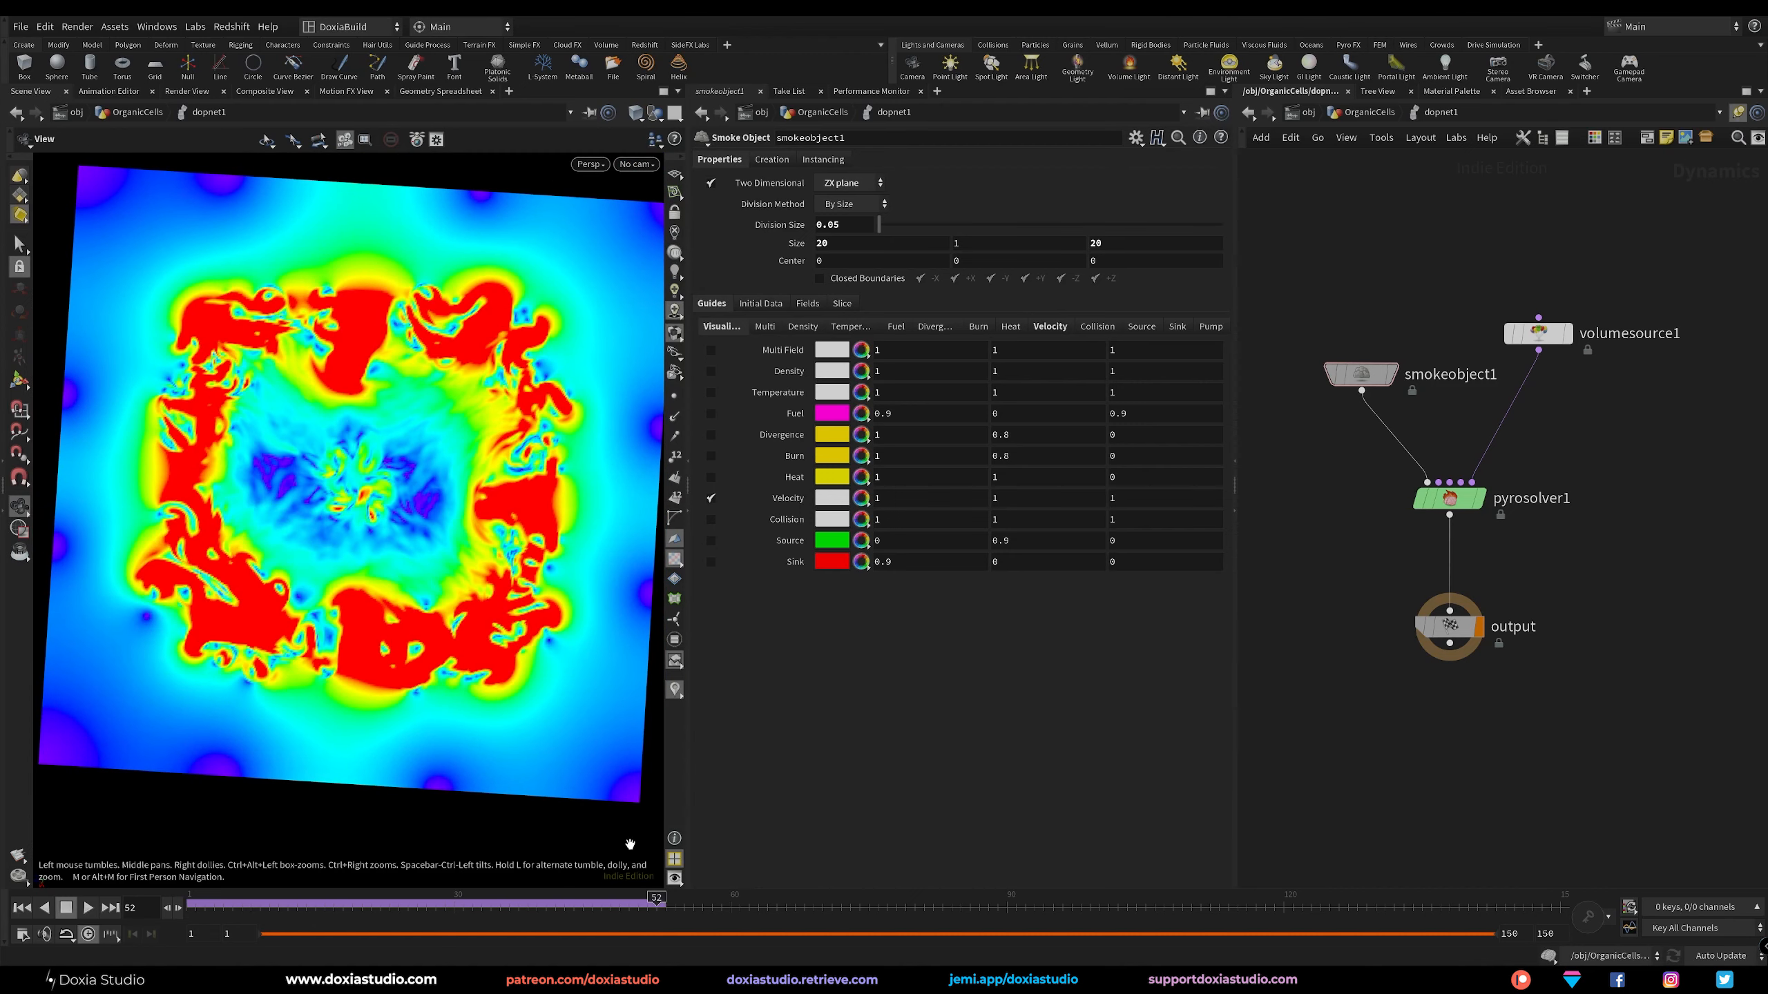
left_click_drag(1561, 338, 1655, 364)
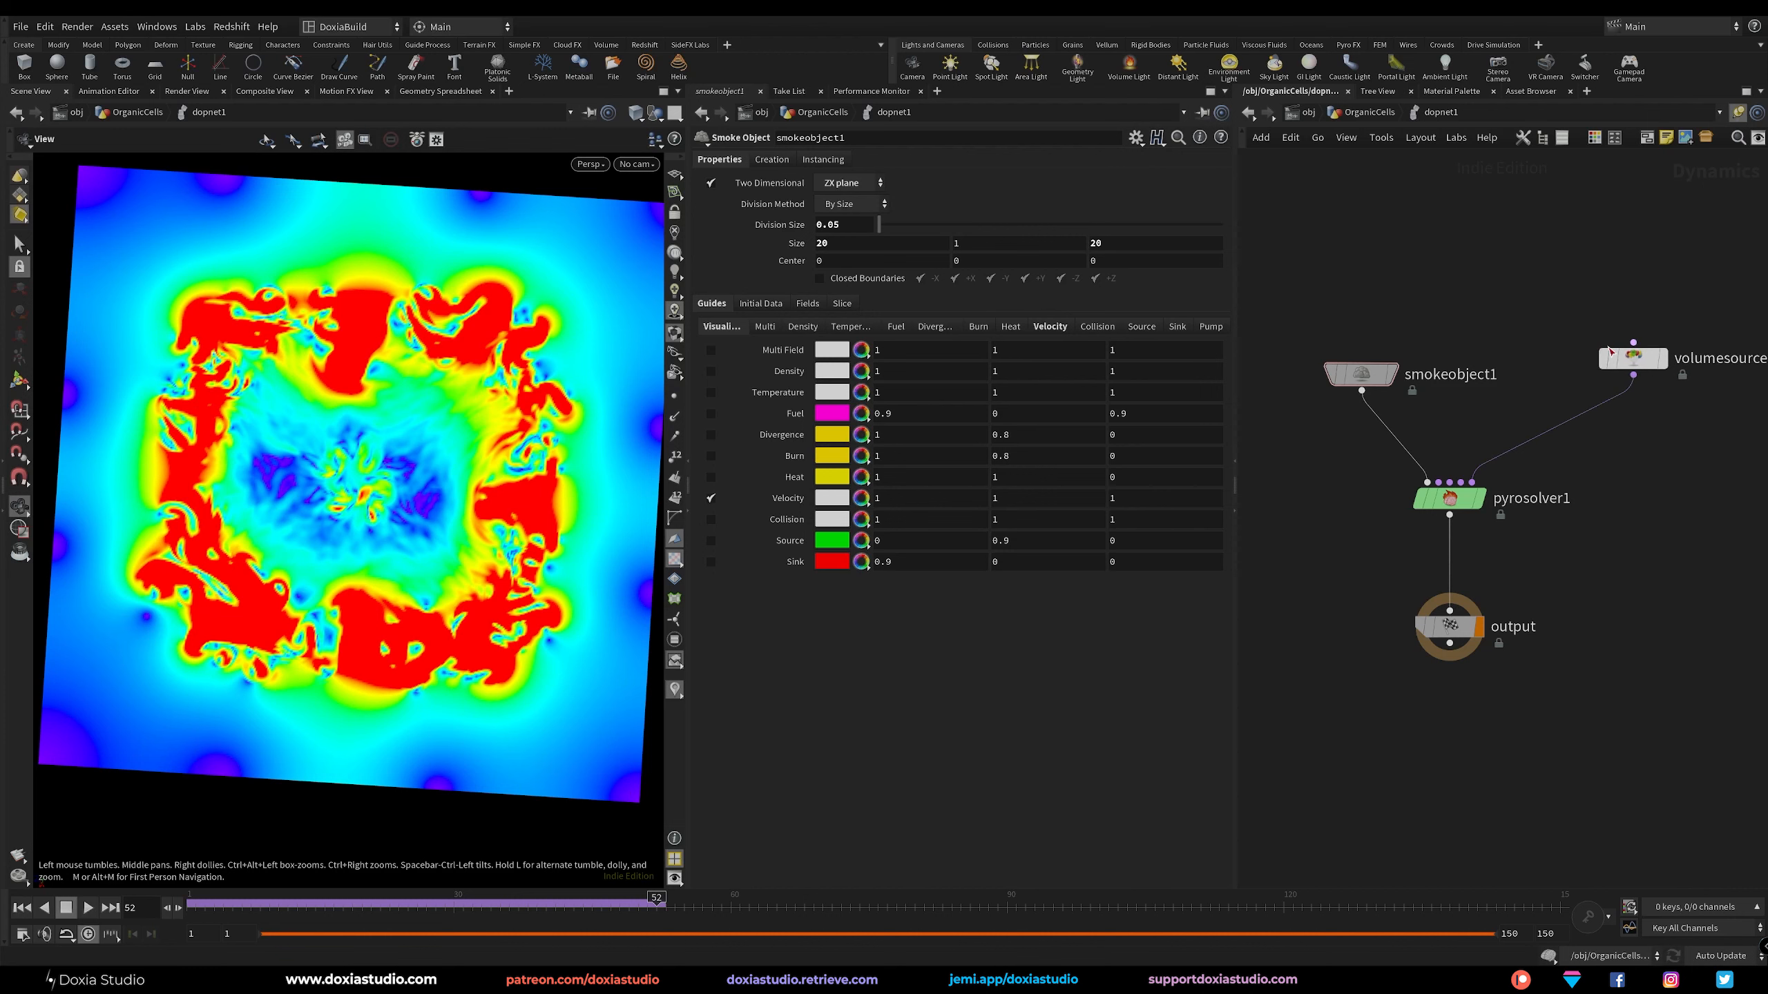
left_click_drag(1413, 378, 1346, 362)
left_click_drag(1633, 358, 1643, 358)
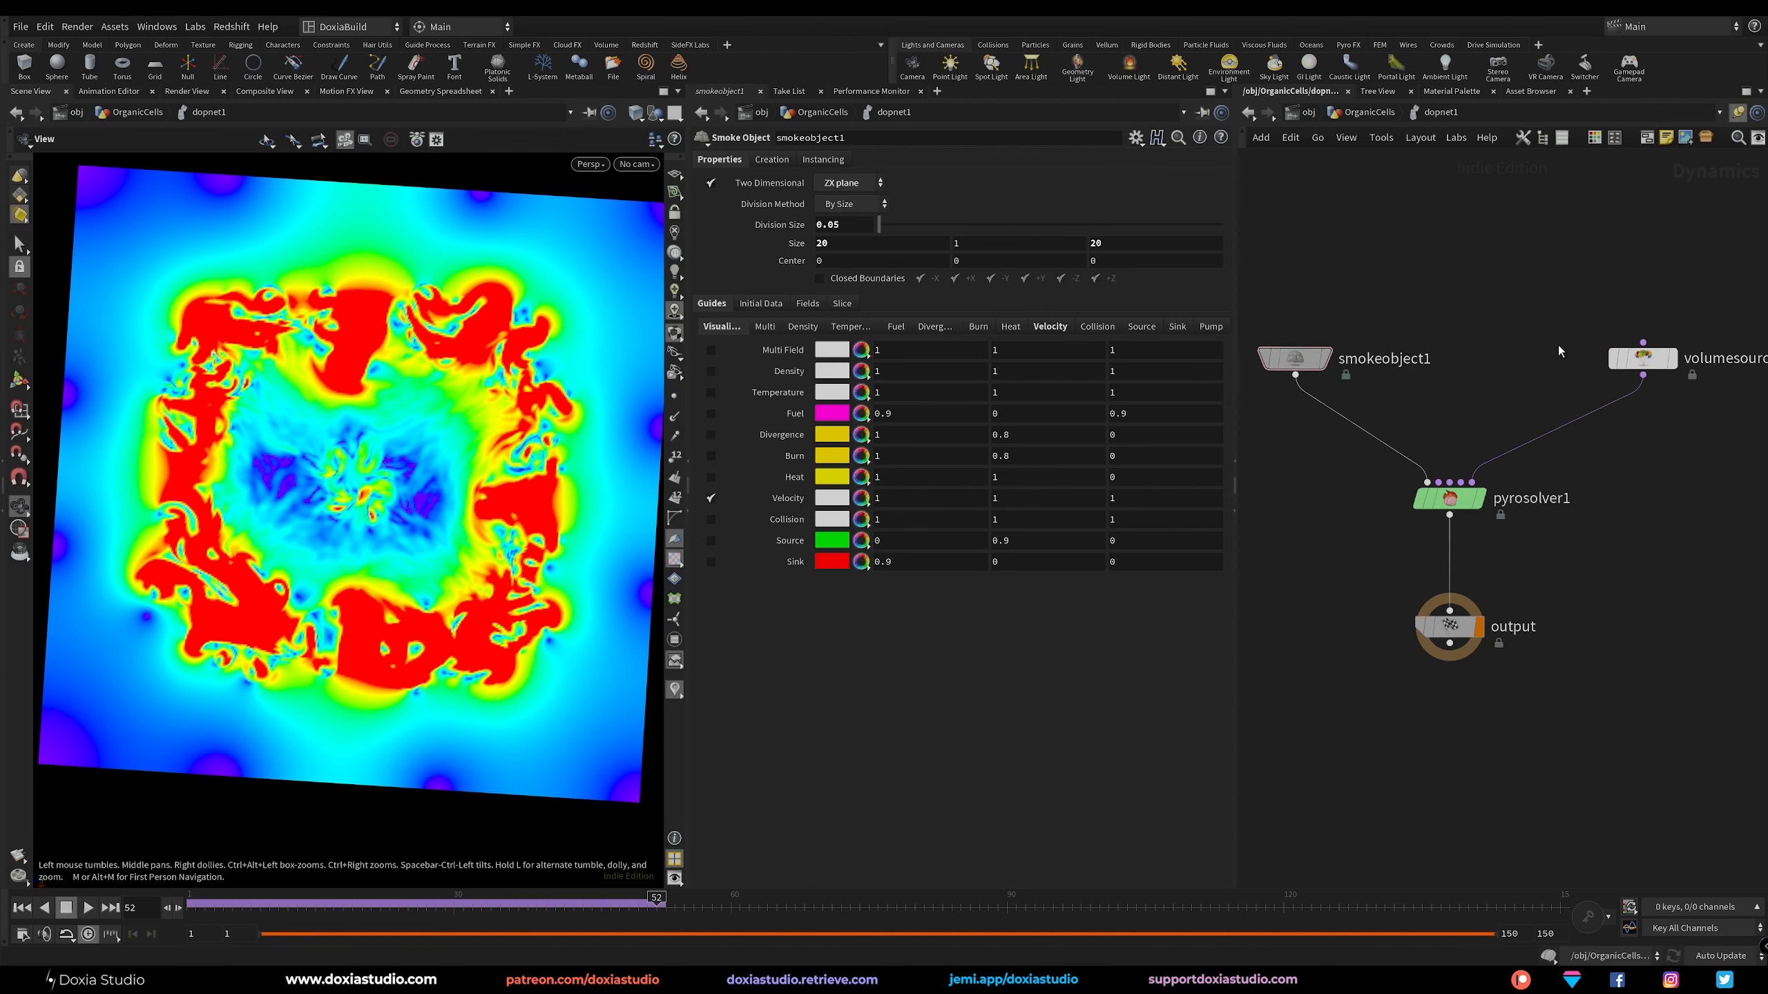
Add a Gas Vortex Boost node above the Pyro Solver, between the smoke object and the volume source.
key("Tab")
type("v")
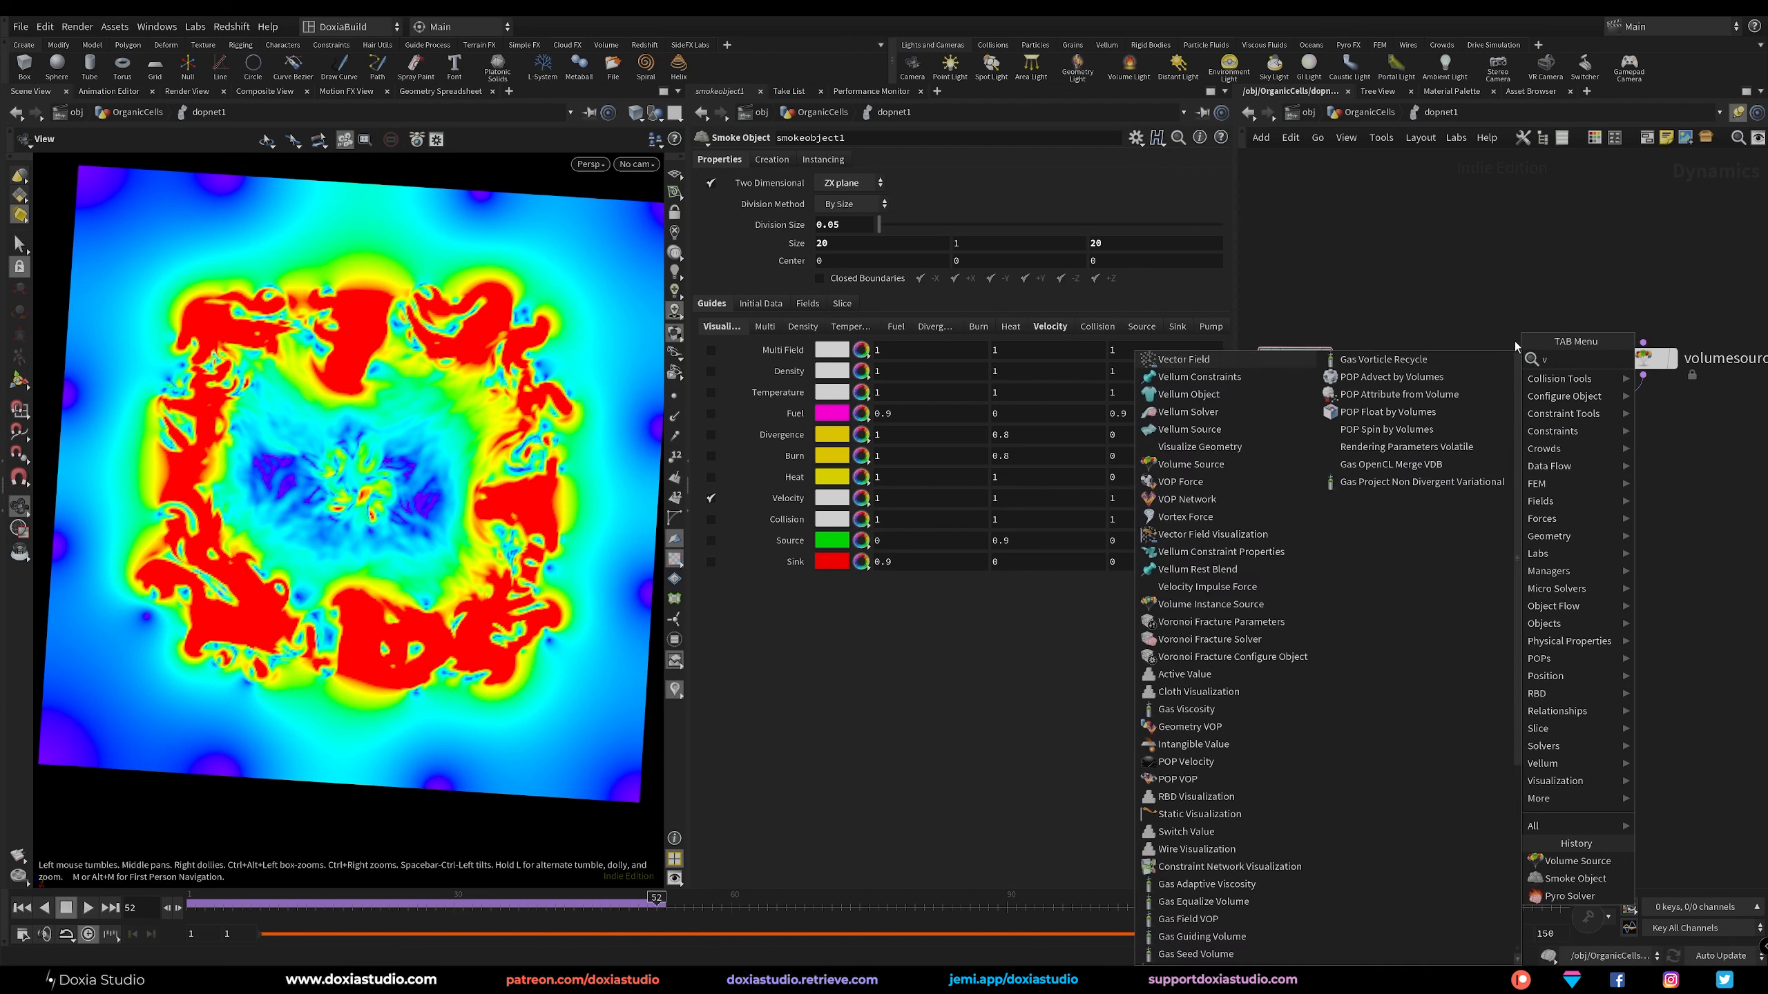
type("ortex")
left_click(1497, 374)
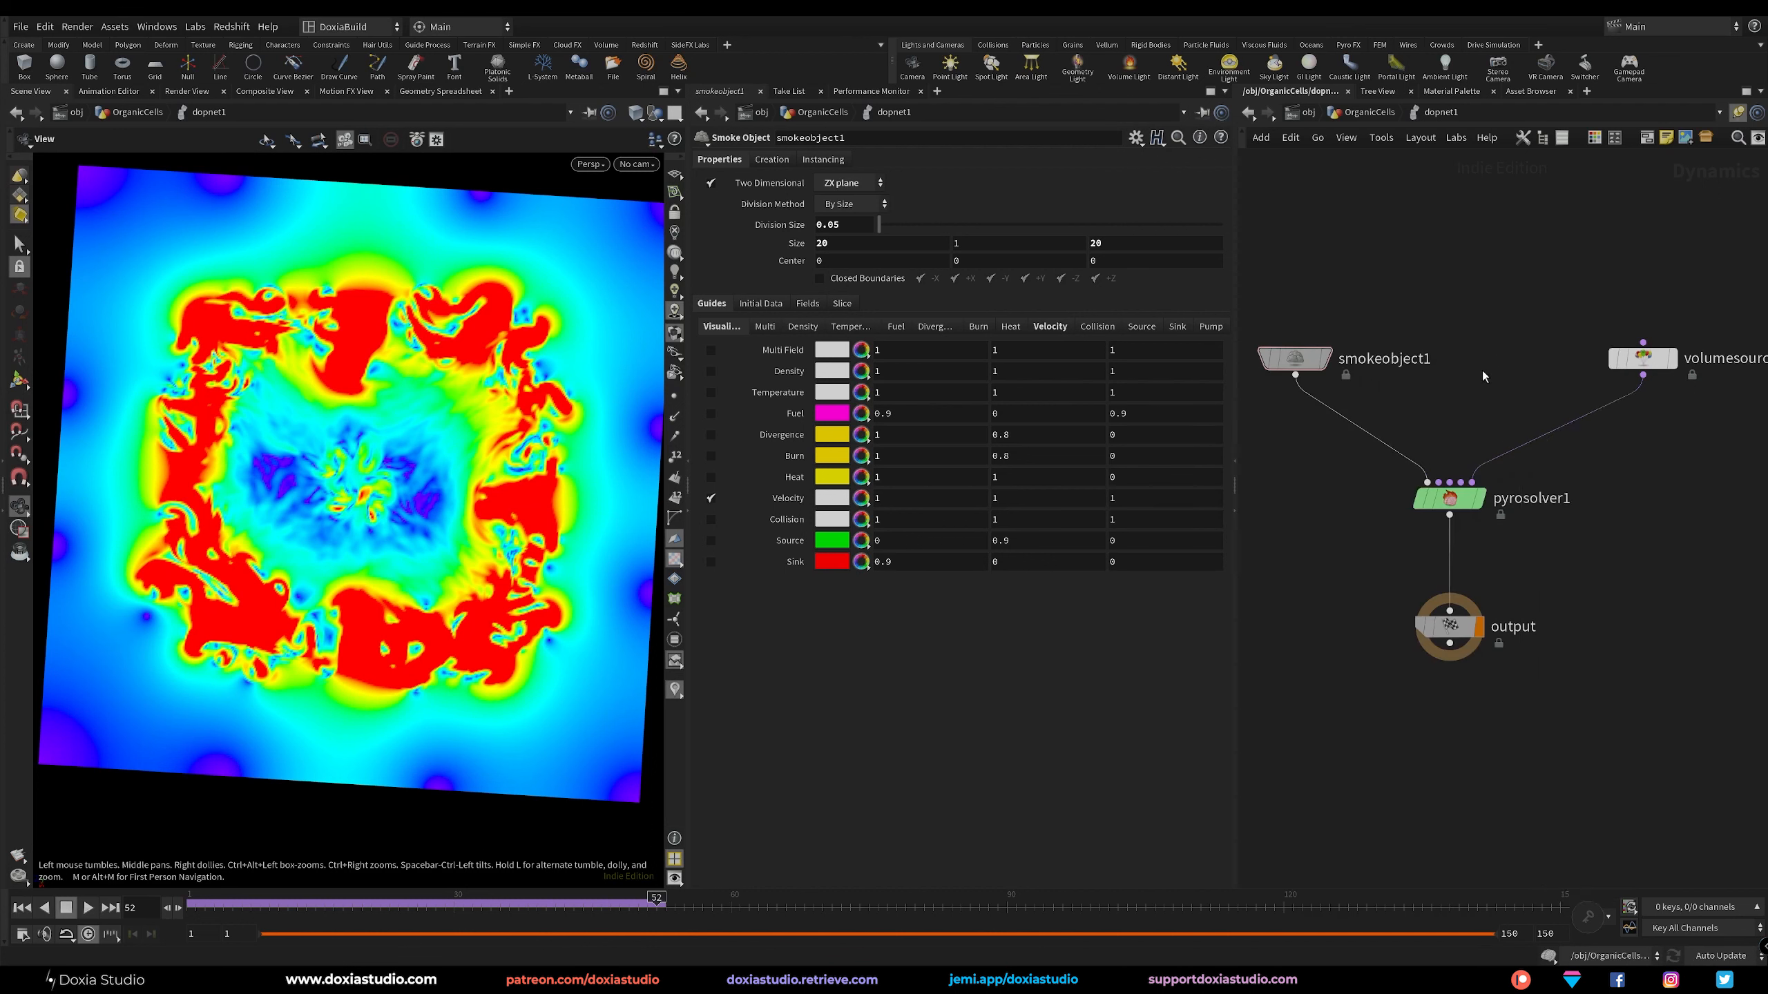
left_click(1510, 365)
Connect the Gas Vortex Boost node to the third input of the Pyro Solver and align it above the solver.
mouse_move(1446, 491)
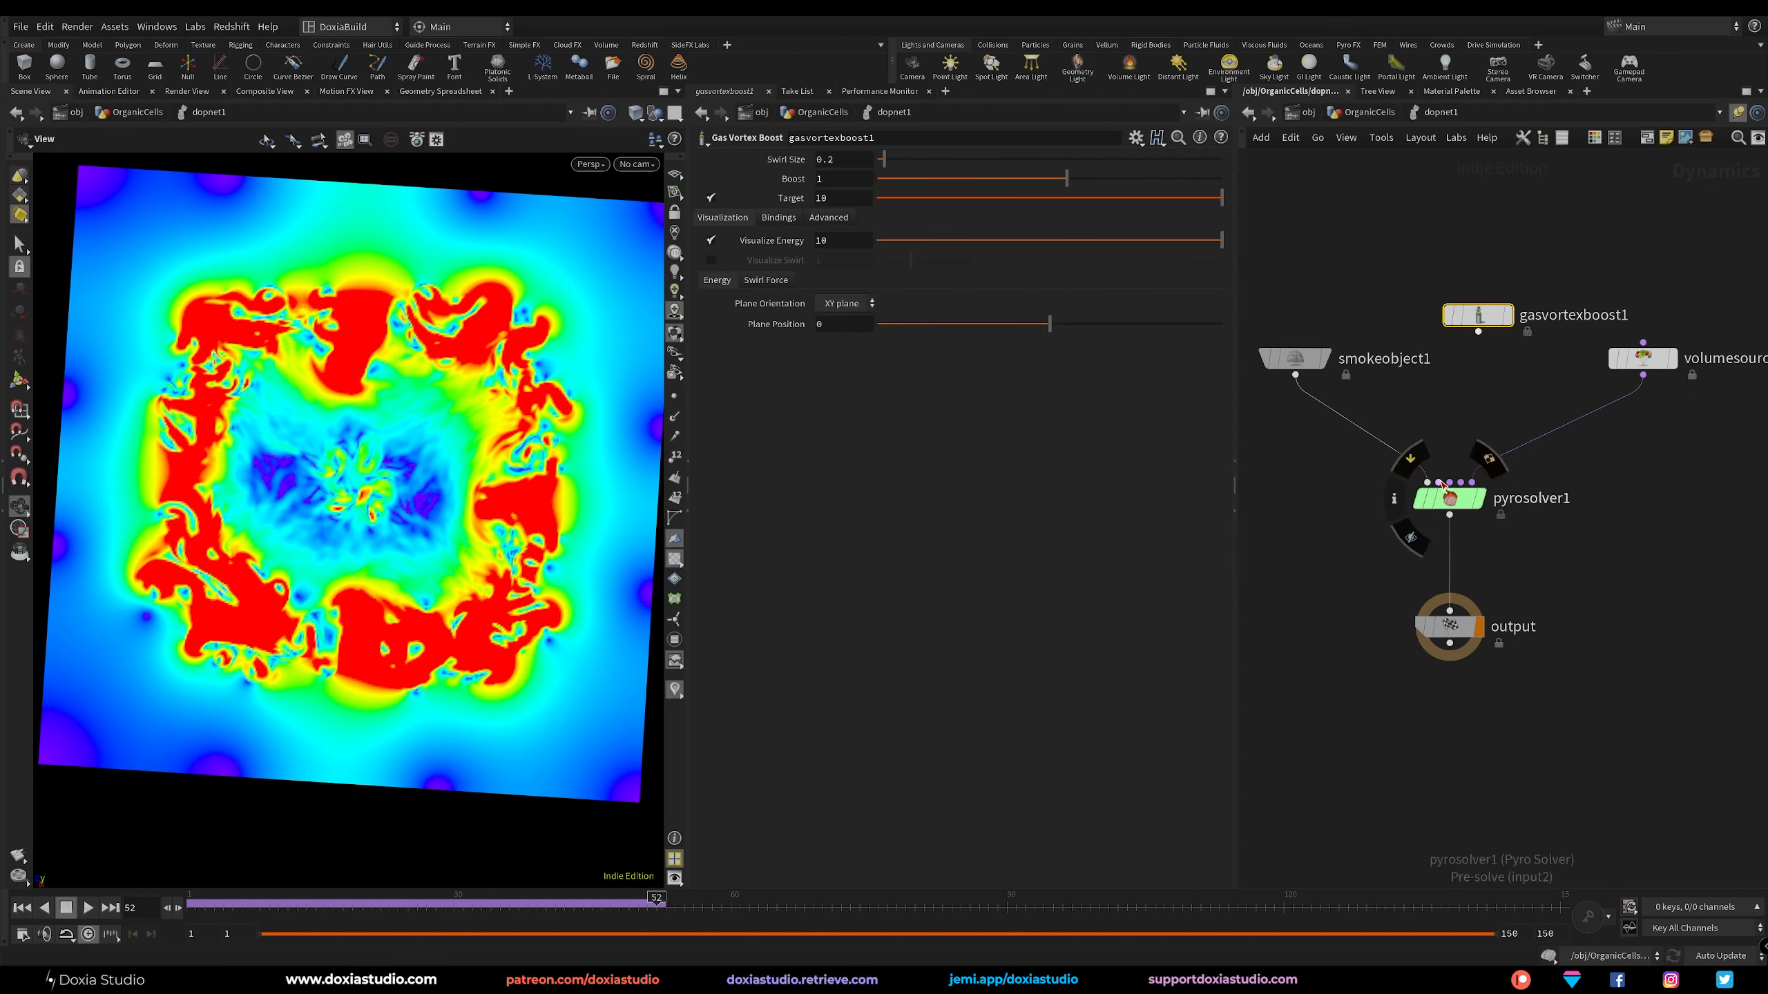
scroll(1439, 484, "up", 2)
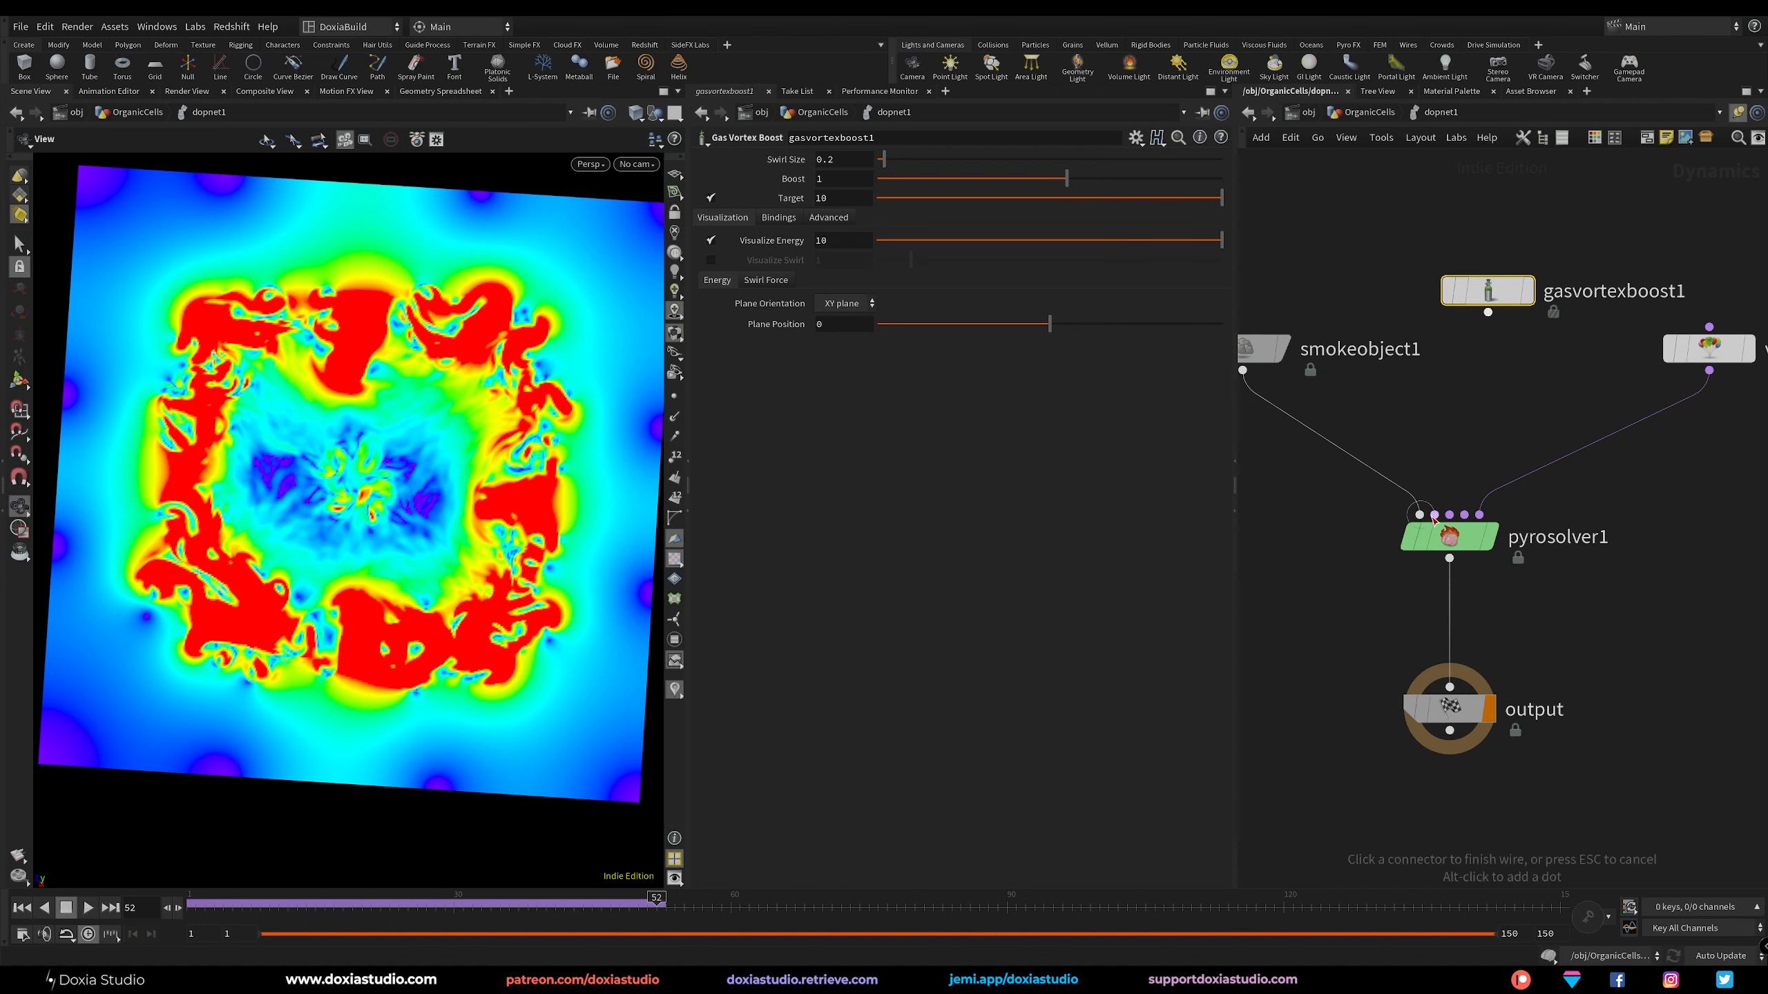
left_click(1437, 522)
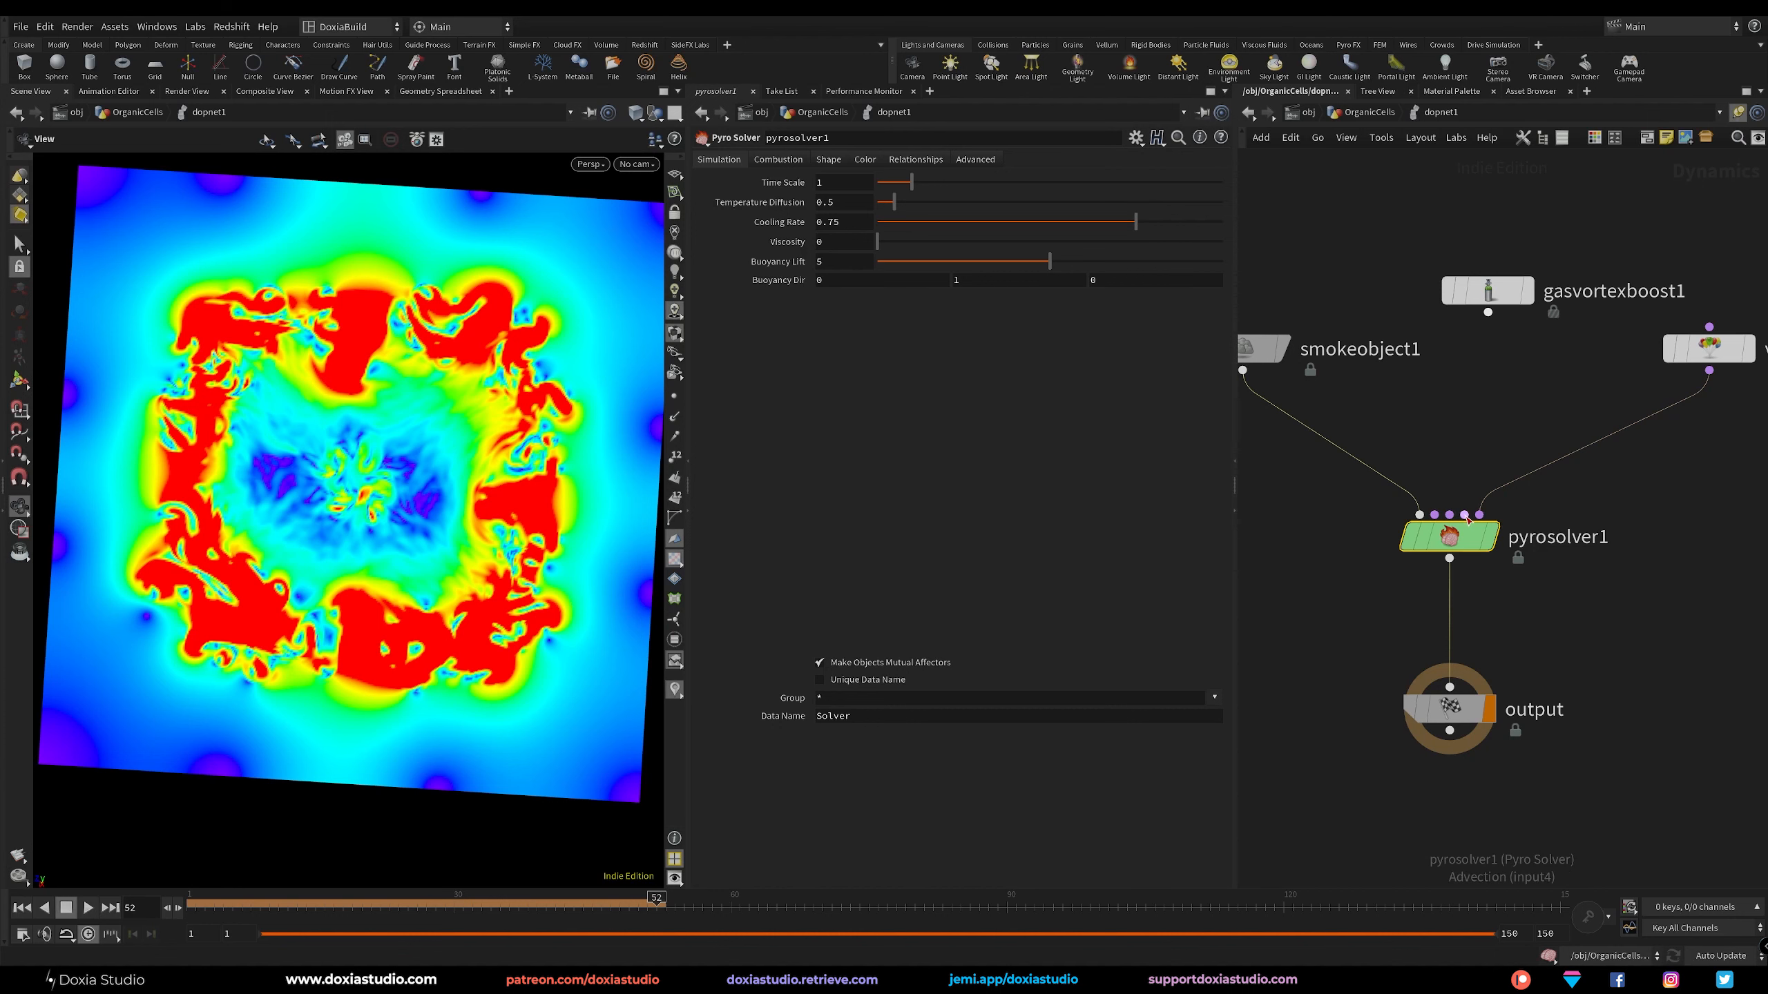
left_click_drag(1467, 520, 1453, 286)
left_click(1452, 284)
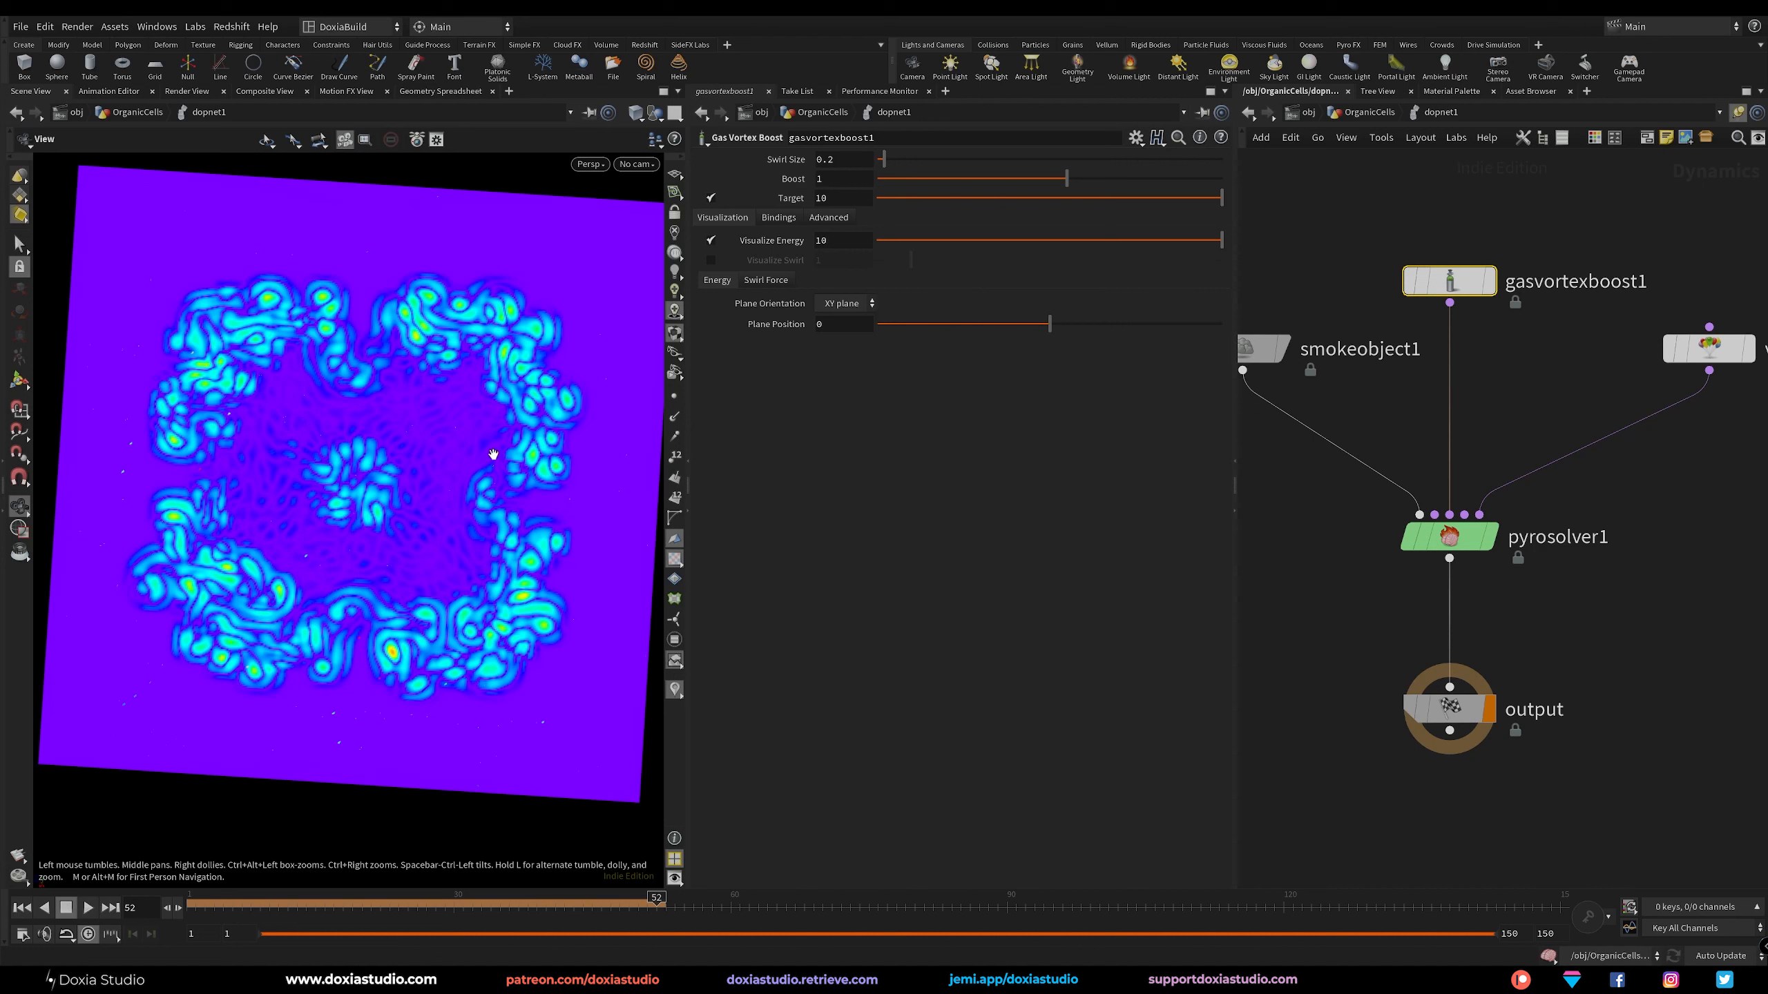
Return the simulation to the first frame and toggle the Gas Vortex Boost's Target option.
left_click(22, 908)
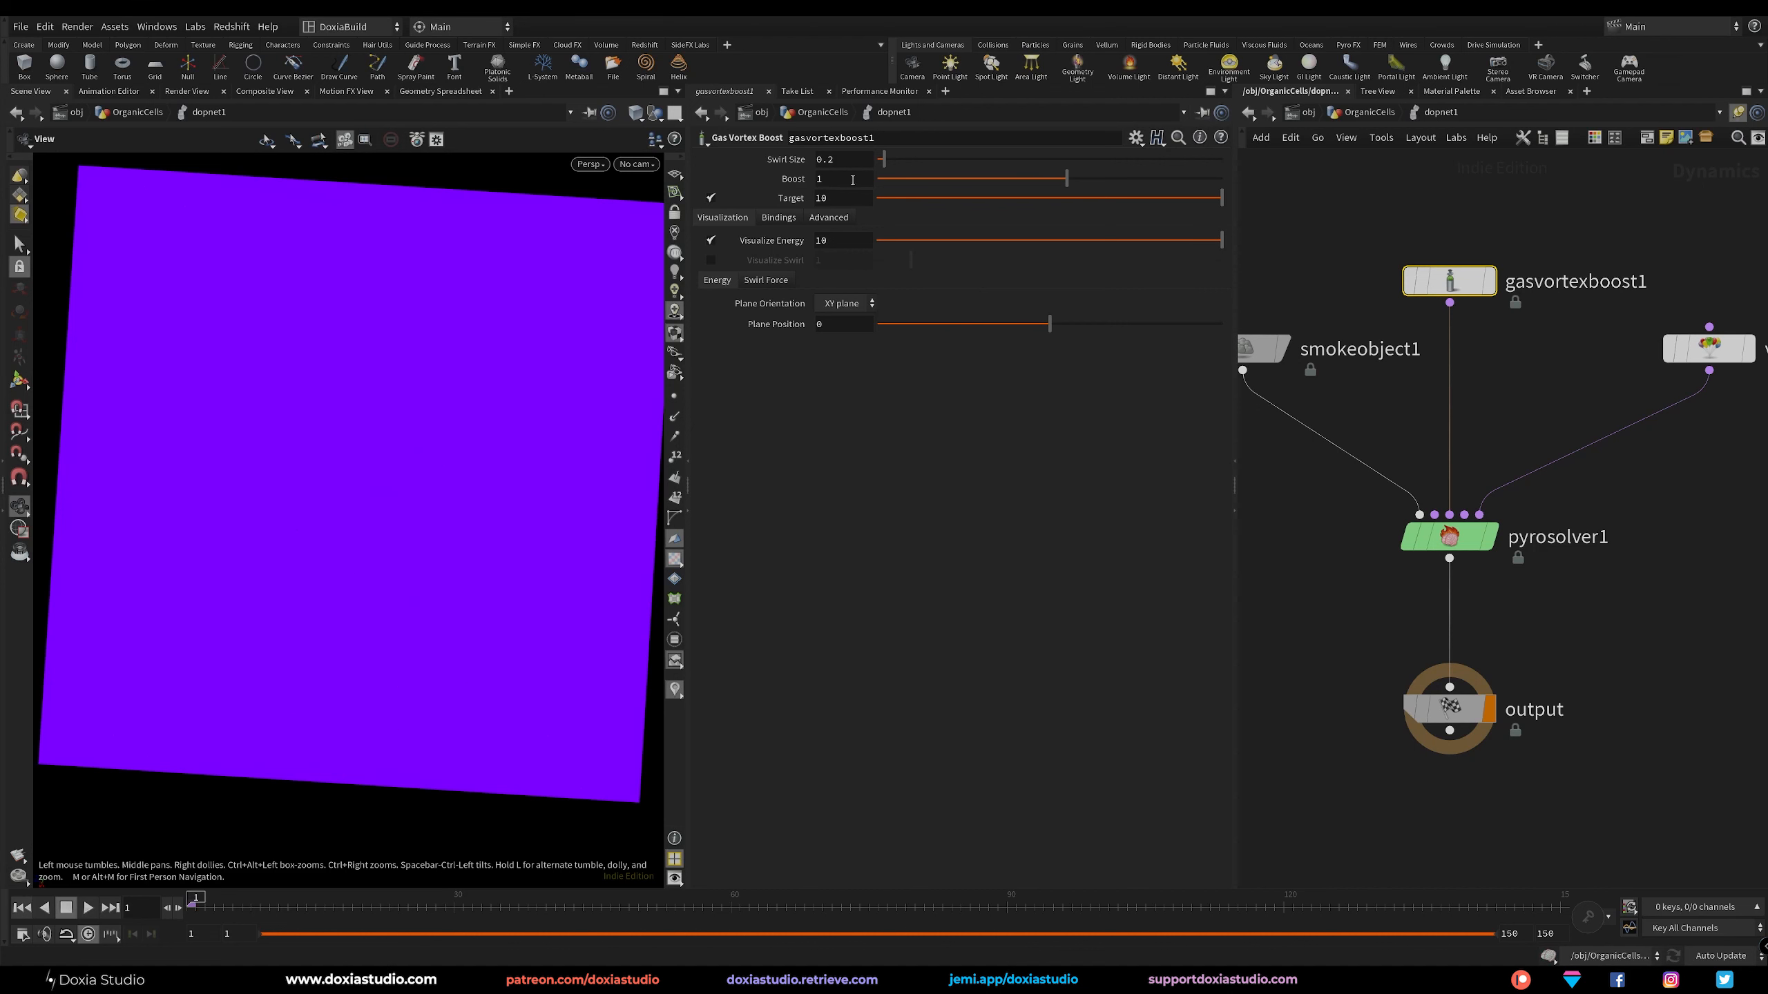
left_click(711, 198)
left_click(785, 200)
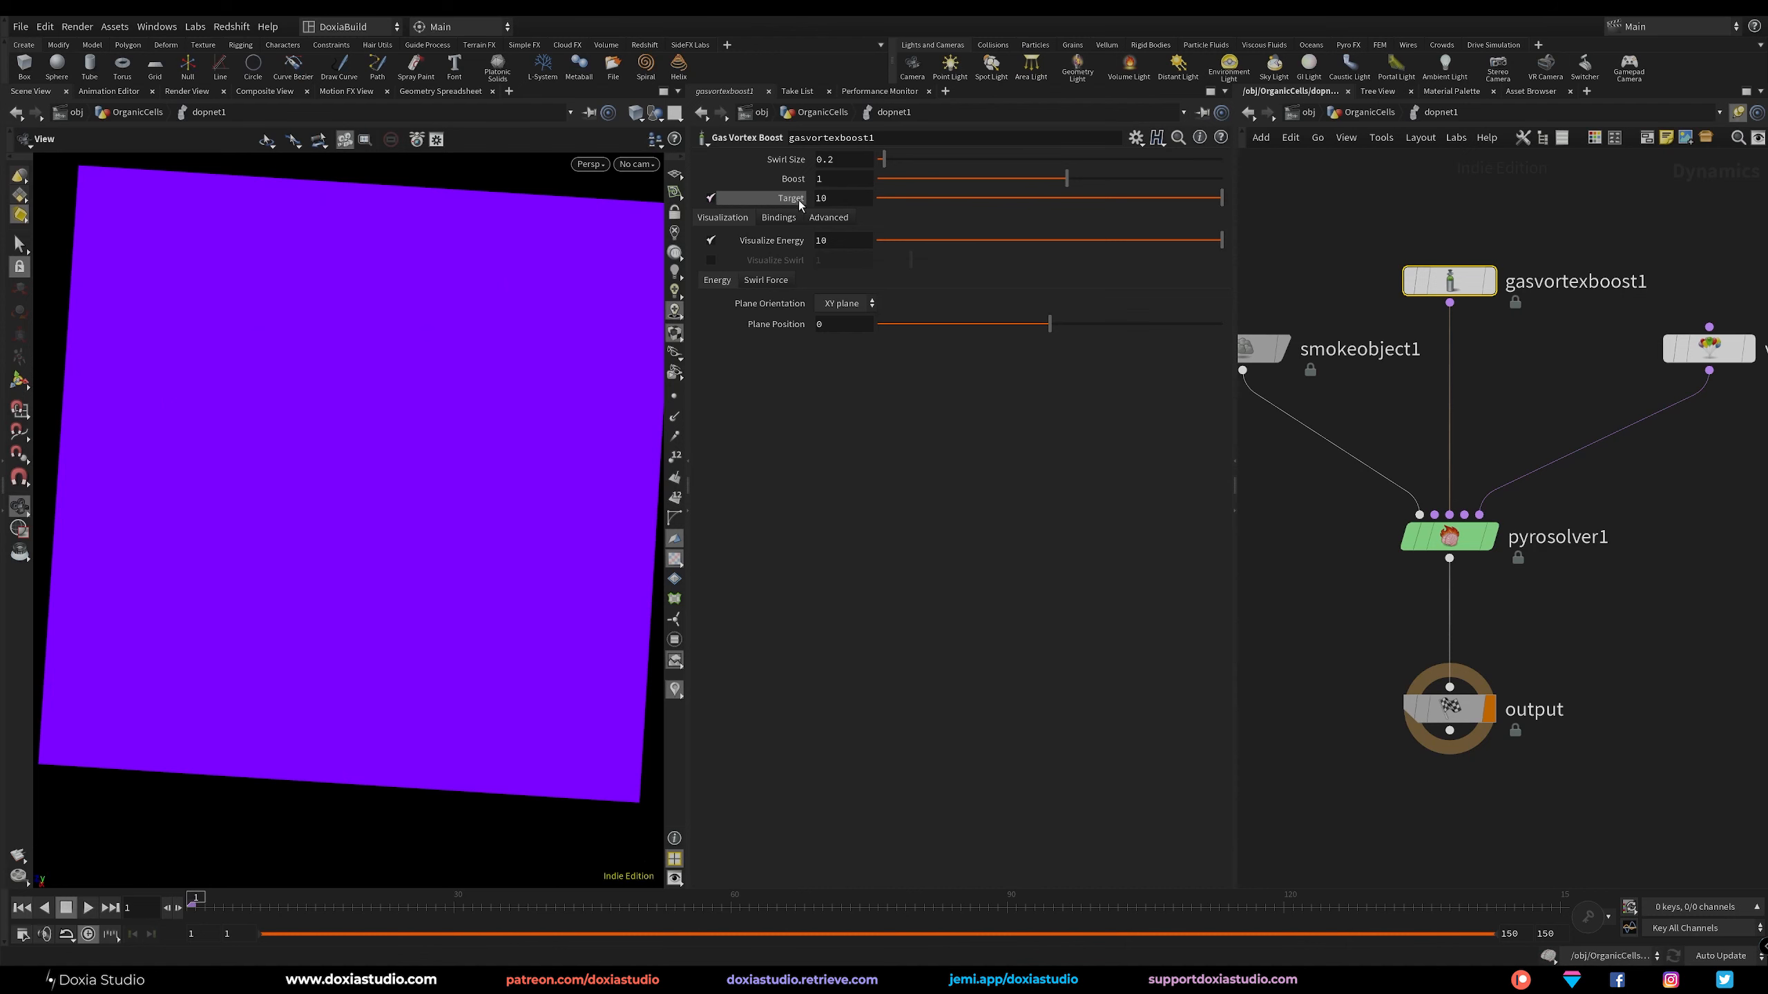
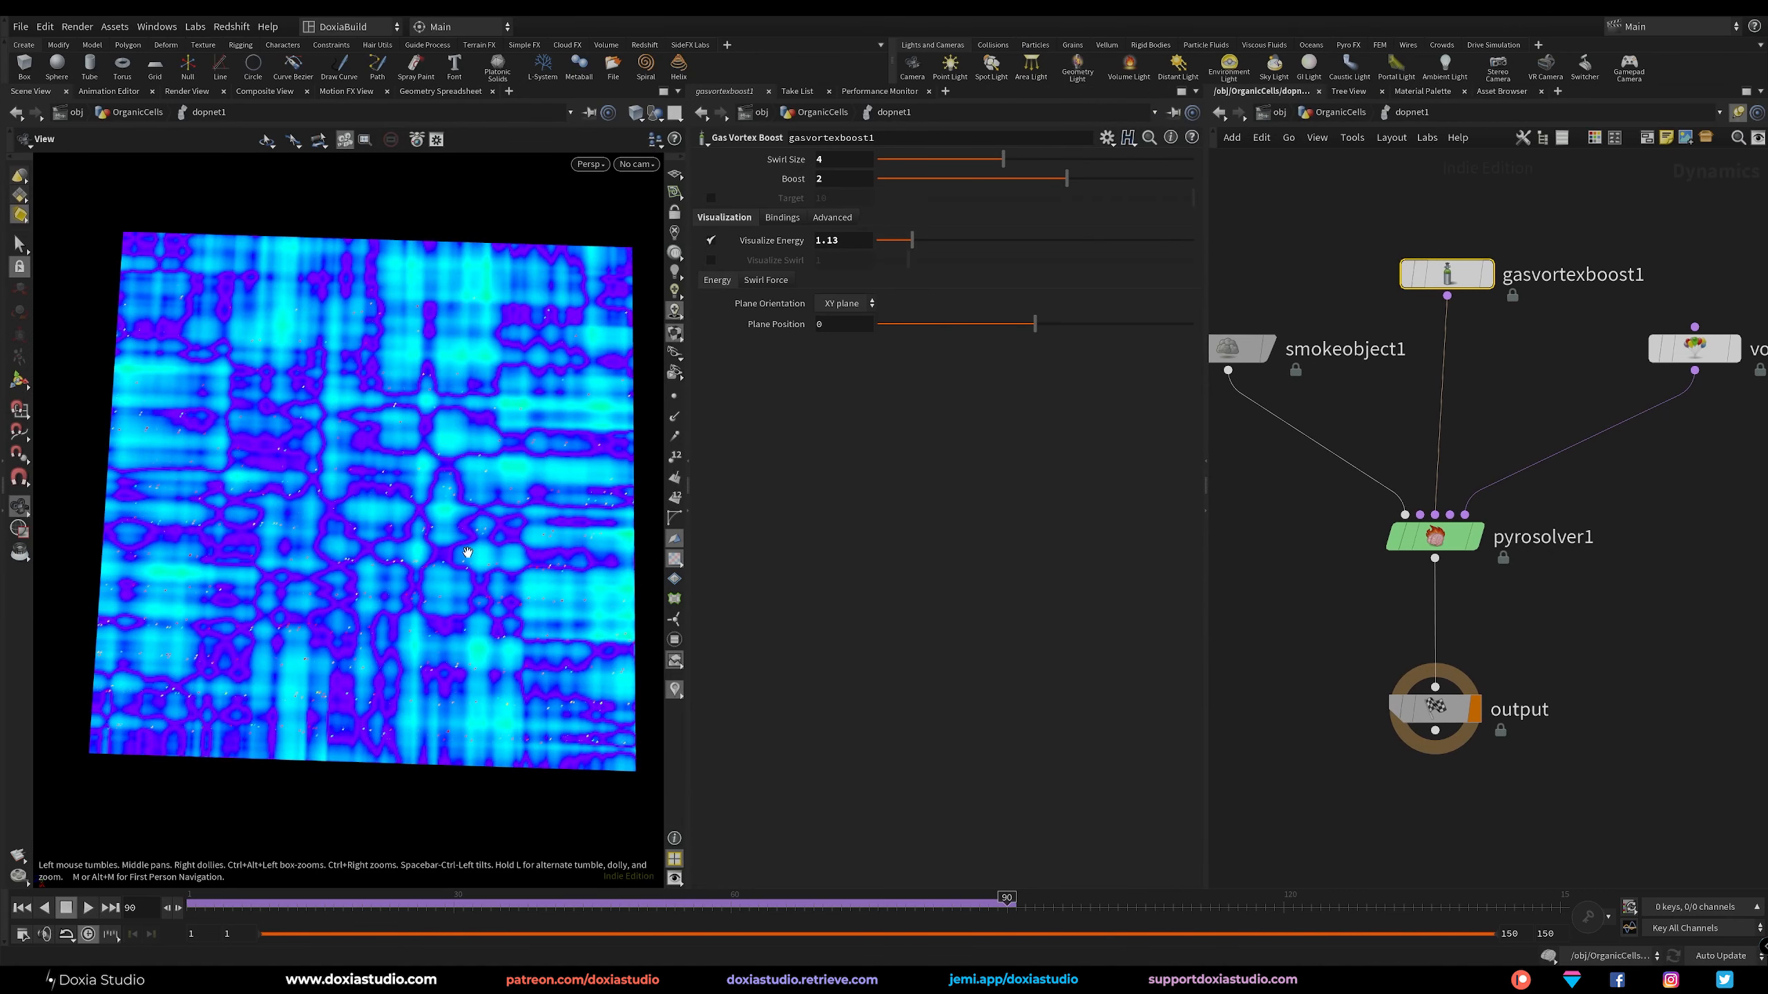
Set the Gas Vortex Boost's Swirl Size to 2 and its Boost to 5.
double_click(838, 161)
type("2")
key("Return")
left_click(841, 179)
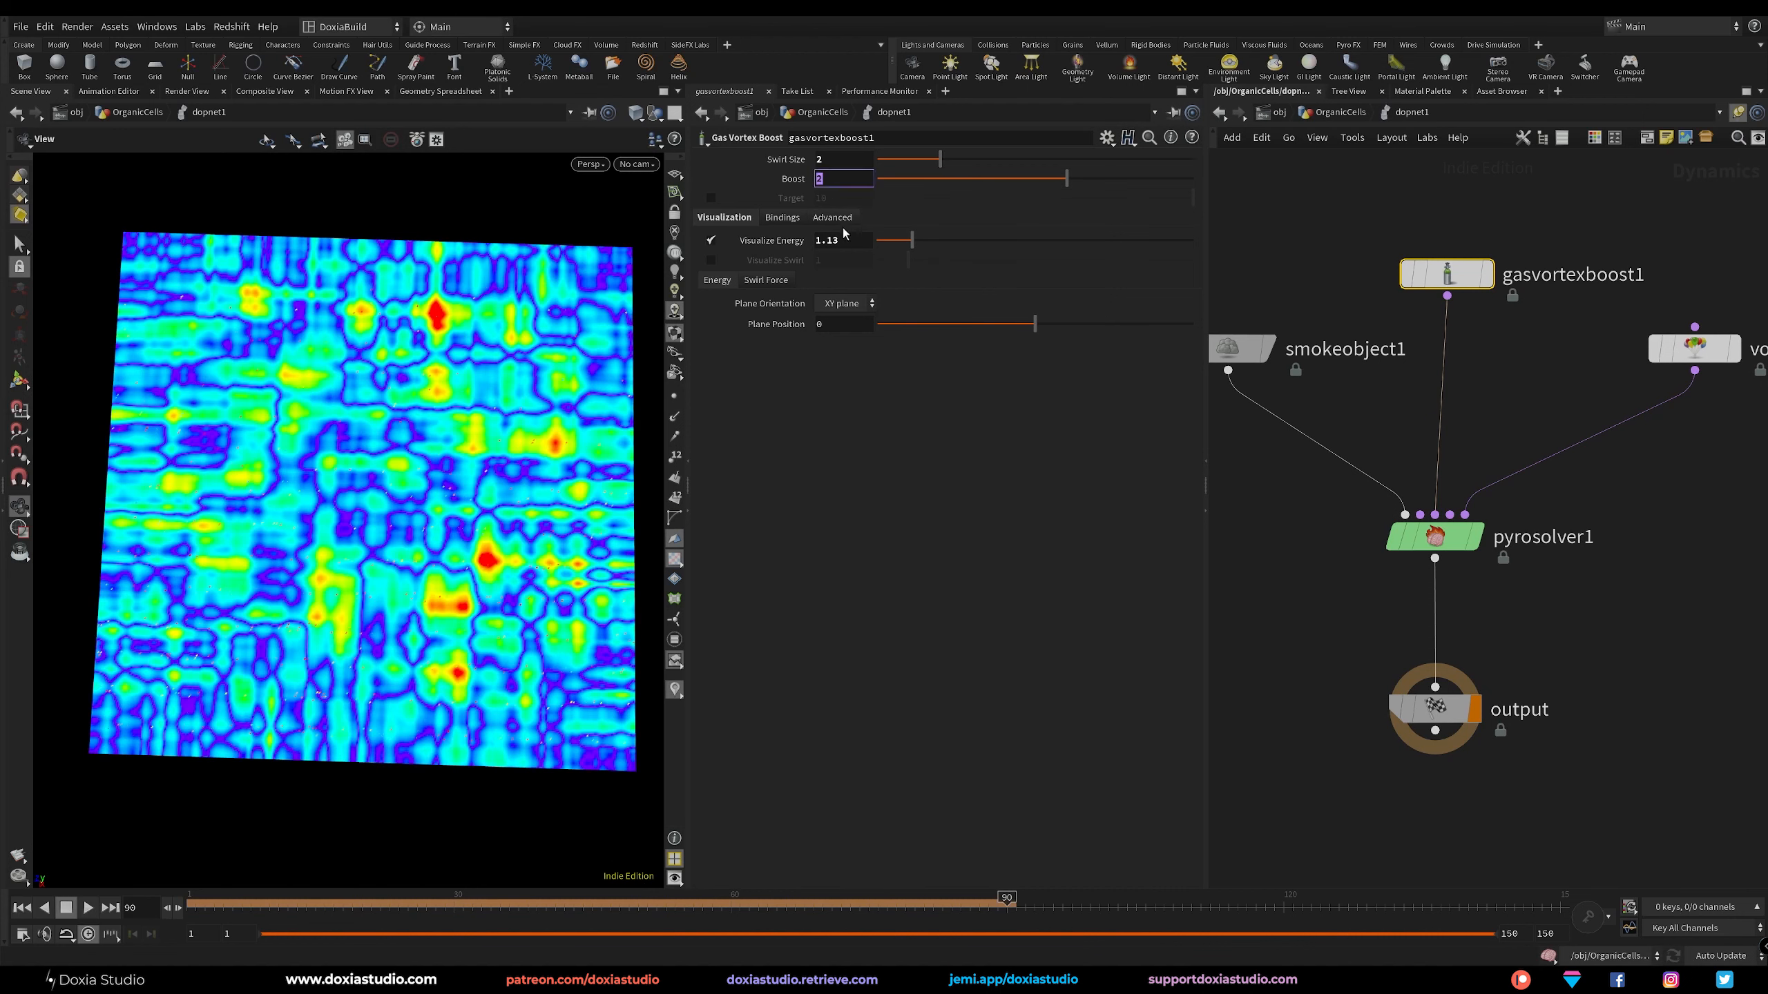
type("5")
key("Return")
Set Visualize Energy to 10 and resimulate from the first frame up to frame 90 to examine the swirls.
left_click_drag(1080, 240, 1315, 244)
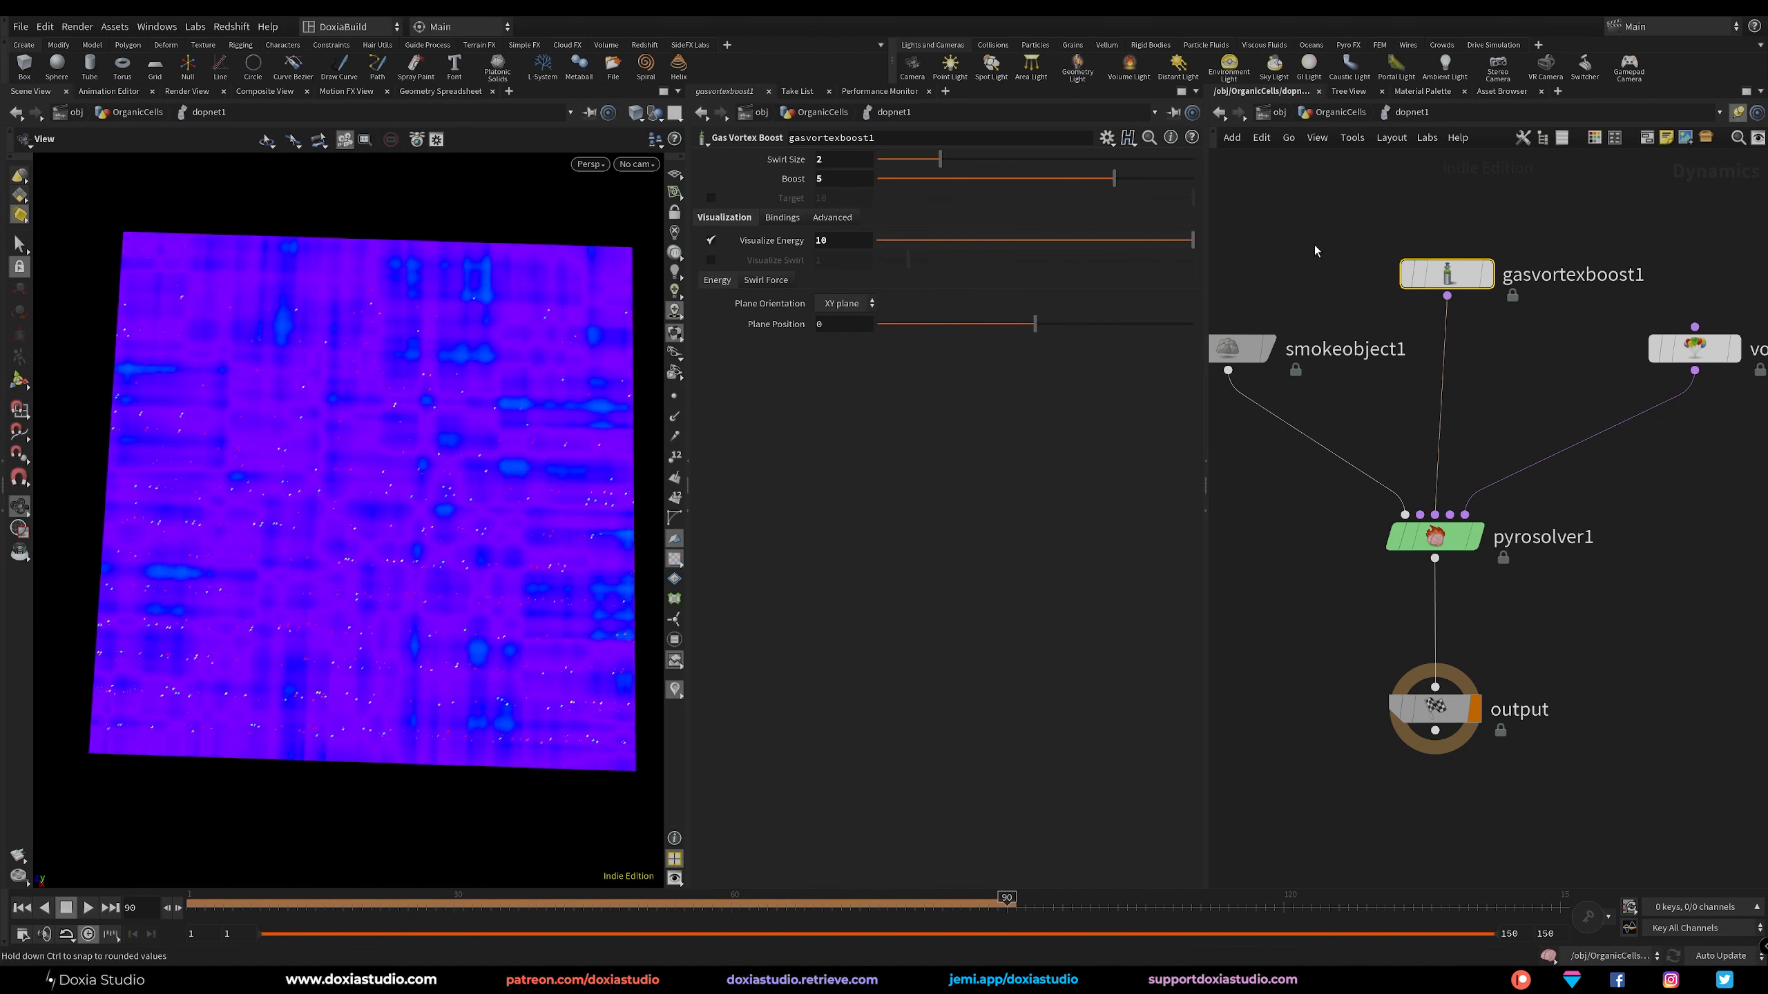
left_click(25, 908)
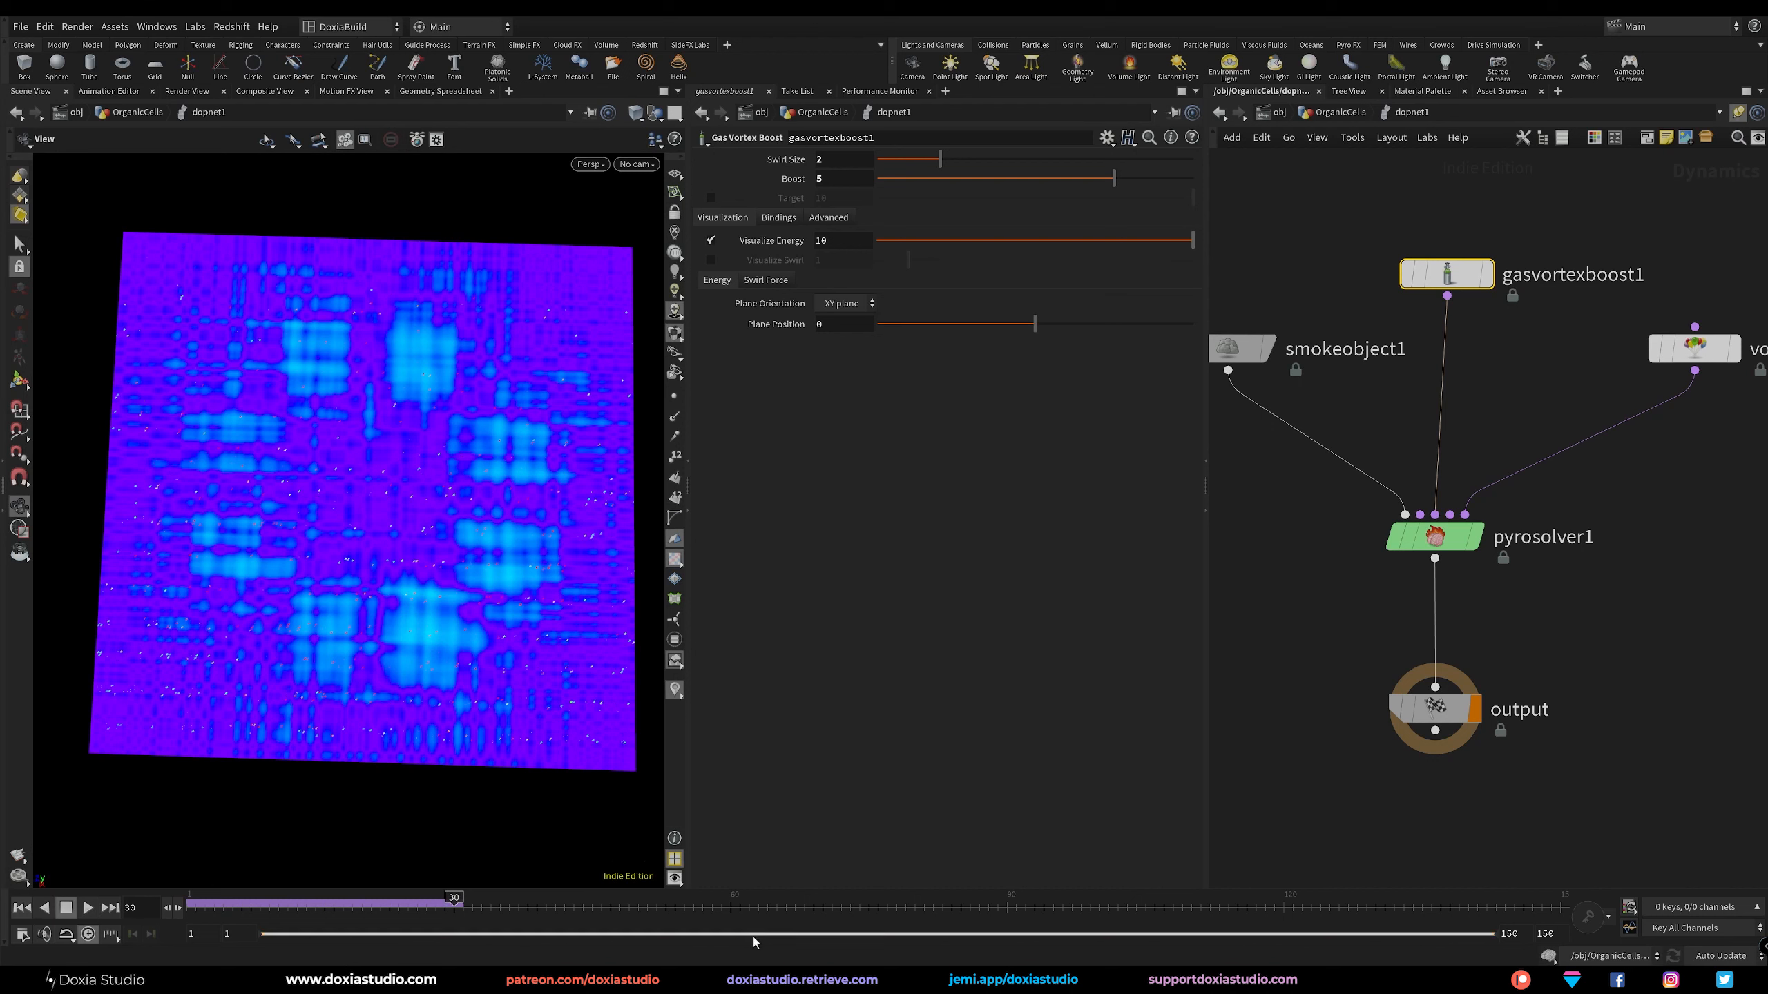
left_click(1007, 916)
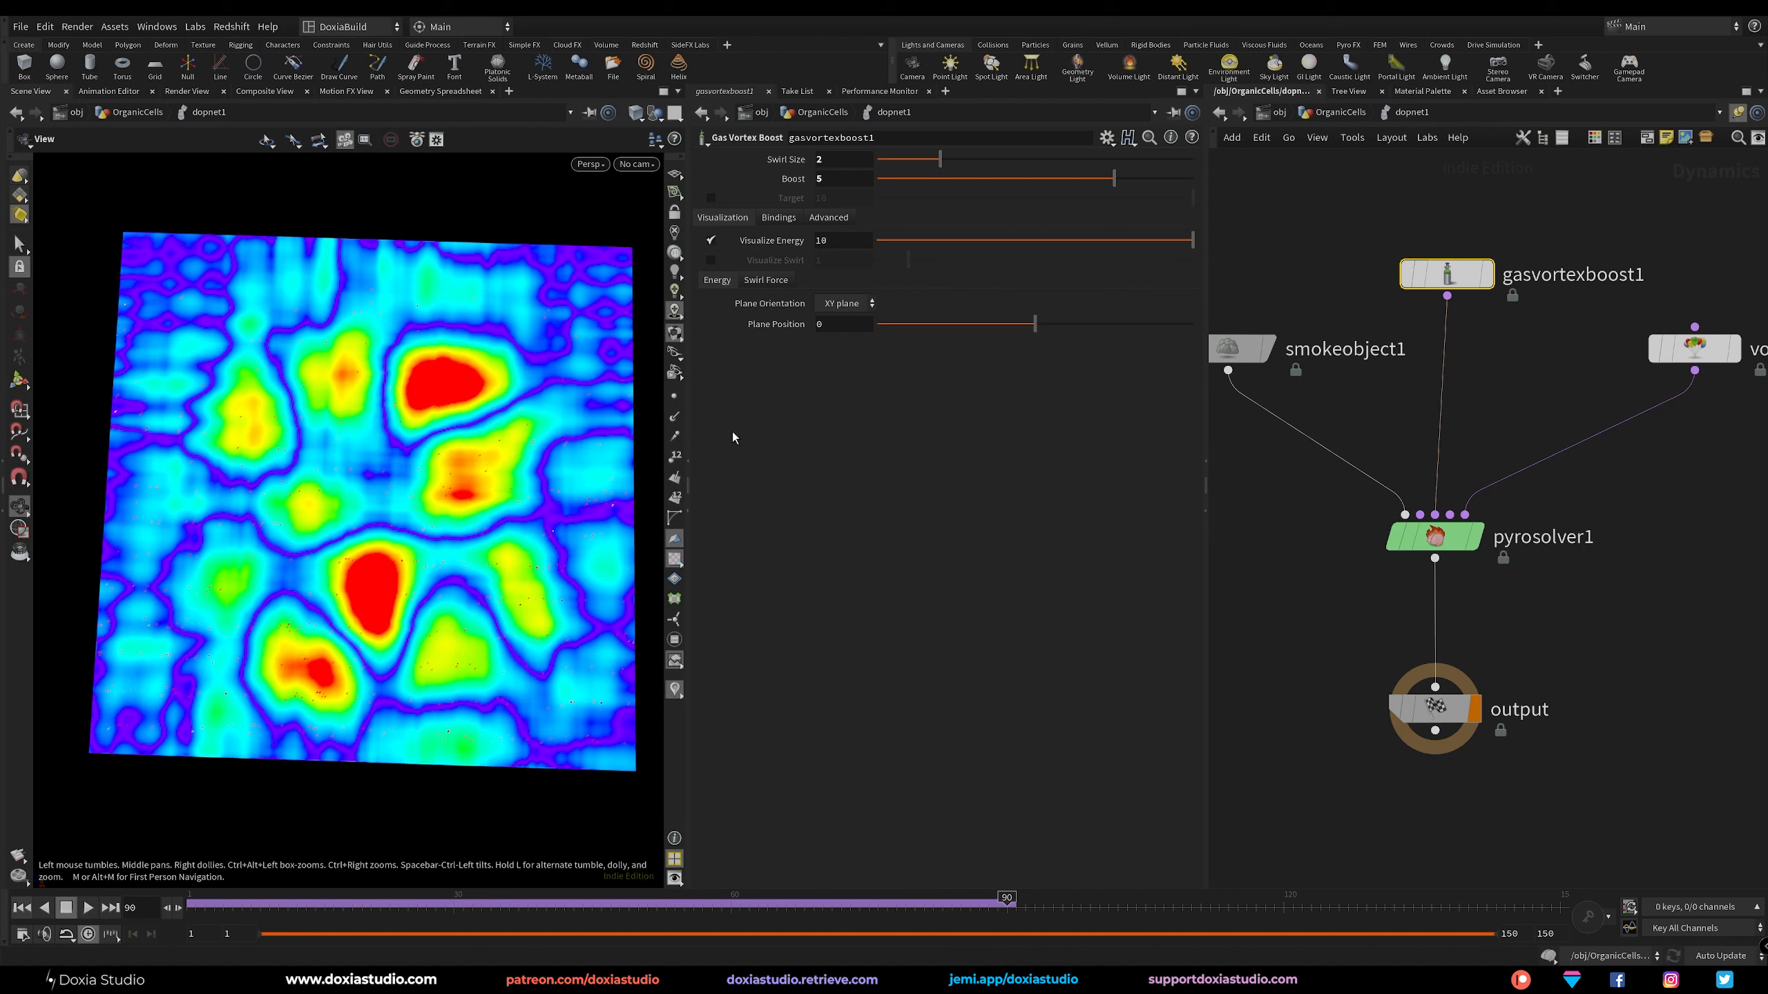
Insert a Merge node into the connection between the Gas Vortex Boost node and the Pyro Solver.
left_click_drag(1446, 275, 1410, 241)
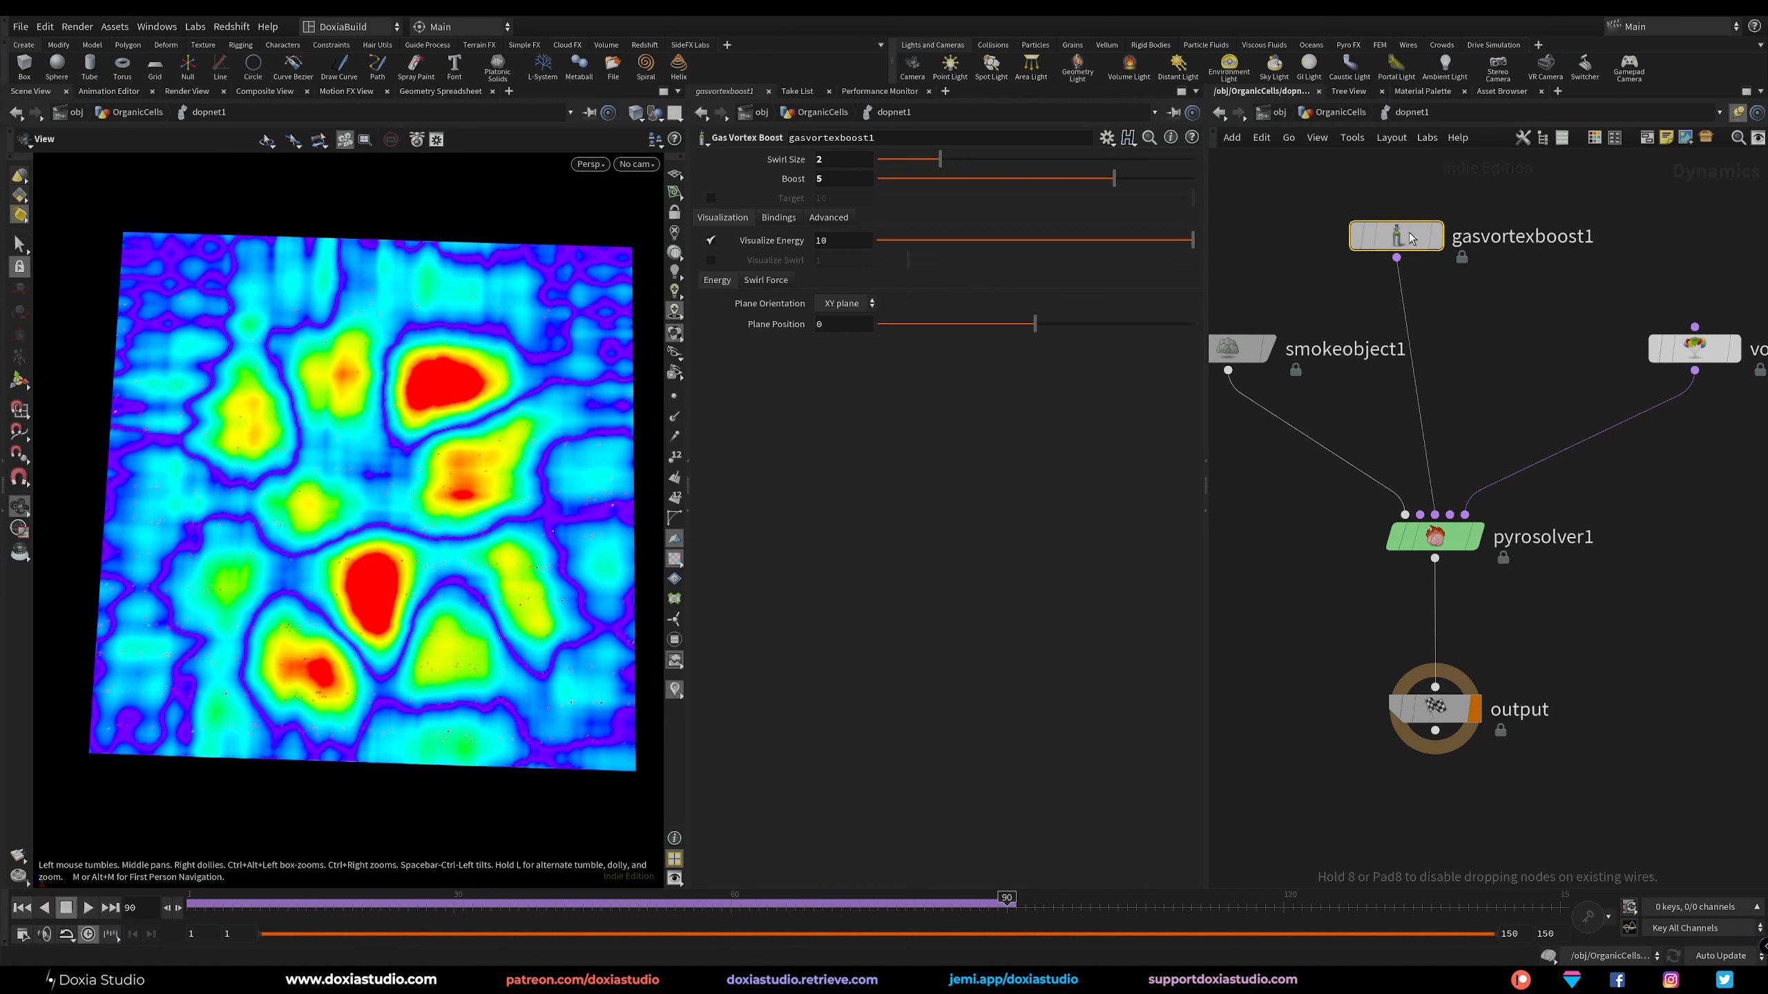
left_click(1470, 321)
key("Tab")
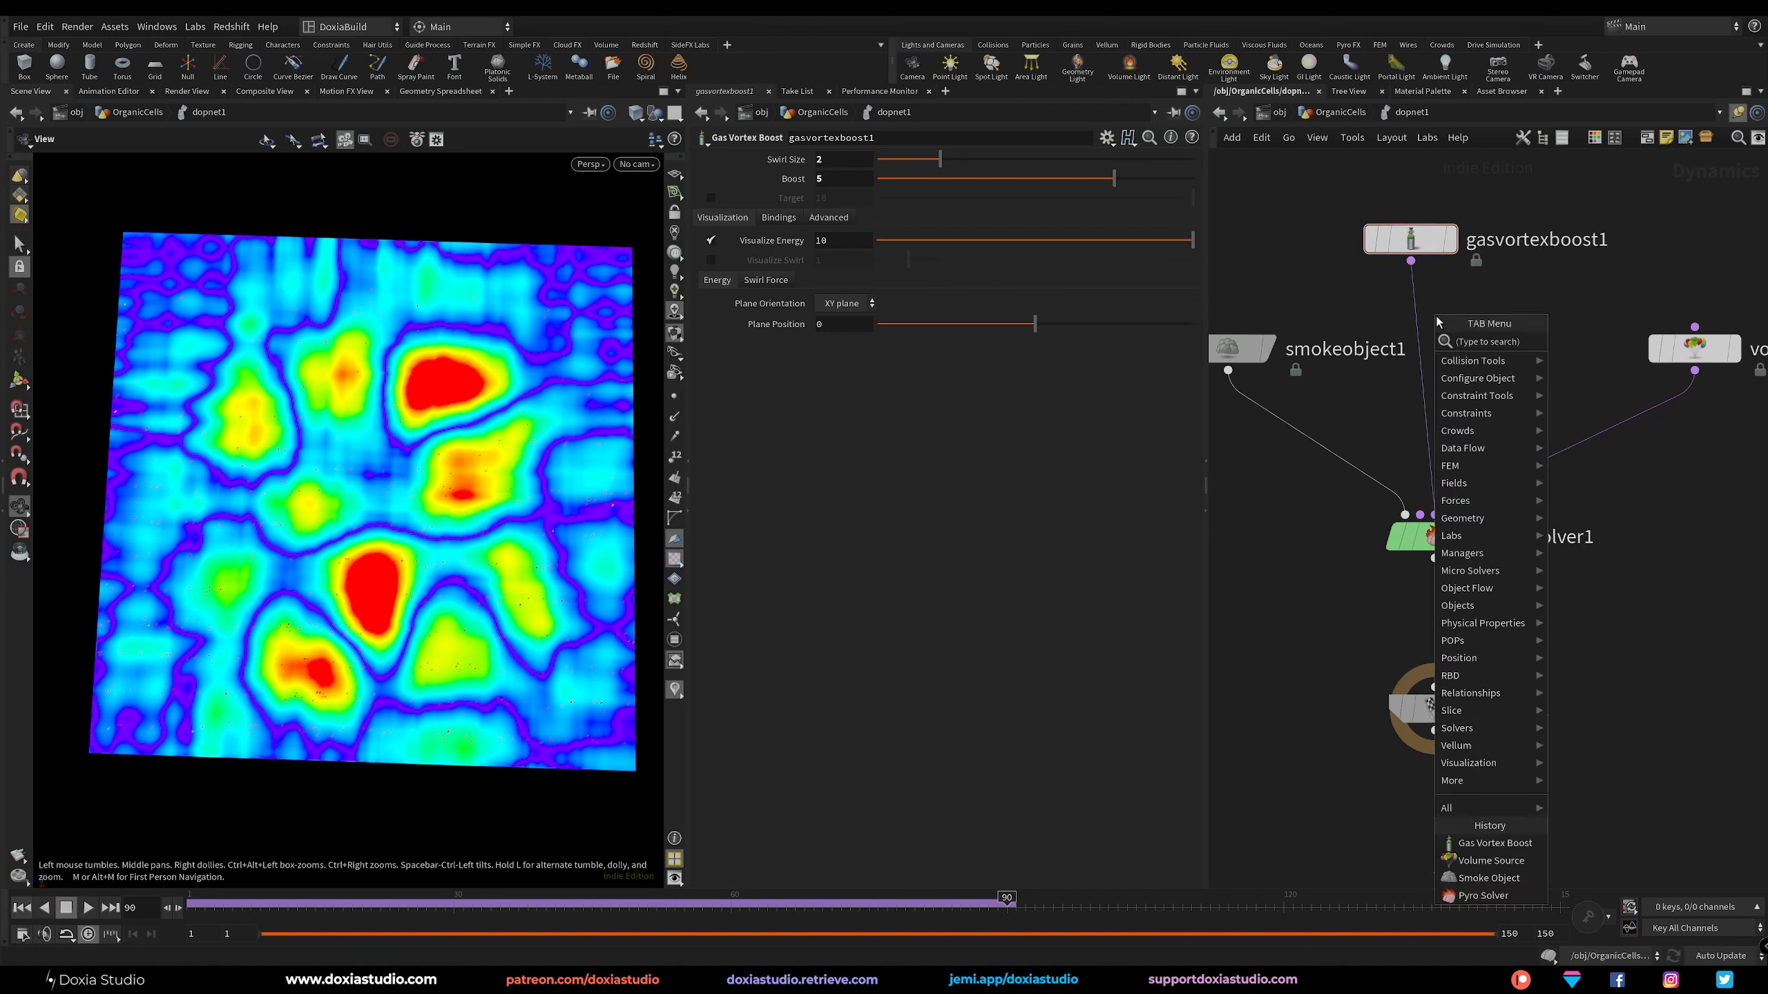
type("merge")
left_click(1580, 343)
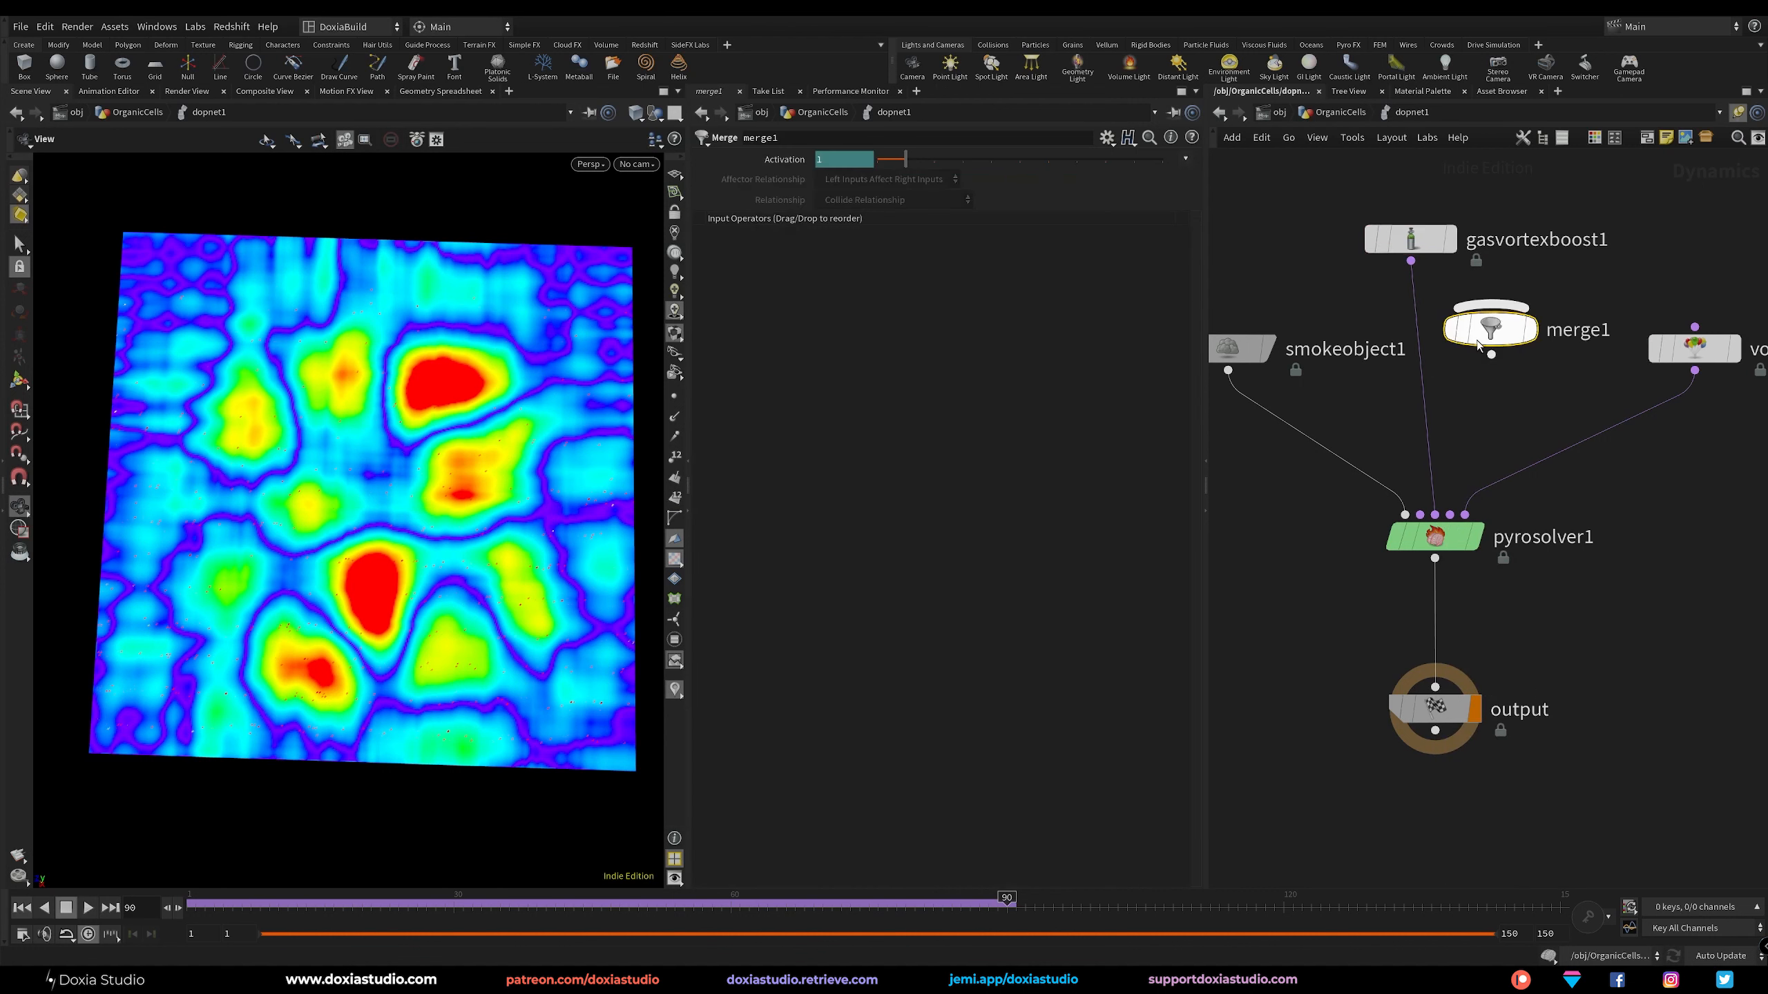
left_click(1425, 348)
Duplicate the Gas Vortex Boost node, connect the copy to the Merge node and arrange both boost nodes above it.
left_click_drag(1422, 251, 1400, 228)
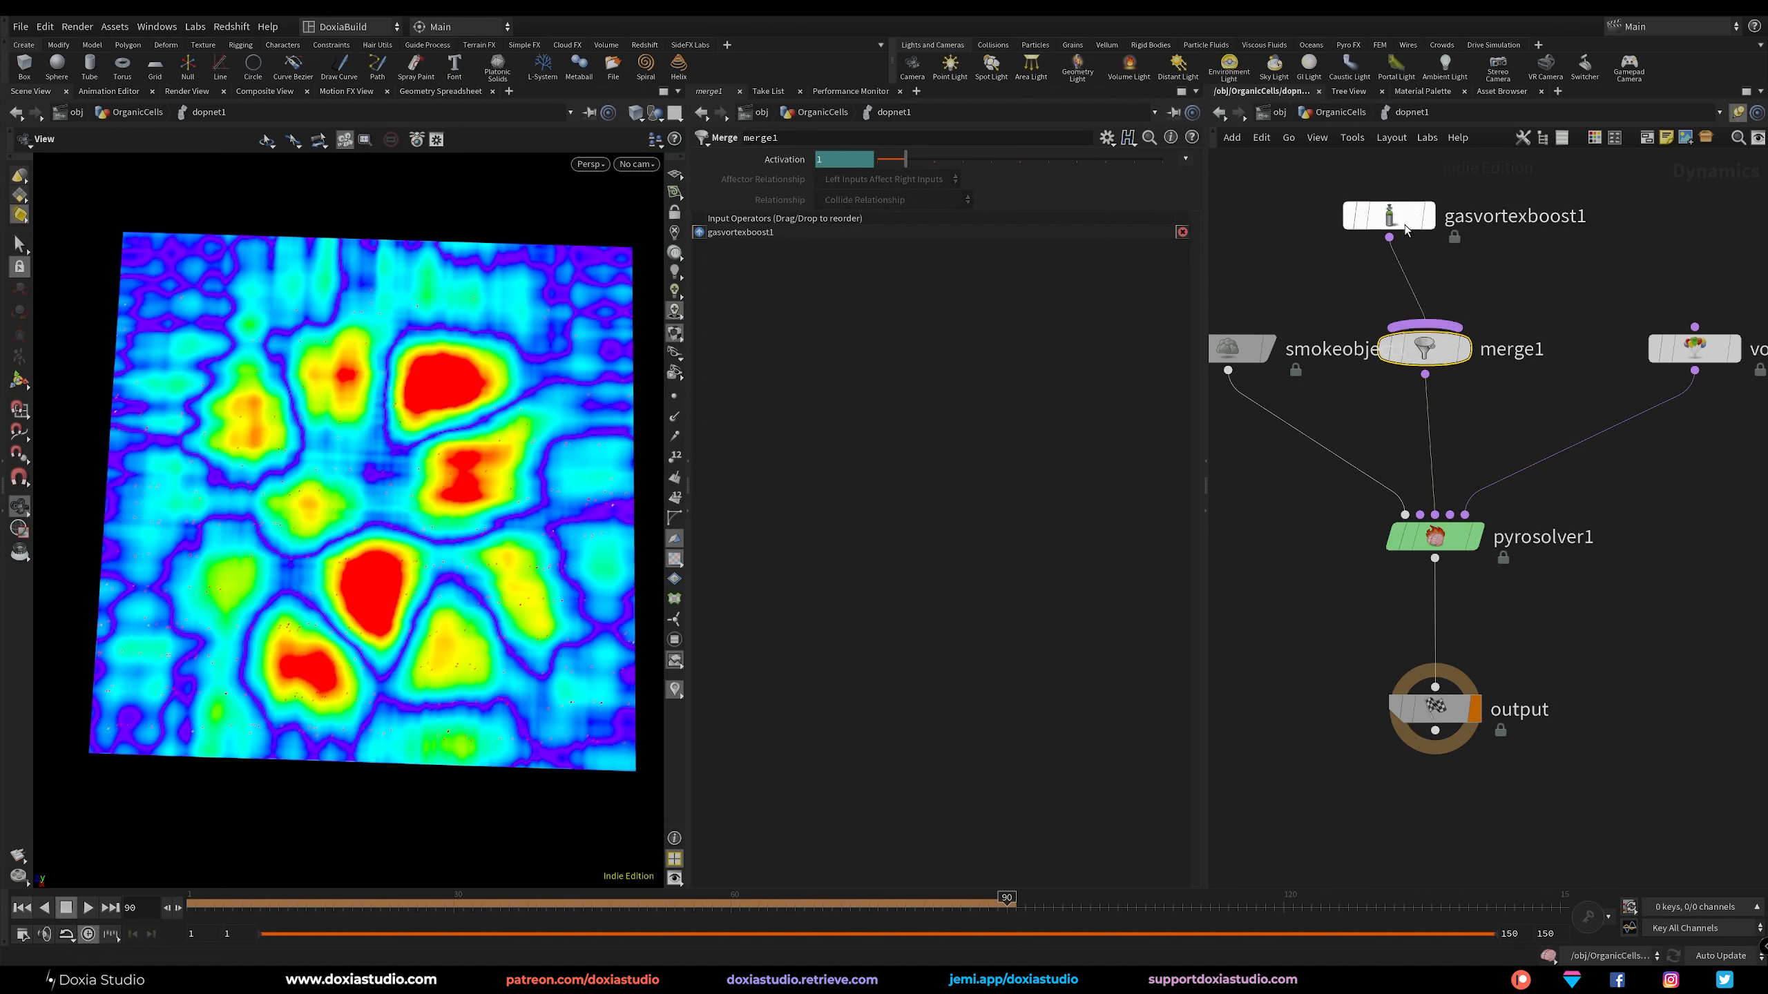
key("ctrl+c")
key("ctrl+v")
left_click_drag(1578, 287, 1424, 325)
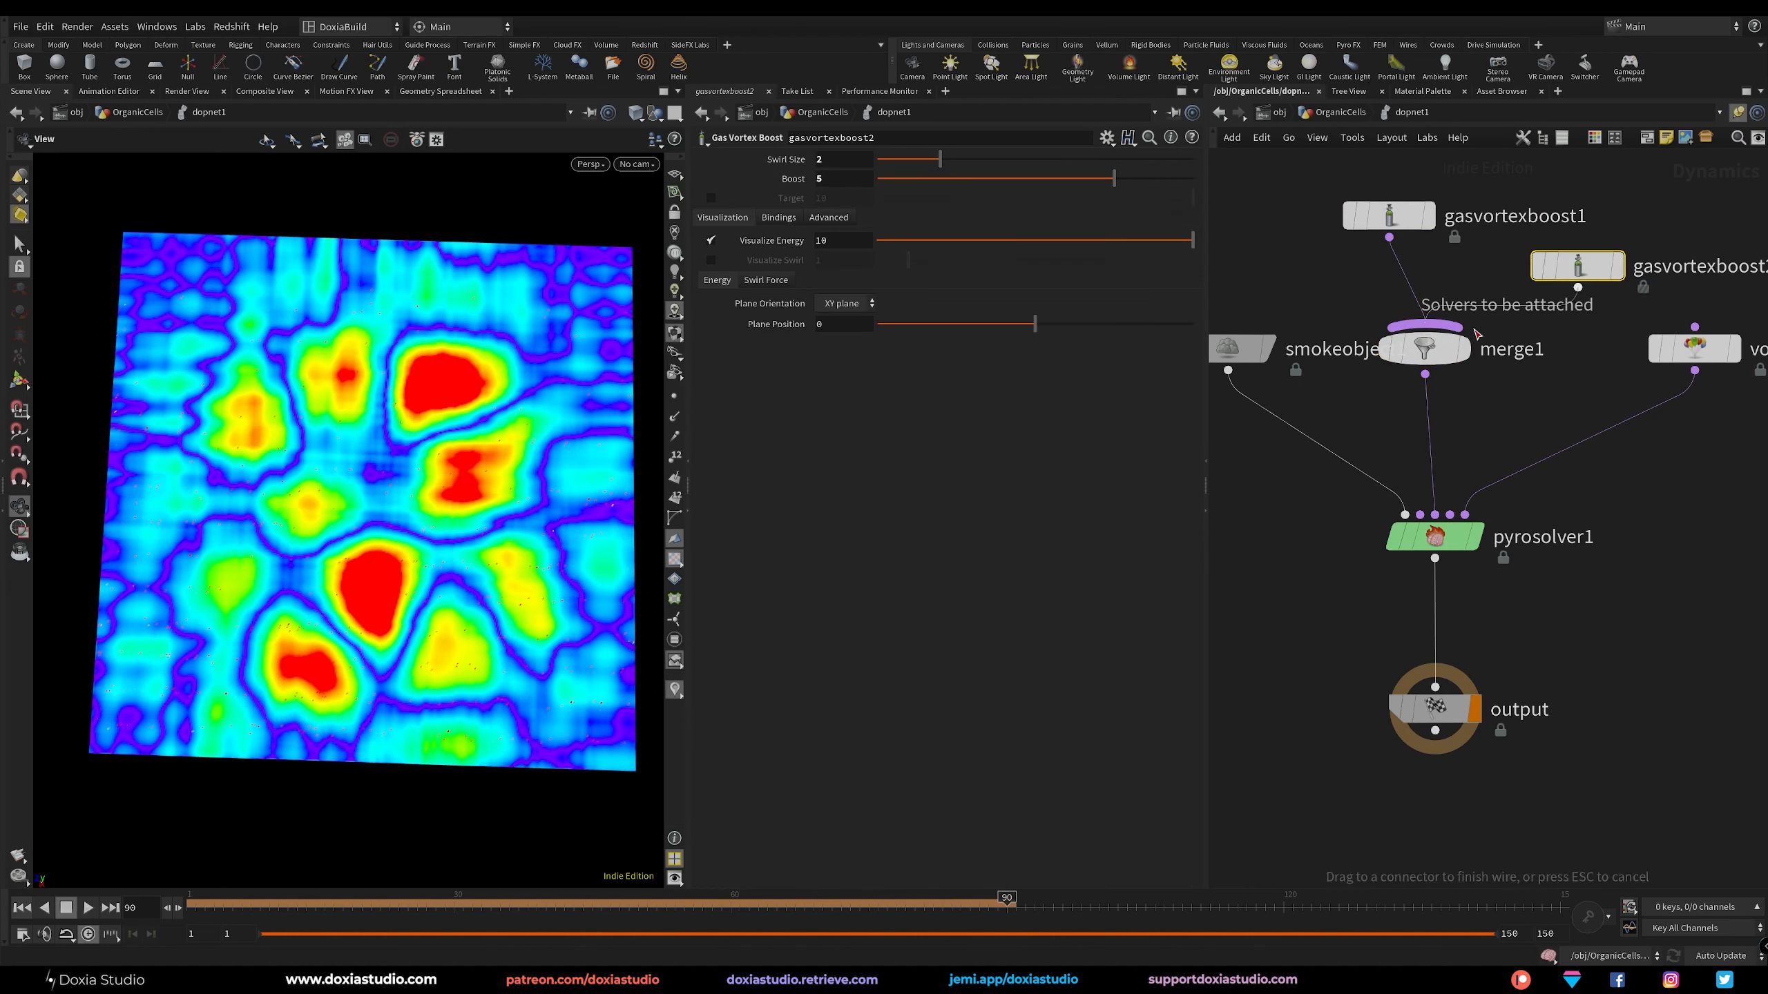
left_click_drag(1575, 267, 1548, 269)
Rename the original Gas Vortex Boost node as gasvortexboost_big.
double_click(1564, 218)
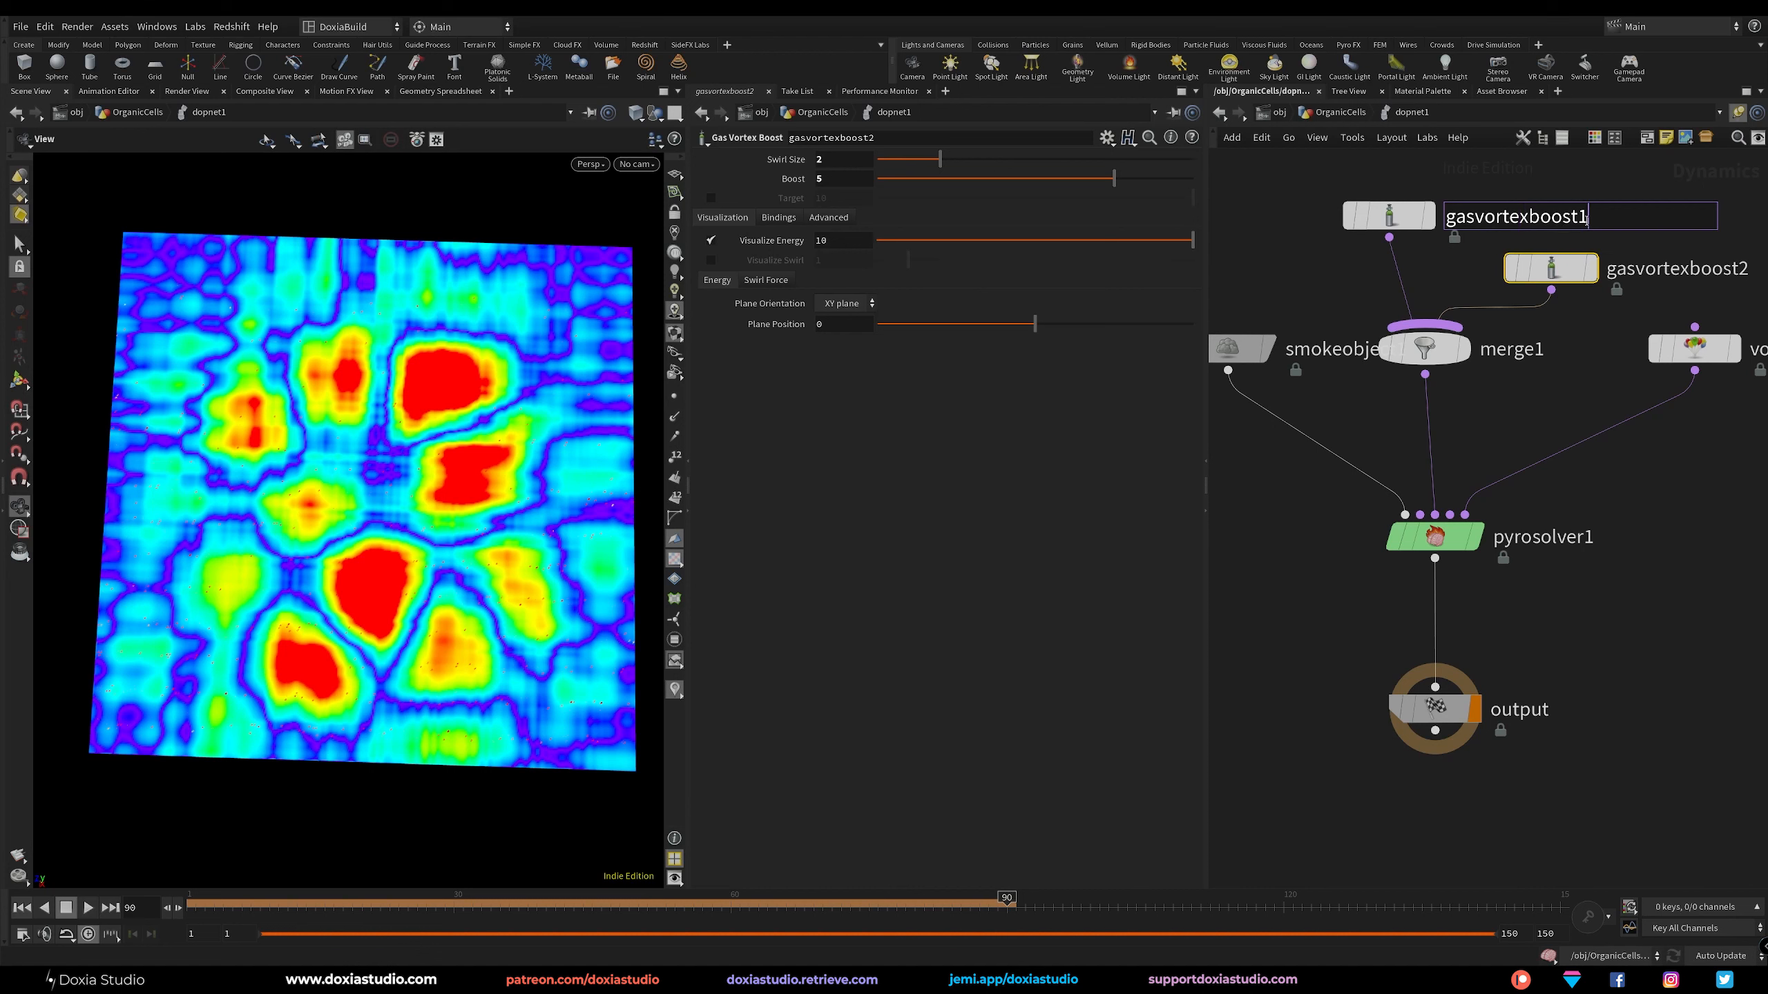
key("BackSpace")
type("_big")
key("Return")
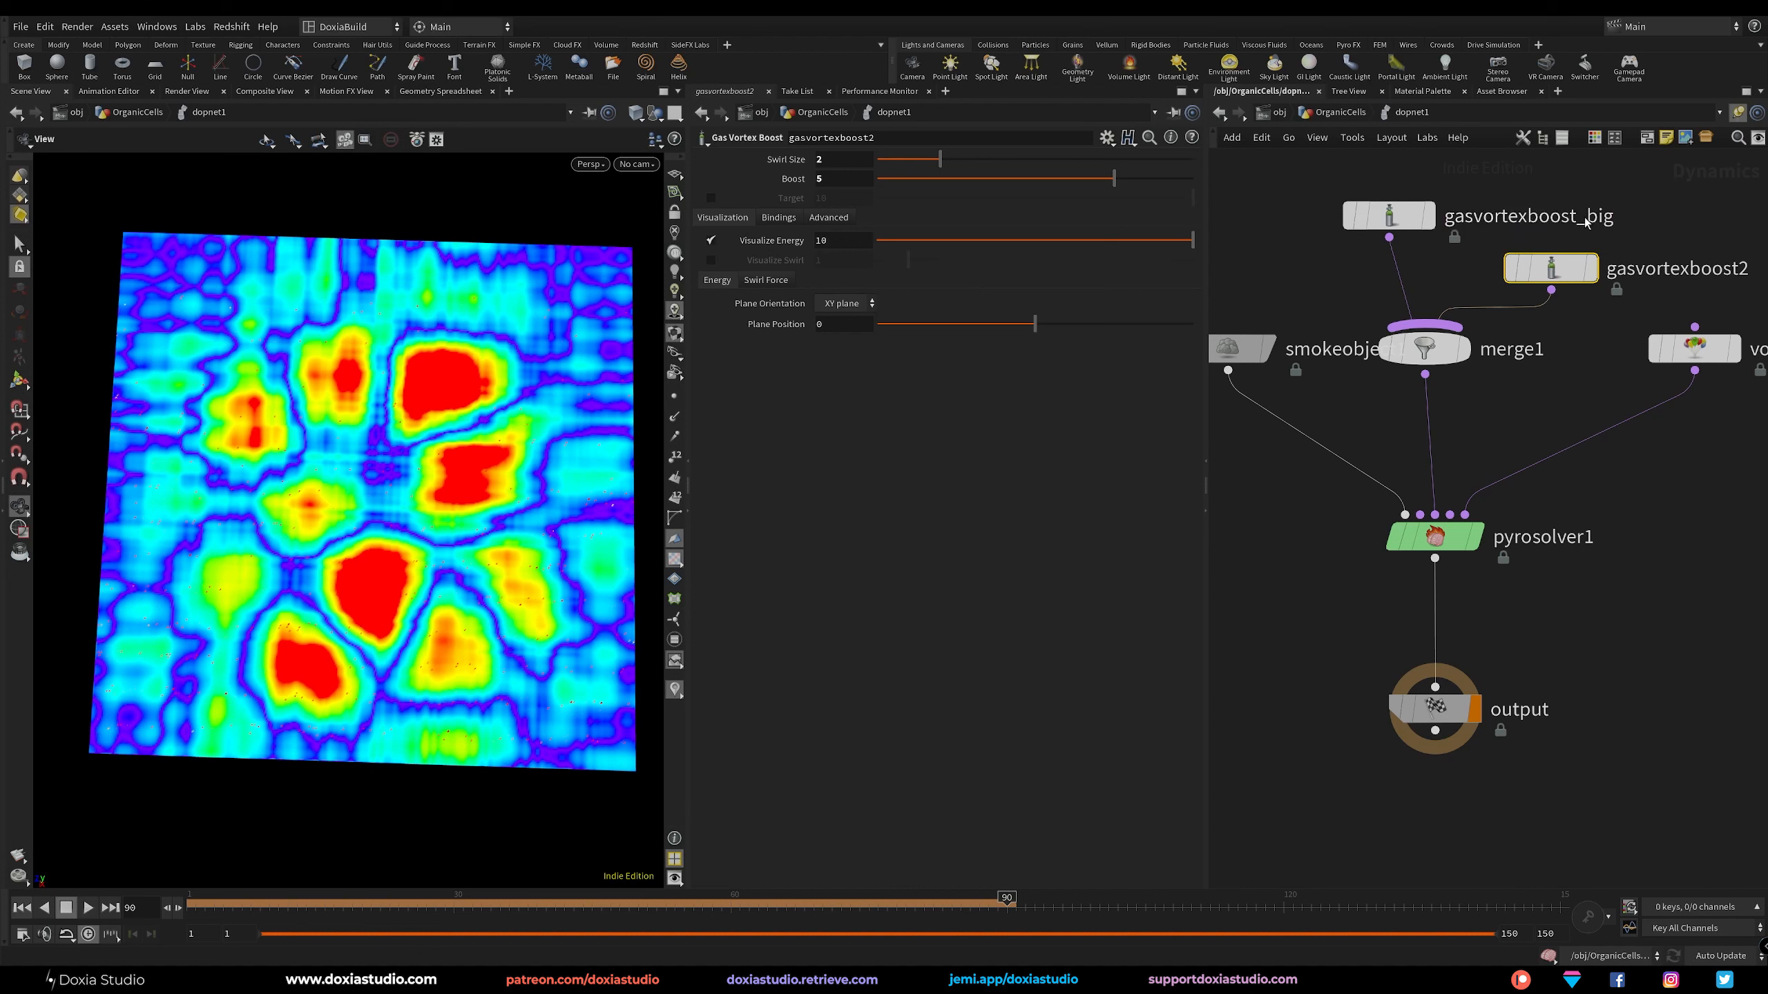
Rename the duplicated vortex boost node as gasvortexboost_small and space out both boost nodes so their names are readable.
double_click(1695, 282)
key("shift+Left")
key("shift+Left")
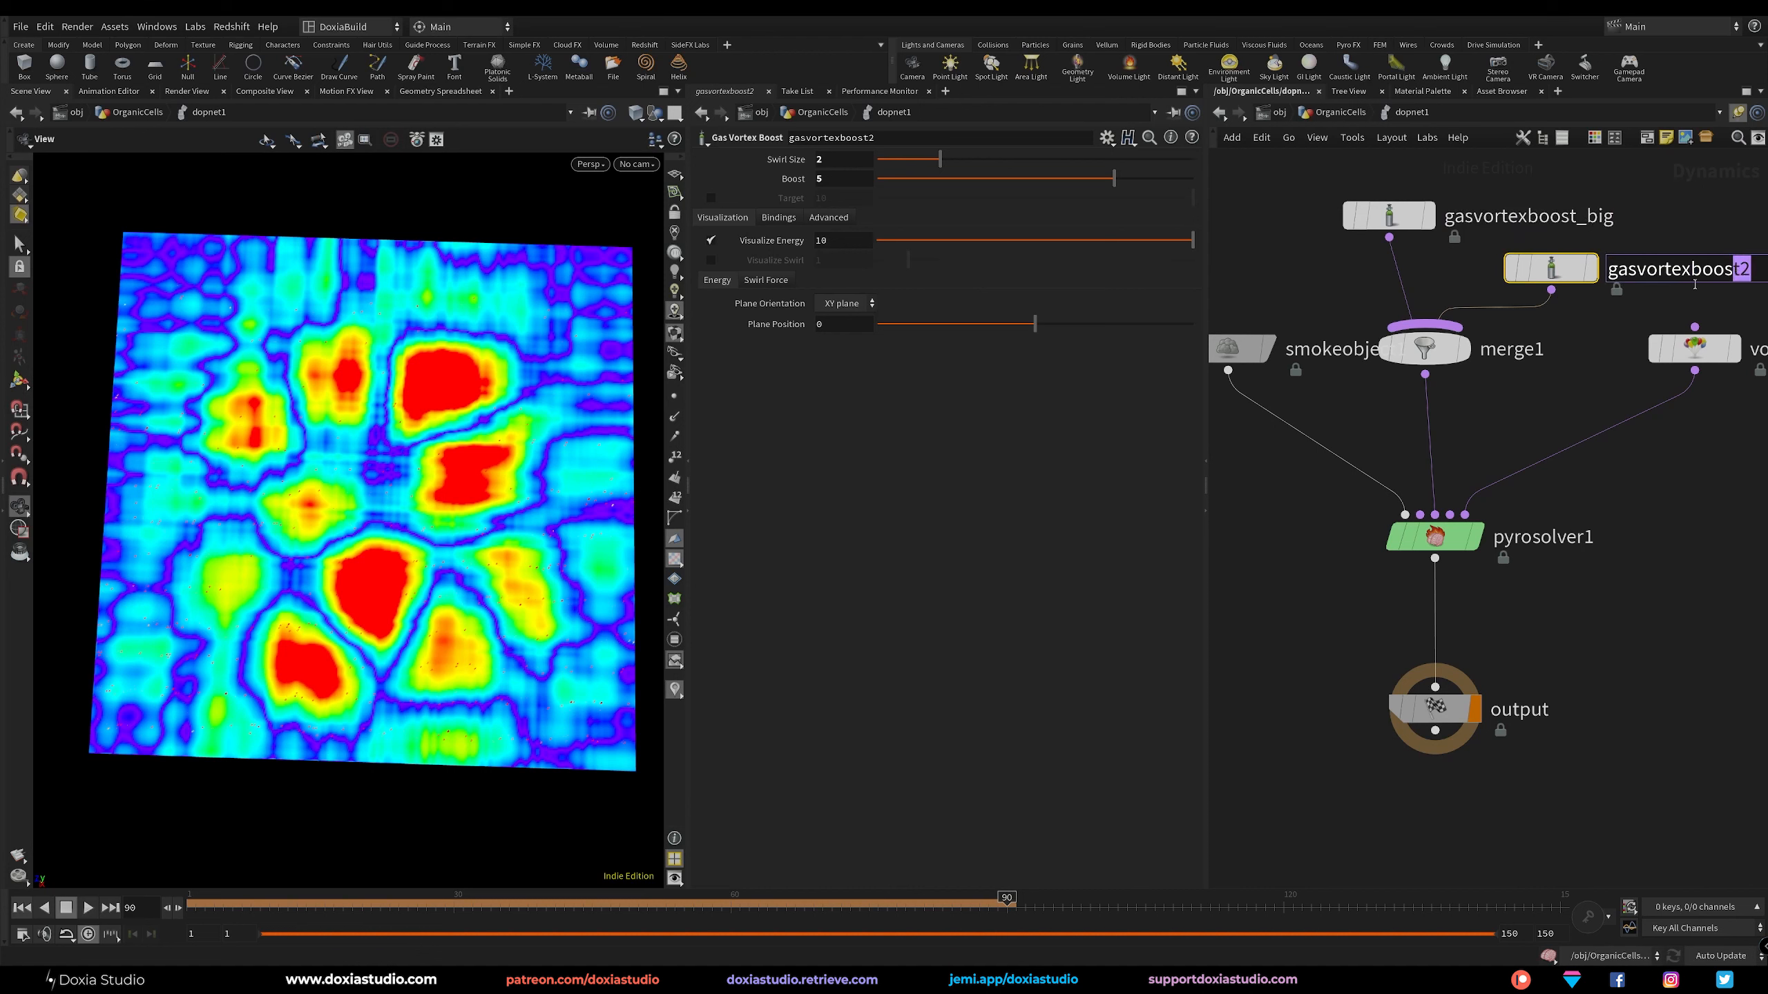
type("t_small")
key("Return")
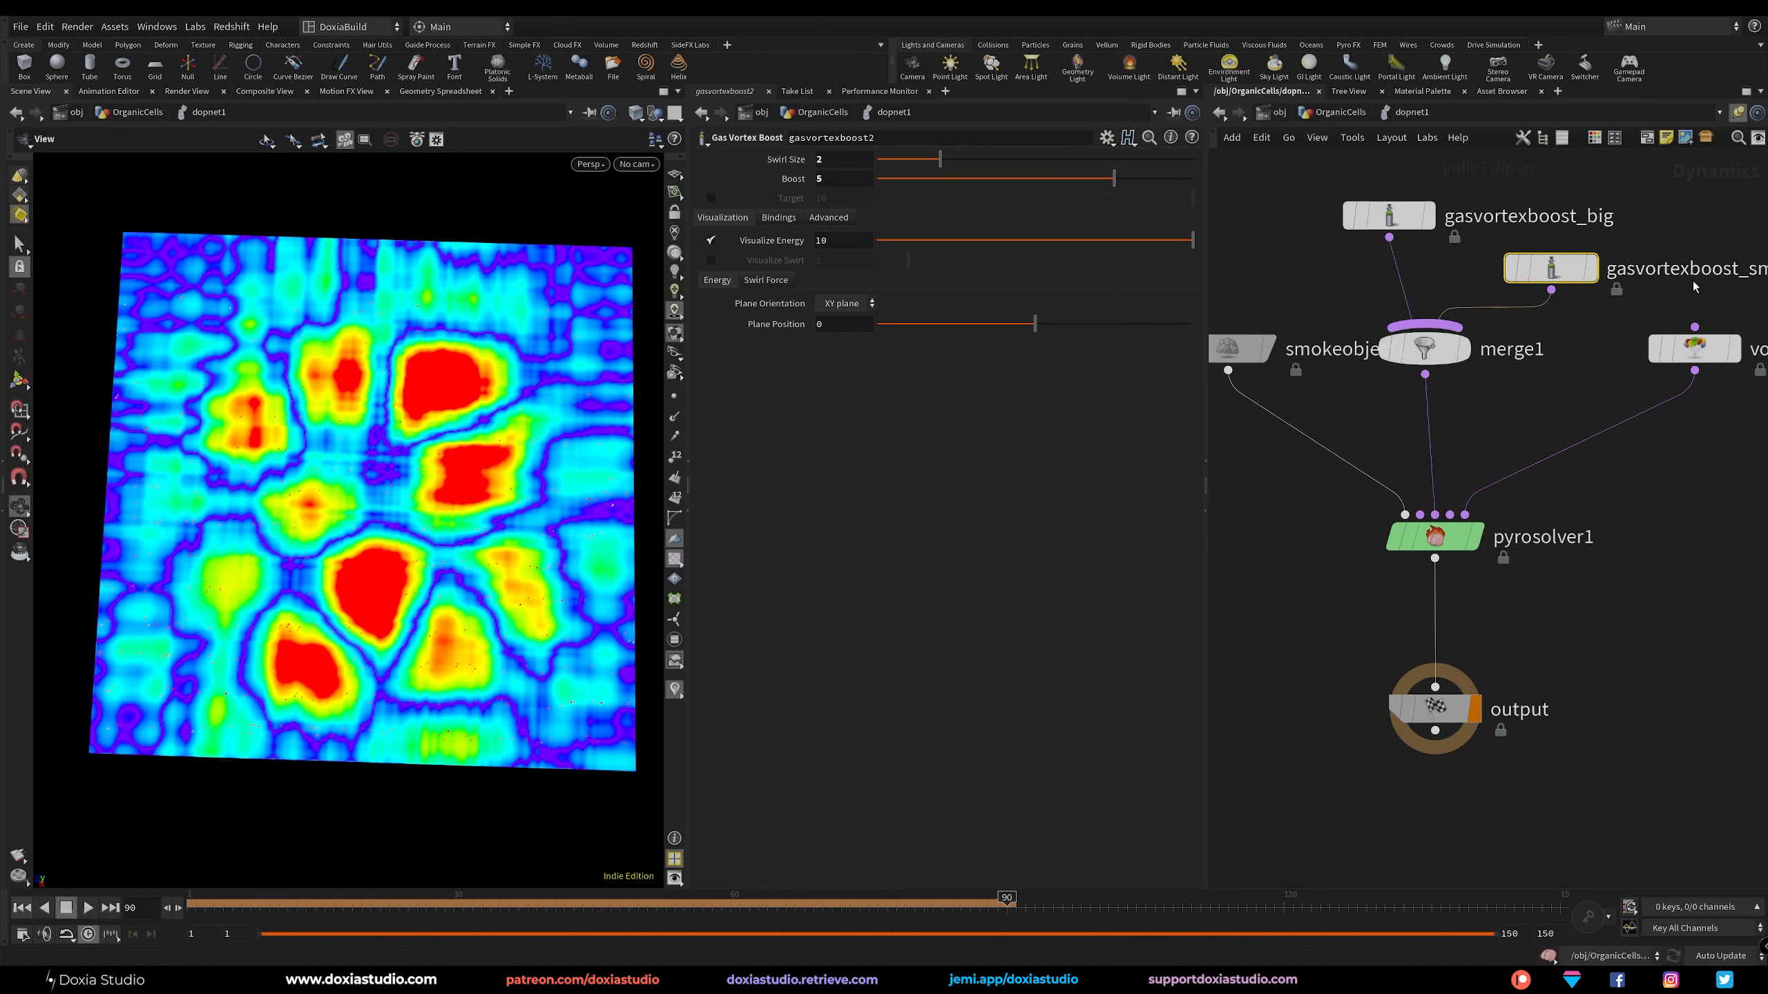
left_click_drag(1372, 219, 1273, 216)
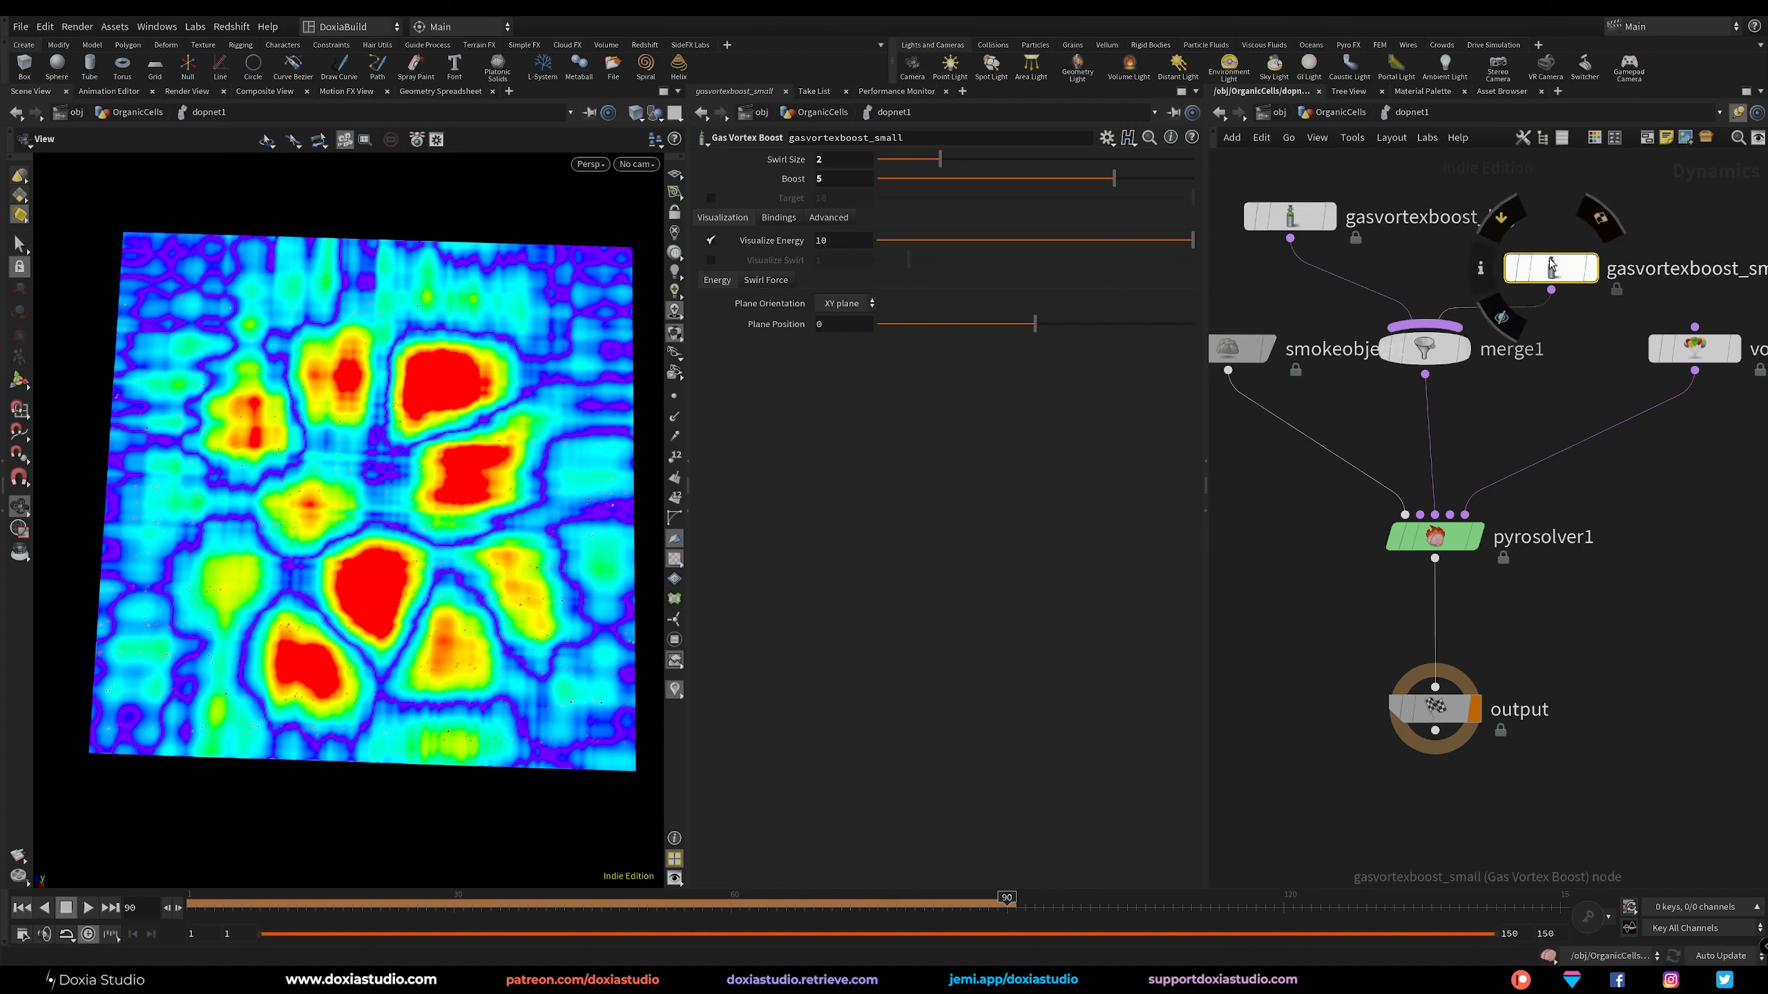
left_click_drag(1515, 268, 1440, 267)
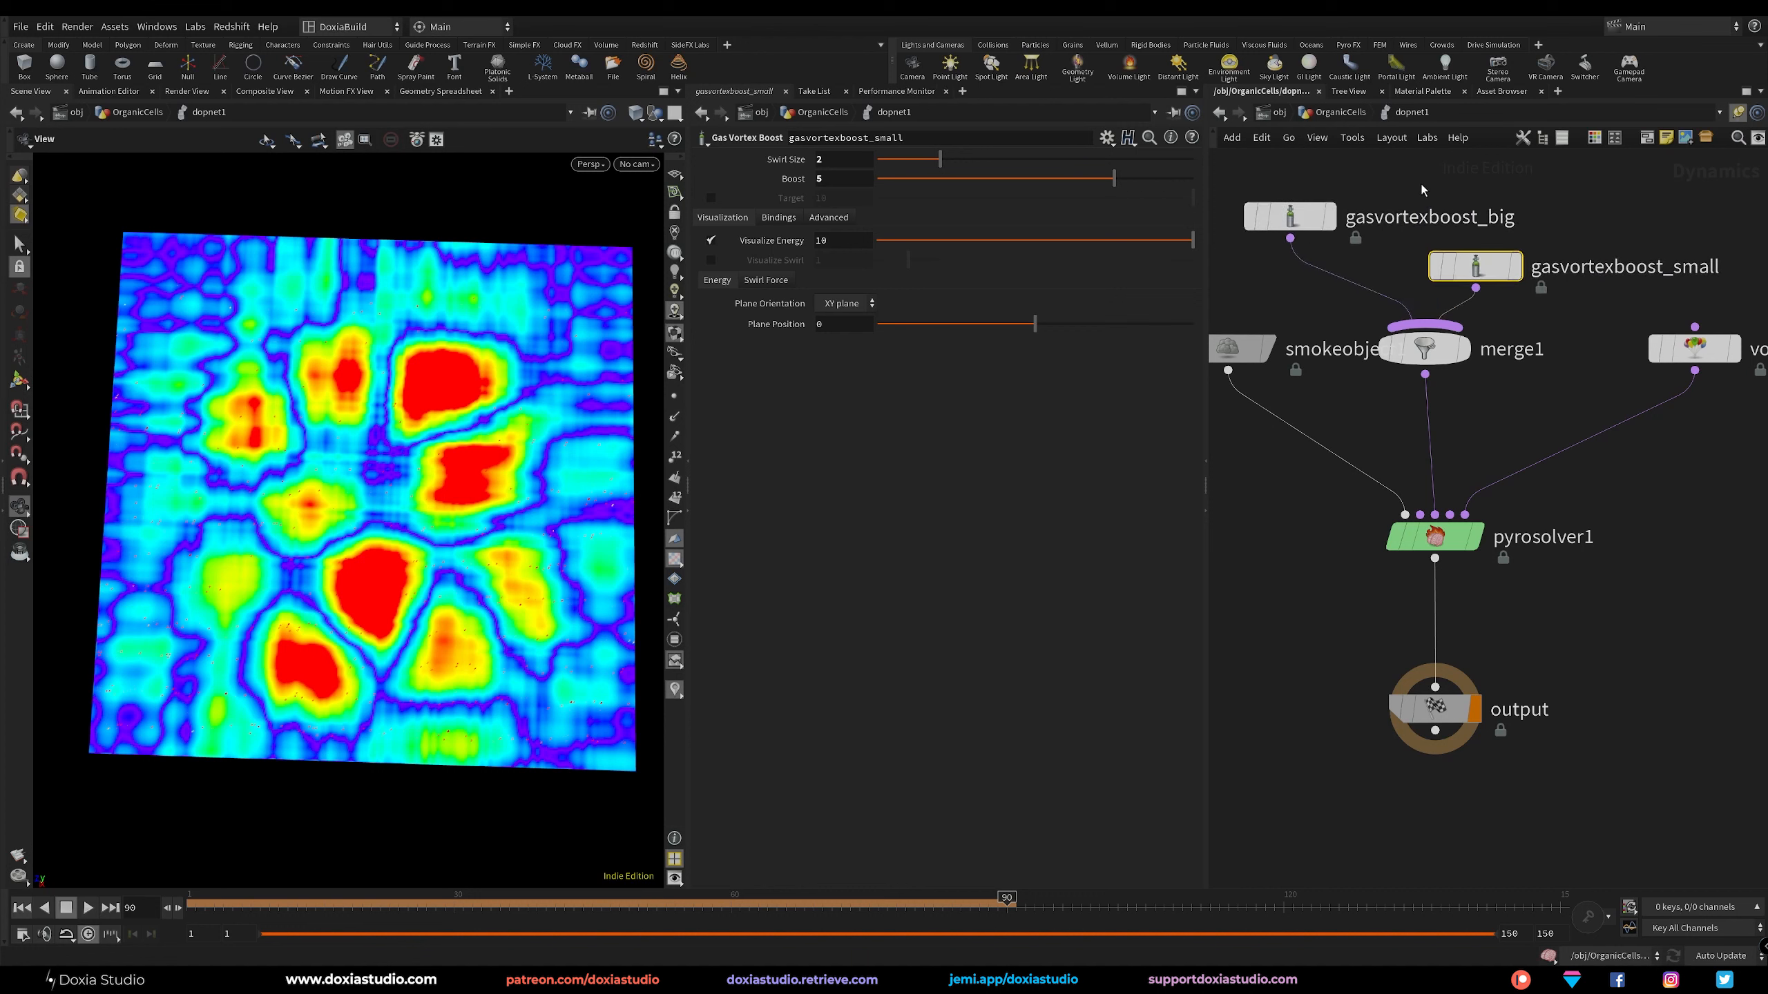
Set gasvortexboost_small's Swirl Size to 0.2 and Boost to 1, and return the simulation to the first frame.
left_click(830, 165)
type("0.2")
key("Return")
left_click(830, 178)
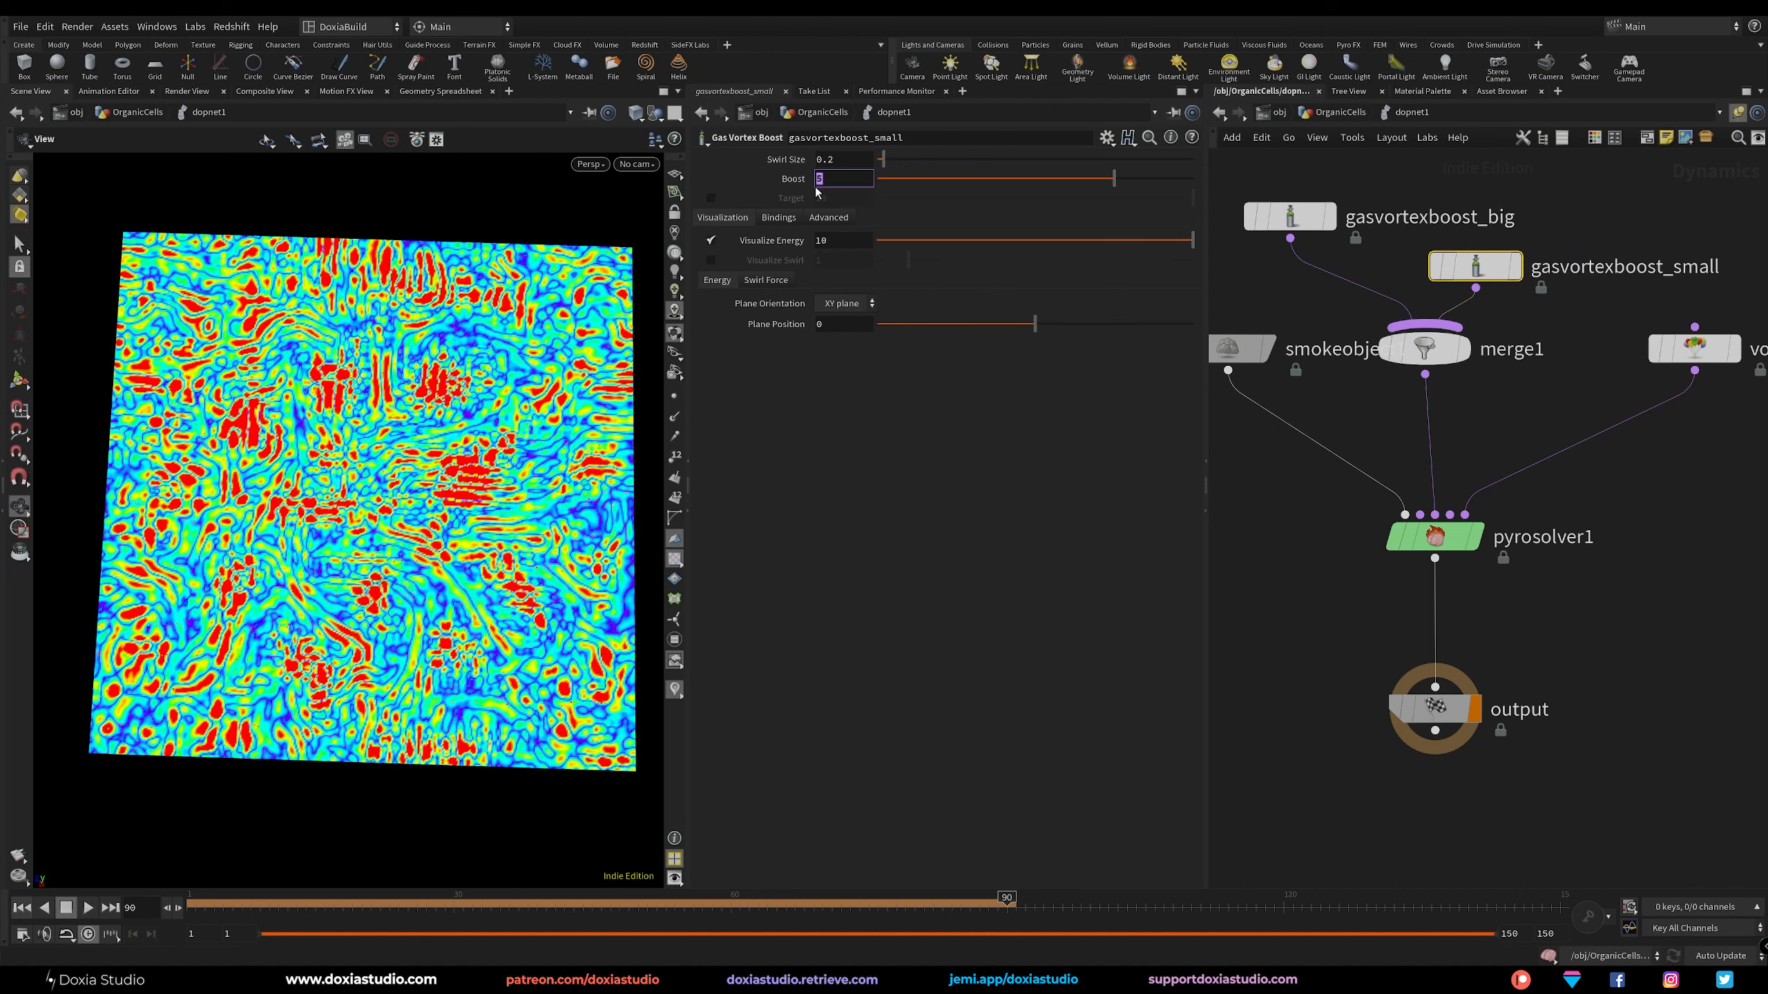
type("1")
key("Return")
left_click(21, 907)
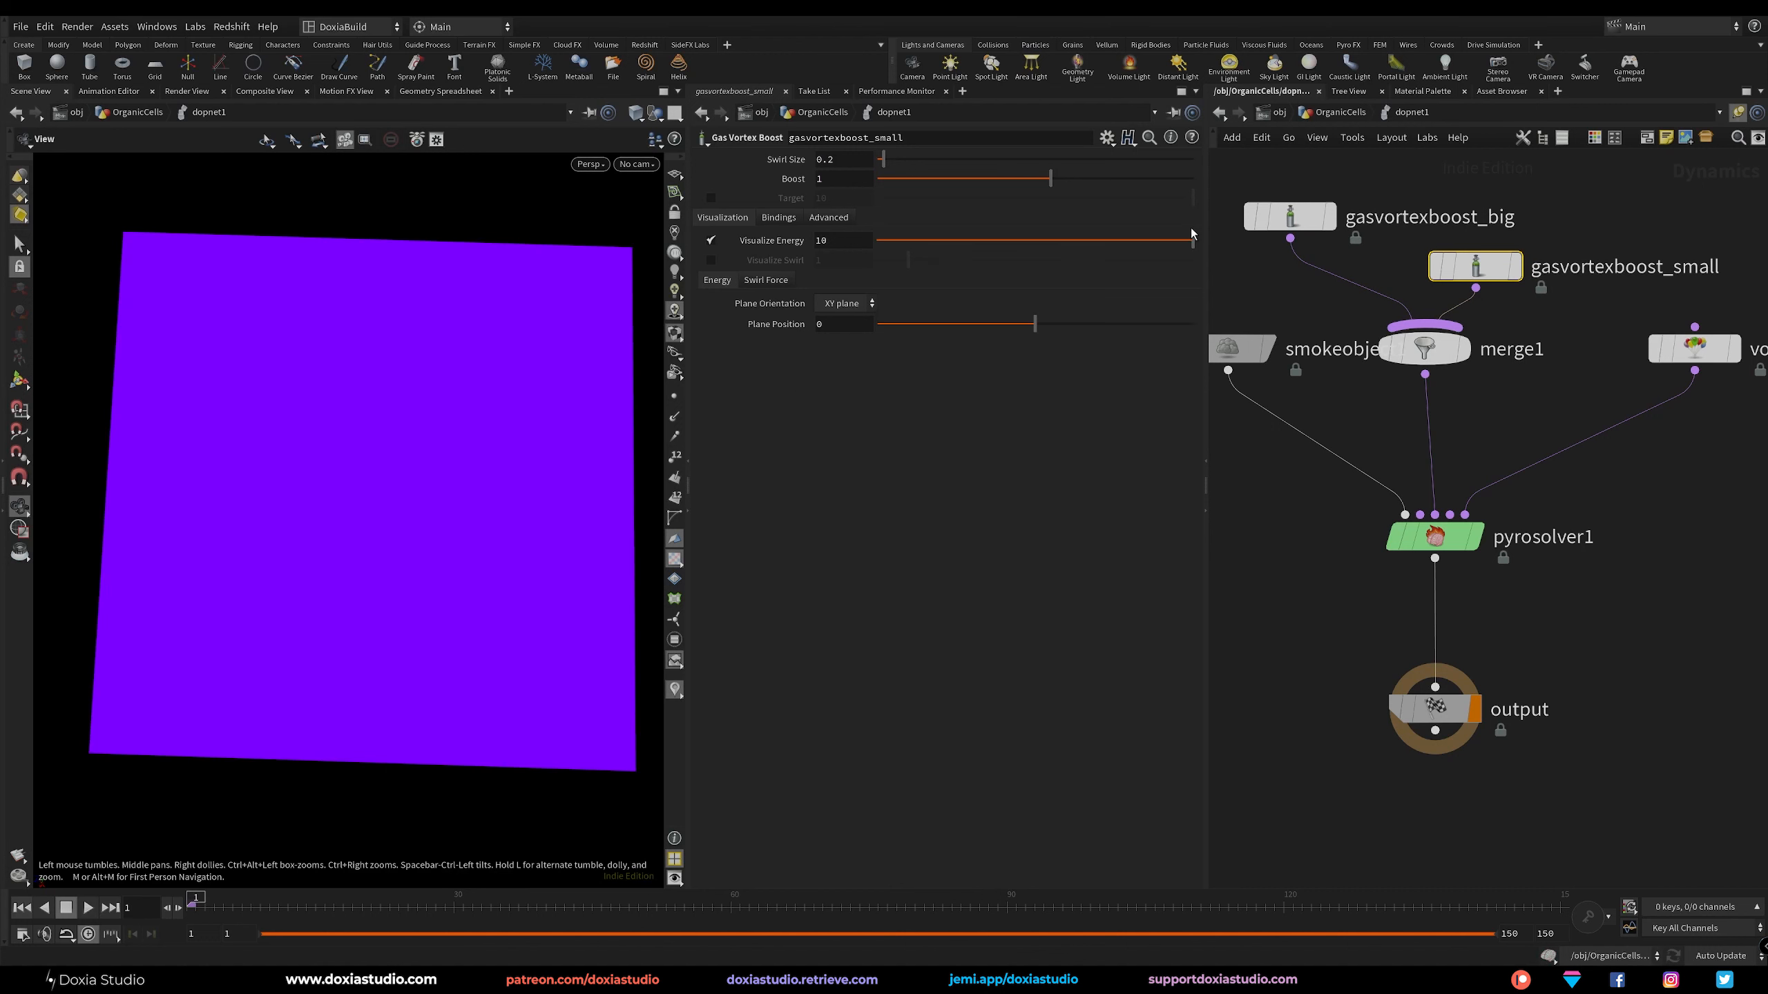
Set the Boost of gasvortexboost_big to 1.5.
left_click(1290, 217)
left_click(832, 178)
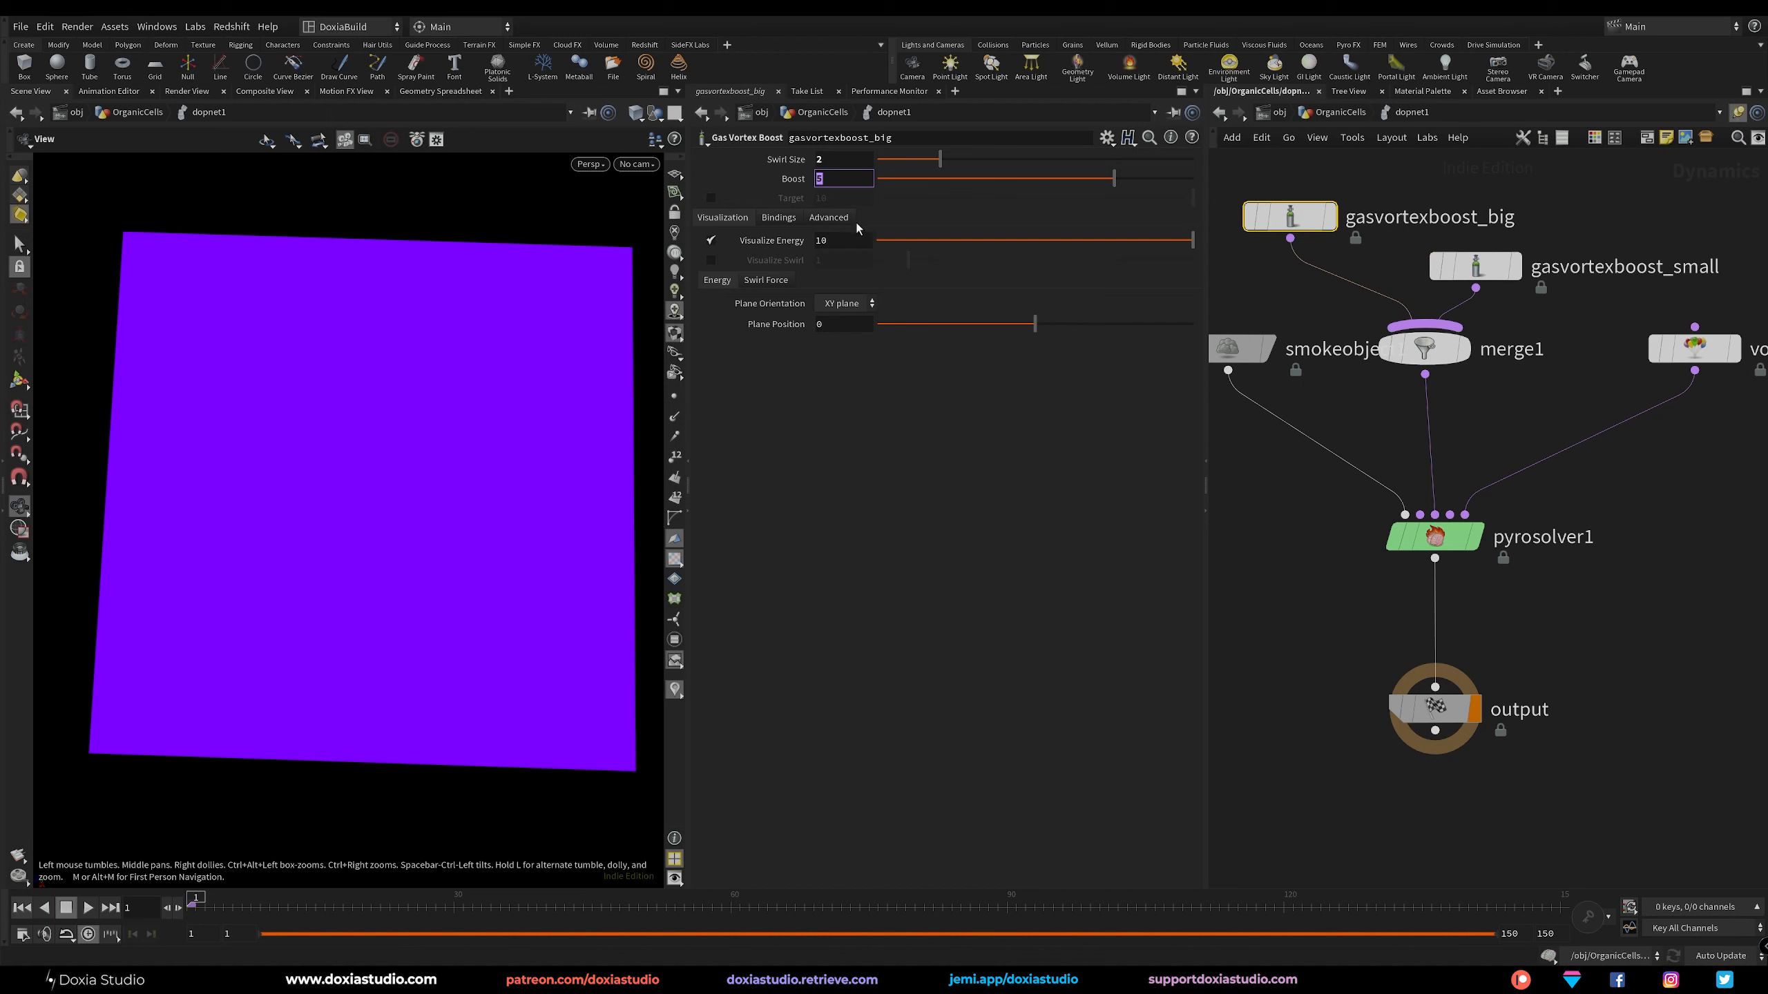
type("1.5")
key("Return")
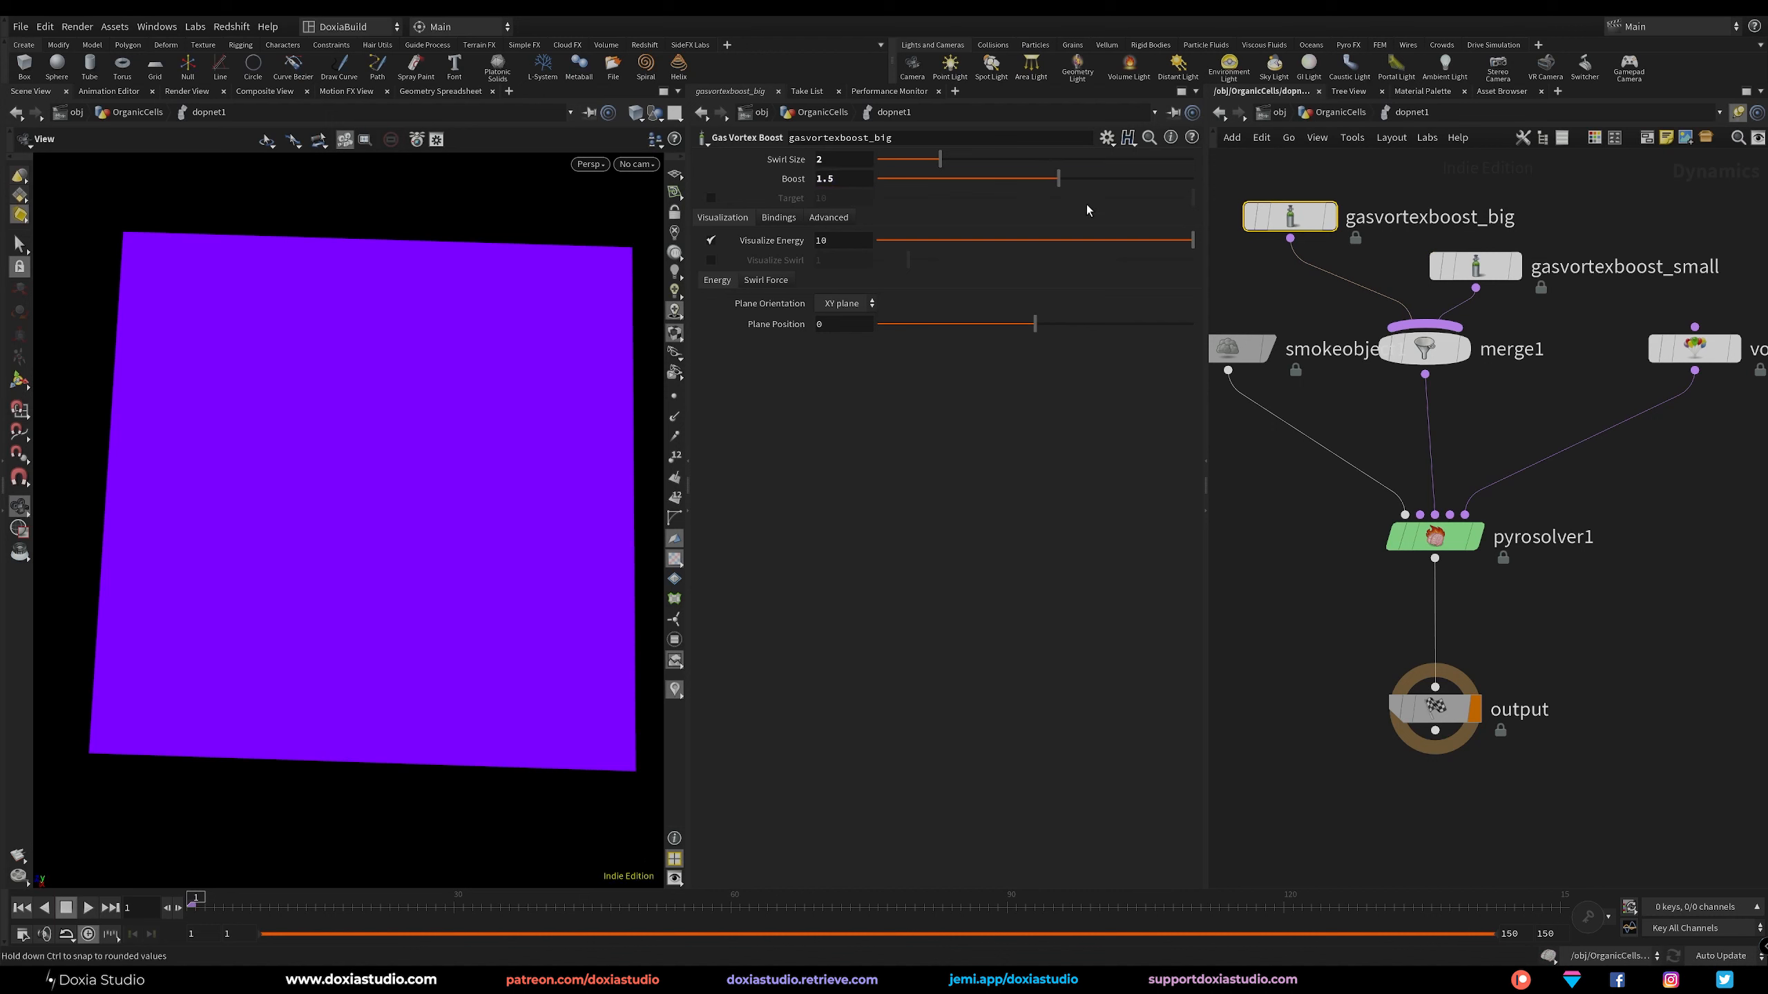
Set the Boost of gasvortexboost_small to 1.25 and slightly reposition both vortex boost nodes above the Merge node.
left_click(1460, 267)
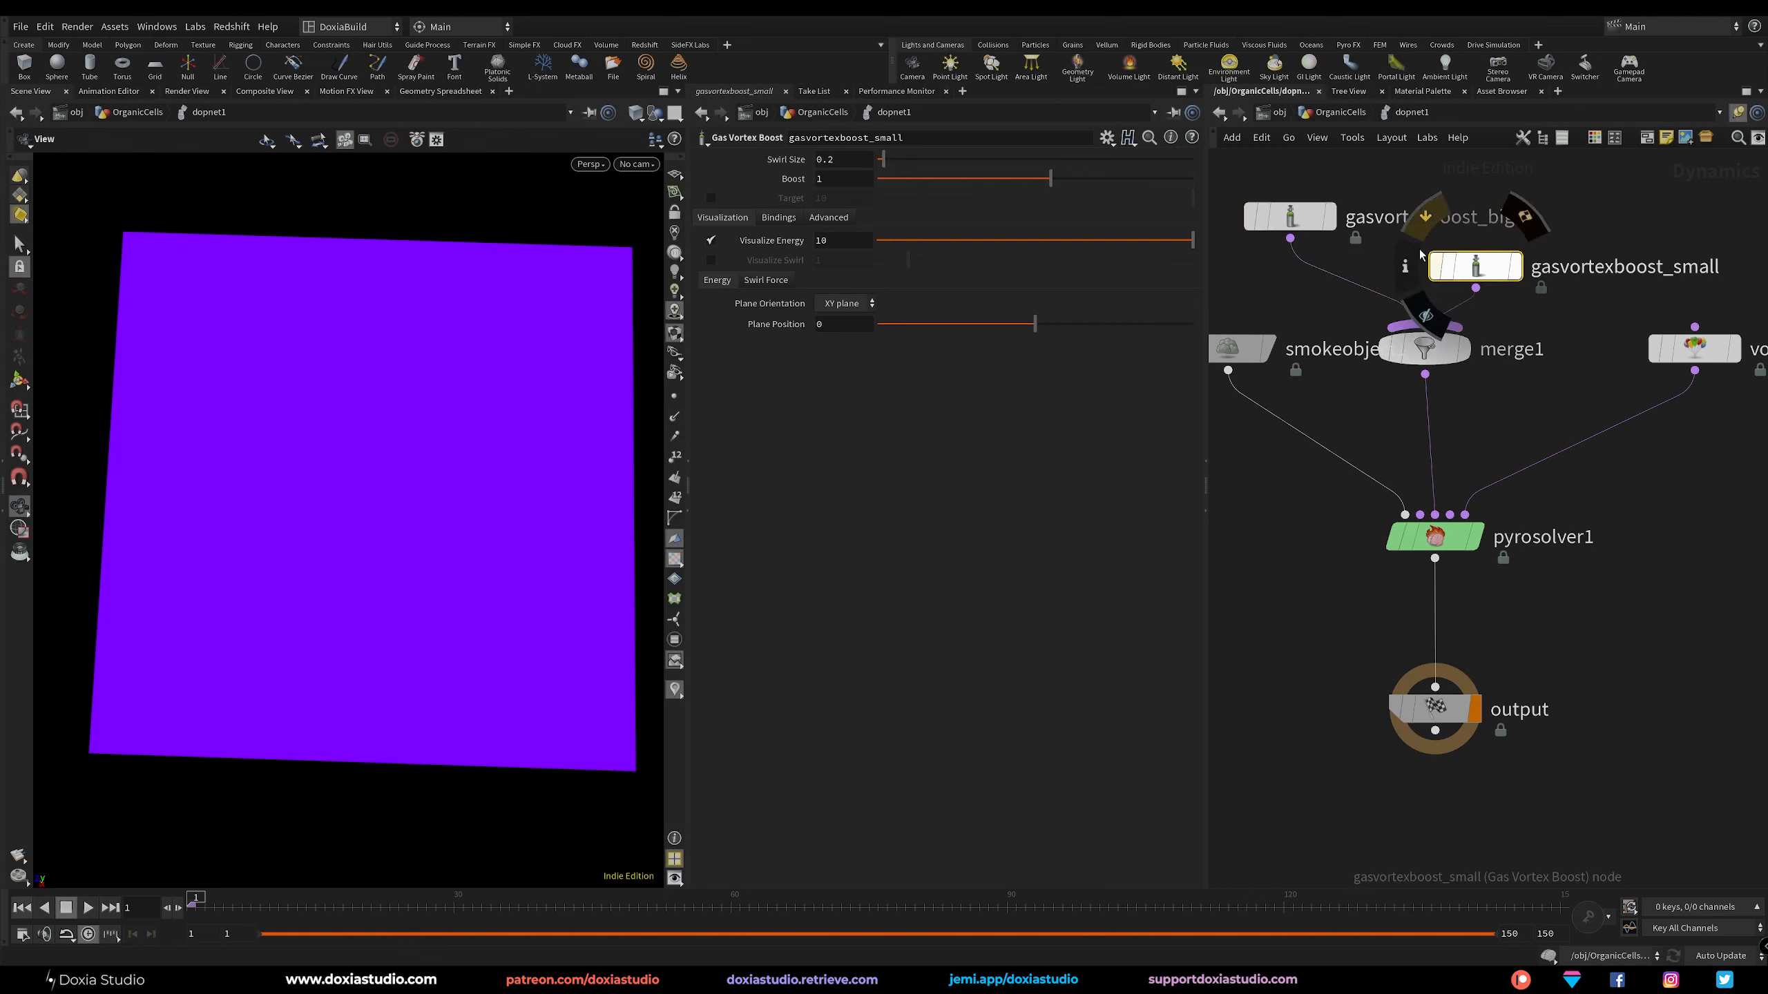
left_click(843, 177)
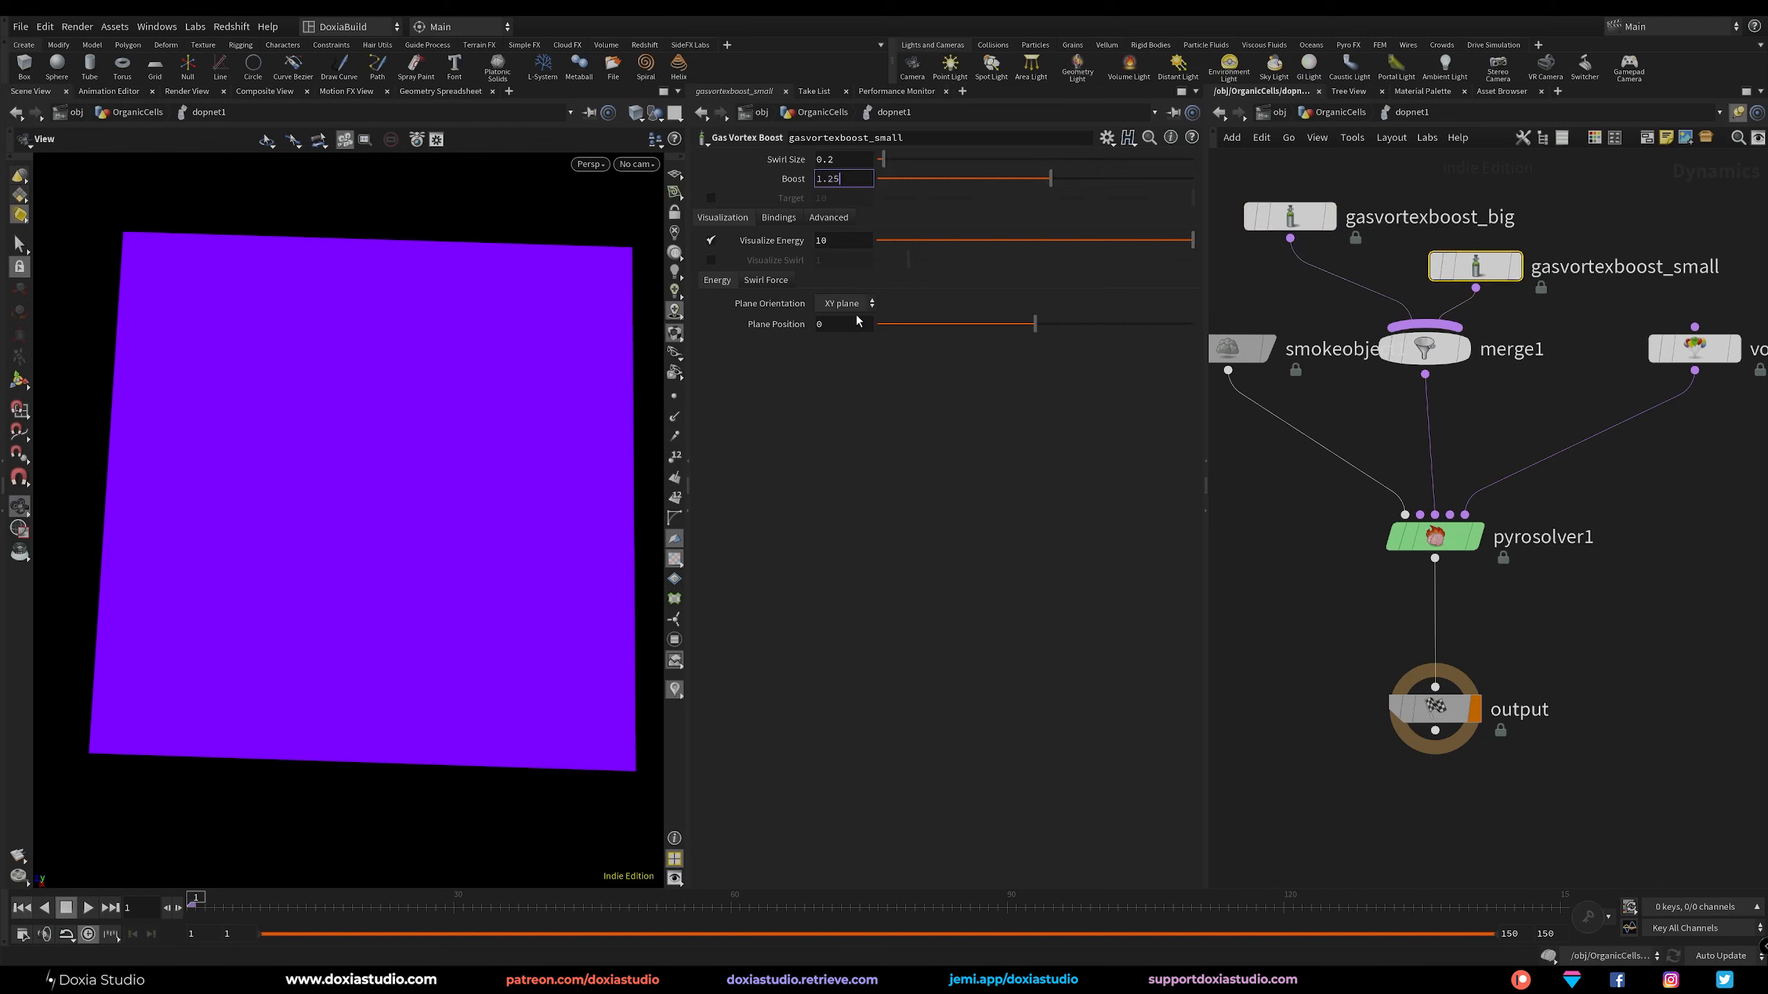
key("Return")
left_click_drag(1475, 266, 1484, 261)
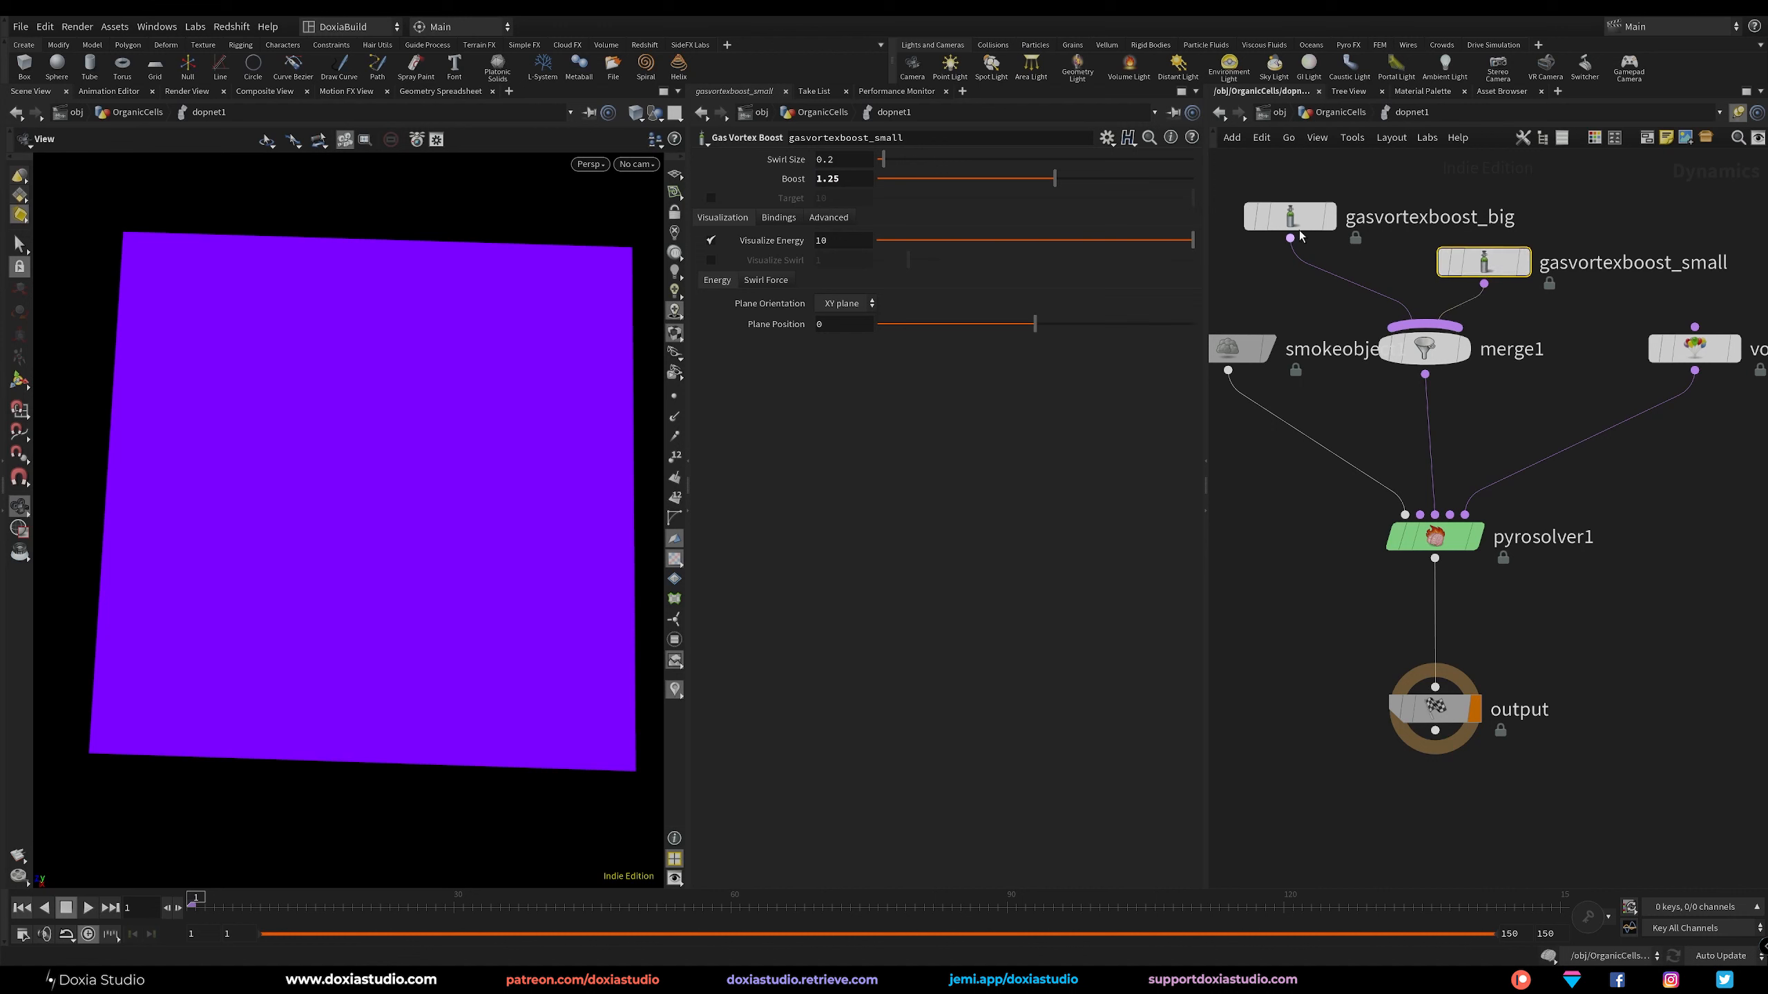
left_click_drag(1301, 232, 1301, 226)
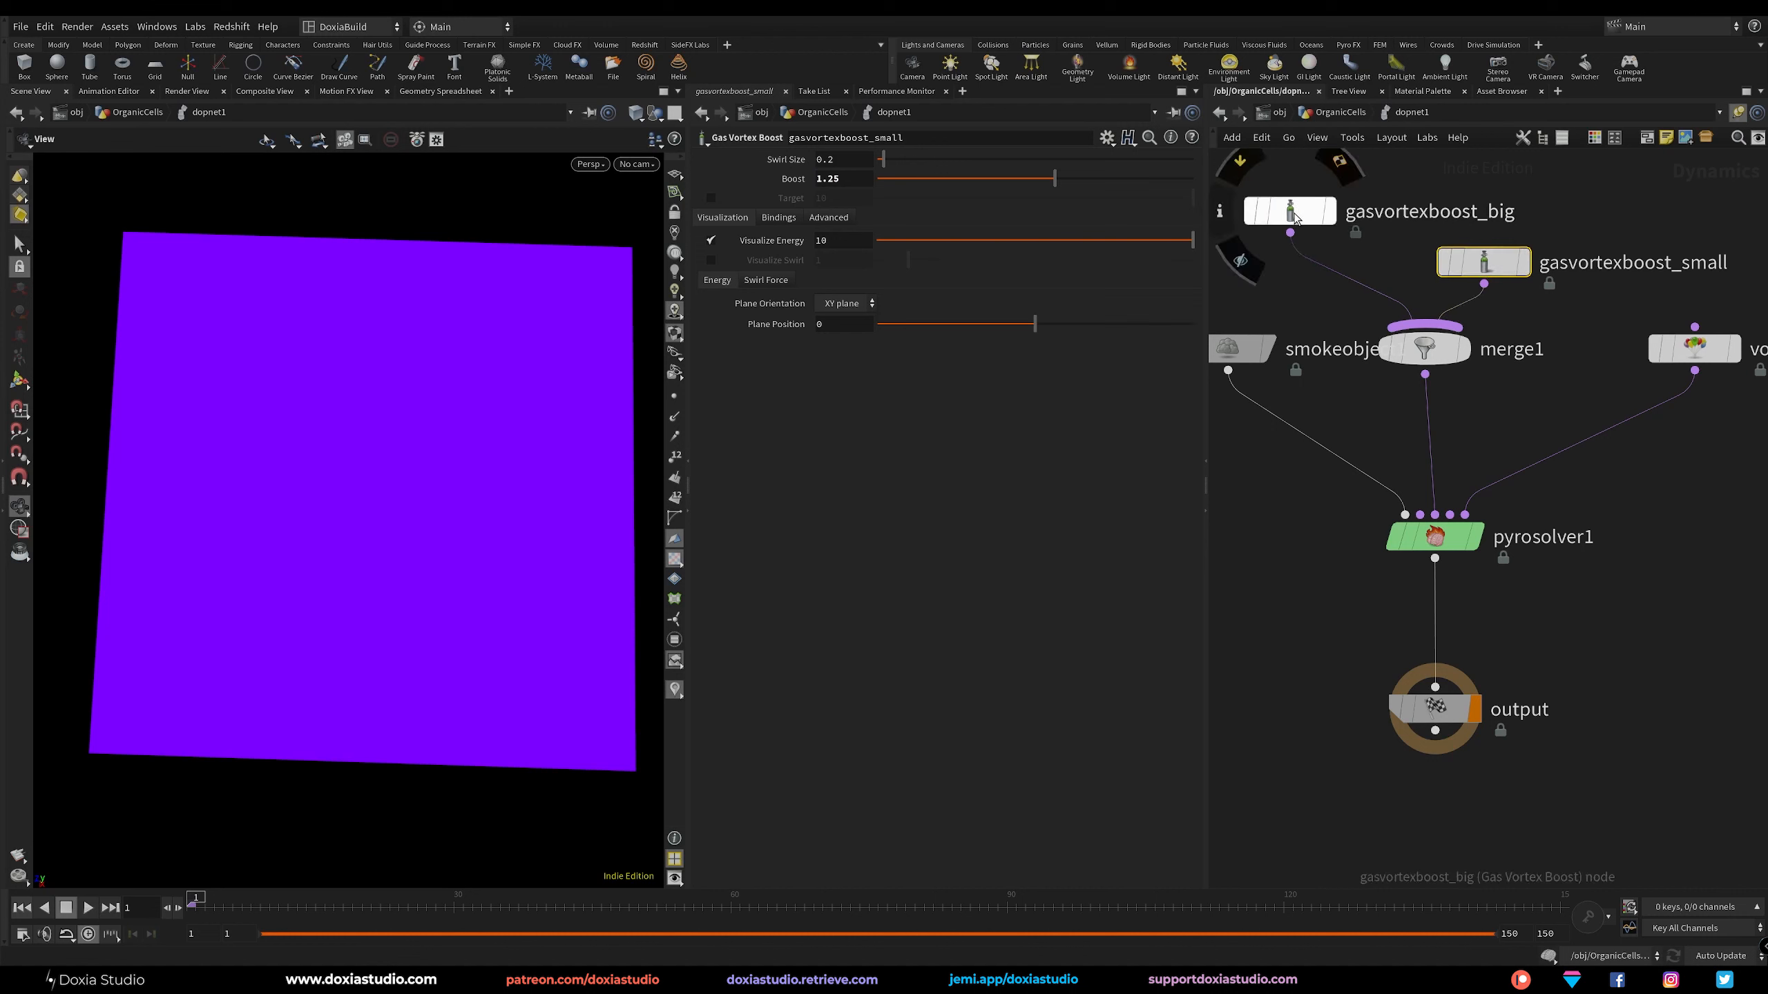
Bring up the settings of gasvortexboost_big and shift it and smokeobject1 slightly away from the Merge node.
left_click(1484, 263)
left_click_drag(1359, 179, 1262, 246)
mouse_move(1489, 268)
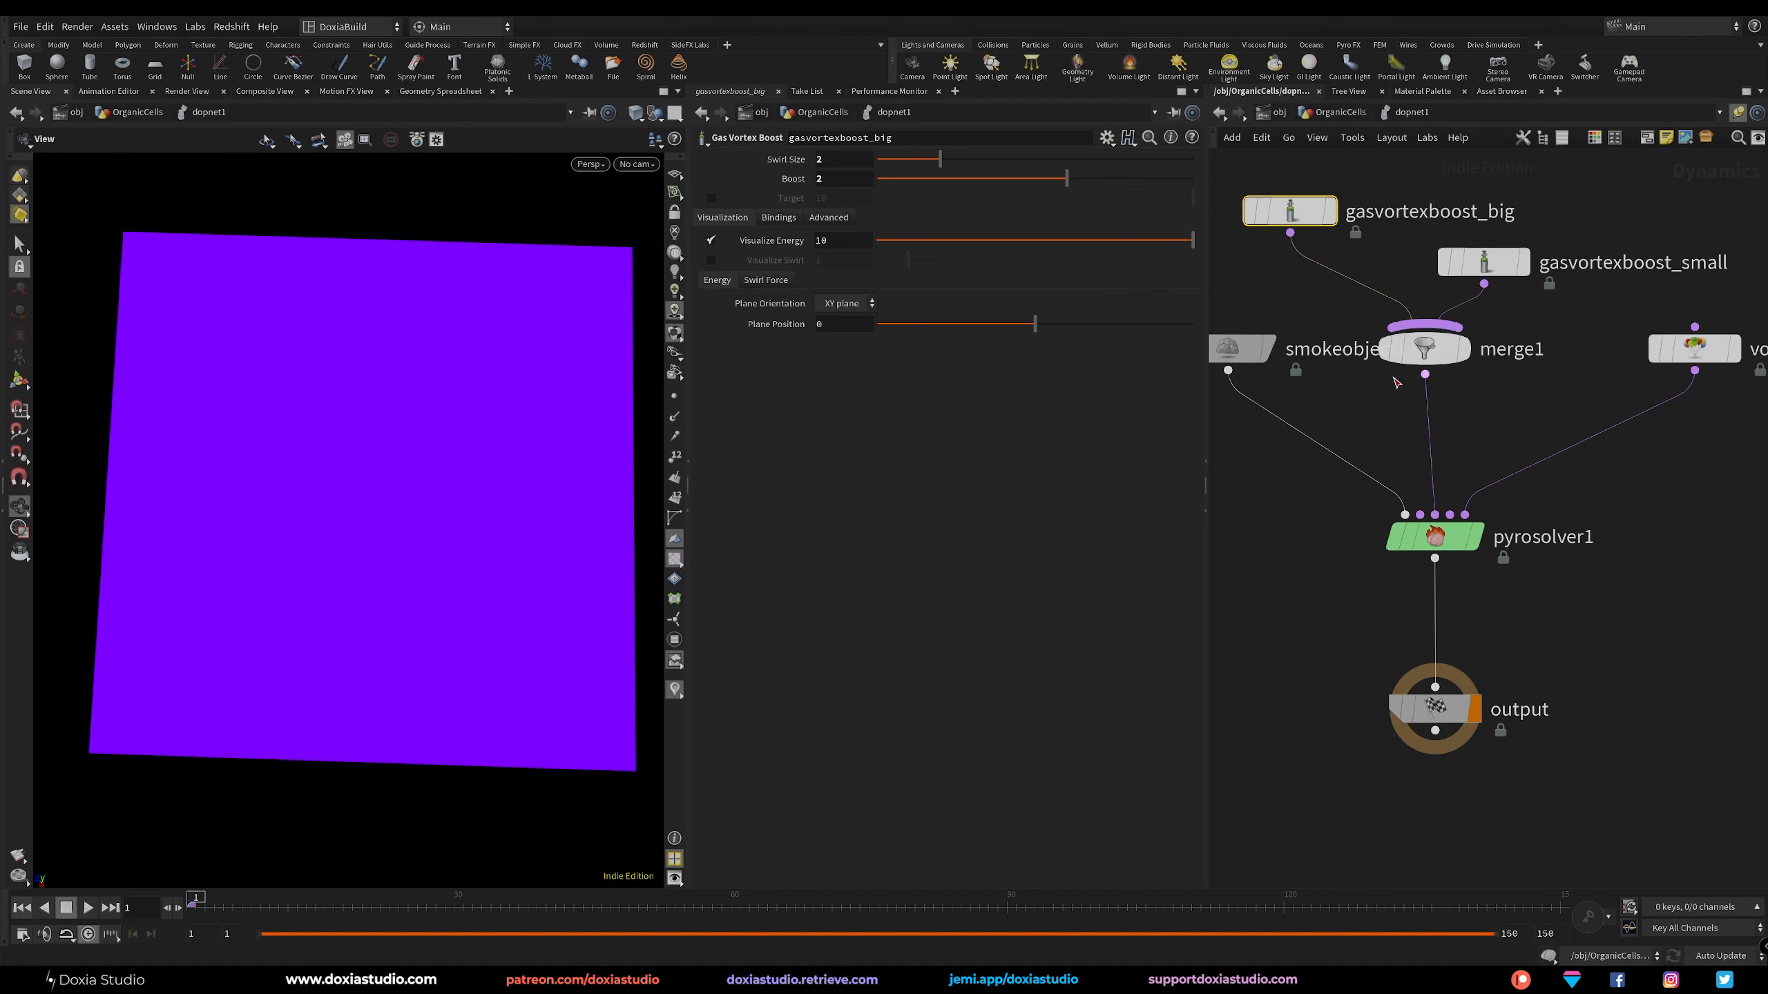
left_click_drag(1231, 362, 1226, 379)
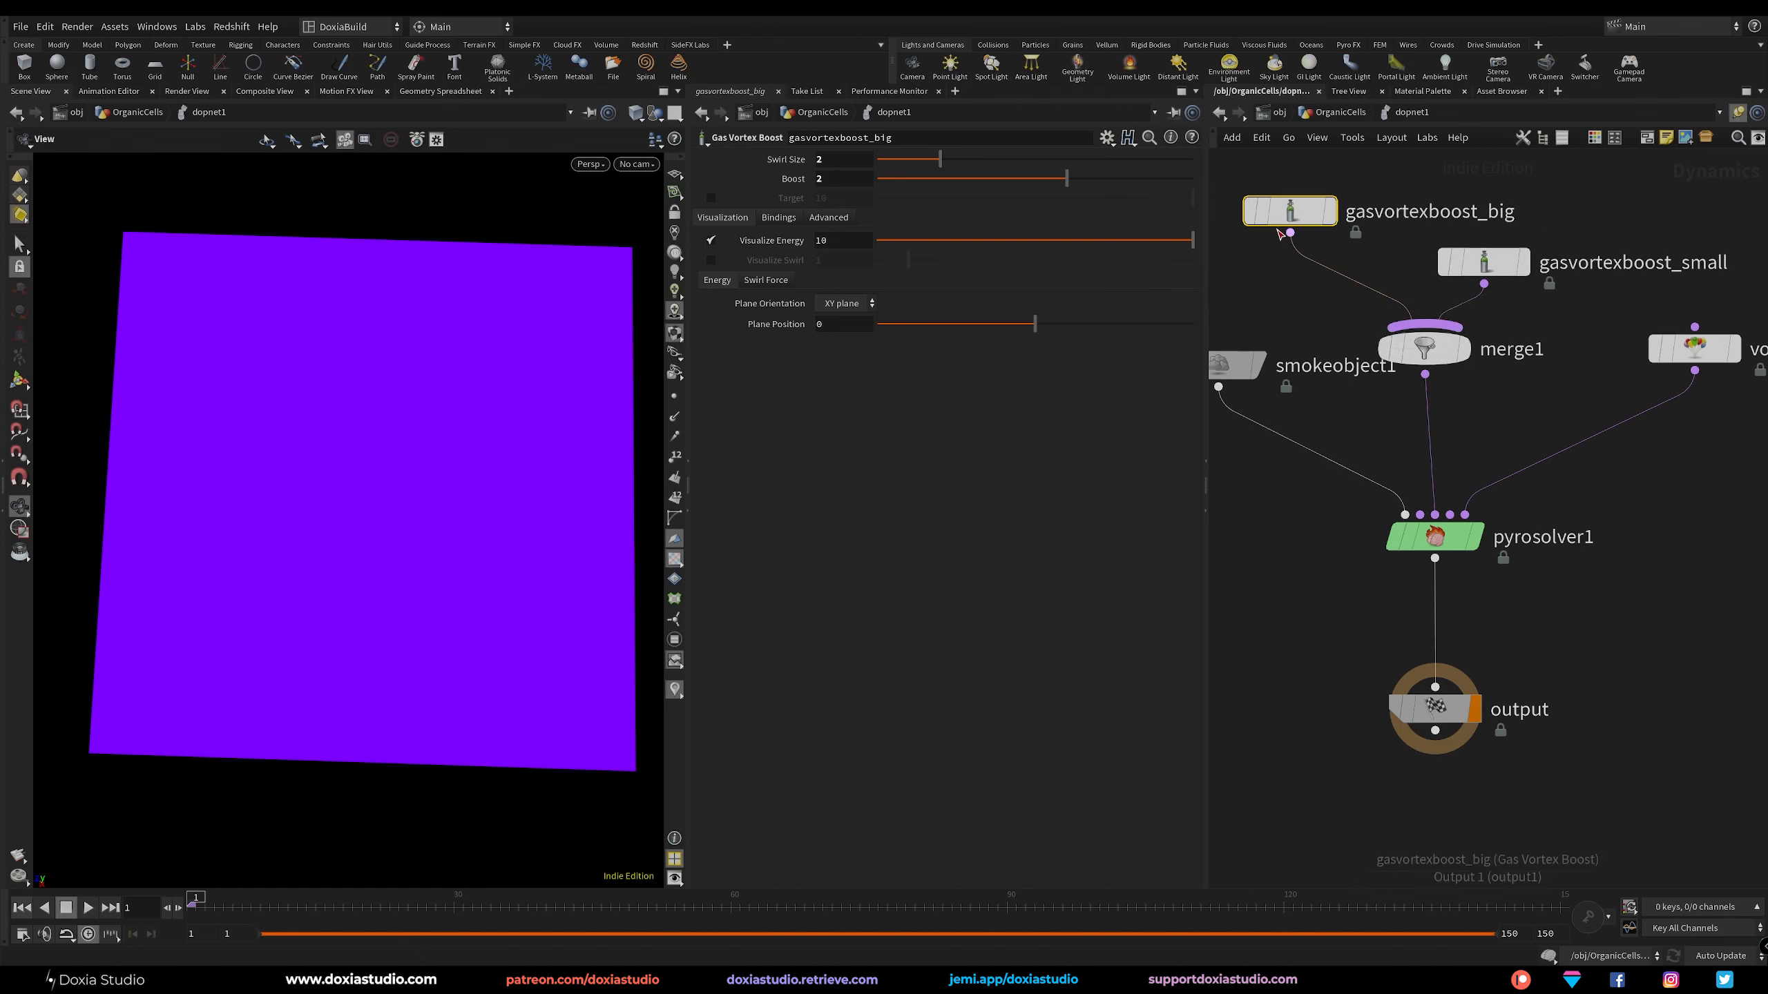
left_click_drag(1288, 209, 1274, 212)
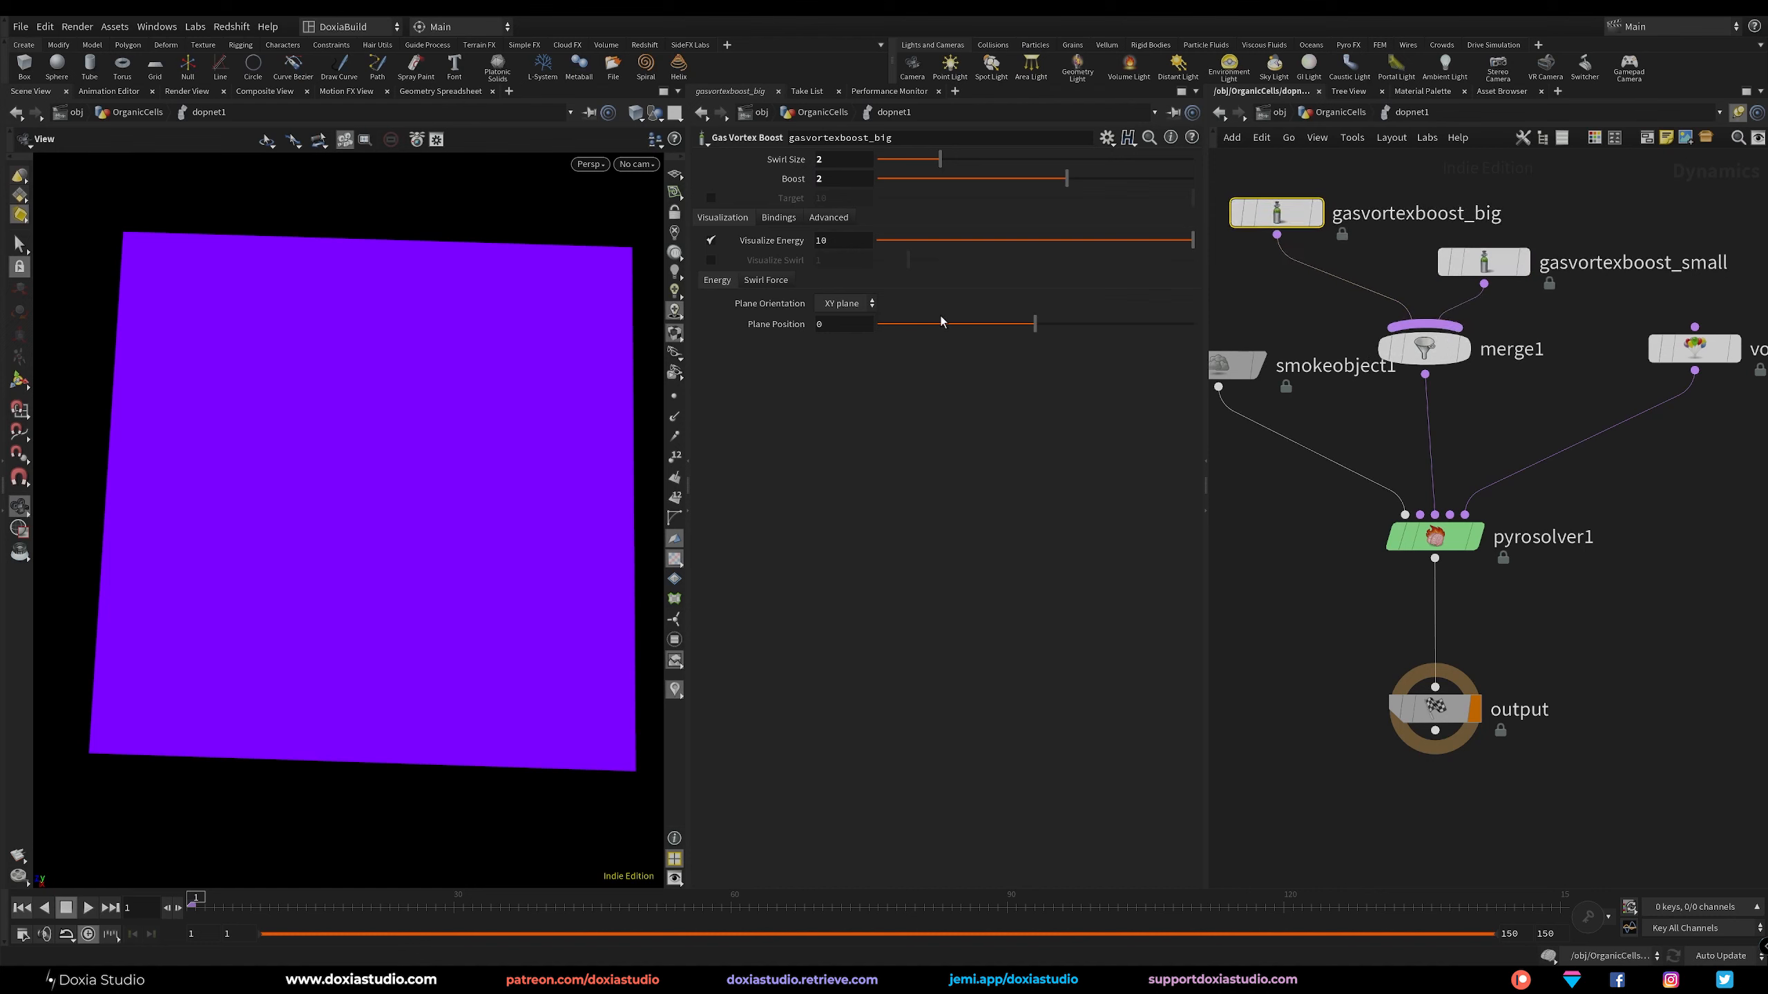
middle_click_drag(1302, 312, 1356, 307)
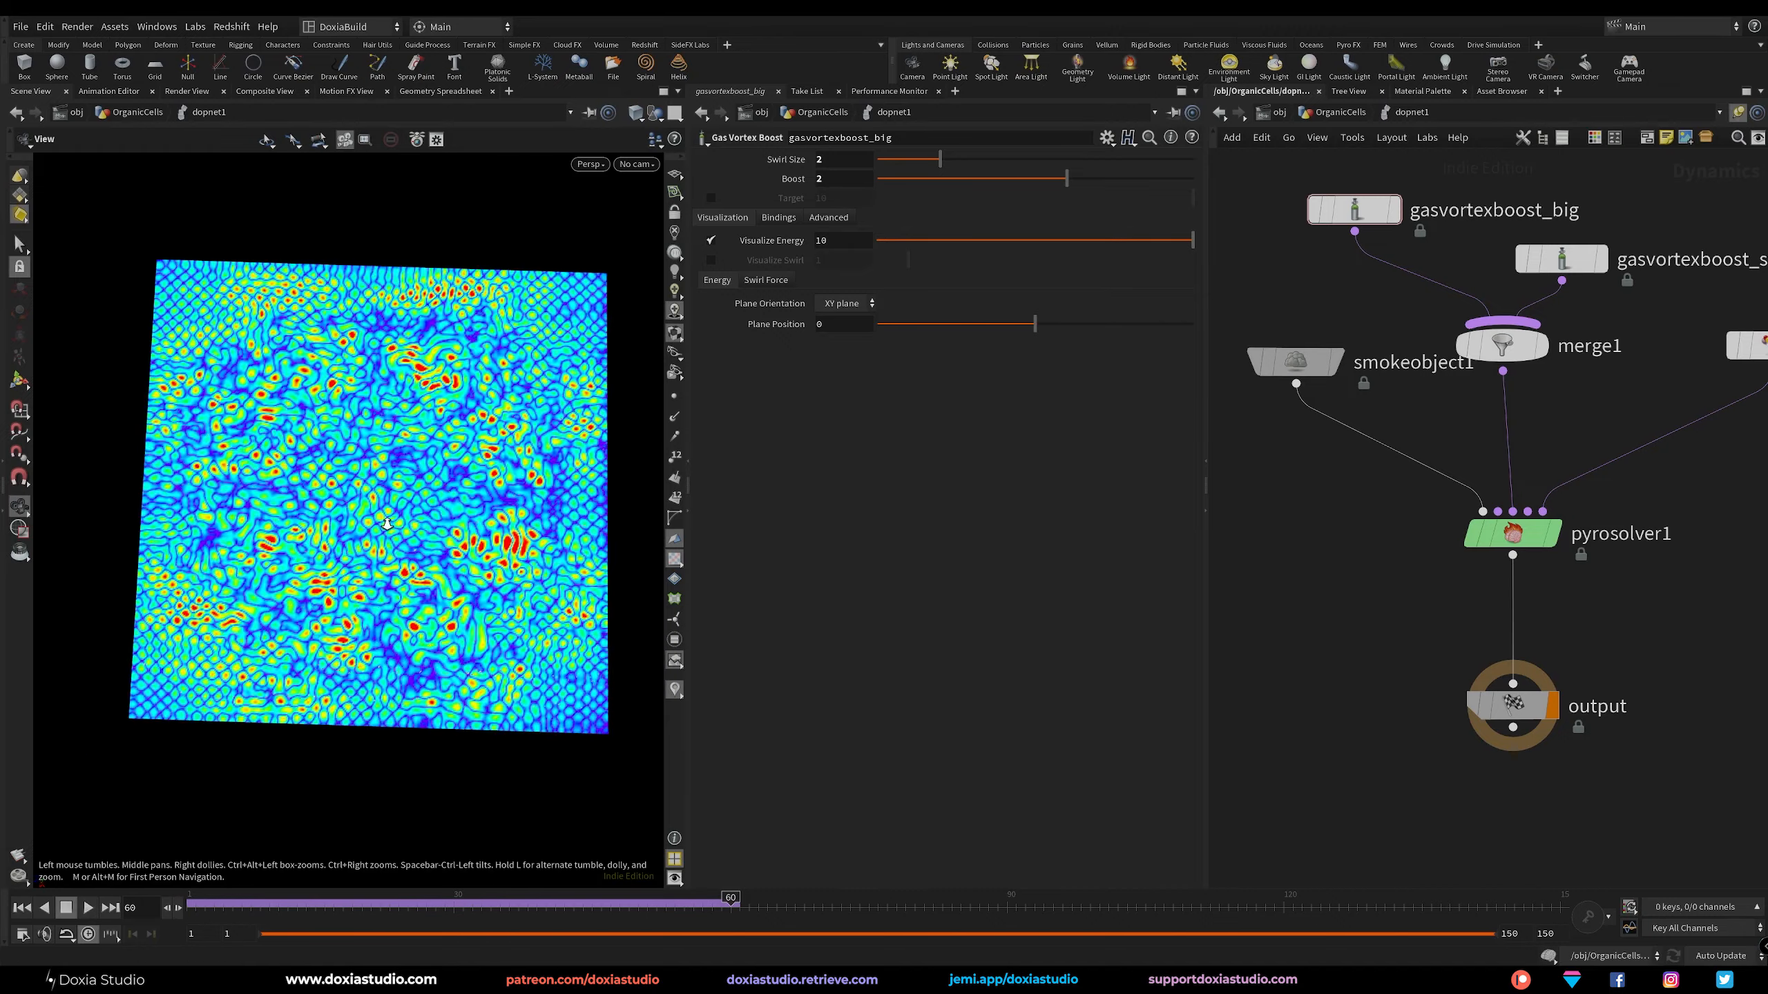
Check the simulated vortex energy at frame 60, and move smokeobject1 and gasvortexboost_small farther from the Merge node.
left_click_drag(389, 474, 426, 524)
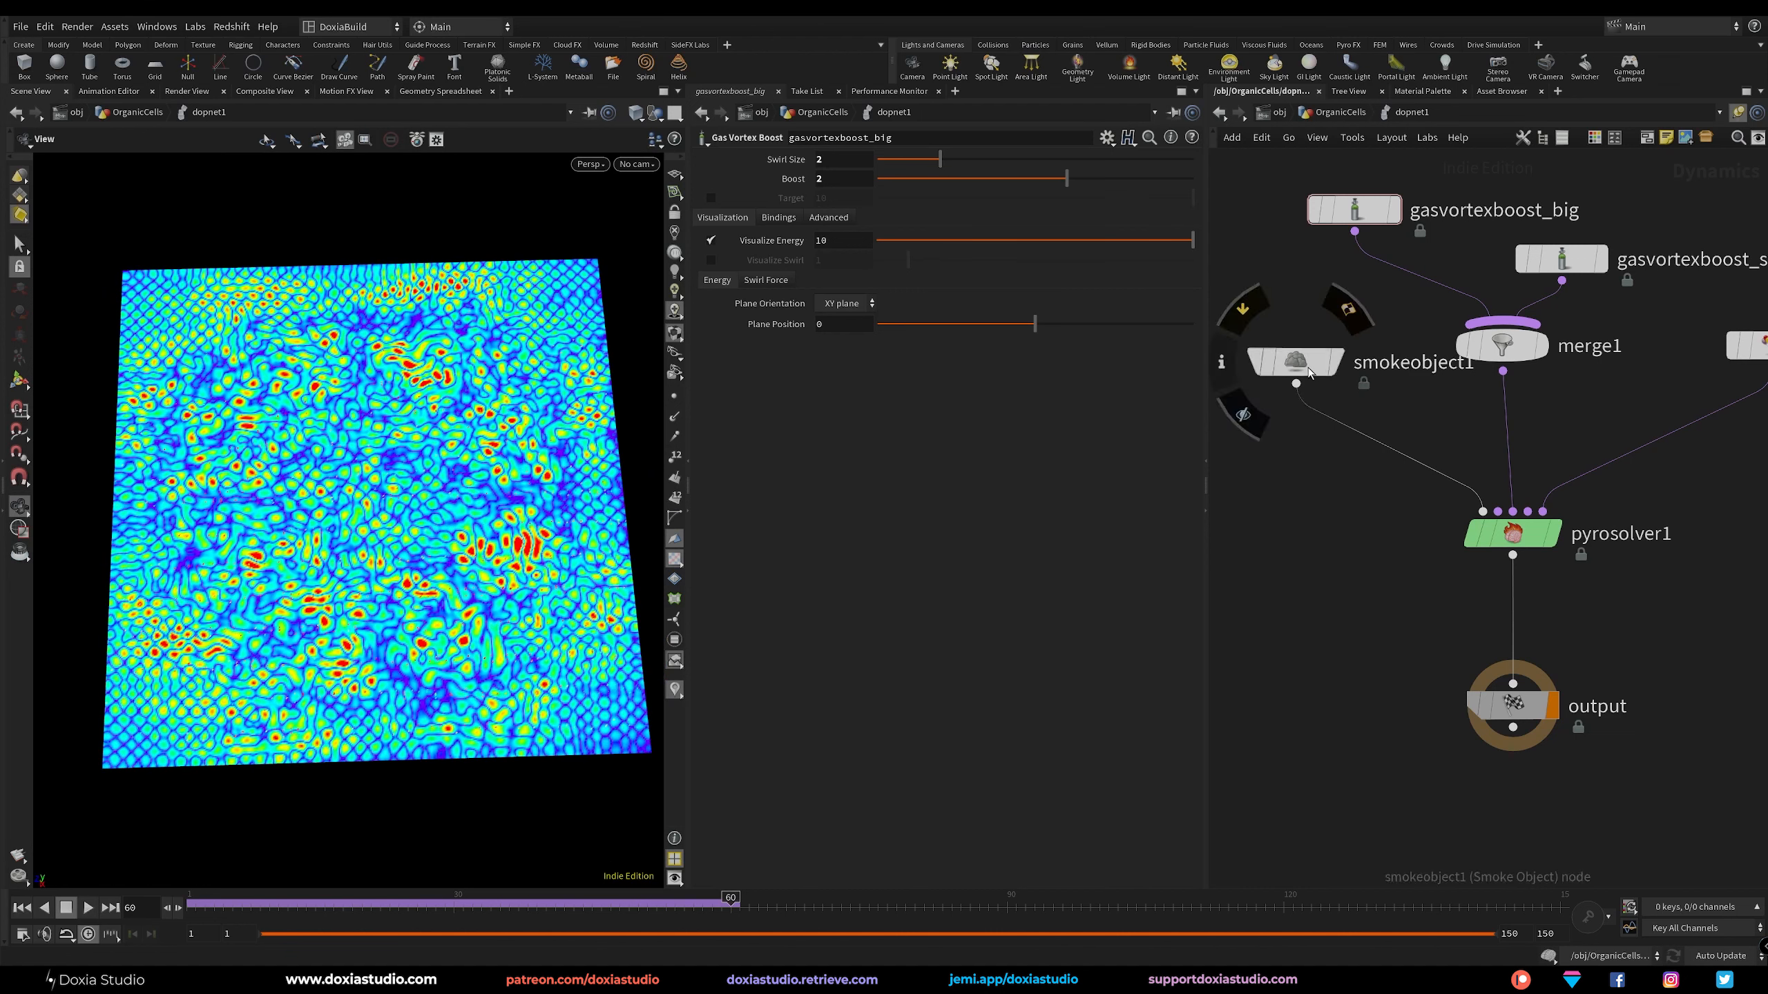
left_click_drag(1296, 361, 1272, 409)
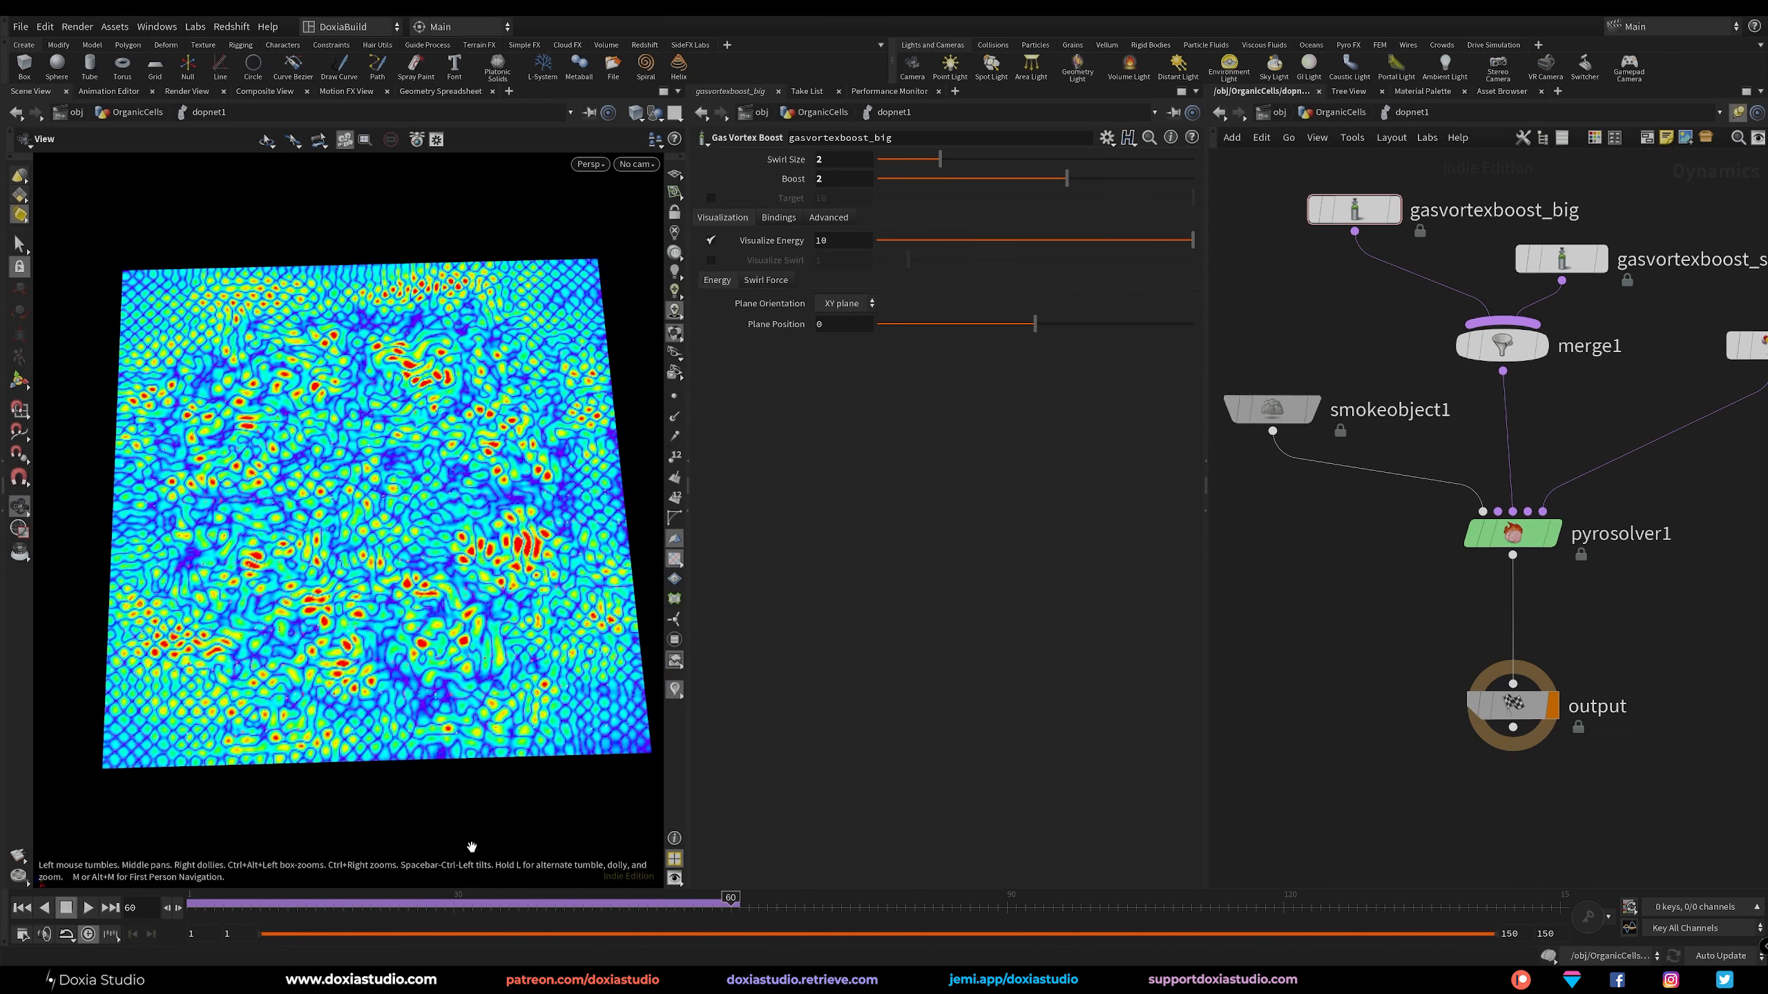
left_click_drag(492, 655, 477, 660)
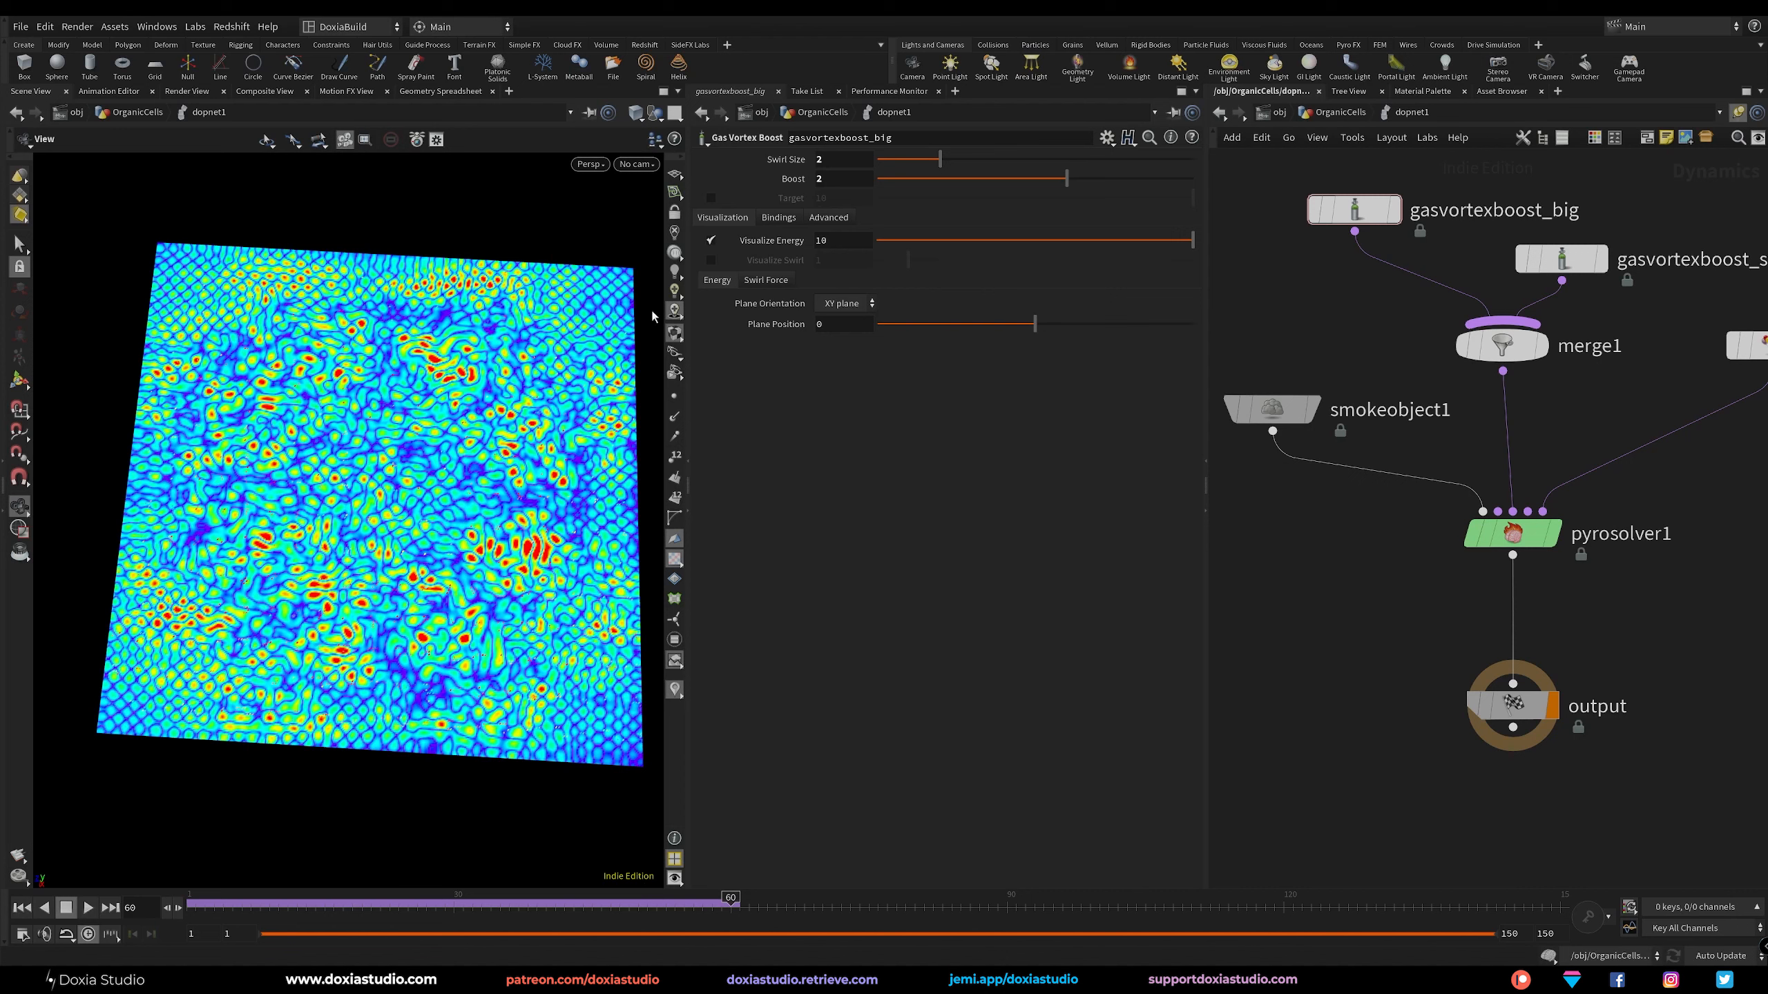
left_click_drag(1562, 278, 1592, 265)
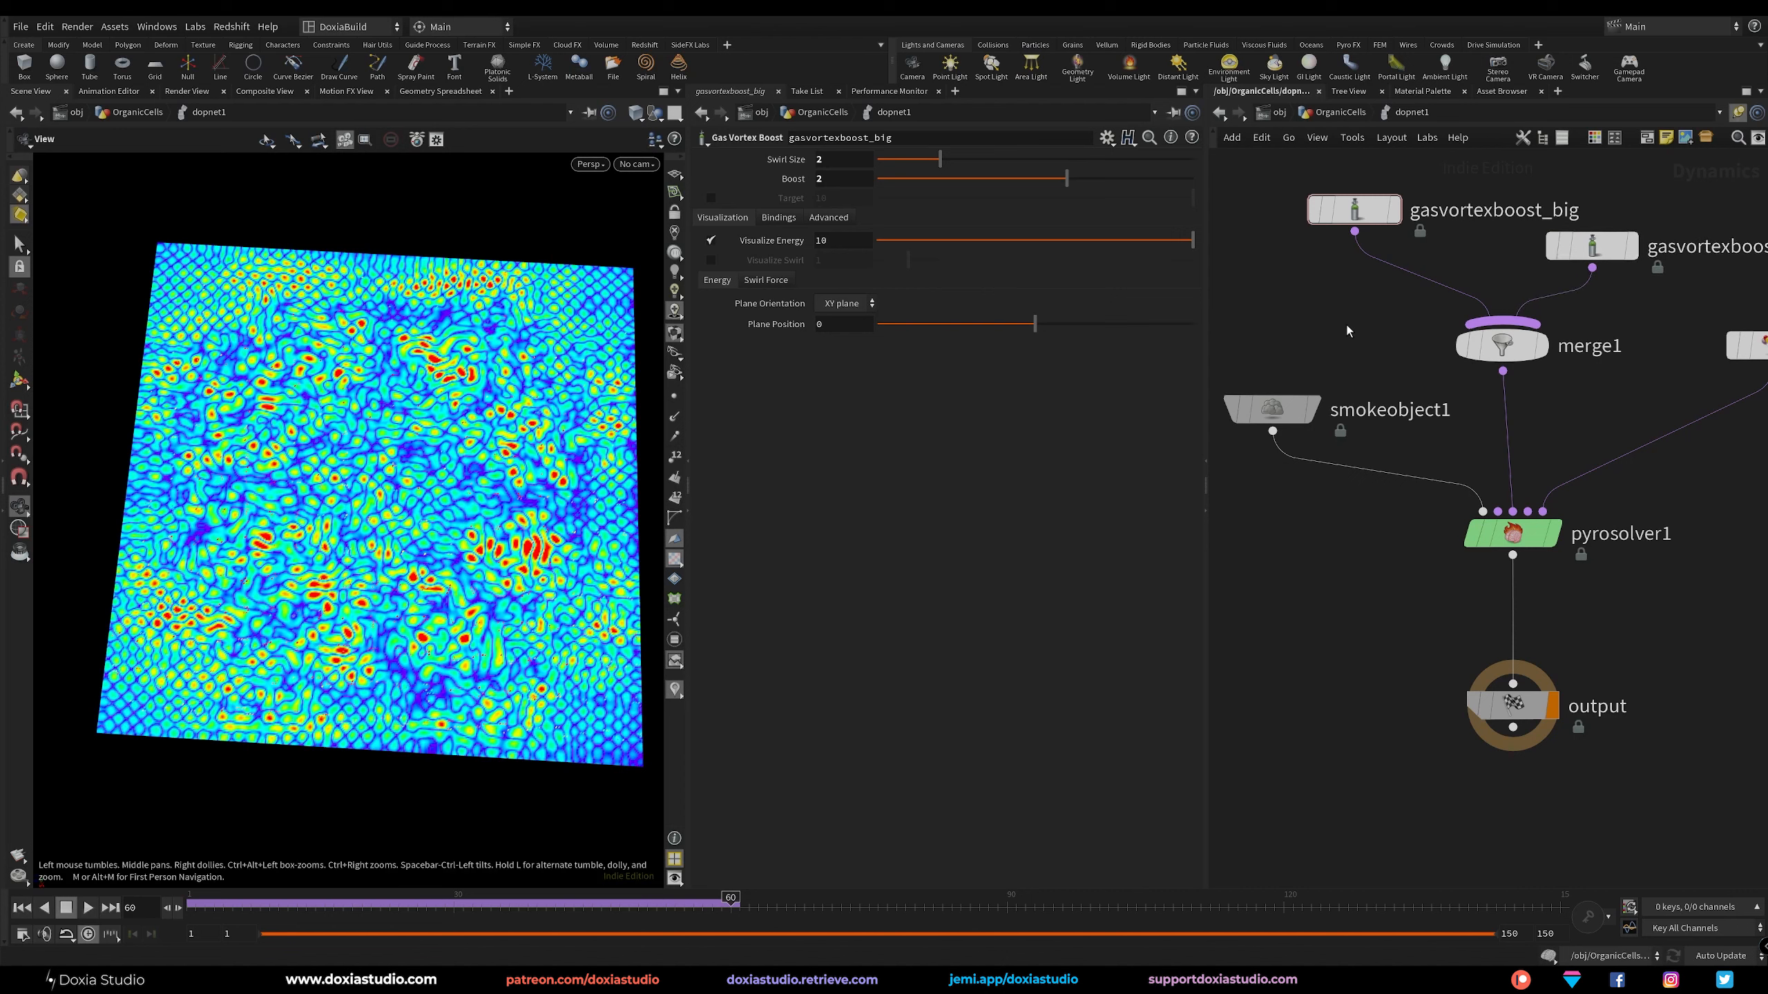
Turn off Visualize Energy on both vortex boost nodes together and open the velocity guide settings of smokeobject1.
left_click(1272, 410)
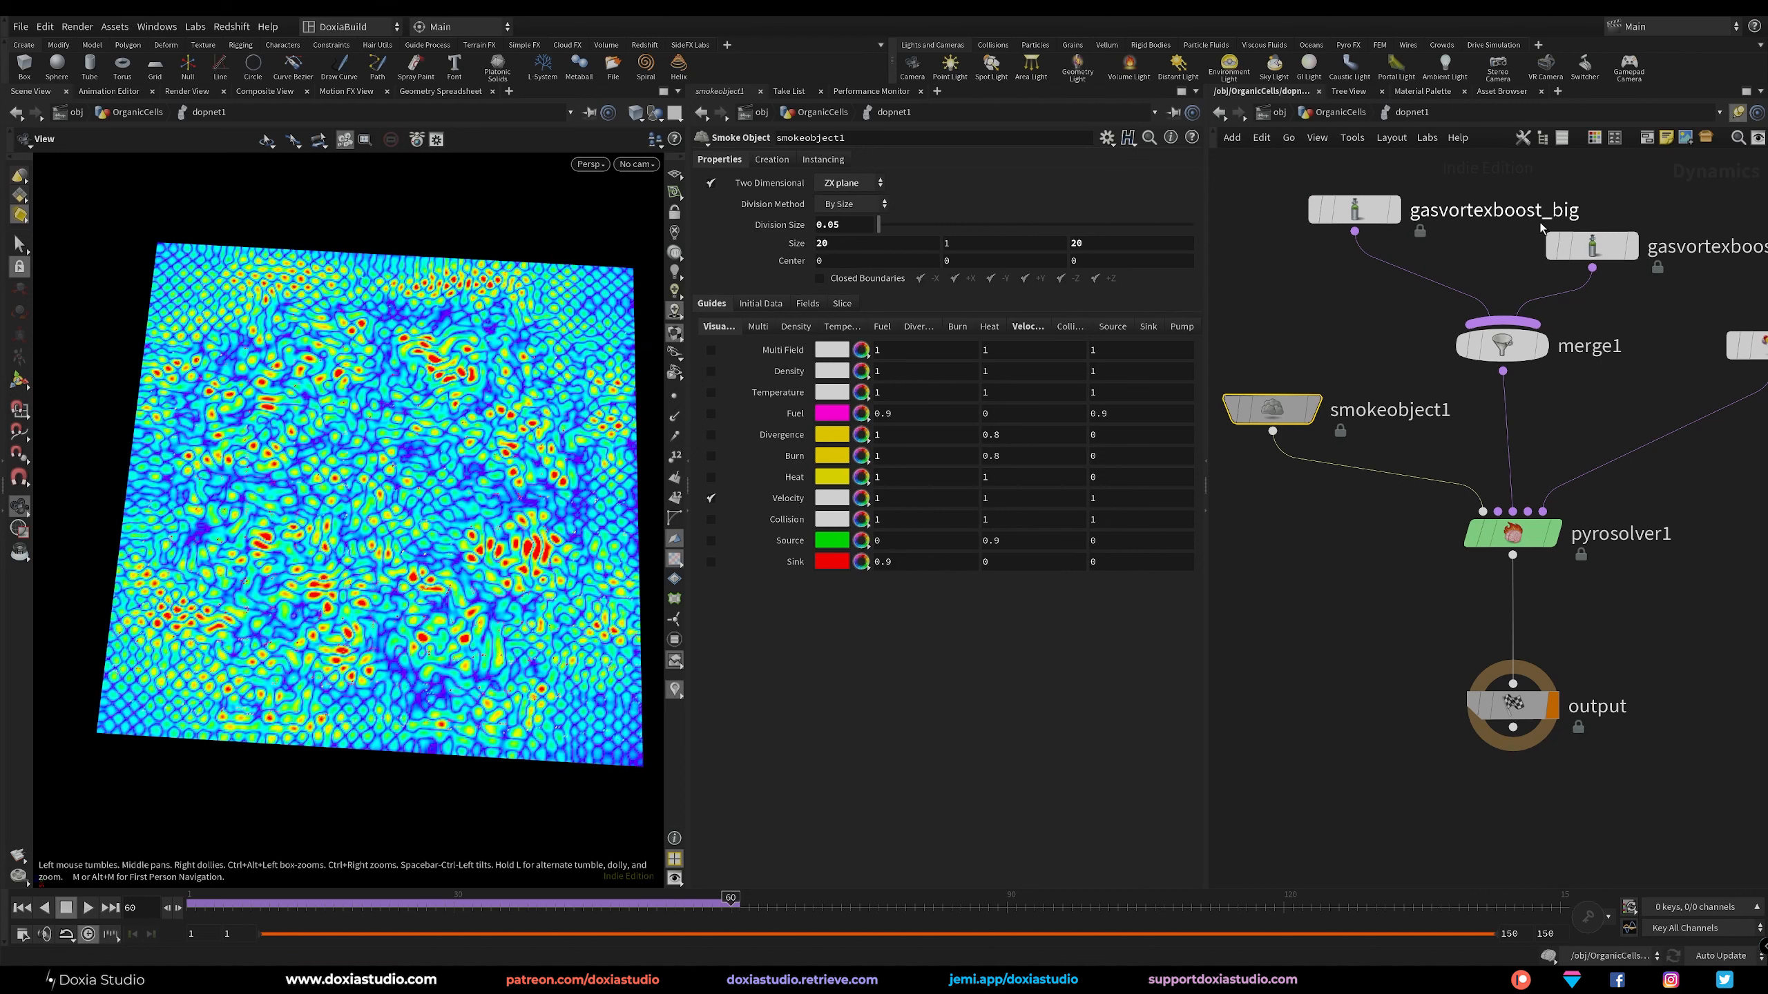
left_click_drag(1650, 170, 1392, 261)
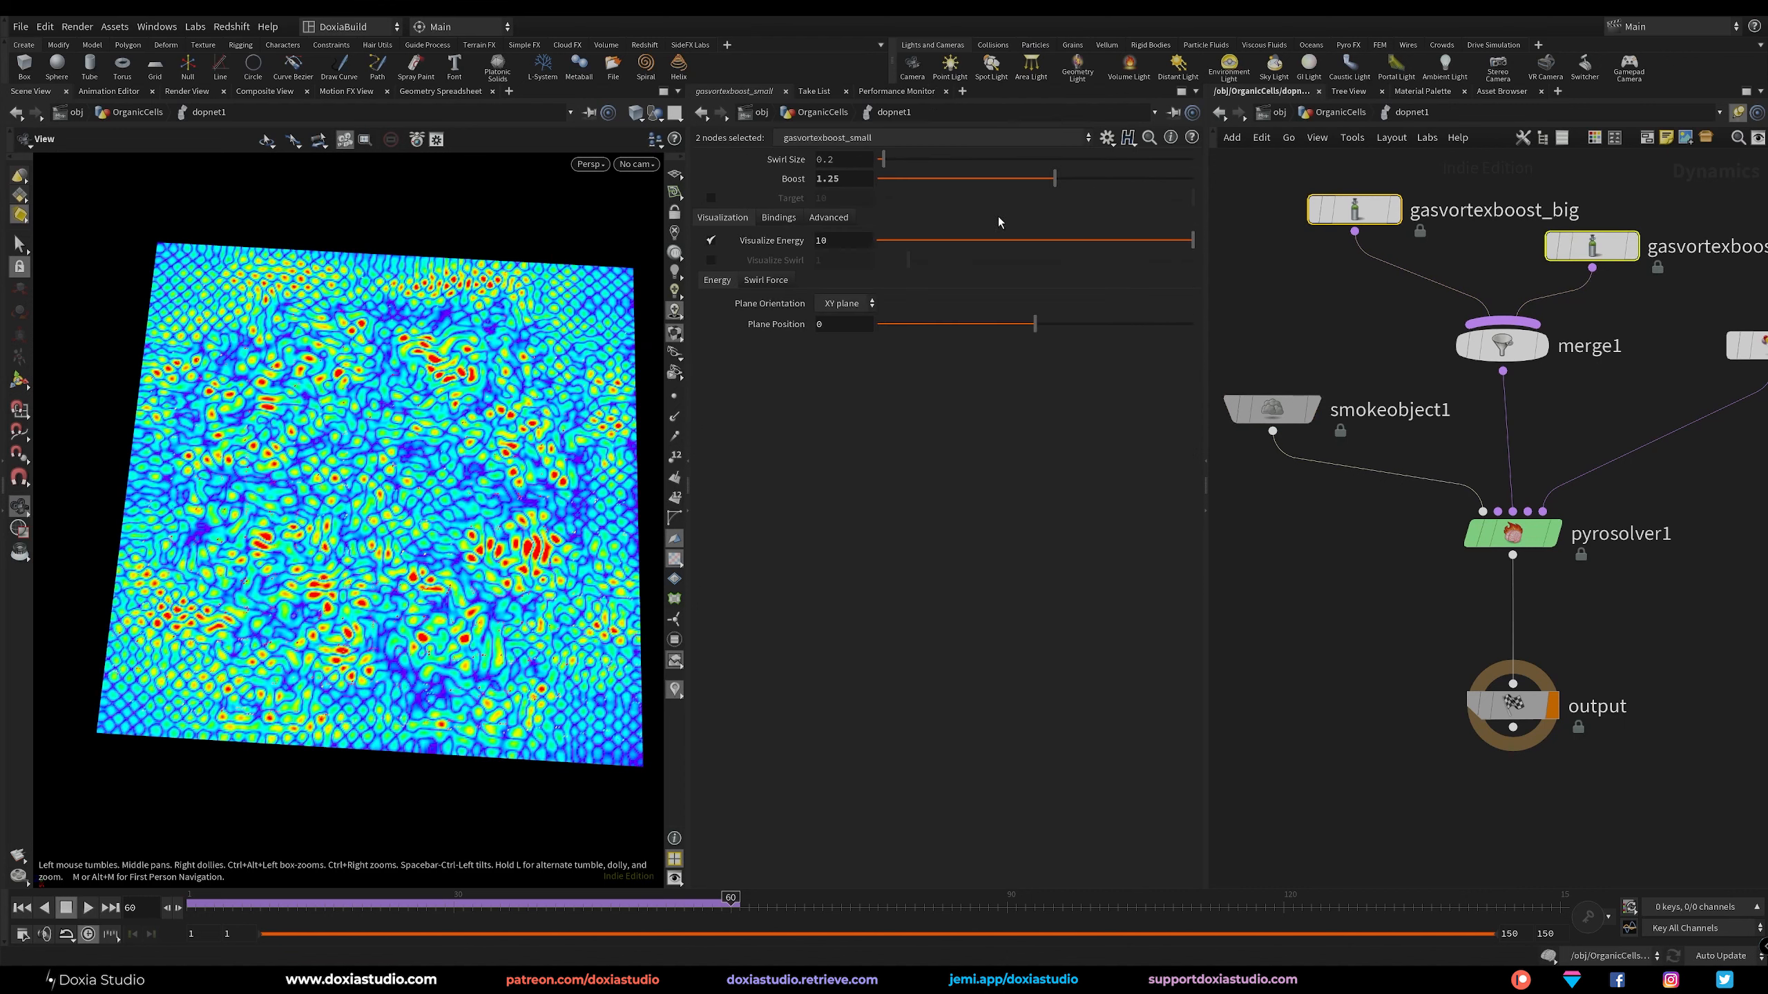
left_click(711, 240)
left_click(1272, 409)
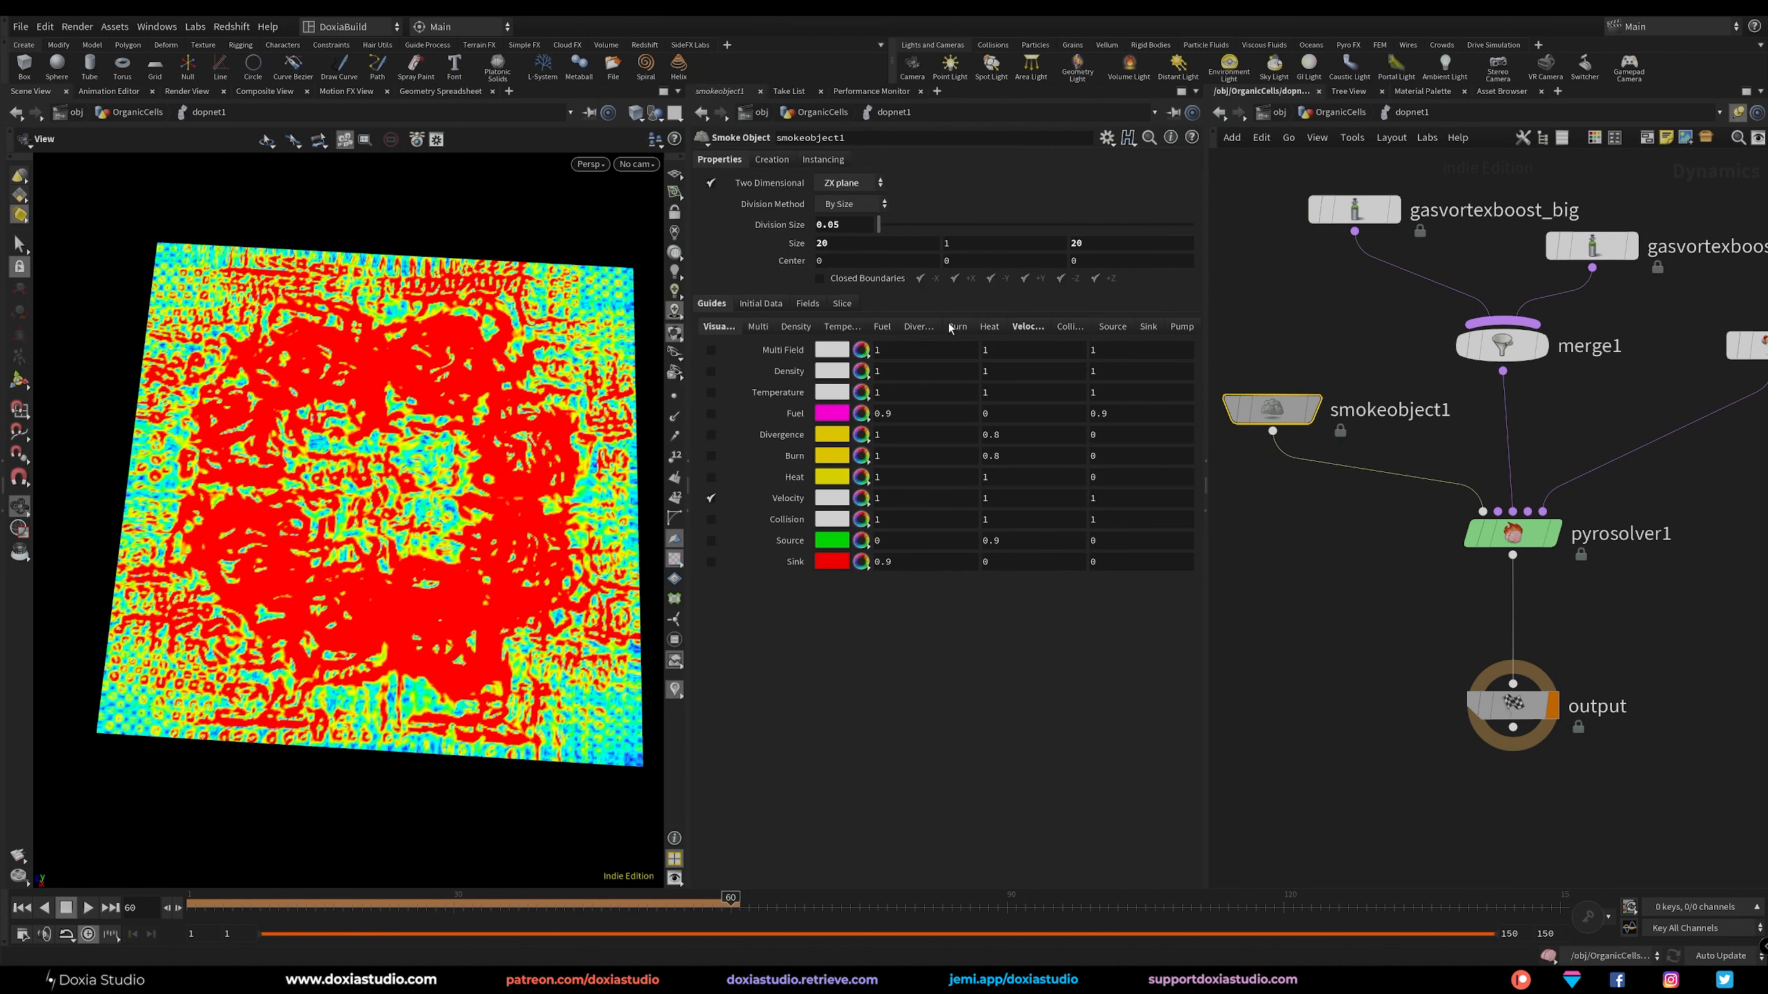
left_click(1026, 327)
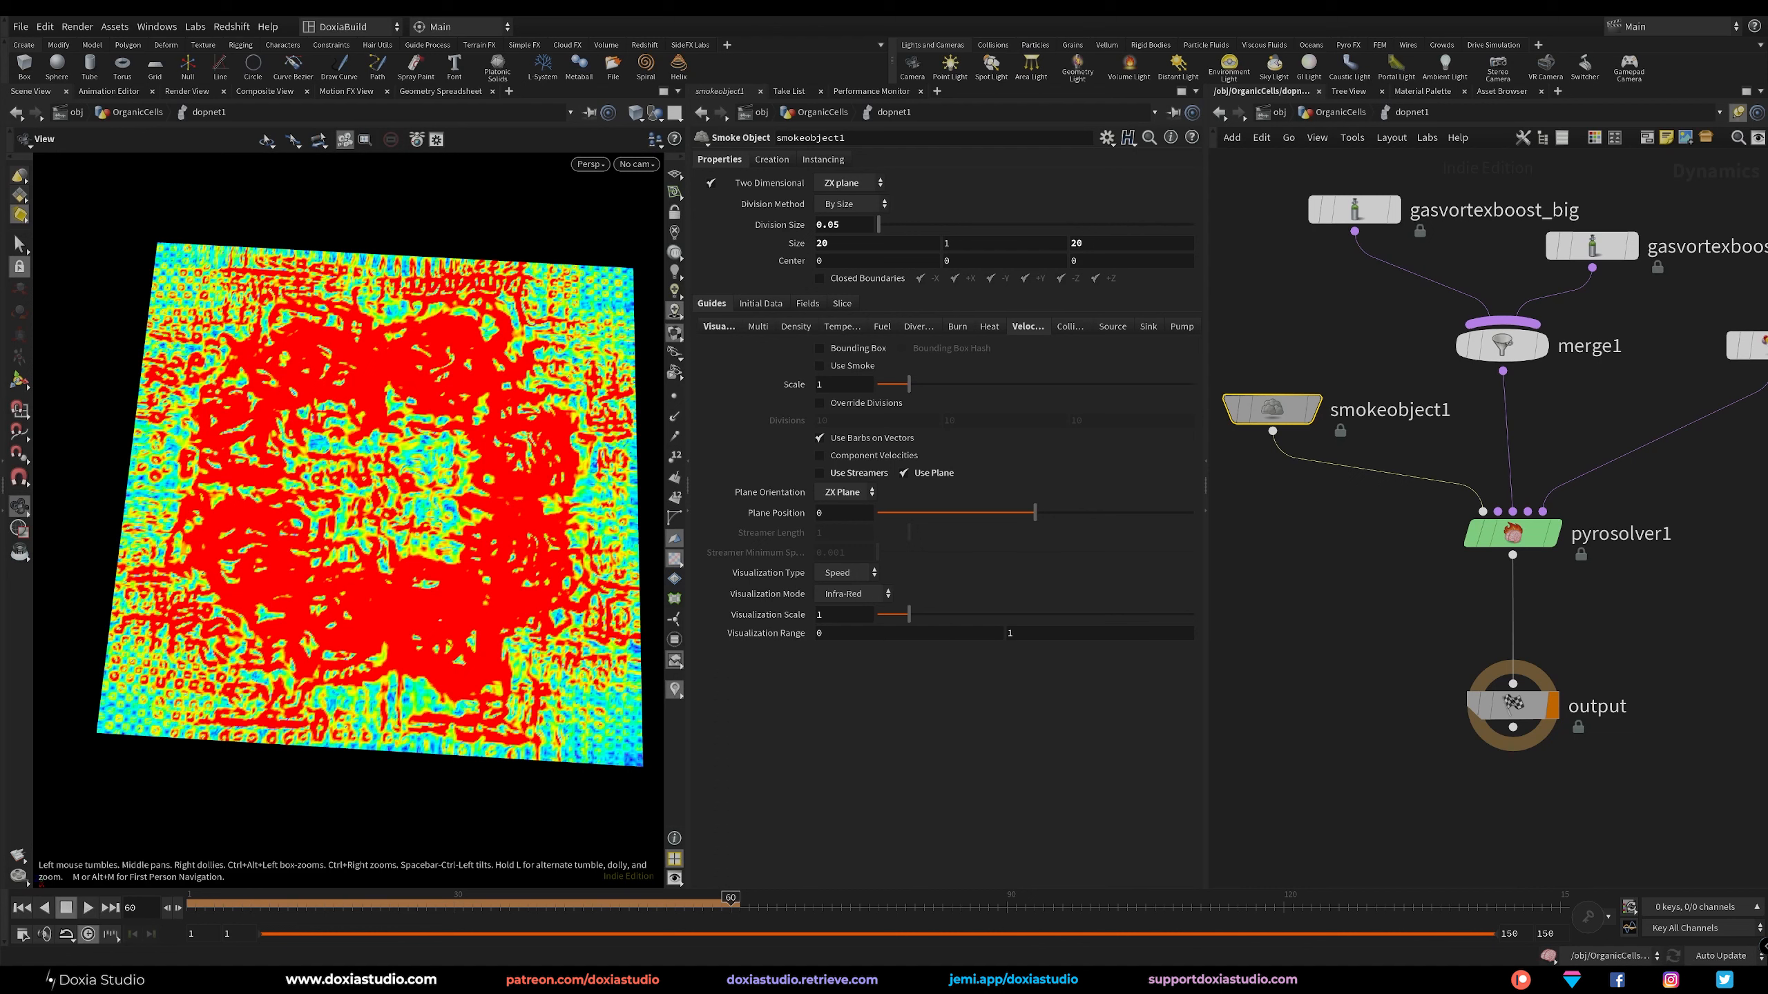
Switch to the power Studies_AME folder, view the reference videos flip01, flip02, flip03 and flip03-02, replay flip01, and return to Houdini.
left_click(1043, 491)
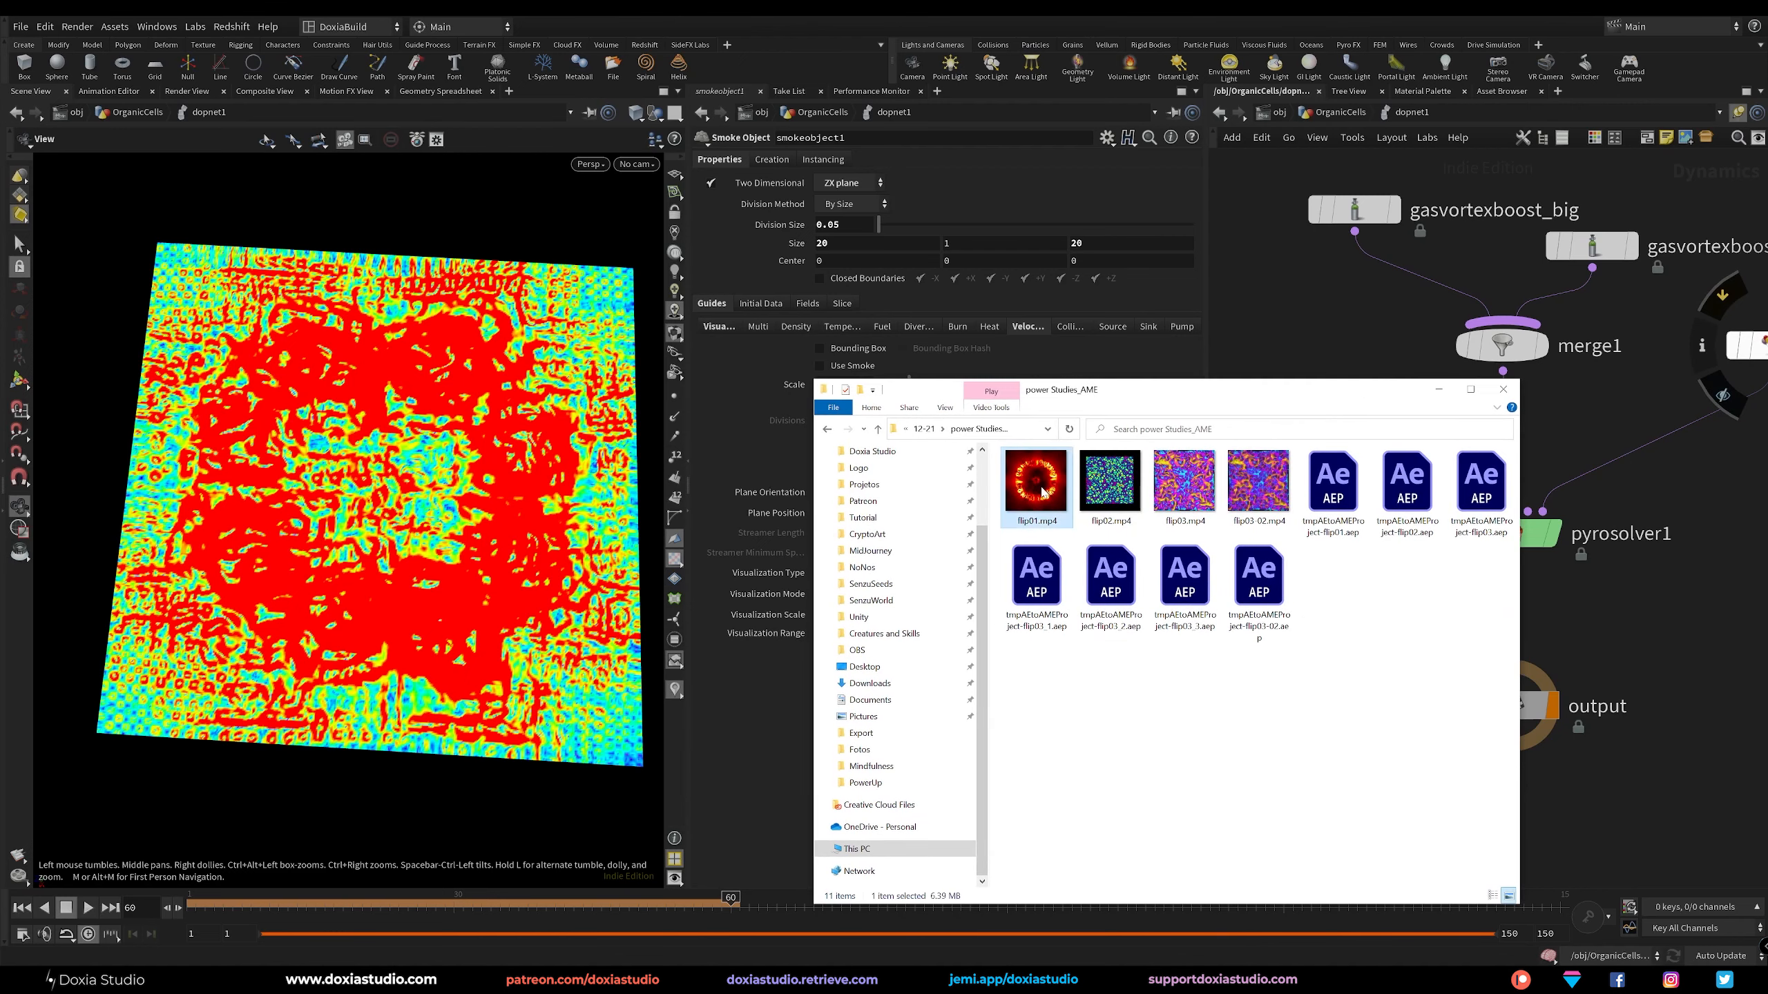
double_click(1041, 489)
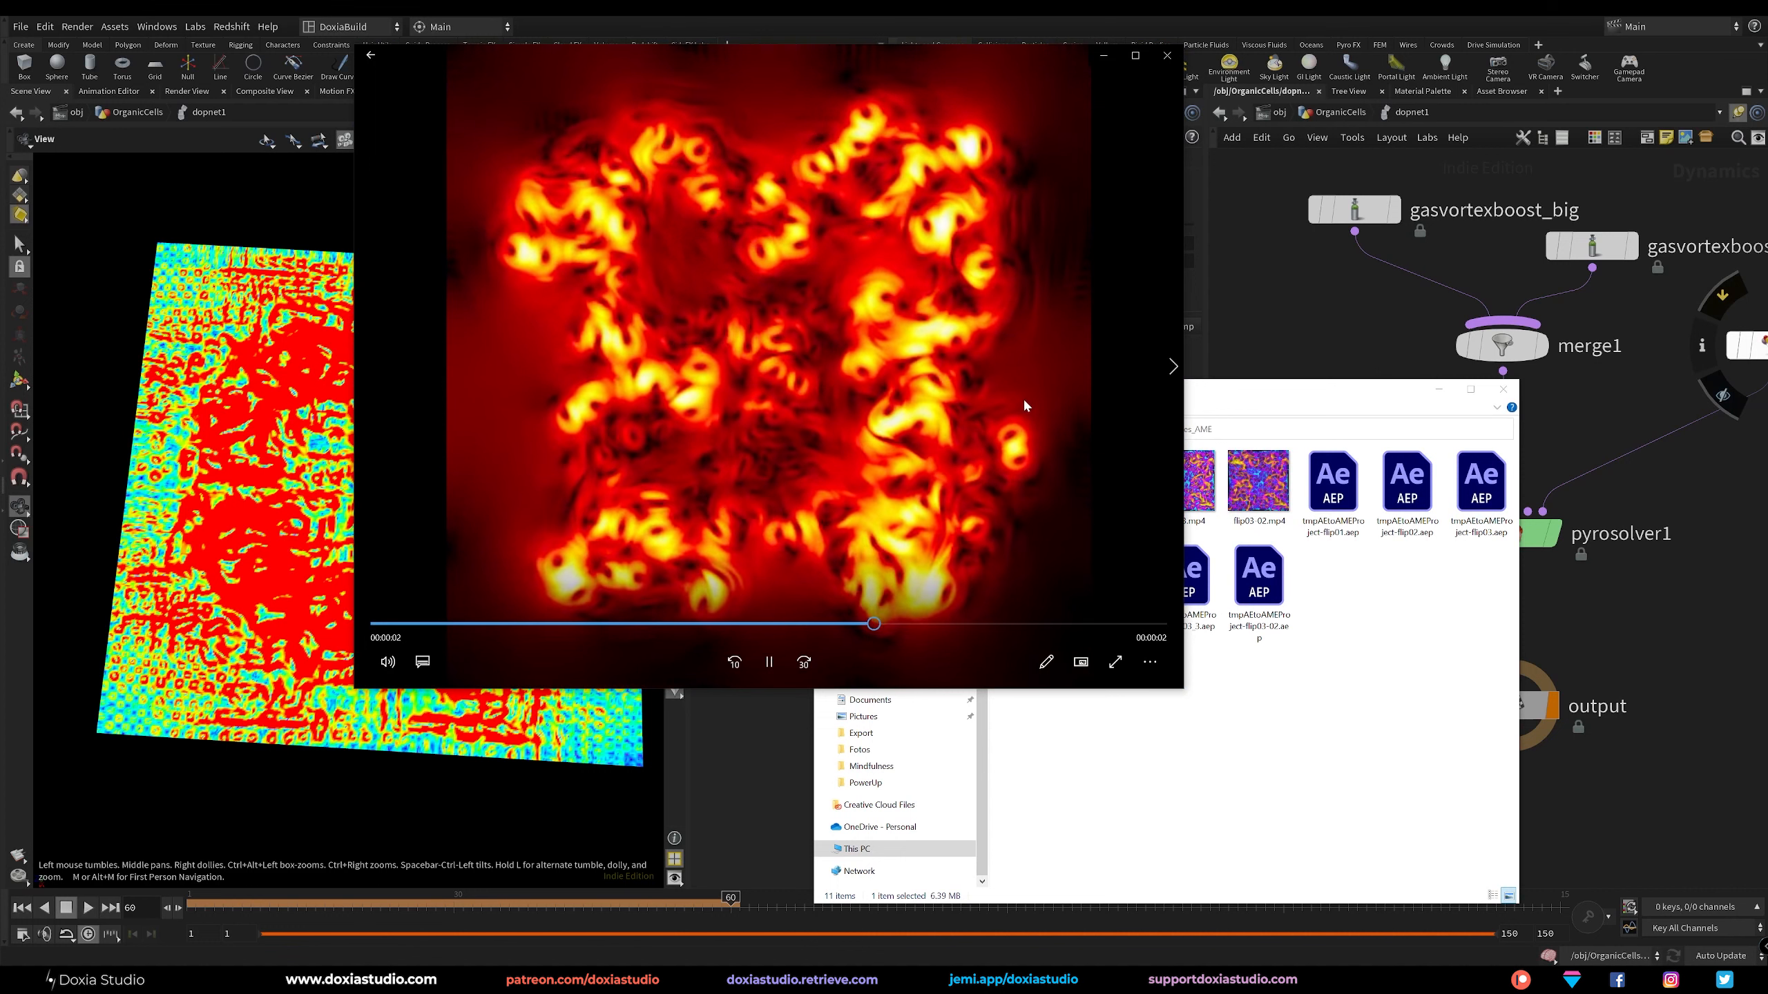
left_click_drag(650, 624, 427, 649)
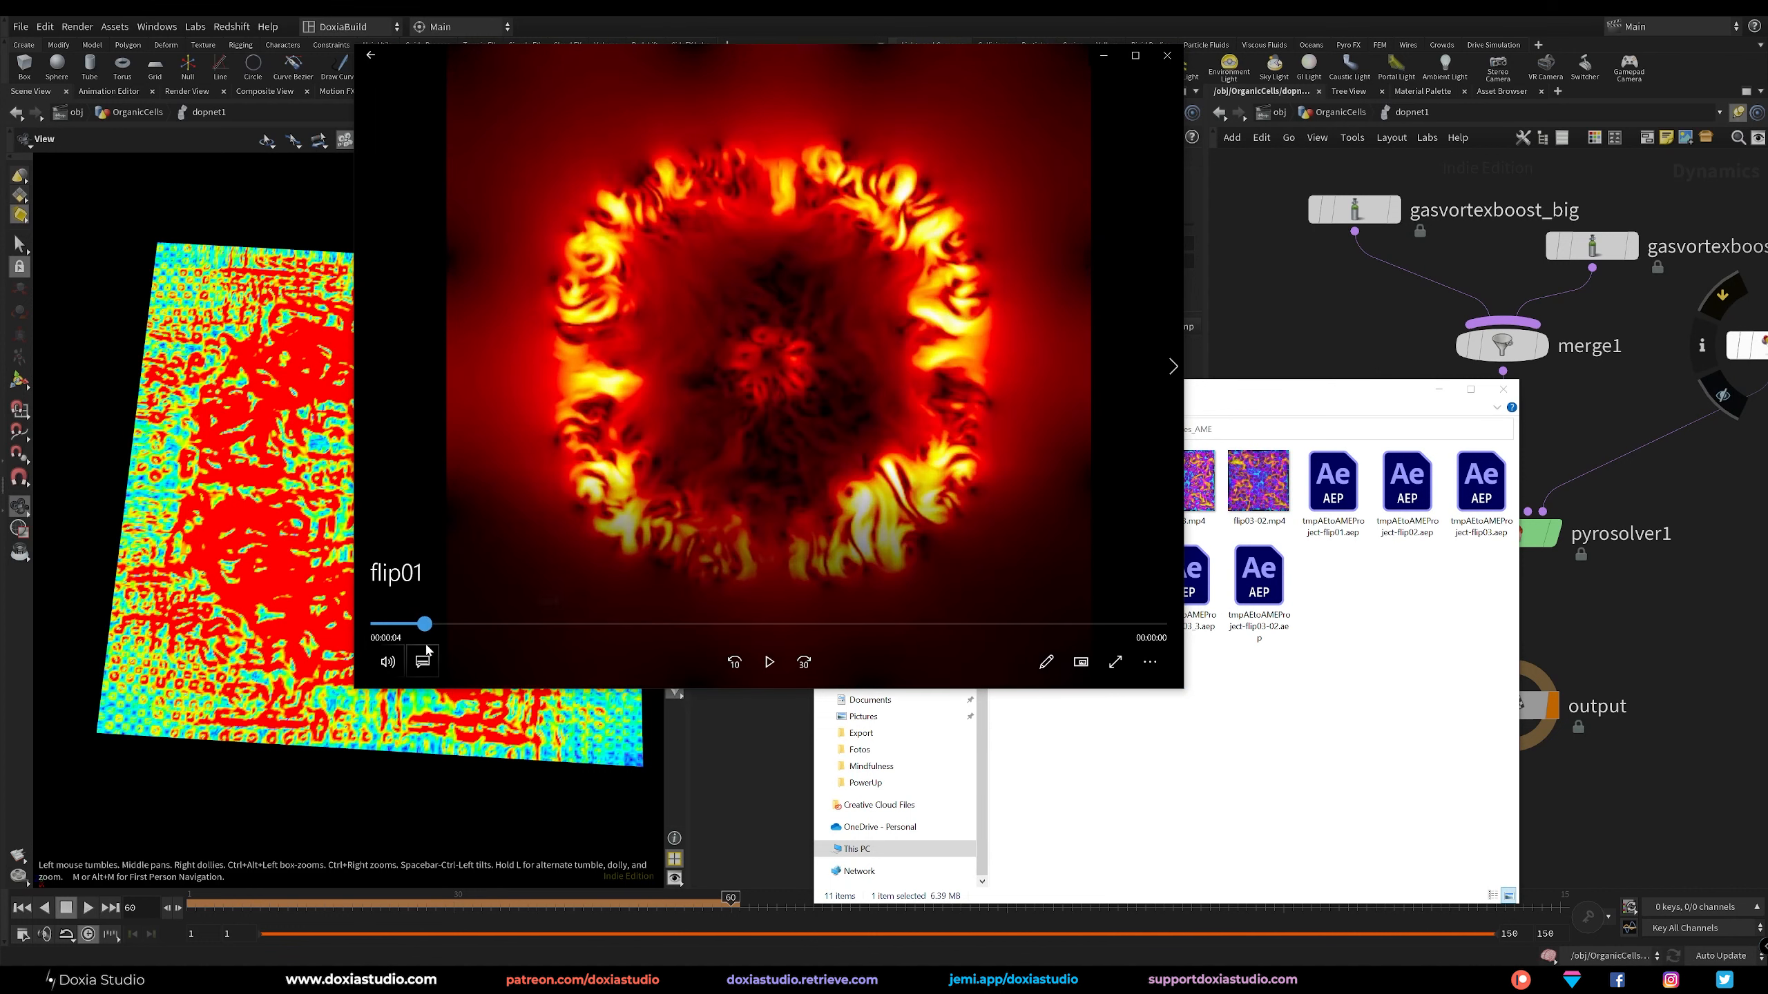
left_click(769, 661)
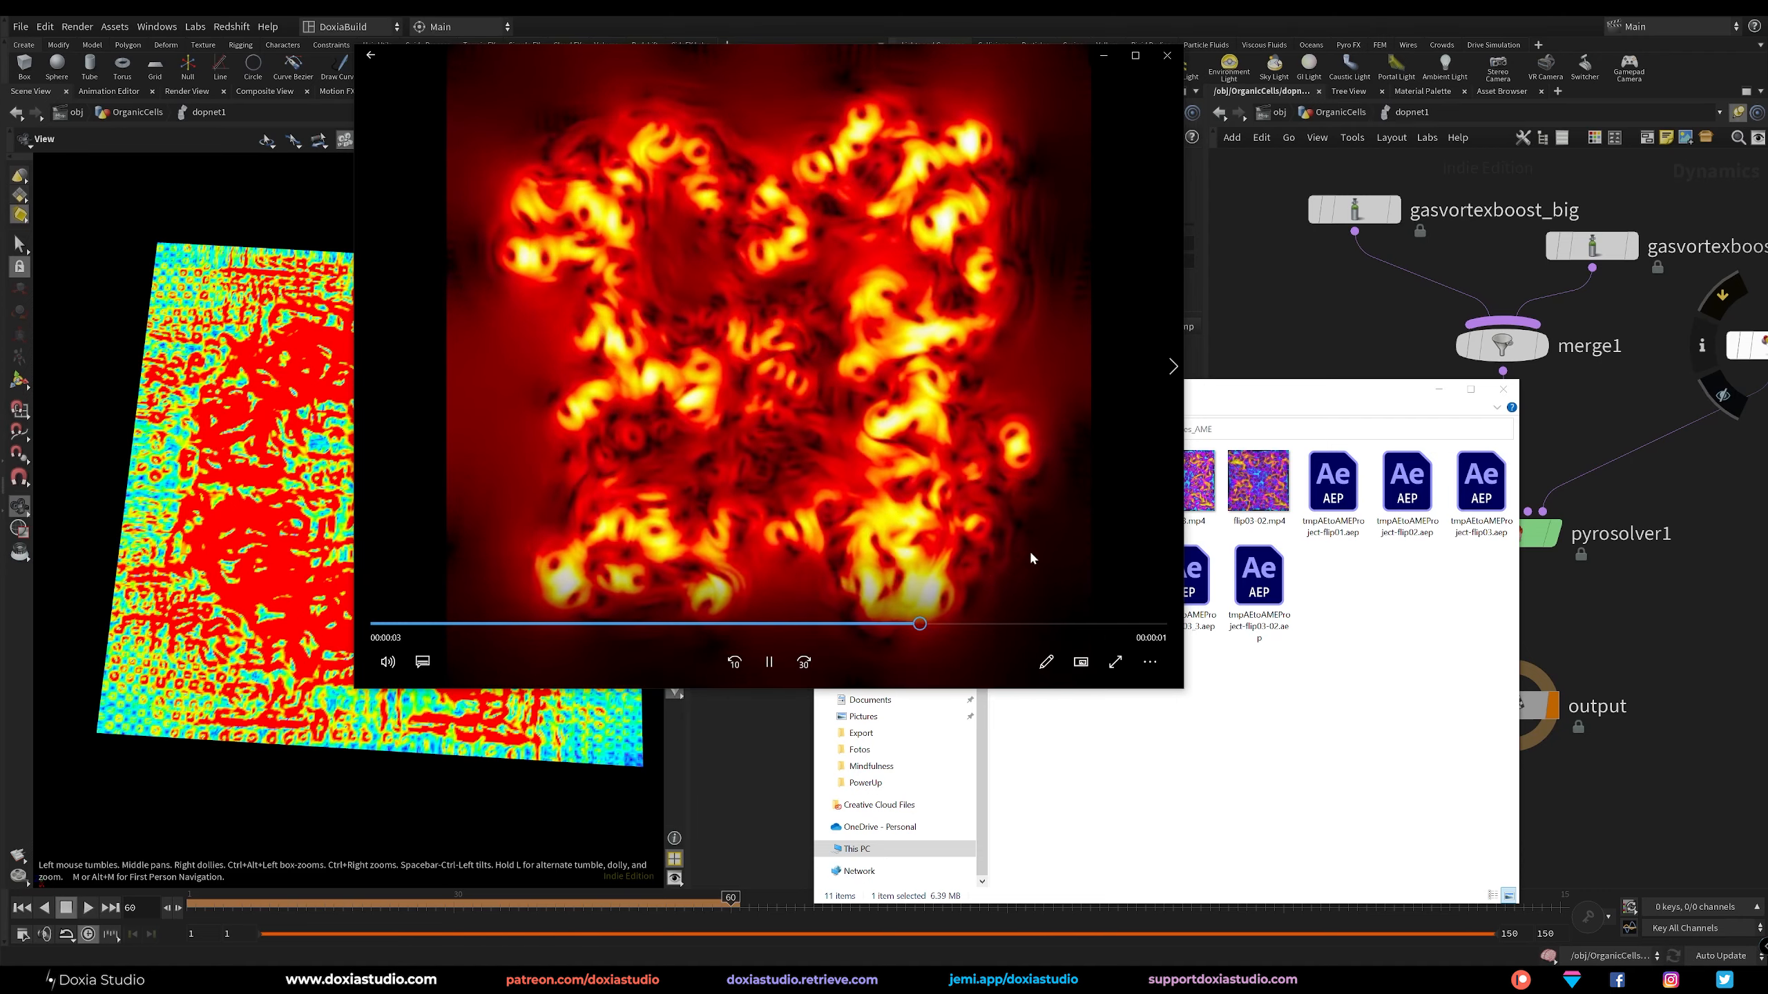
left_click(1173, 367)
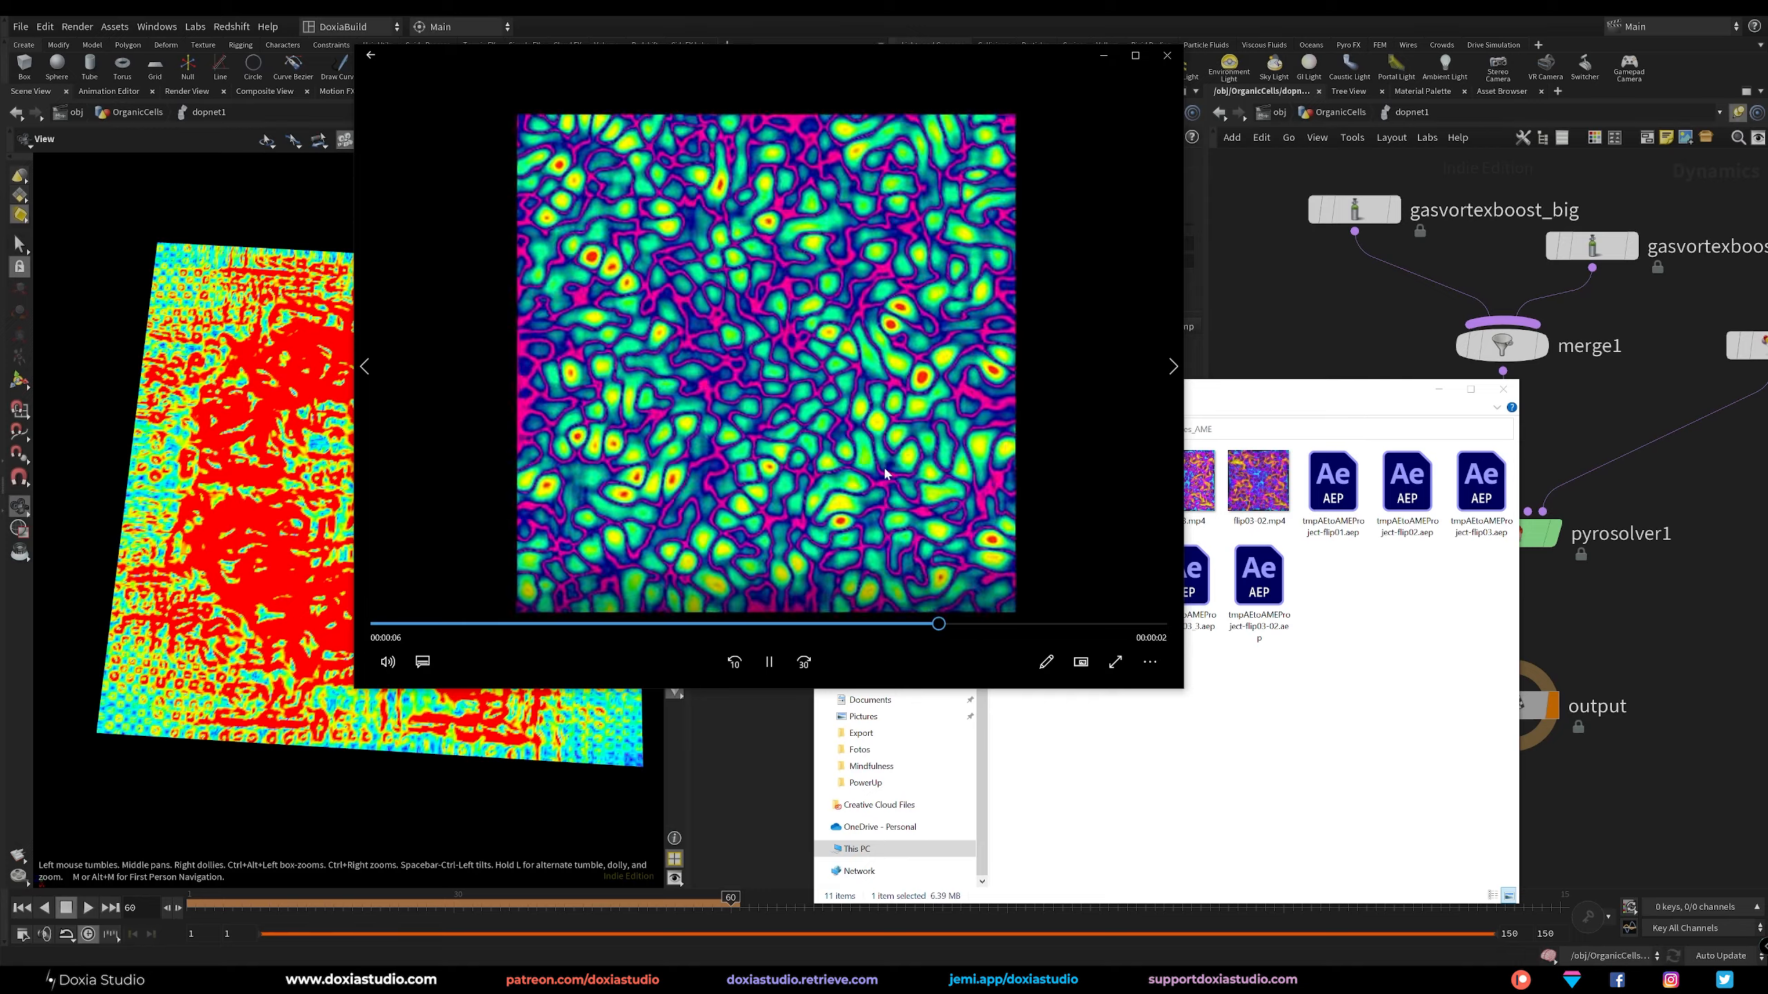
left_click(1167, 372)
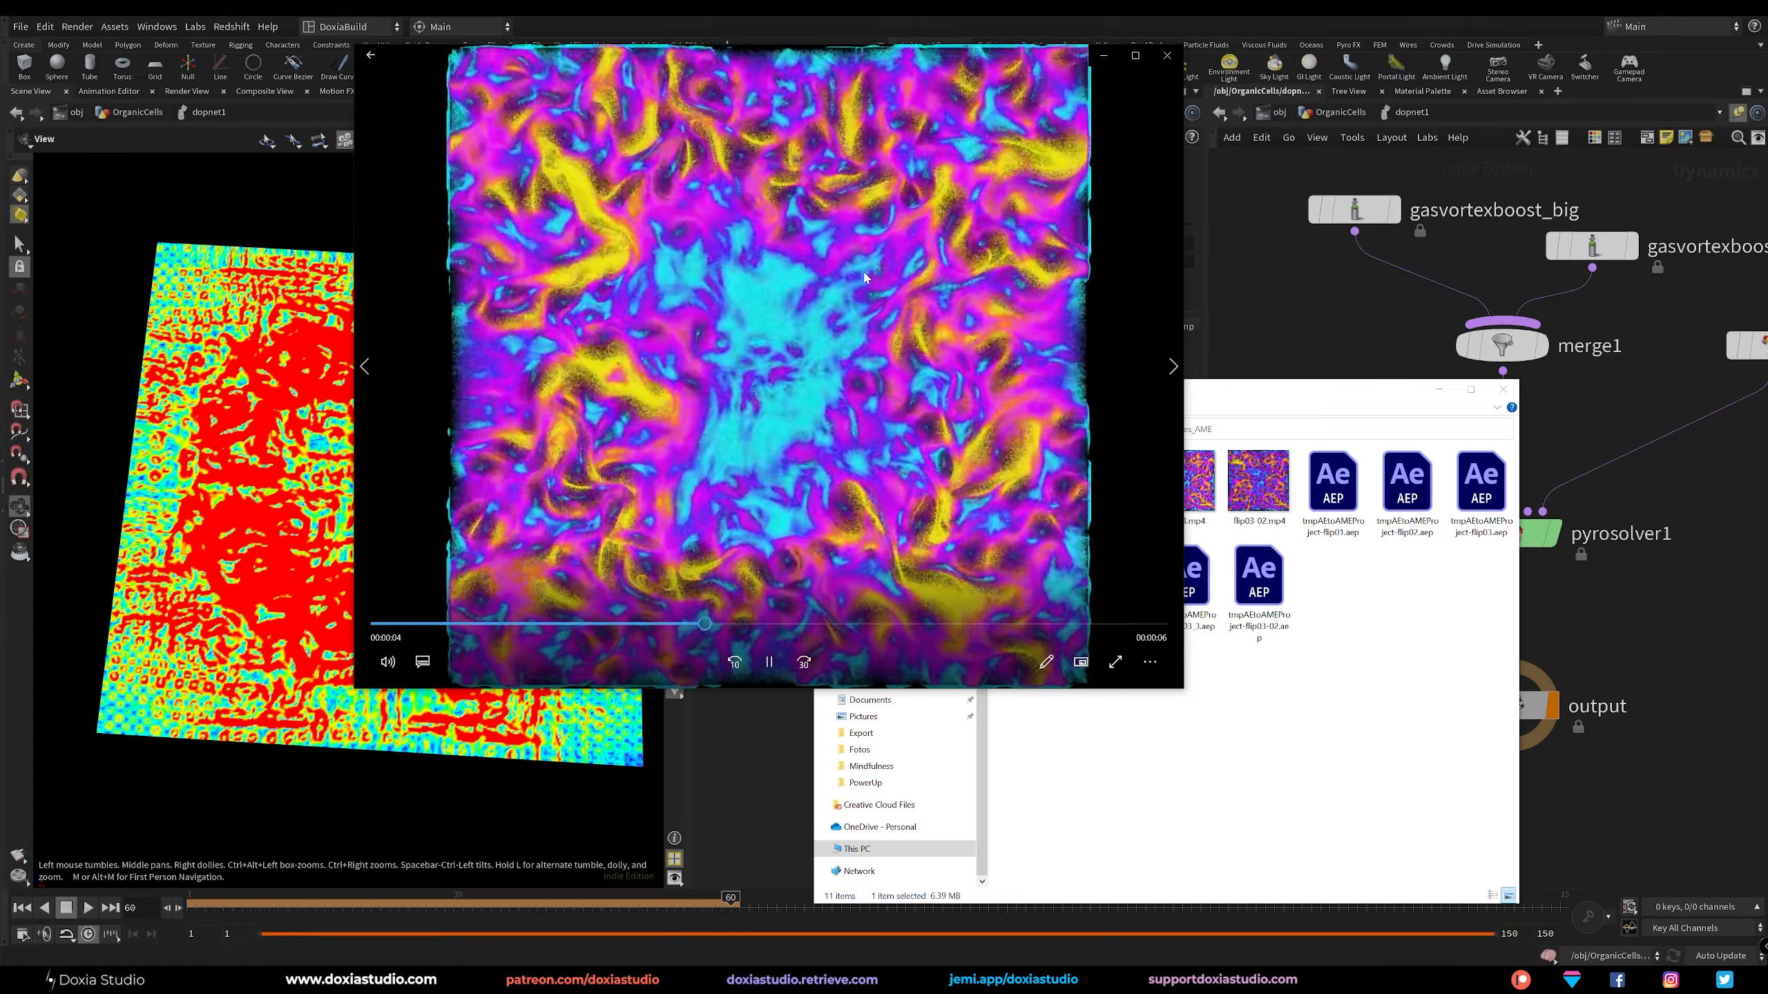
left_click(1170, 369)
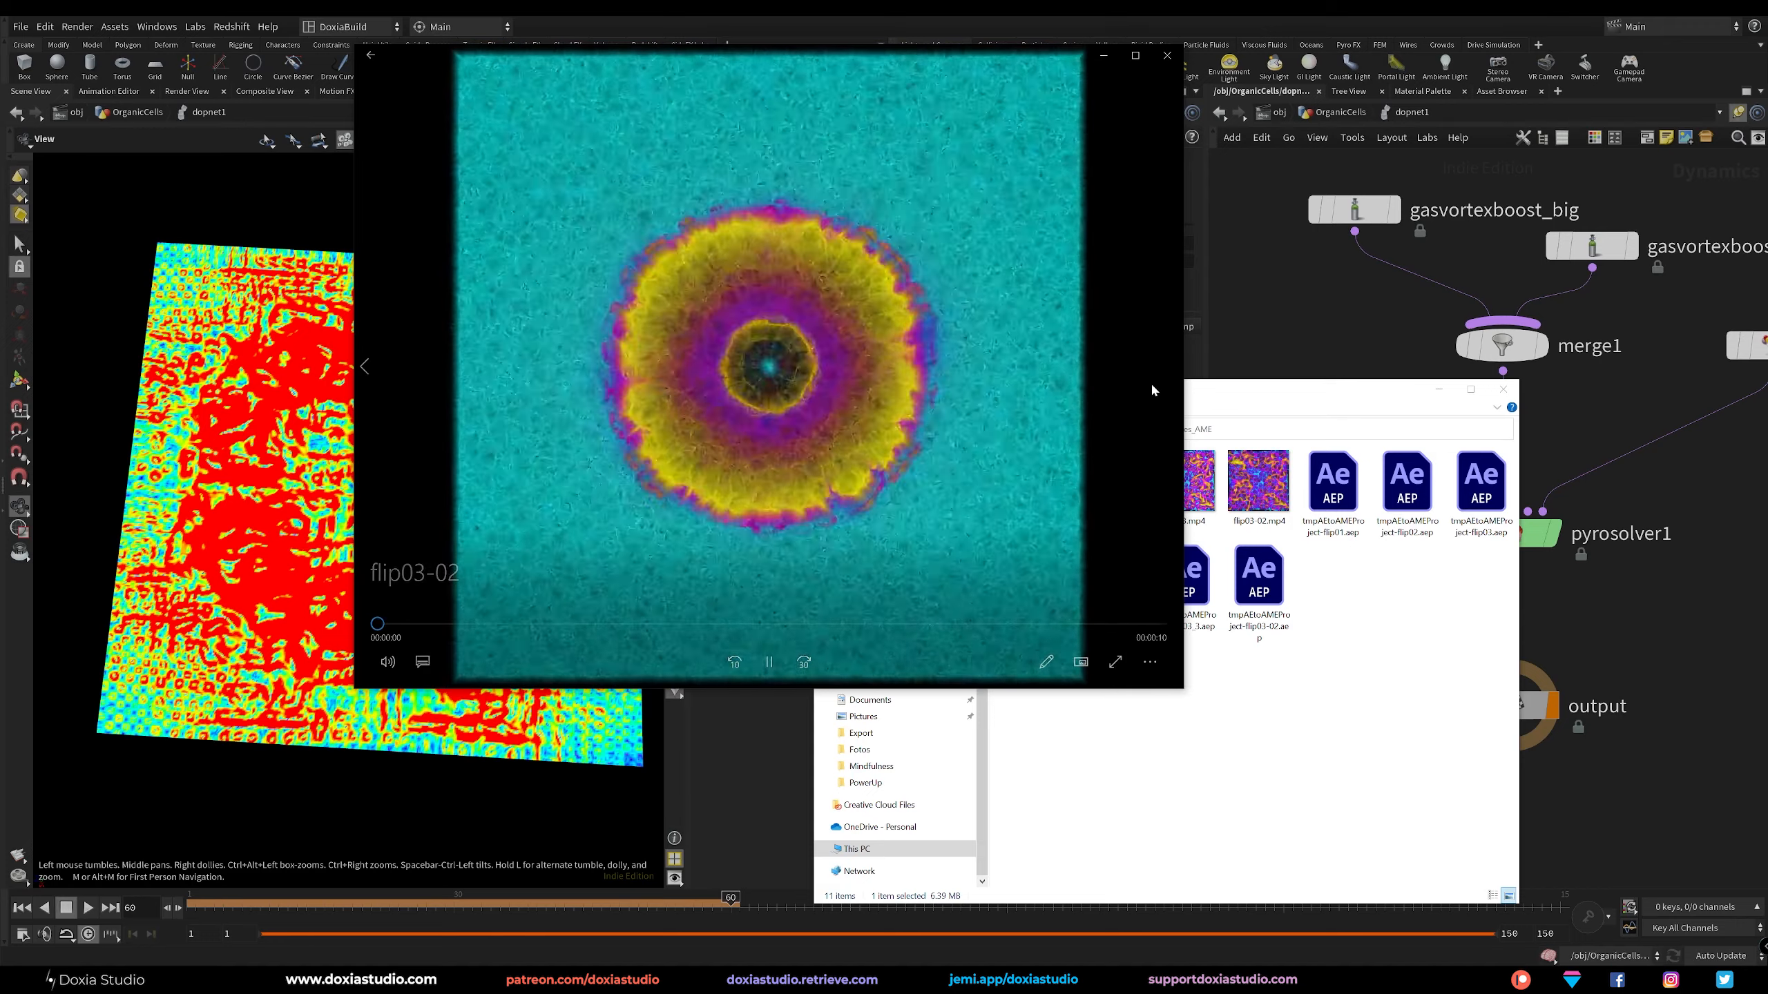
left_click(1168, 56)
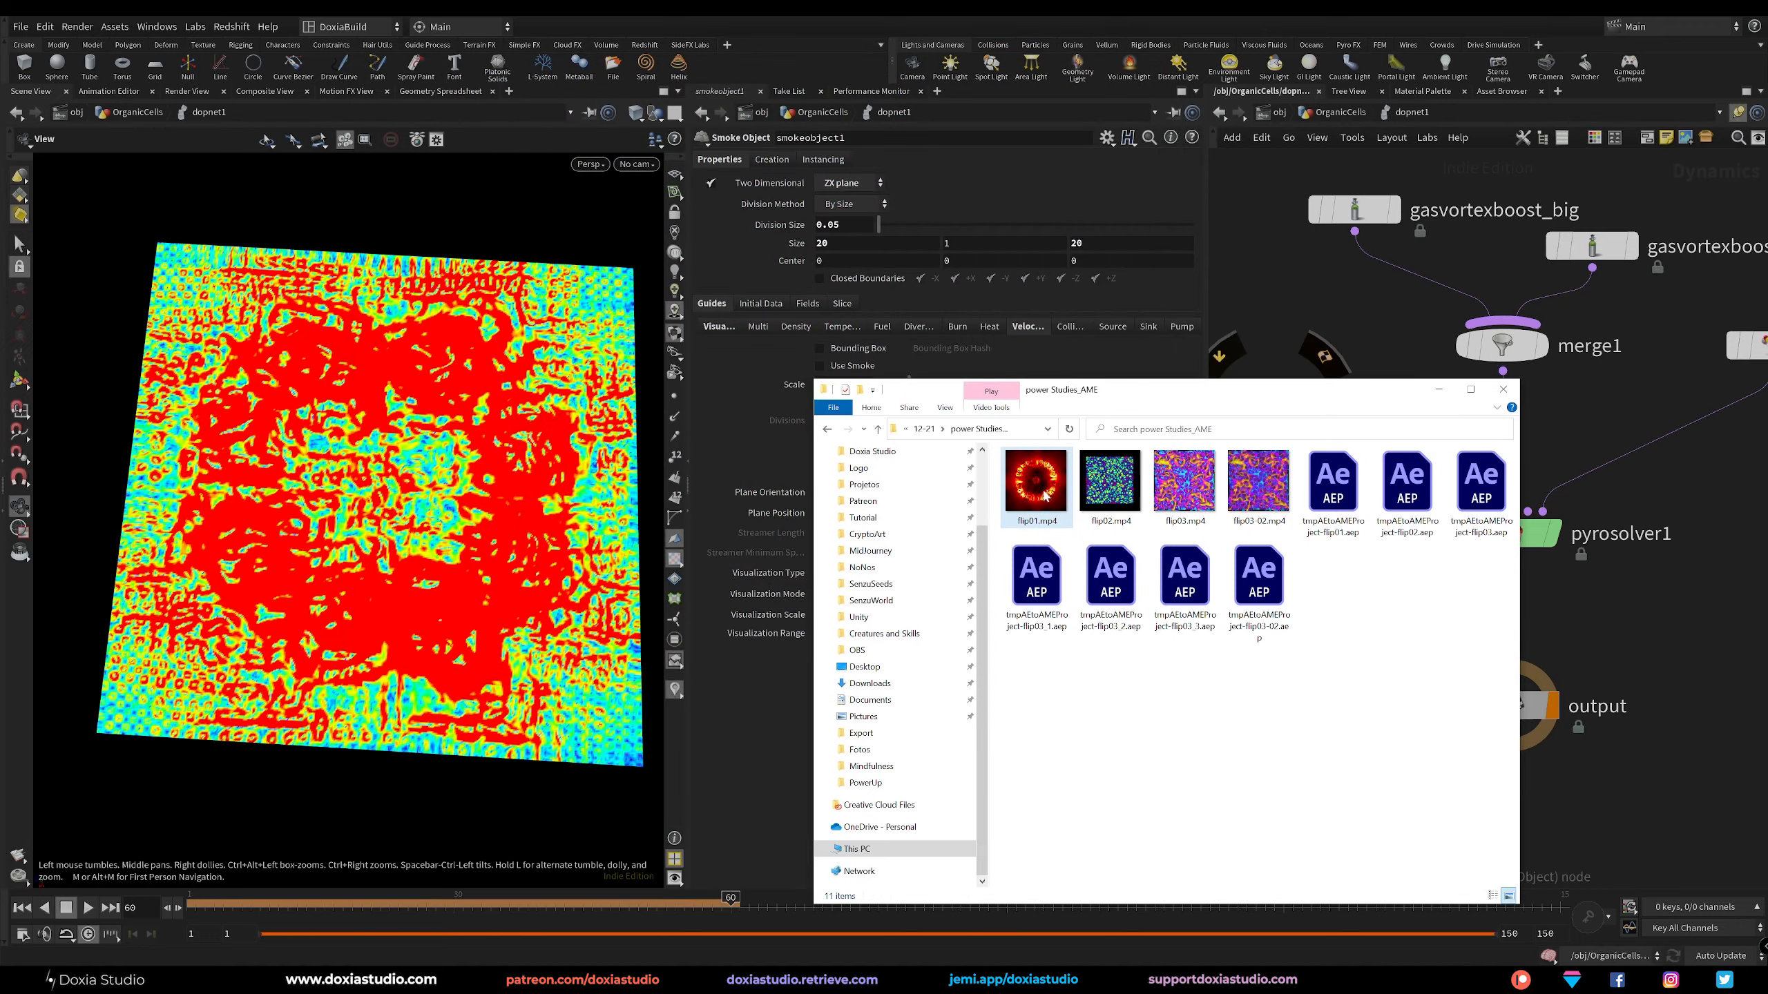
double_click(1044, 495)
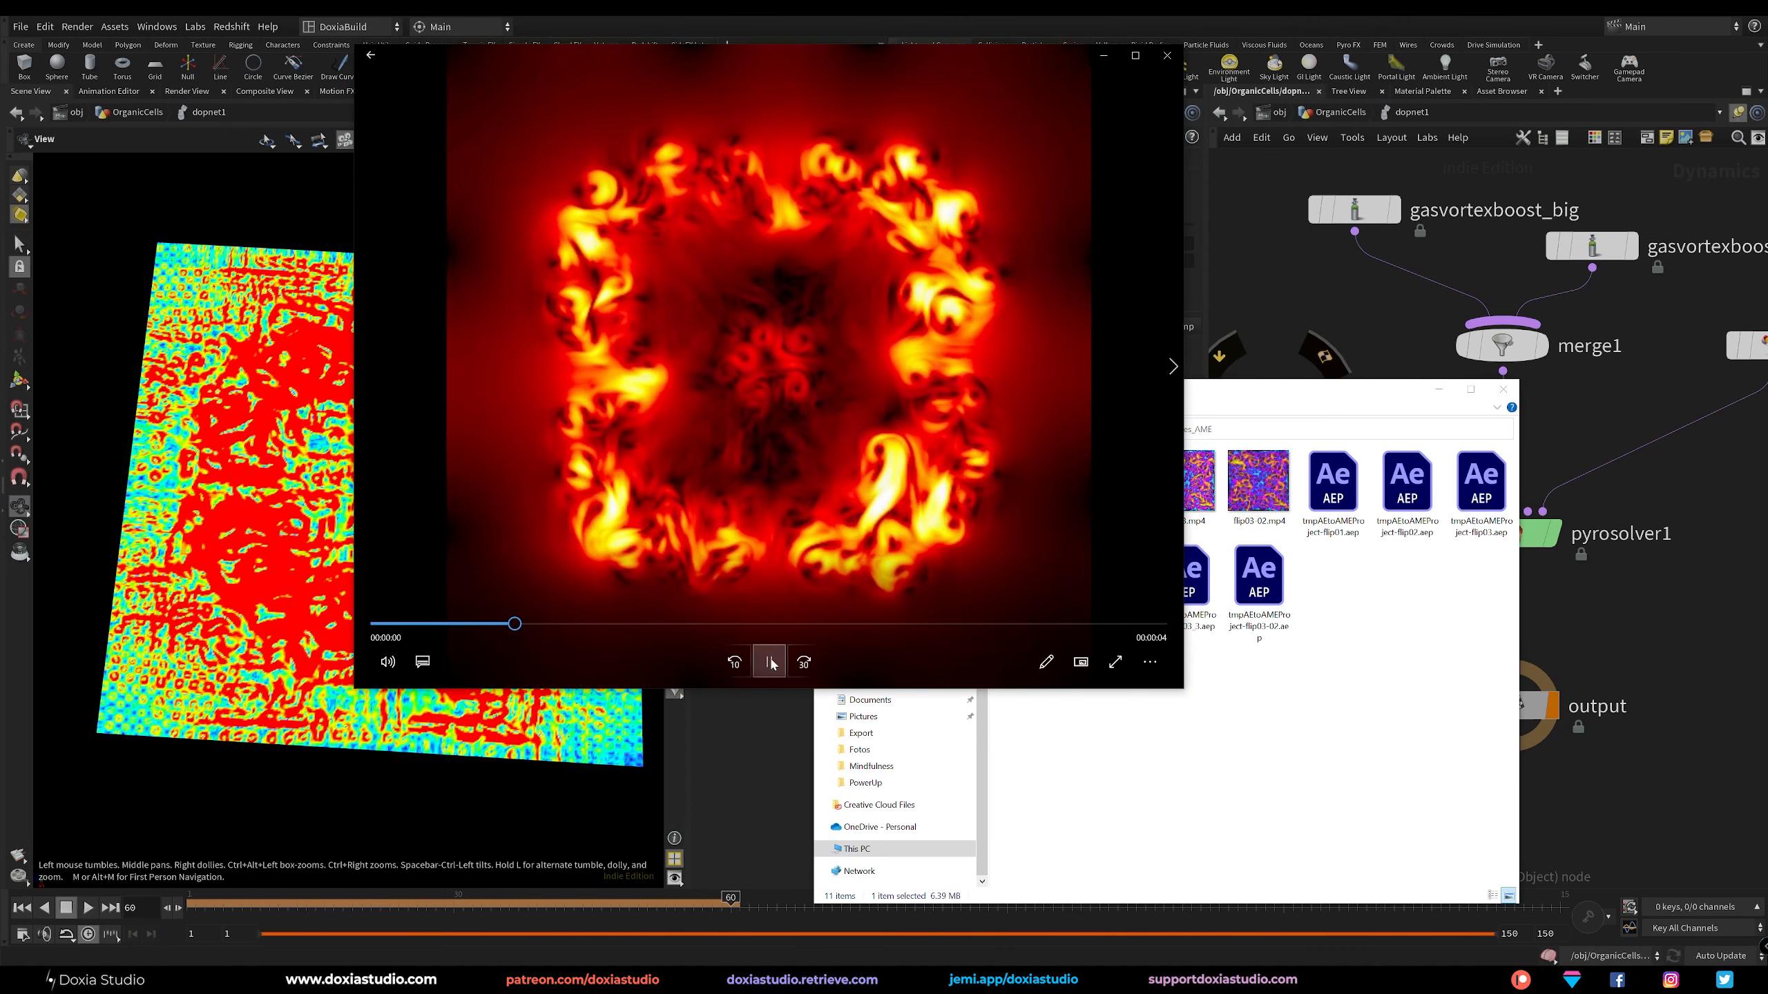
left_click(790, 776)
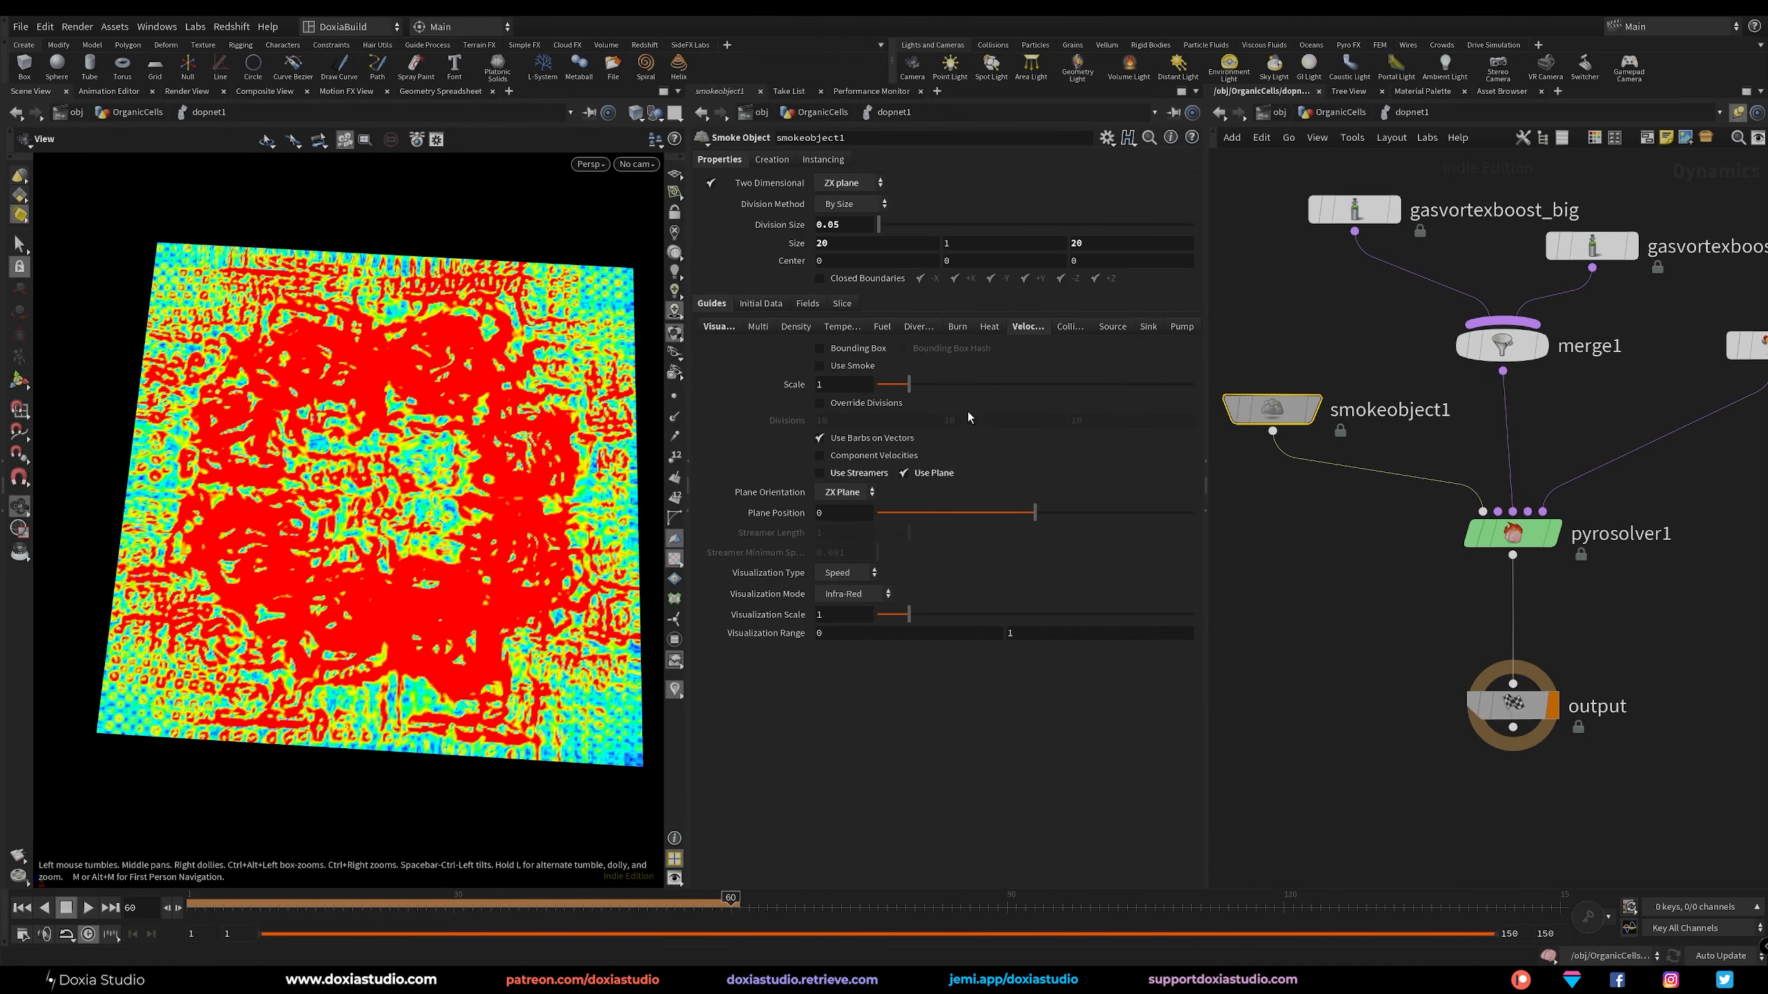
Replay the simulation from the first frame to frame 10 and set the velocity guide's Visualization Mode to Black Body.
left_click(21, 907)
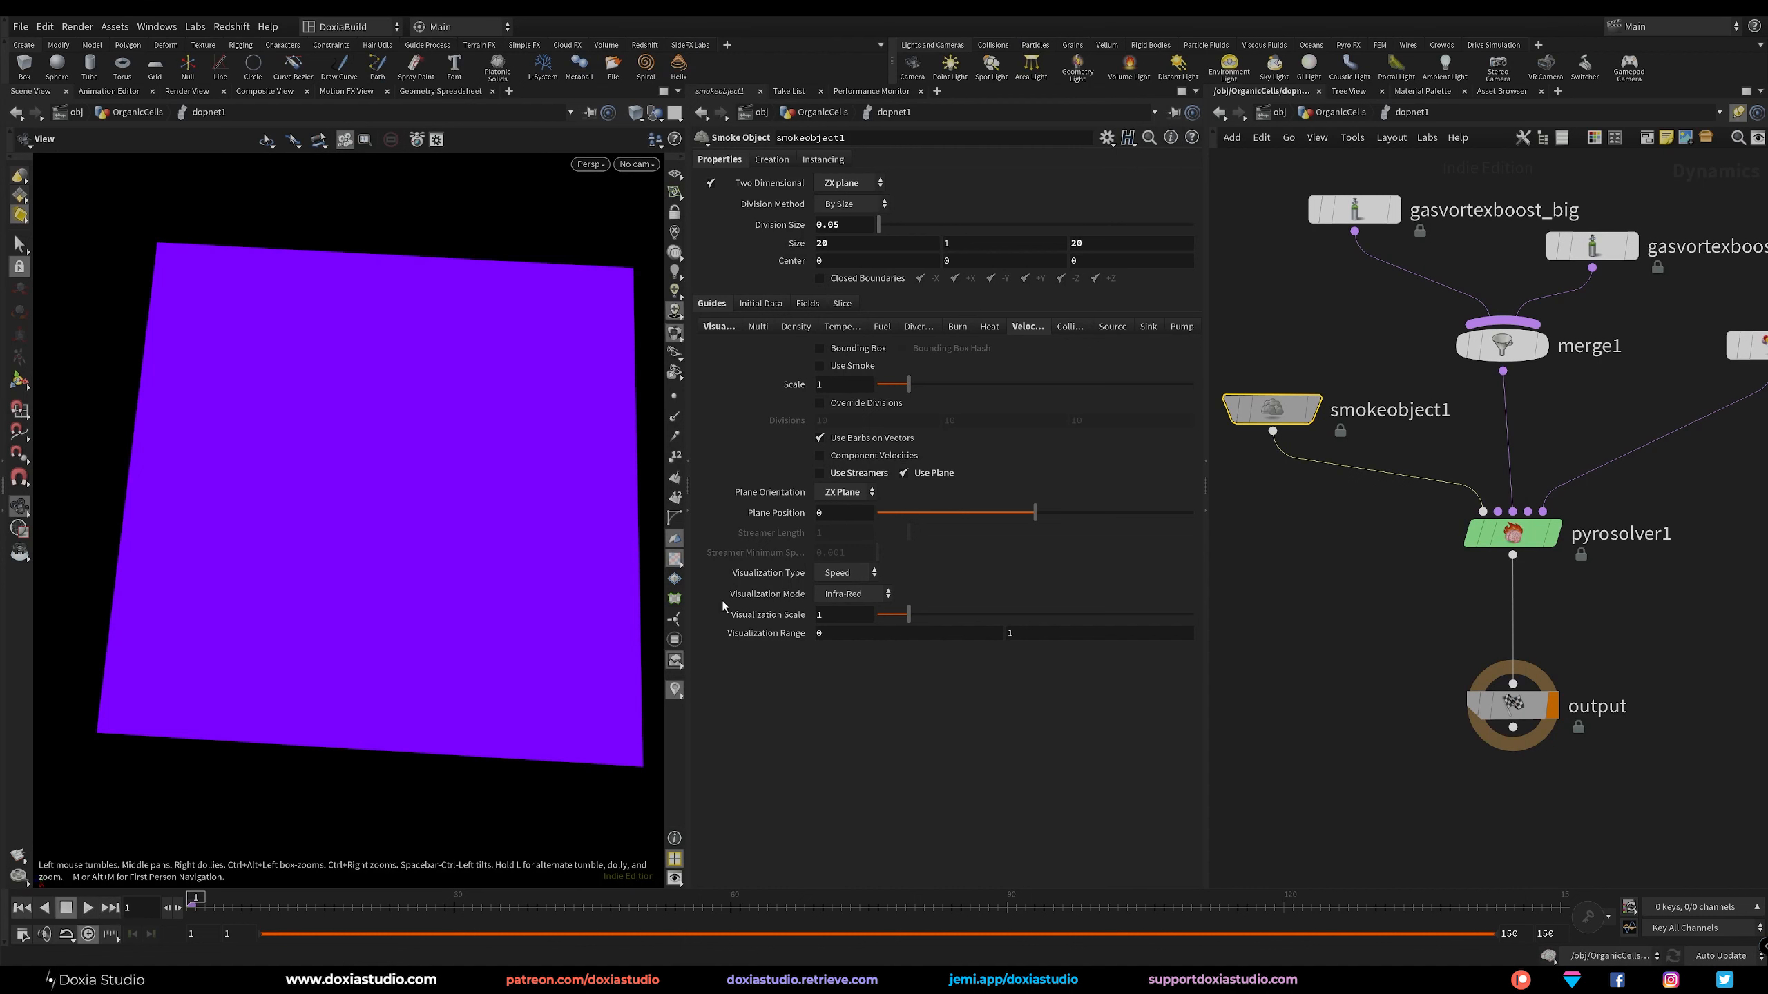
key("Up")
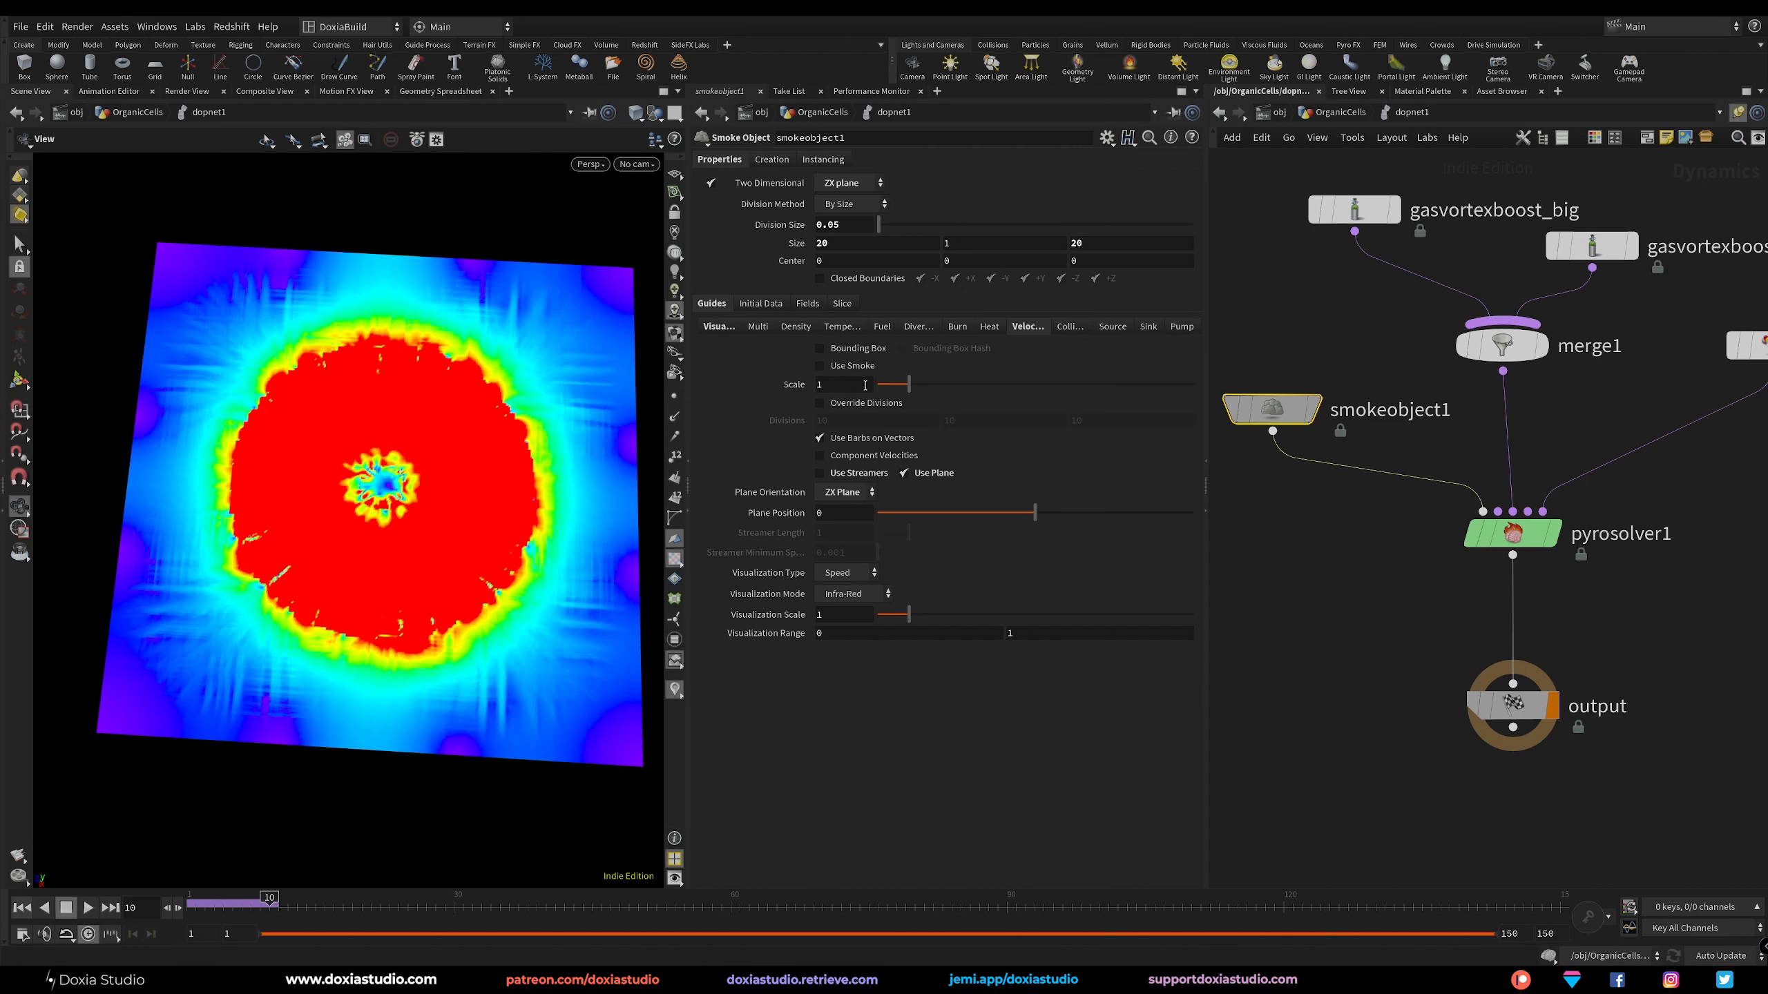
left_click(853, 594)
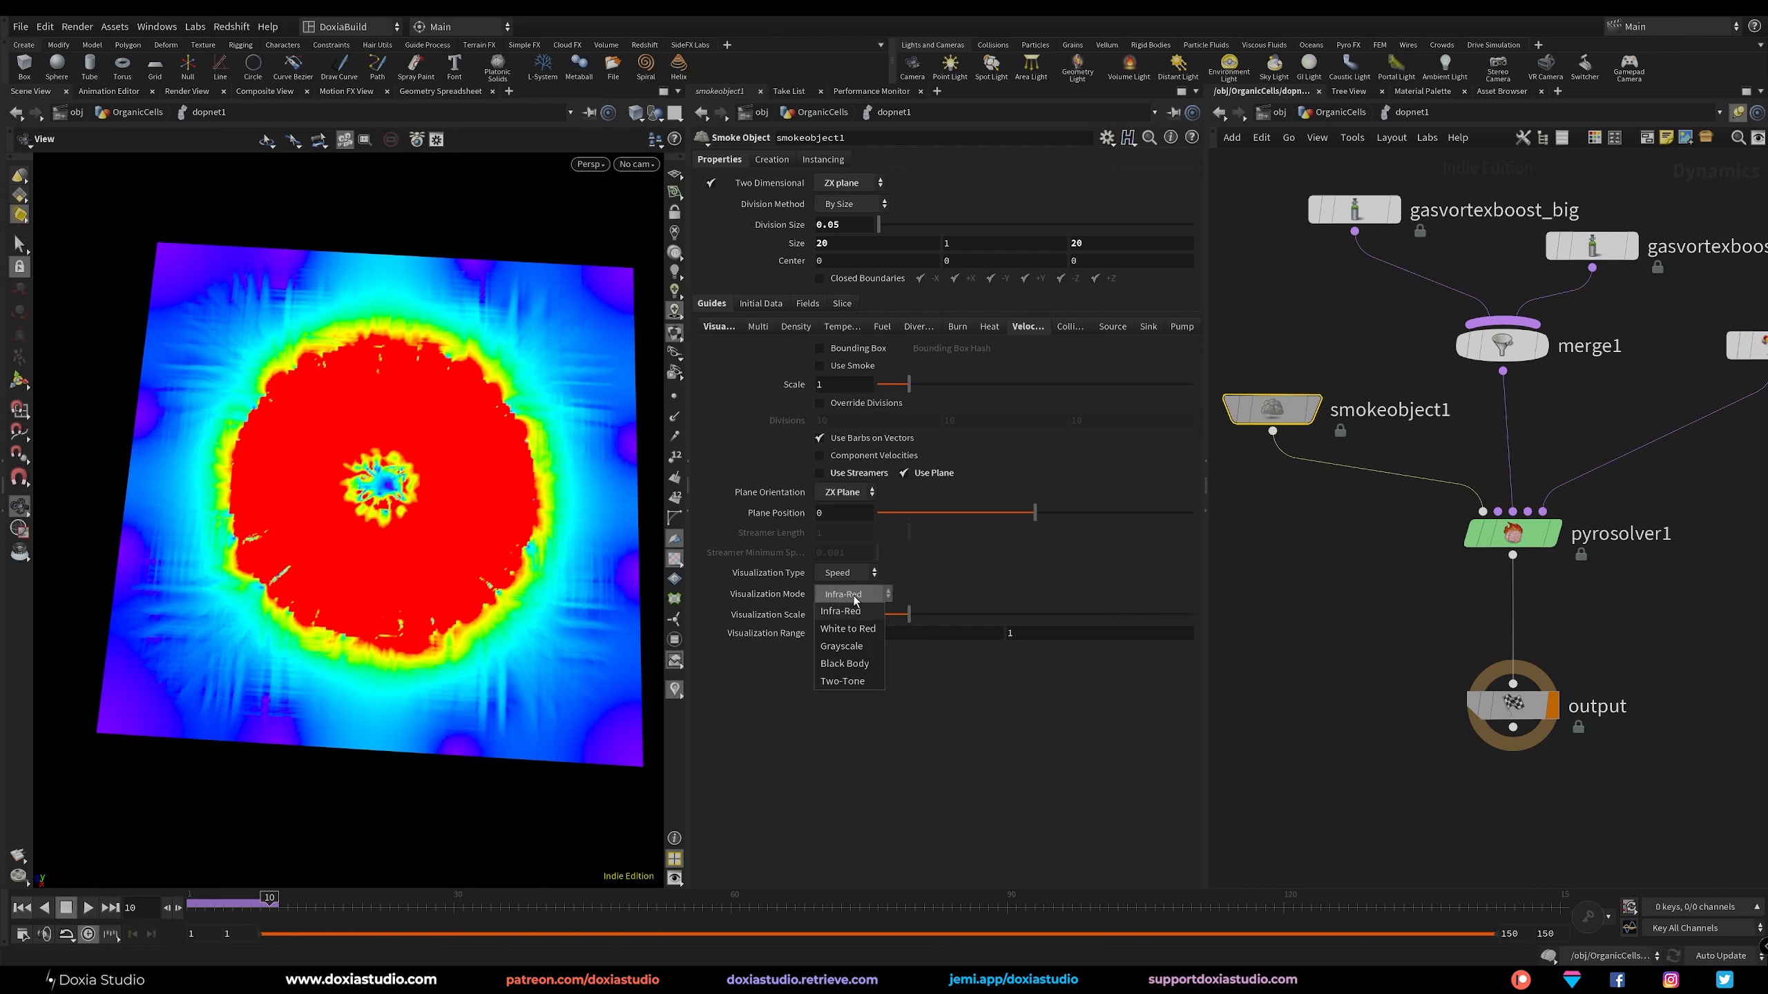
left_click(845, 664)
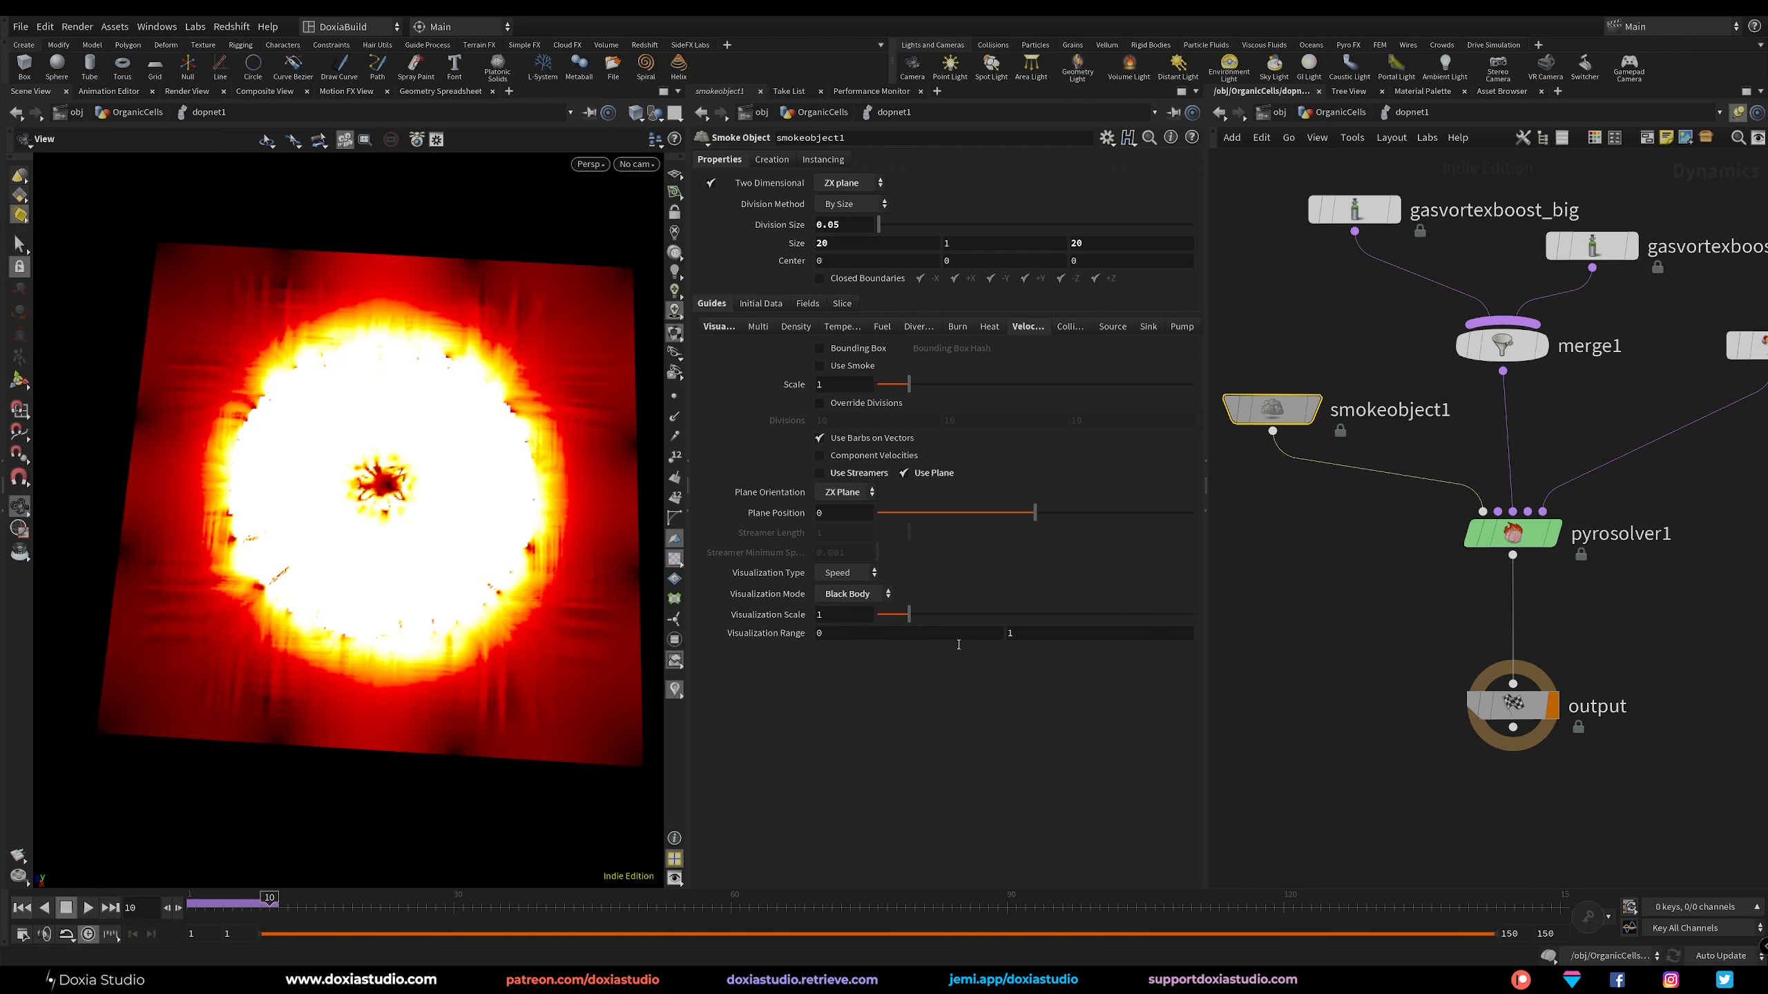
left_click(869, 598)
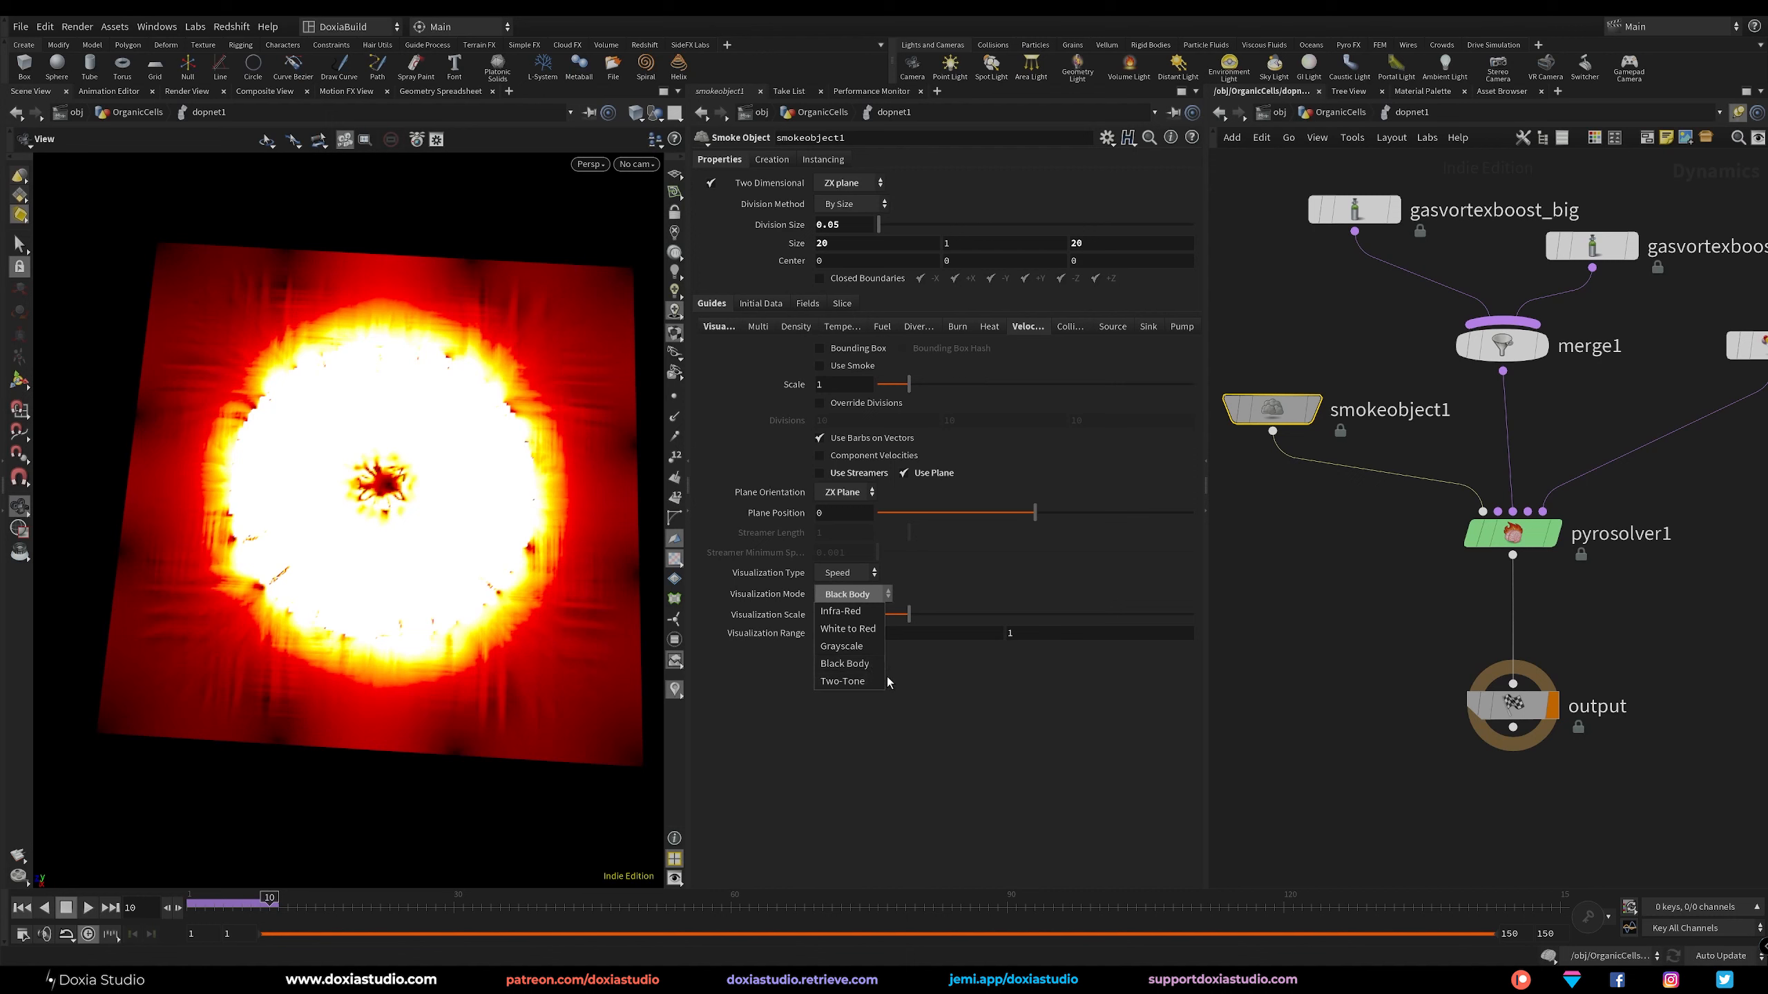
left_click(870, 665)
Set the maximum of the velocity guide's Visualization Range to 10 and play the simulation to frame 31.
left_click(1034, 634)
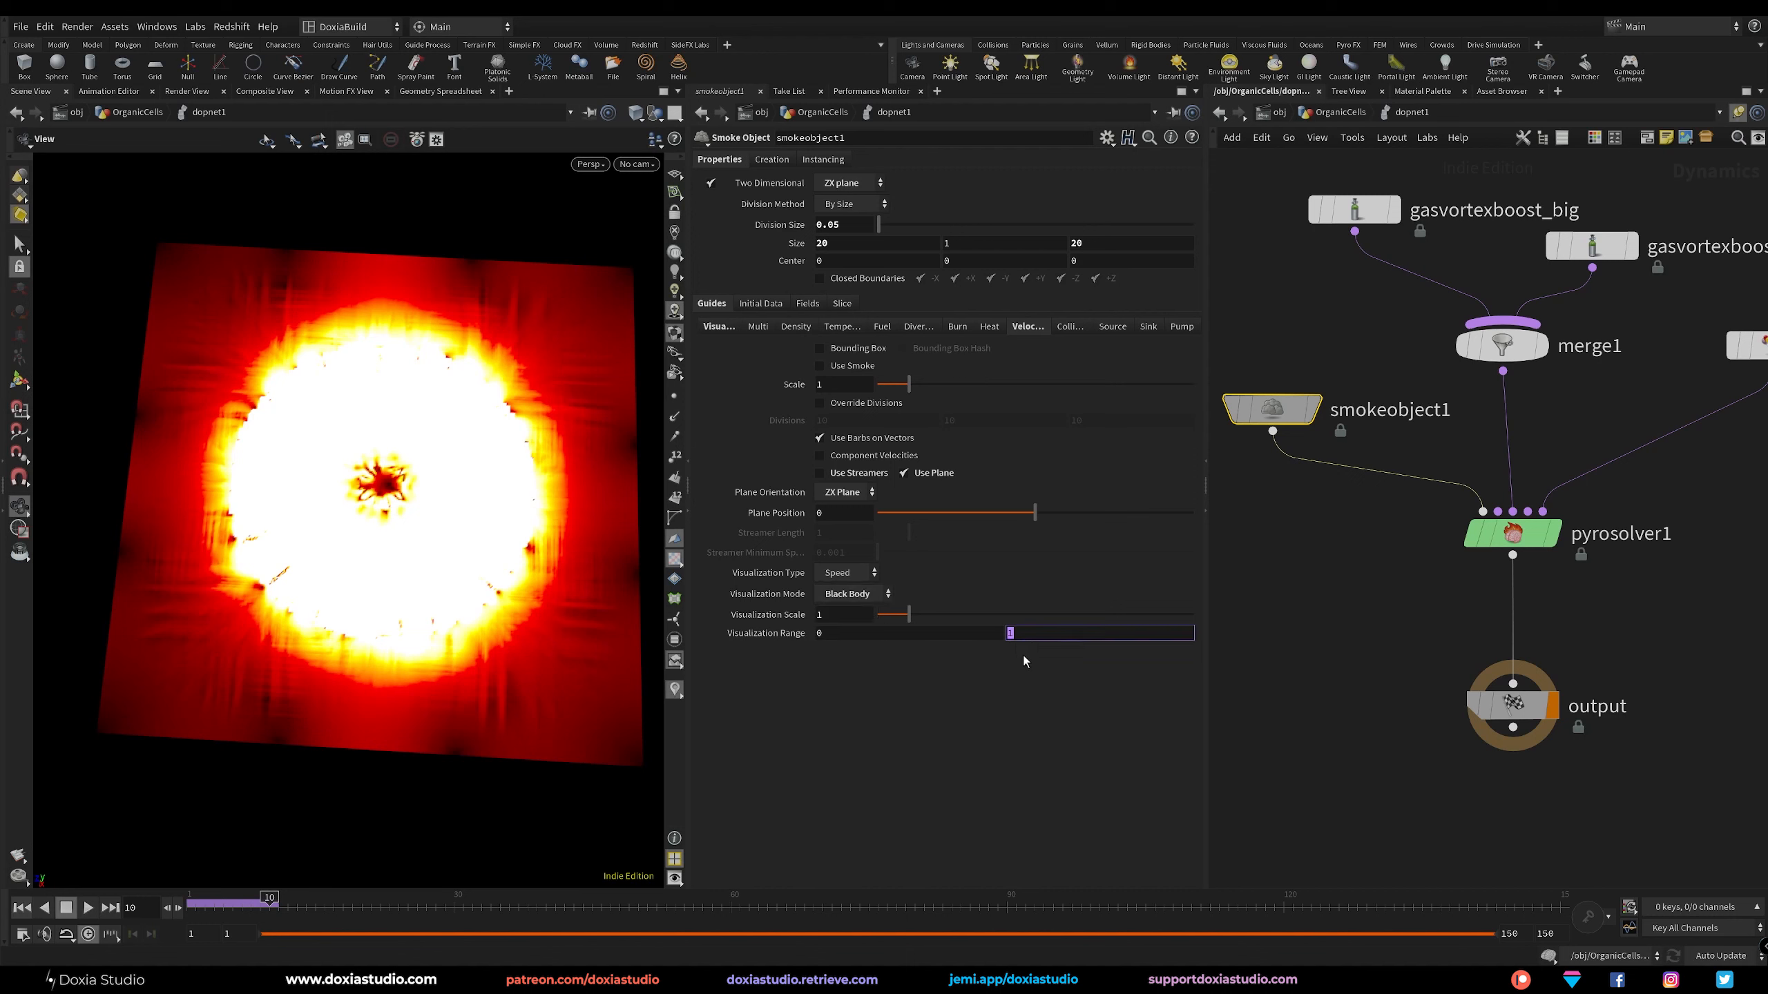
type("10")
key("Return")
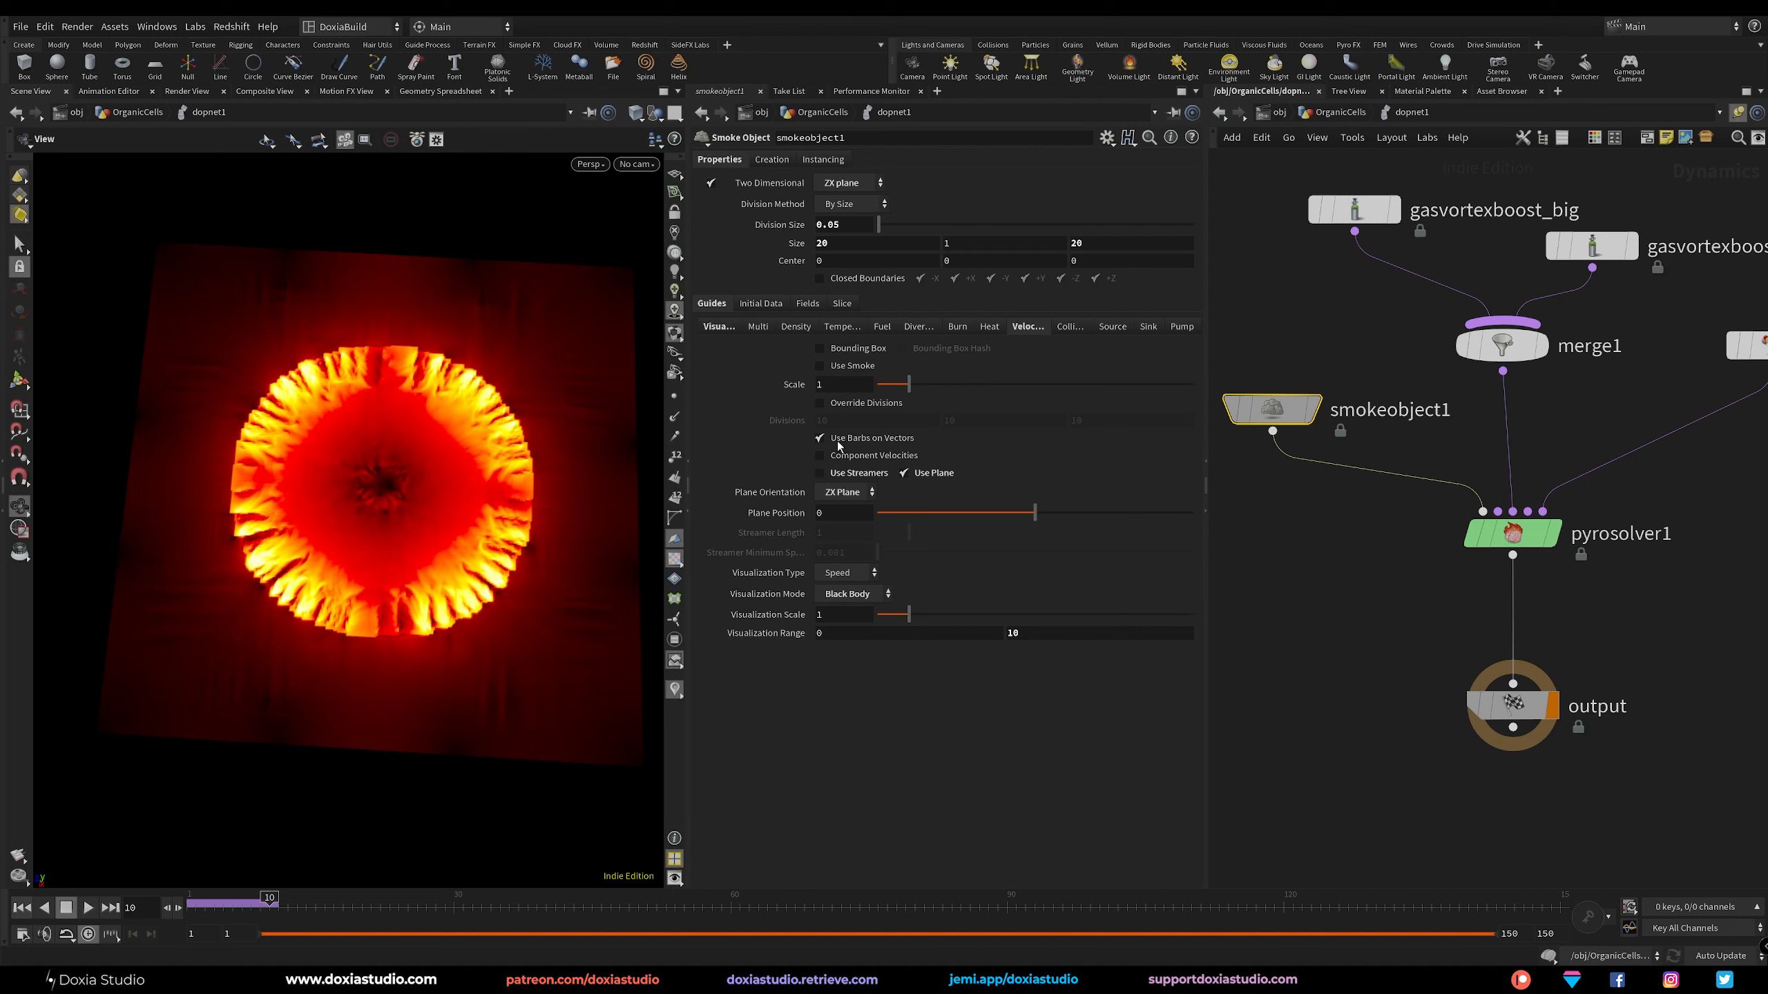
mouse_move(905, 383)
left_mouse_down()
mouse_move(883, 382)
mouse_move(922, 387)
mouse_move(905, 411)
left_mouse_up()
key("Return")
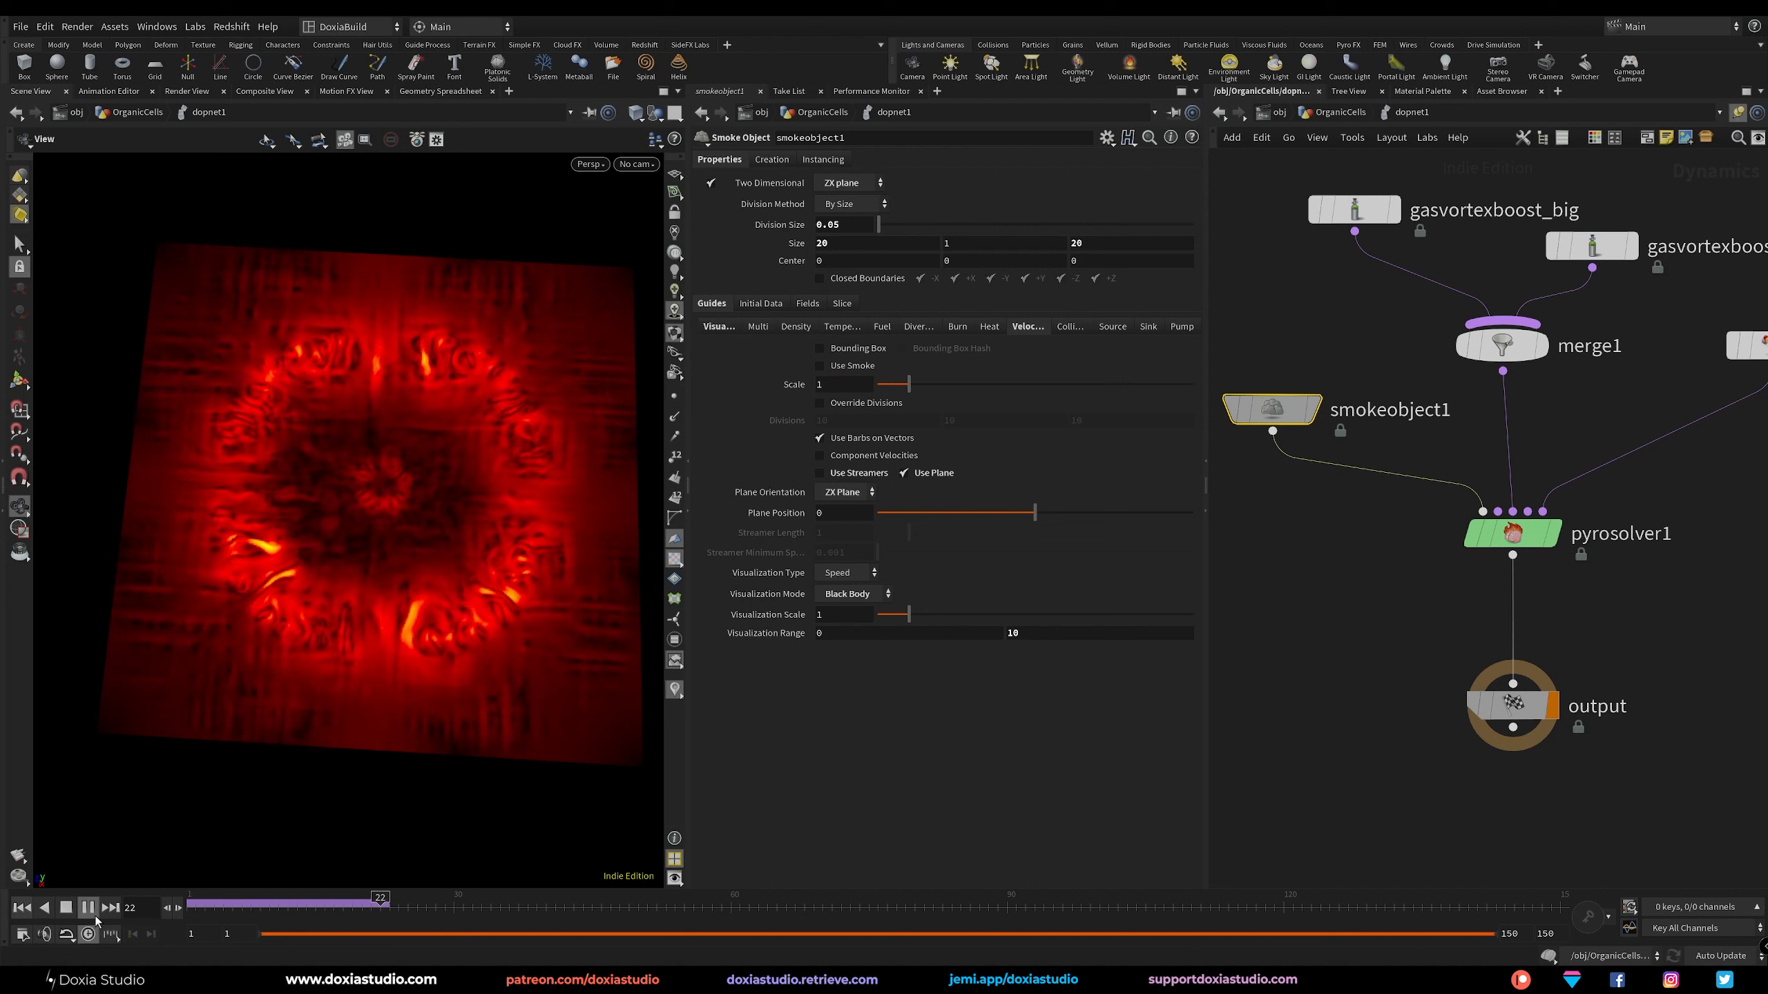
left_click(87, 907)
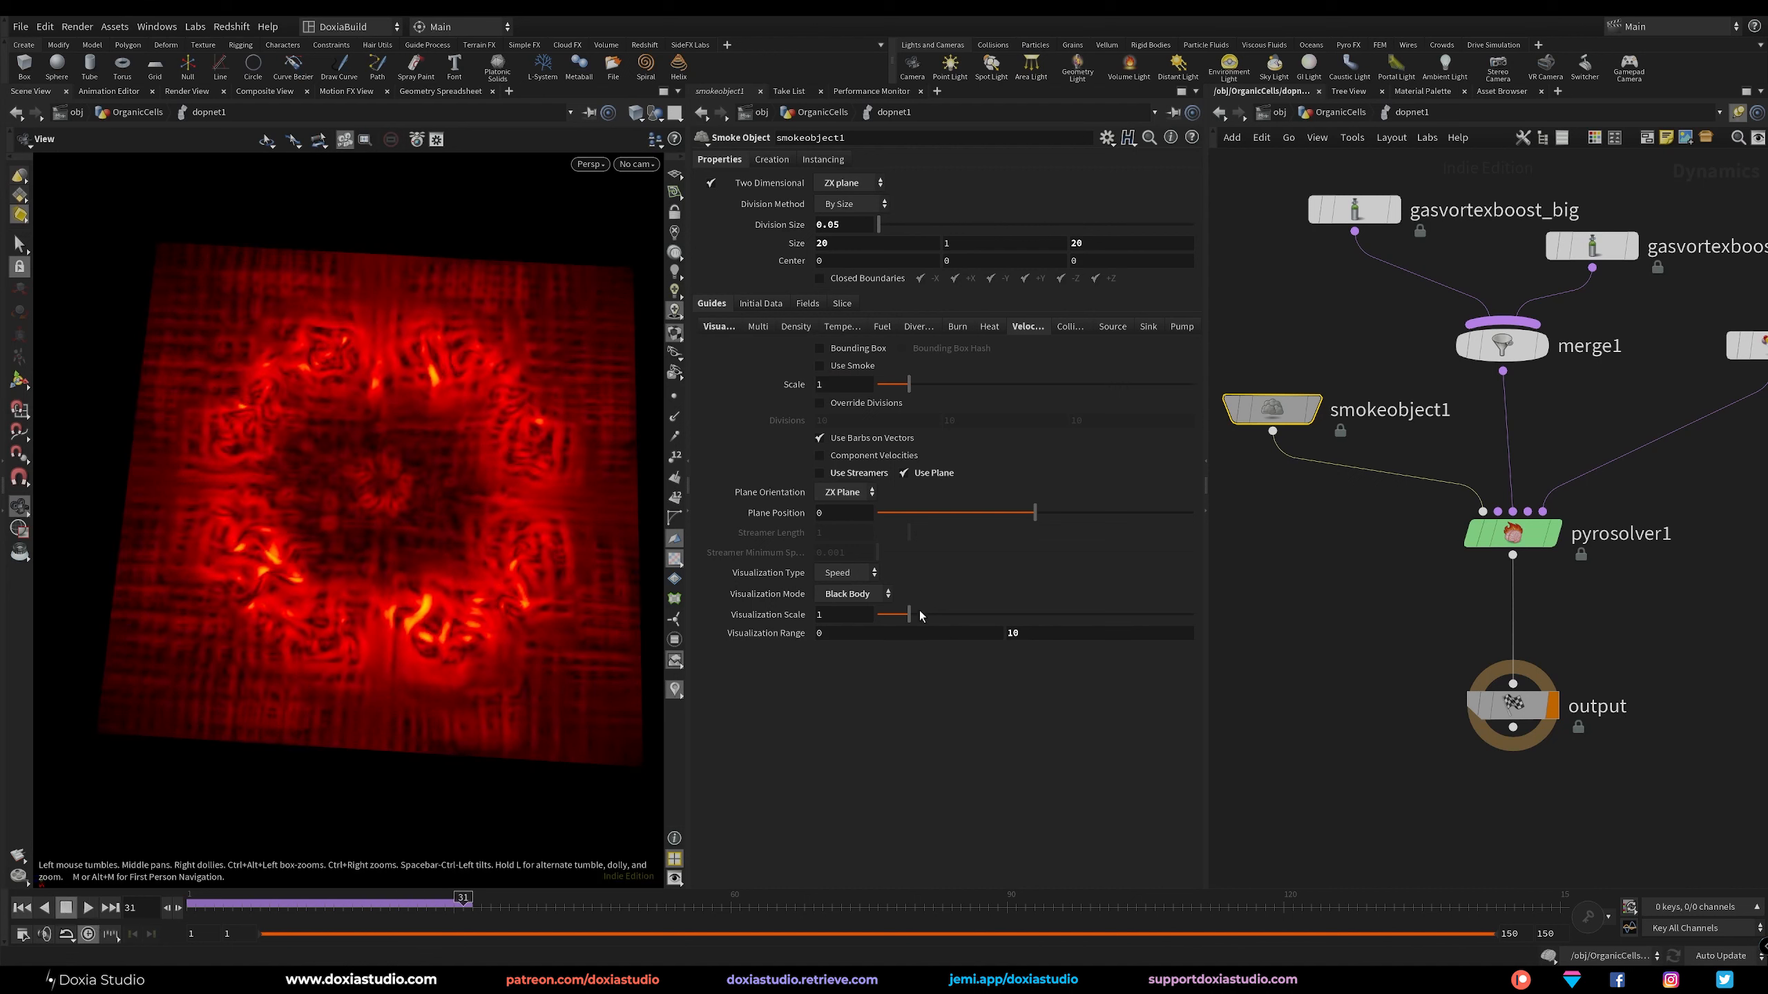
Try 5 as the maximum of the velocity guide's Visualization Range, settle on 6, and inspect the flow up close.
left_click(1019, 637)
type("5")
key("Return")
left_click(1019, 637)
type("6")
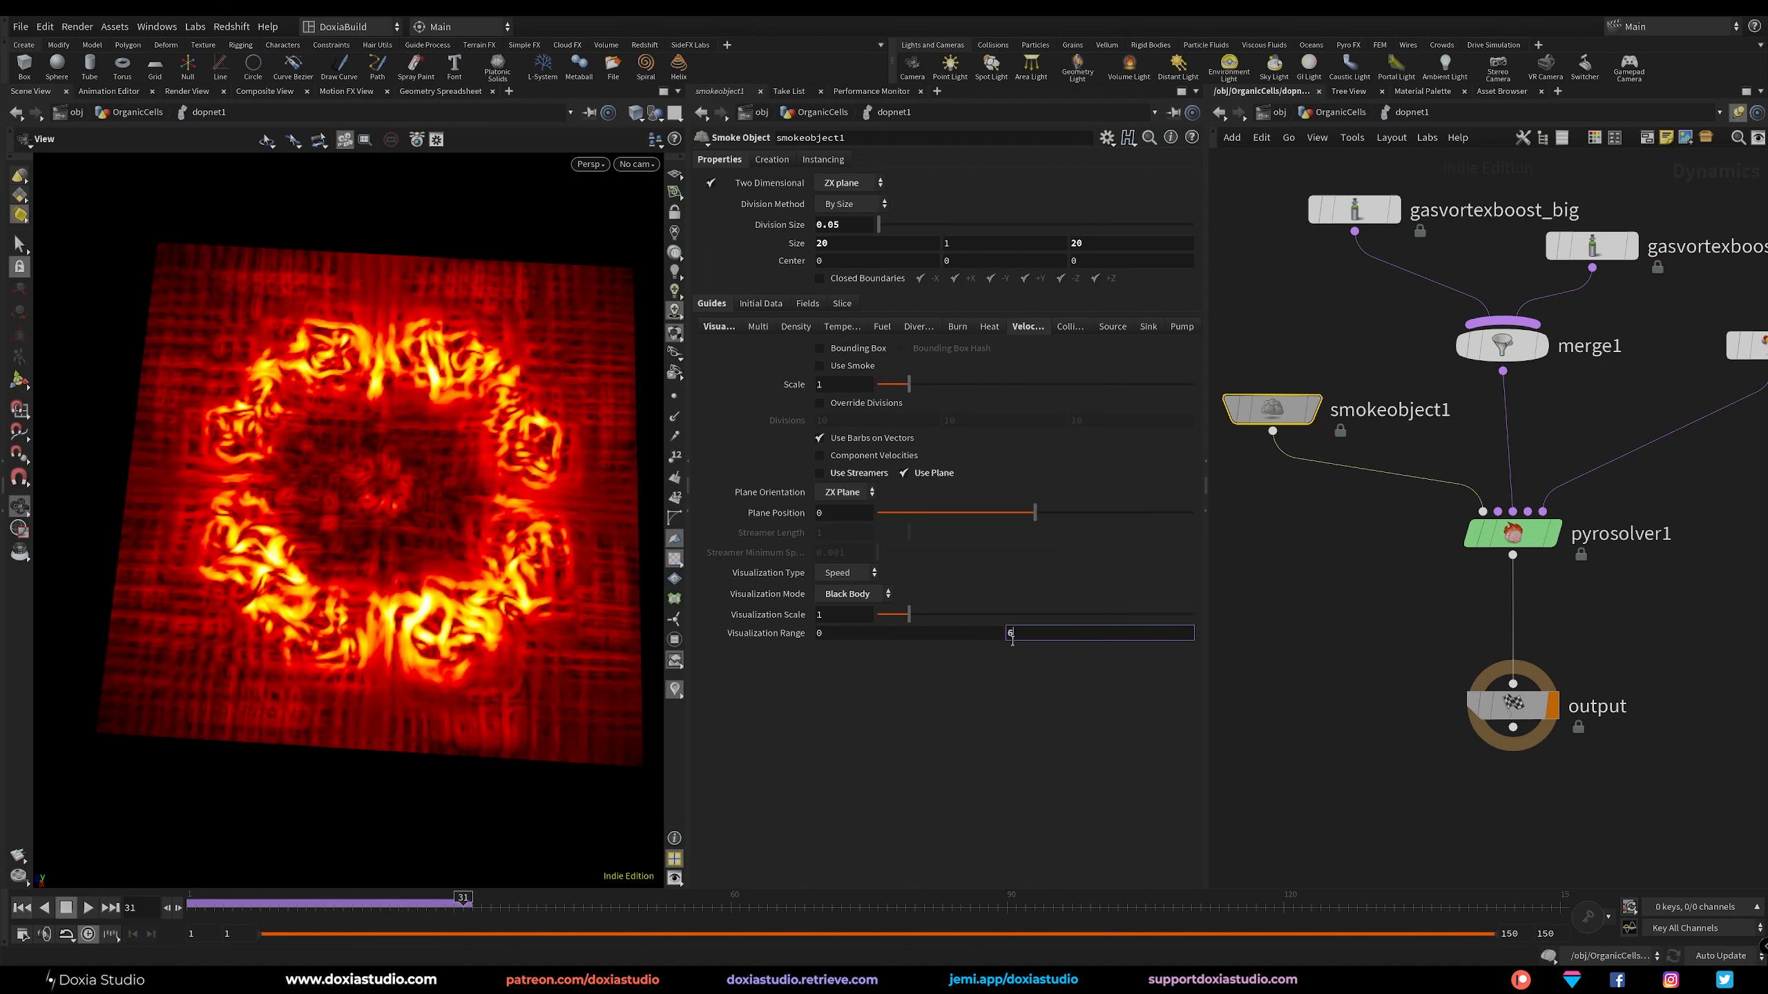
key("Return")
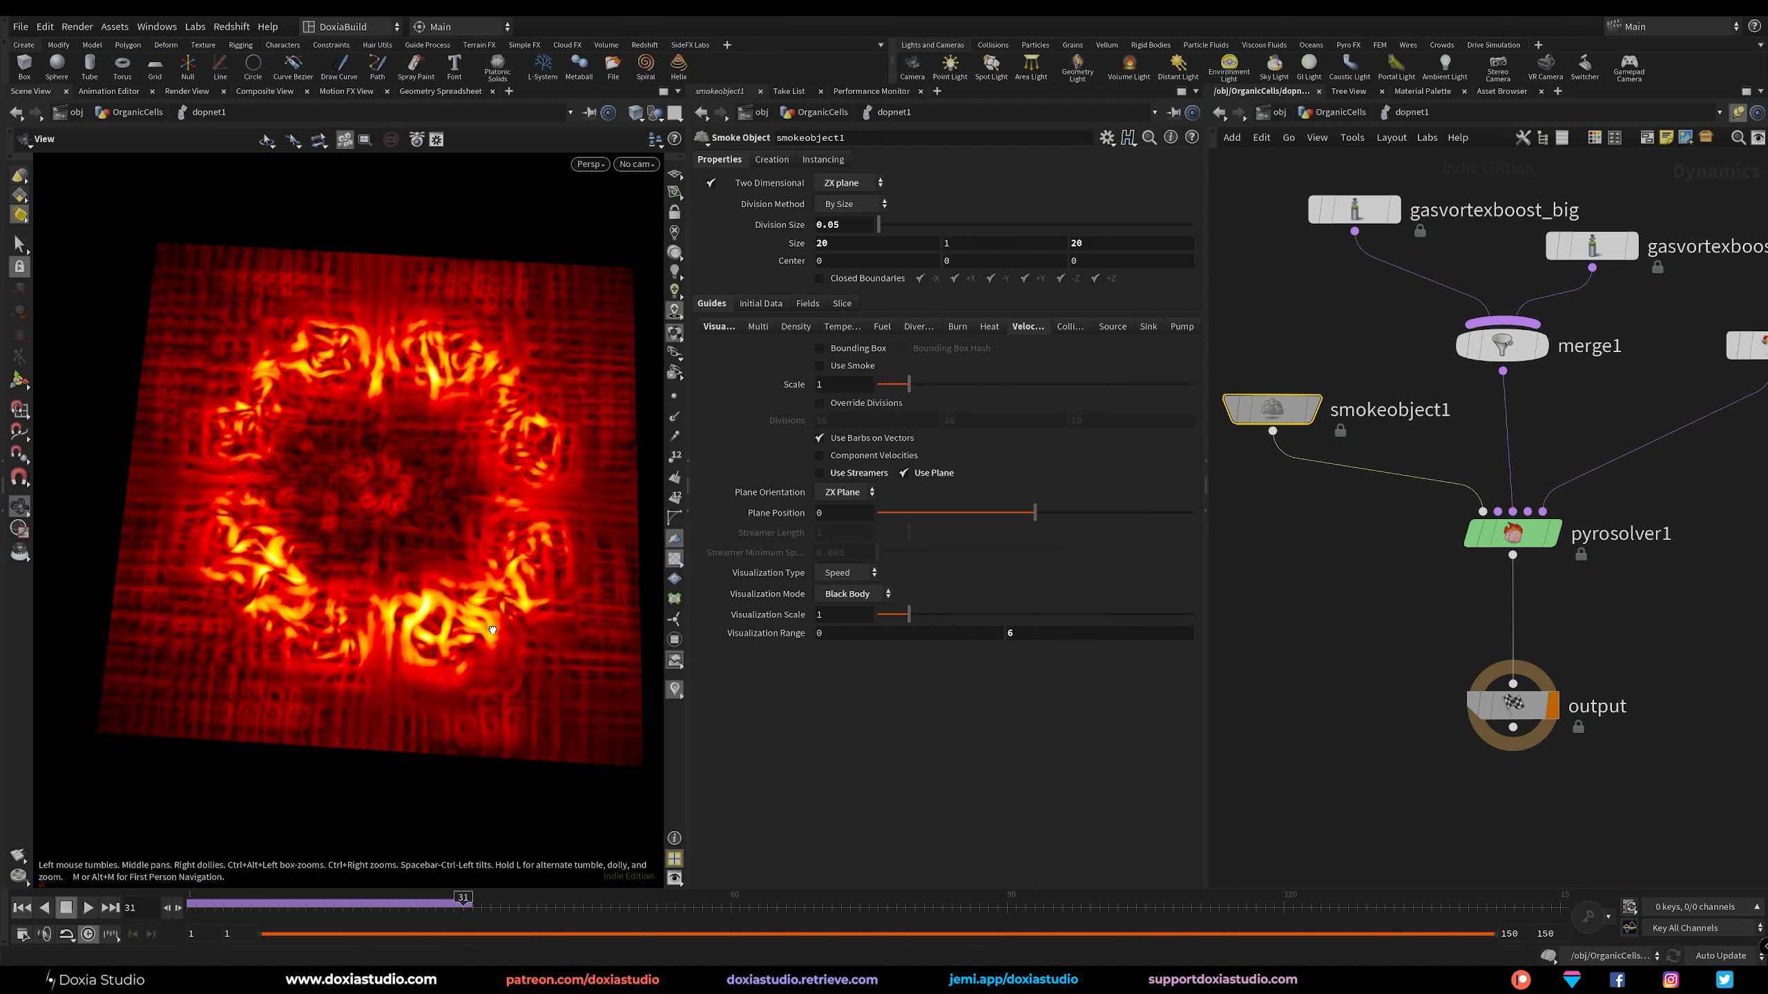
scroll(492, 669, "up", 4)
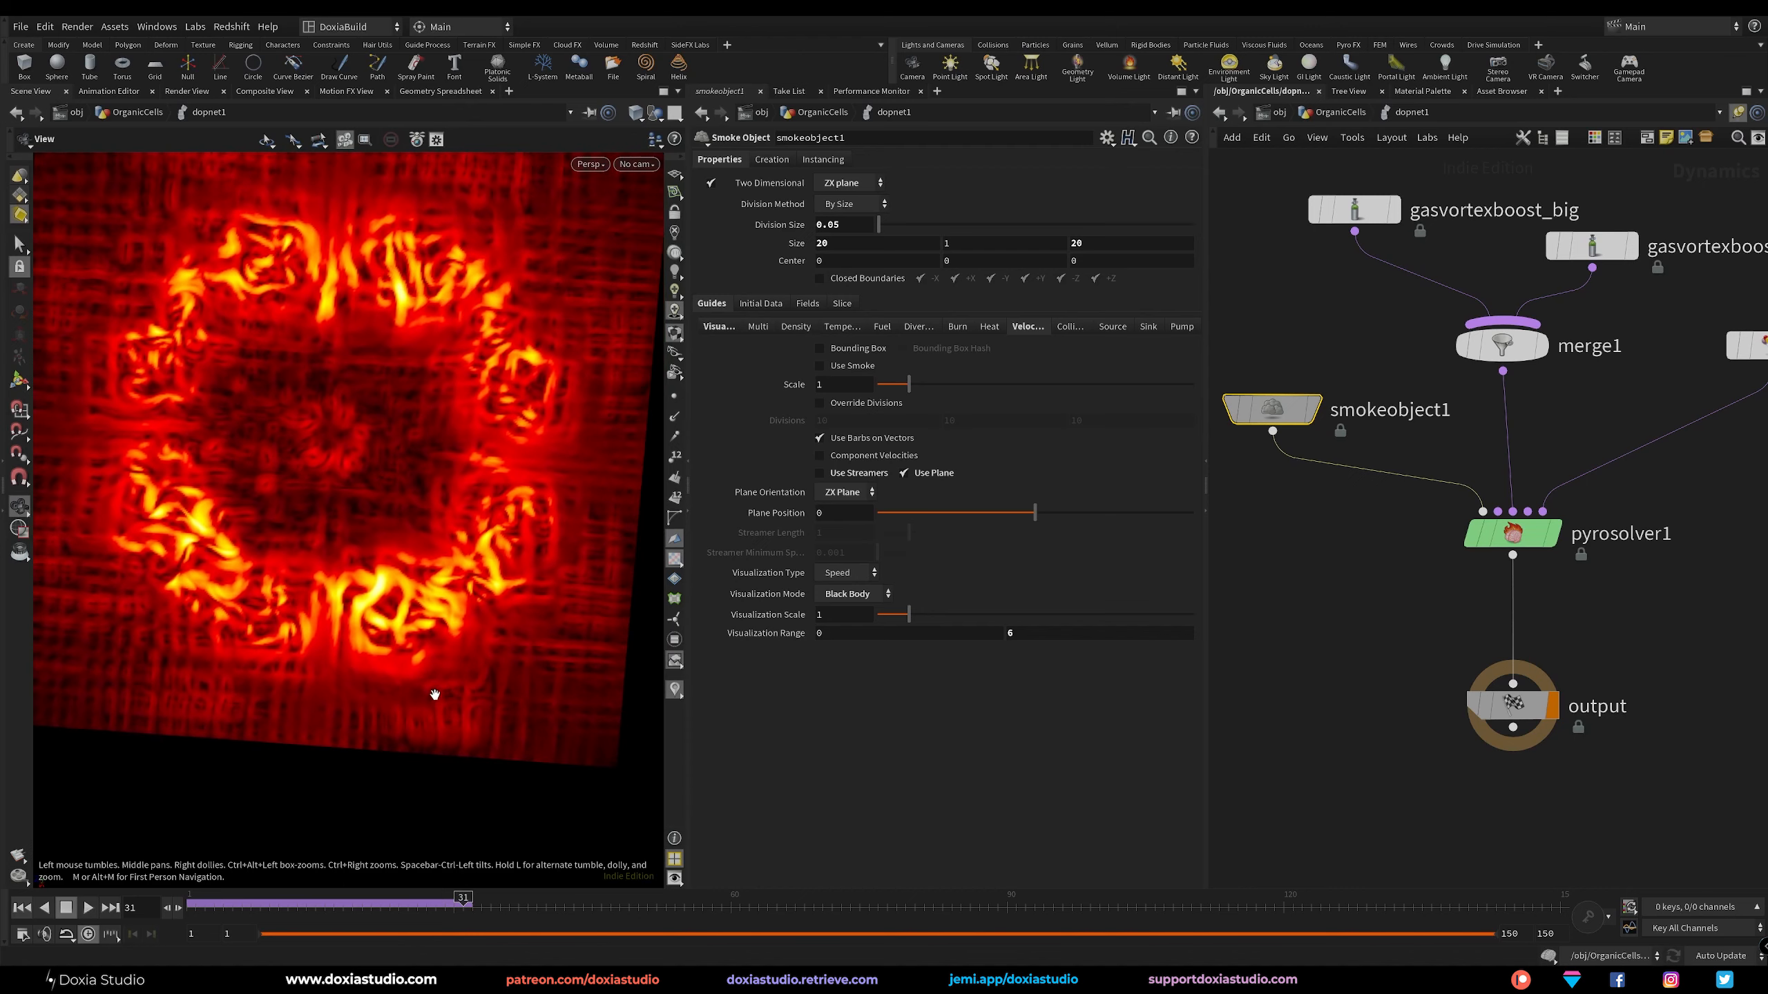
mouse_move(435, 694)
right_mouse_down()
mouse_move(548, 679)
mouse_move(466, 702)
right_mouse_up()
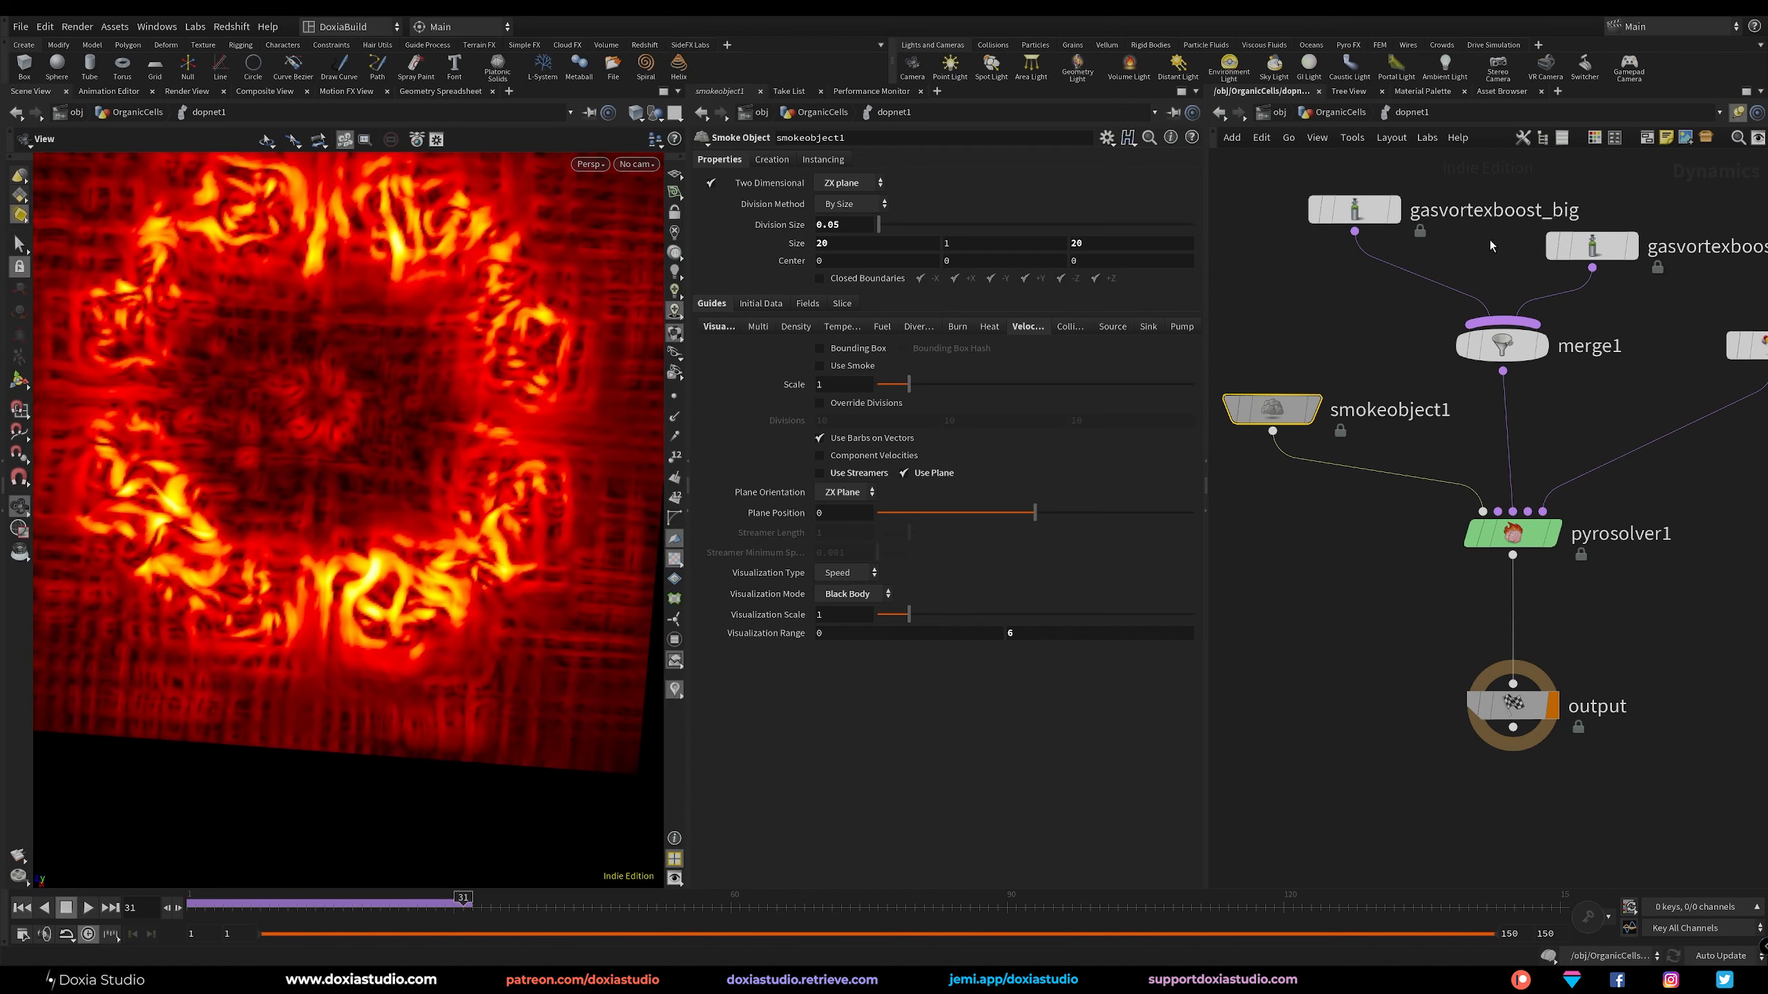
Review the Swirl Size and Boost parameters of the small and big Gas Vortex Boost nodes.
left_click_drag(1592, 247, 1575, 262)
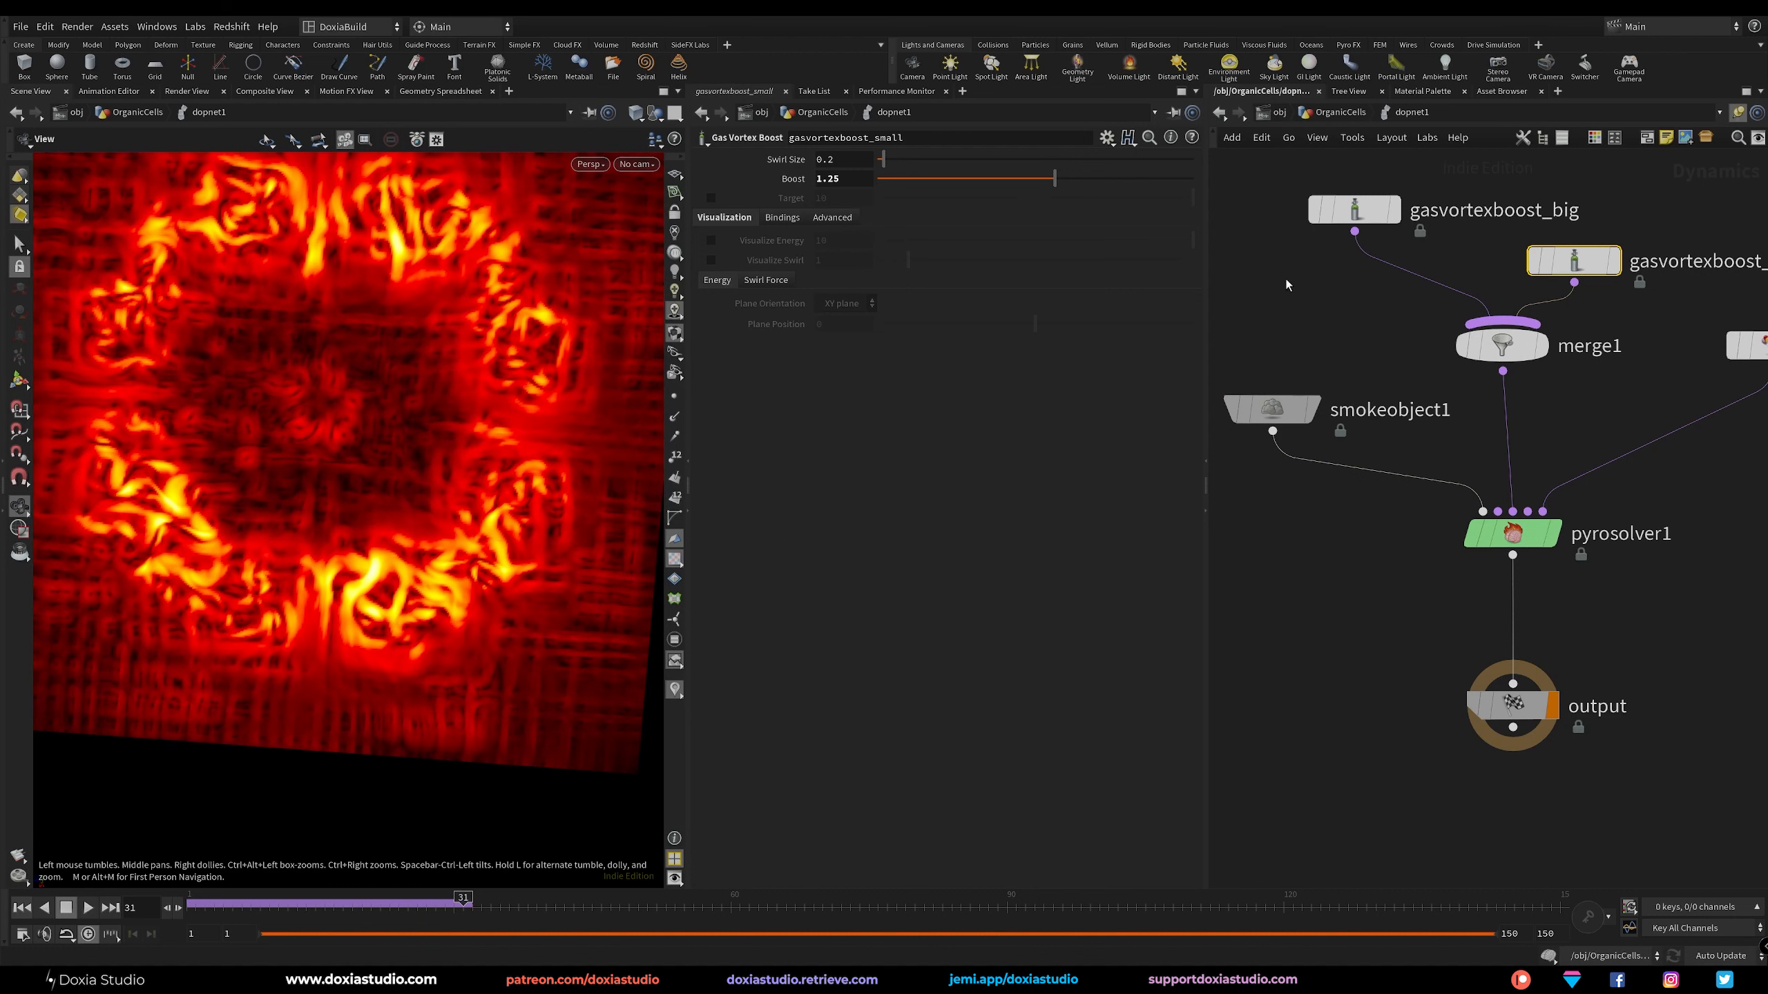
left_click(1354, 210)
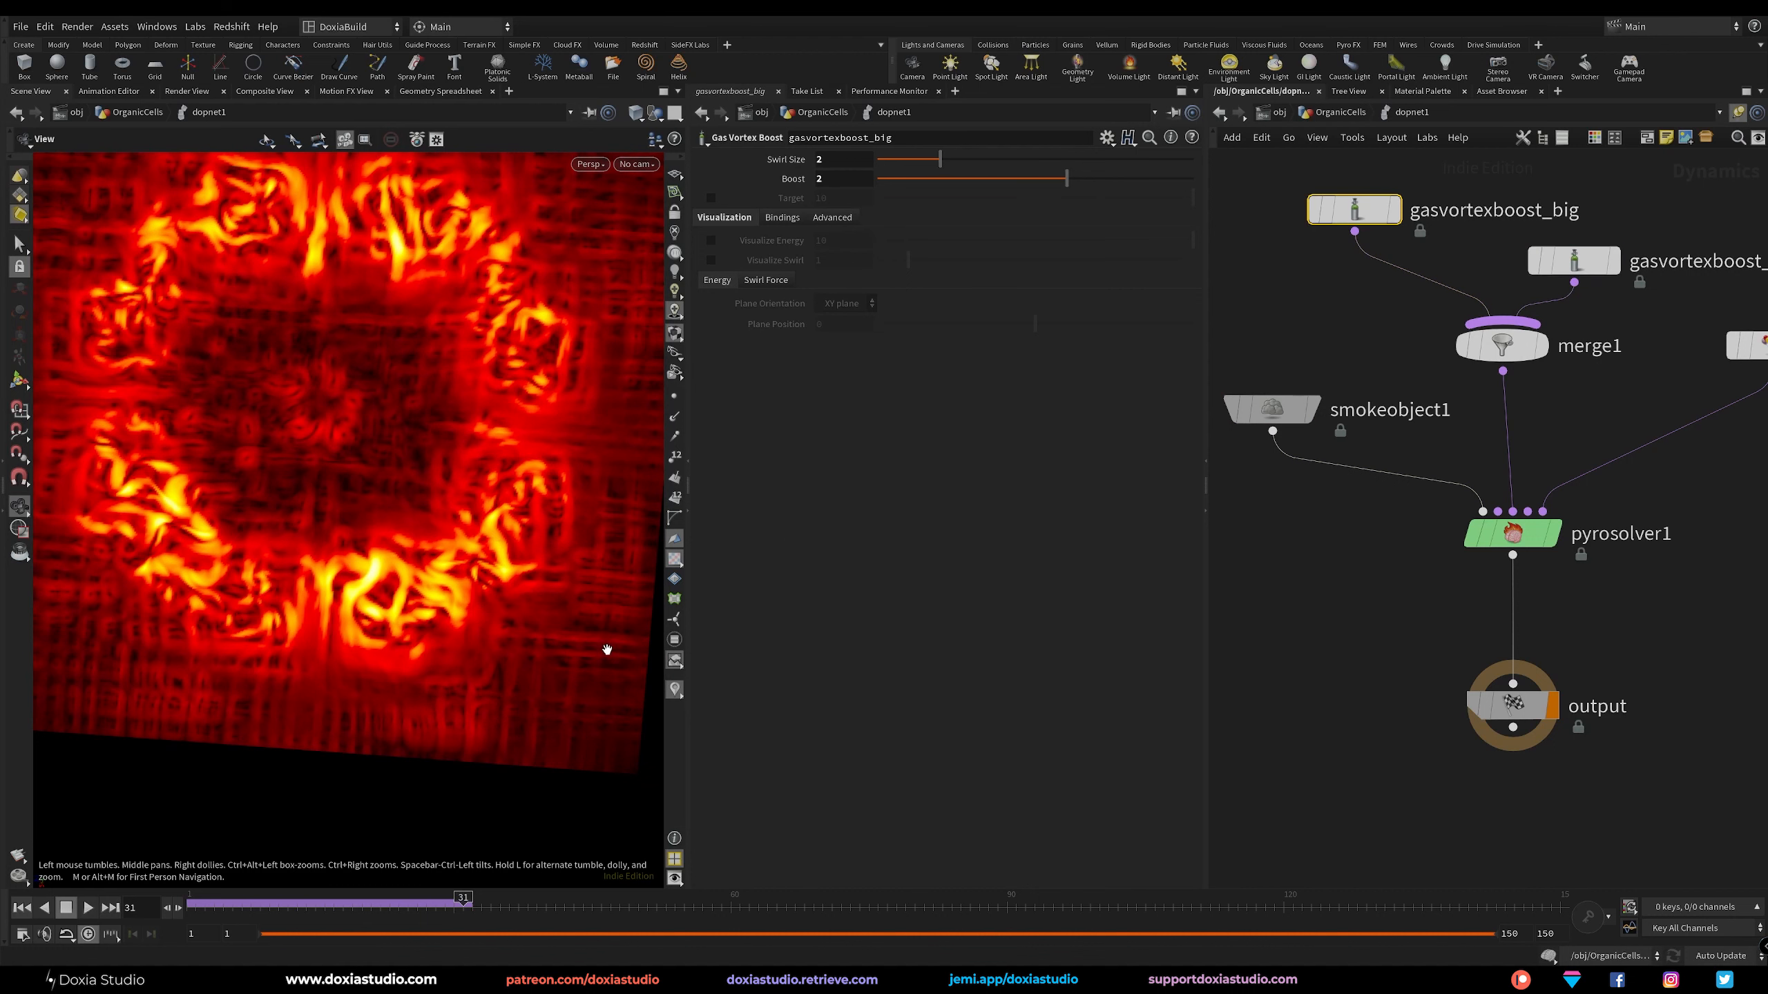
middle_click_drag(584, 633, 597, 721)
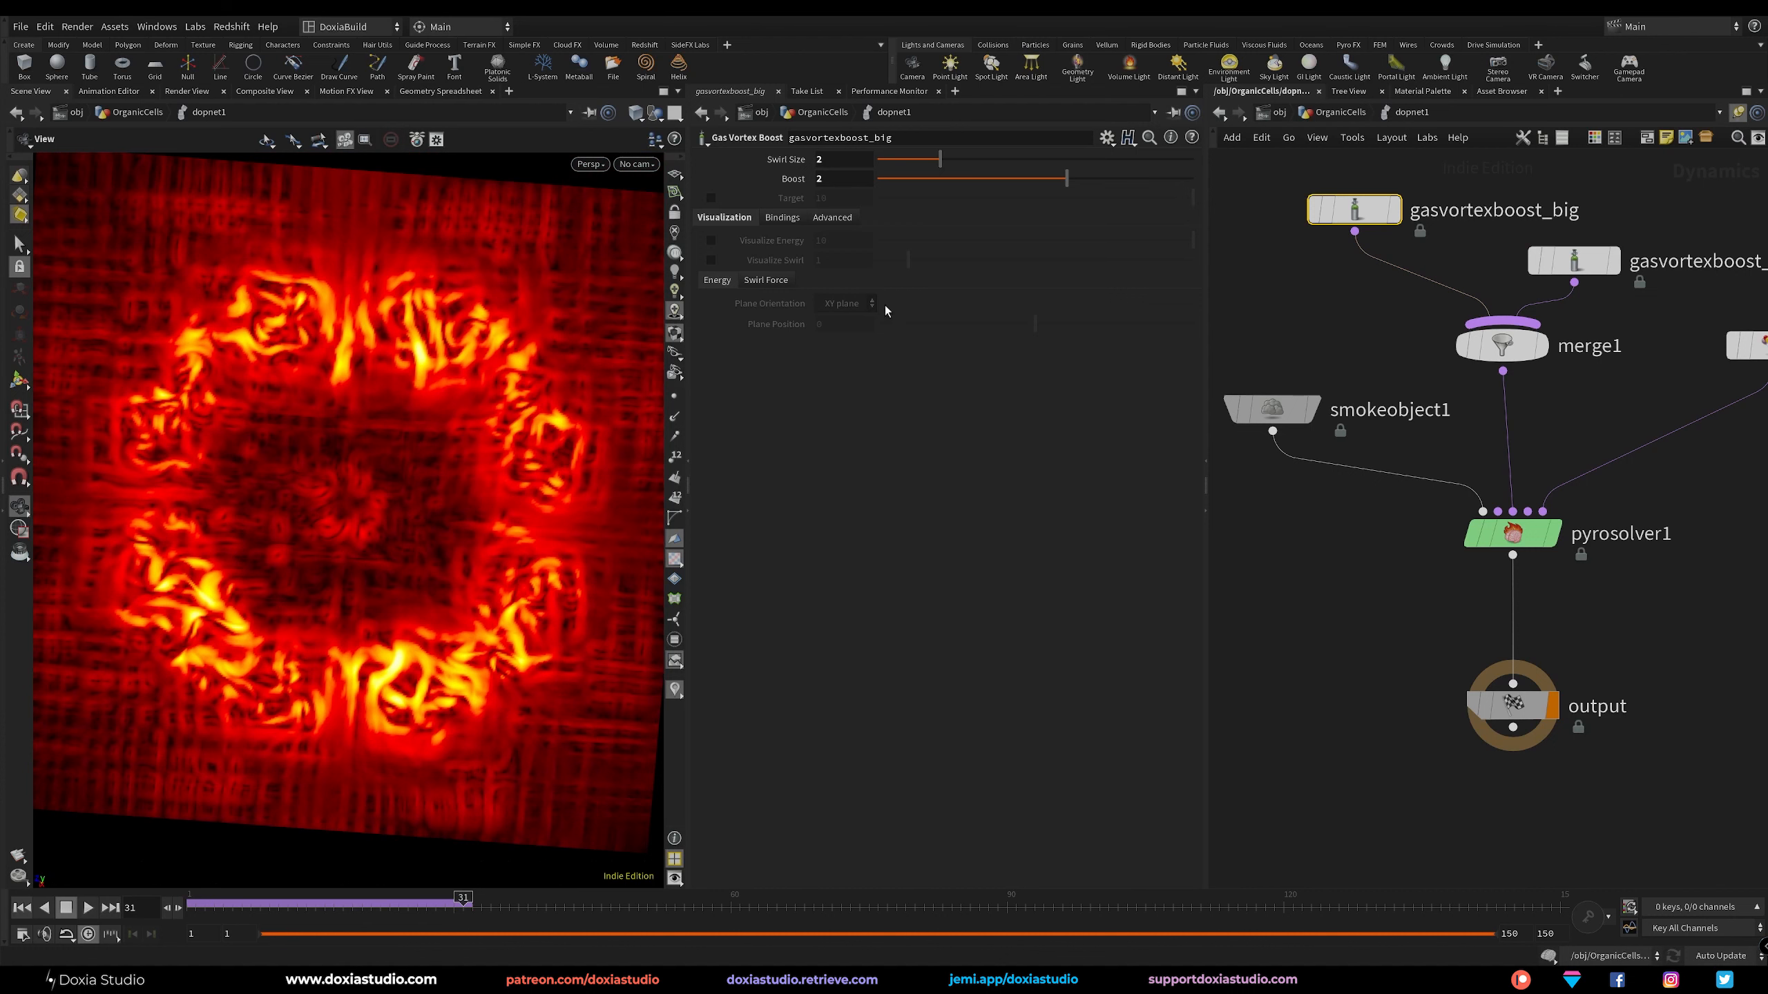
Try 1 and 0.25 as the minimum of the smoke object's velocity Visualization Range, and restore it to 0.
left_click(1257, 401)
left_click(821, 633)
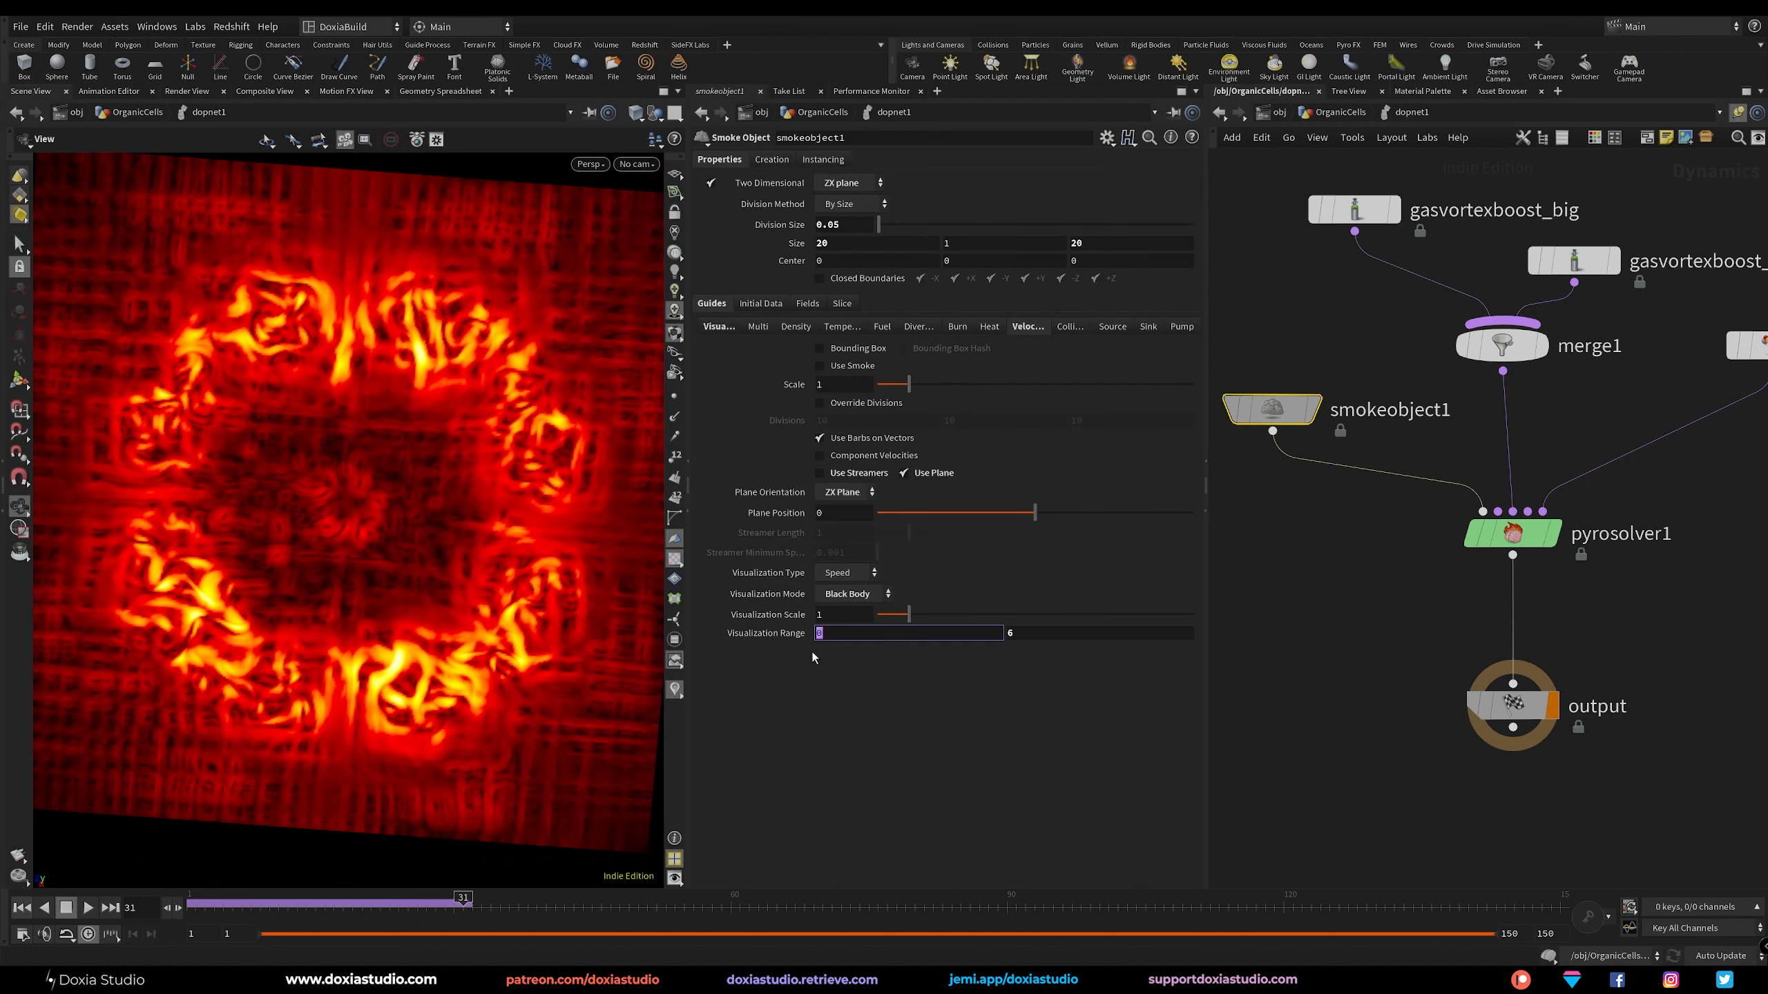
type("1")
key("Return")
left_click(818, 634)
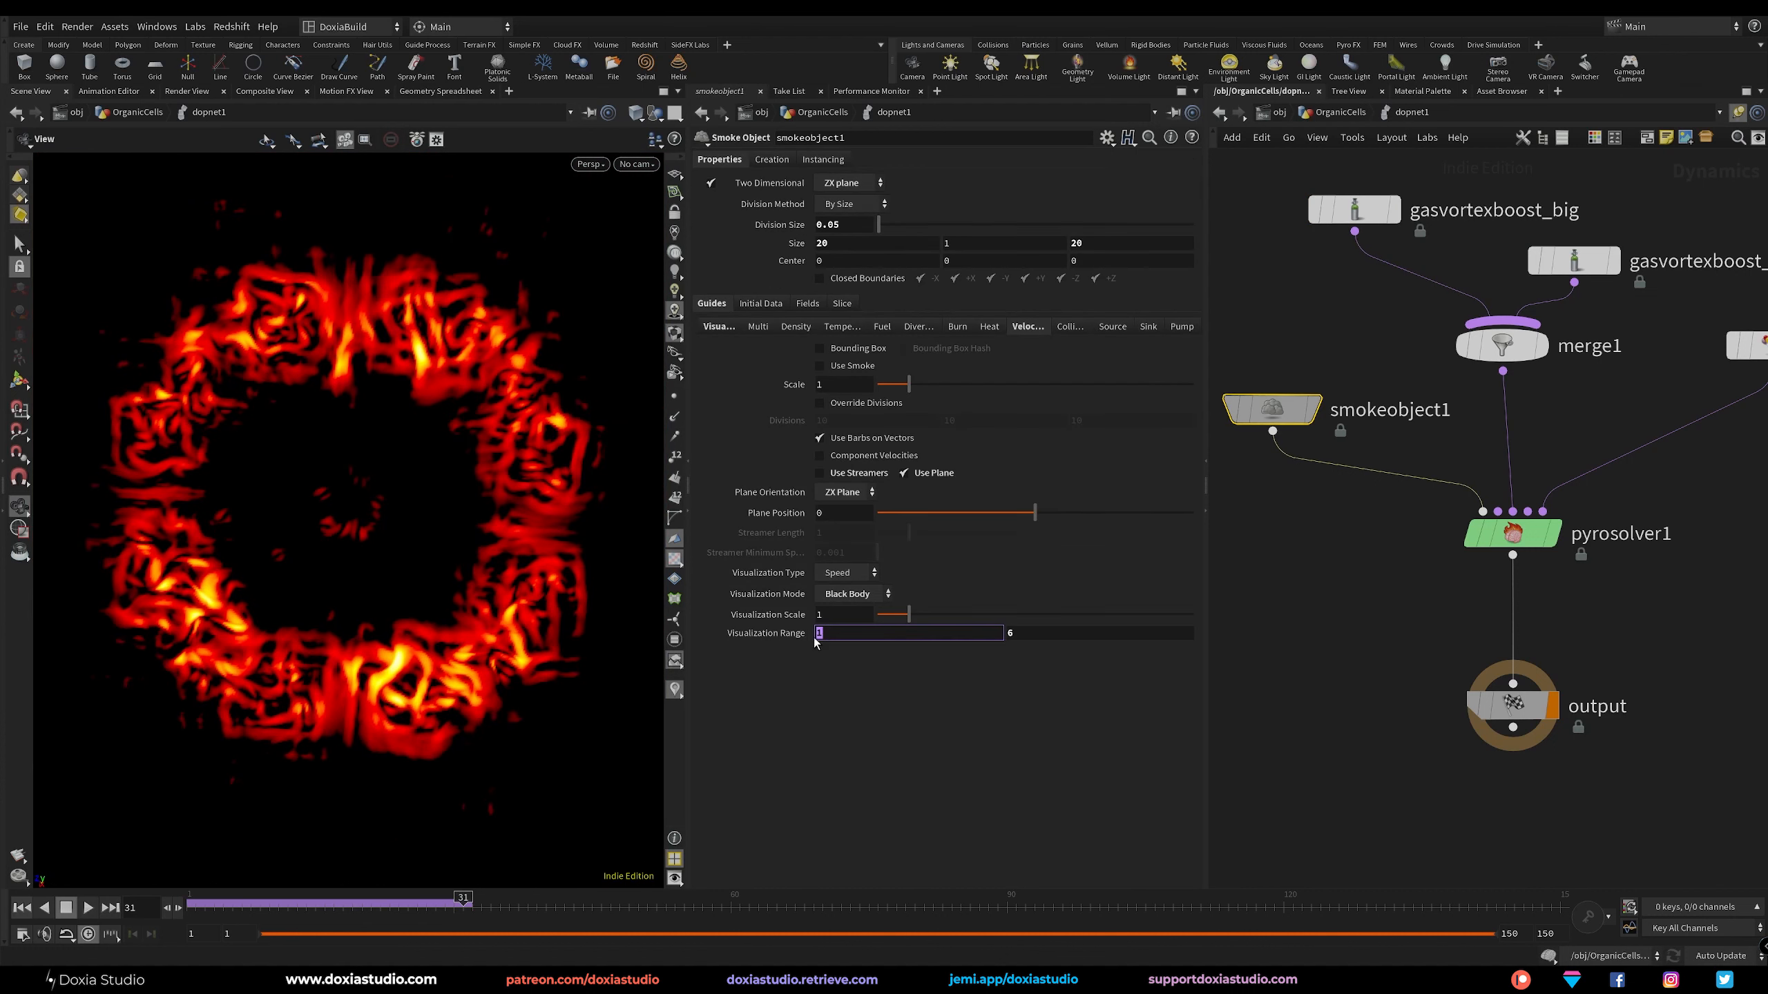
type("0.25")
key("Return")
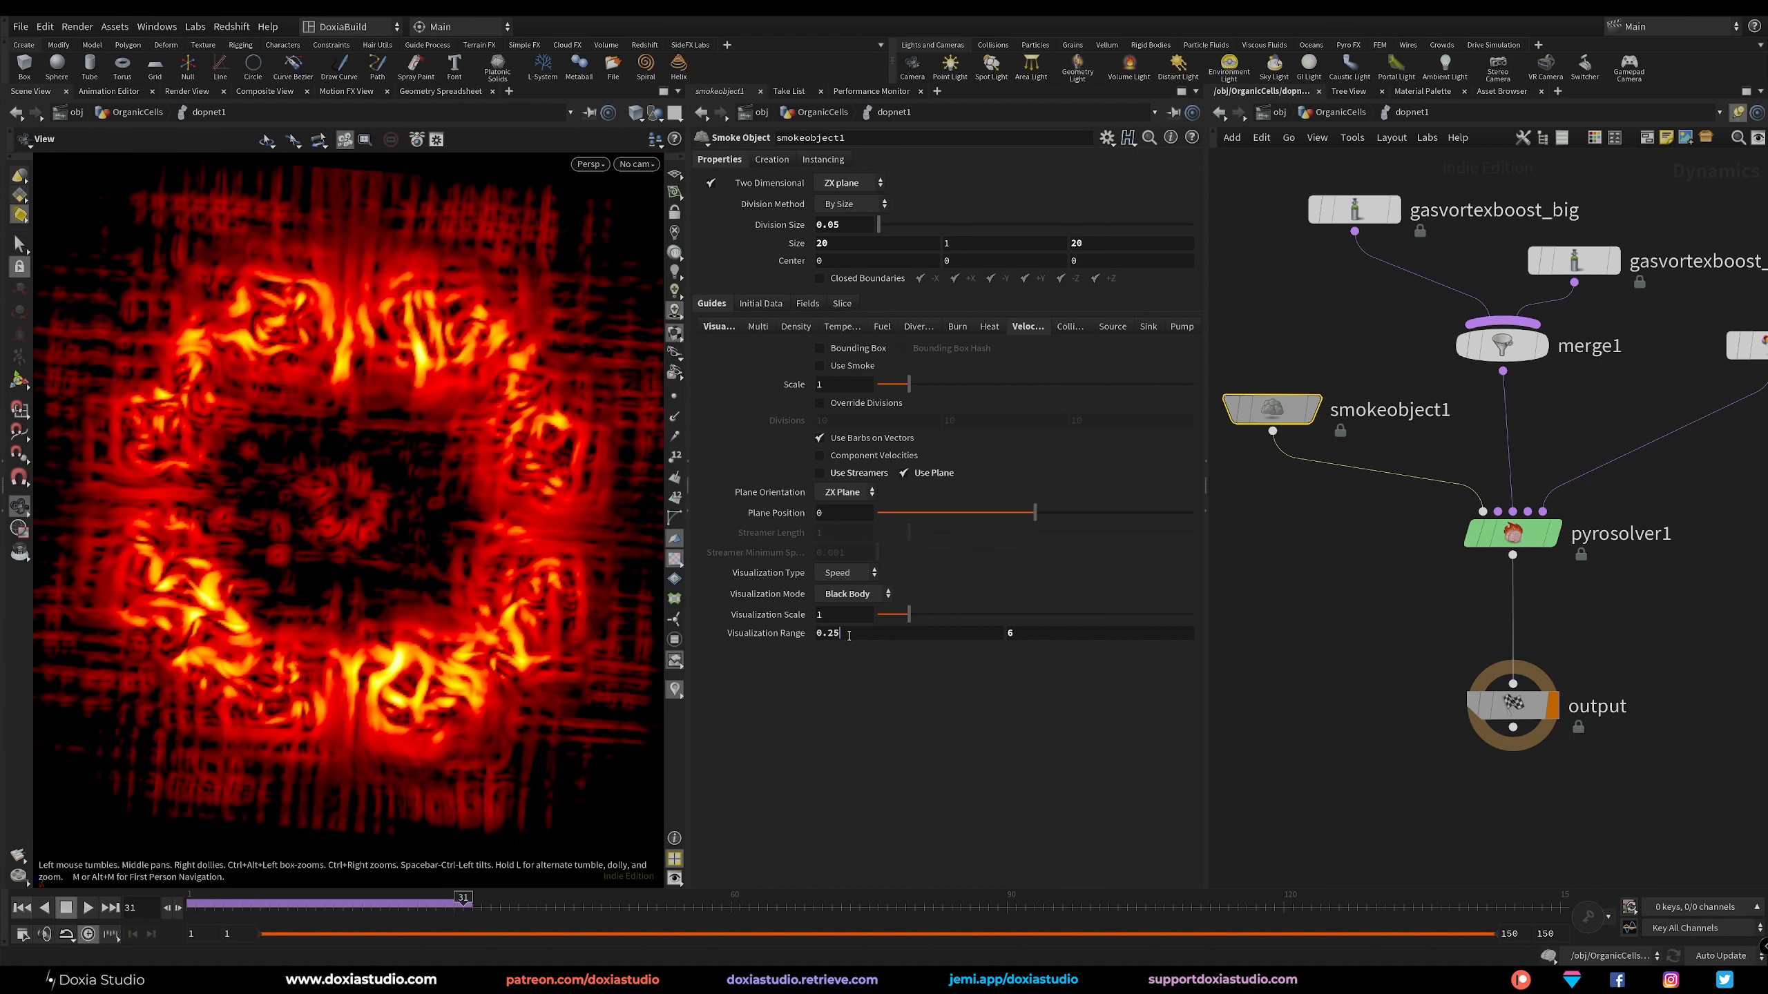
left_click(828, 634)
type("0")
key("Return")
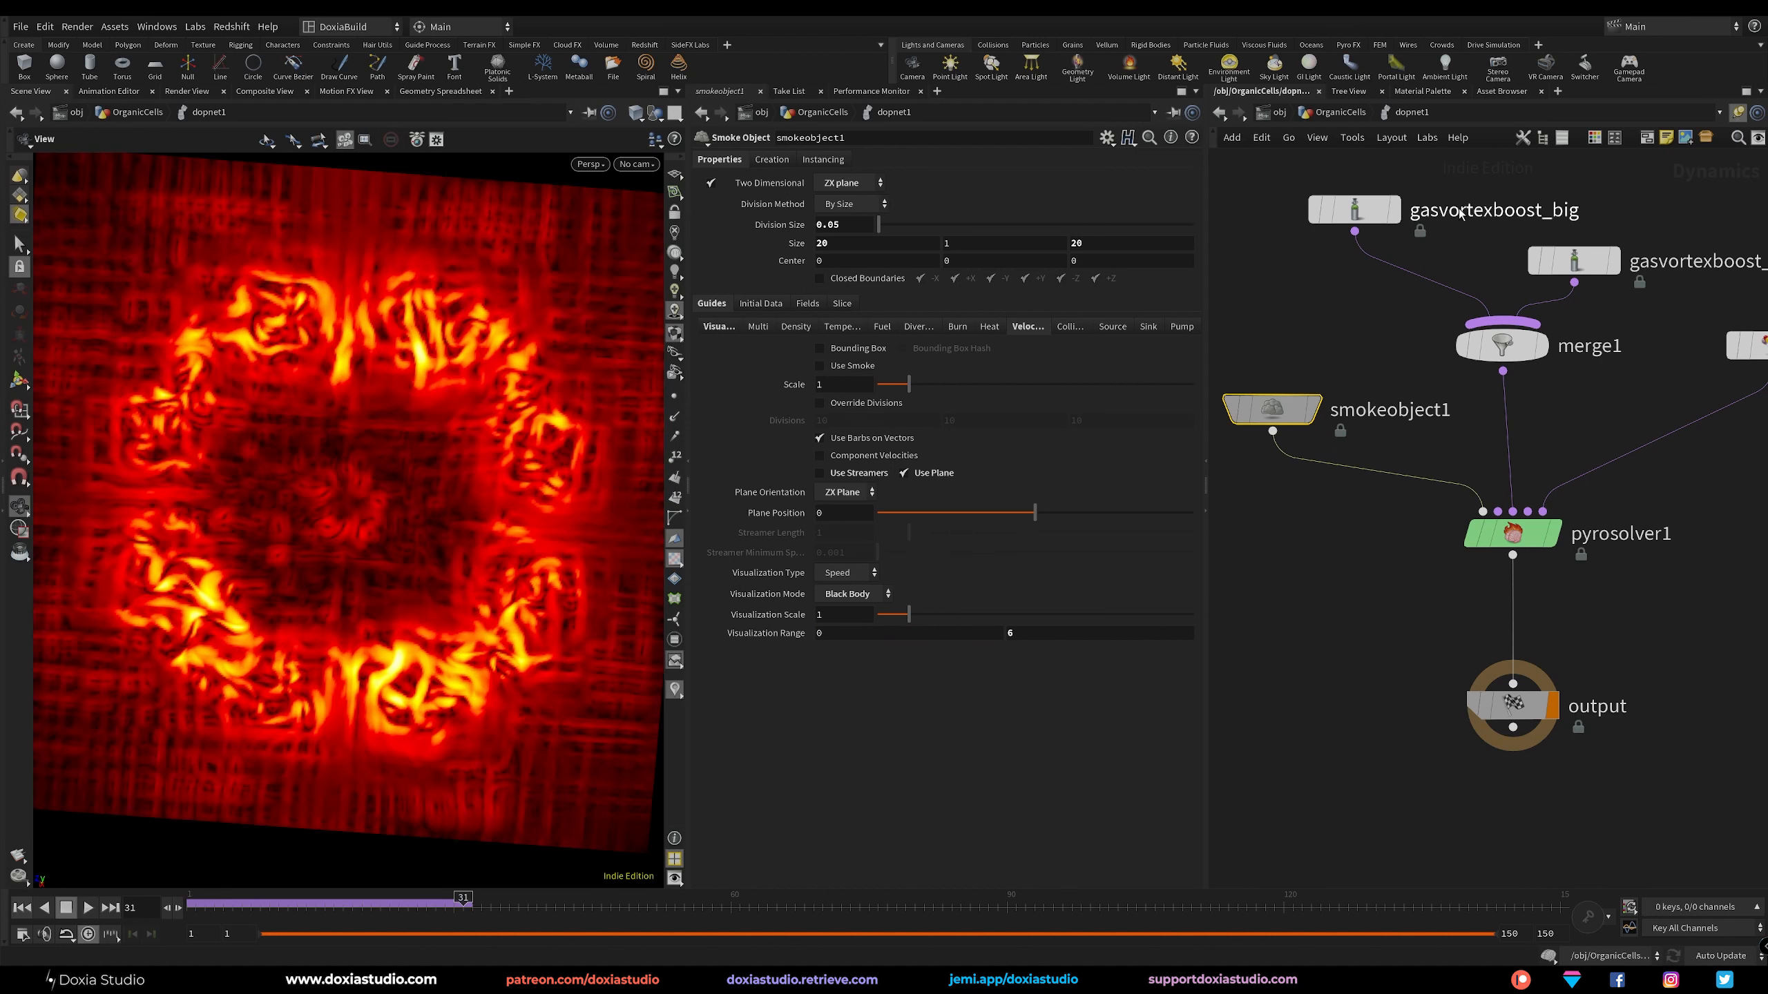
Set Boost to 1 on gasvortexboost_big and to 0.5 on gasvortexboost_small.
left_click(1354, 210)
mouse_move(834, 179)
left_mouse_down()
mouse_move(813, 225)
mouse_move(837, 209)
left_mouse_up()
type("1")
key("Return")
left_click(1539, 275)
type("0.5")
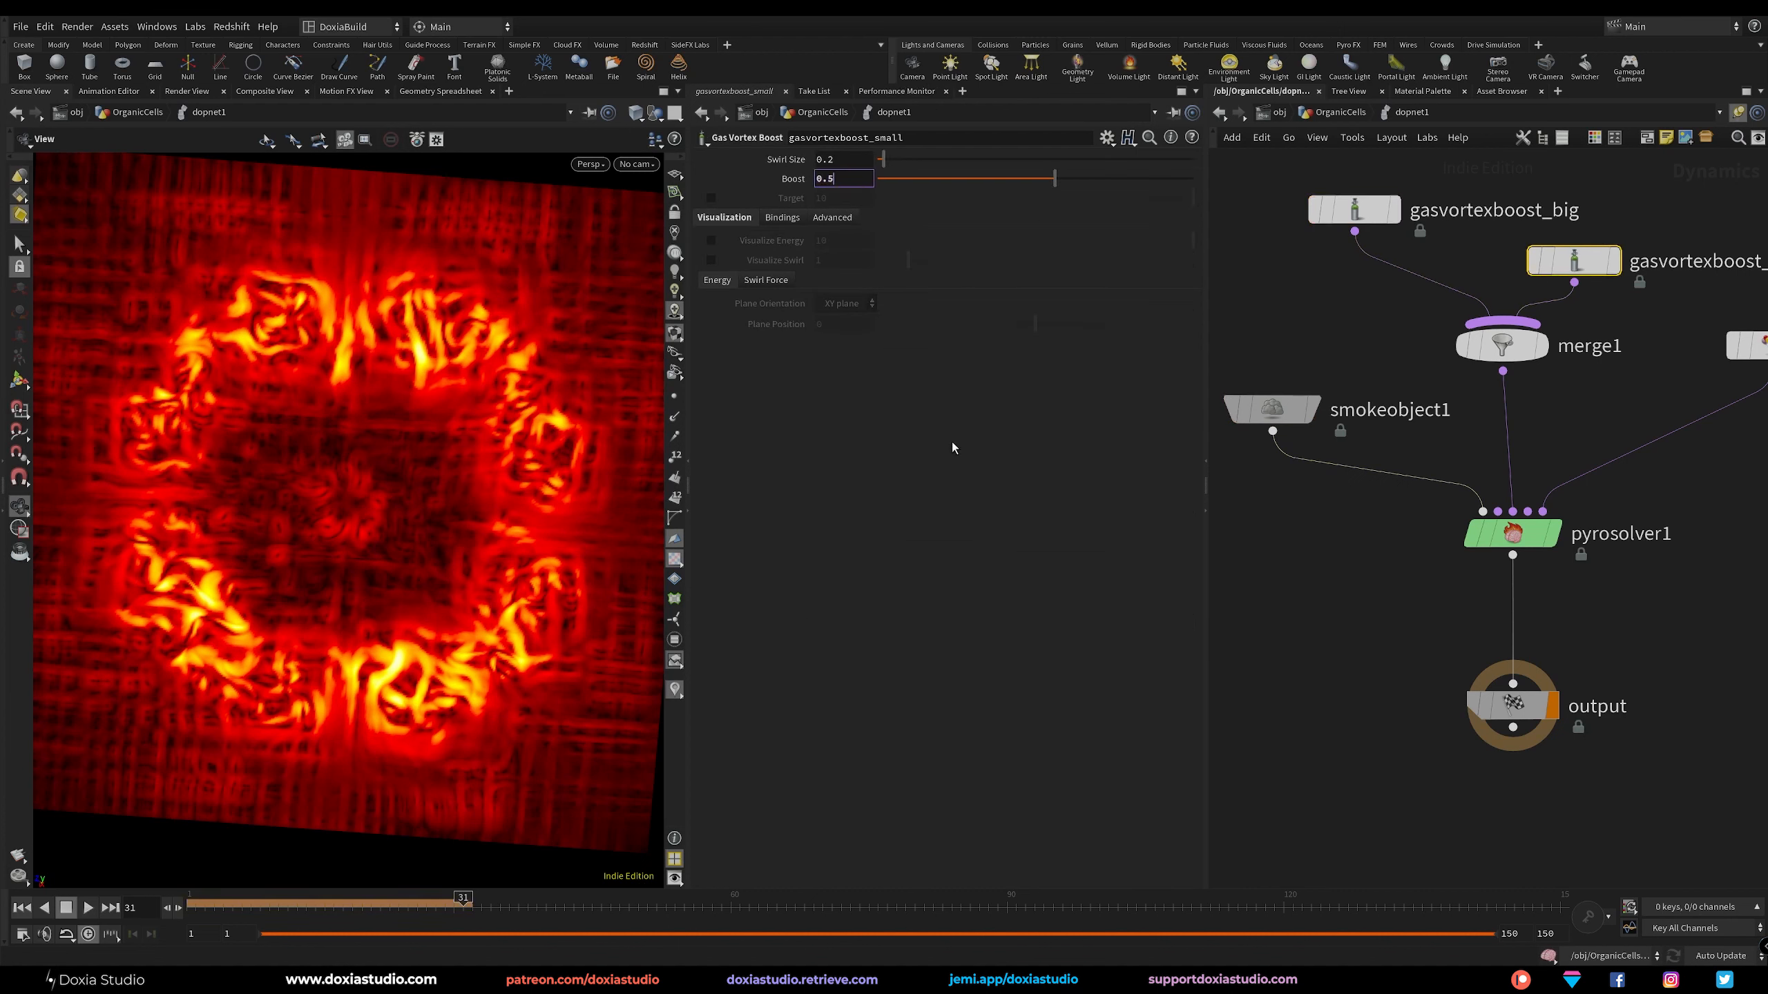
key("Return")
Replay the simulation from the first frame, go back to frame 35, and compare it with the reference videos up to flip02.
left_click(16, 908)
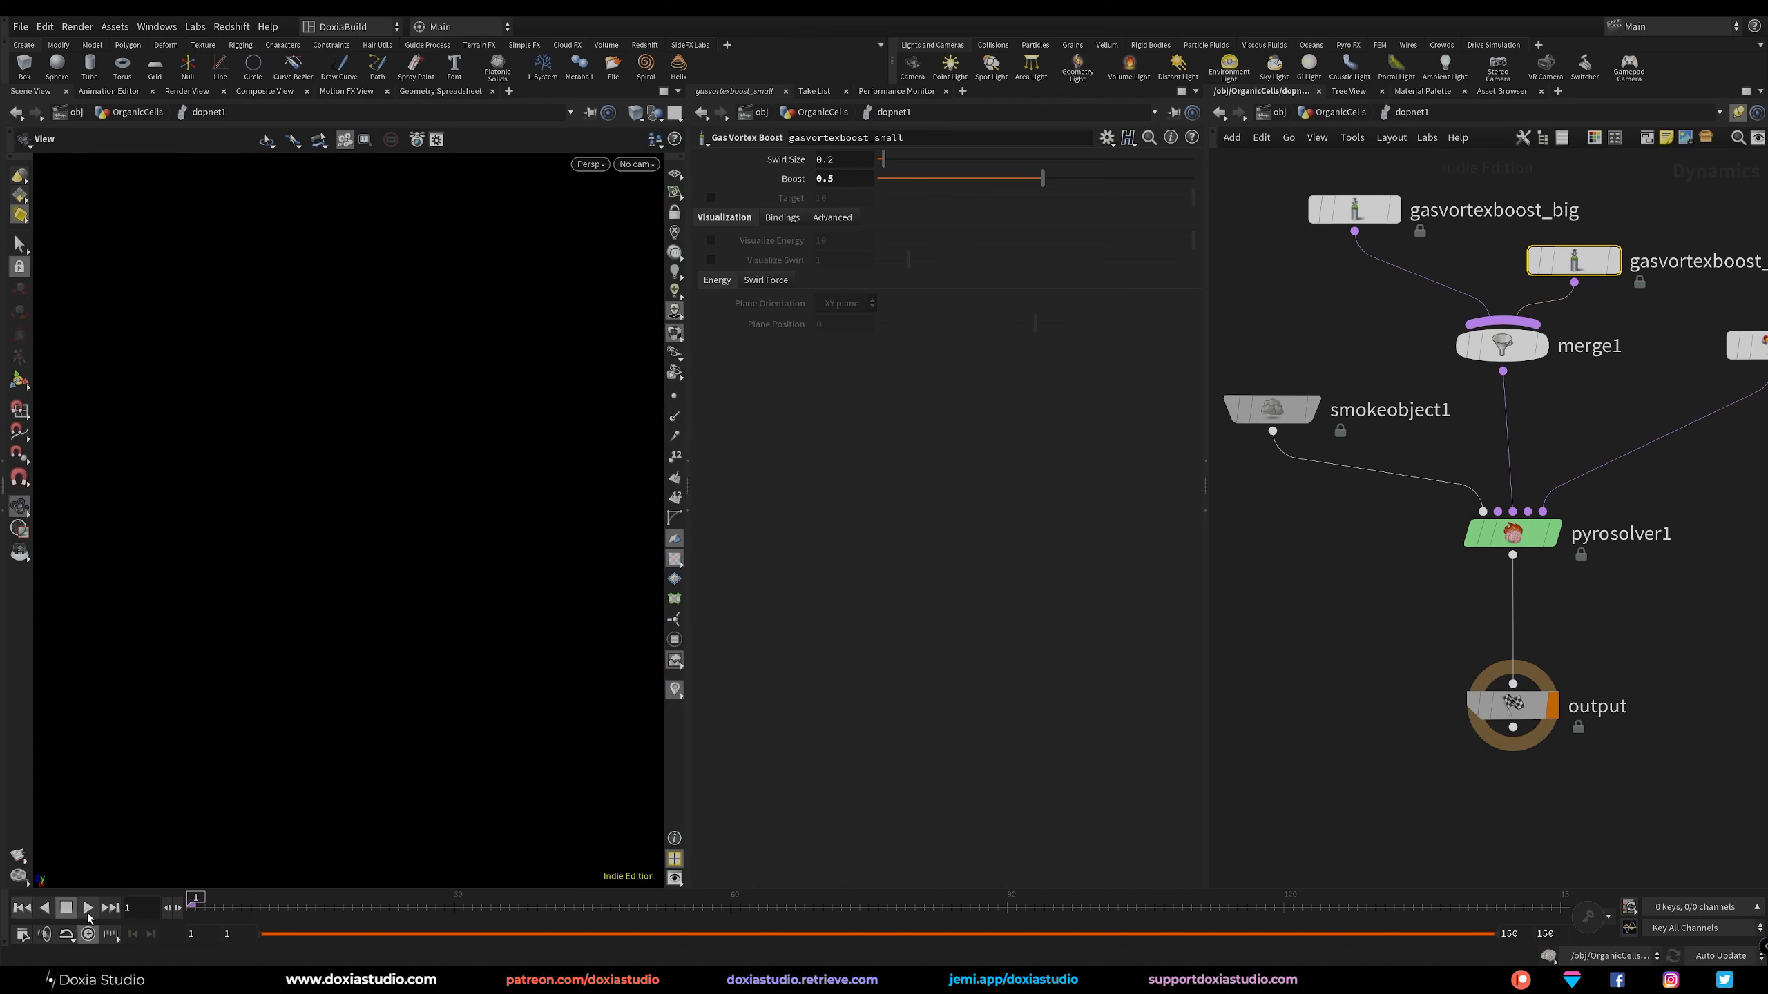
left_click(90, 909)
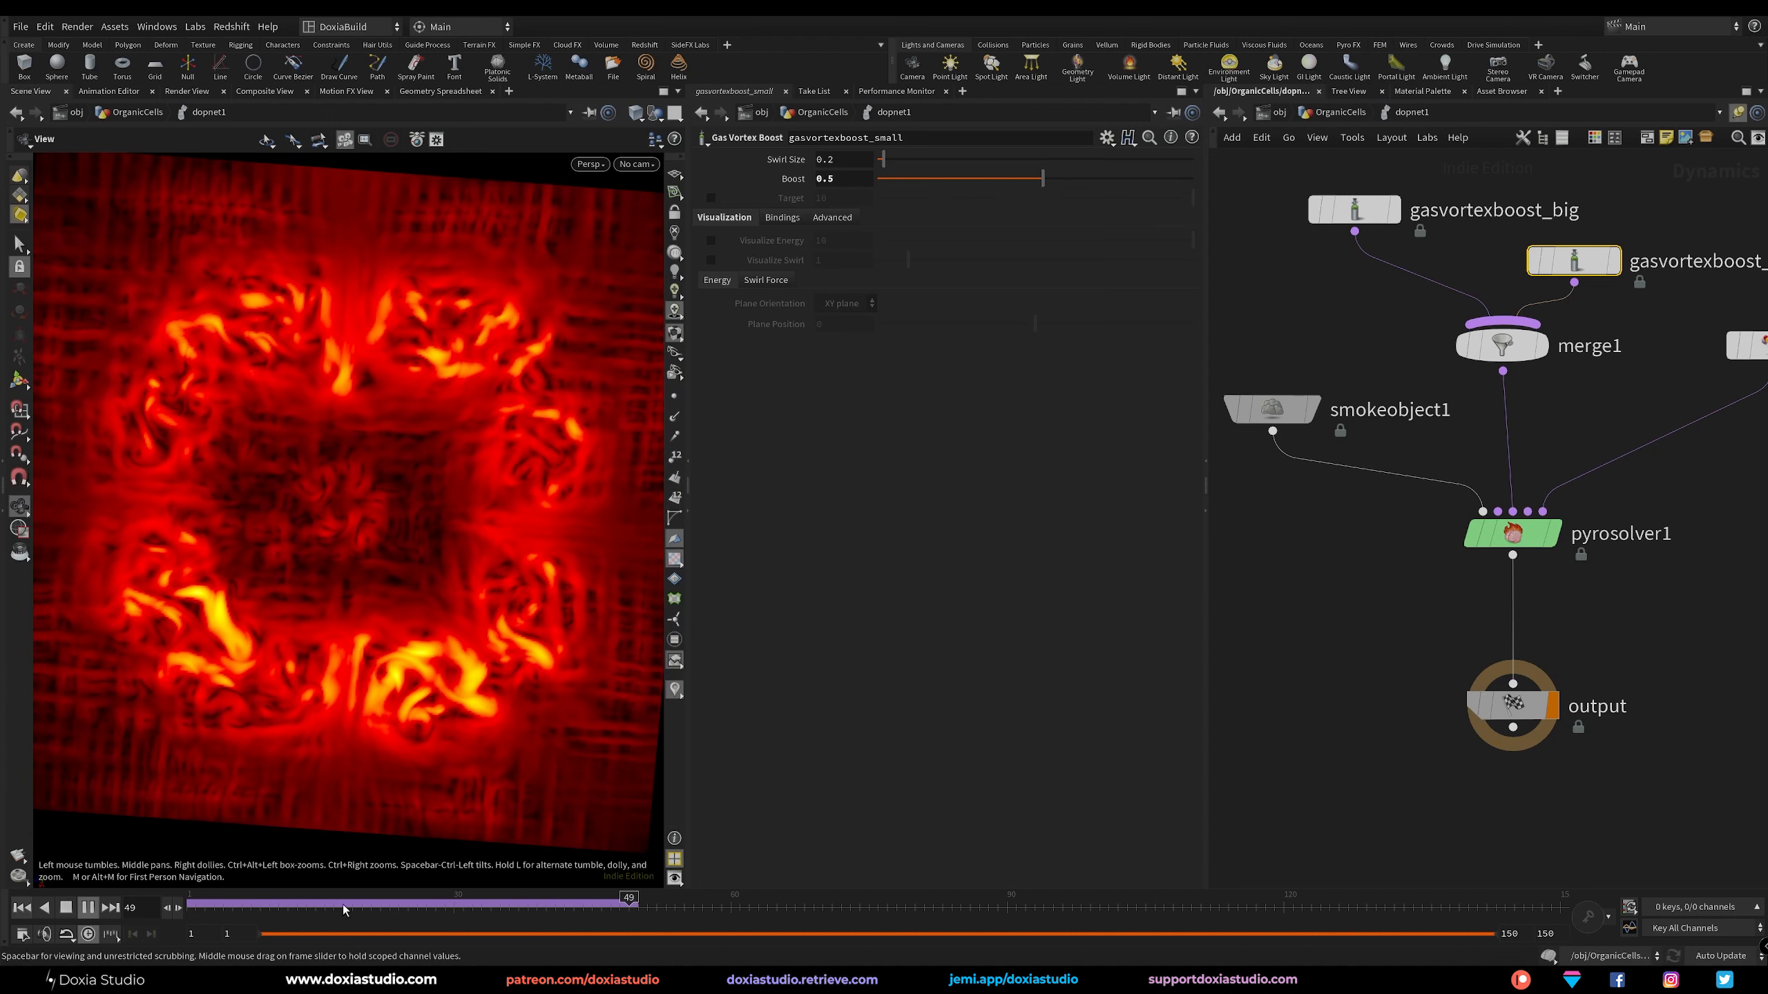
left_click(510, 897)
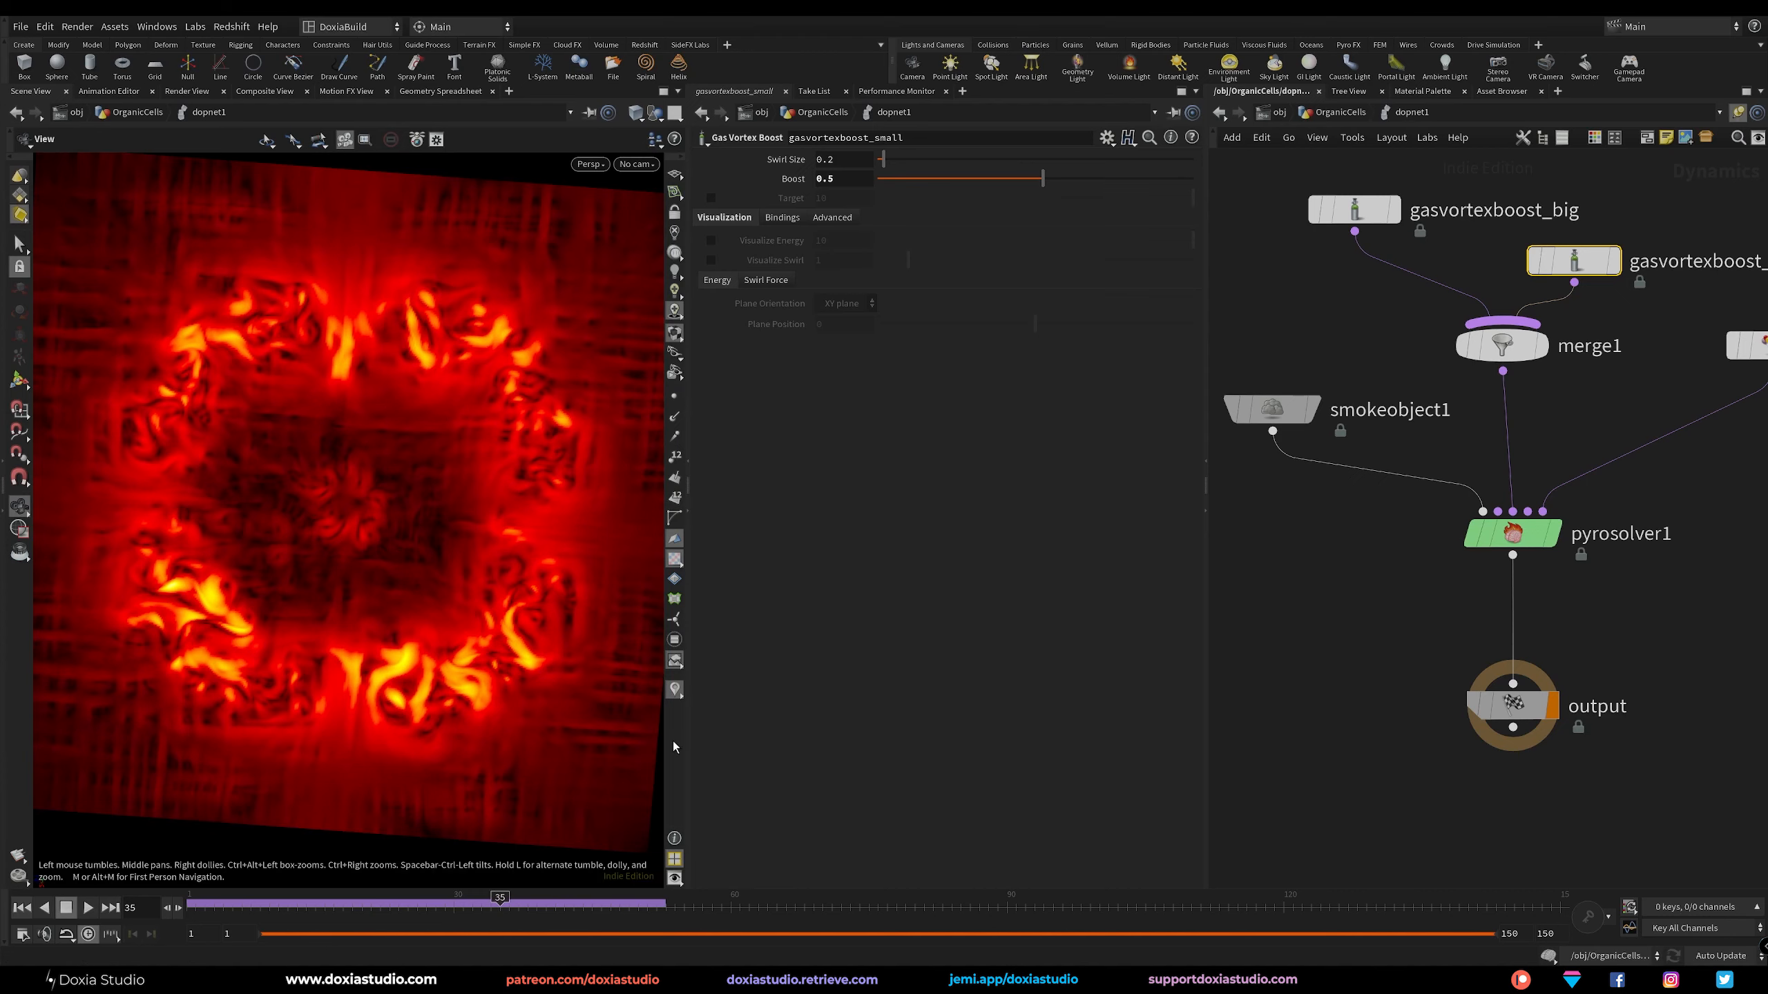
key("alt+Tab")
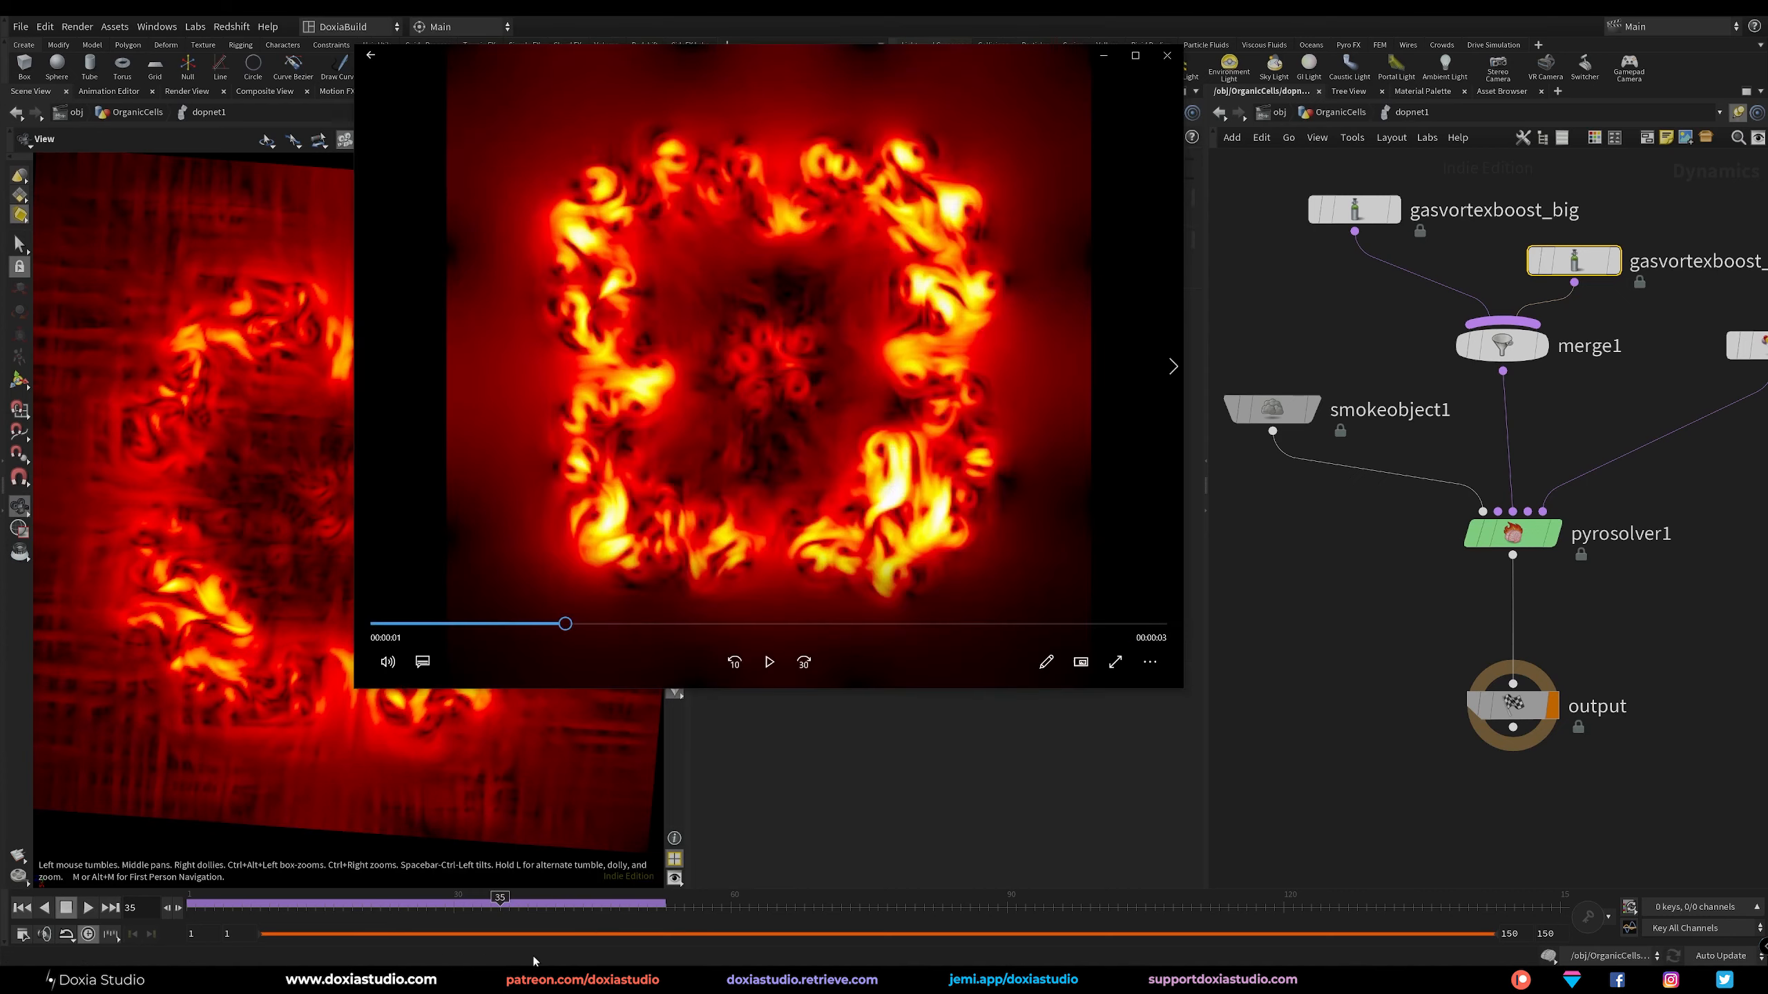
key("Right")
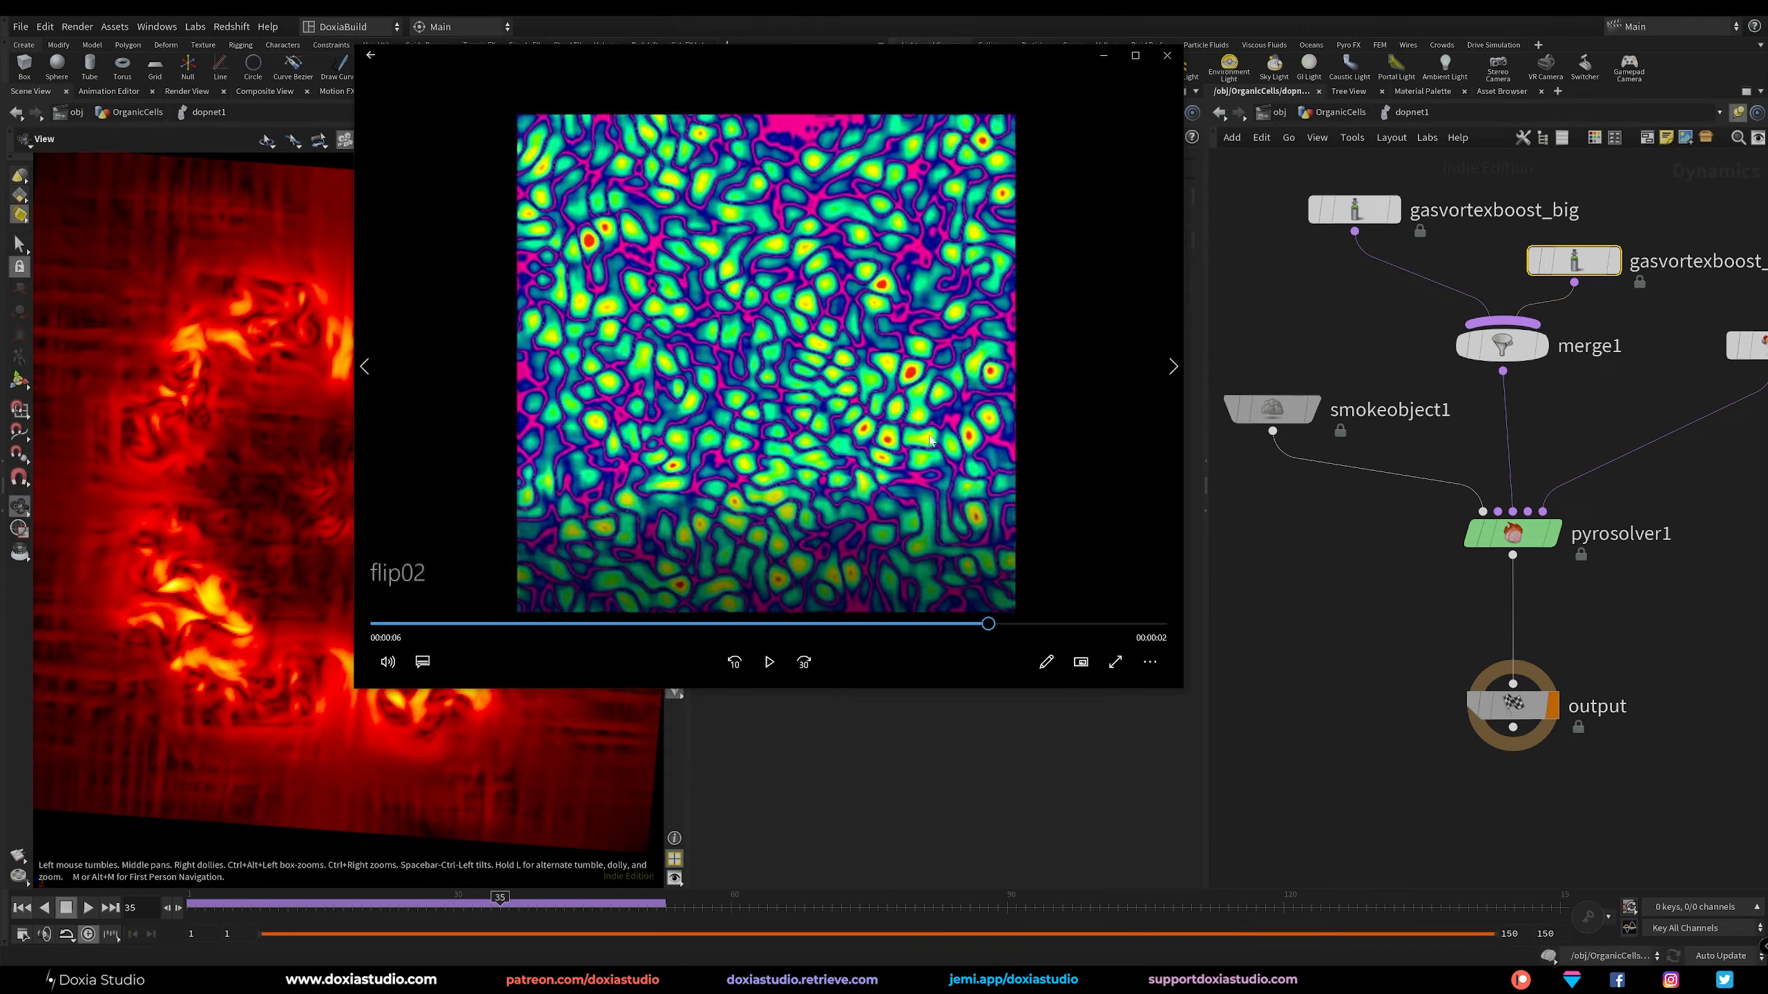
left_click(1285, 309)
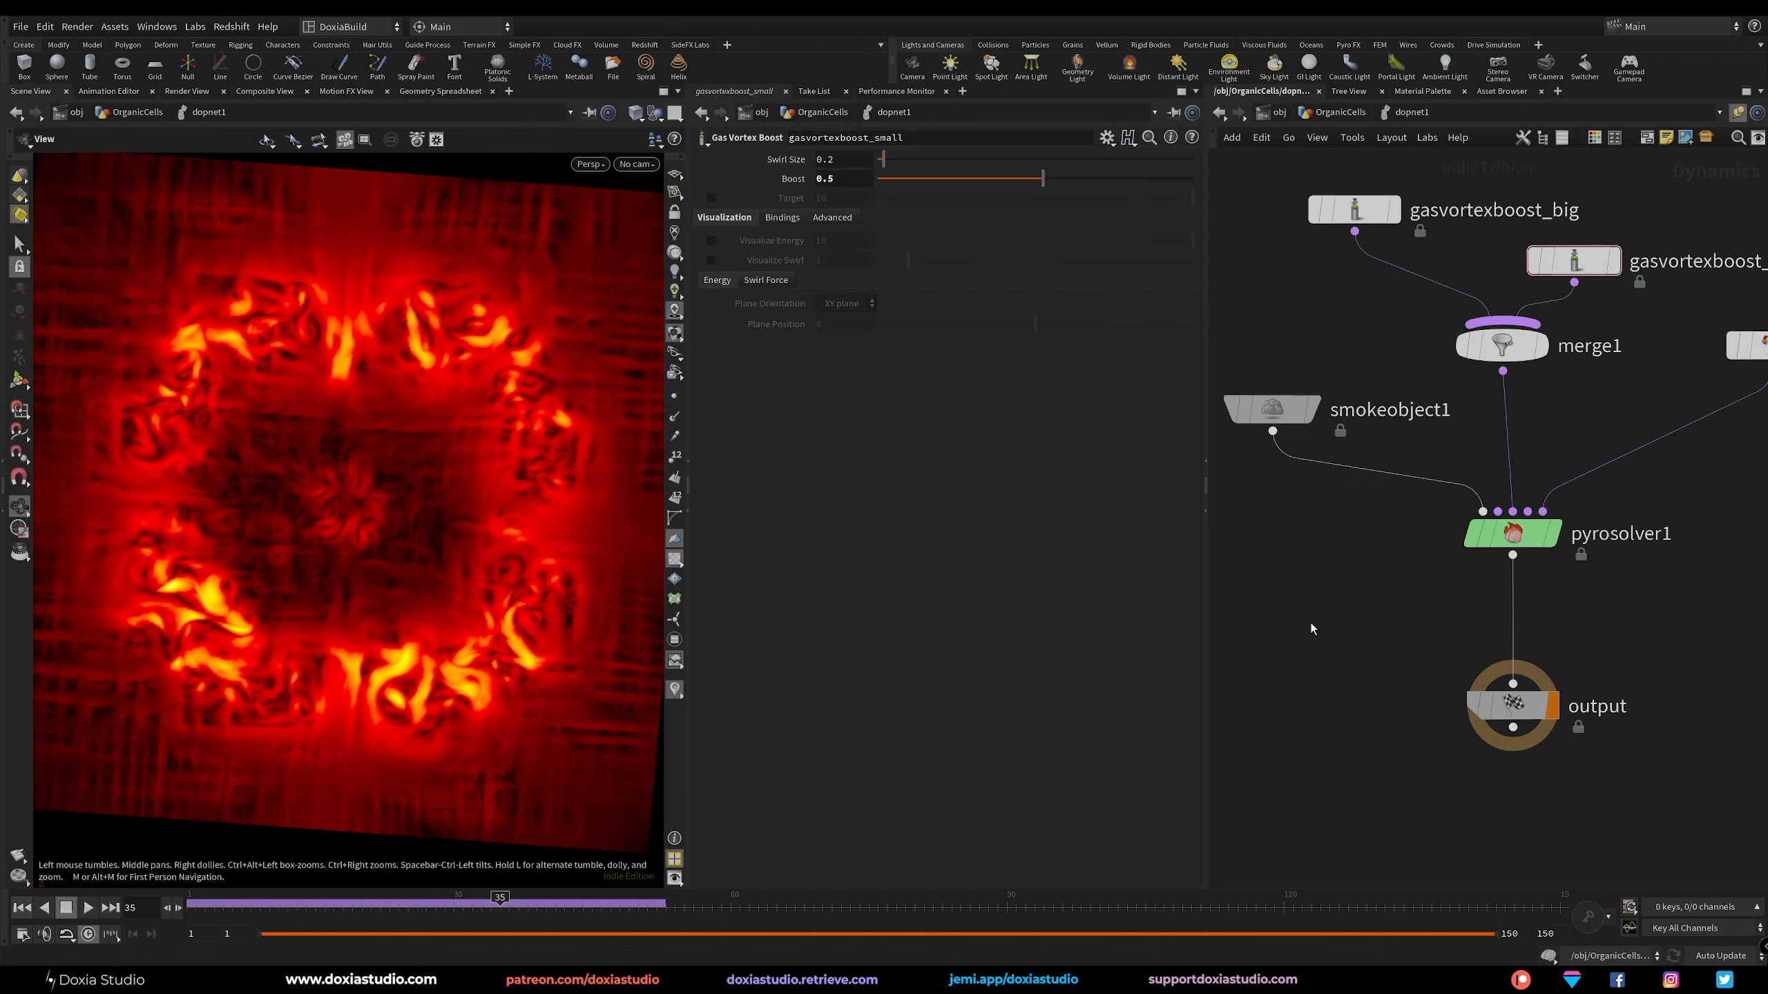
Go up to the OrganicCells network and play the pyroshockwavesource1 burst from the first frame, scrubbing to frame 39.
key("u")
left_click_drag(1453, 301, 1445, 247)
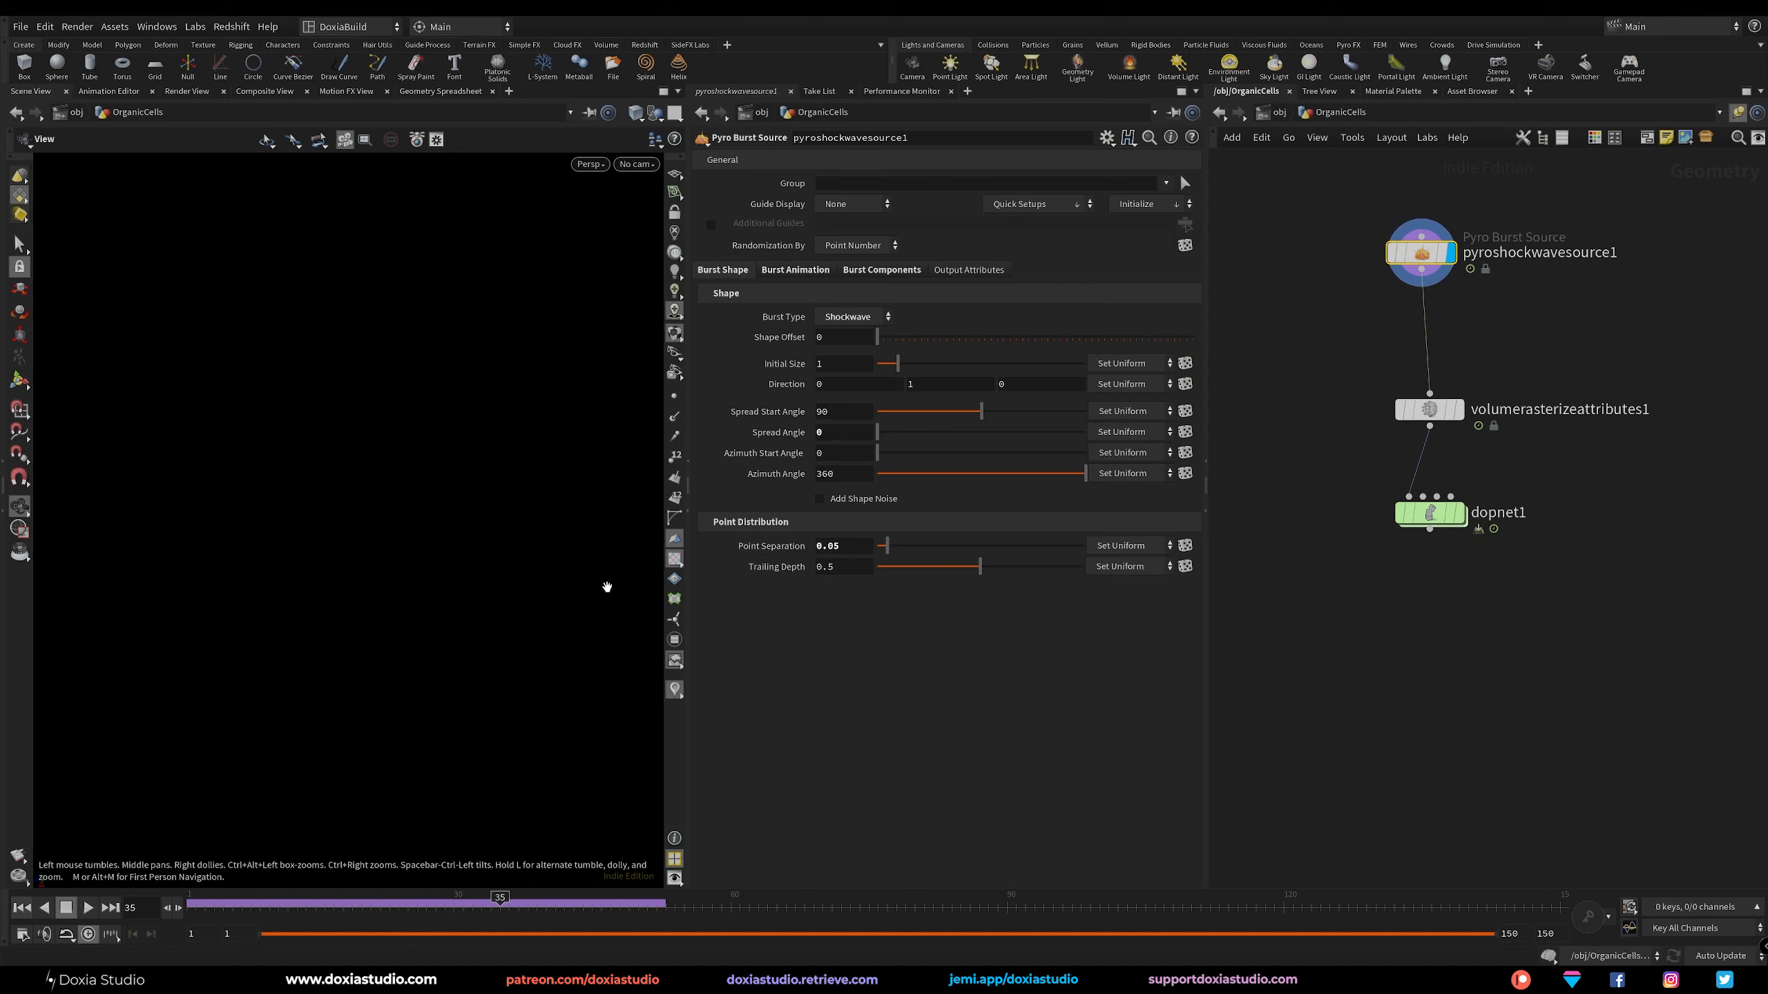
left_click(21, 906)
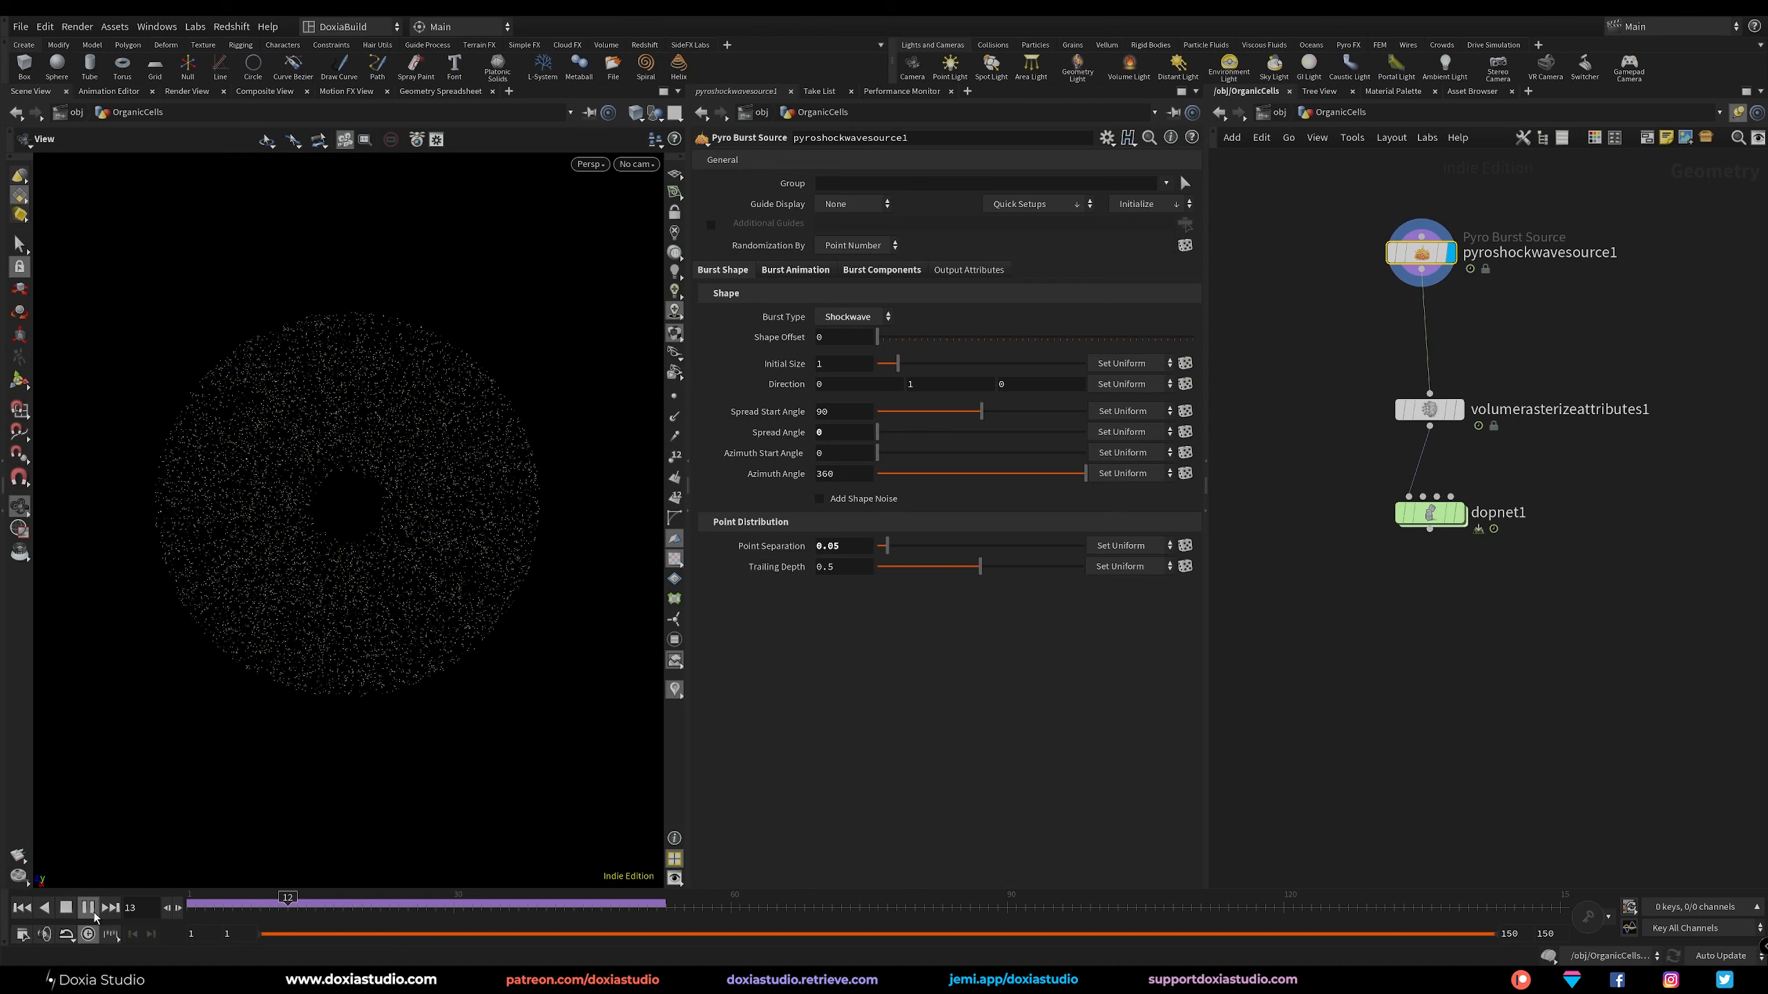
left_click_drag(209, 905, 537, 911)
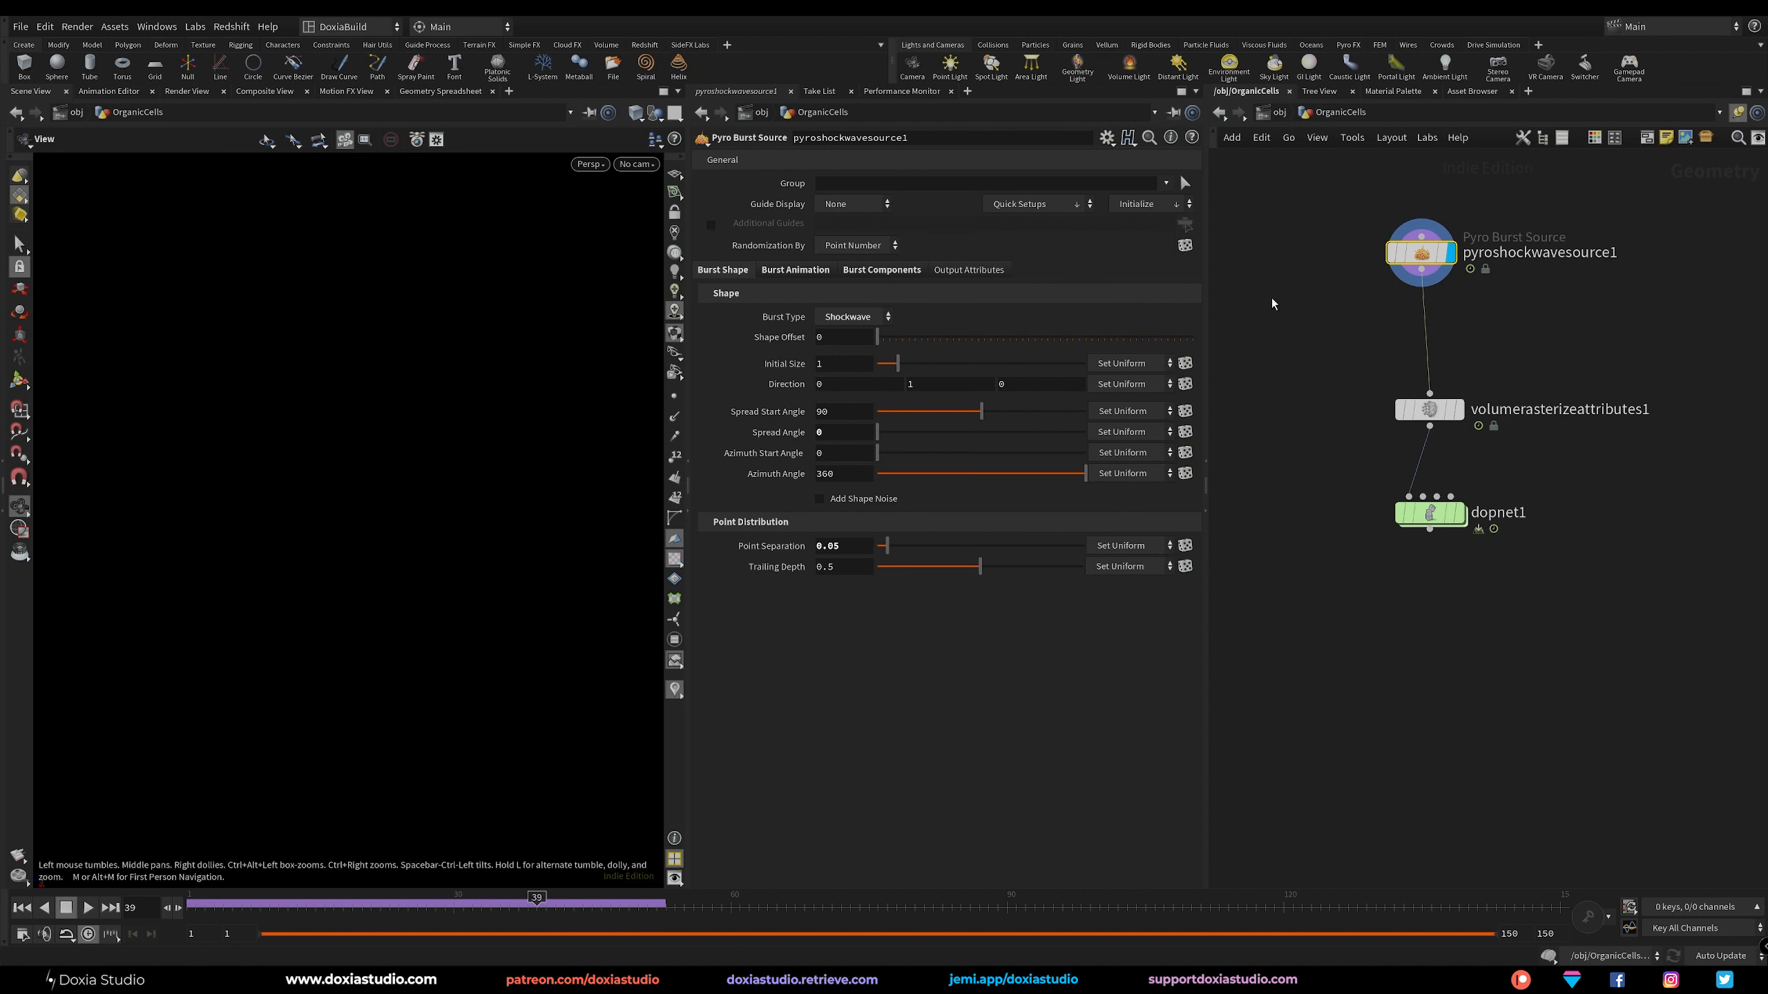
Insert a Merge node between pyroshockwavesource1 and volumerasterizeattributes1.
key("Tab")
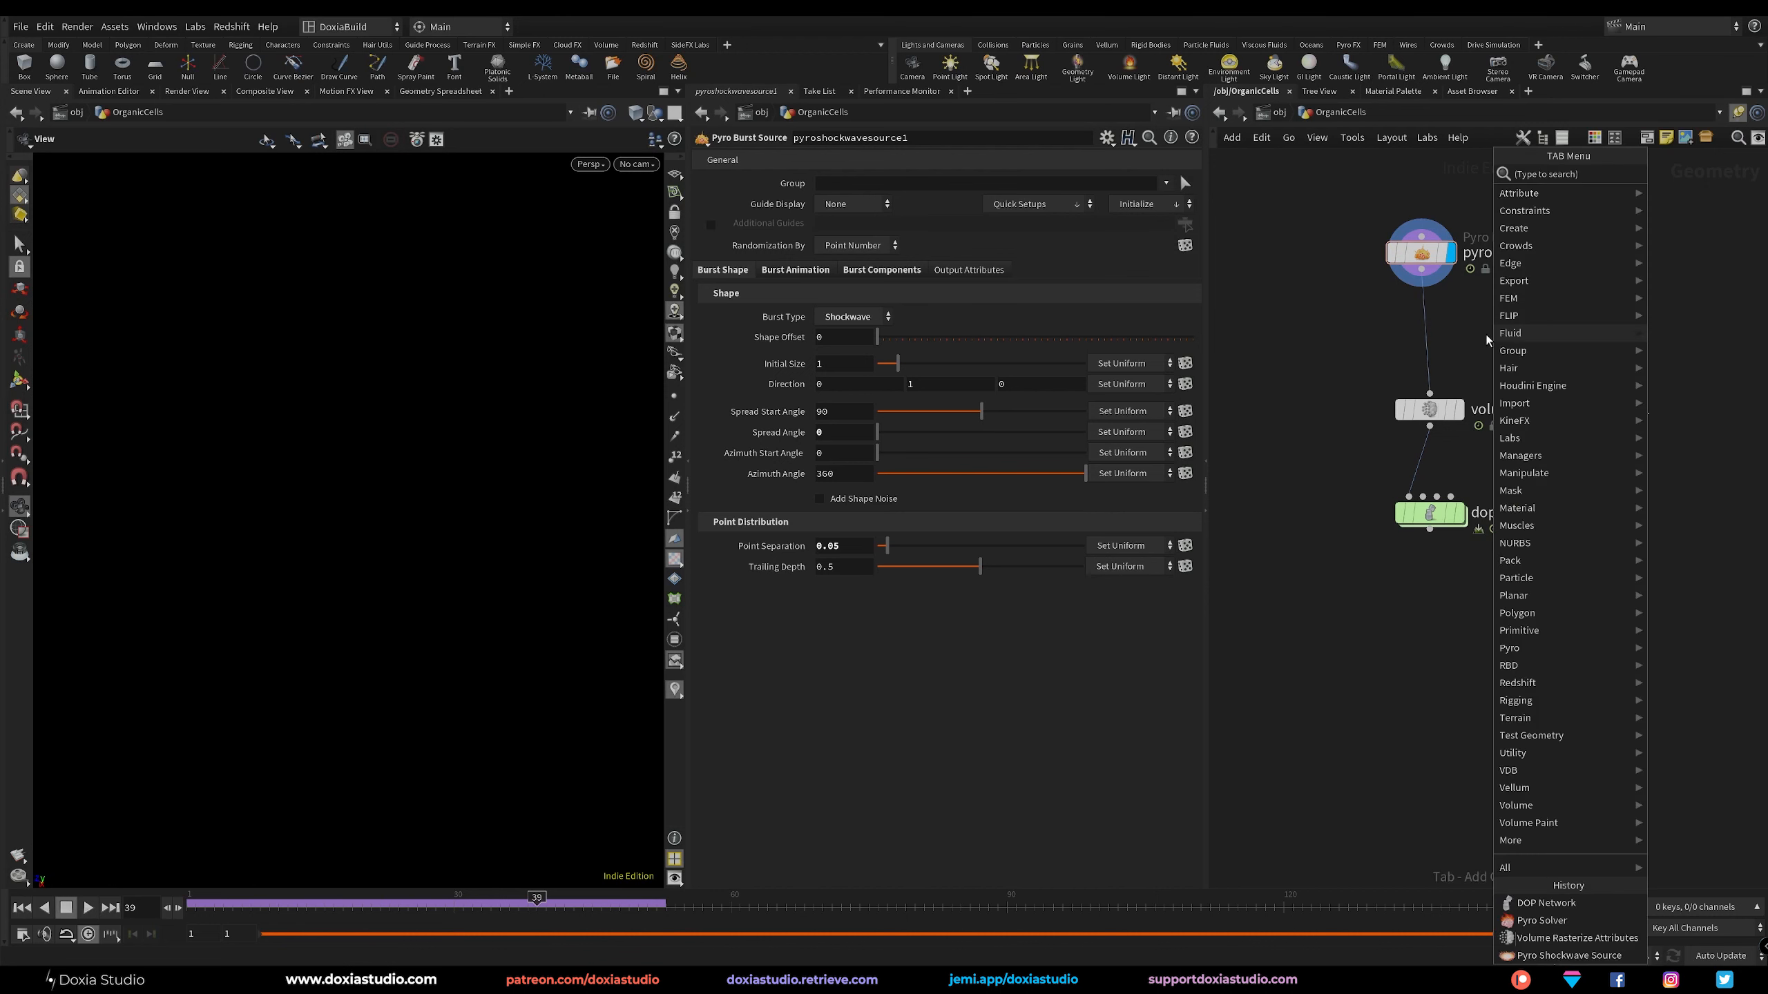
type("merge")
key("Return")
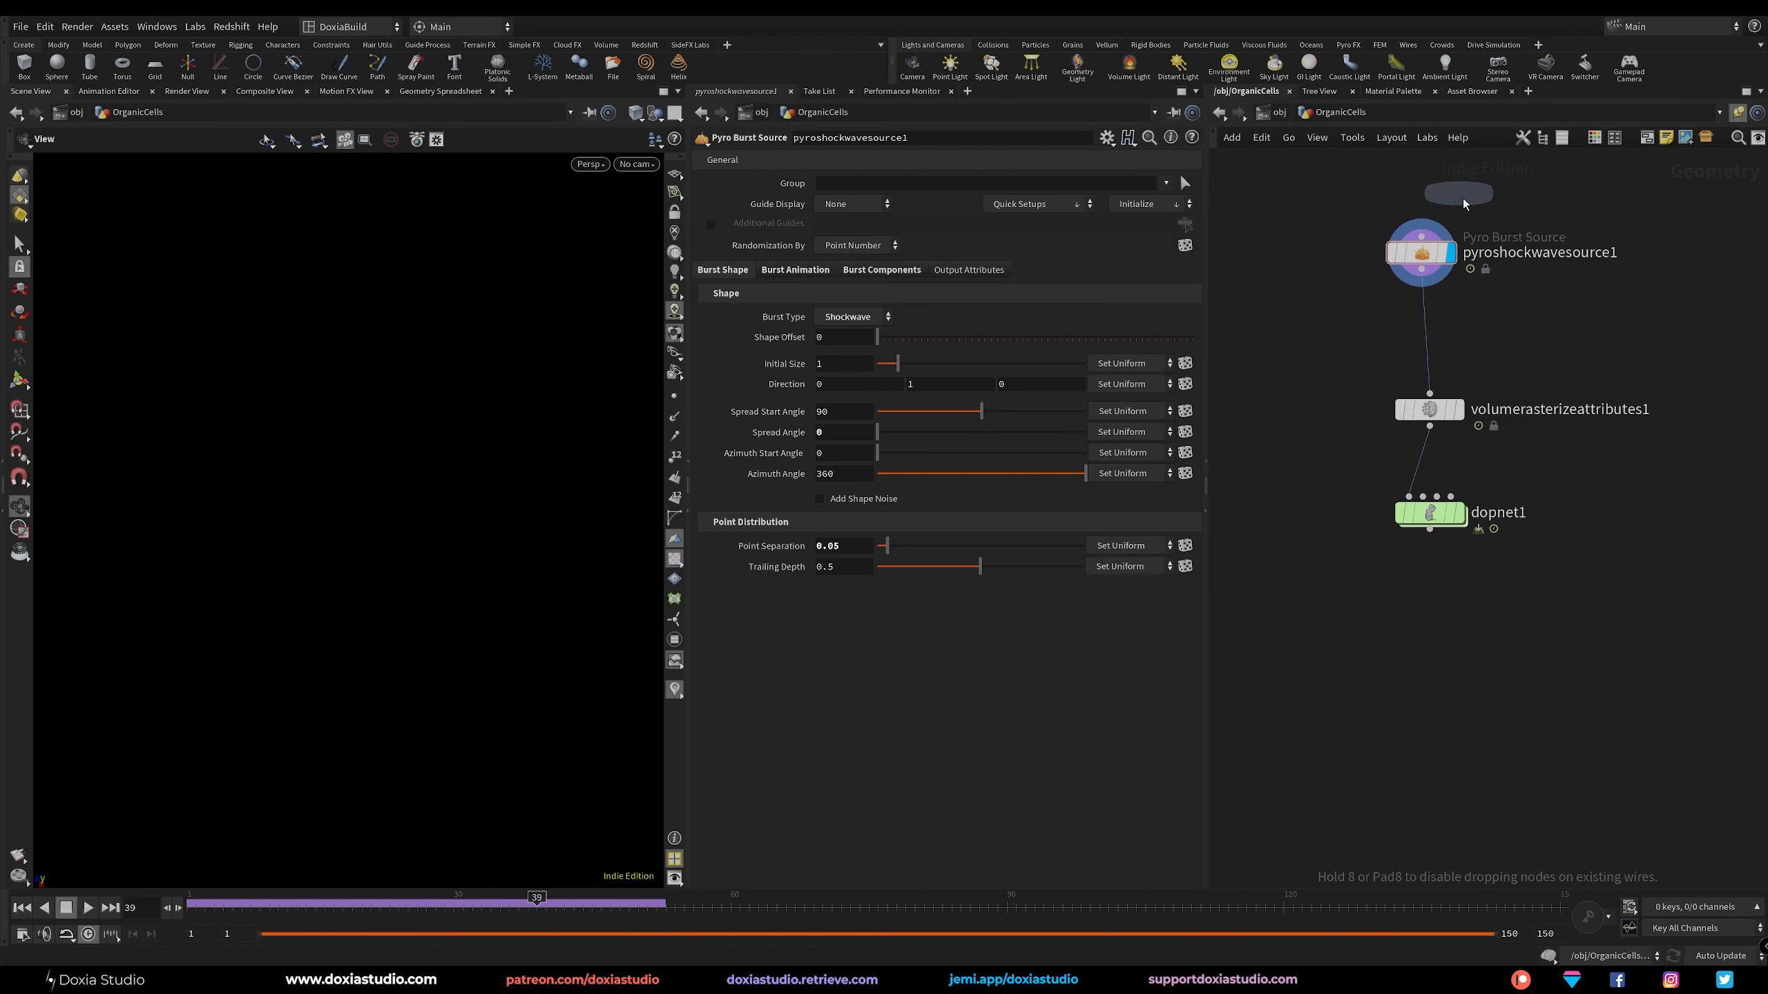
left_click(1438, 333)
Duplicate pyroshockwavesource1 twice, connect both copies to merge1, and arrange the nodes above it.
left_click(1424, 252)
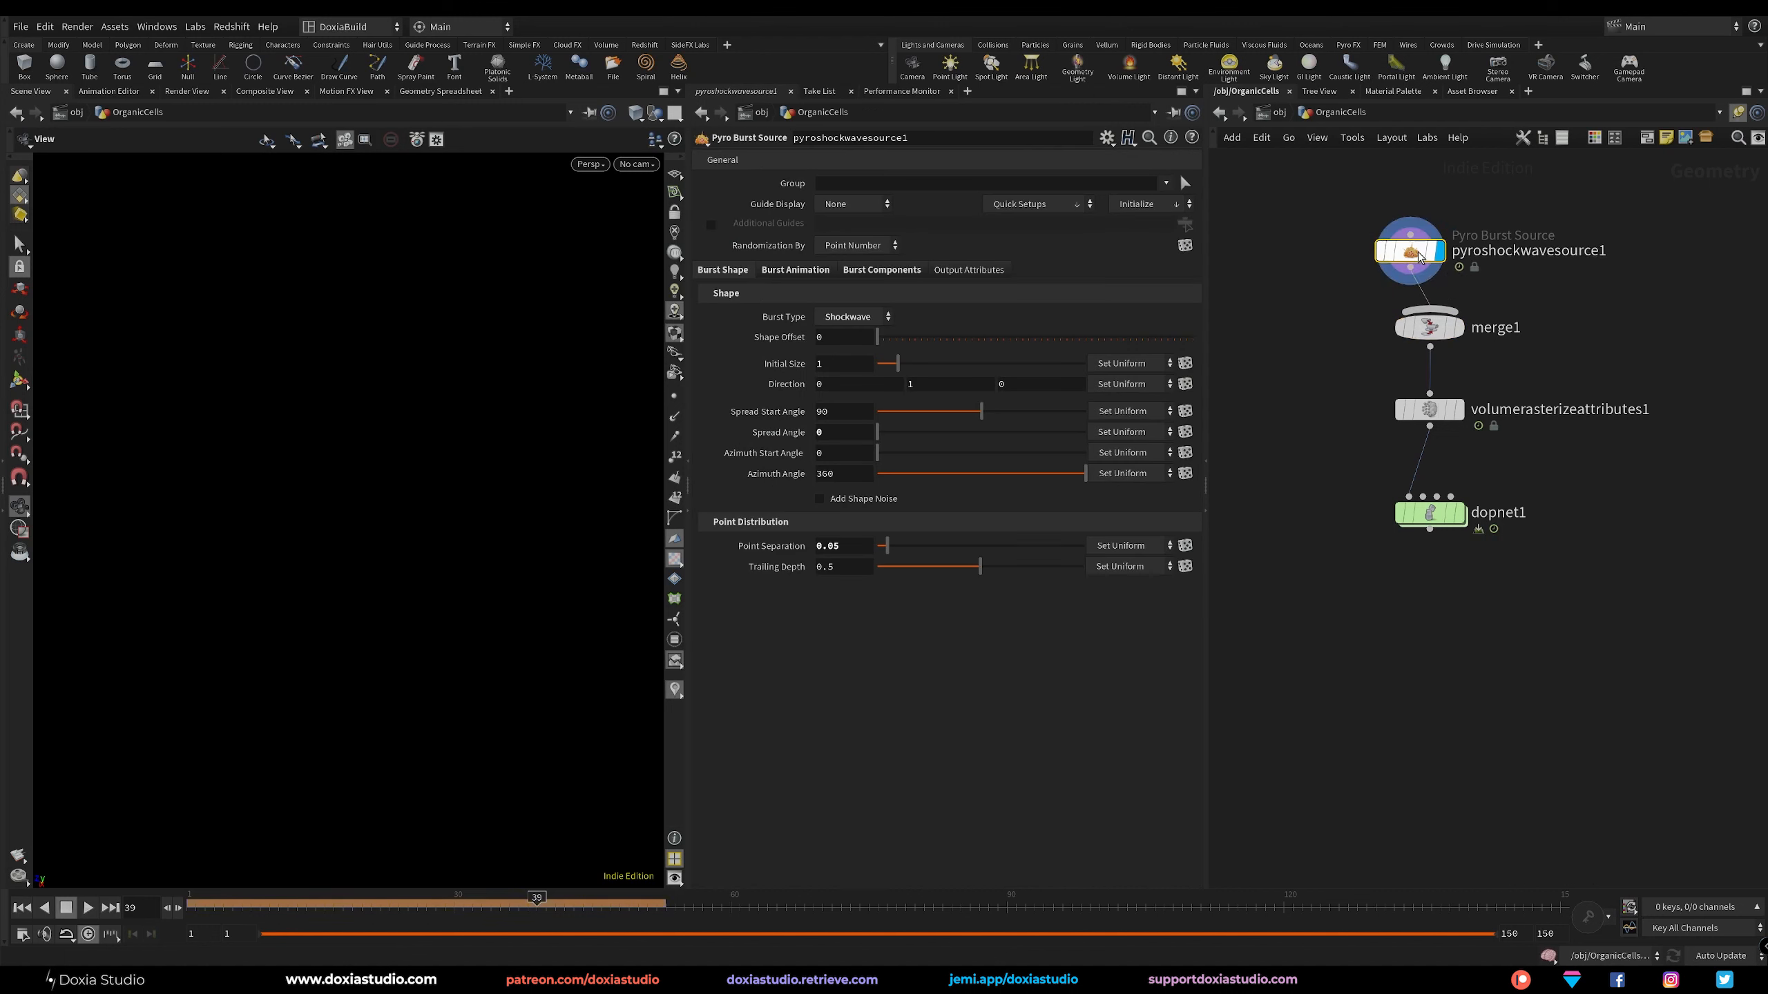
left_click_drag(1435, 254, 1528, 232)
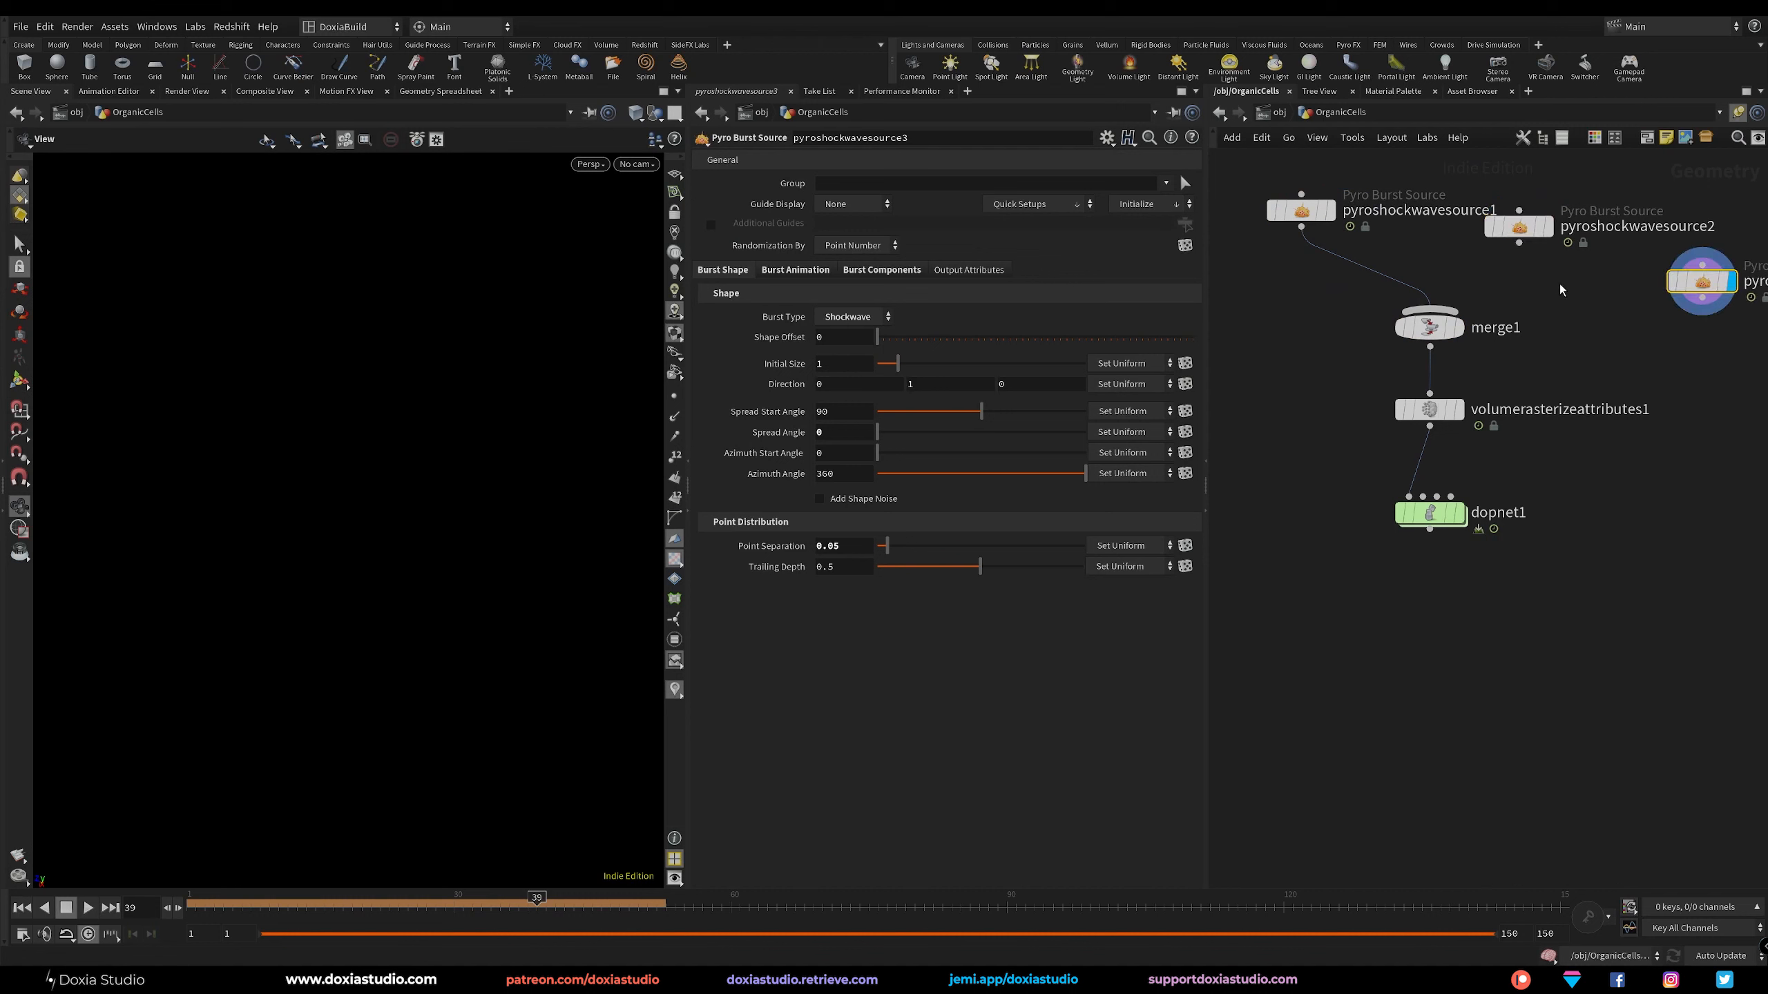
left_click_drag(1702, 282, 1625, 274)
left_click_drag(1518, 243, 1433, 311)
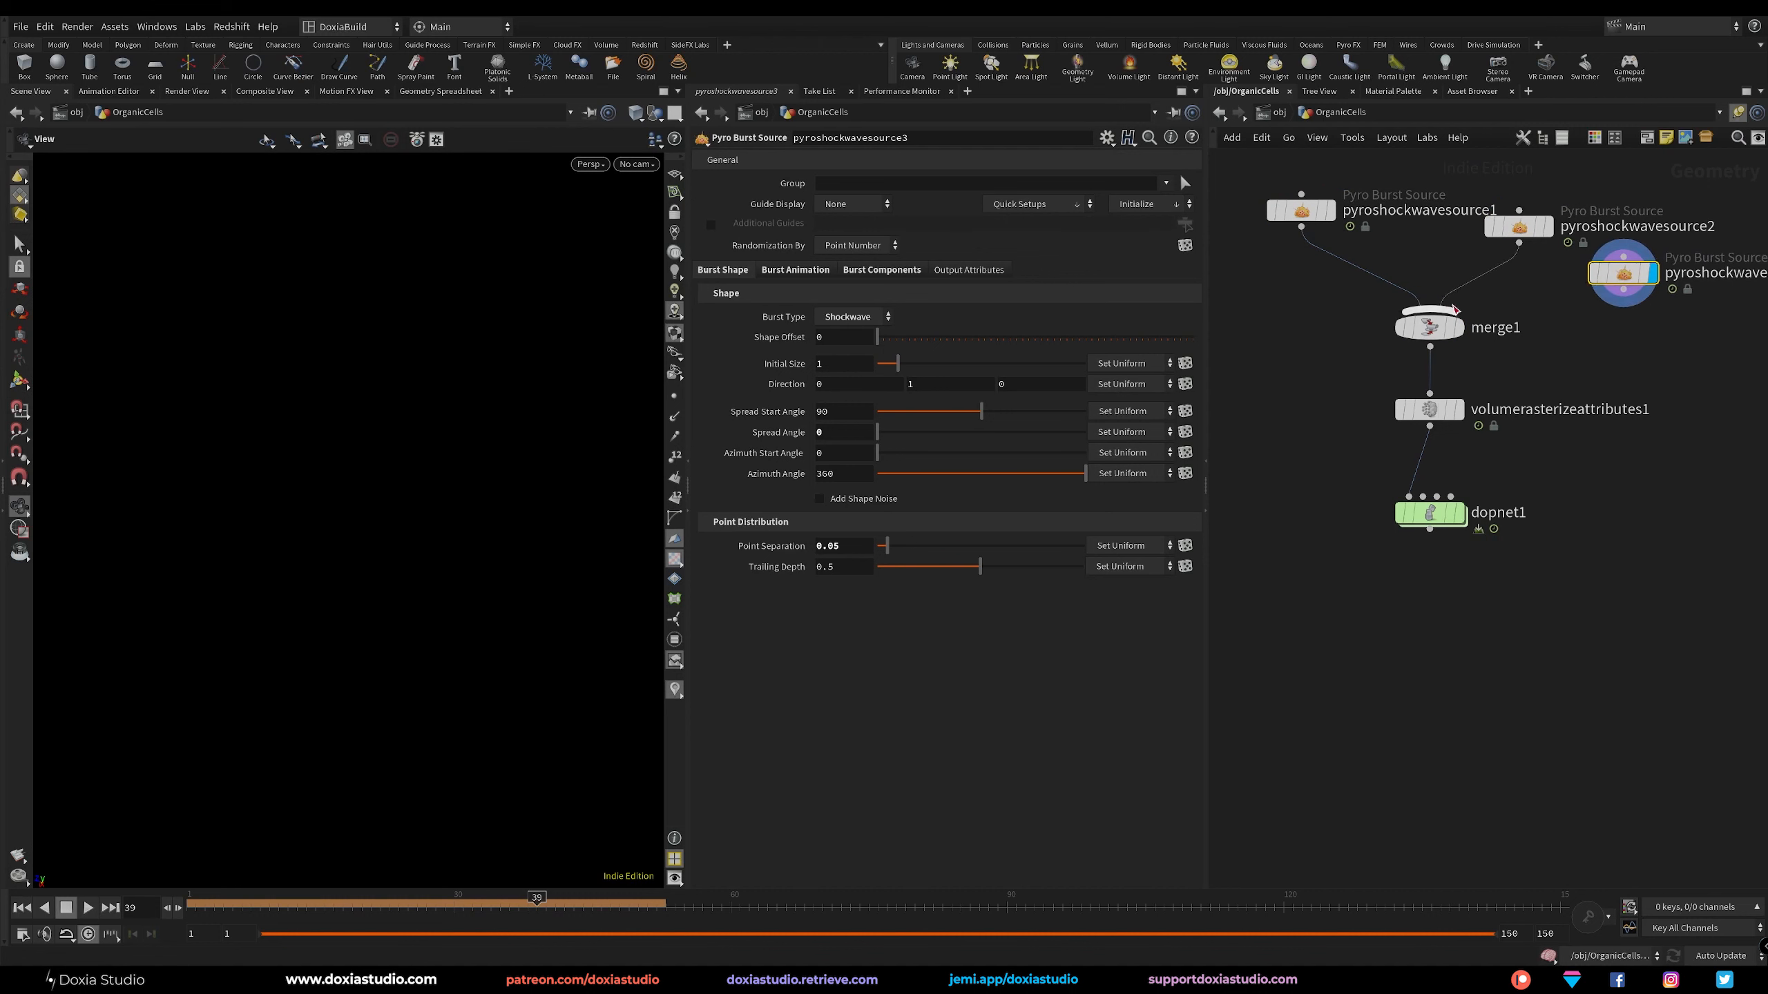
mouse_move(1622, 289)
left_mouse_down()
mouse_move(1444, 311)
mouse_move(1604, 271)
mouse_move(1609, 286)
left_mouse_up()
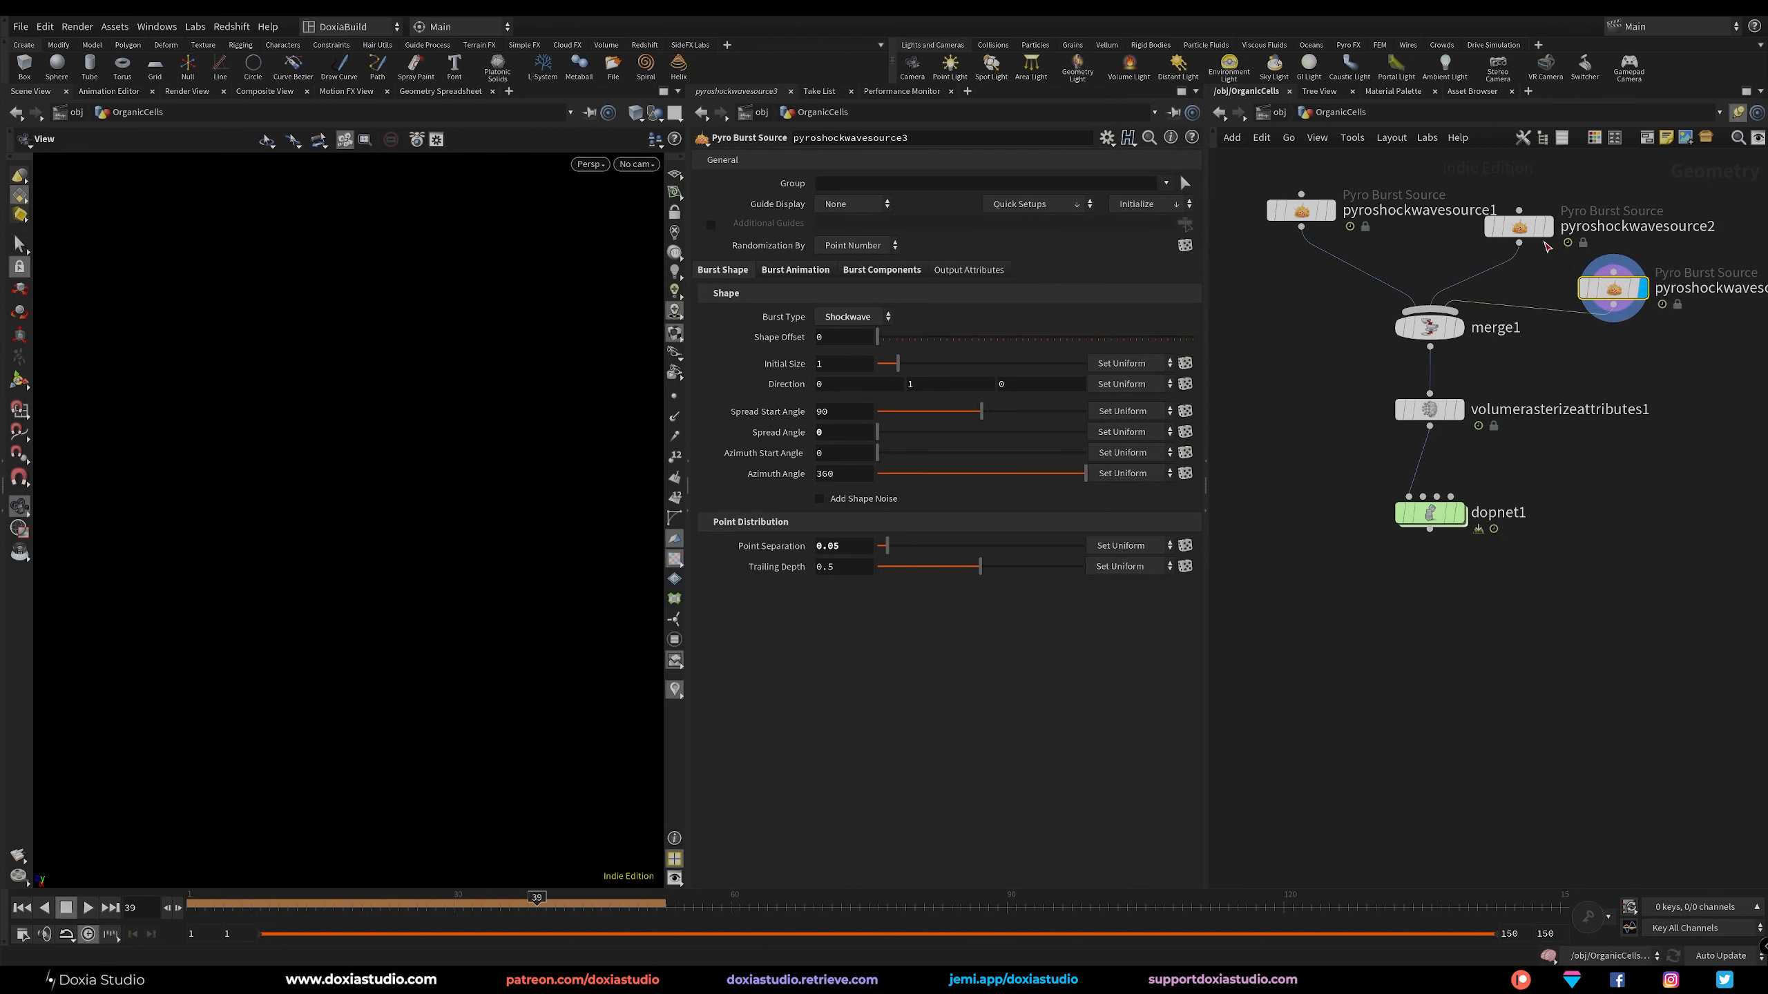
left_click_drag(1517, 227, 1543, 203)
Check the burst timing of pyroshockwavesource1 and set the Start Frame of pyroshockwavesource2 to 60.
left_click(1292, 214)
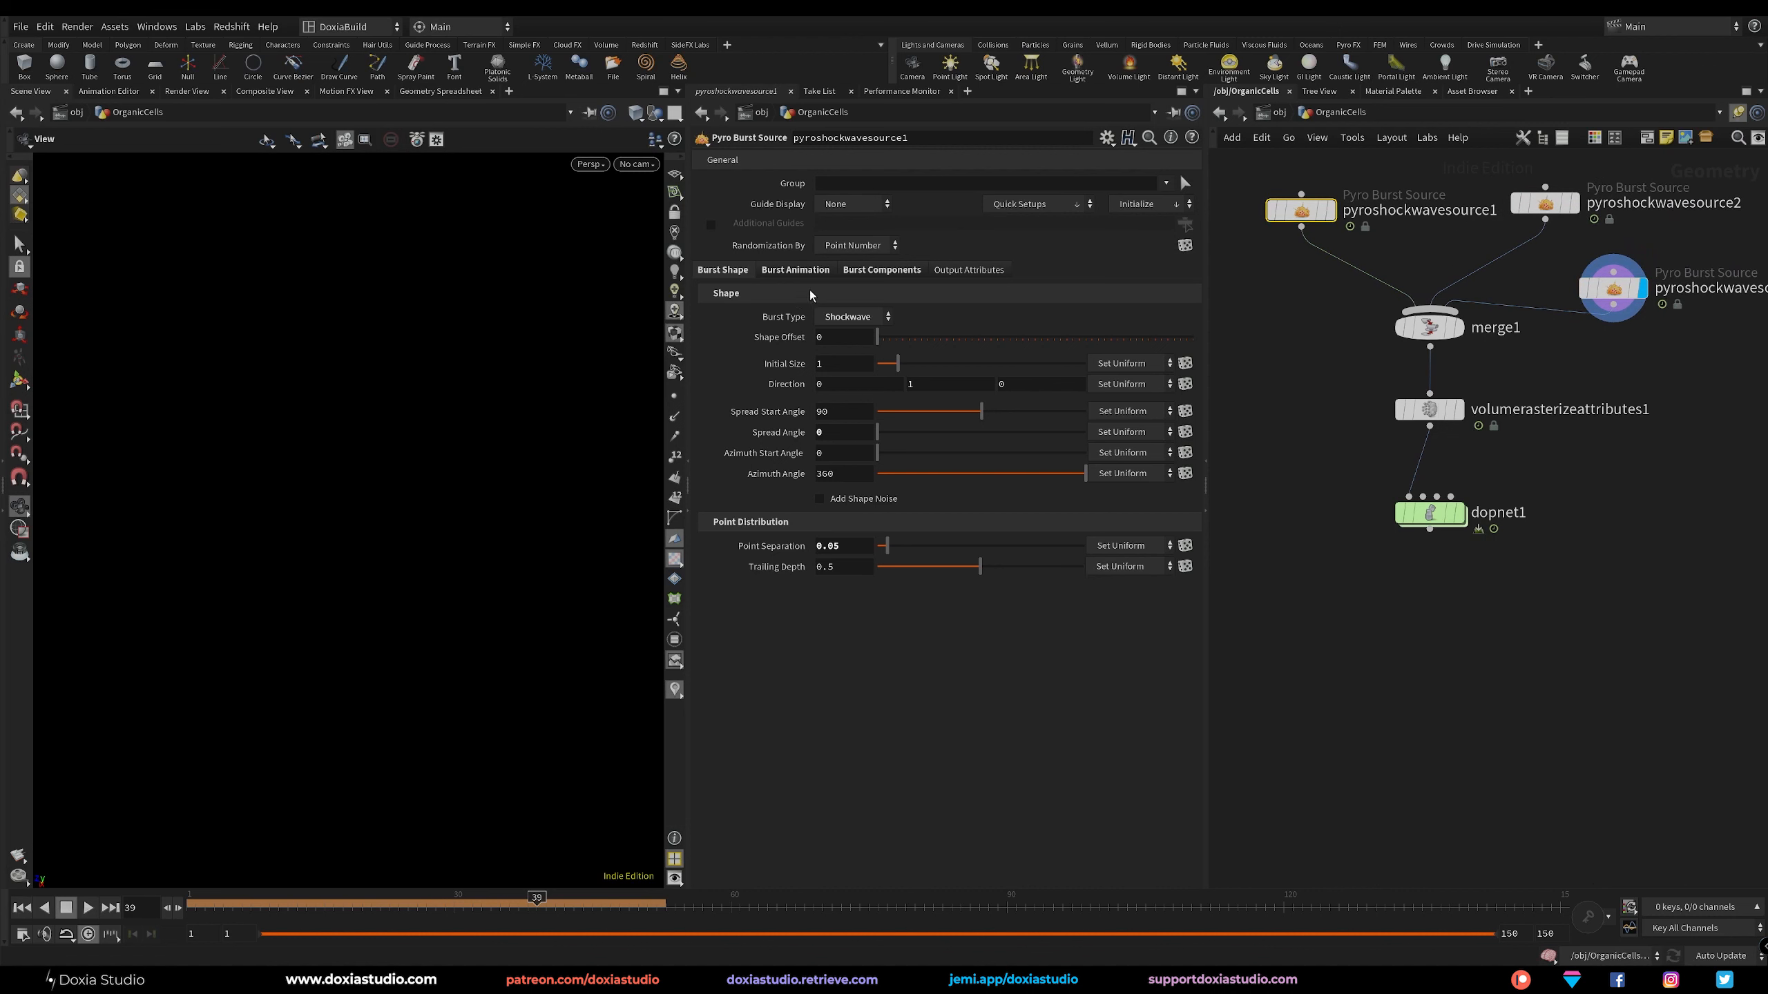
left_click(794, 270)
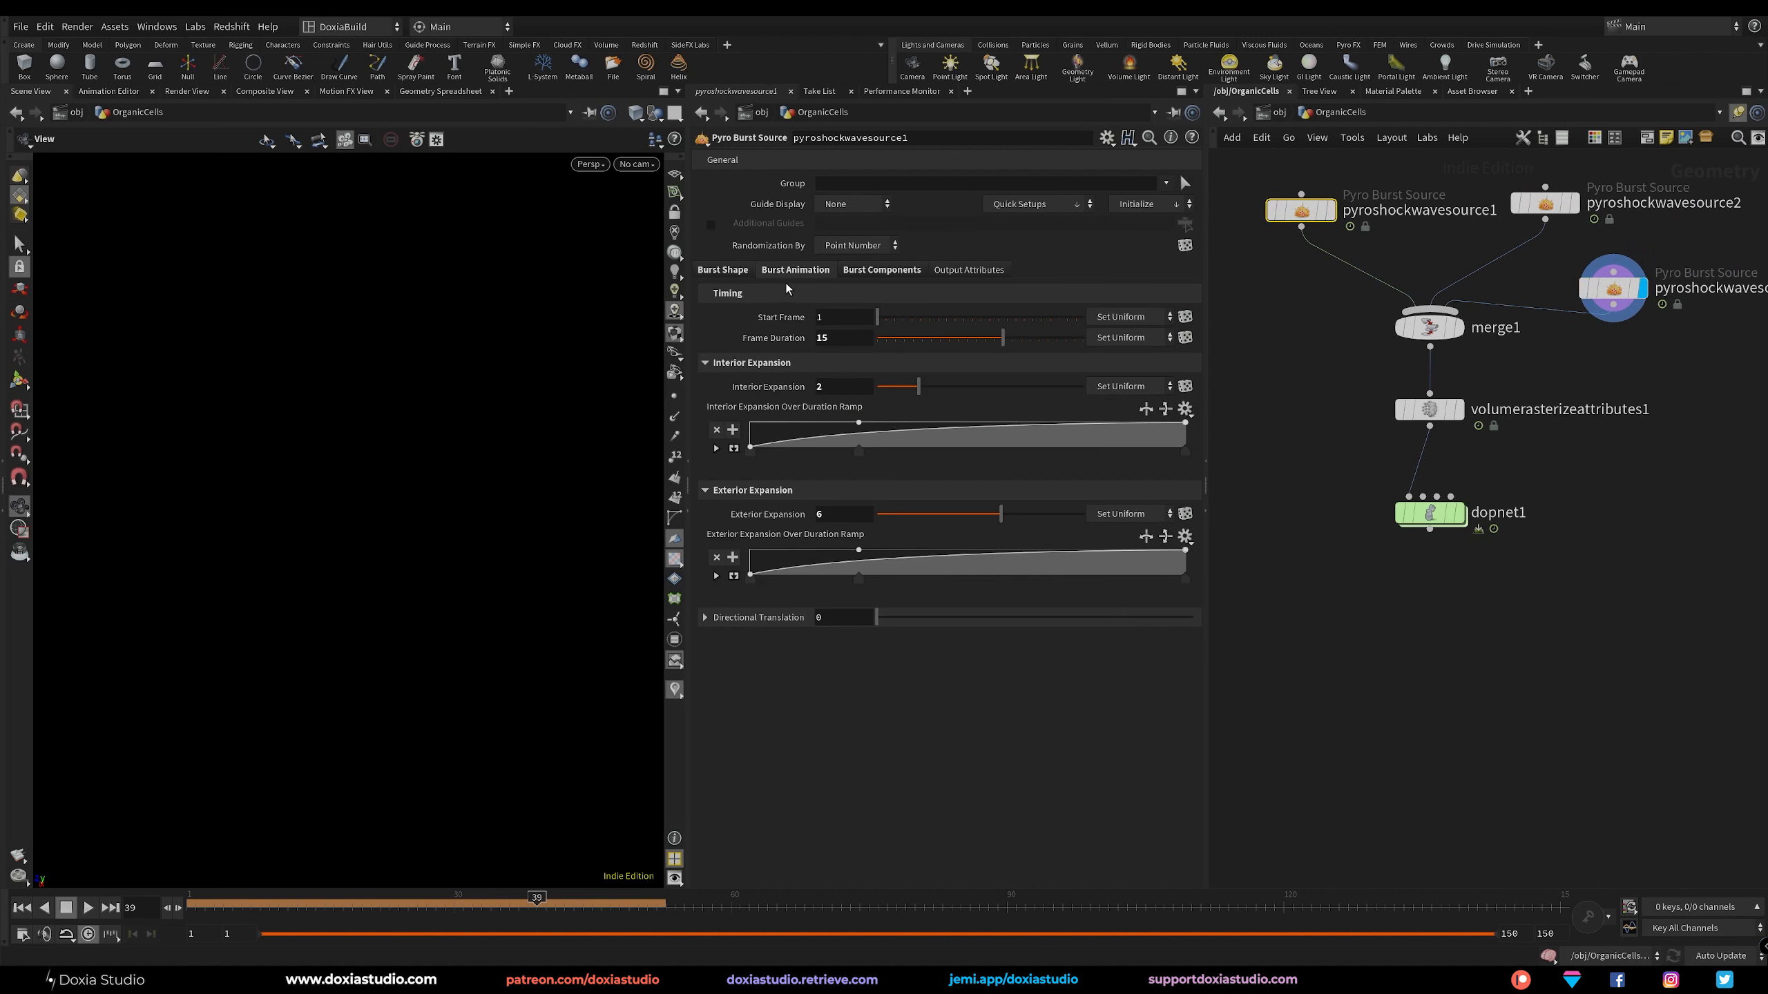
left_click(842, 317)
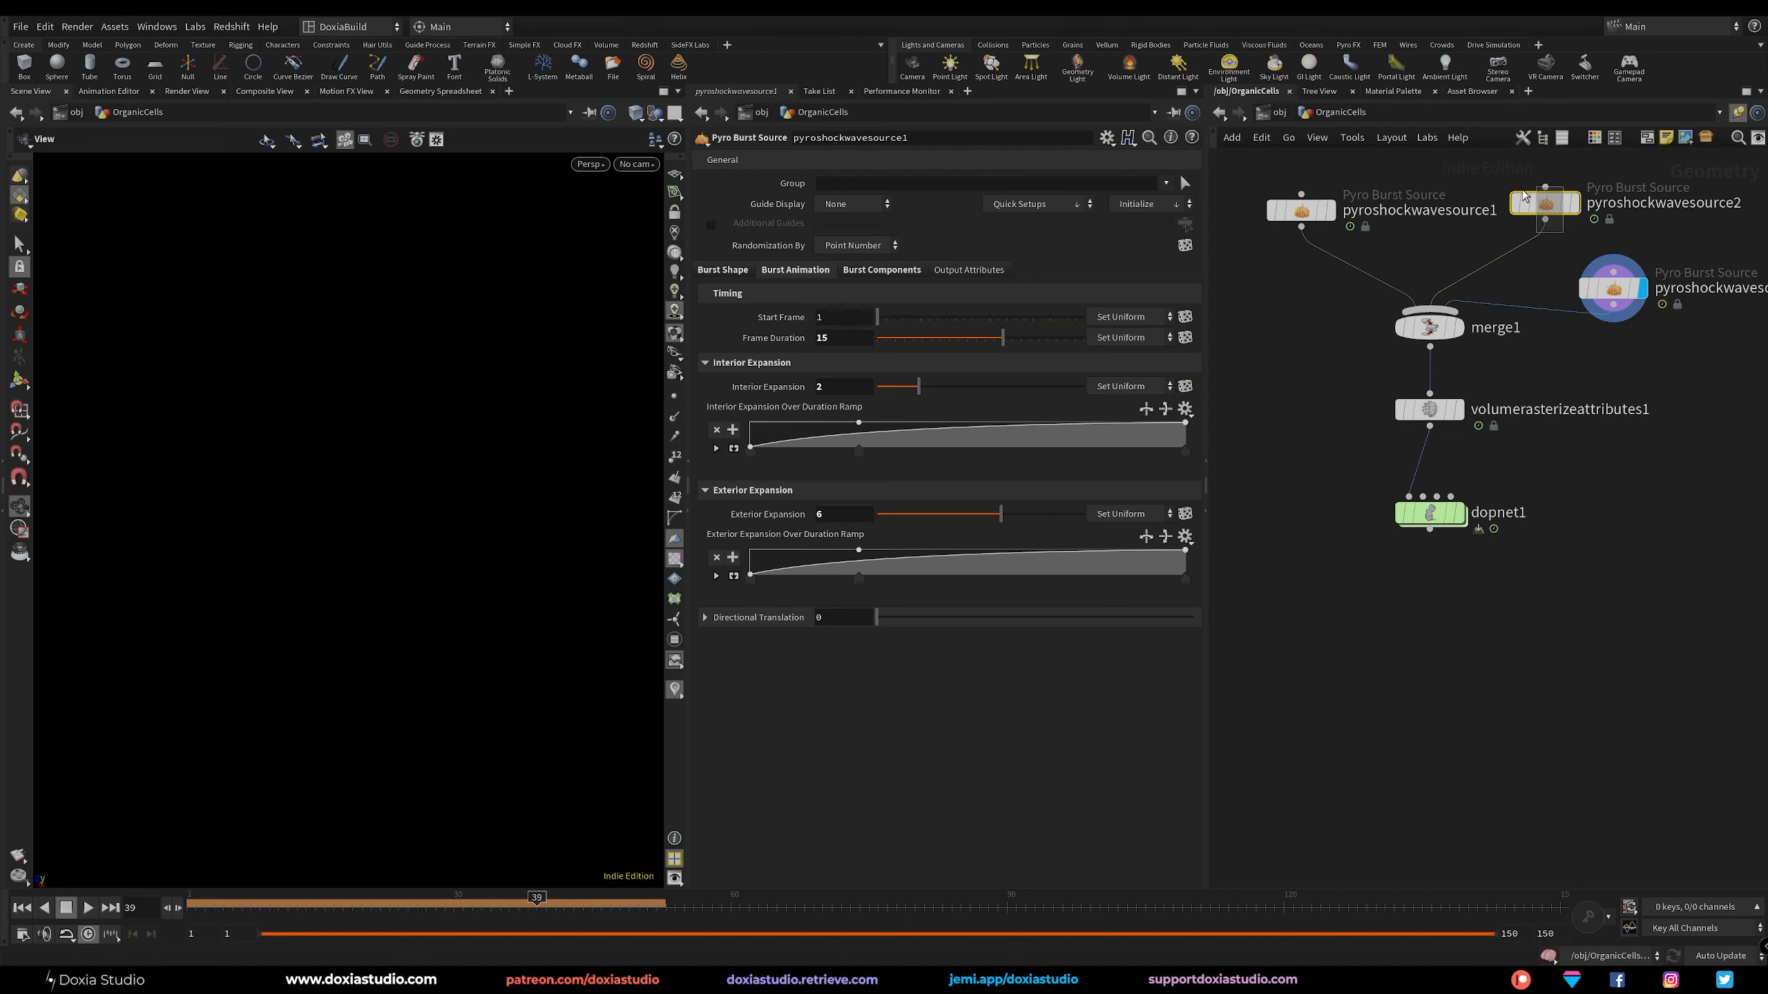
left_click(1543, 203)
left_click(849, 338)
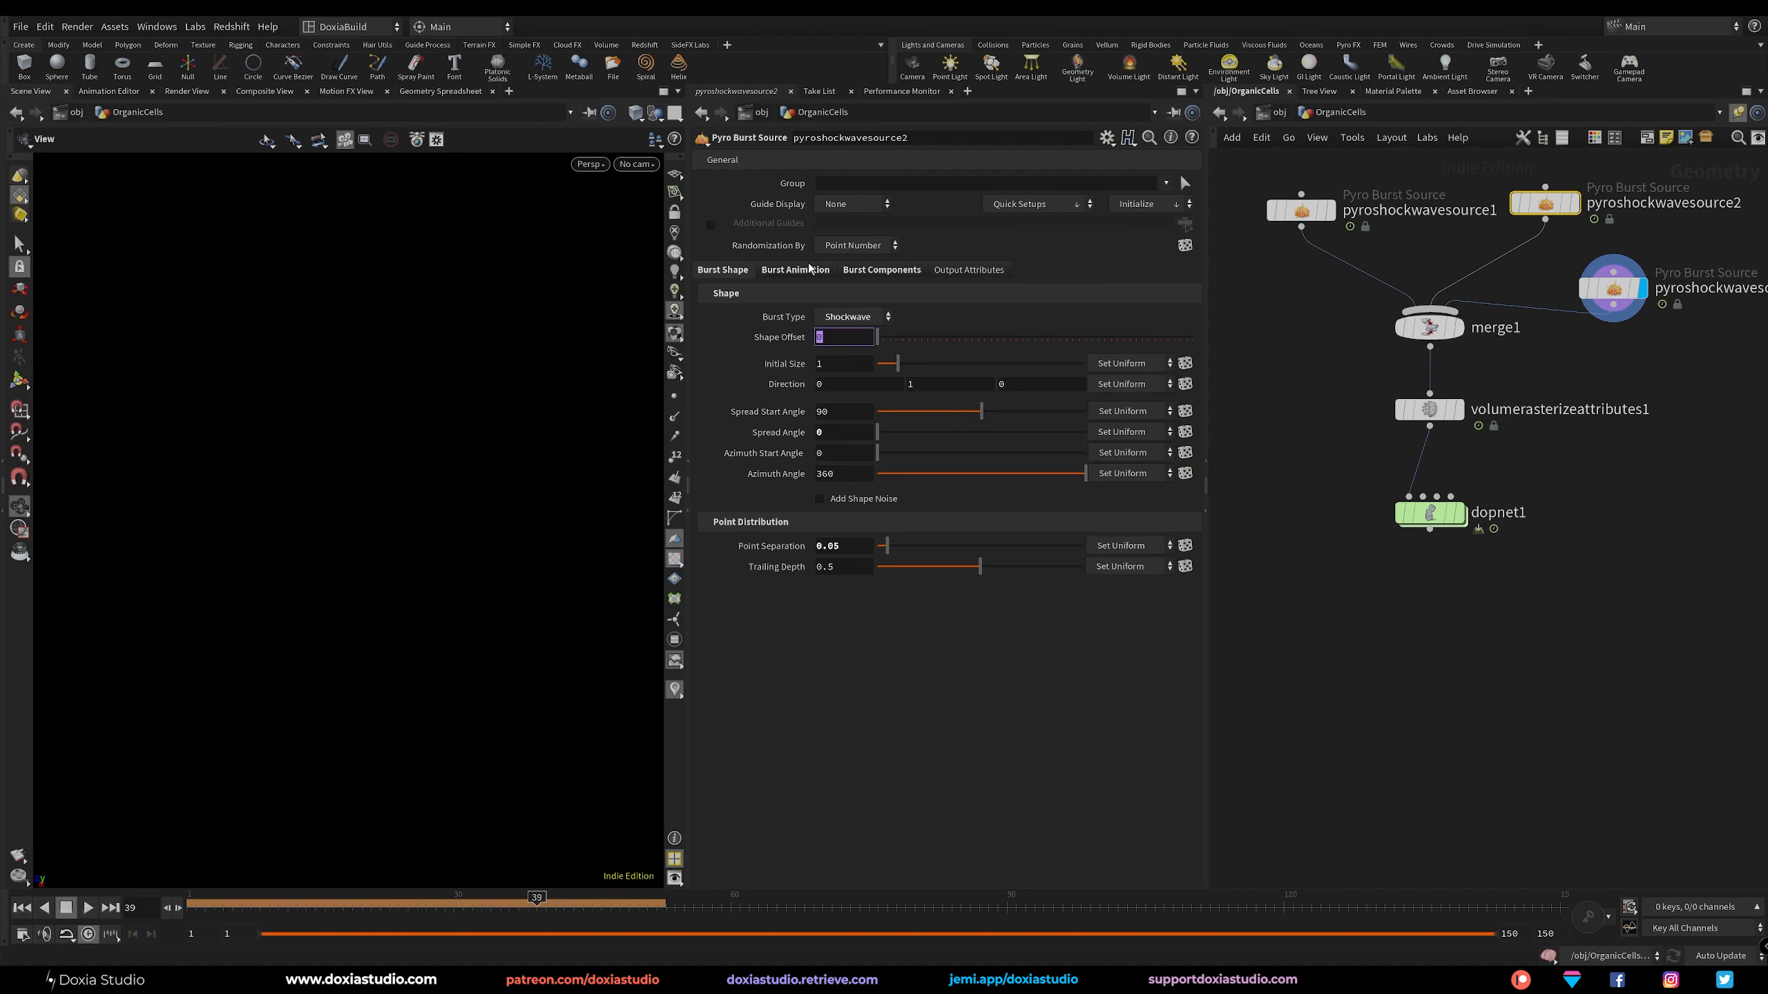
left_click(800, 270)
left_click(846, 320)
key("Return")
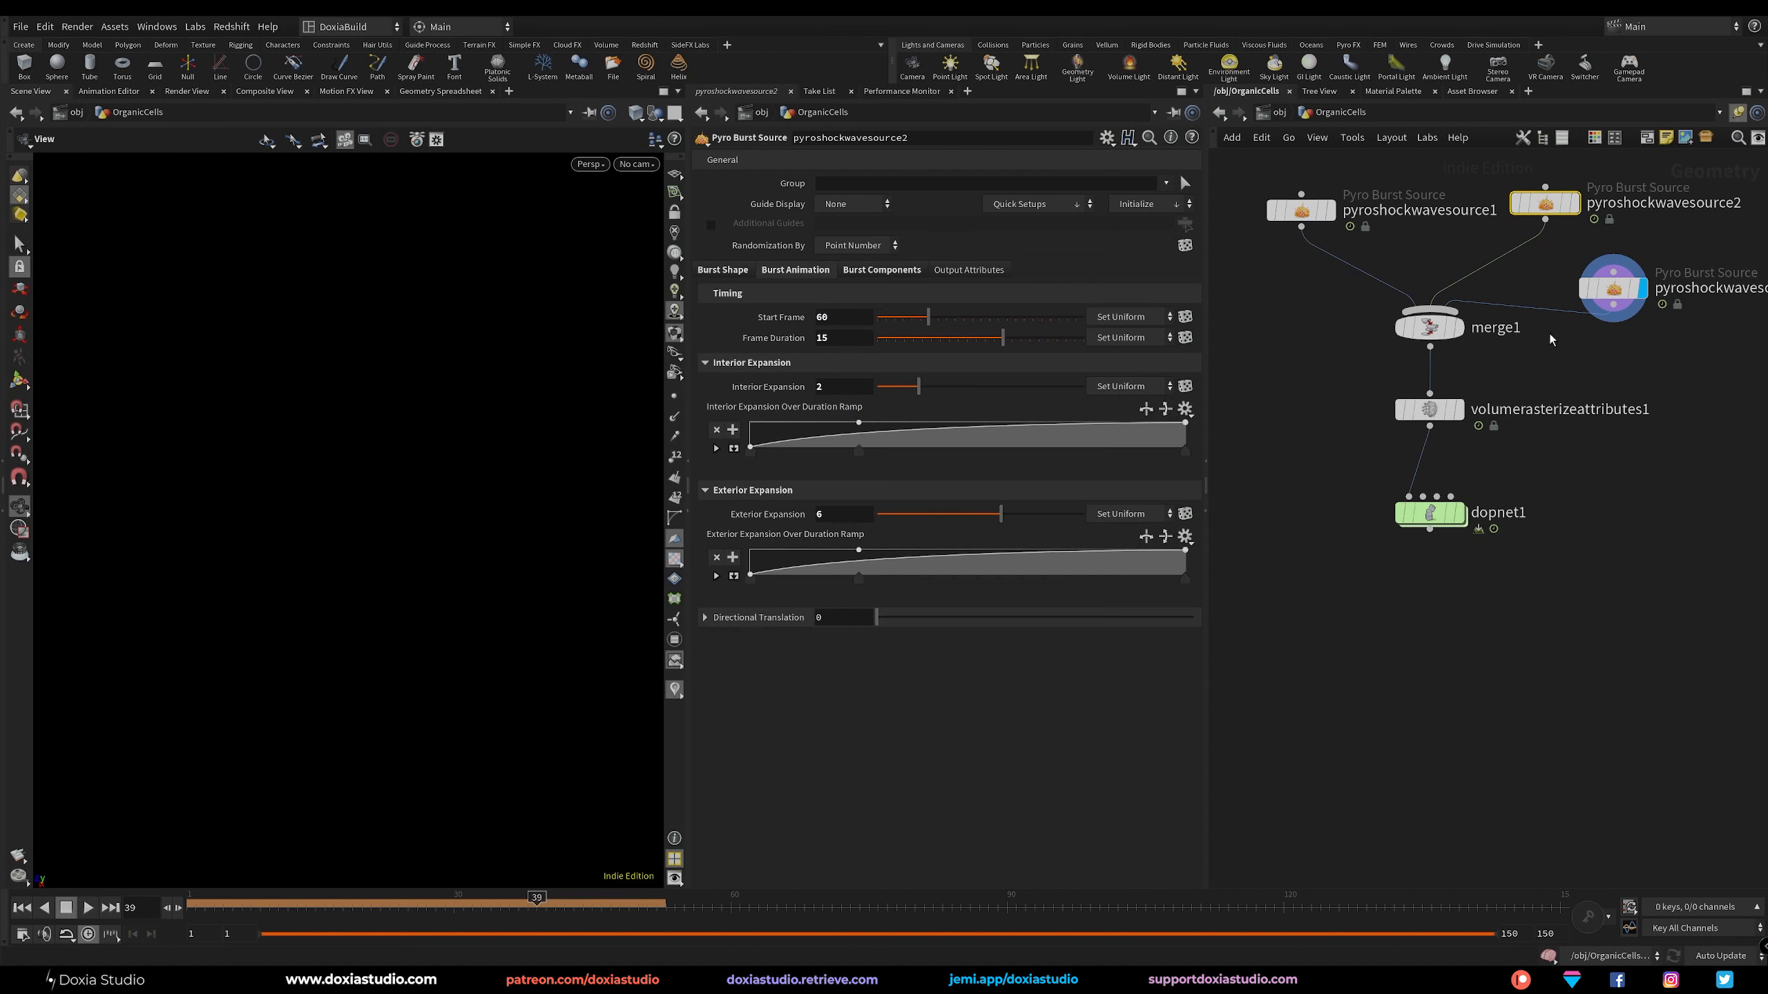
Set the Start Frame of the third Pyro Burst Source, pyroshockwavesource3, to 90.
left_click(1613, 288)
left_click(833, 339)
left_click(801, 274)
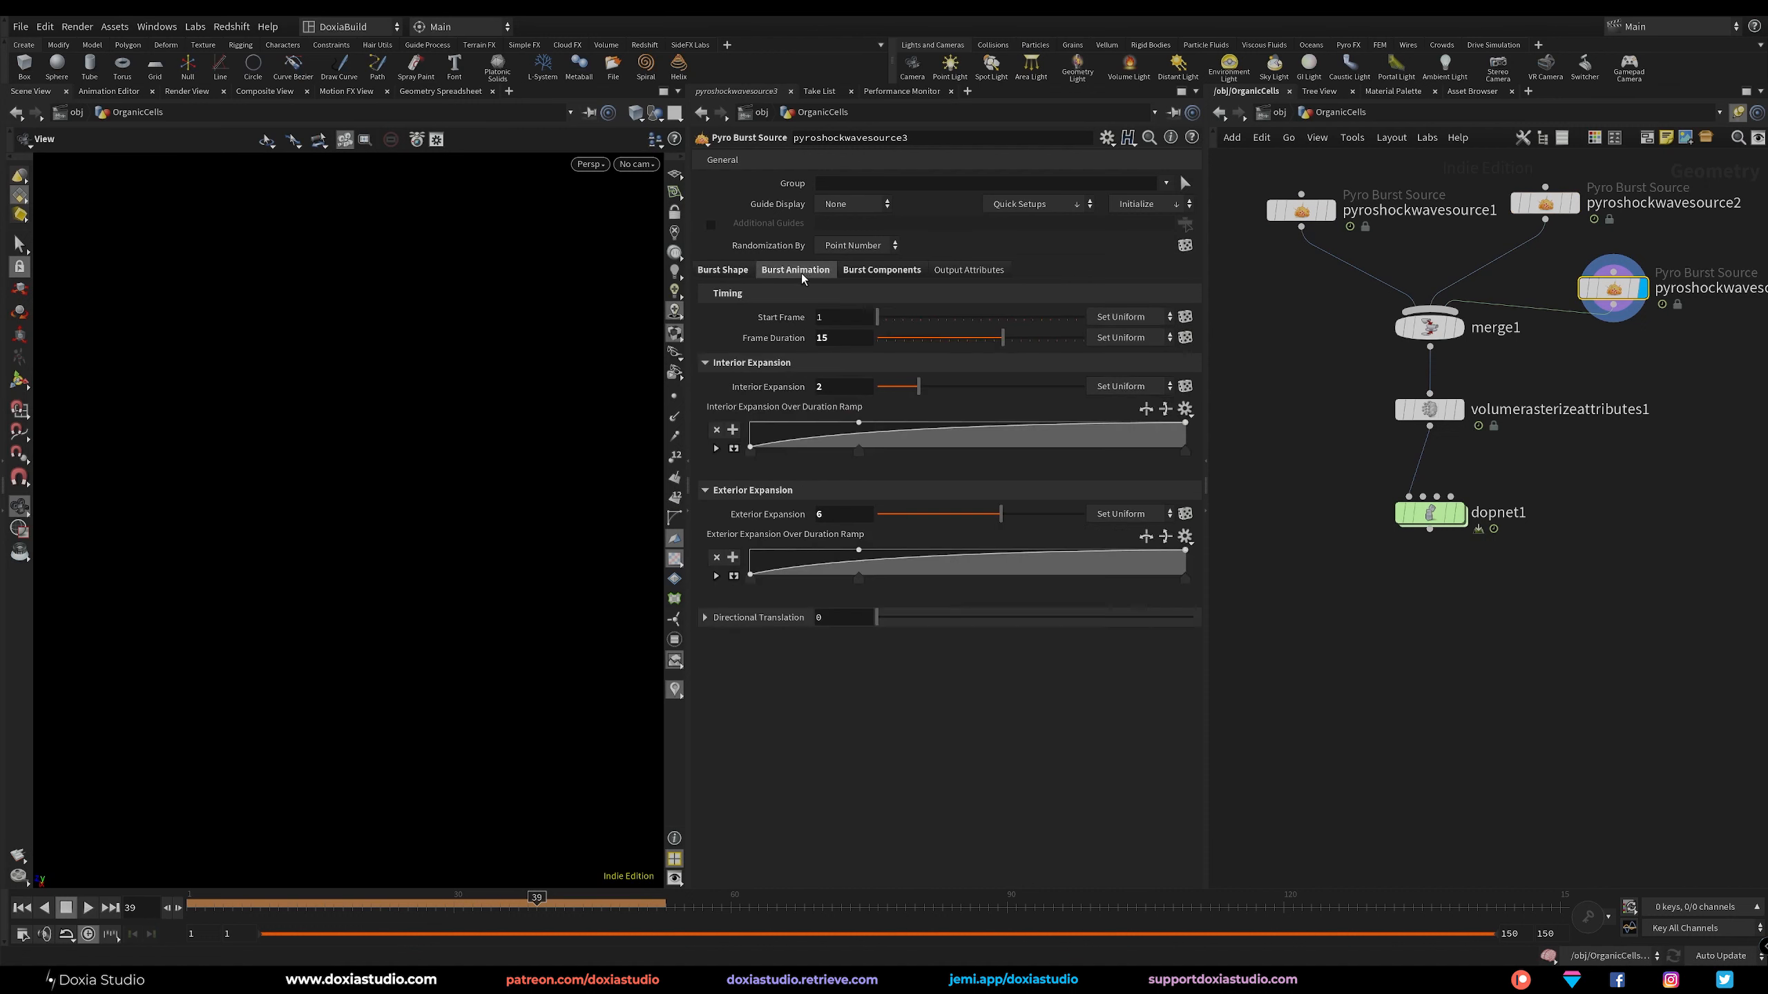
left_click(844, 322)
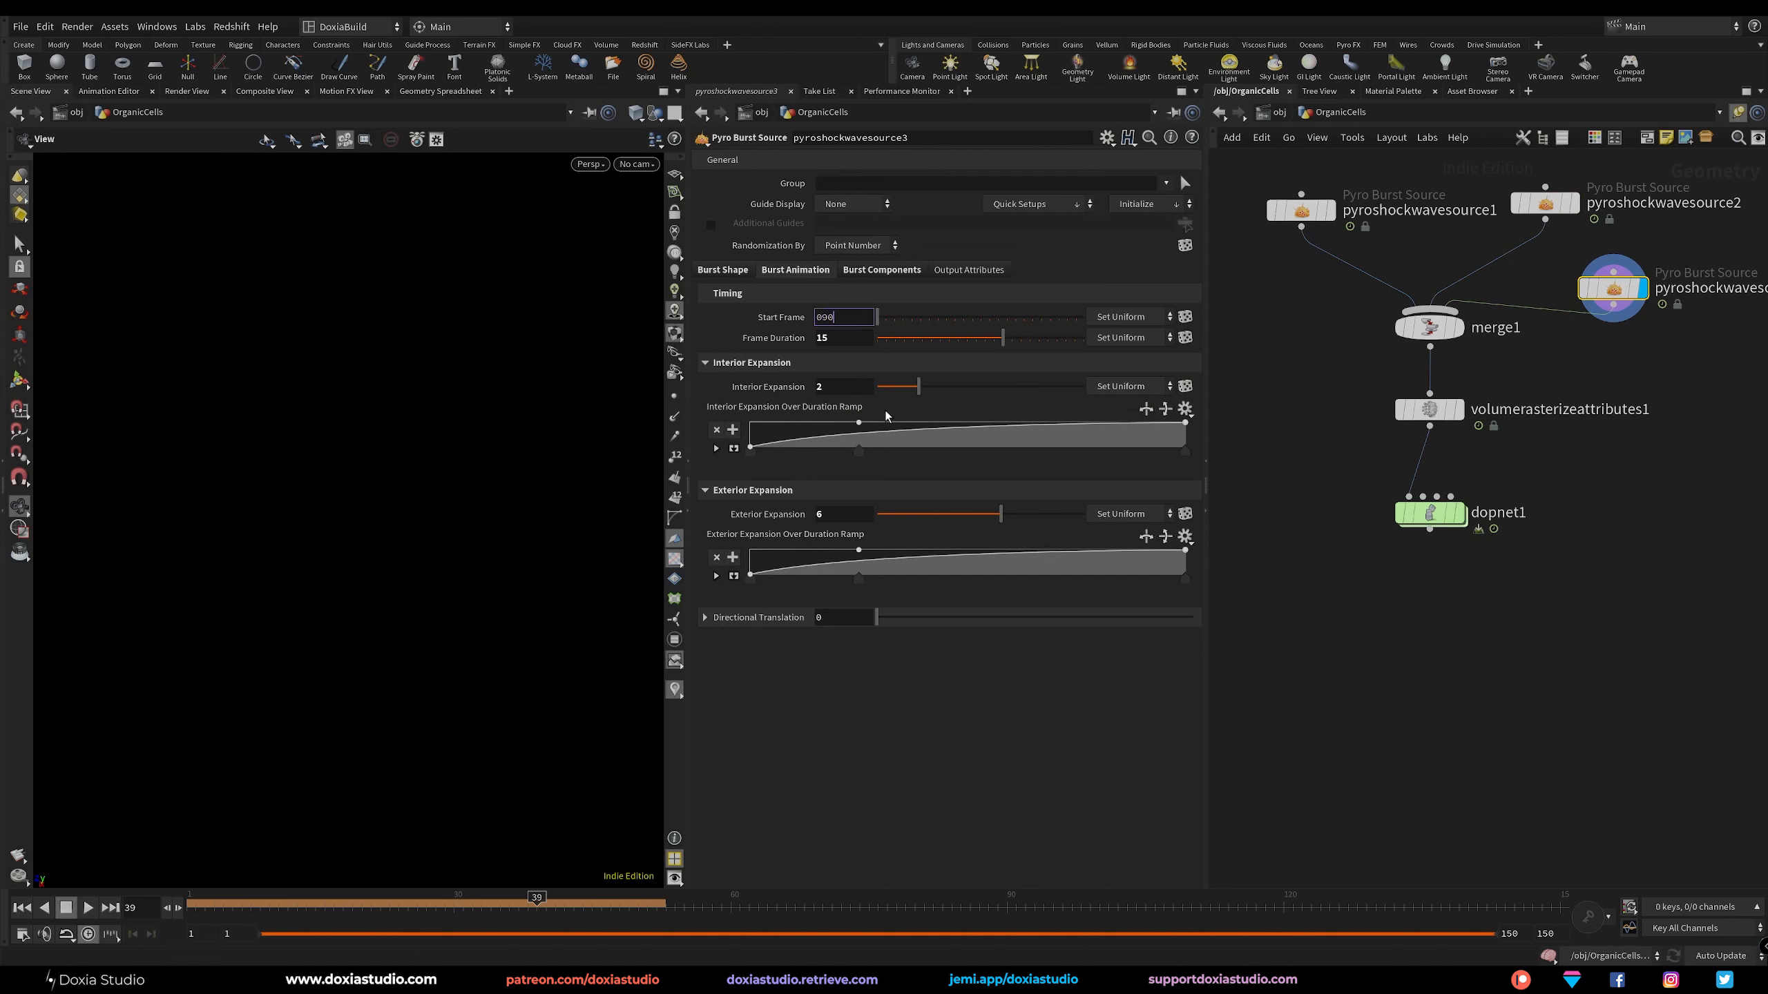
key("Return")
Display merge1 to play the merged bursts from the first frame, return to frame 1, and display dopnet1.
left_click(1390, 622)
left_click(23, 908)
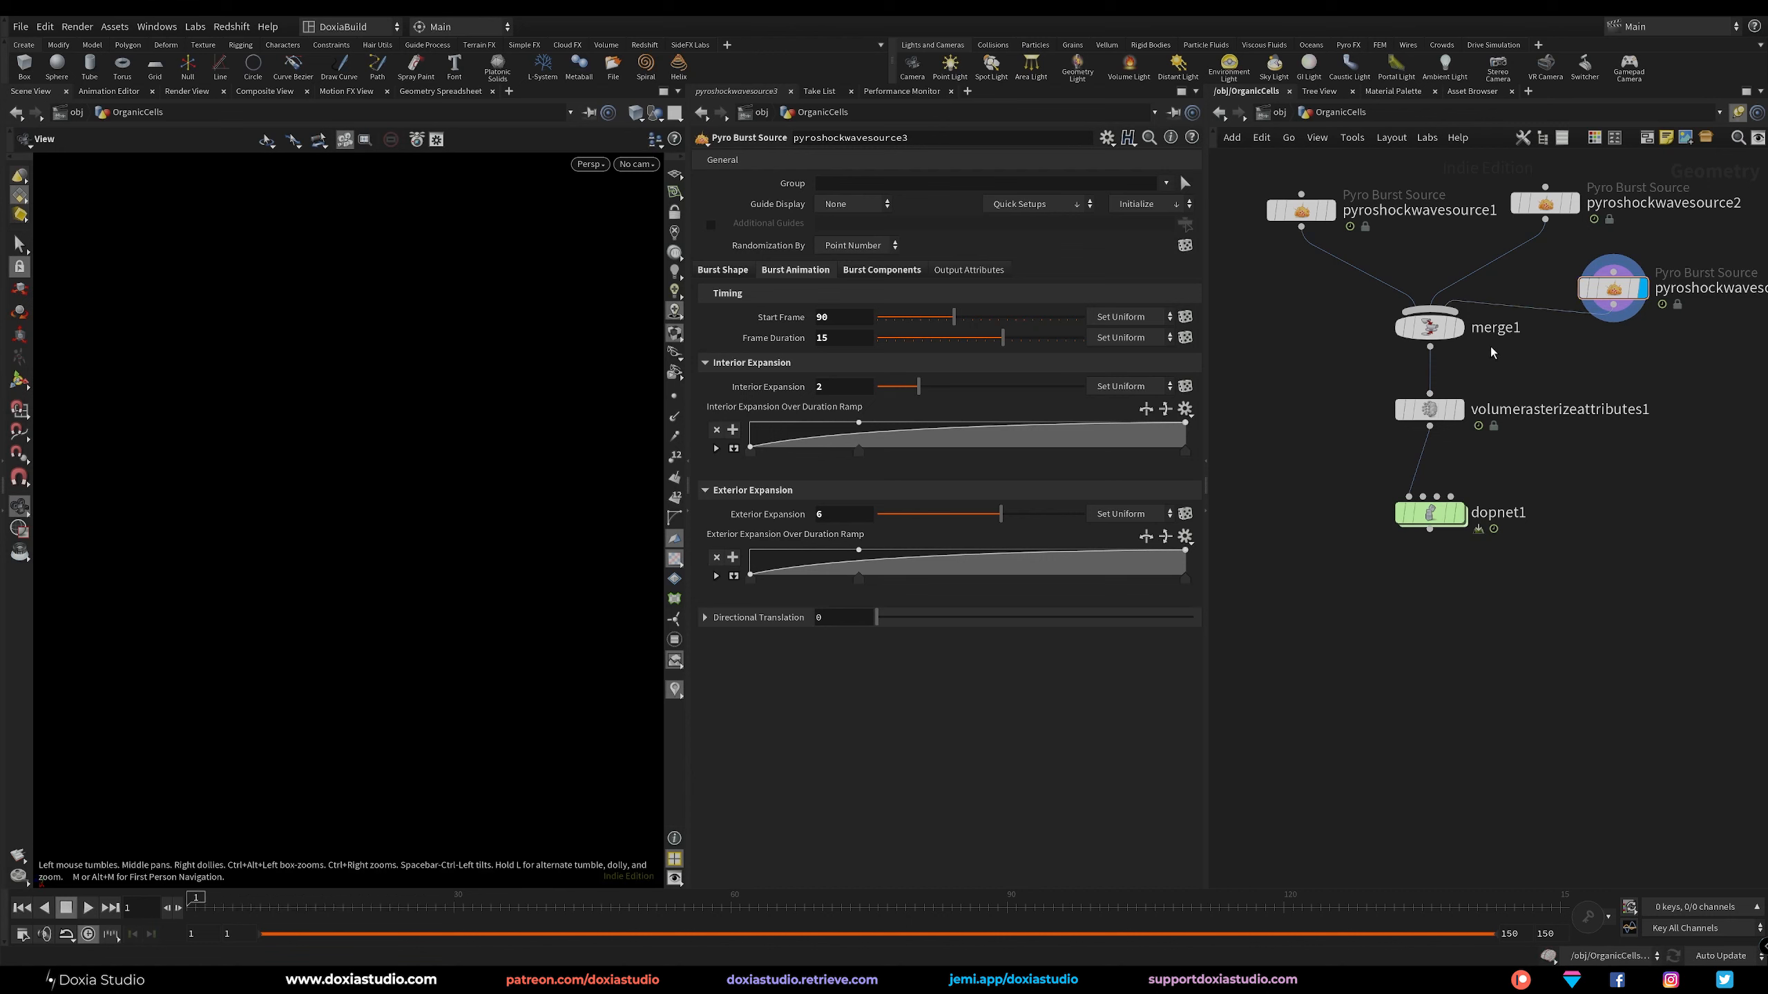
left_click(1456, 328)
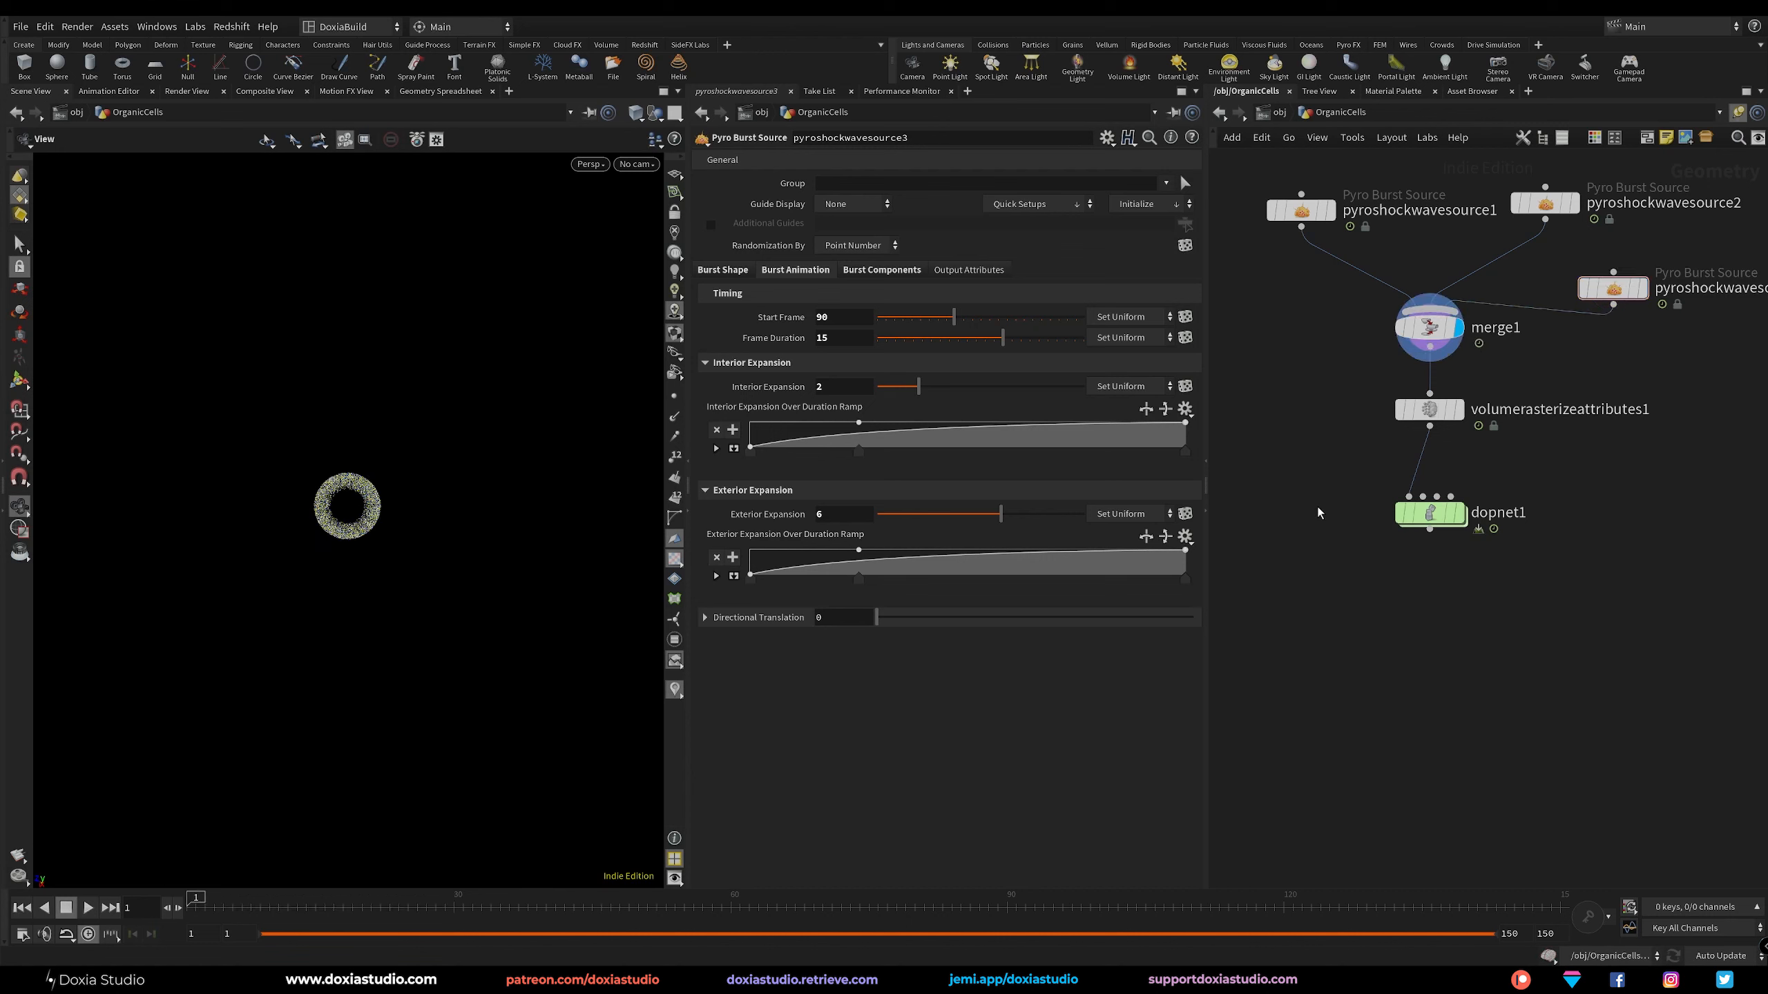
left_click(98, 912)
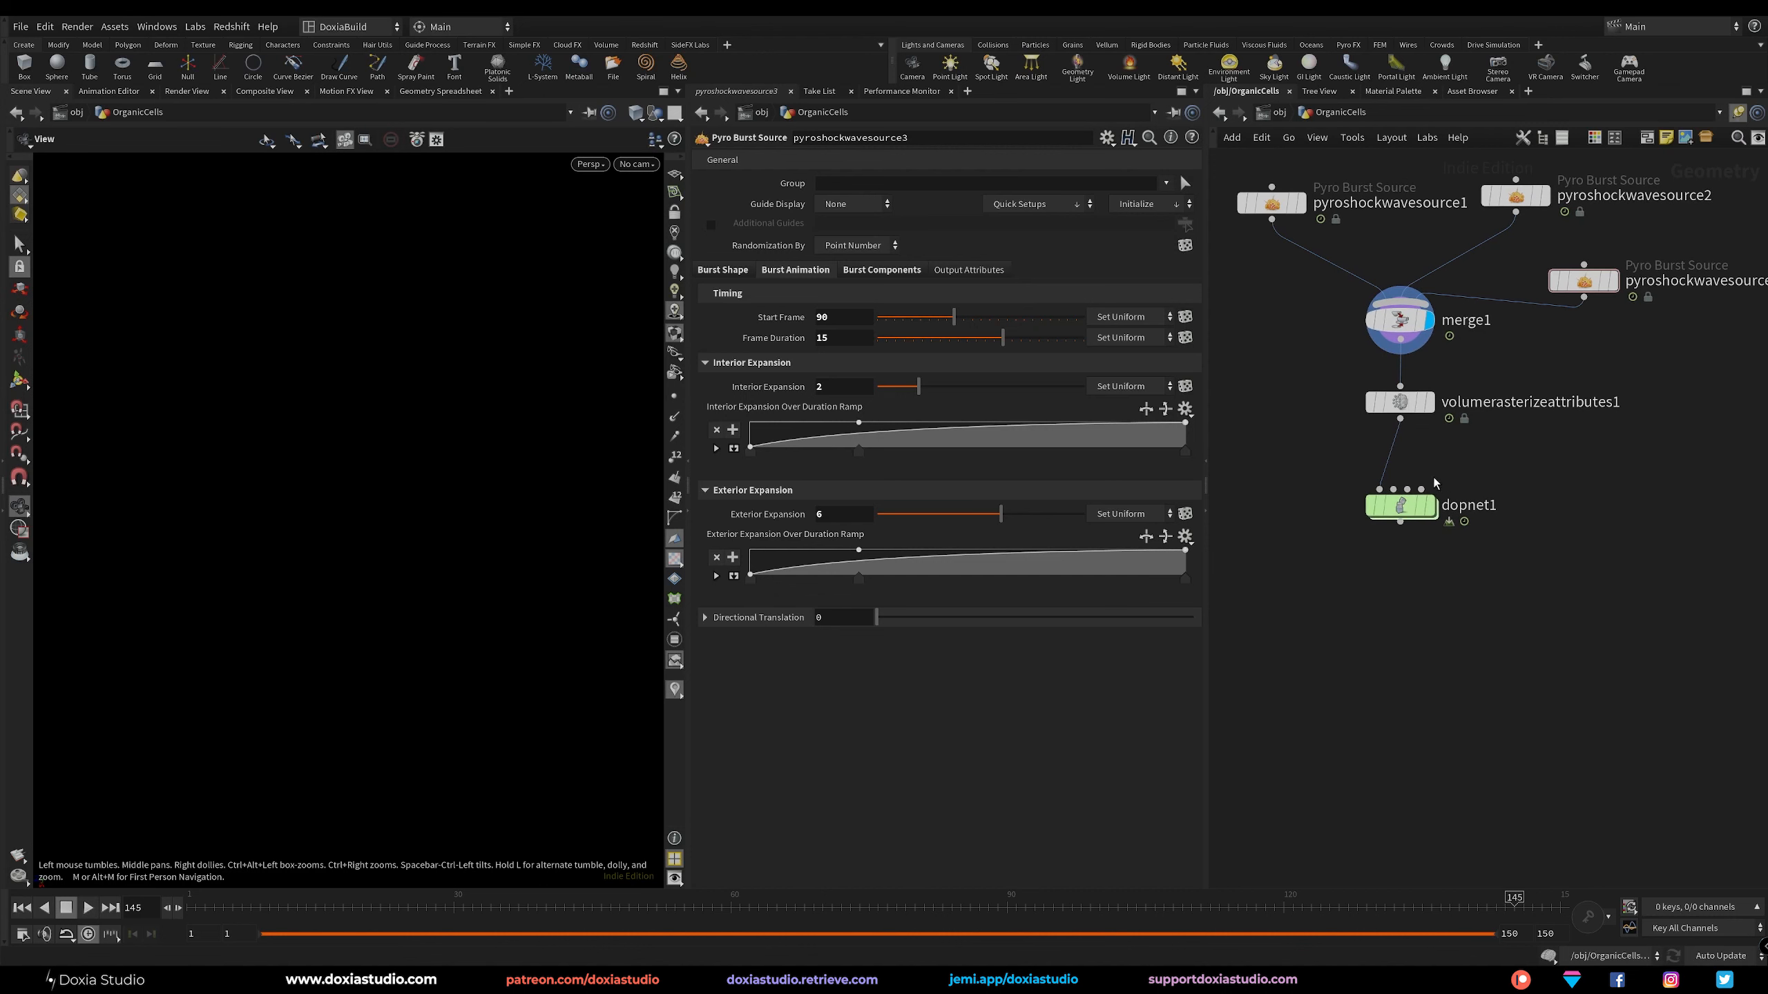
left_click(26, 910)
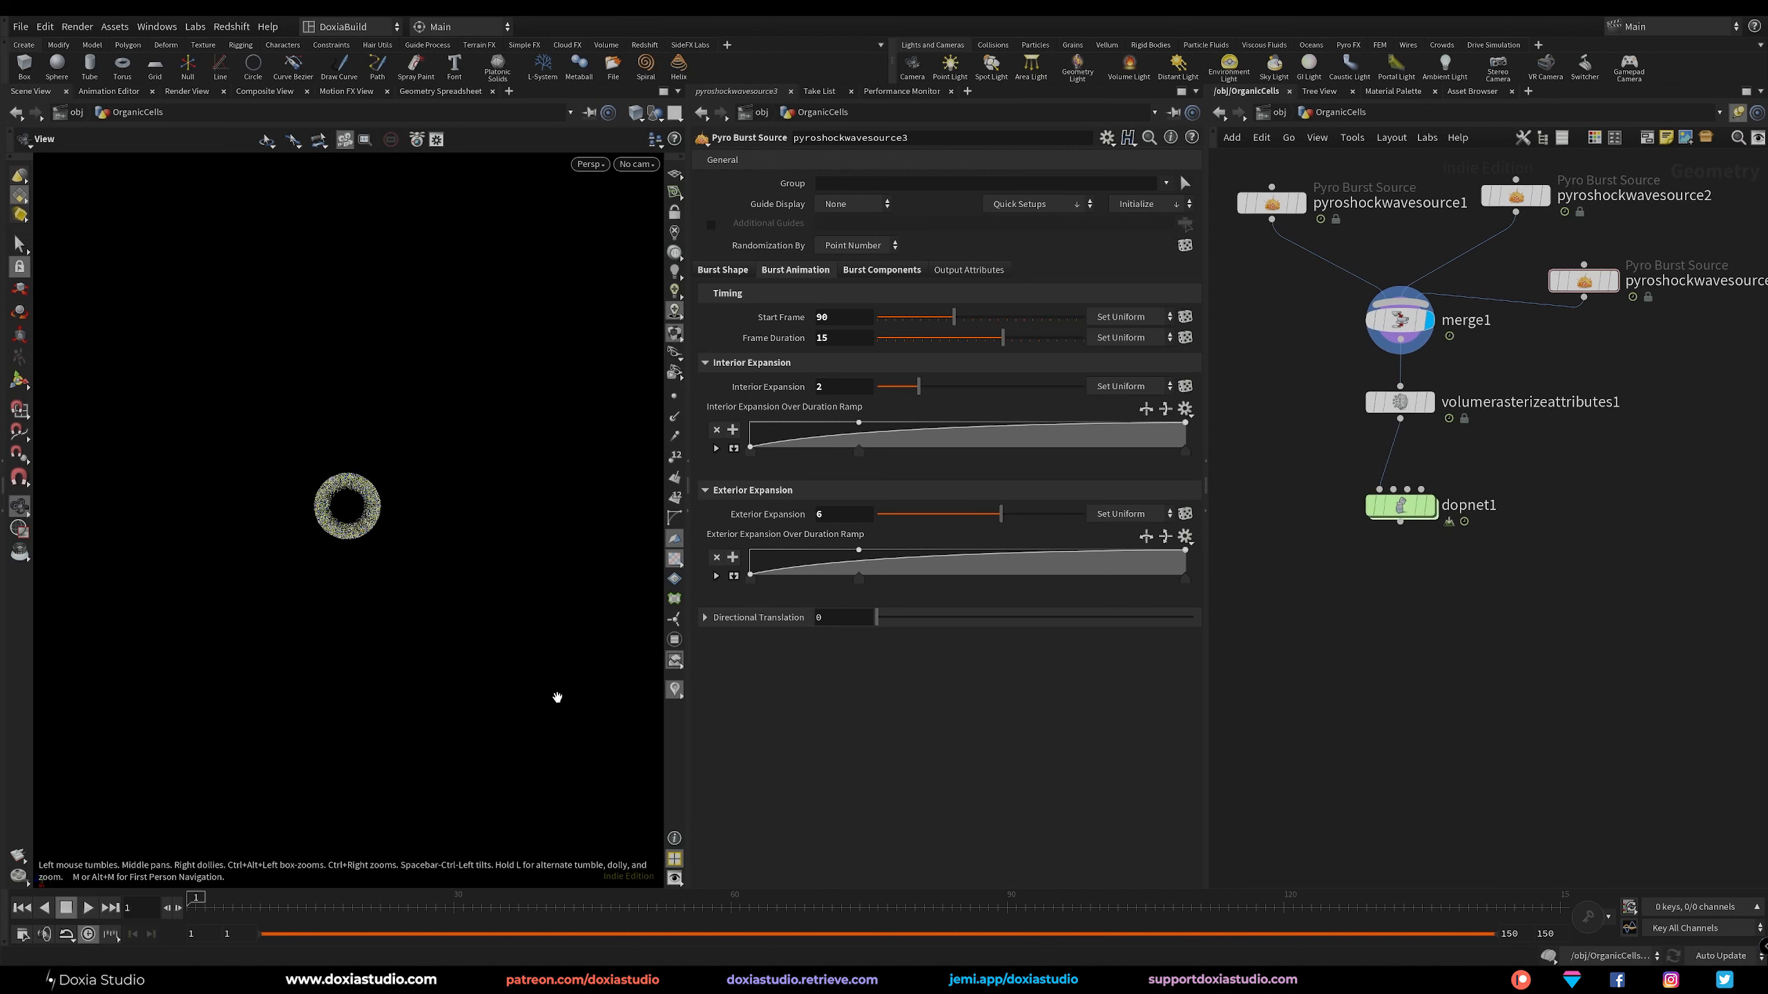
left_click(1430, 507)
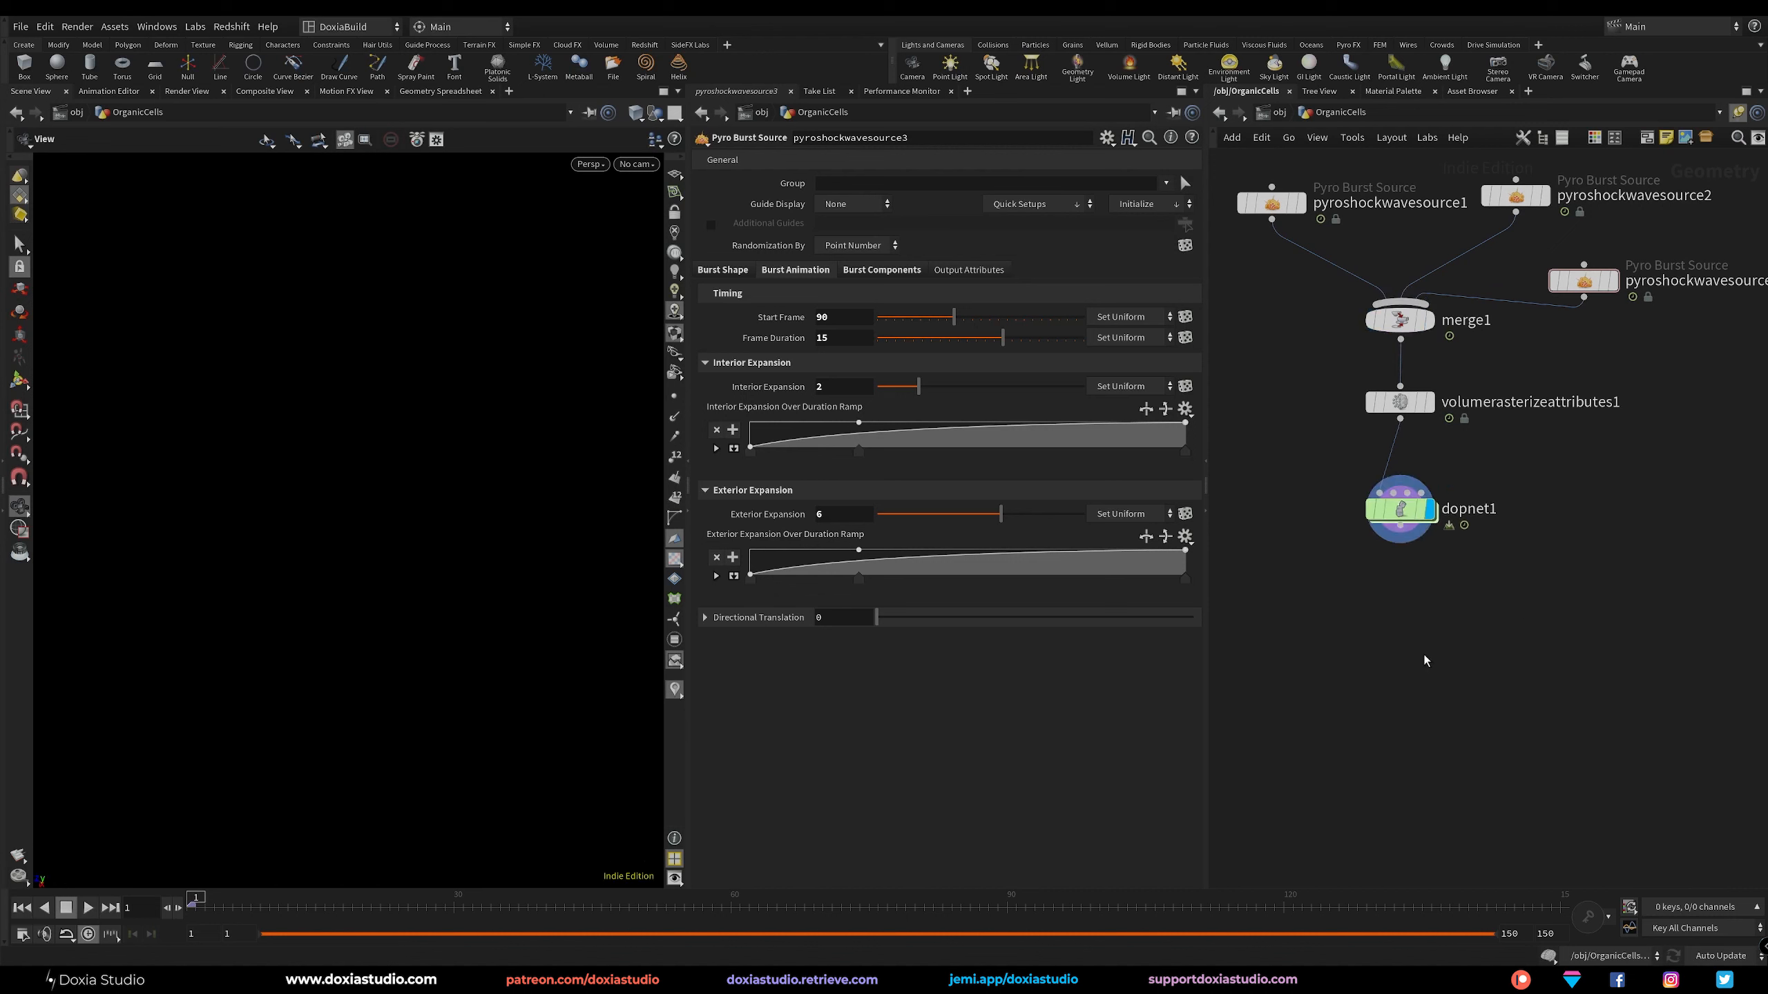
Enter the dopnet1 network and switch the viewport to the Top view.
double_click(1397, 512)
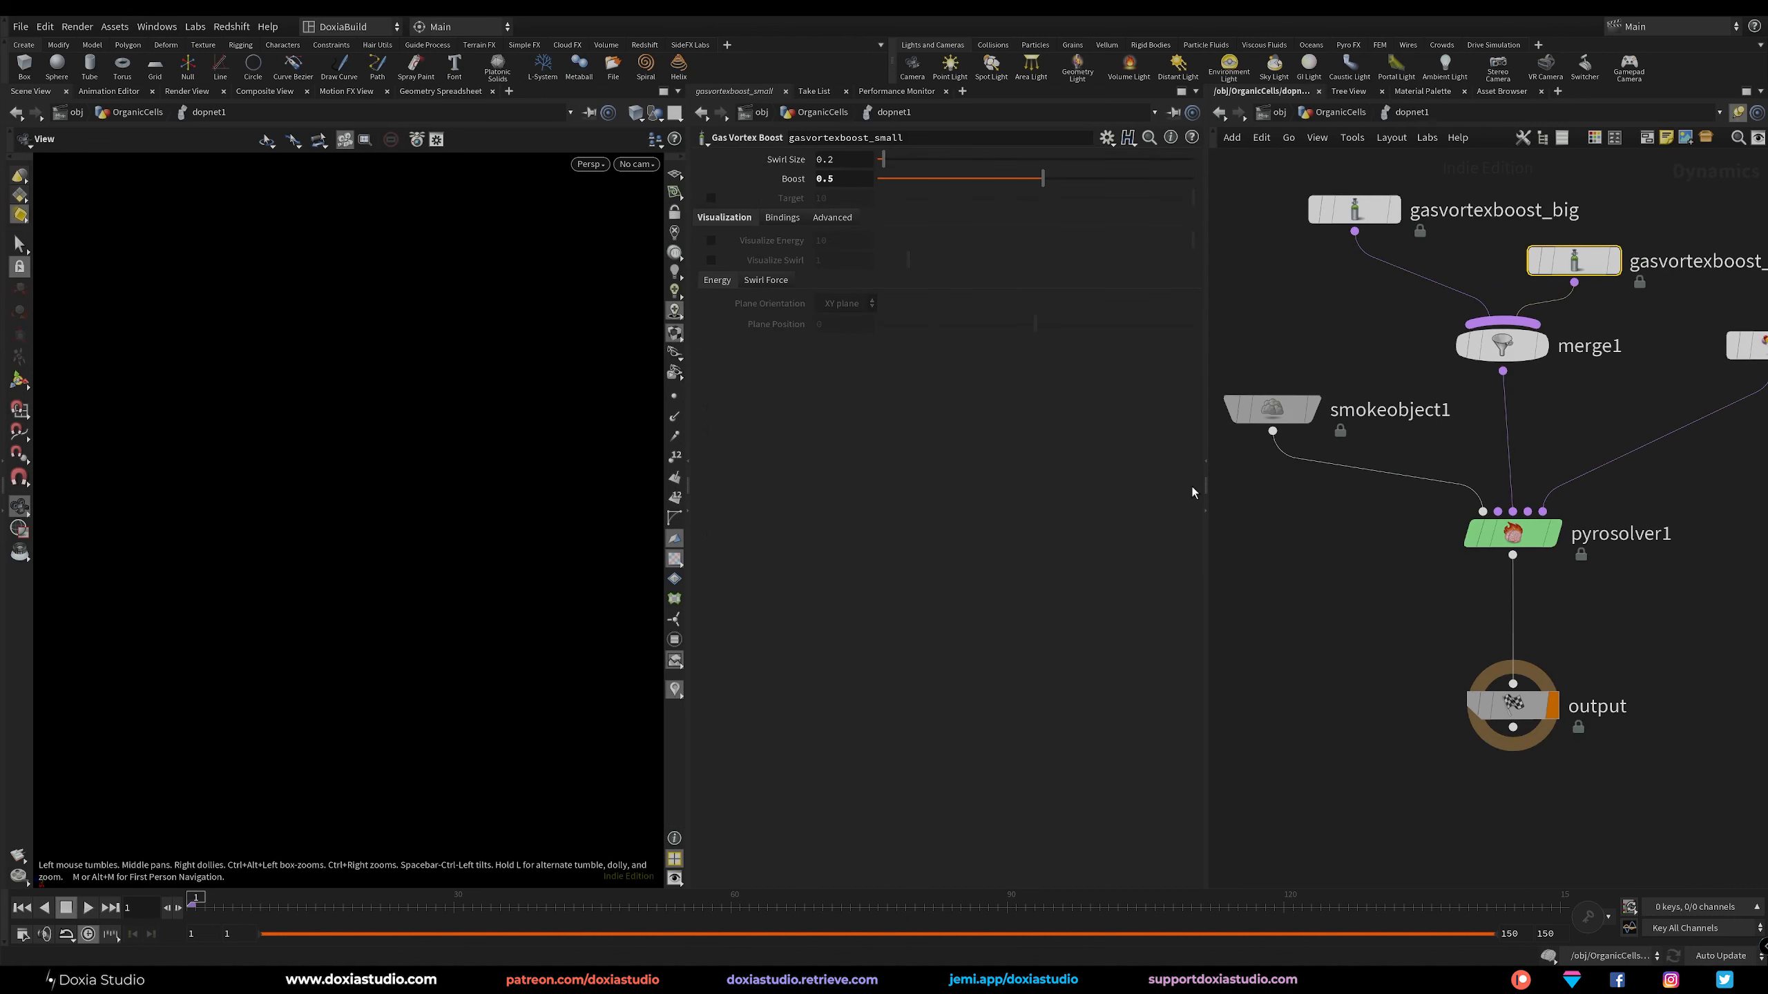
left_click(591, 164)
mouse_move(598, 198)
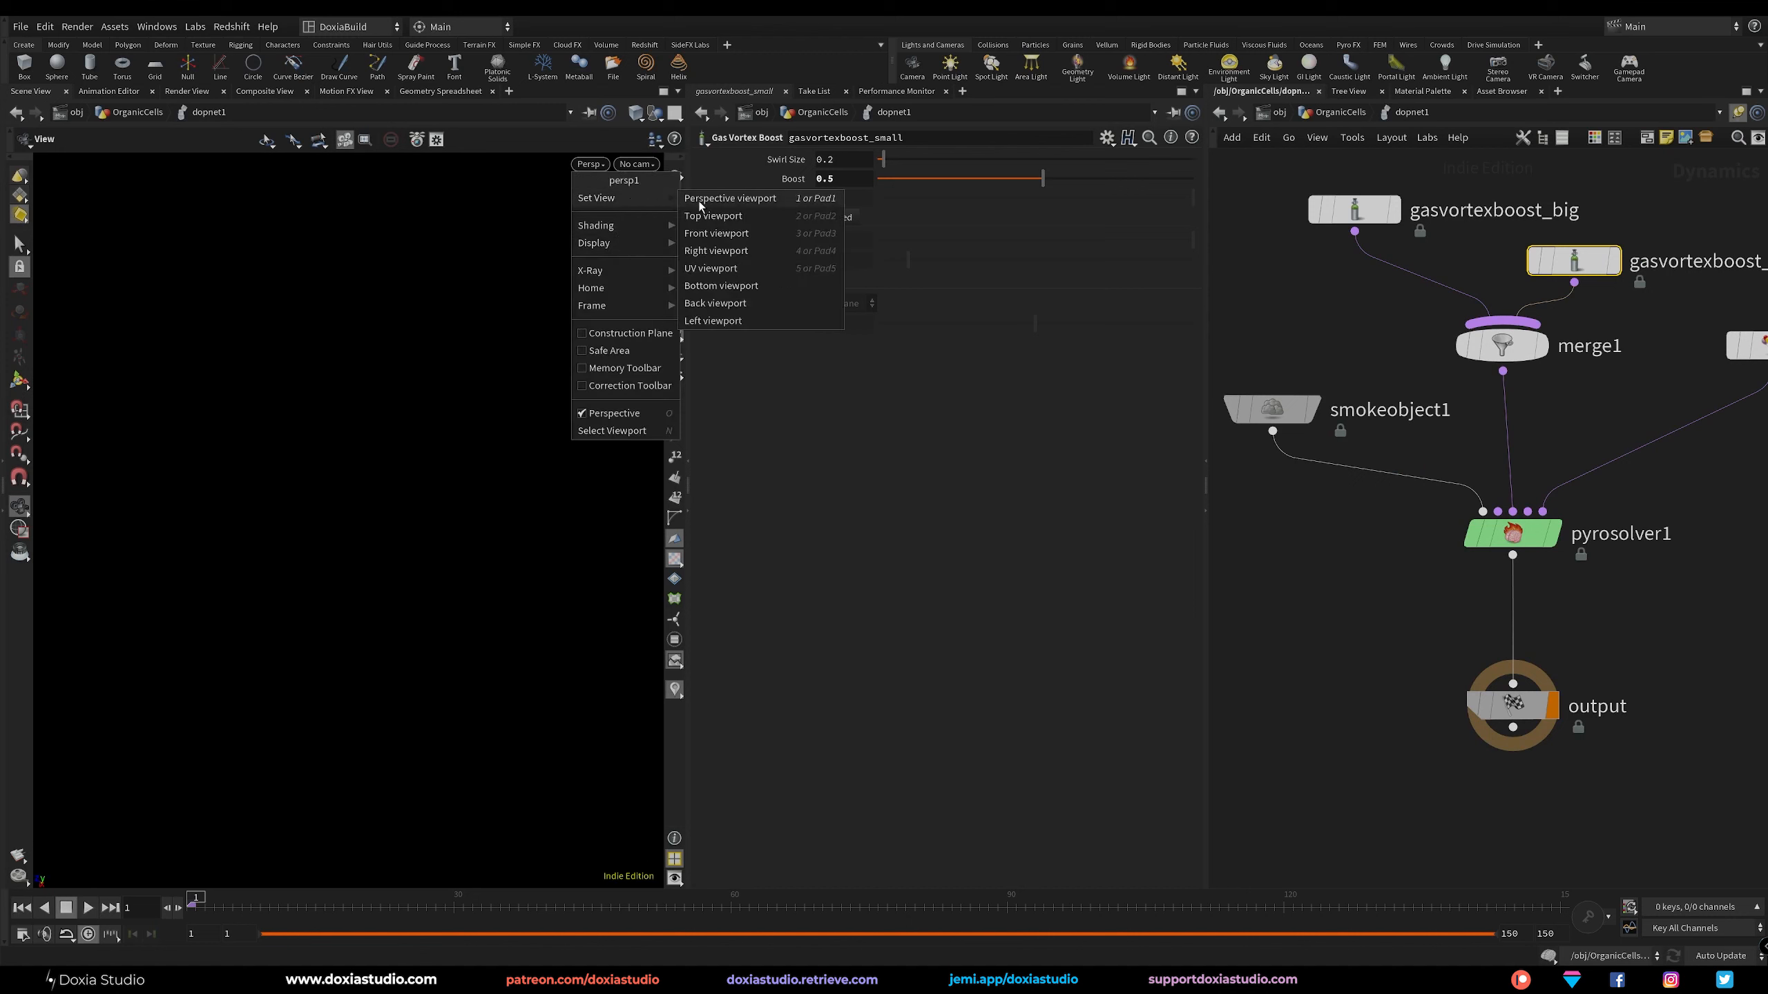
left_click(737, 217)
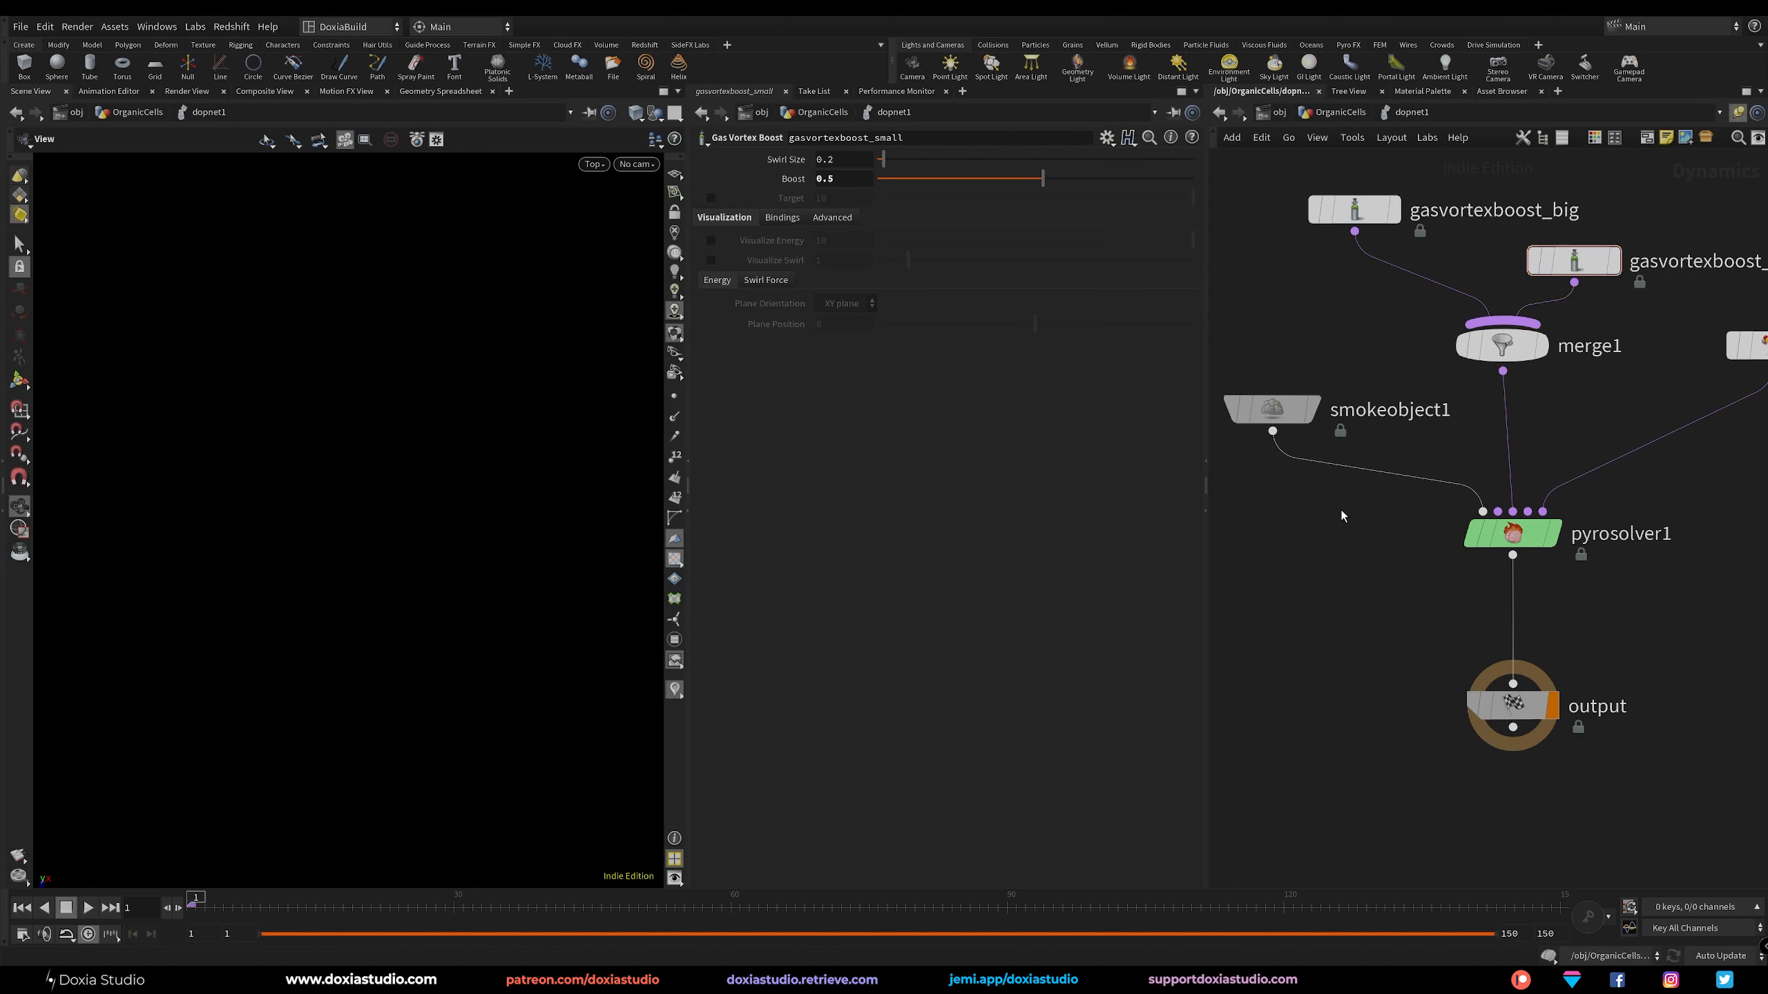
Enable Visualize Energy on both gasvortexboost_big and gasvortexboost_small, and advance the simulation to frame 9.
left_click_drag(1676, 182, 1325, 275)
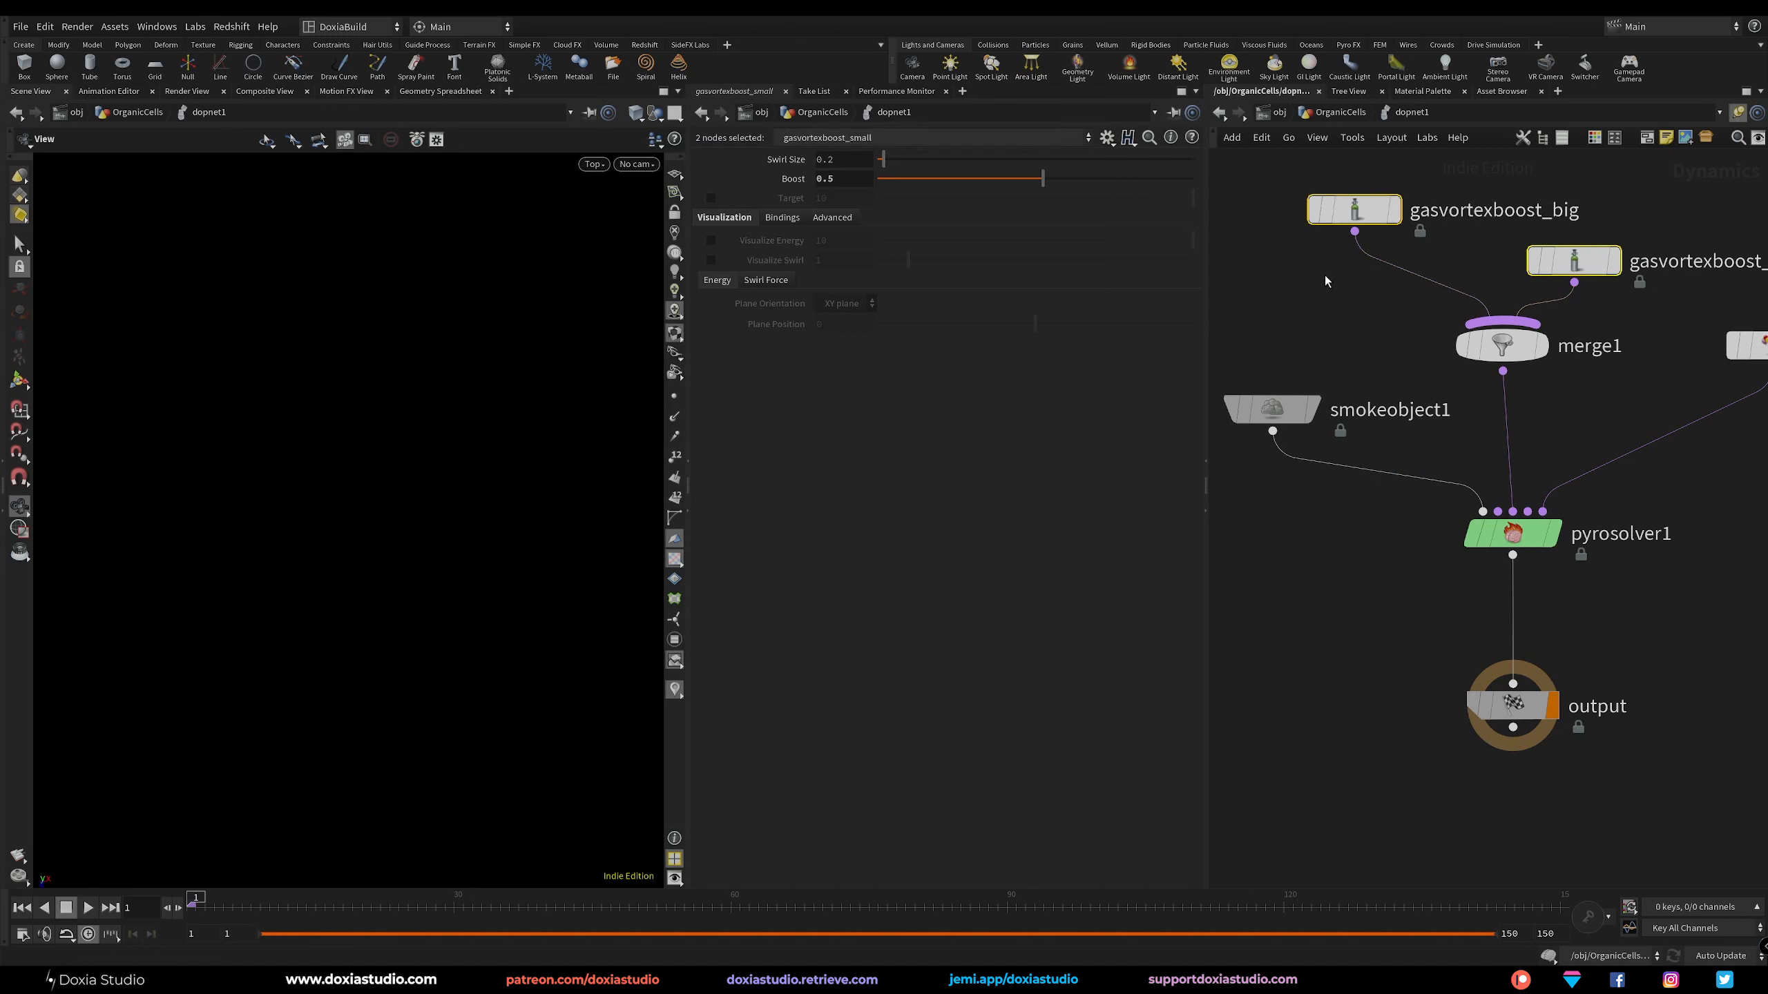
left_click(710, 240)
left_click(1280, 377)
left_click(261, 904)
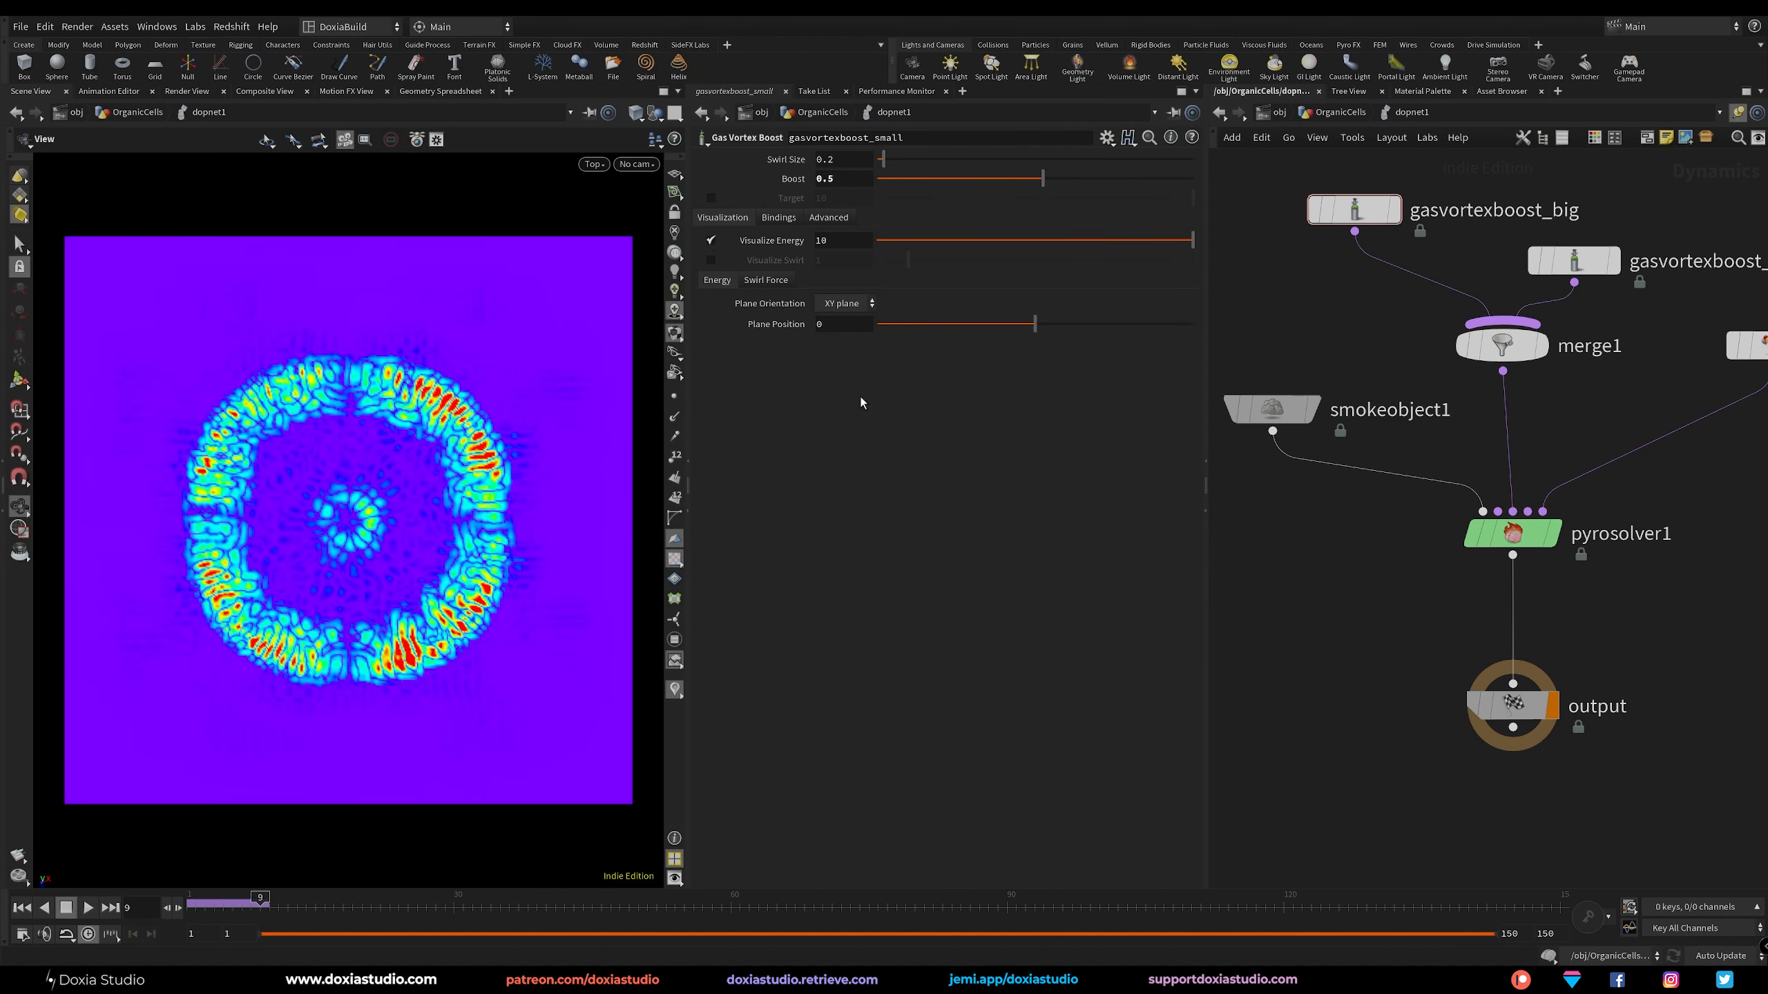
Inspect the energy pattern up close and set the Division Size of smokeobject1 to 0.02.
left_click(1276, 409)
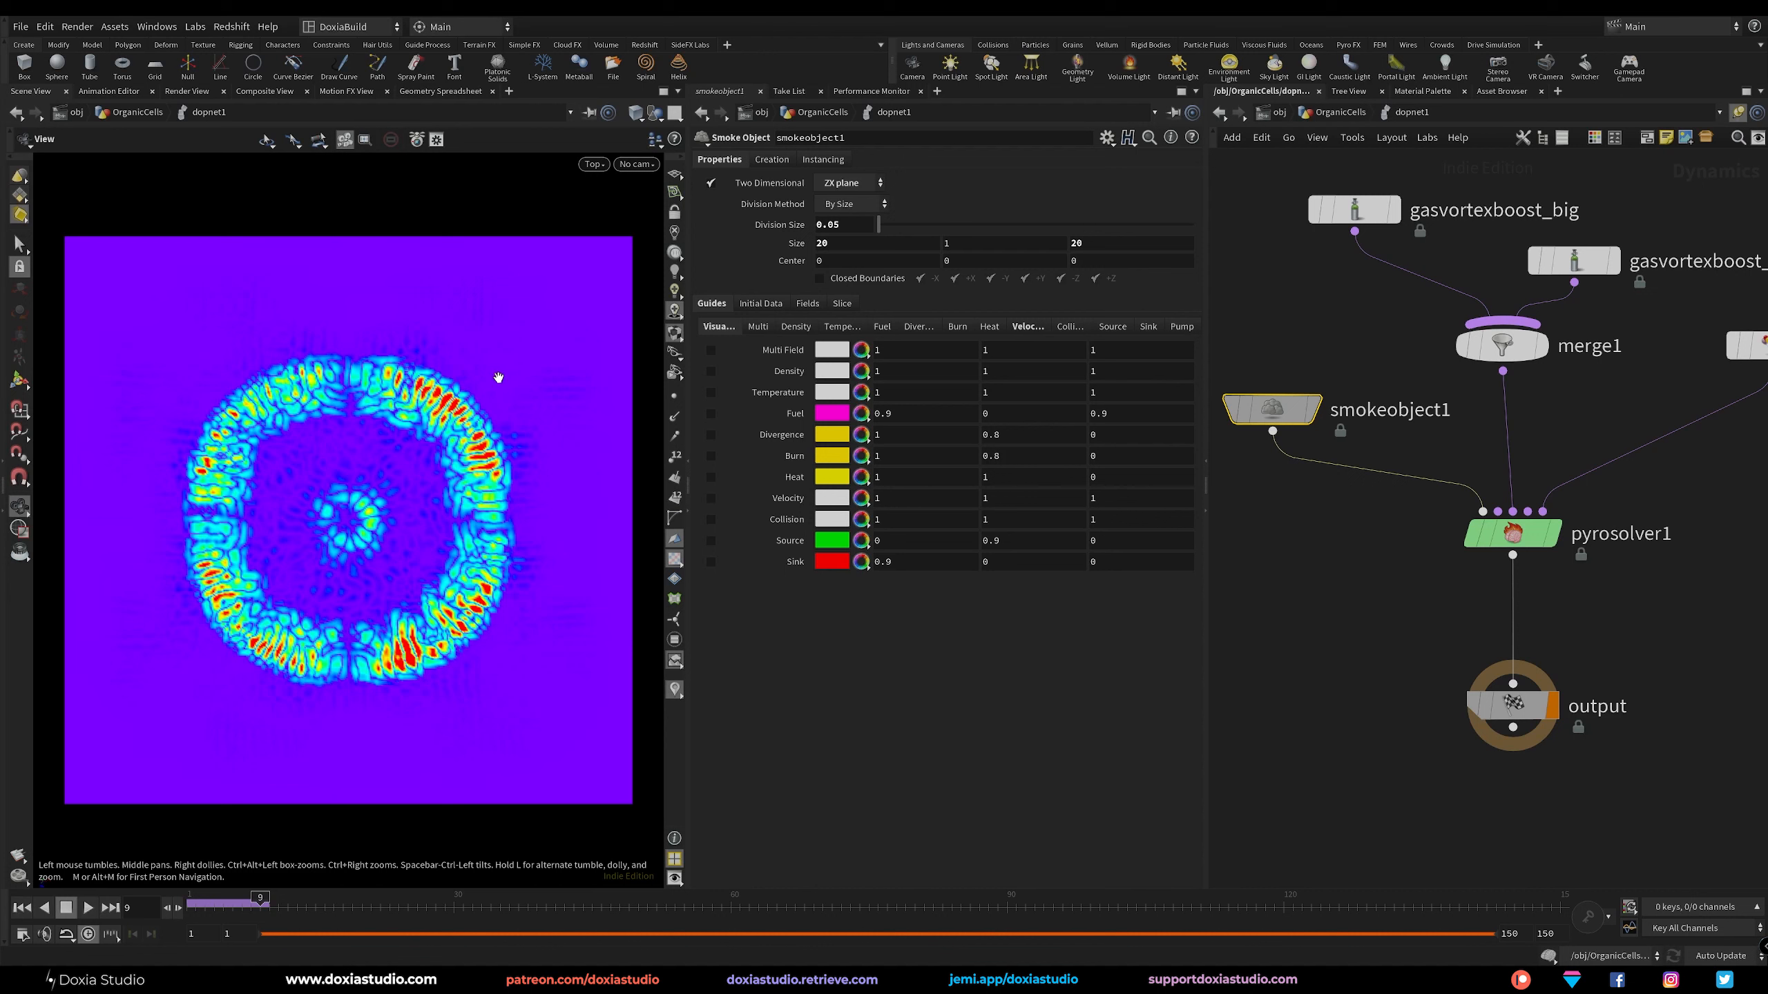
right_click_drag(432, 504, 574, 293)
scroll(520, 237, "down", 5)
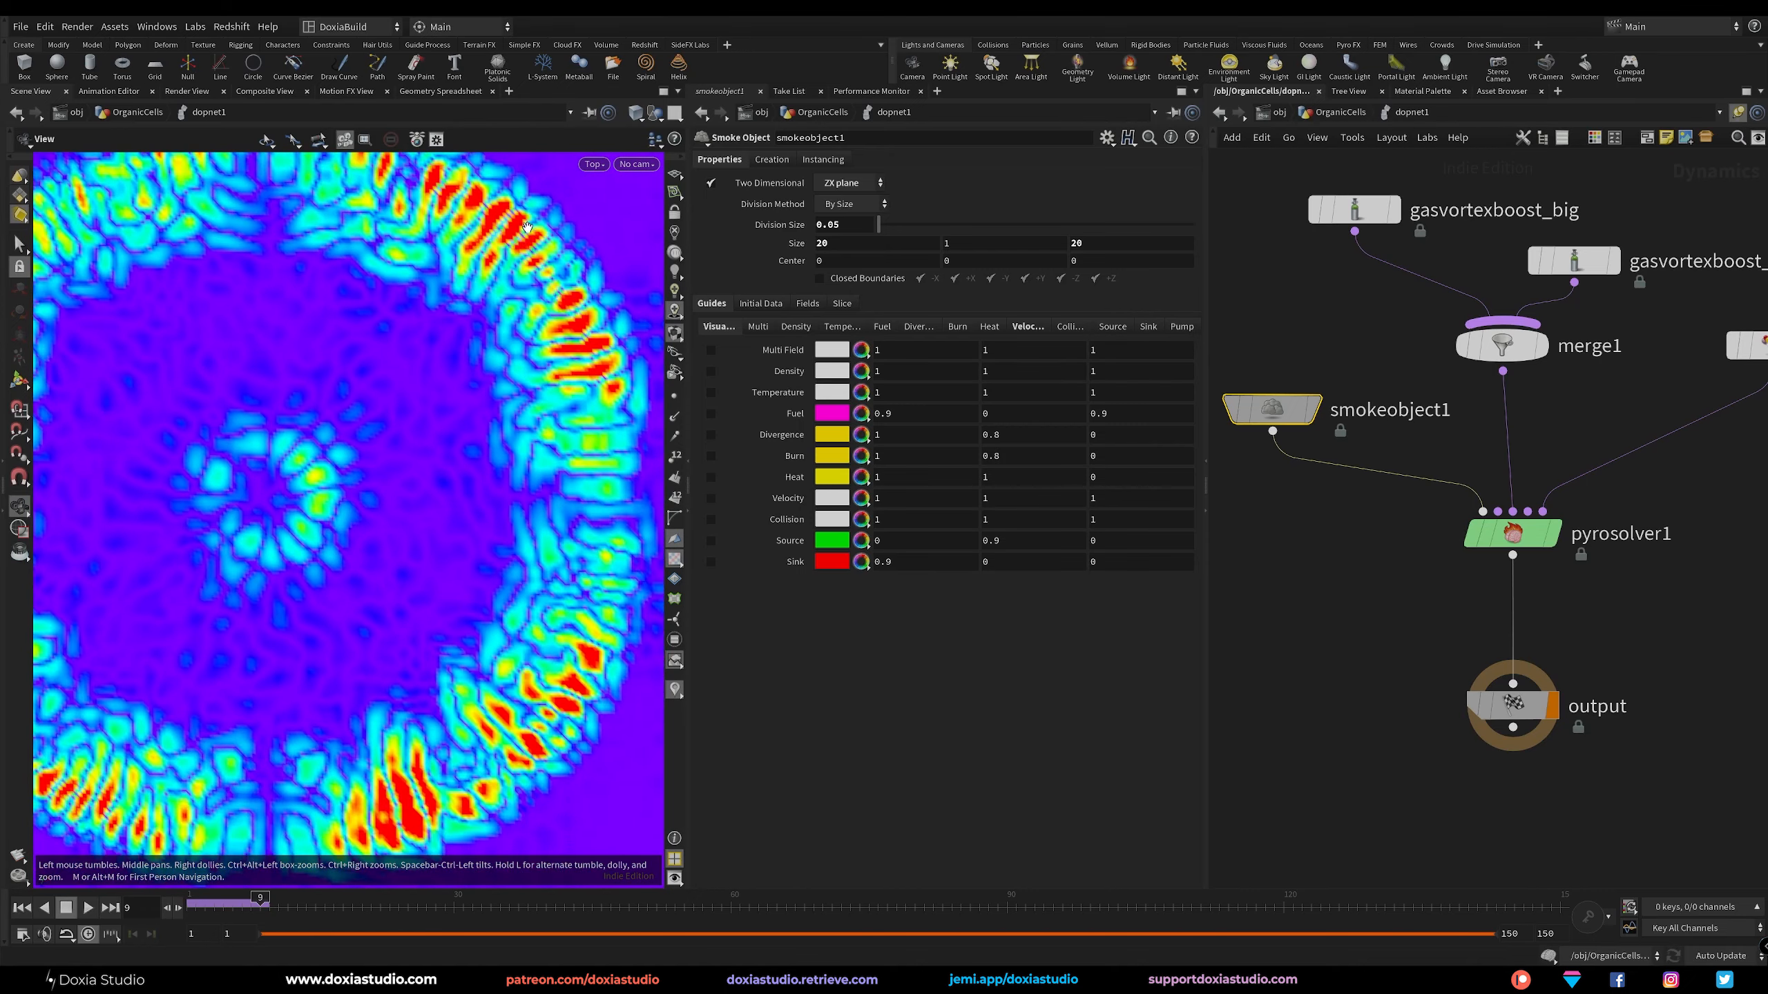
scroll(487, 300, "up", 4)
scroll(411, 395, "down", 5)
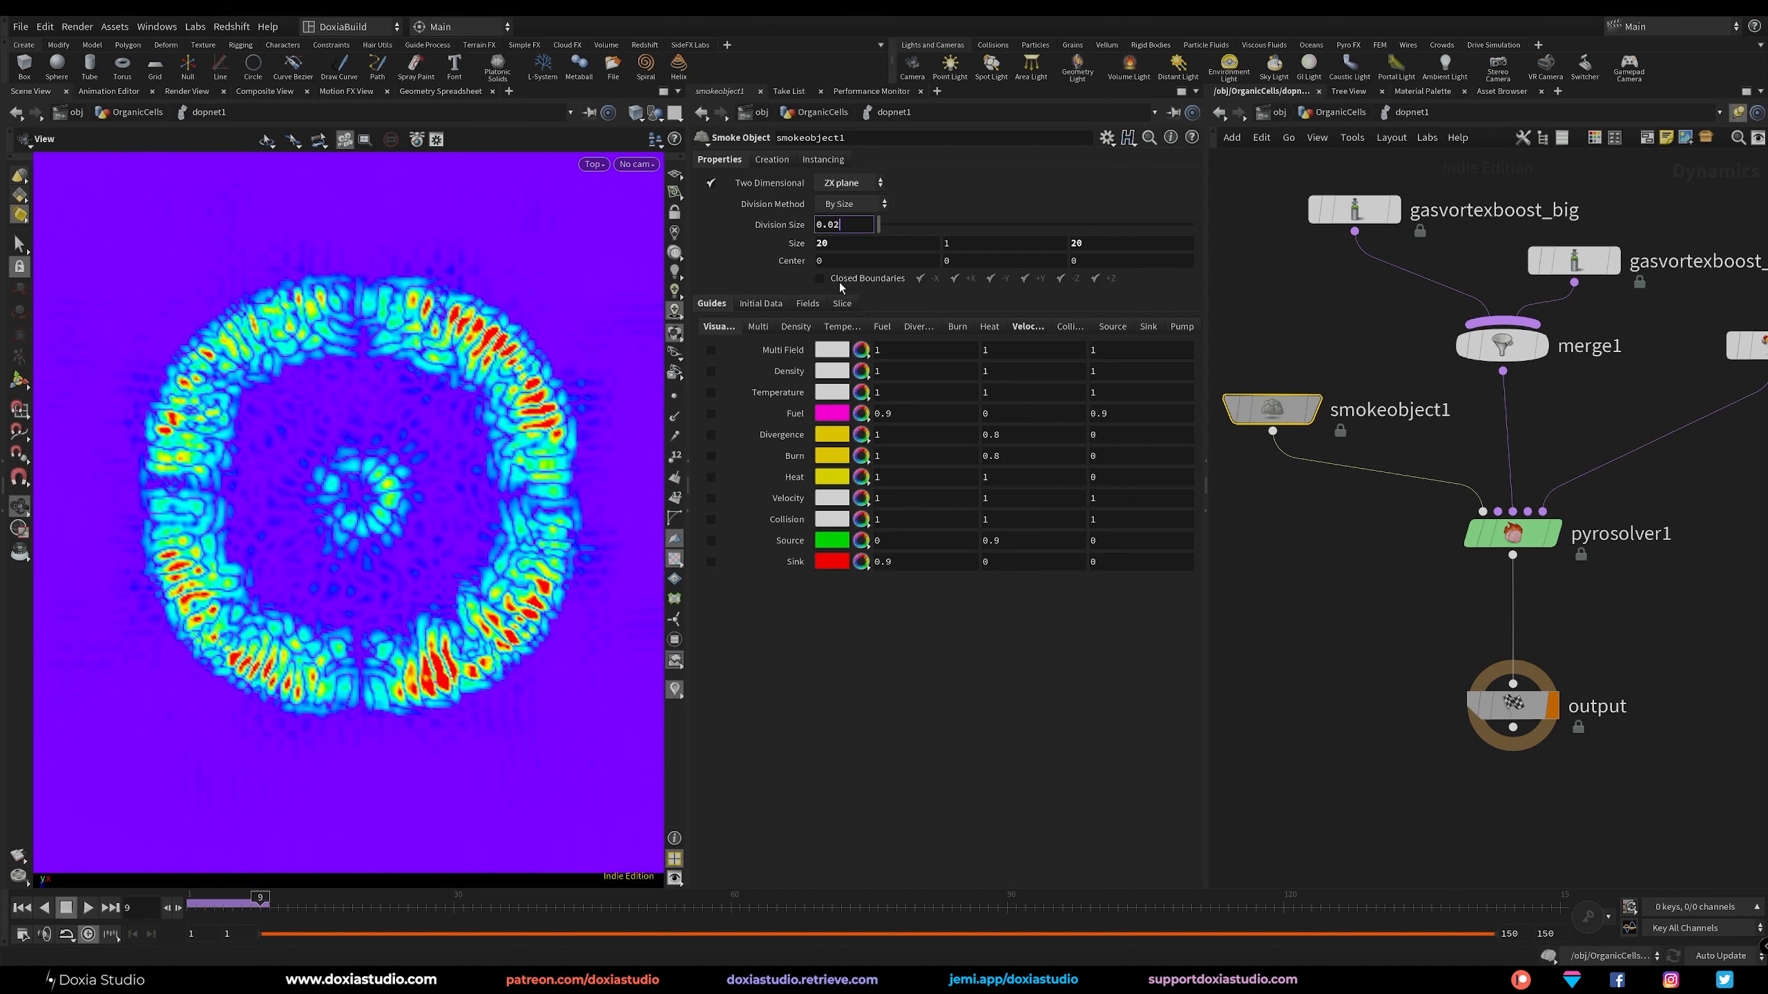
key("Return")
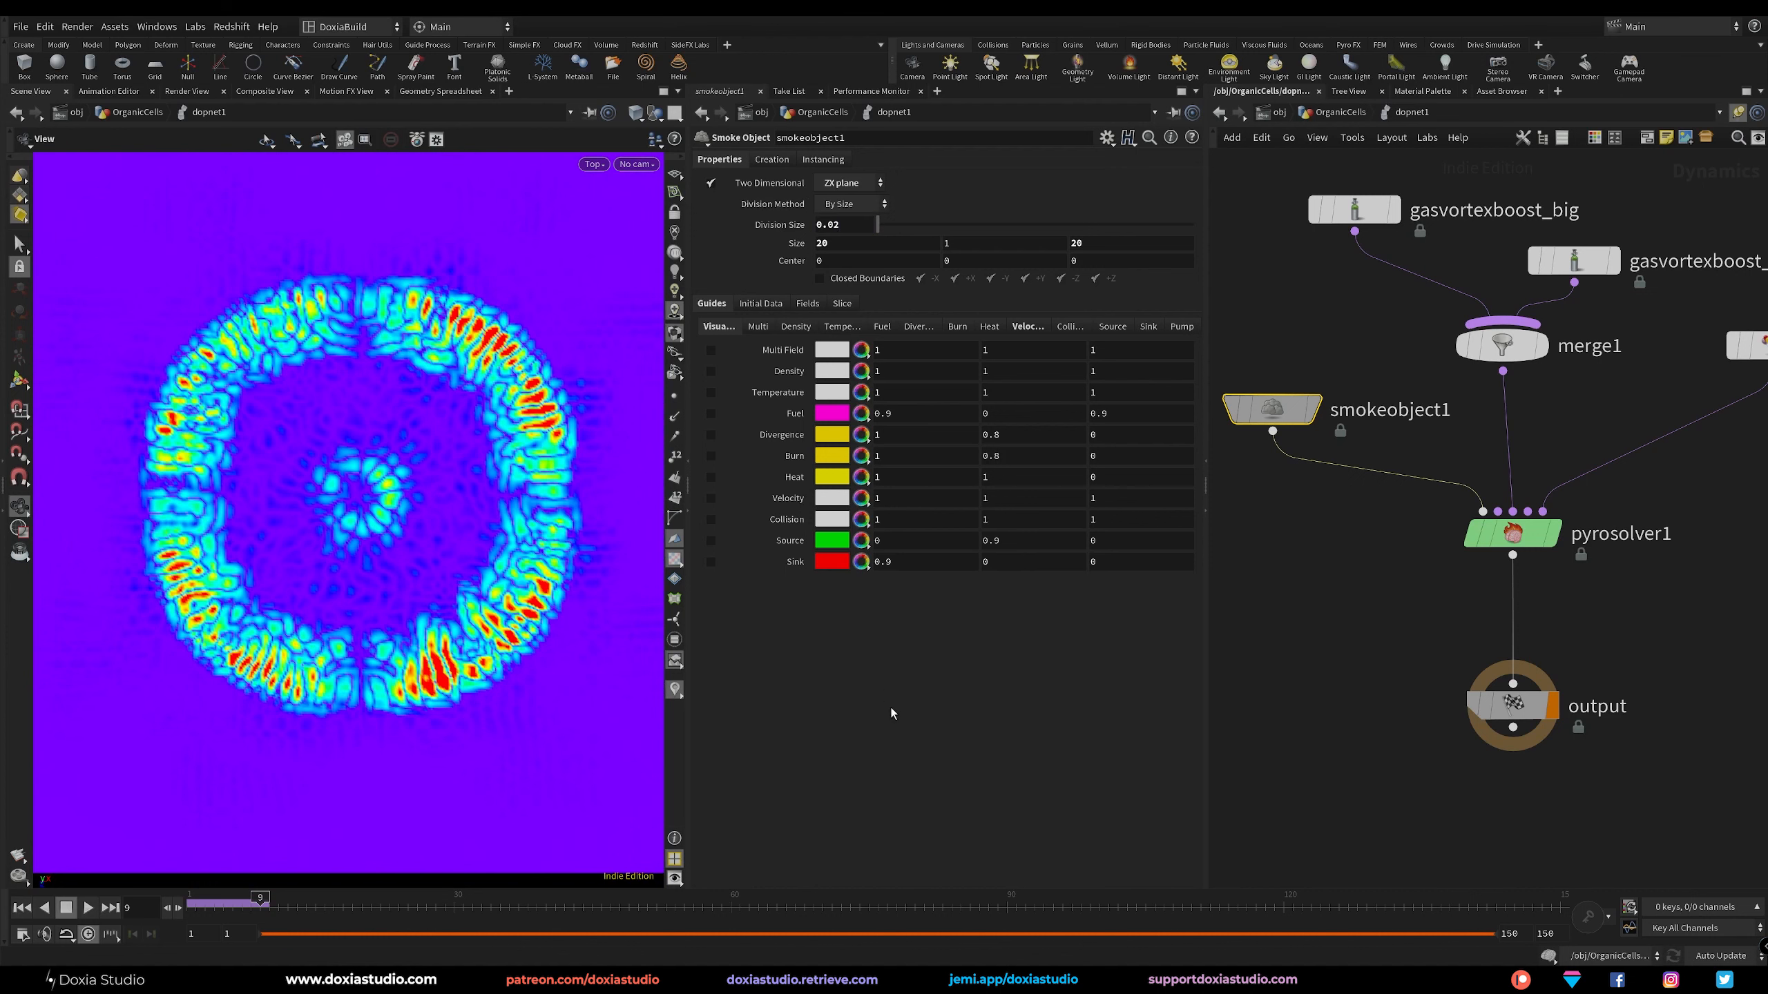
Re-simulate from the first frame and enlarge the viewport pane so the whole energy plane fits in it.
left_click(19, 911)
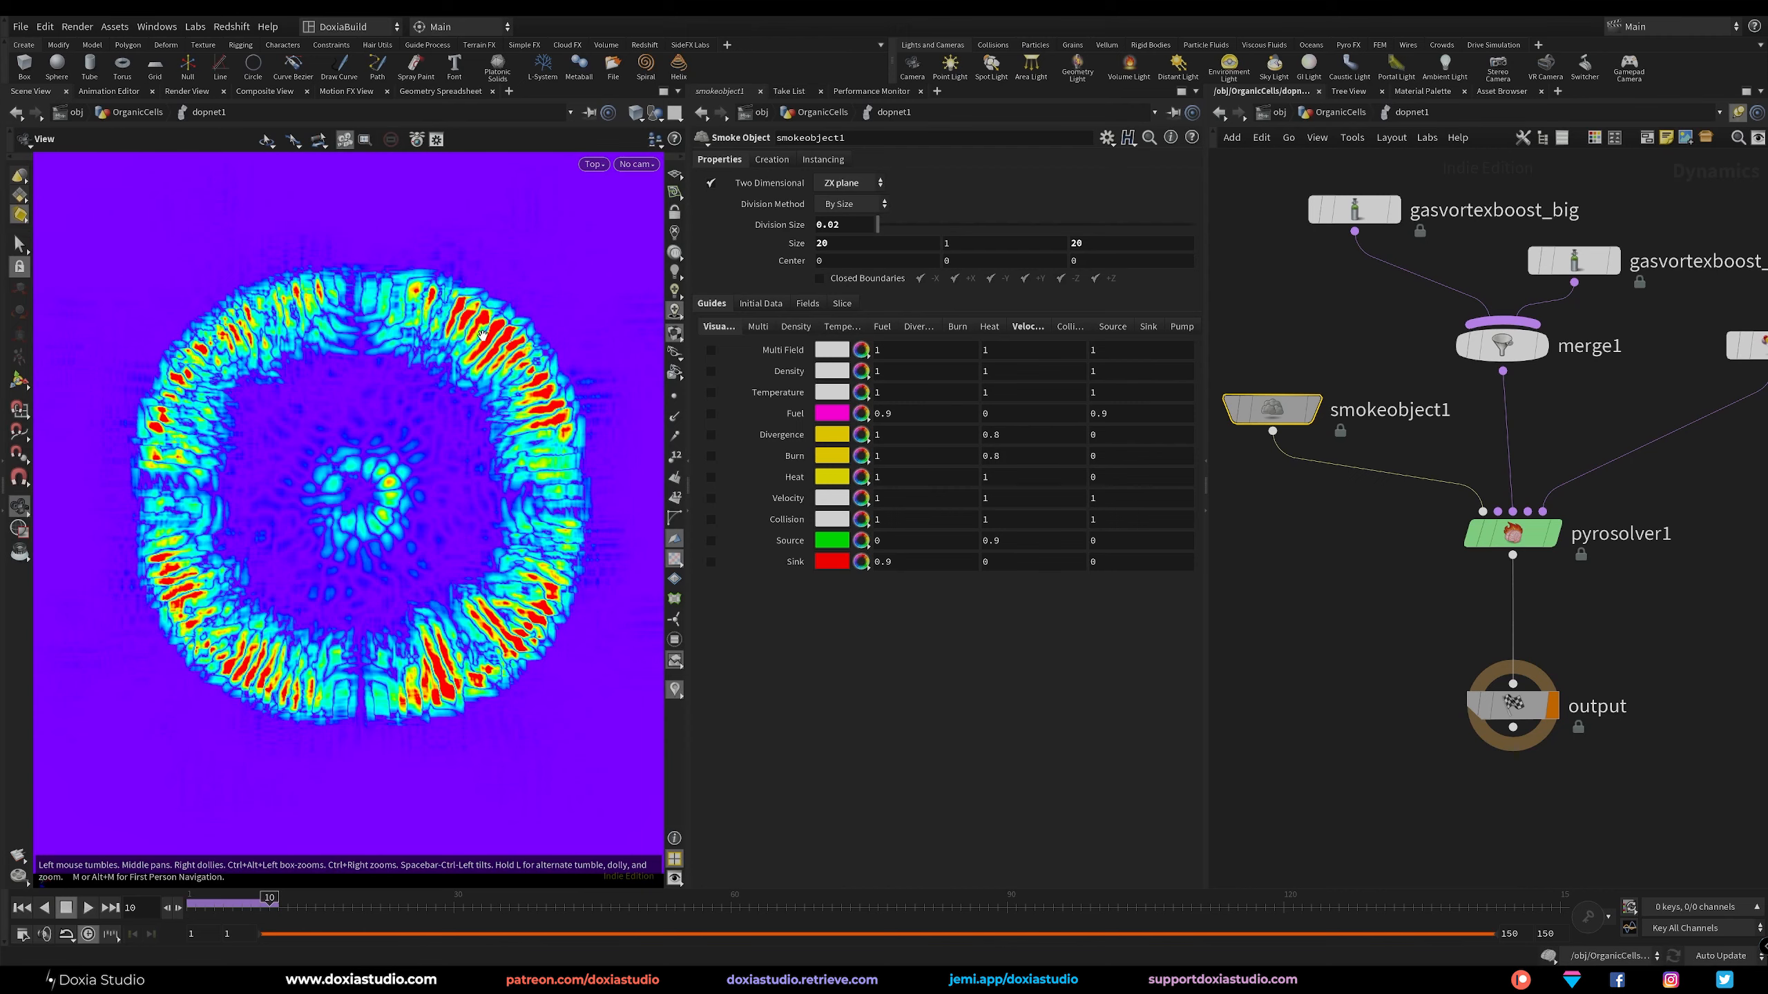
scroll(488, 314, "up", 2)
scroll(448, 397, "down", 5)
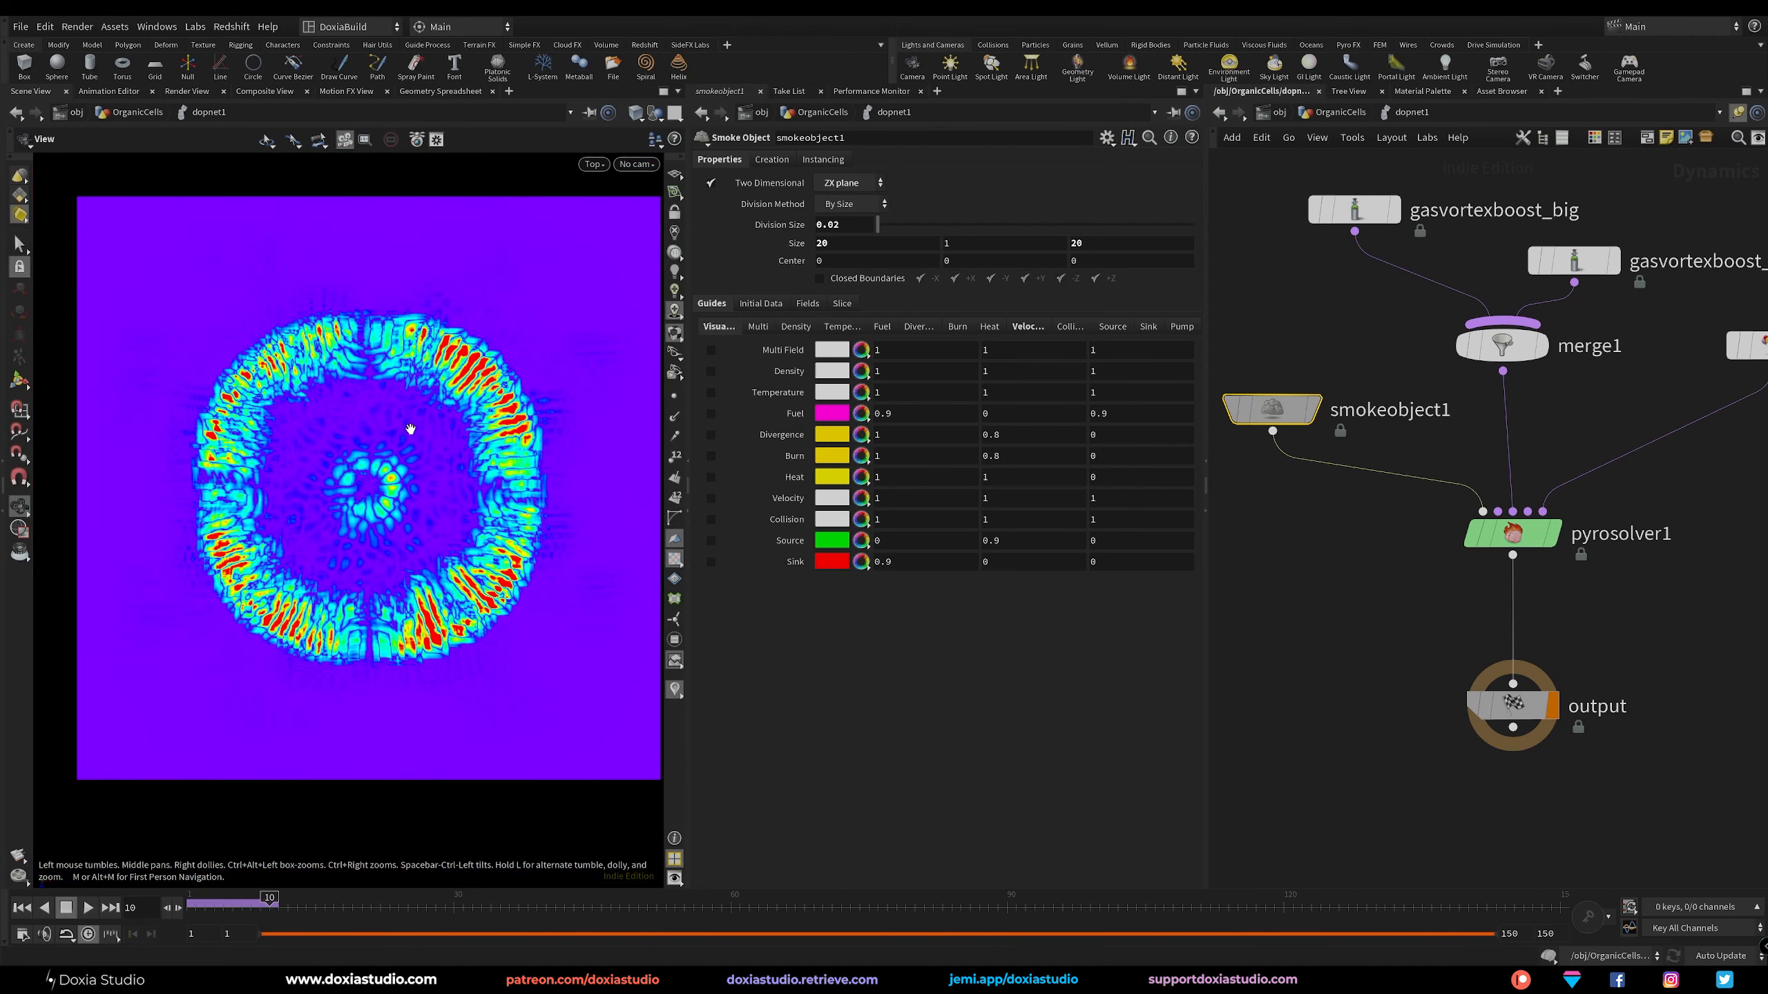
mouse_move(410, 429)
middle_mouse_down()
mouse_move(406, 451)
mouse_move(421, 444)
middle_mouse_up()
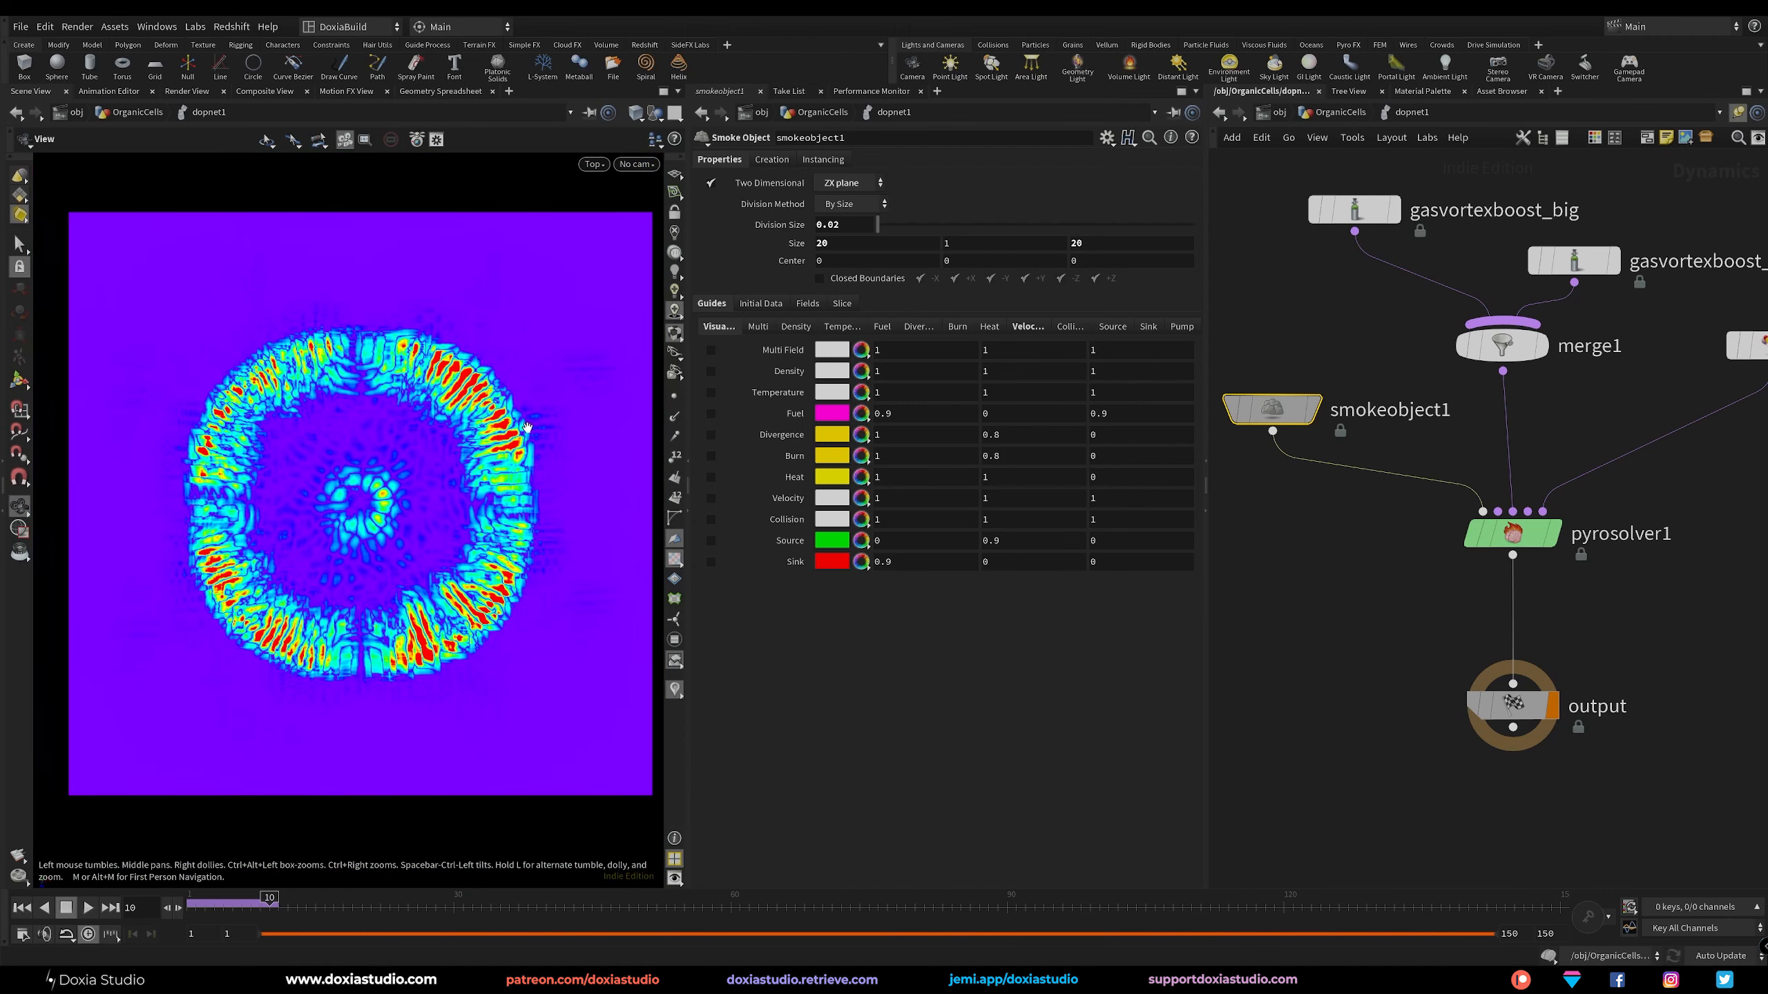
left_click_drag(692, 505, 759, 495)
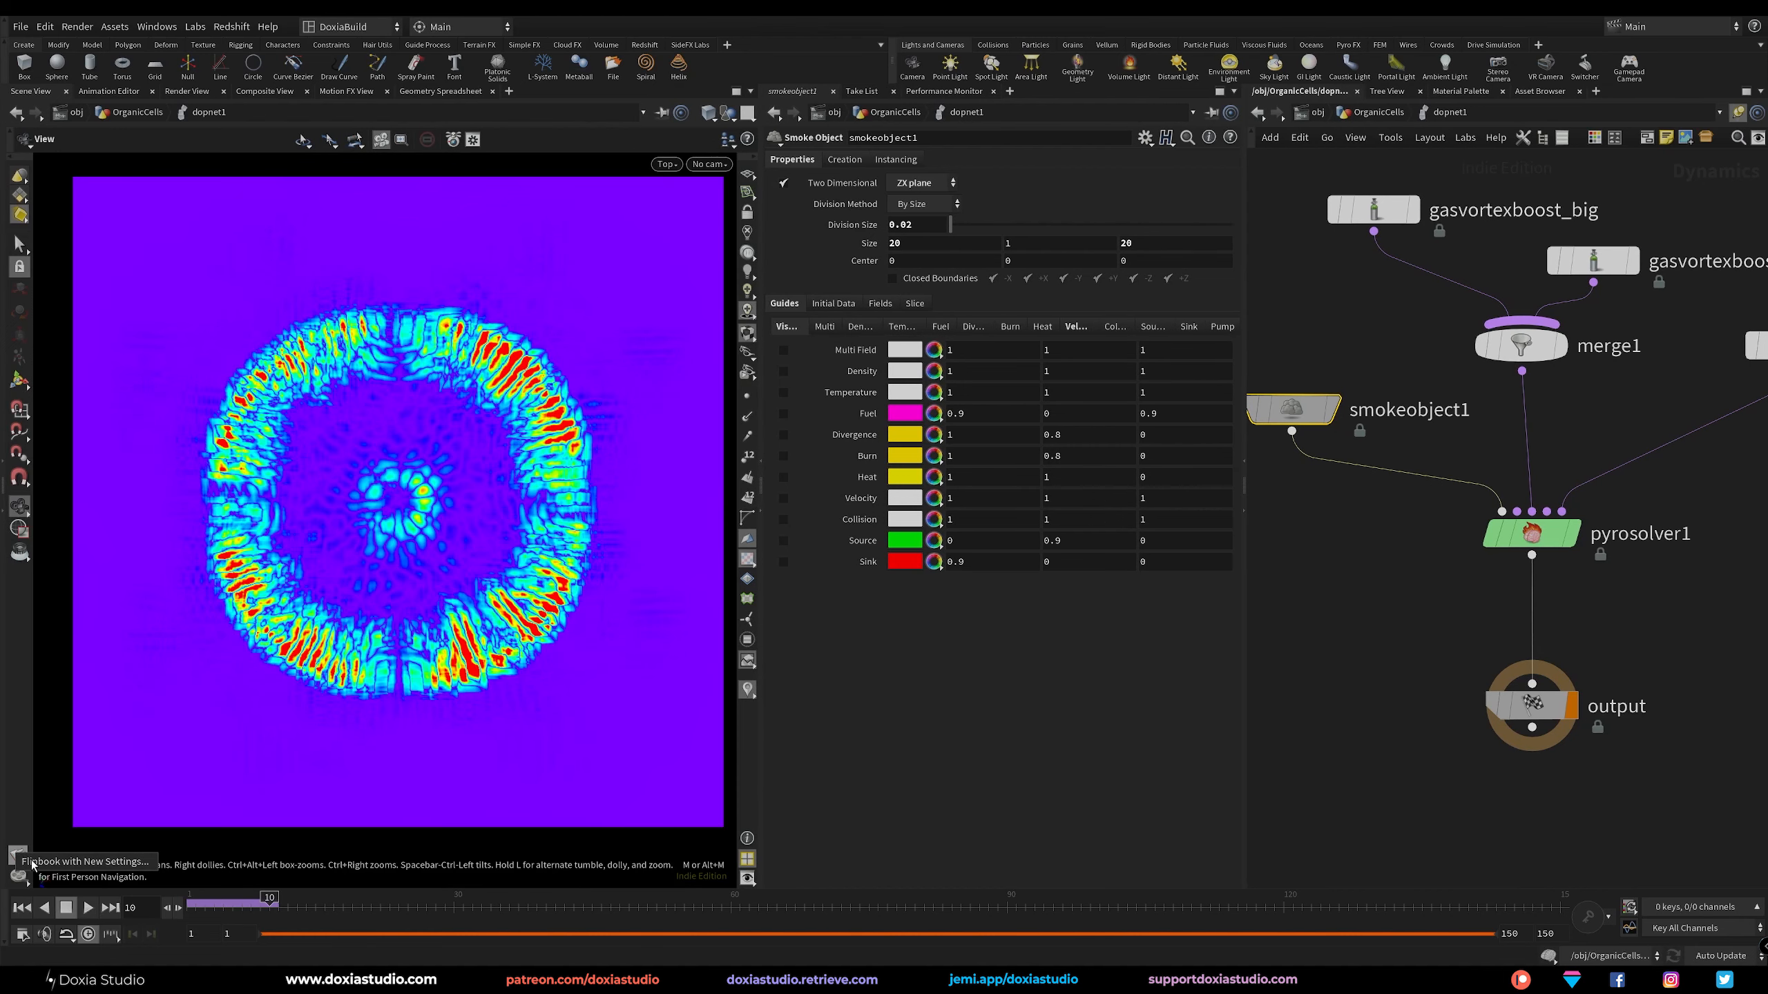
Set up a flipbook with new settings and create a Flip01 folder inside $HIP/render for its output files.
left_click(31, 864)
left_click_drag(244, 605, 1016, 383)
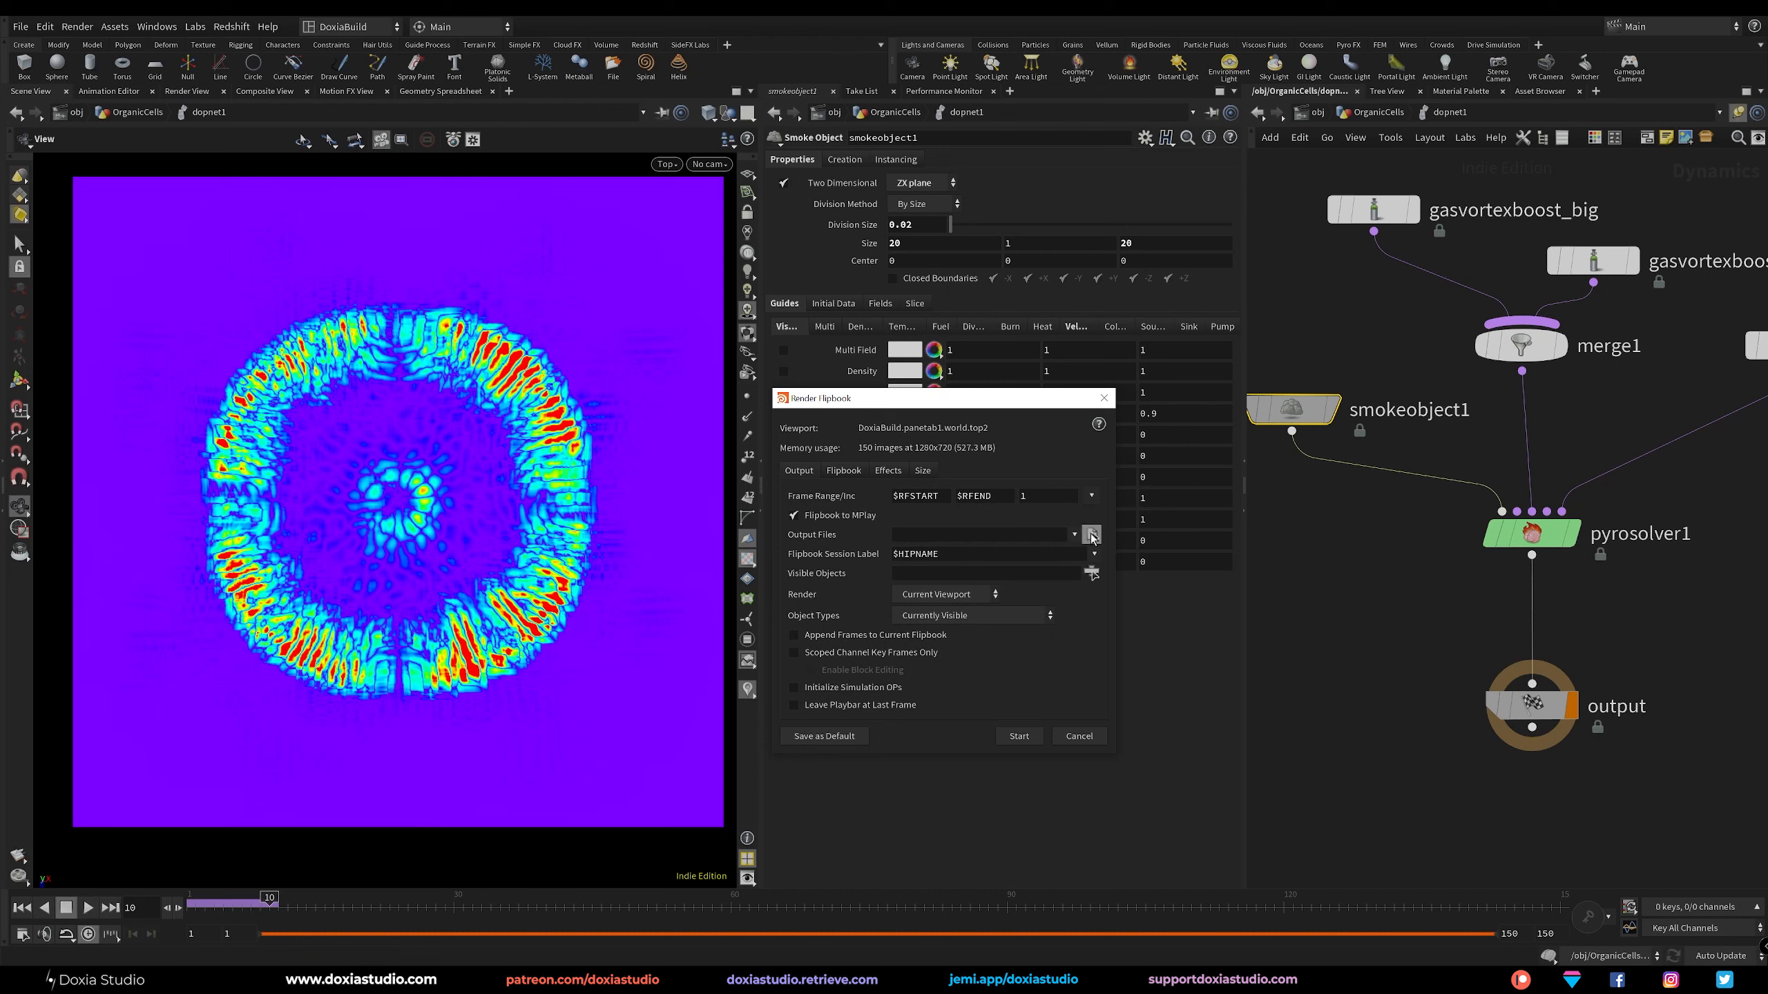
left_click(1091, 534)
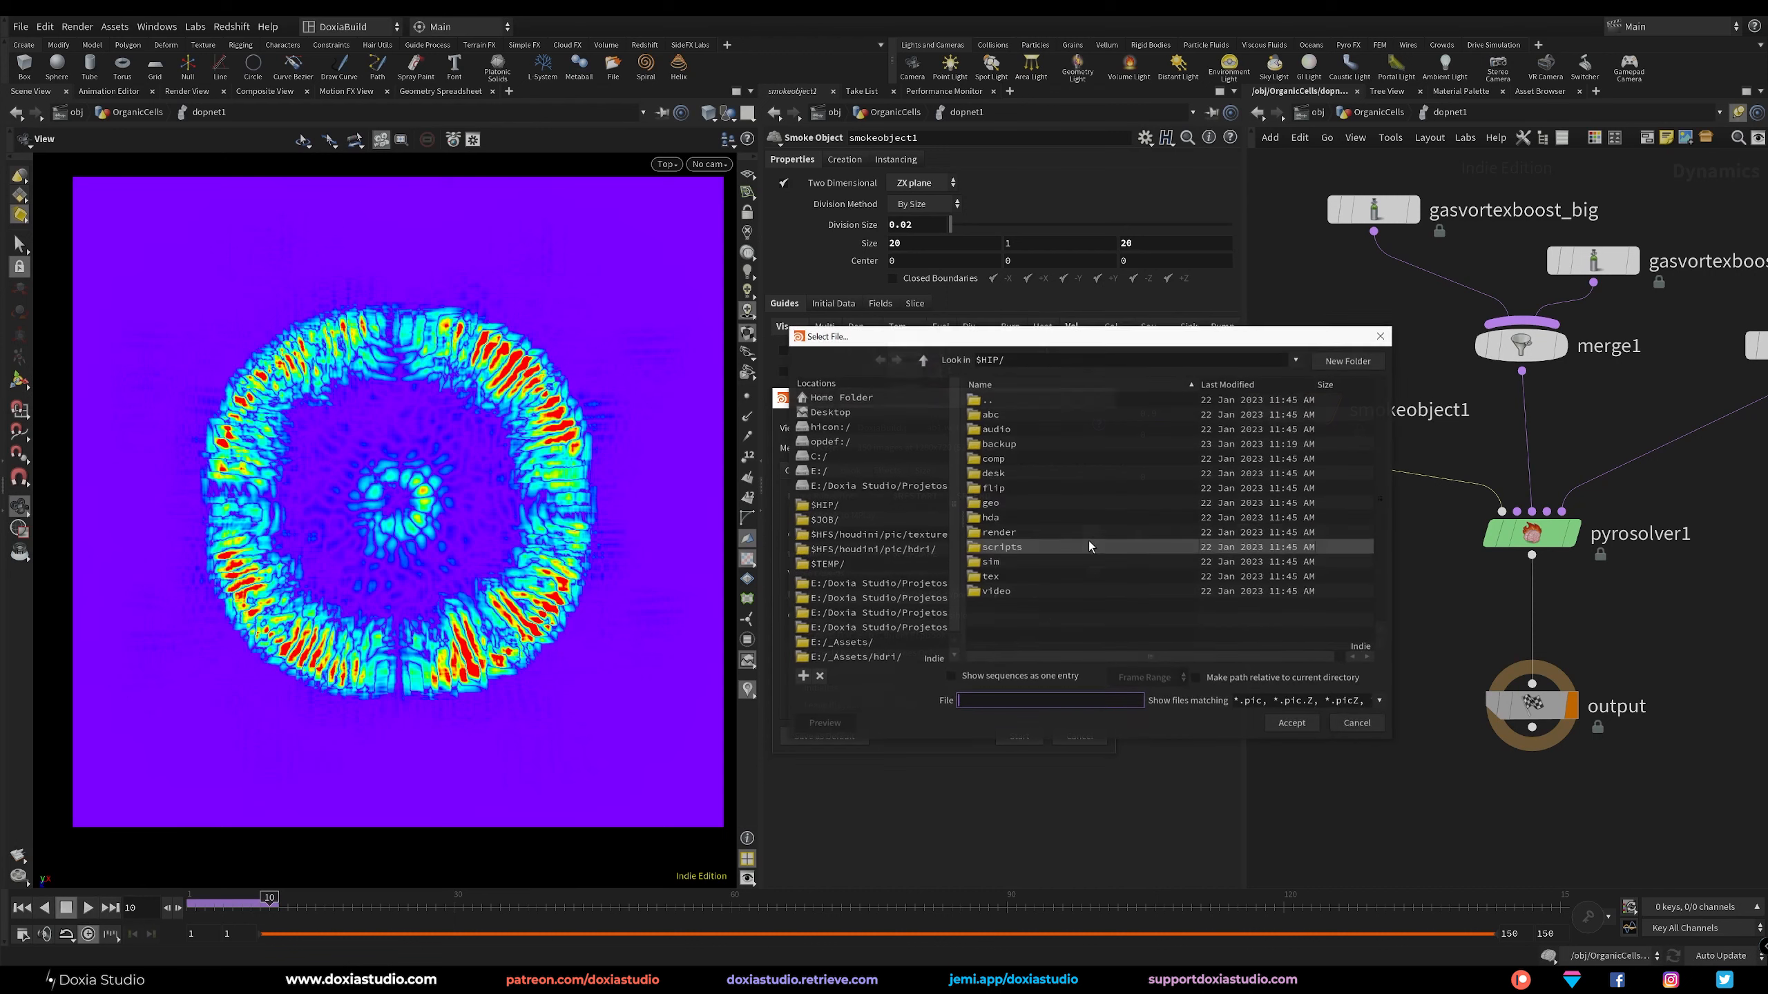
double_click(1025, 533)
left_click(1348, 360)
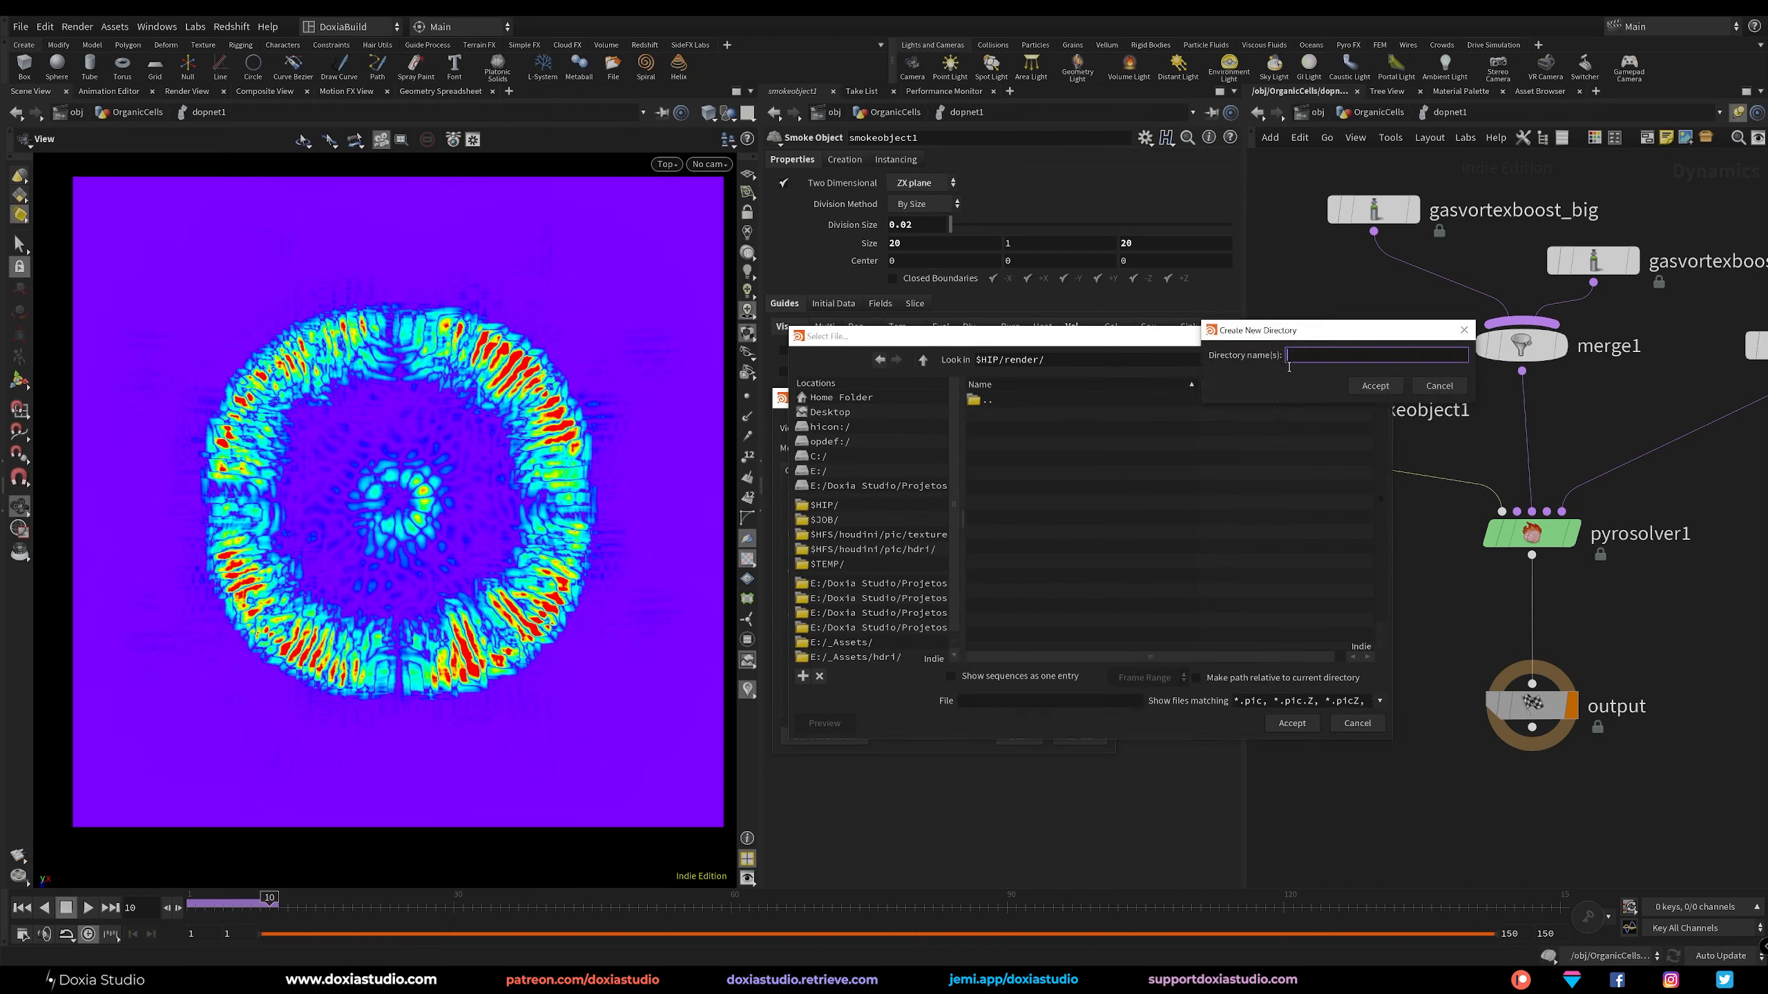
type("Flip01")
key("Return")
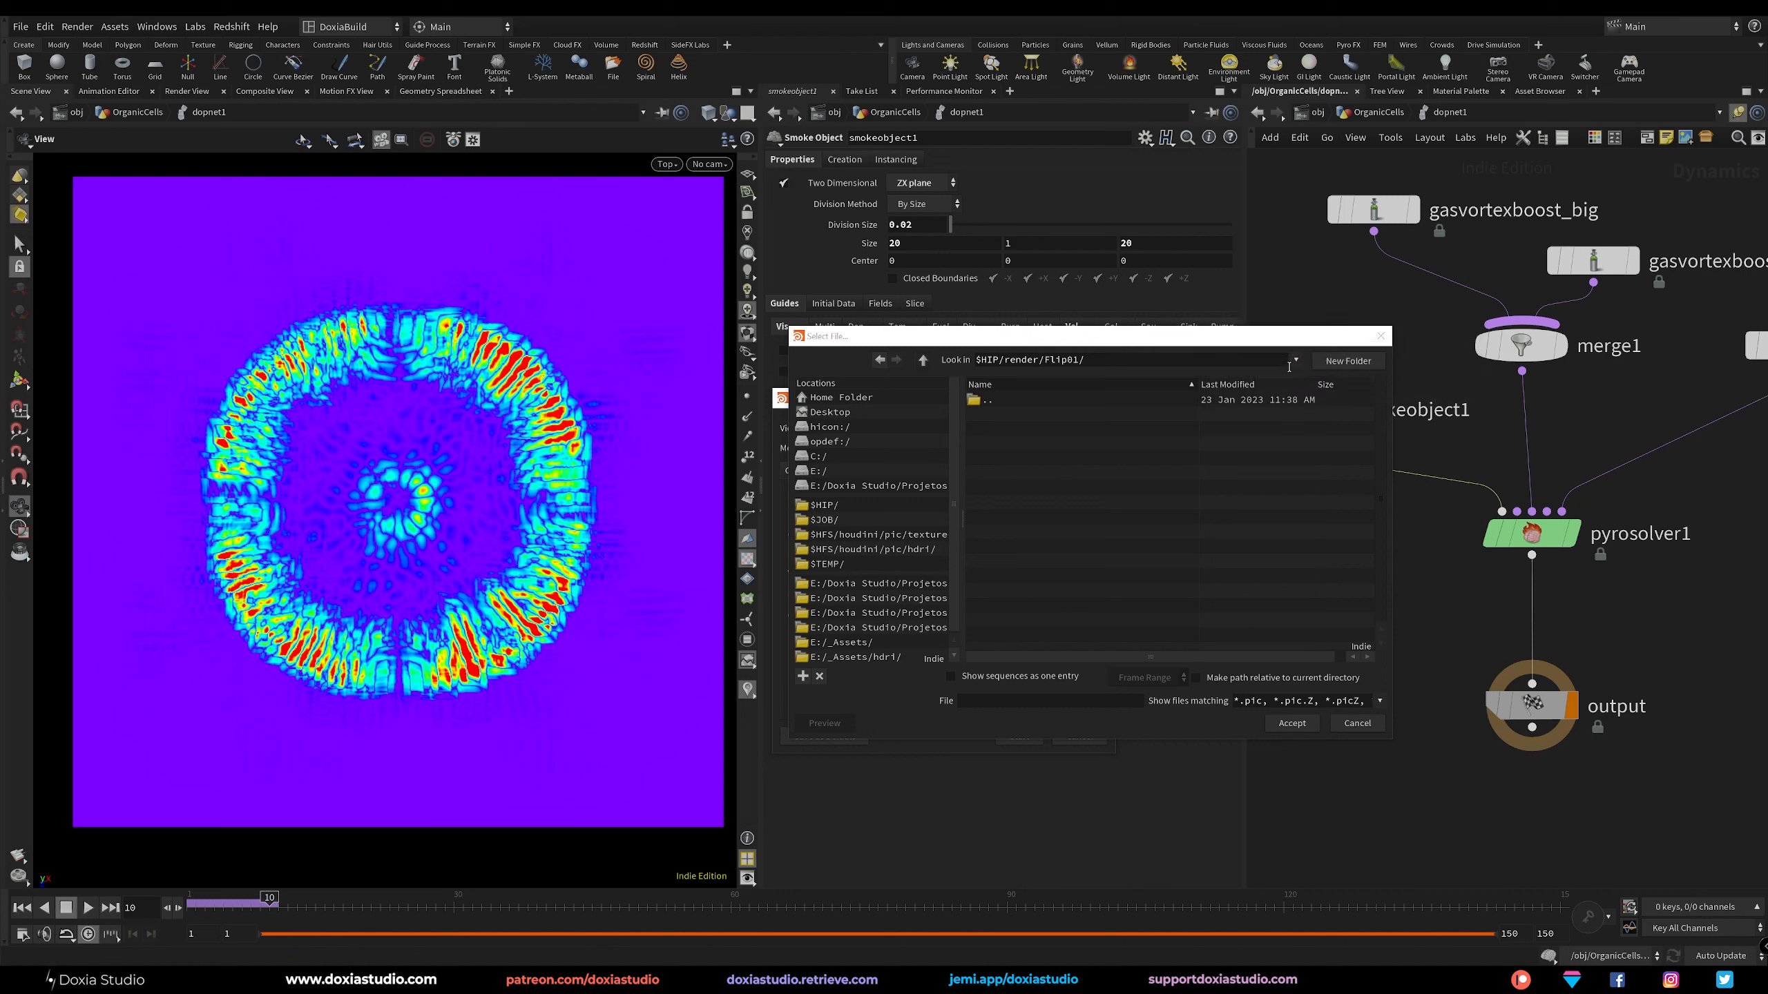
Name the flipbook output OrganicCells-Energy-flip.$F4.png in the Flip01 folder and accept the path.
left_click(1005, 701)
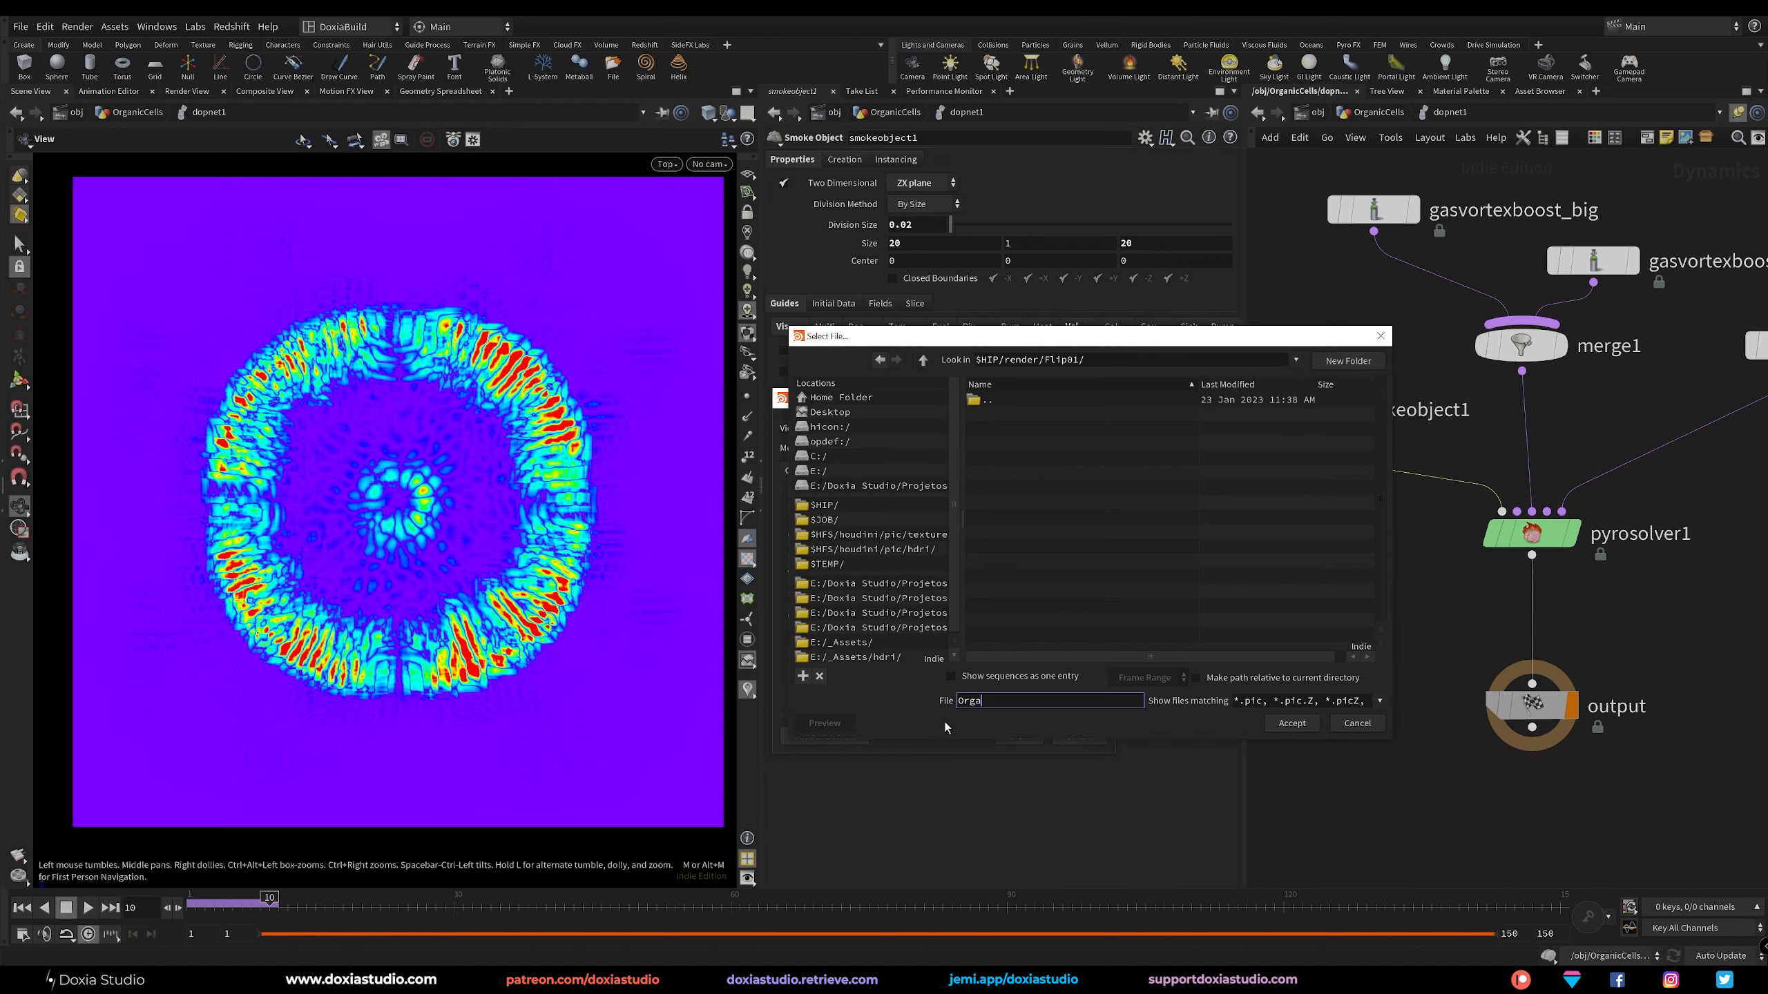
type("OrganicCells-Energy-flip.$F4.png")
left_click_drag(1118, 701, 1107, 703)
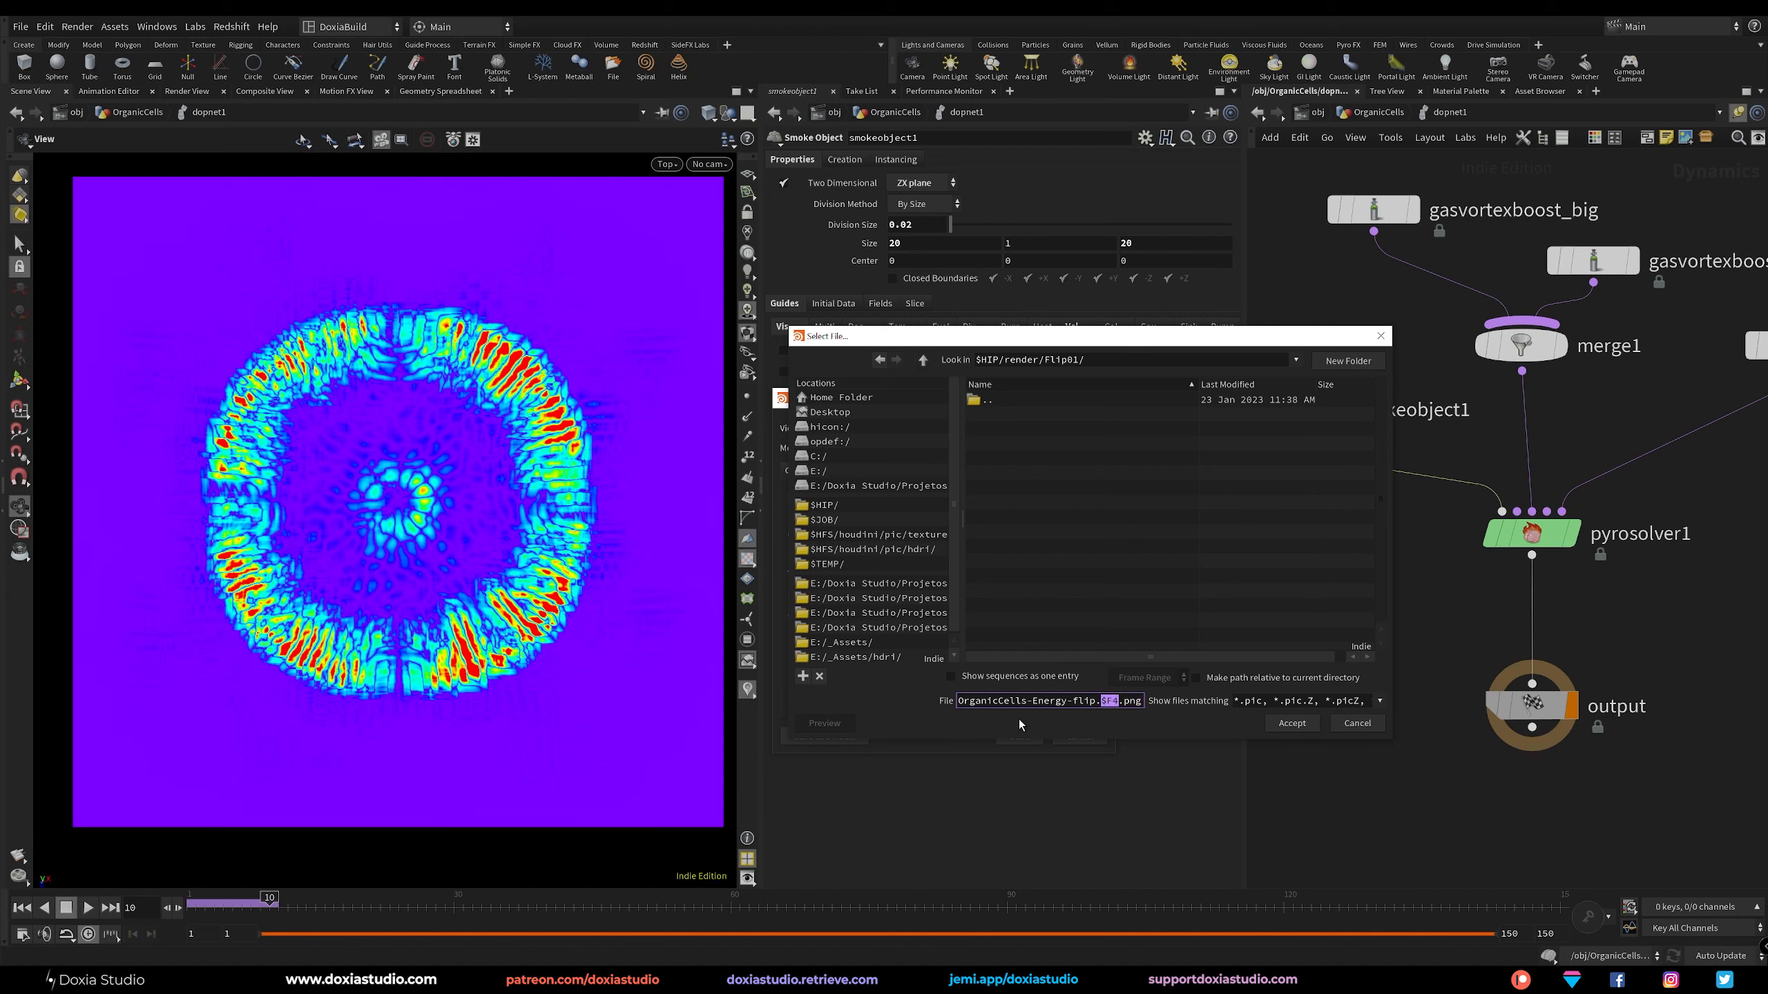
left_click(1219, 624)
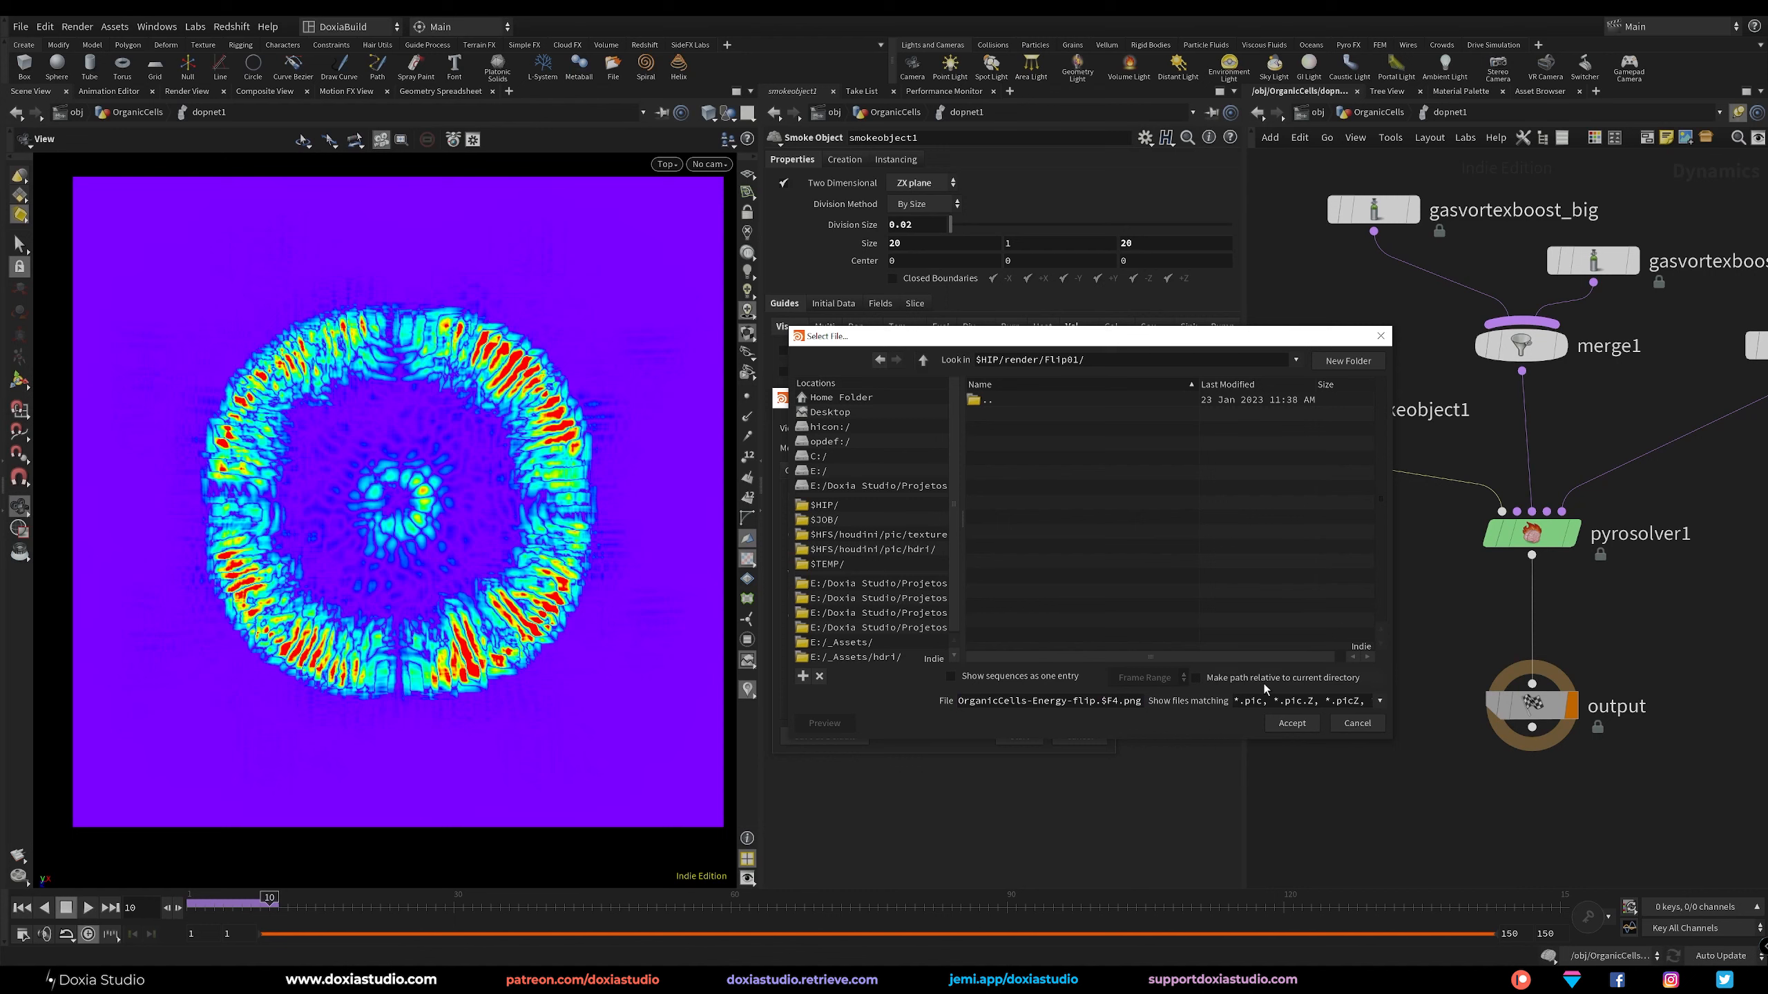
left_click(1293, 725)
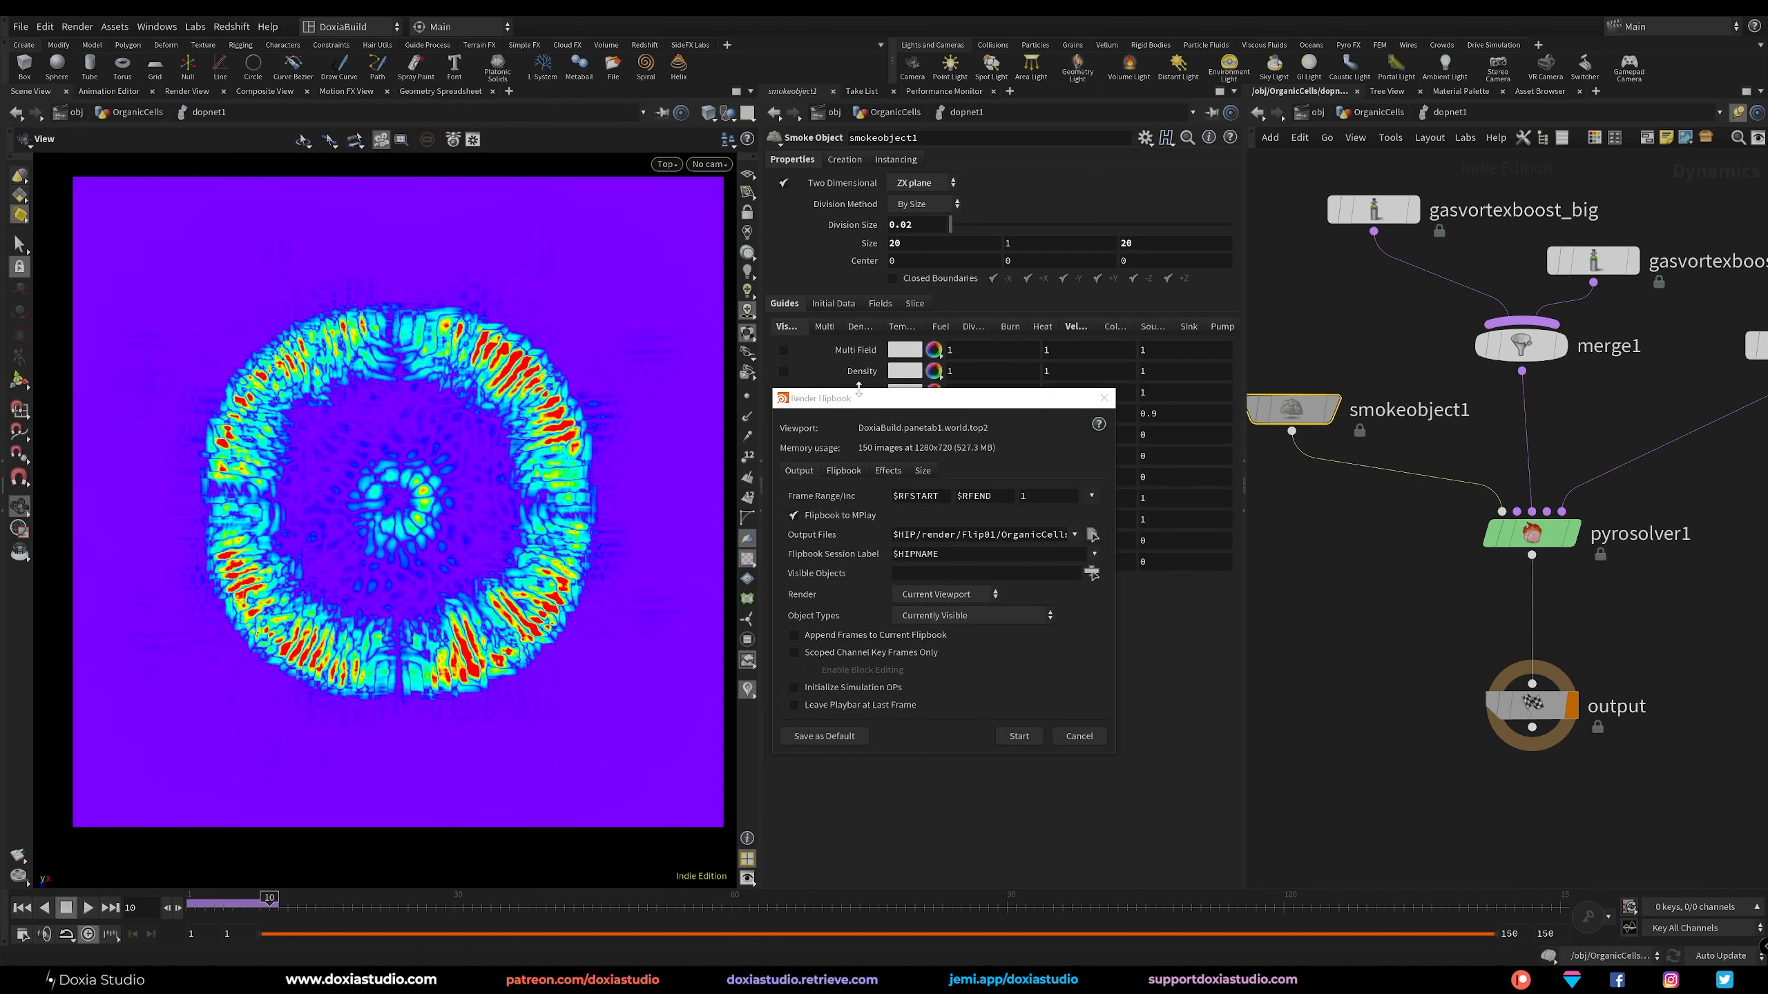
Set the flipbook resolution to a square 2160 by 2160 pixels.
left_click(923, 471)
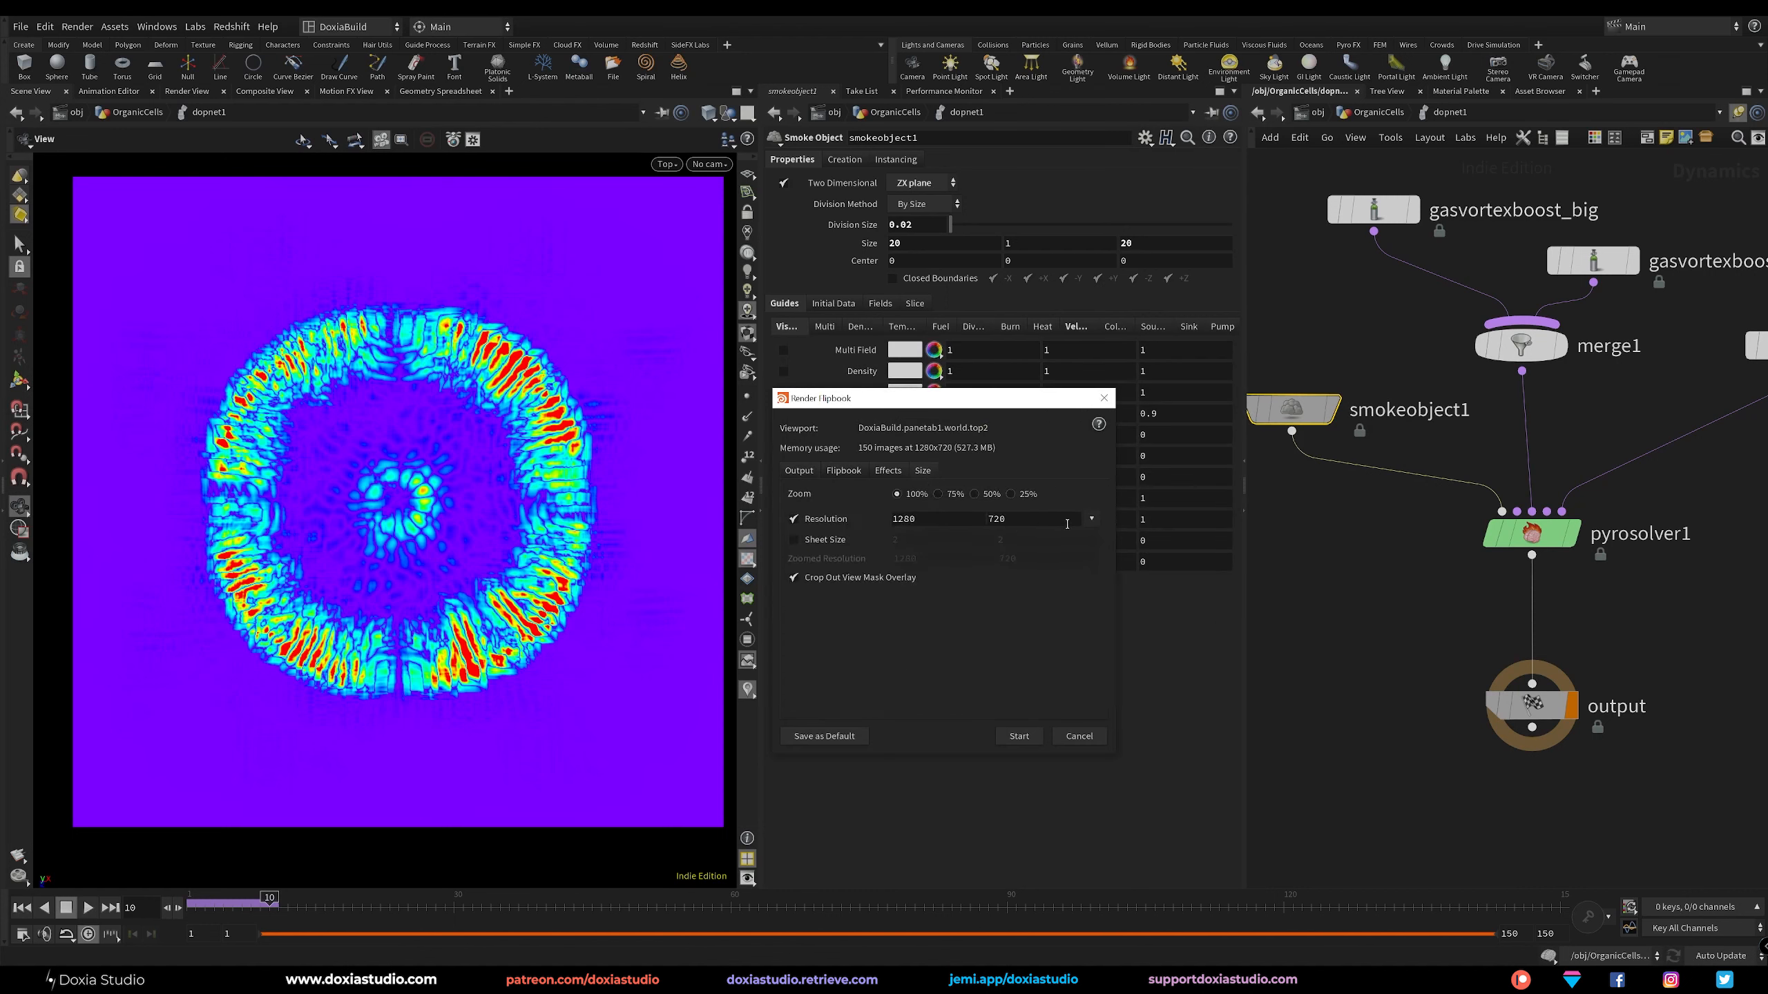
left_click(1091, 519)
left_click(1138, 125)
double_click(1030, 521)
key("ctrl+c")
double_click(954, 521)
key("ctrl+v")
key("Return")
Check the flipbook output settings, start the render, and reposition the MPlay window while frames are captured.
left_click_drag(995, 410, 1039, 428)
left_click(870, 491)
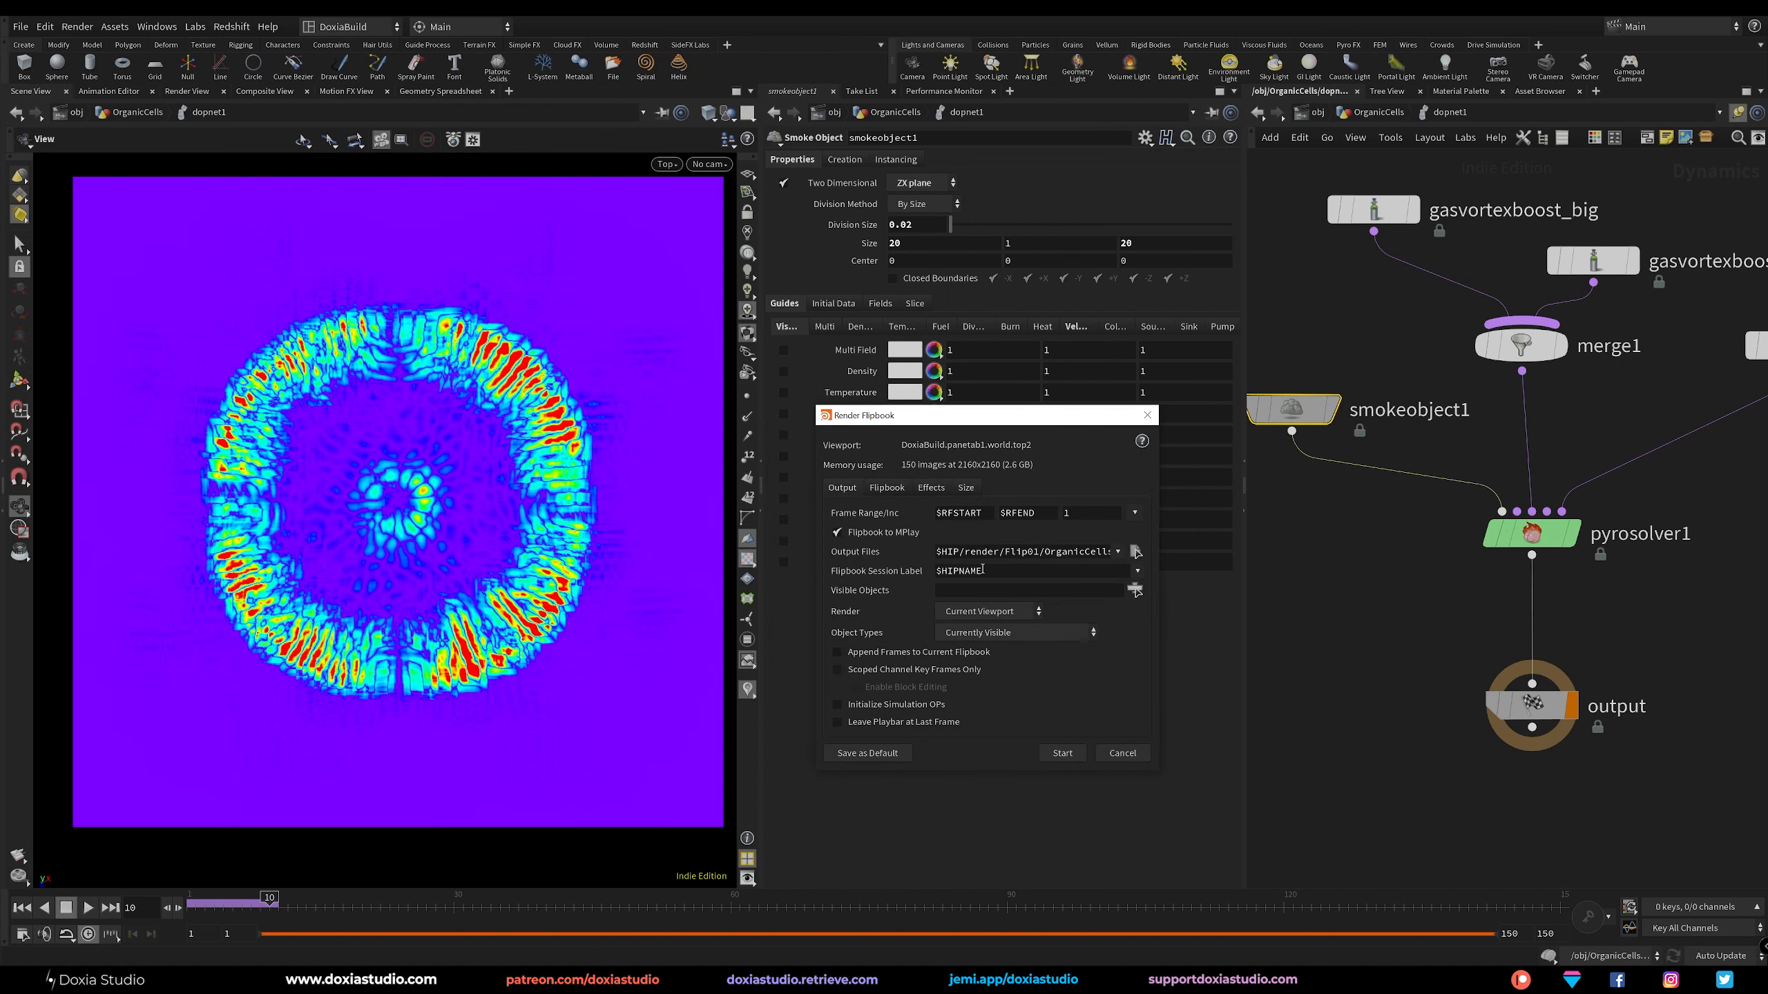
left_click(1064, 752)
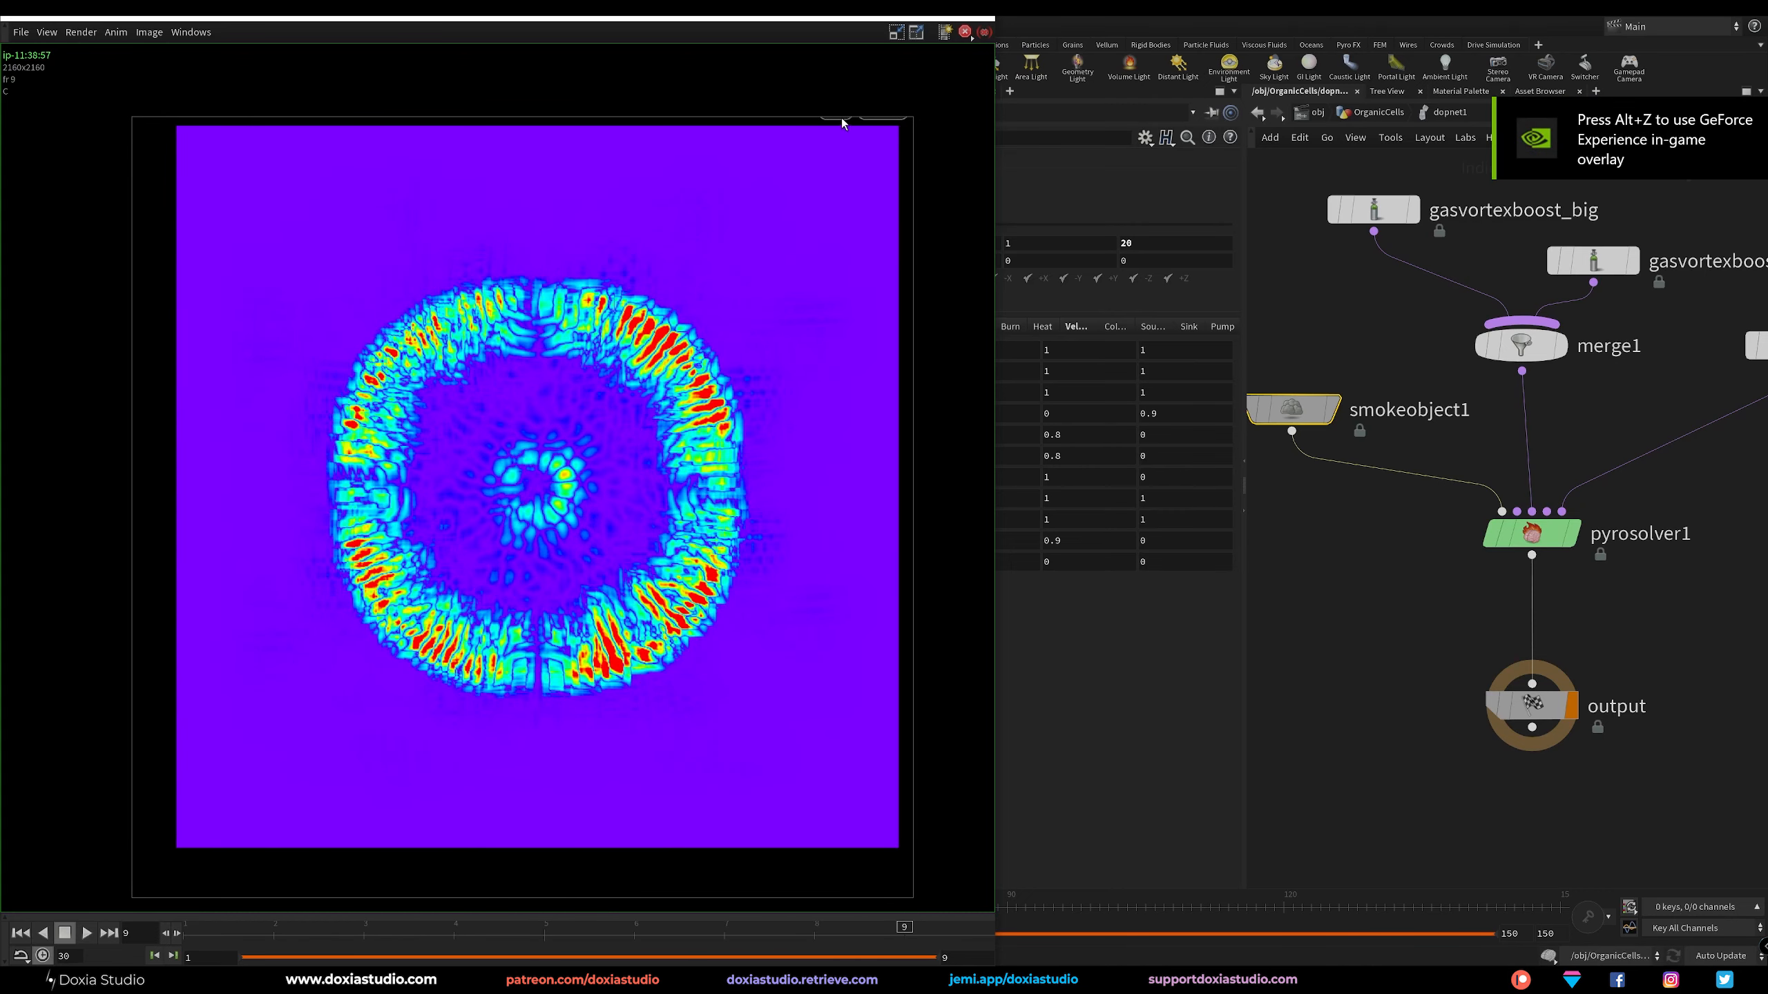
double_click(843, 18)
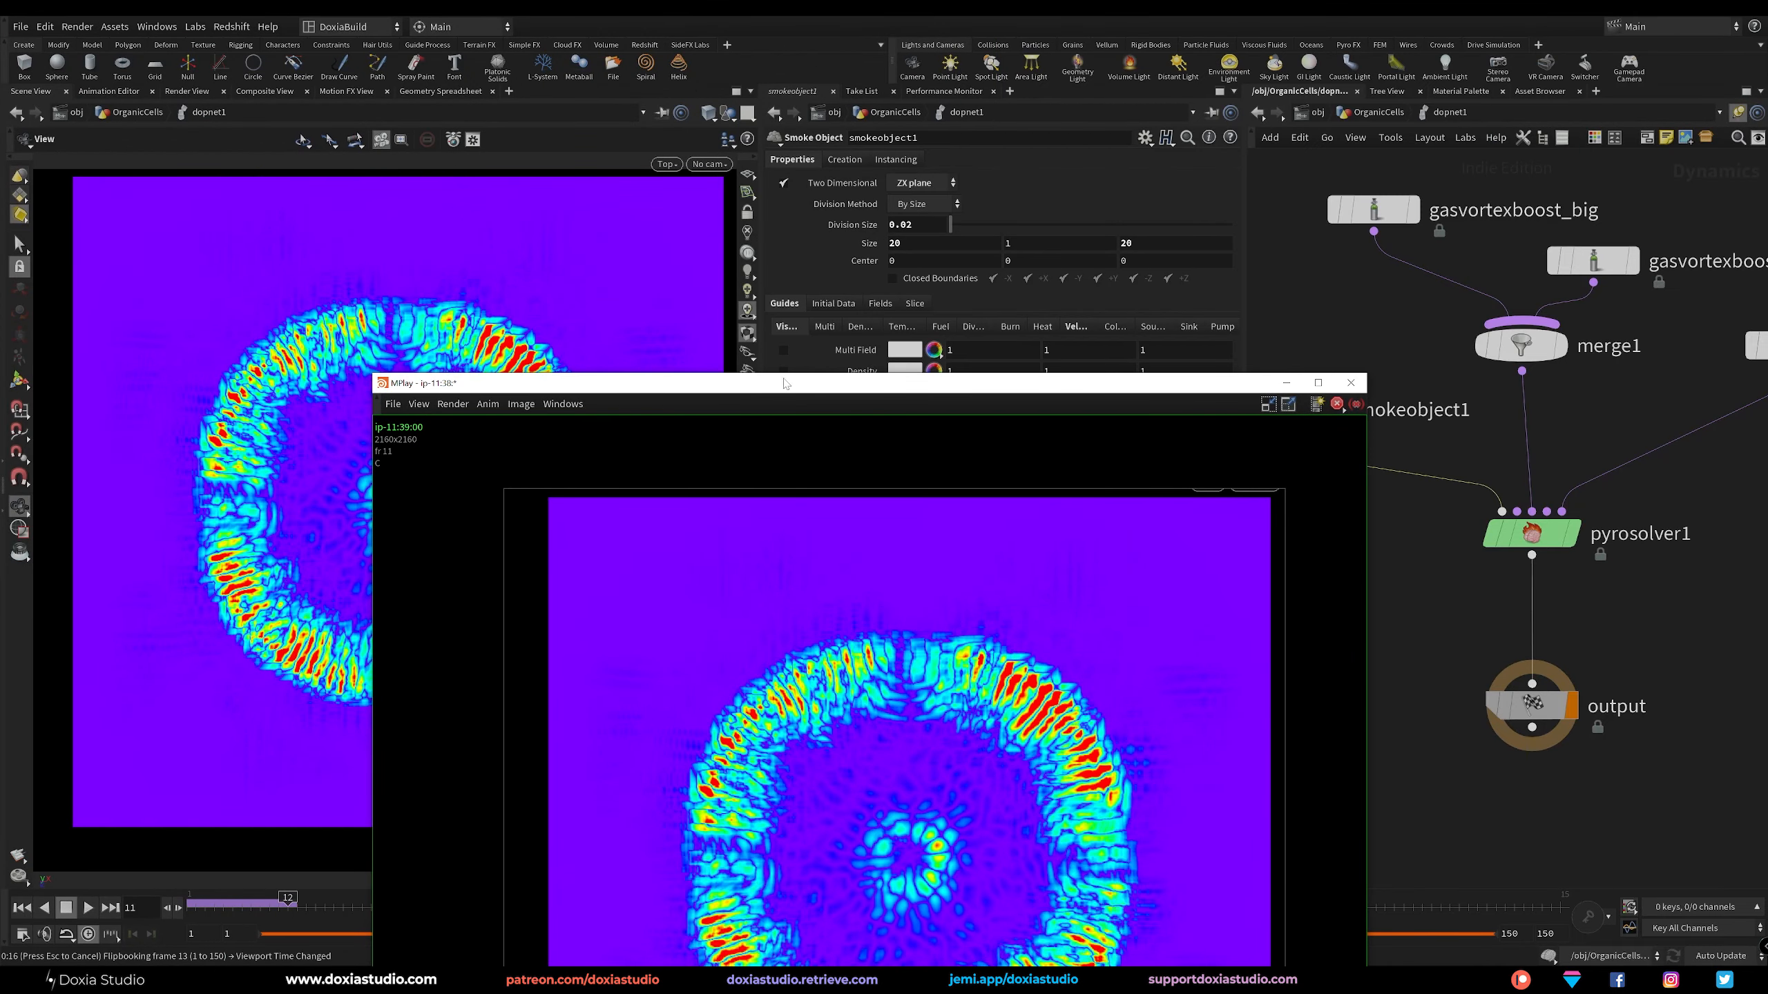
left_click_drag(766, 383, 536, 88)
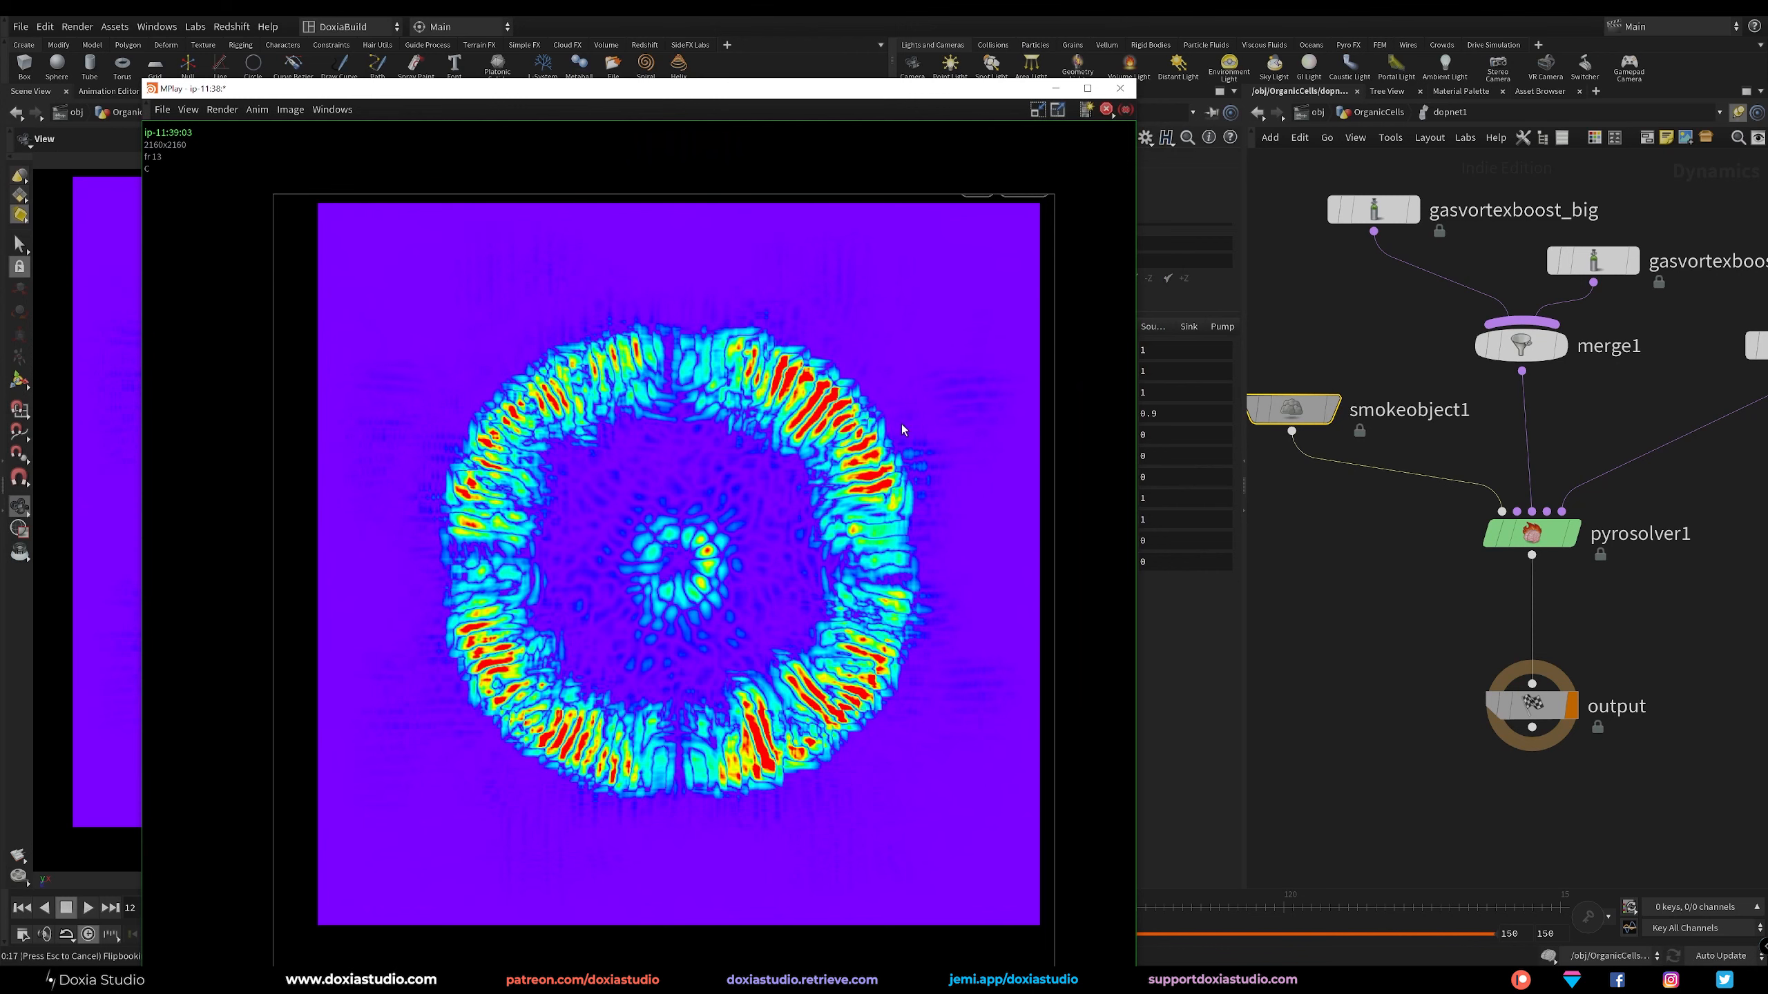
left_click_drag(779, 89, 664, 23)
scroll(701, 429, "down", 1)
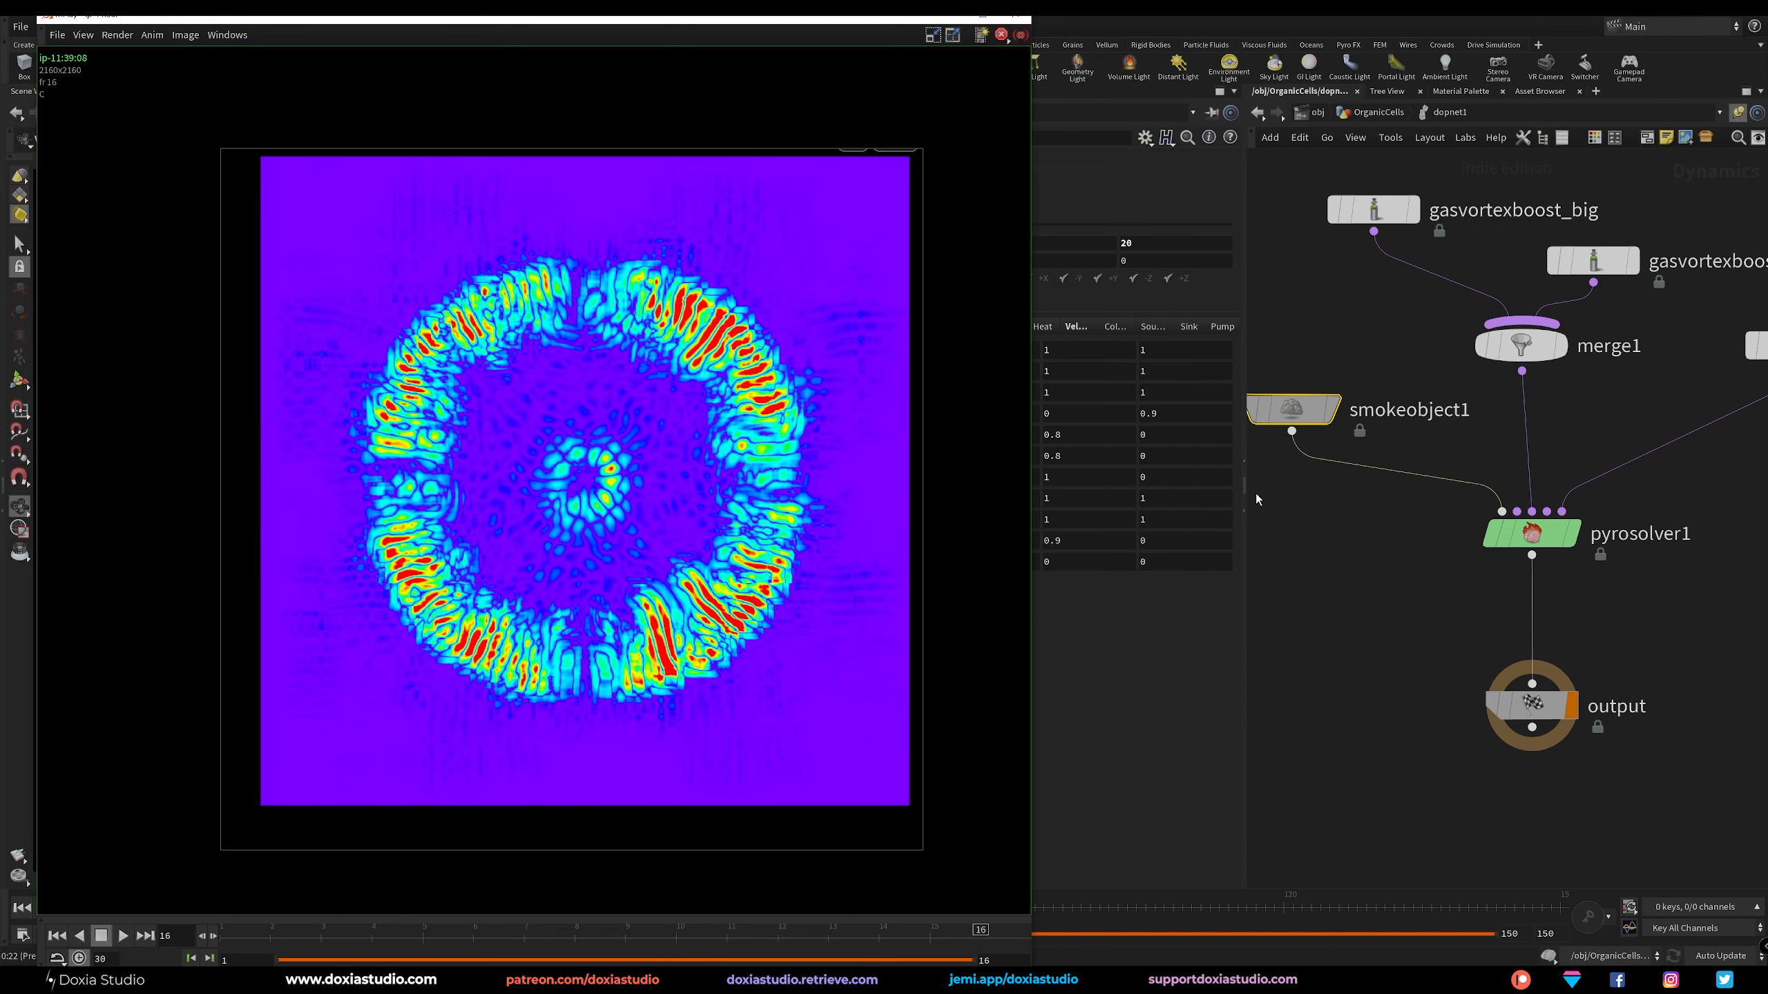
Play the rendered energy flipbook, examine the burst frames around 60 and 90, and close MPlay.
left_click(124, 936)
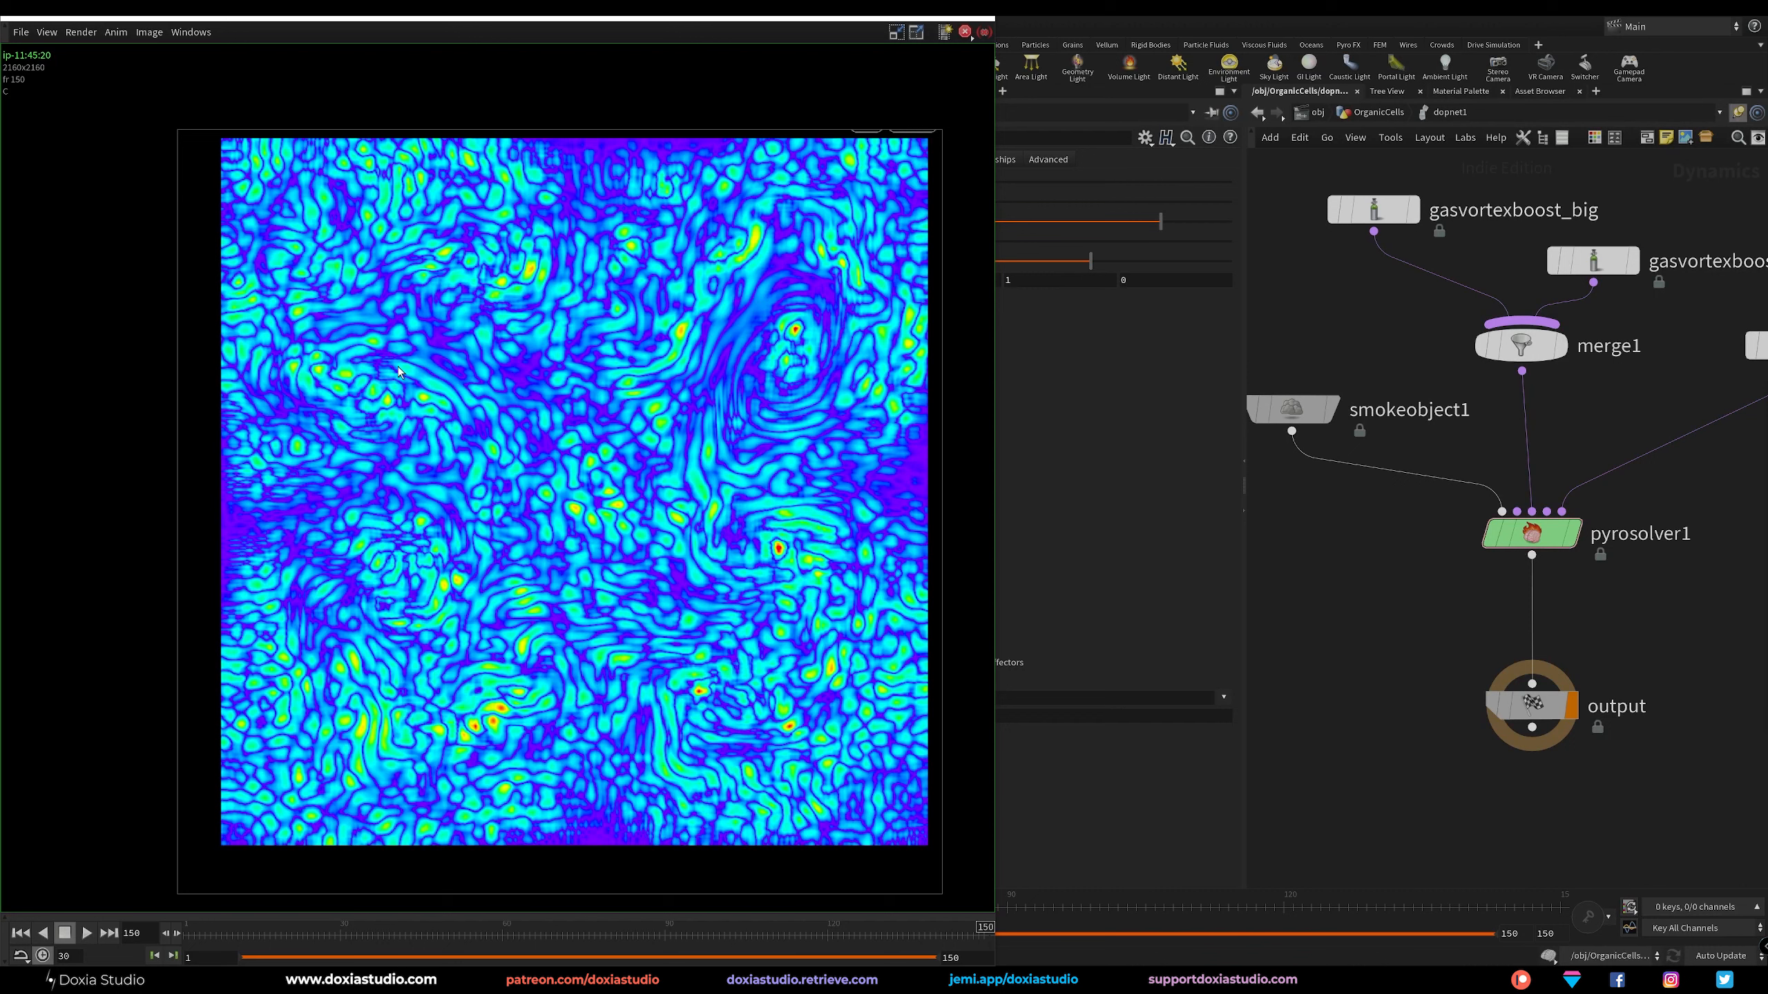
left_click(87, 932)
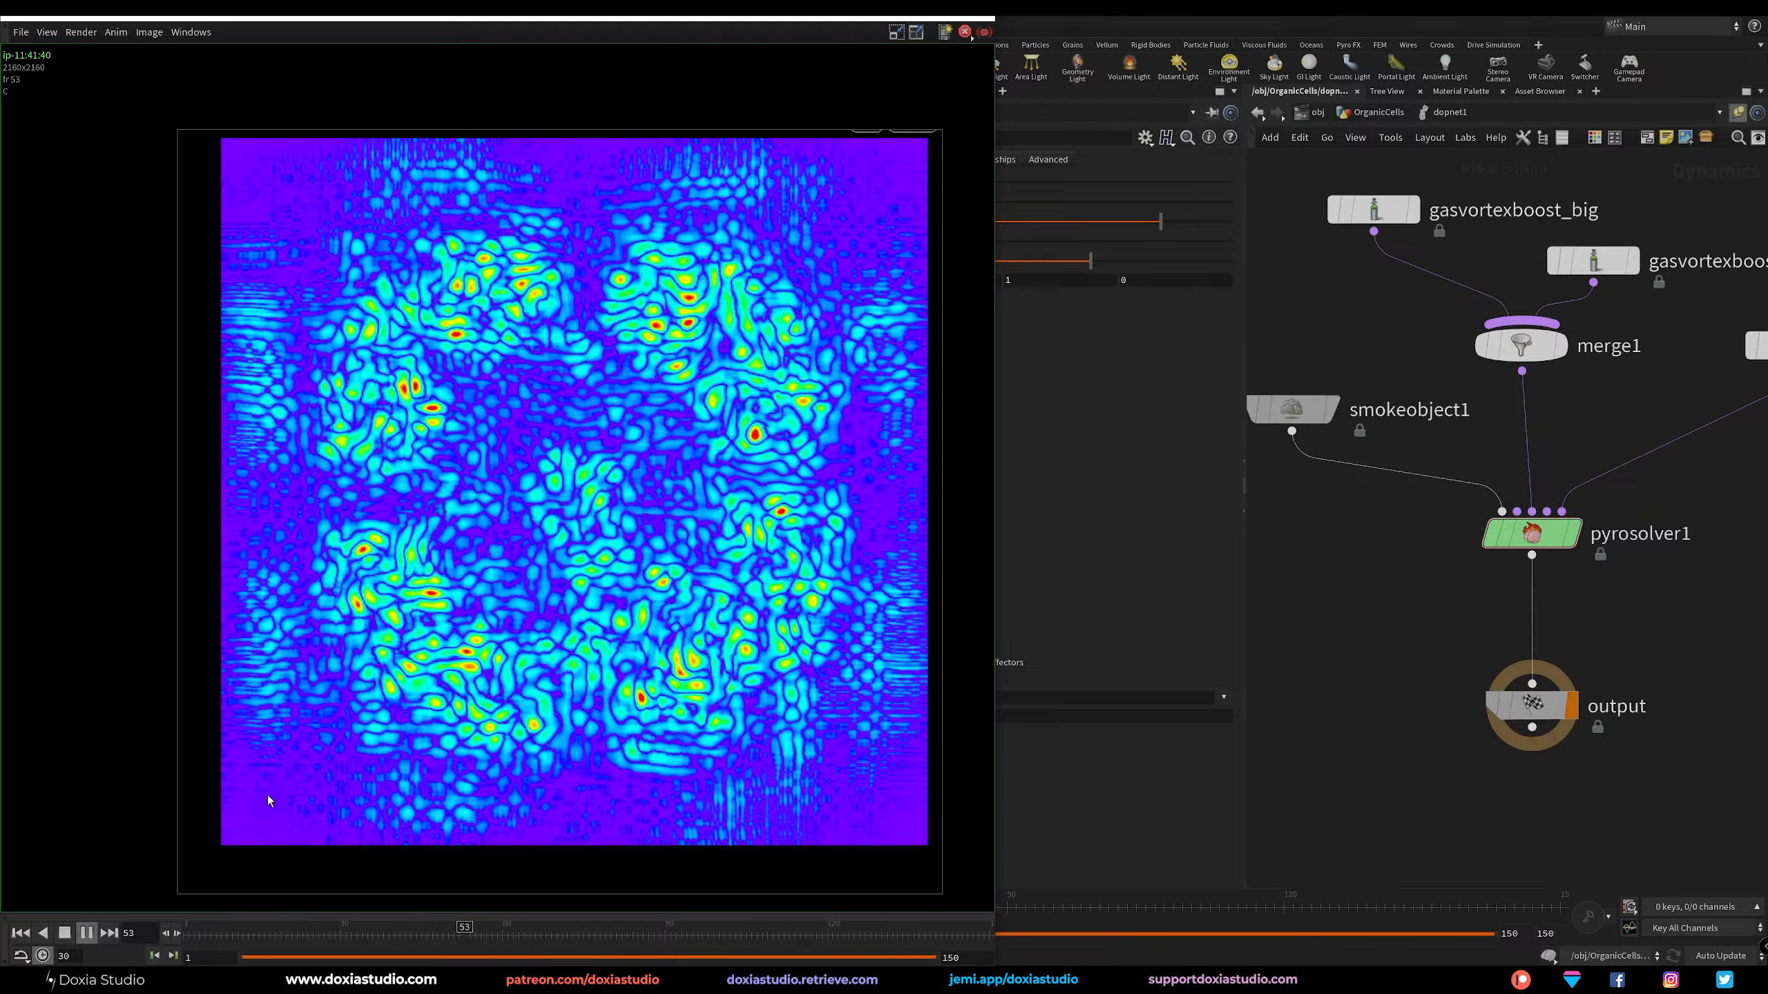
left_click(276, 934)
left_click(510, 933)
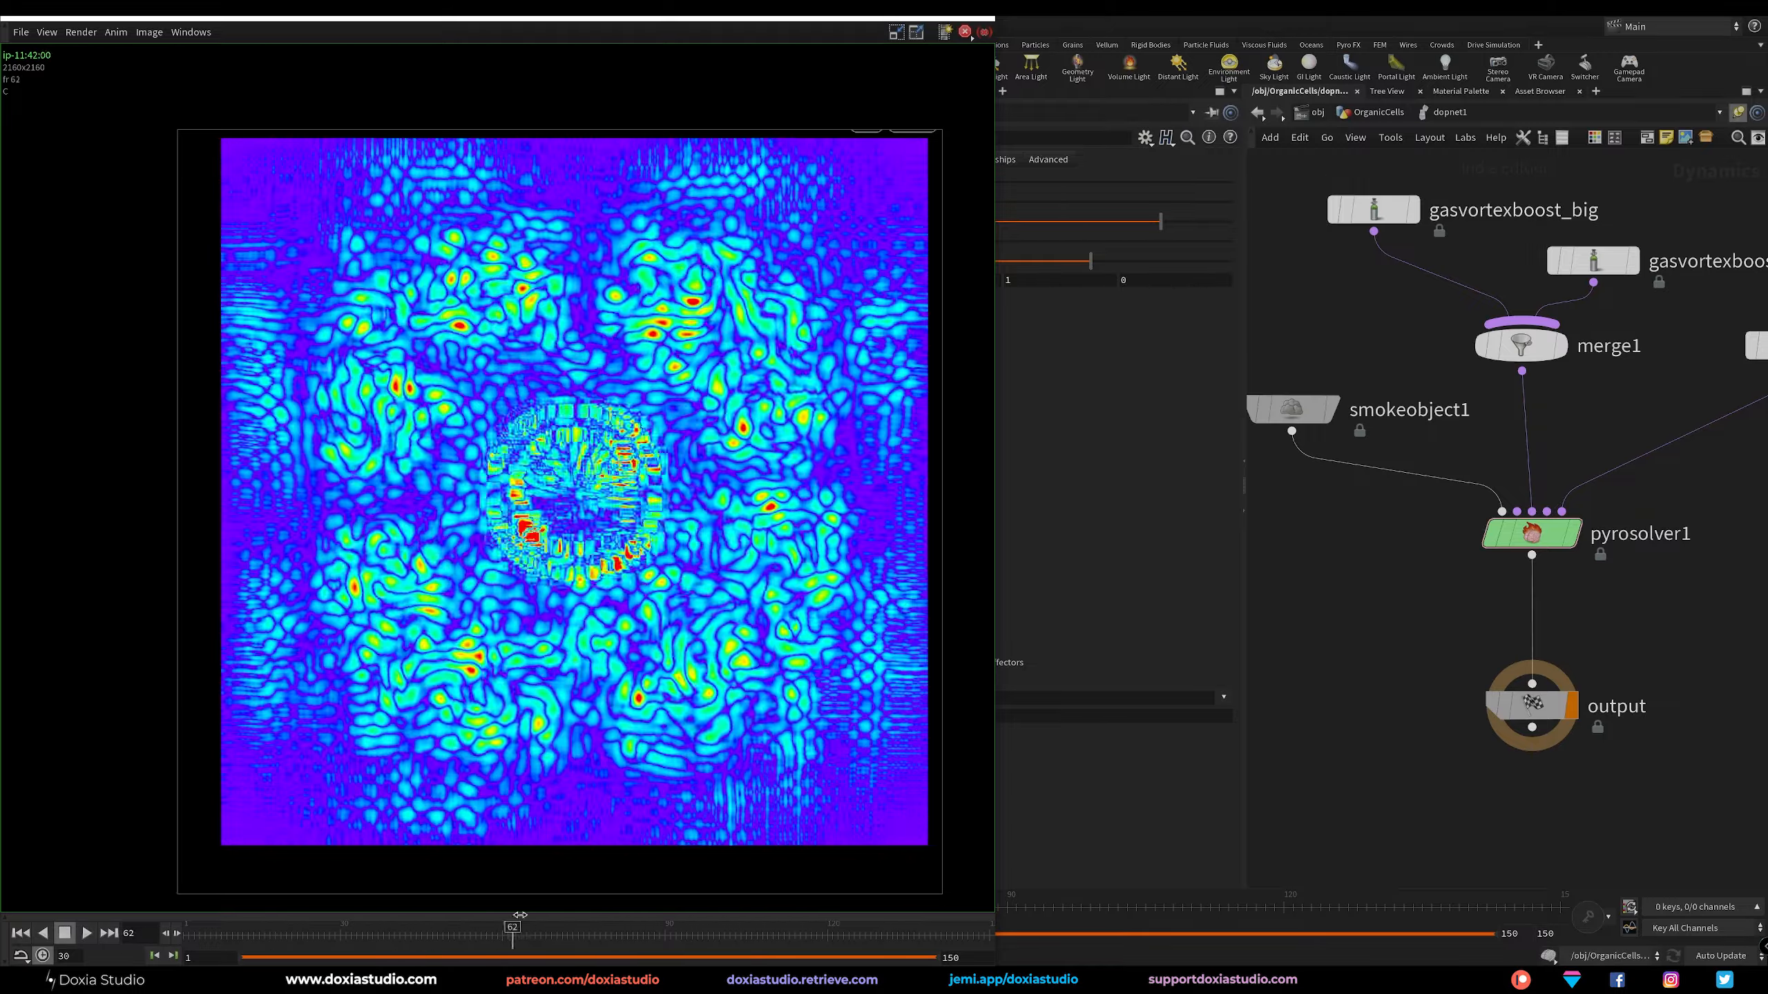
left_click_drag(880, 18, 1002, 26)
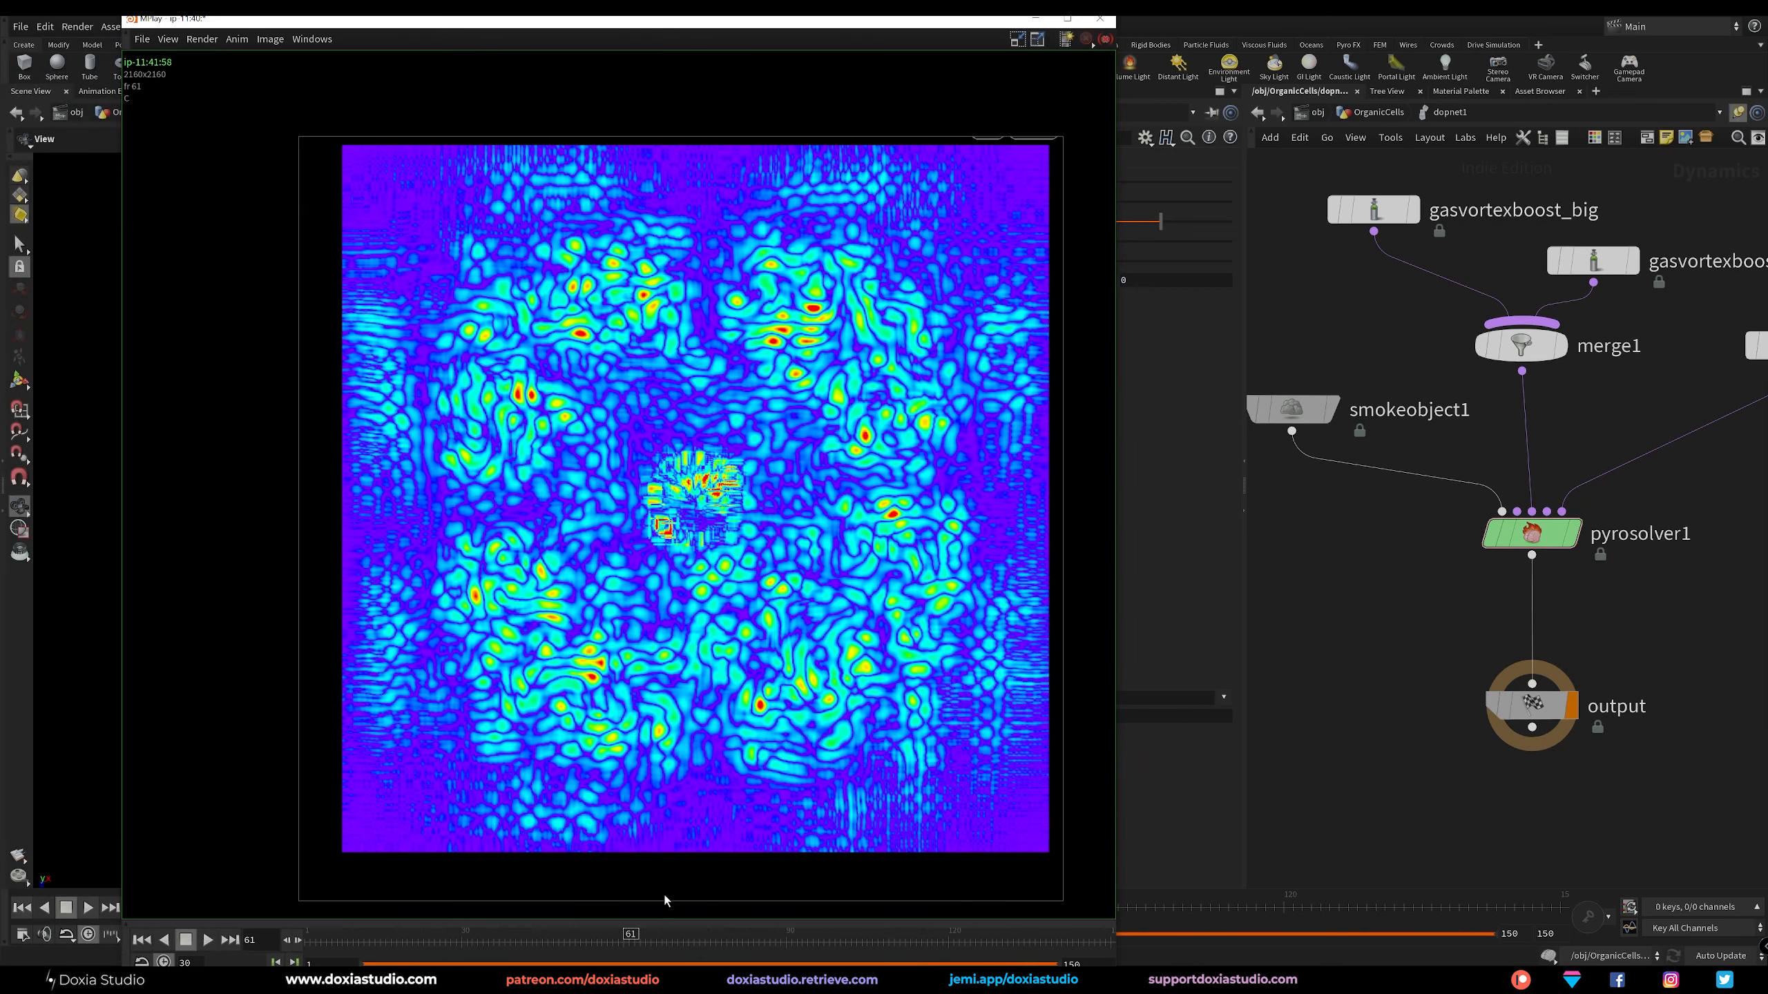
left_click(785, 934)
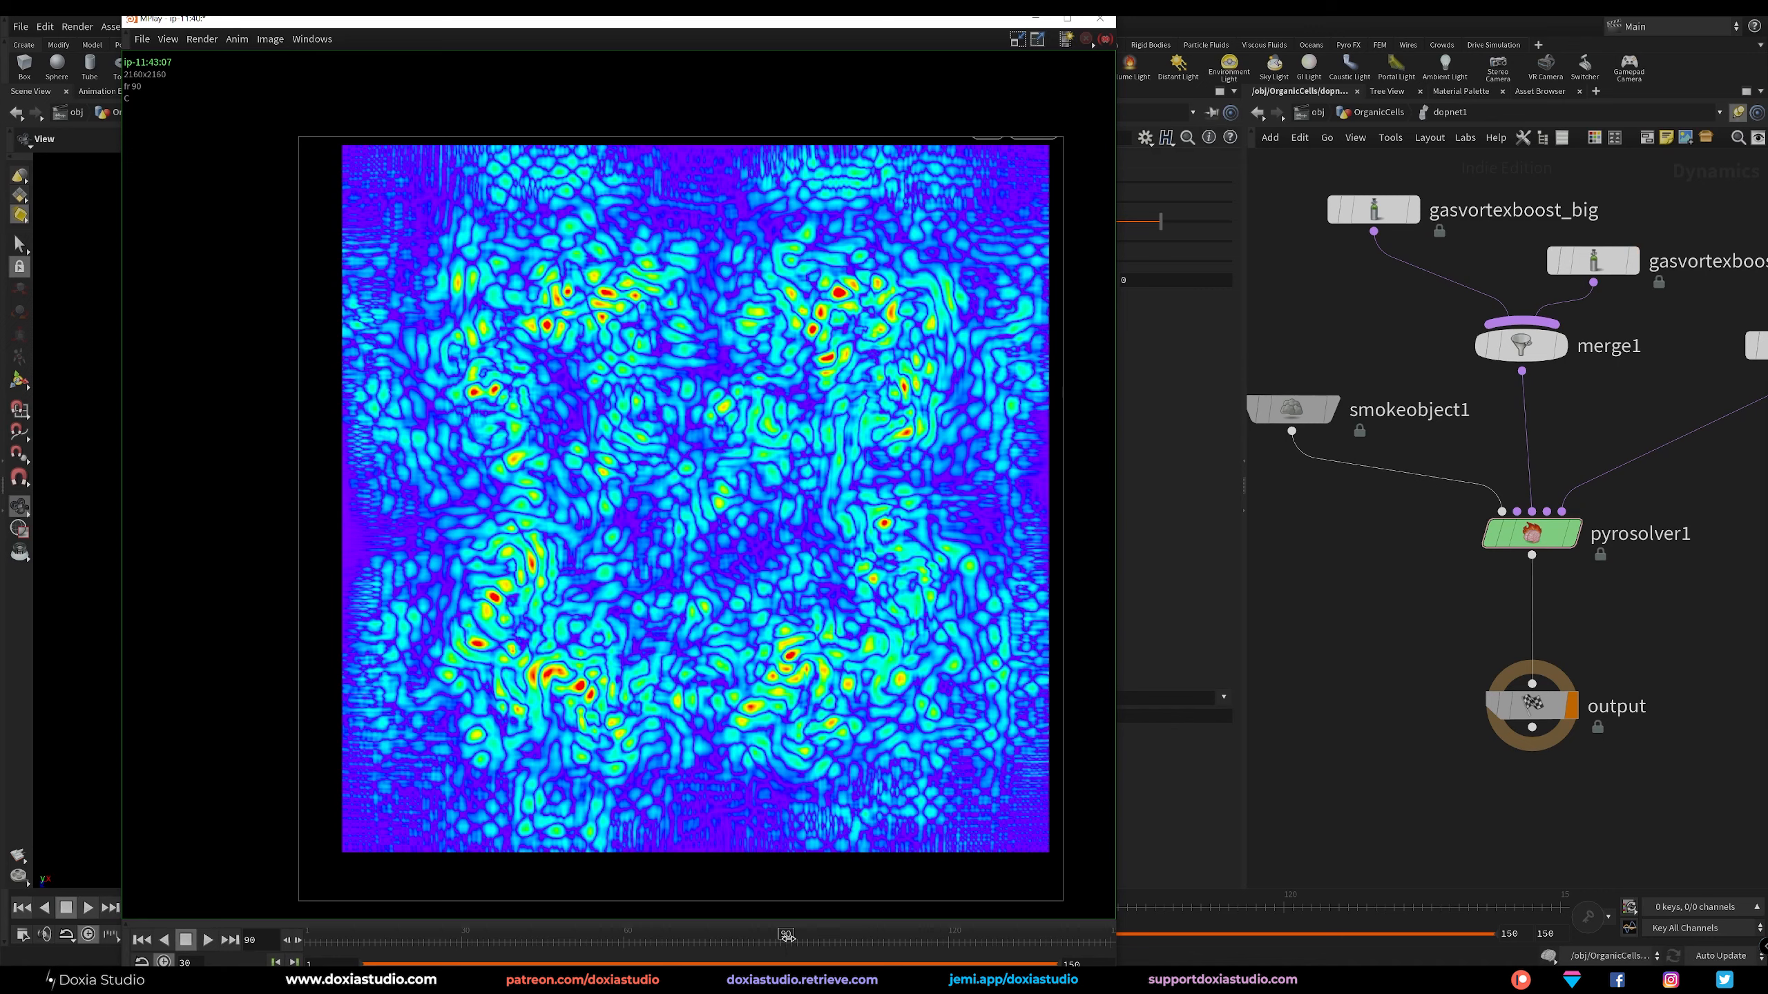
left_click_drag(785, 933, 834, 934)
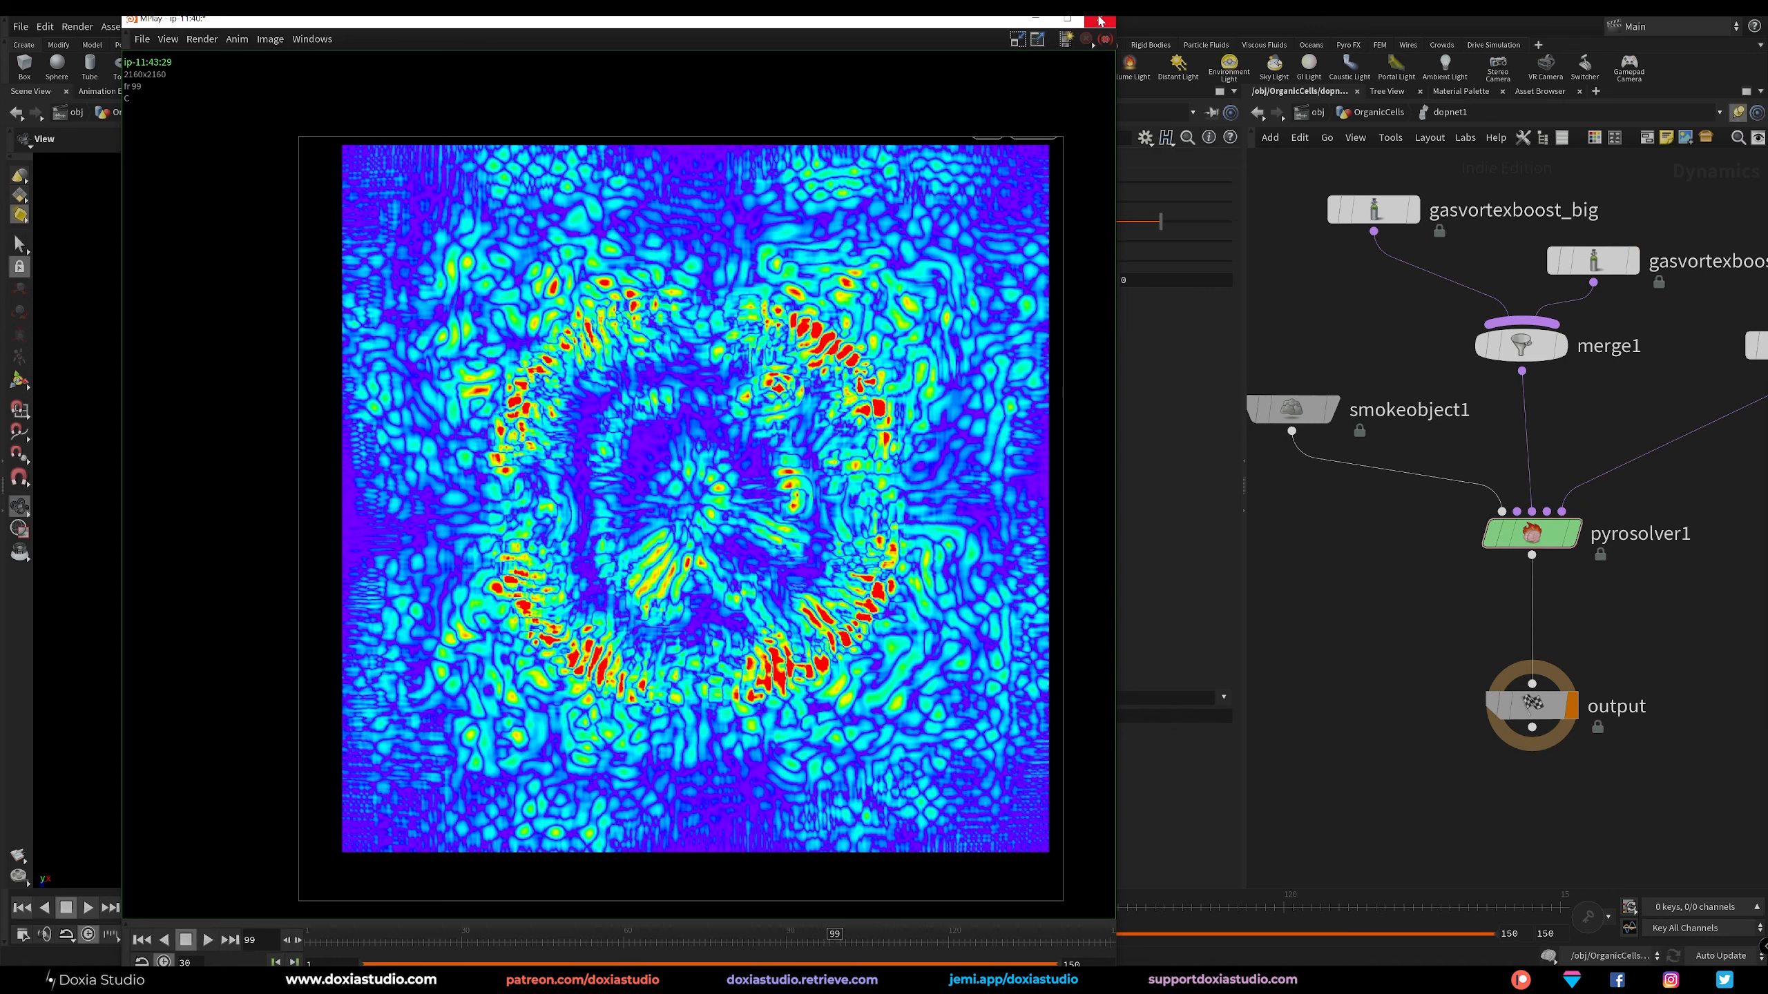
left_click(1107, 21)
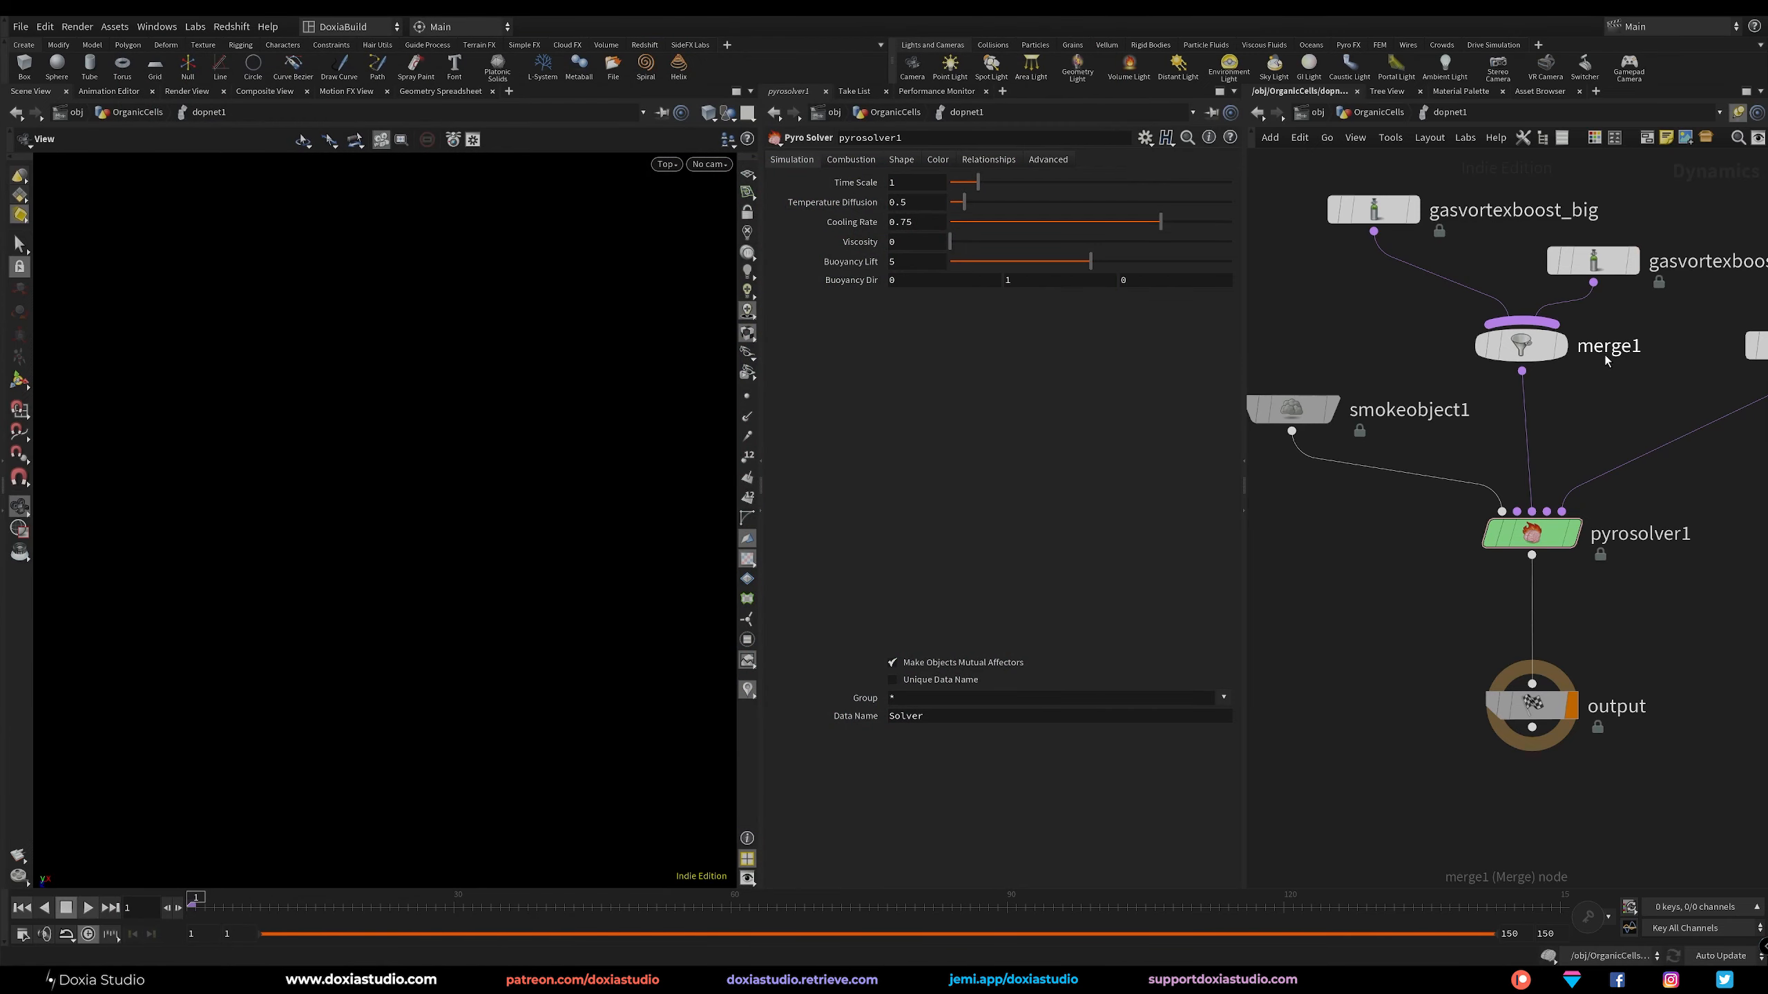
Set the gasvortexboost_small node's Boost to 1.5 and its Swirl Size to 0.4.
left_click(1593, 260)
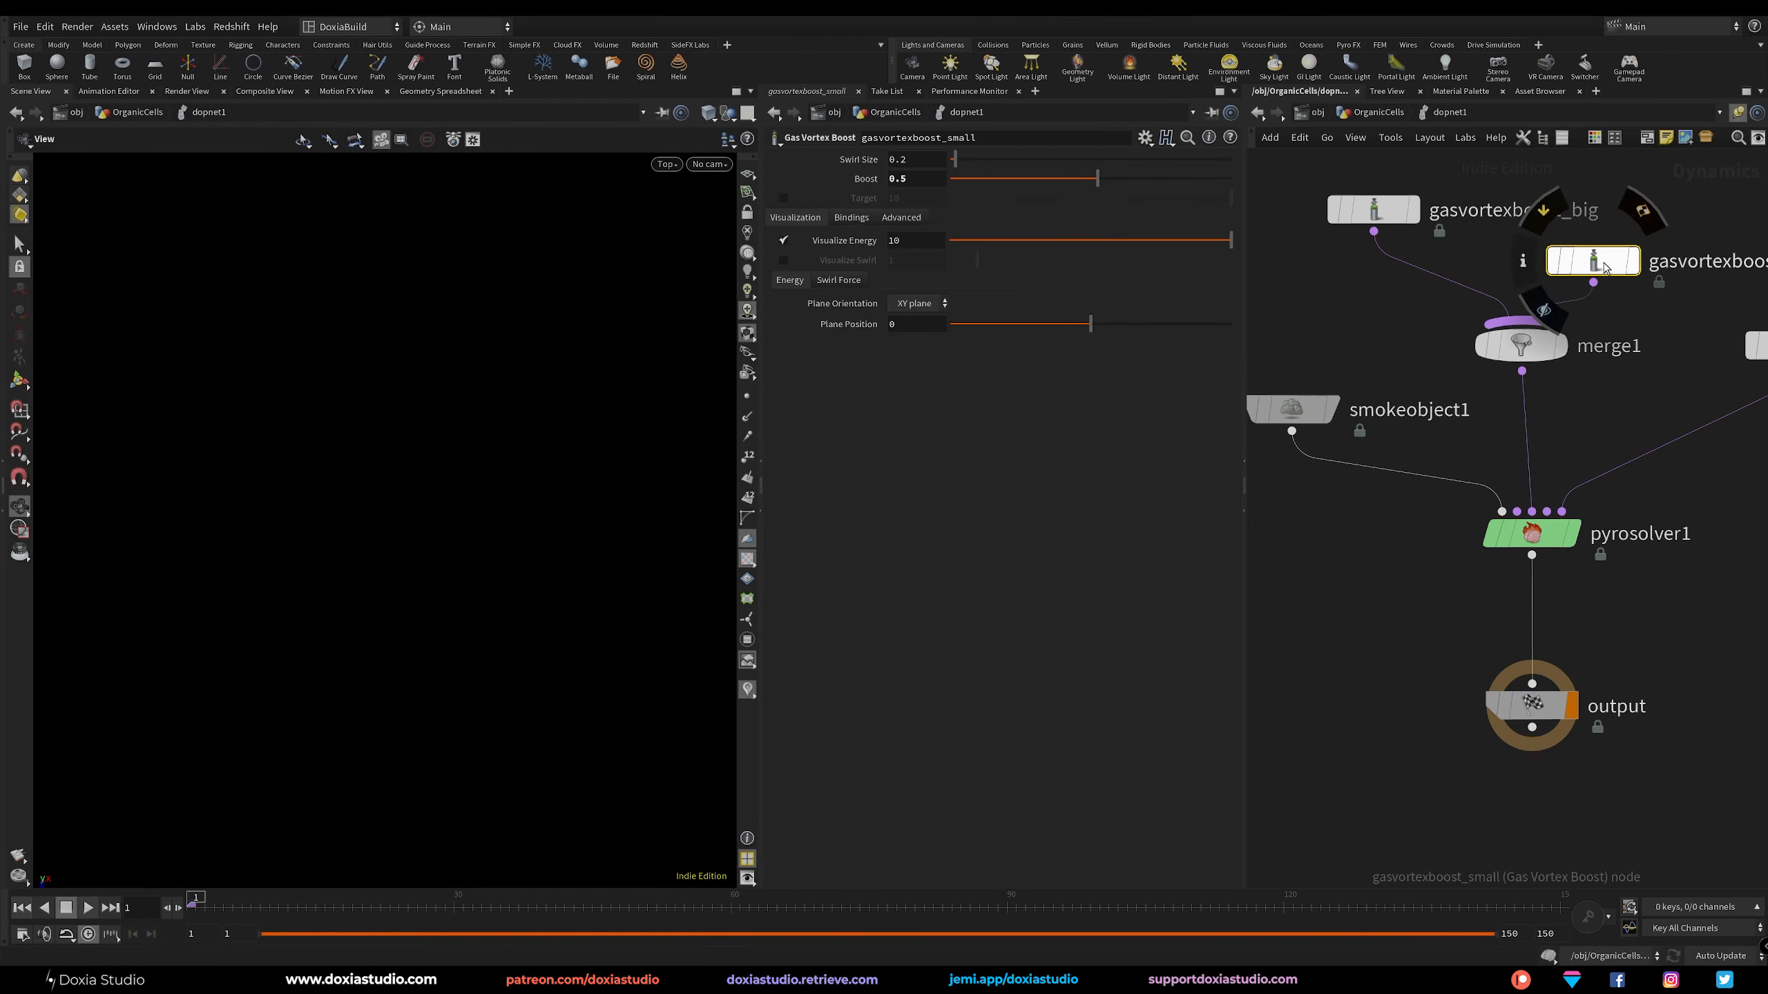
left_click_drag(1373, 309, 1369, 327)
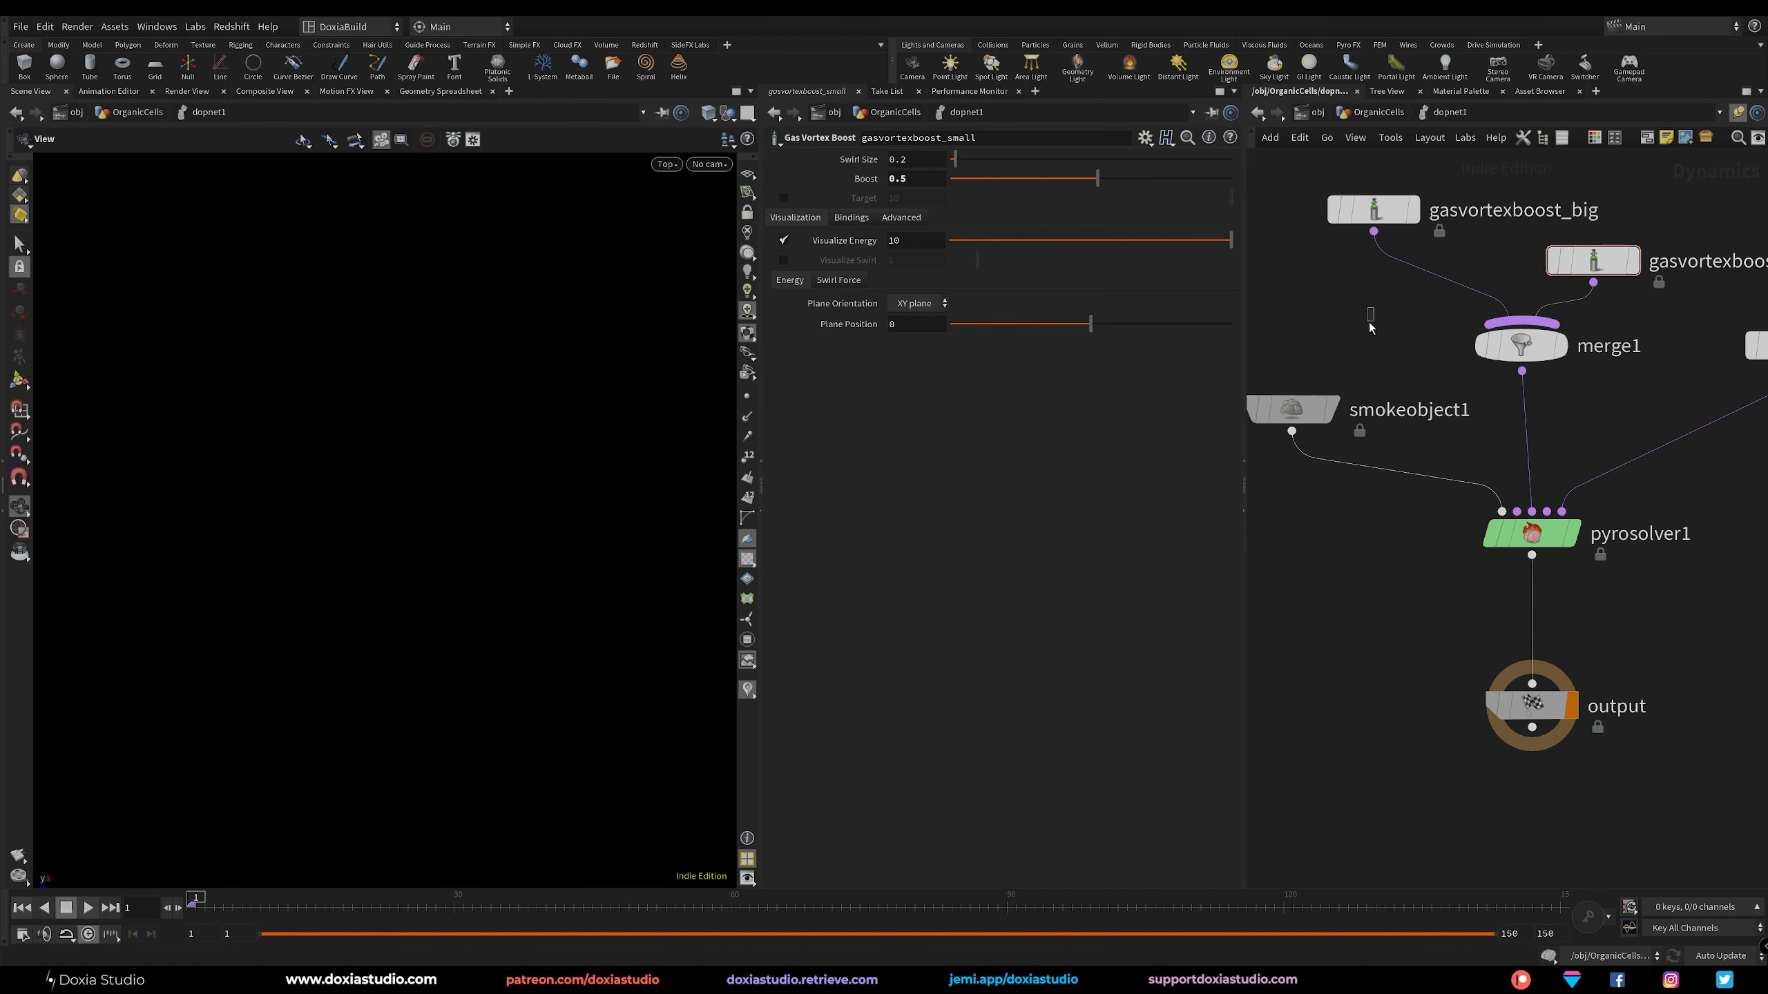
scroll(1369, 328, "down", 6)
scroll(1350, 331, "up", 3)
middle_click_drag(1377, 316, 1329, 360)
mouse_move(1474, 312)
left_mouse_down()
mouse_move(1448, 282)
mouse_move(1481, 313)
left_mouse_up()
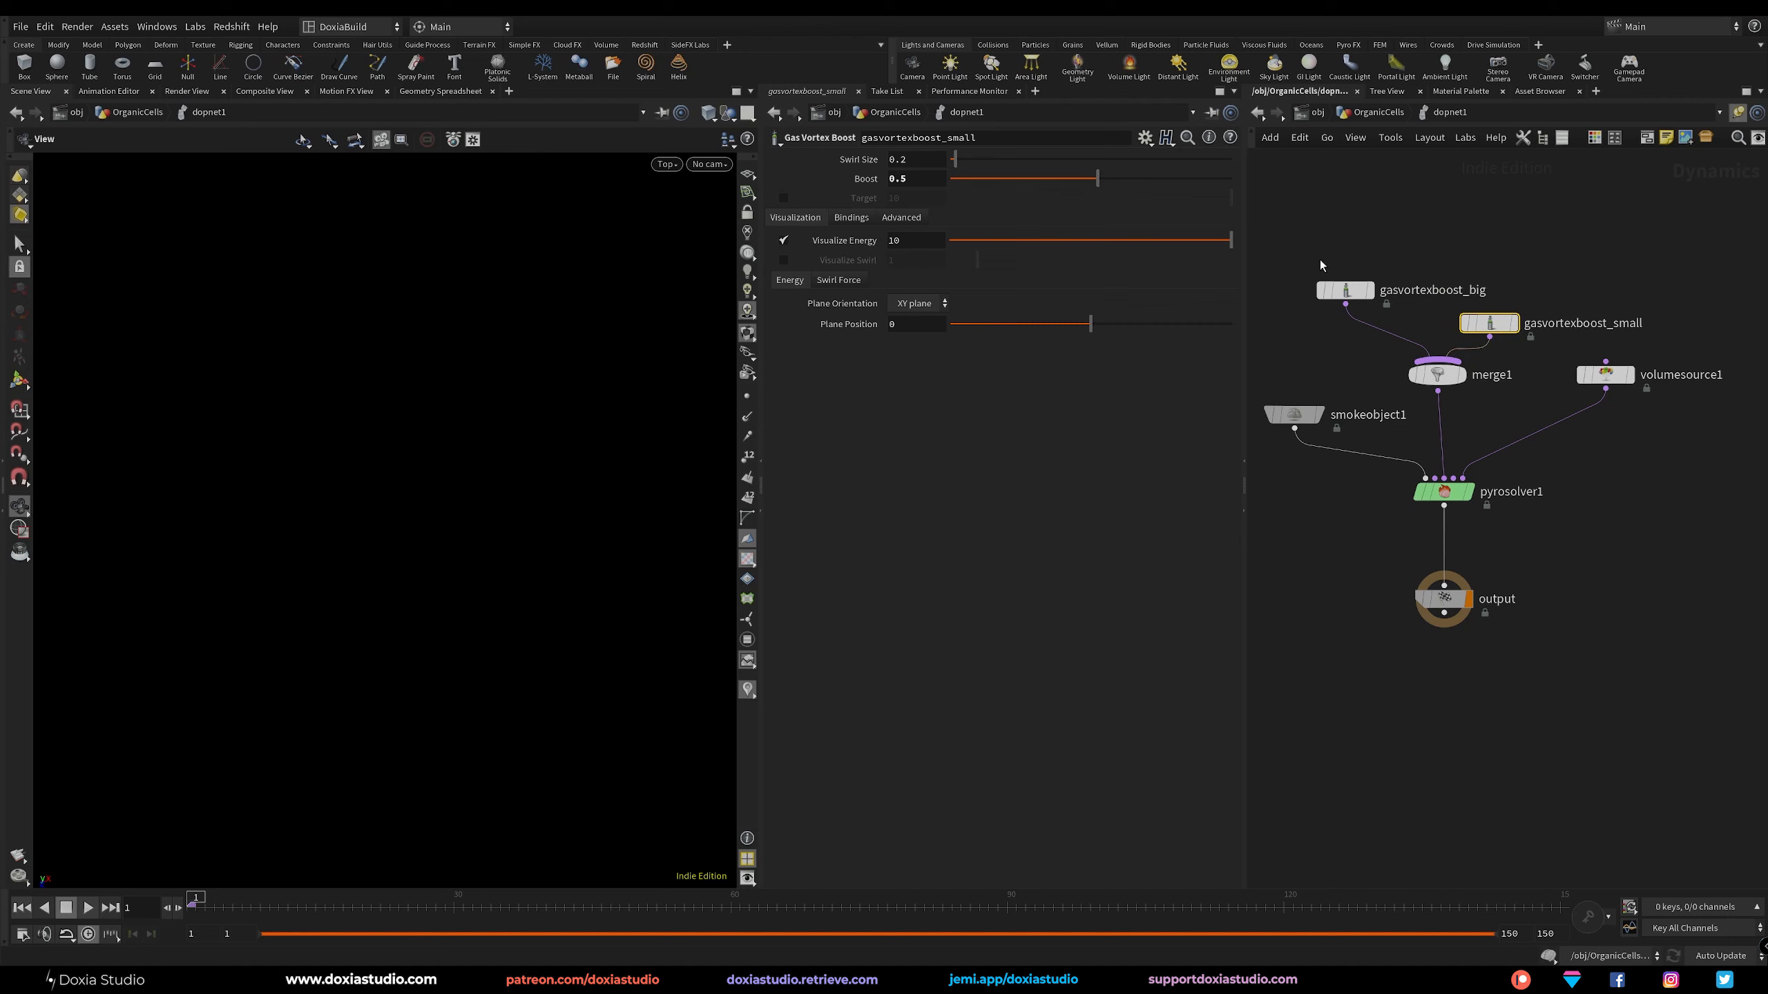
left_click(924, 182)
type("1")
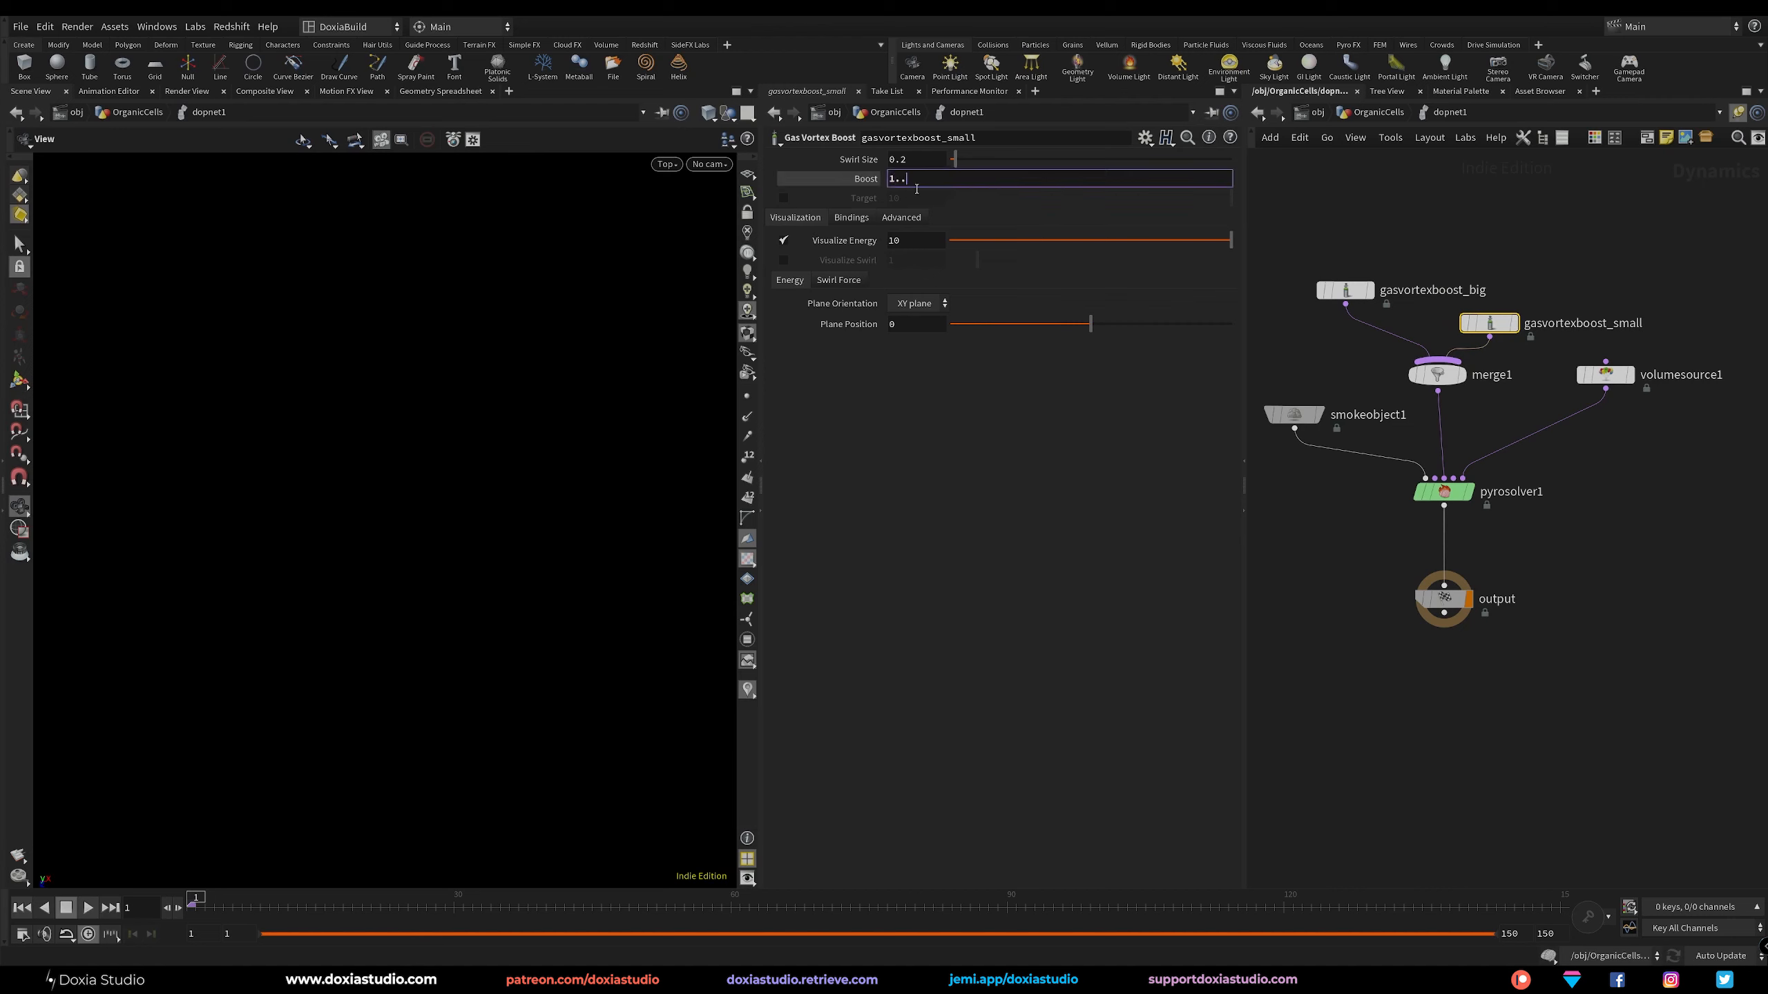
type(".5")
key("Return")
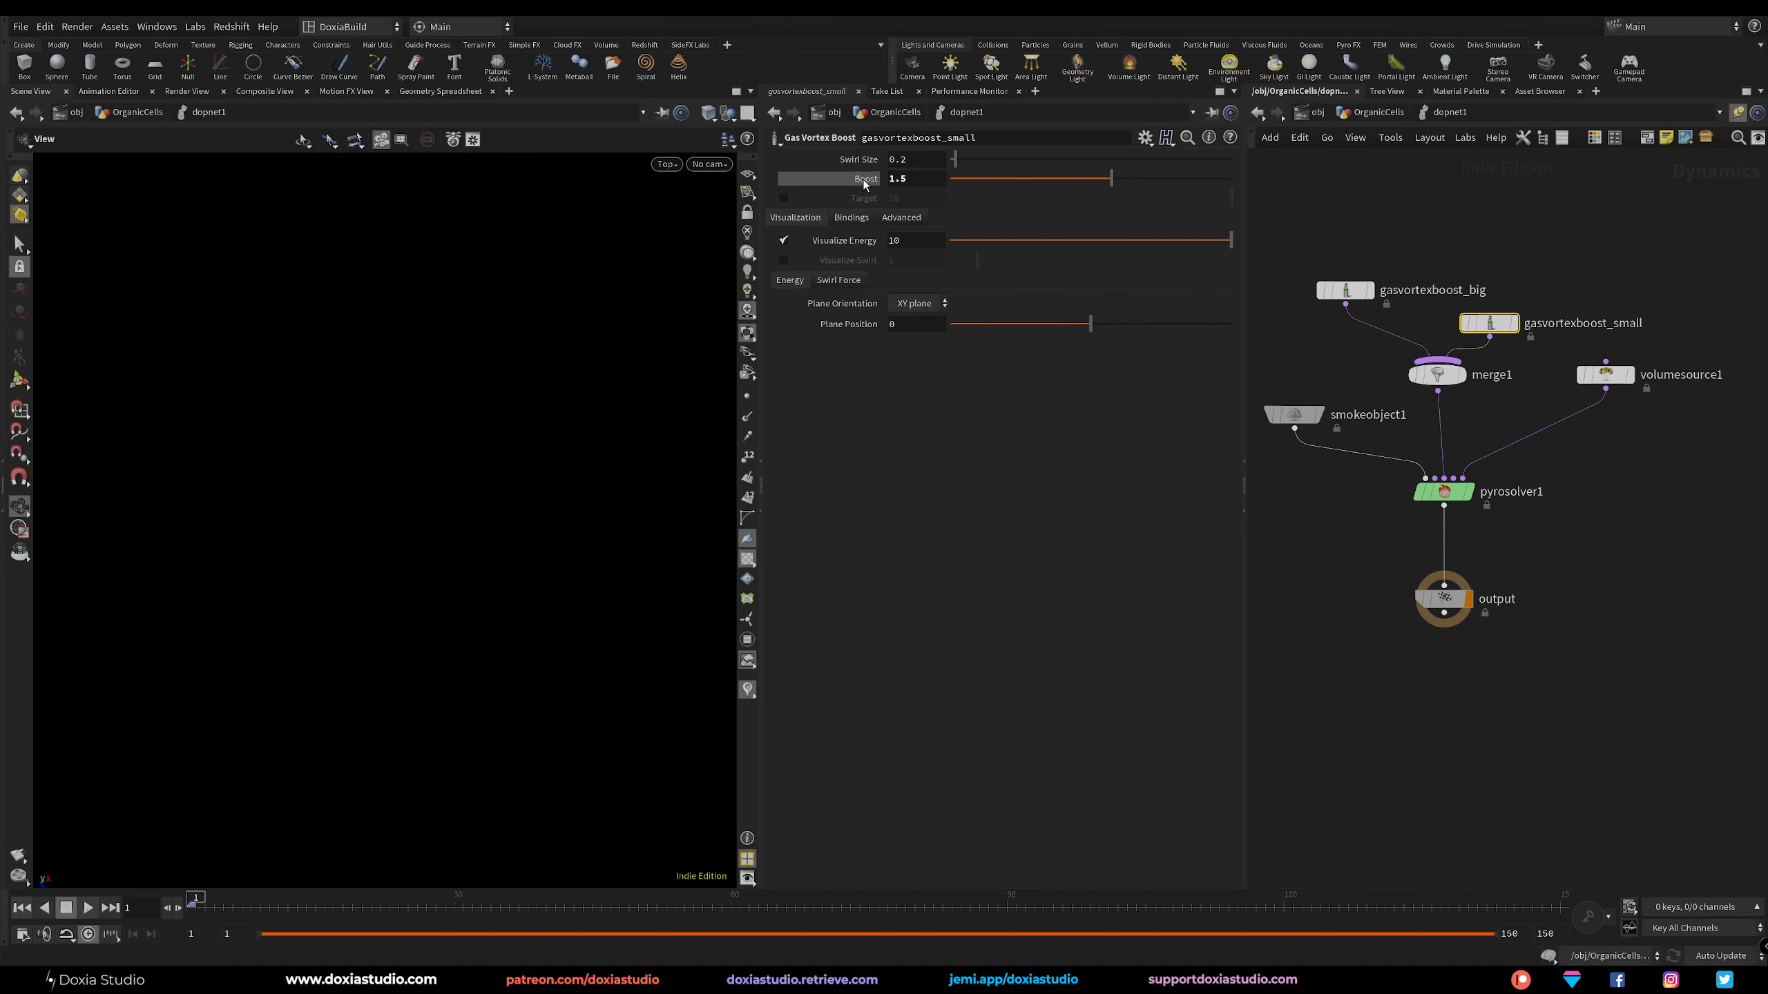
double_click(903, 160)
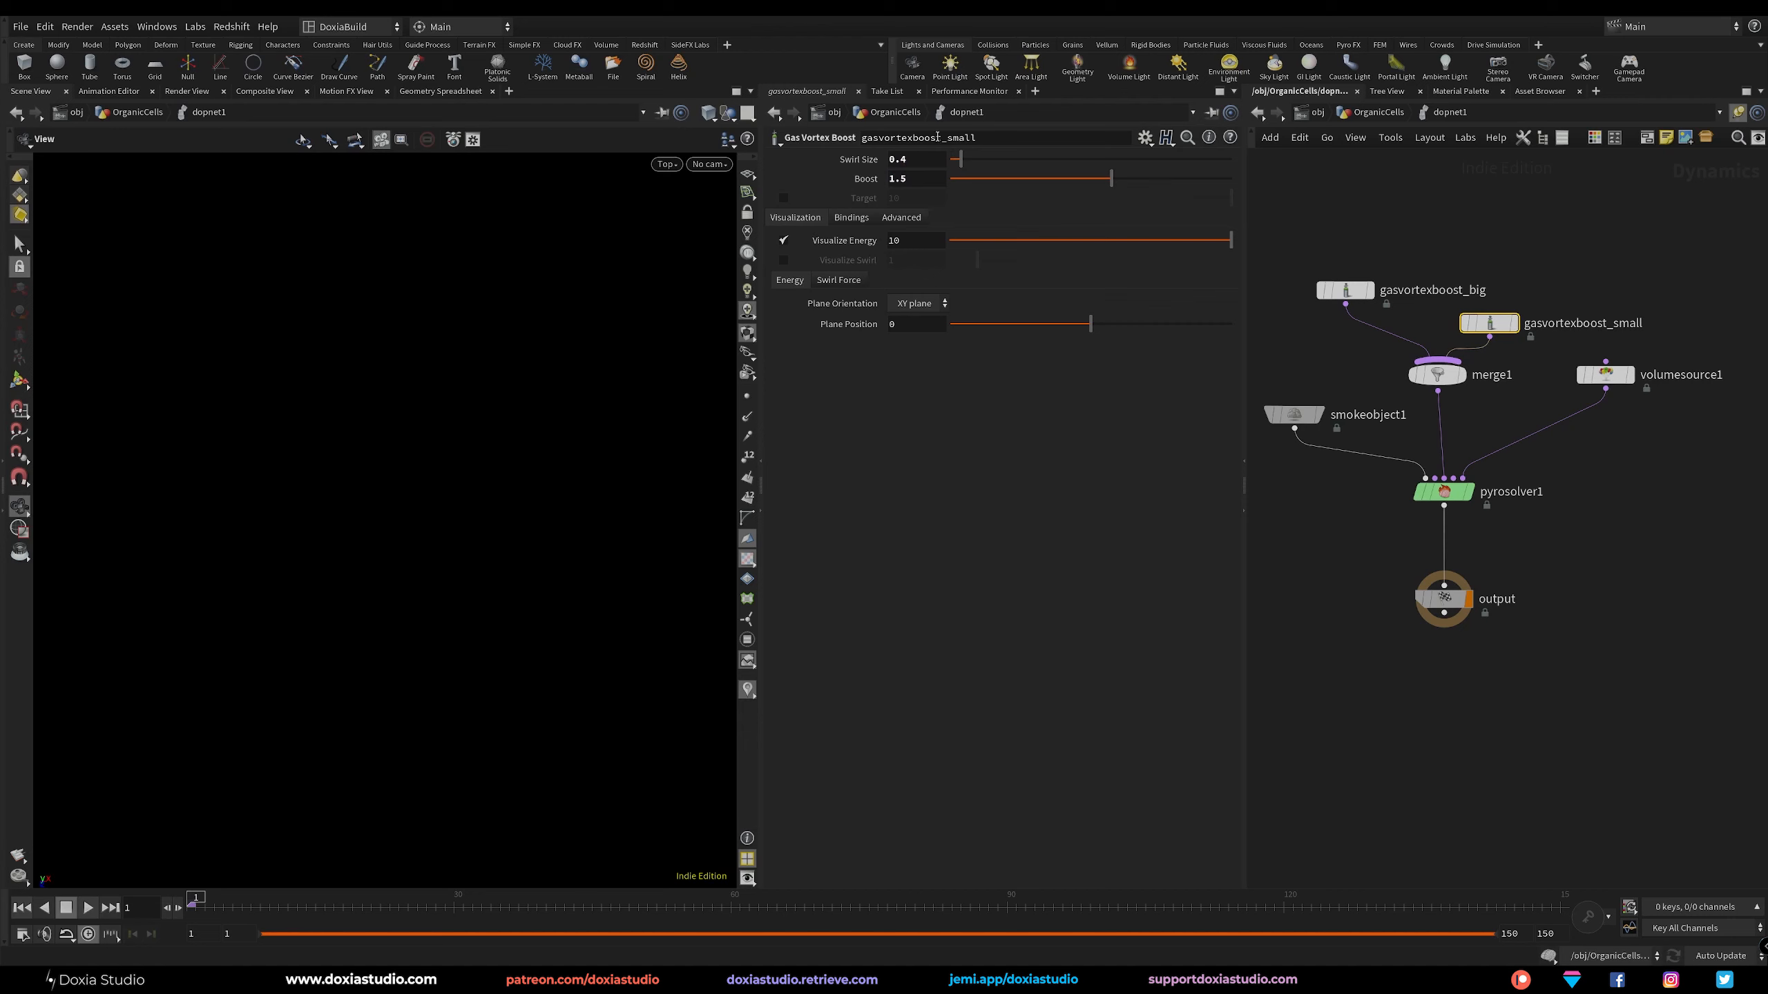
Review the gasvortexboost_big parameters and the pyro solver's simulation, combustion, shape, relationship and advanced settings.
left_click(1344, 291)
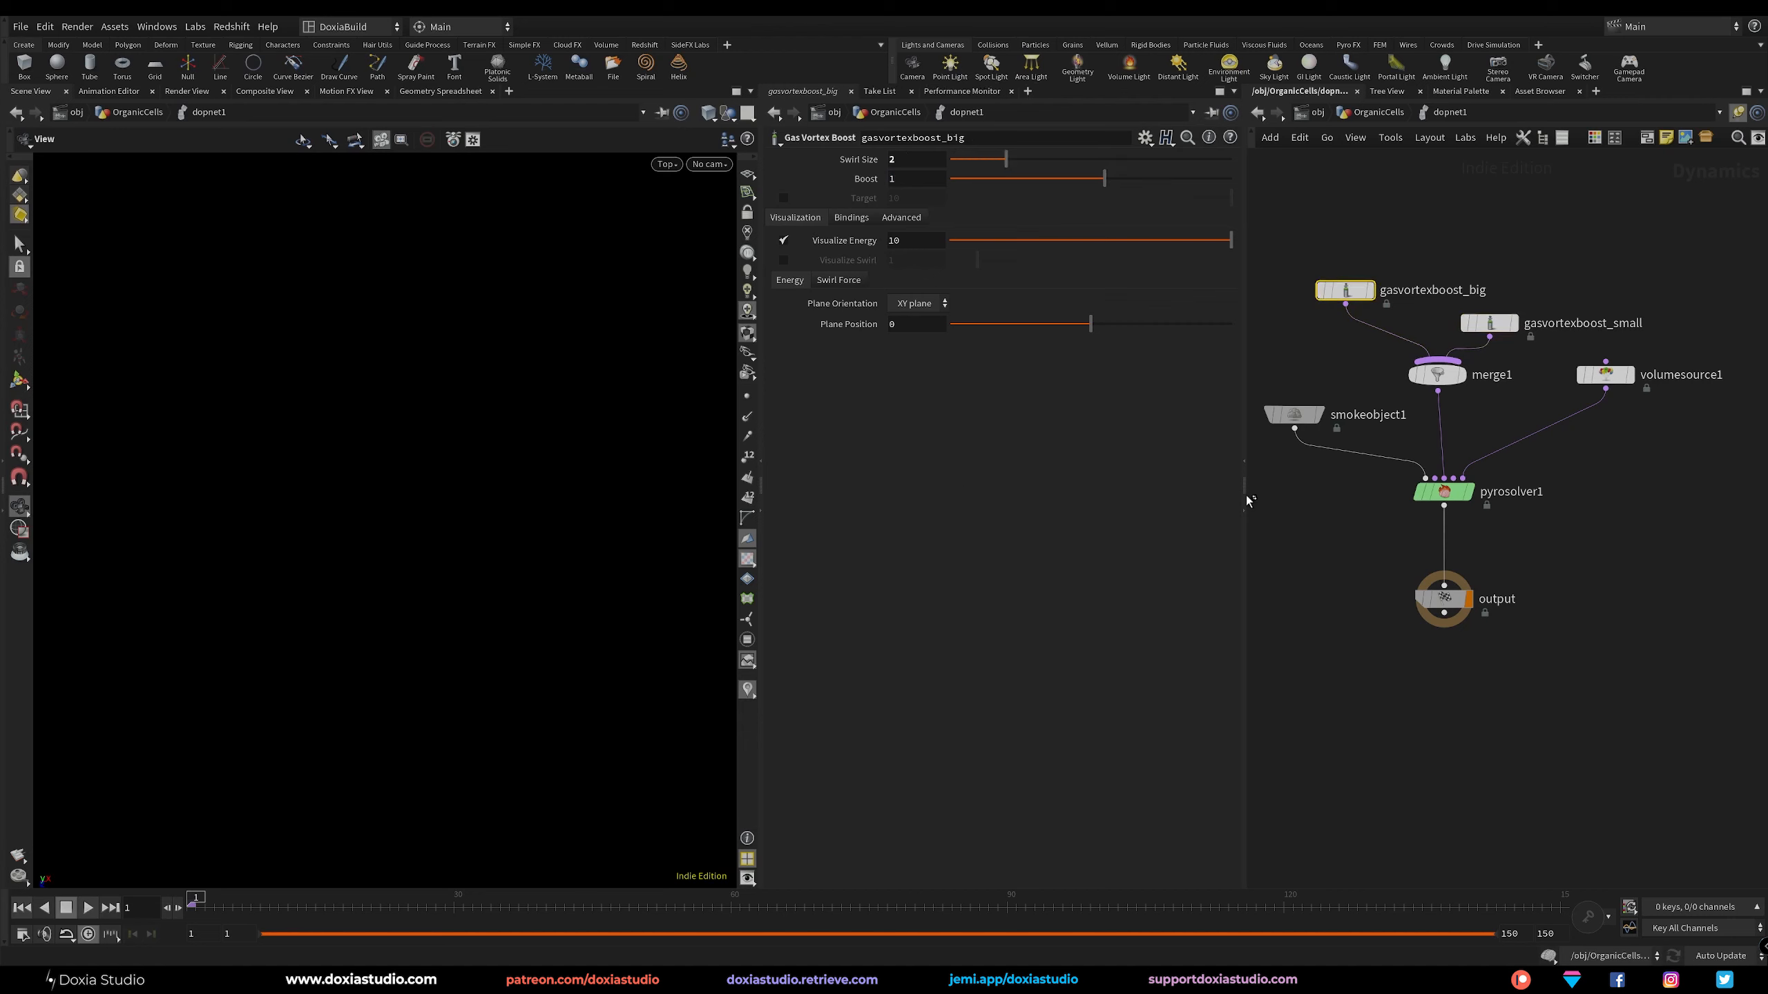
left_click(1448, 494)
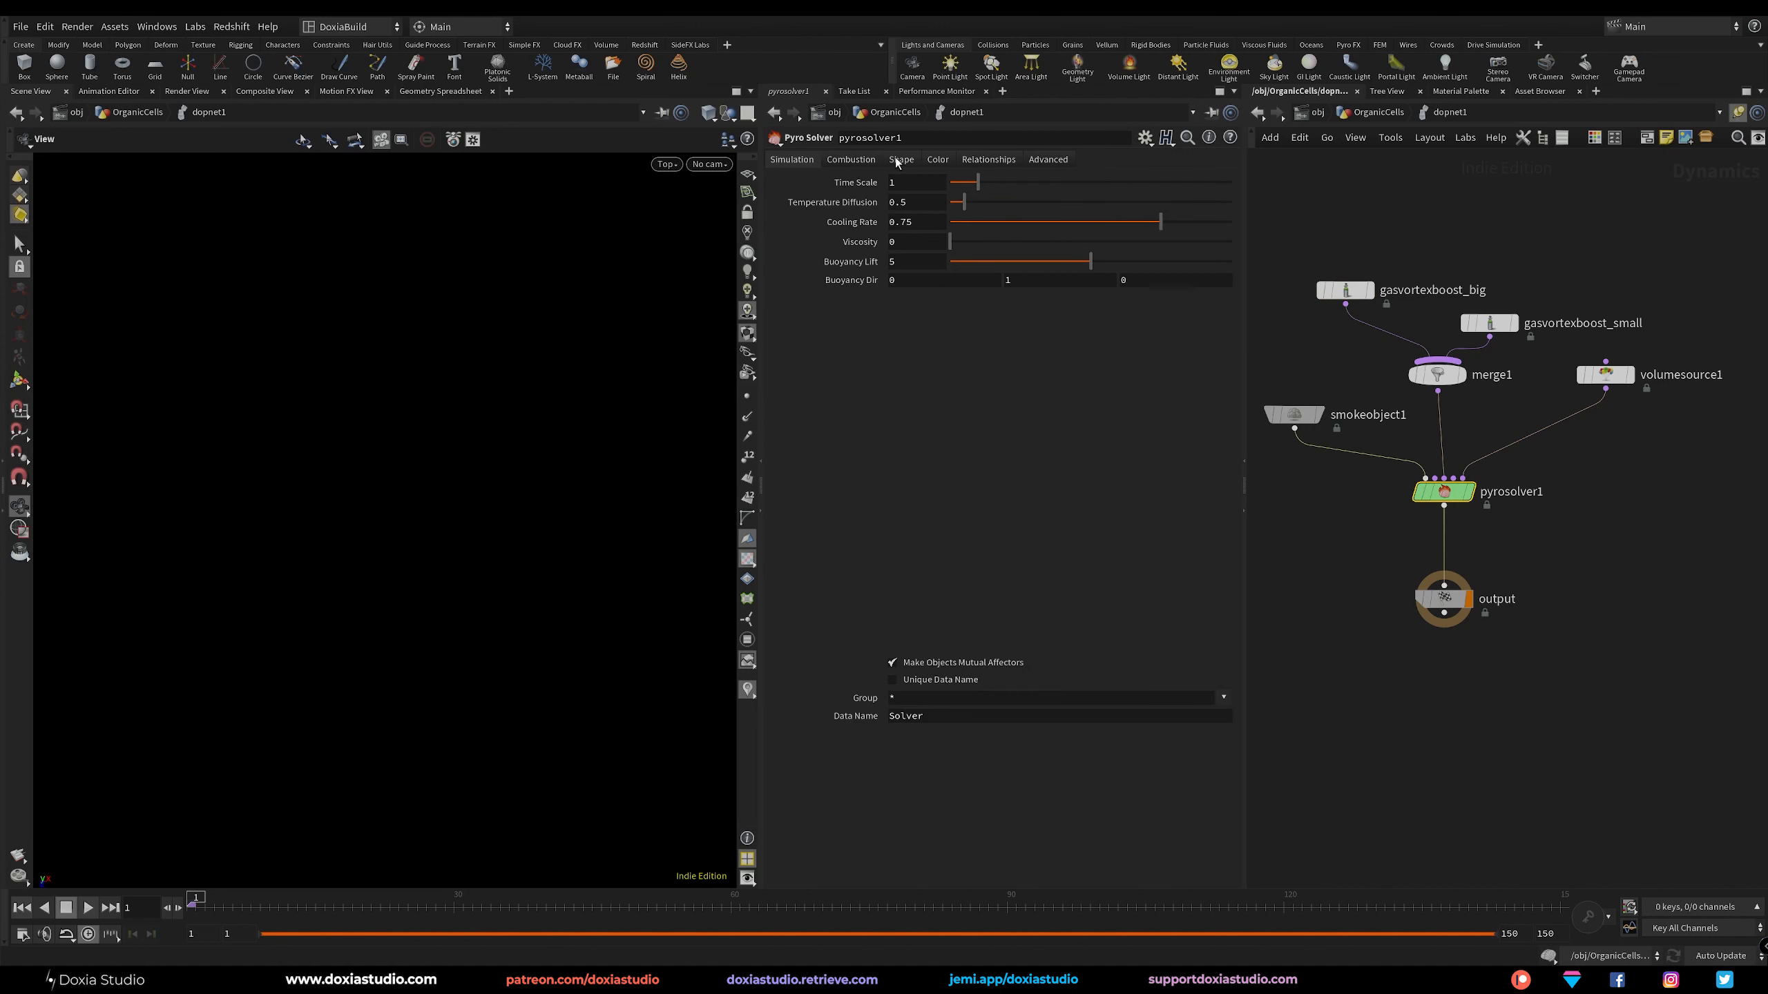
left_click(868, 164)
left_click(894, 181)
left_click(901, 159)
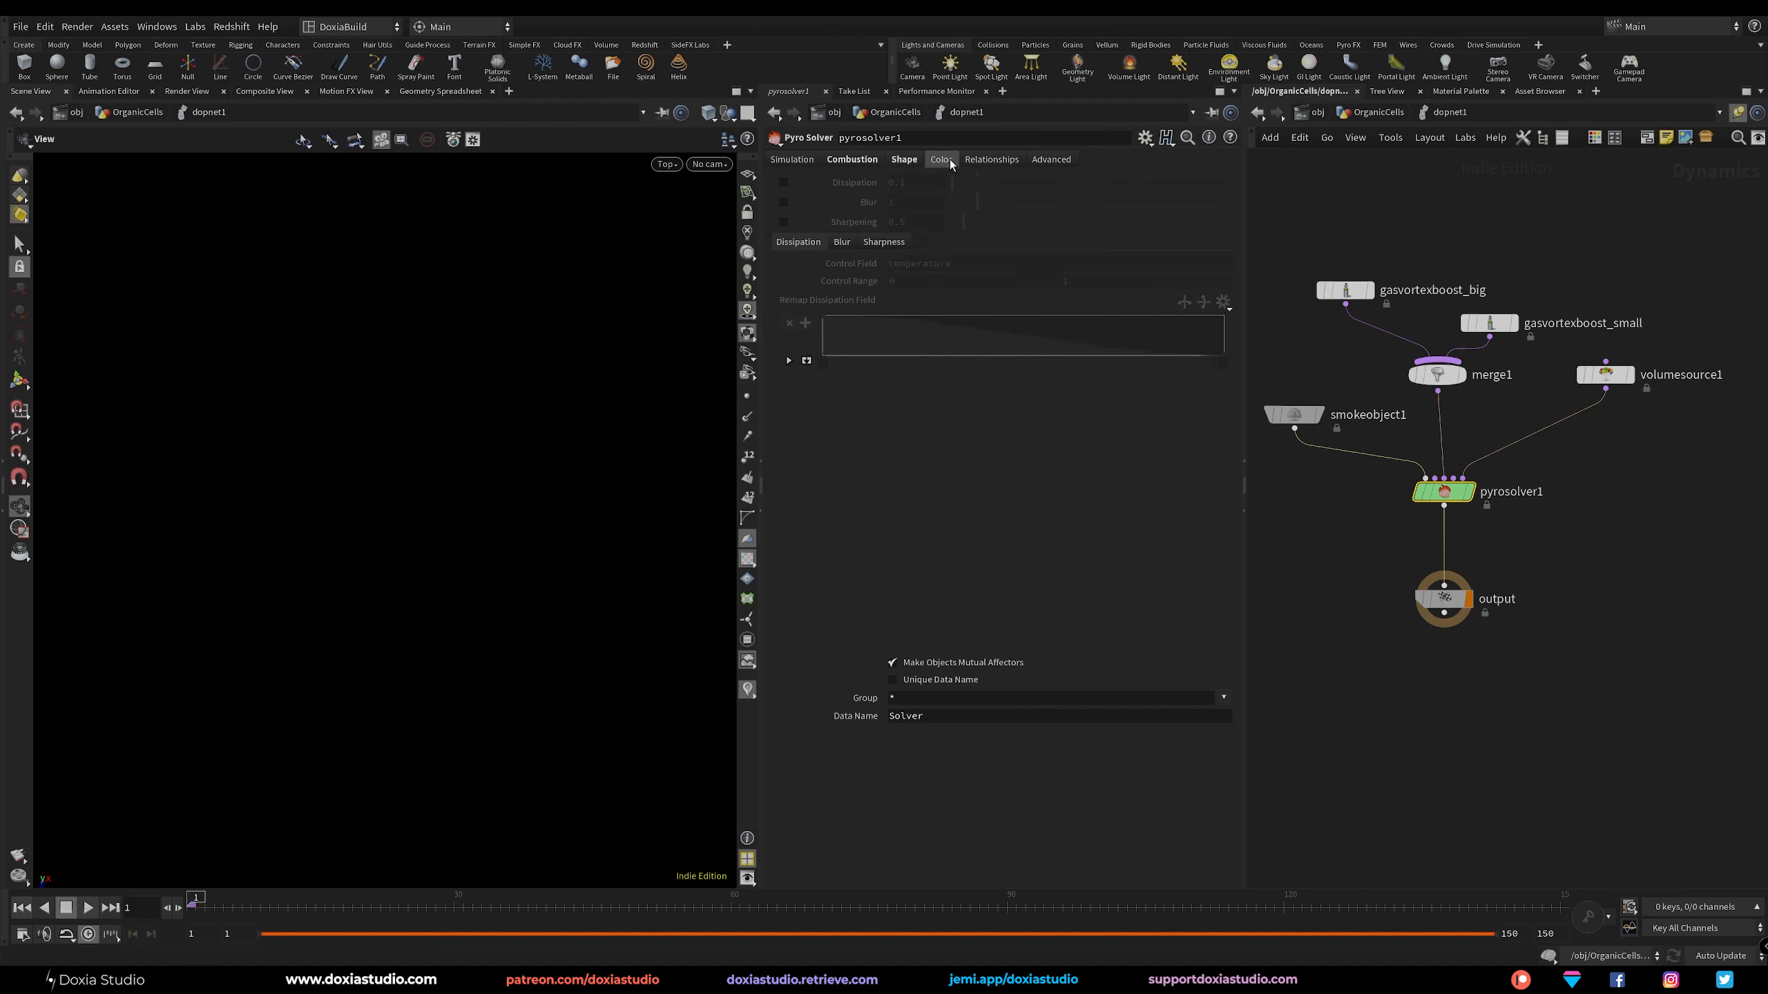
left_click(997, 161)
left_click(1047, 161)
left_click(993, 160)
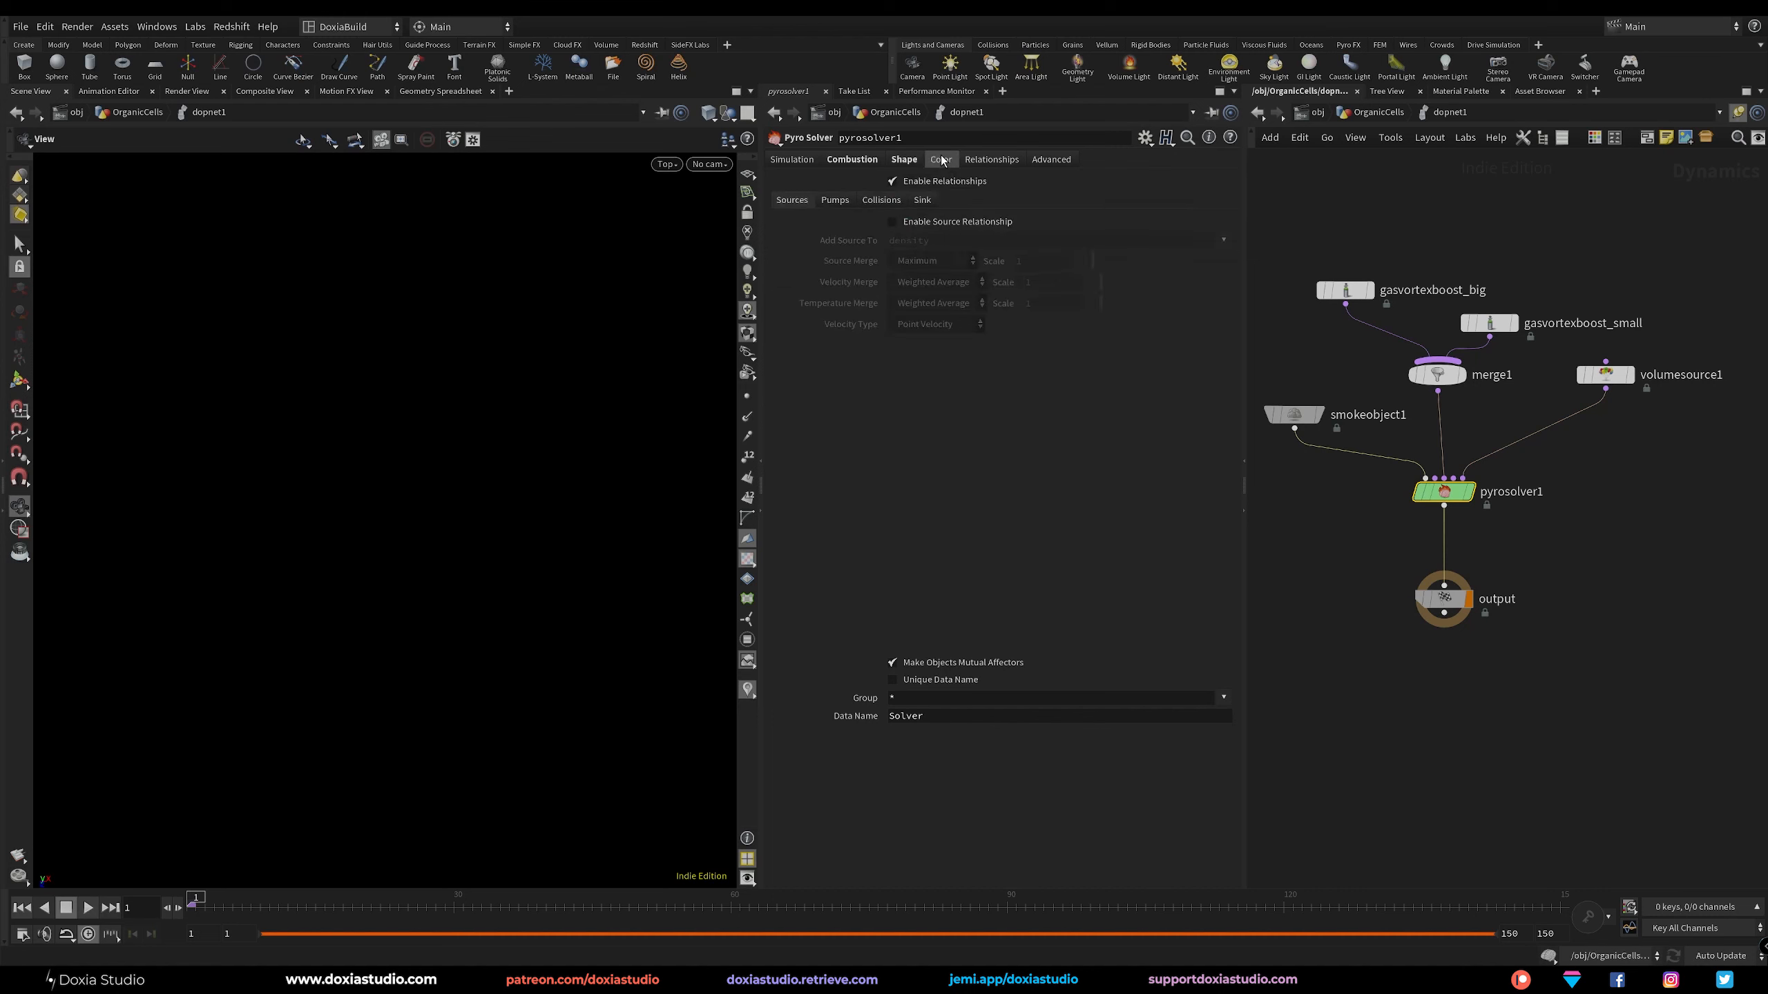
left_click(904, 160)
left_click(846, 160)
left_click(790, 160)
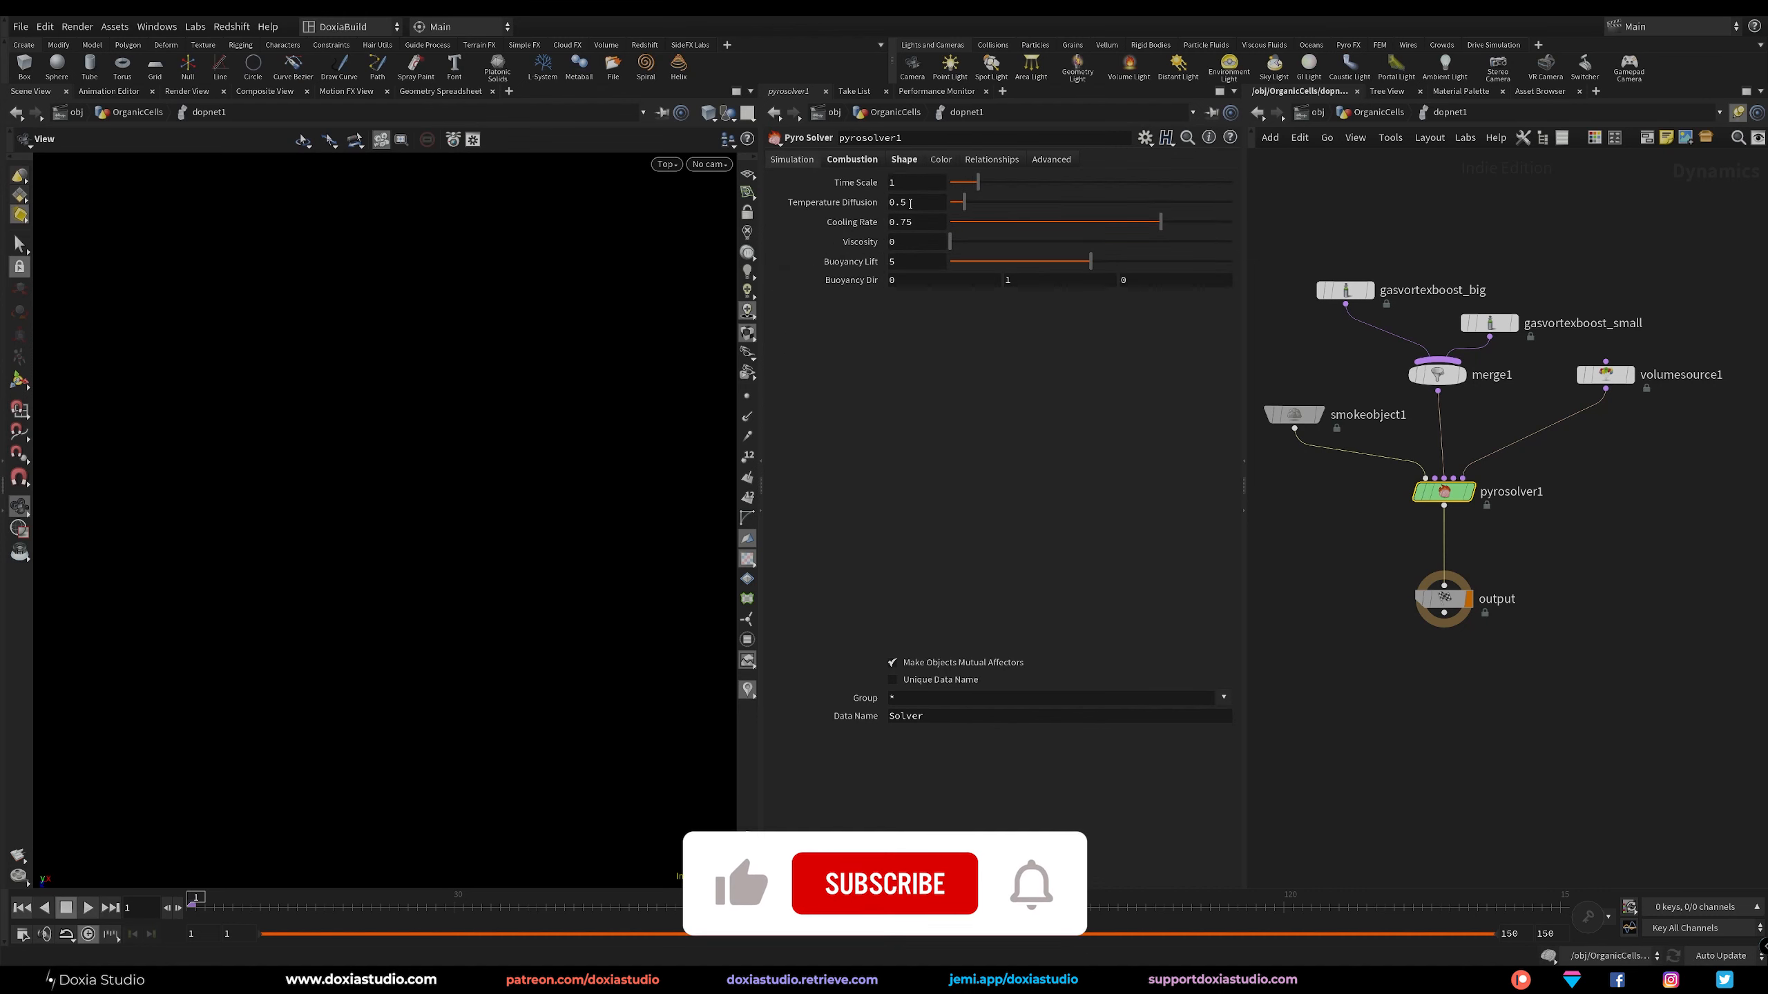
Set the smoke object's Division Size to 0.025.
left_click(1294, 415)
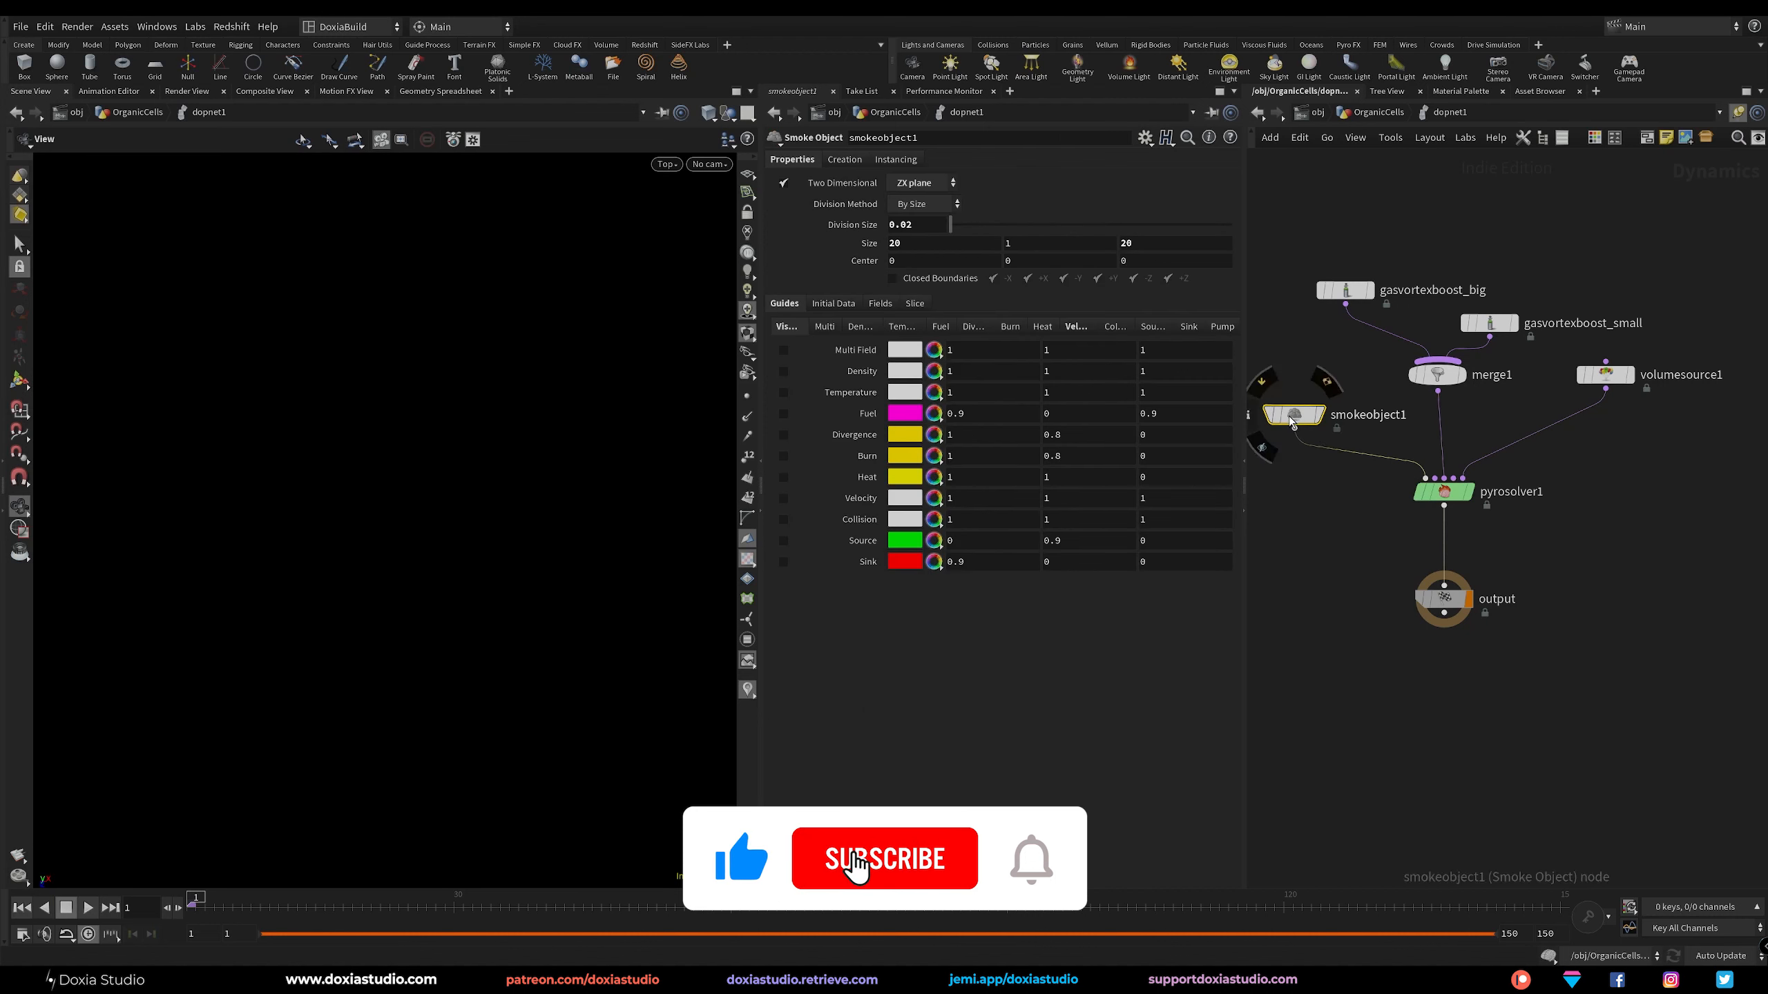
left_click(920, 228)
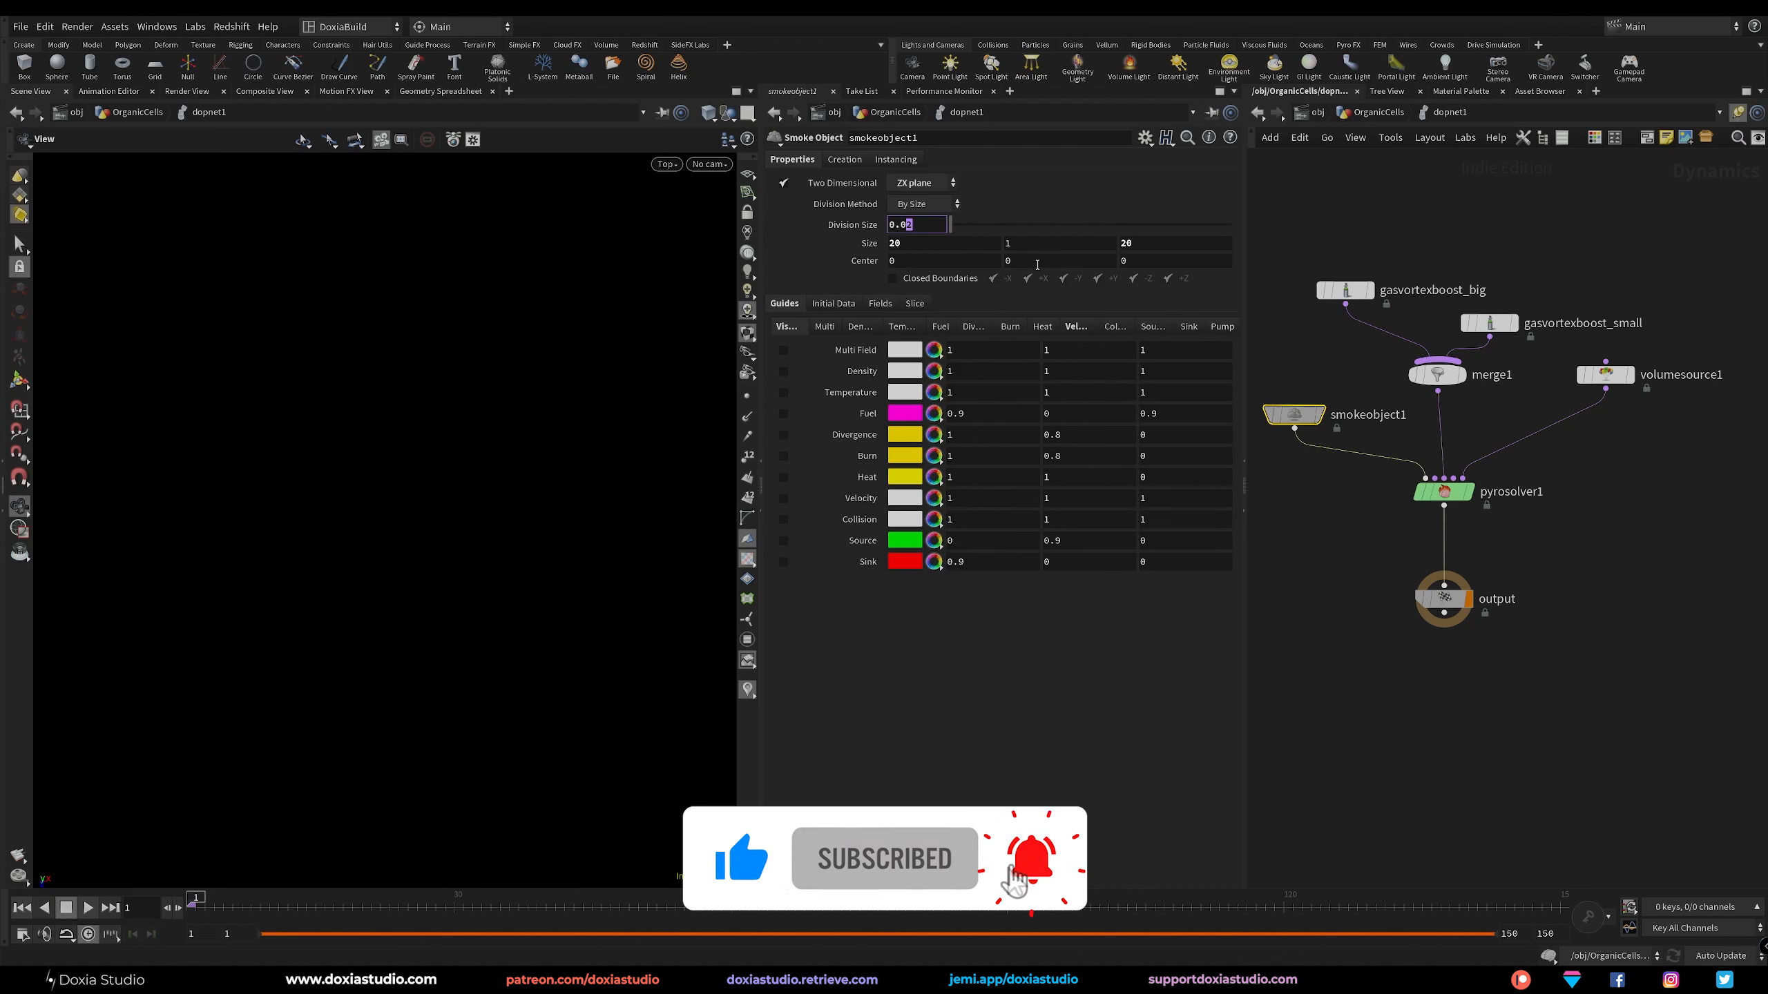
type("5")
key("Return")
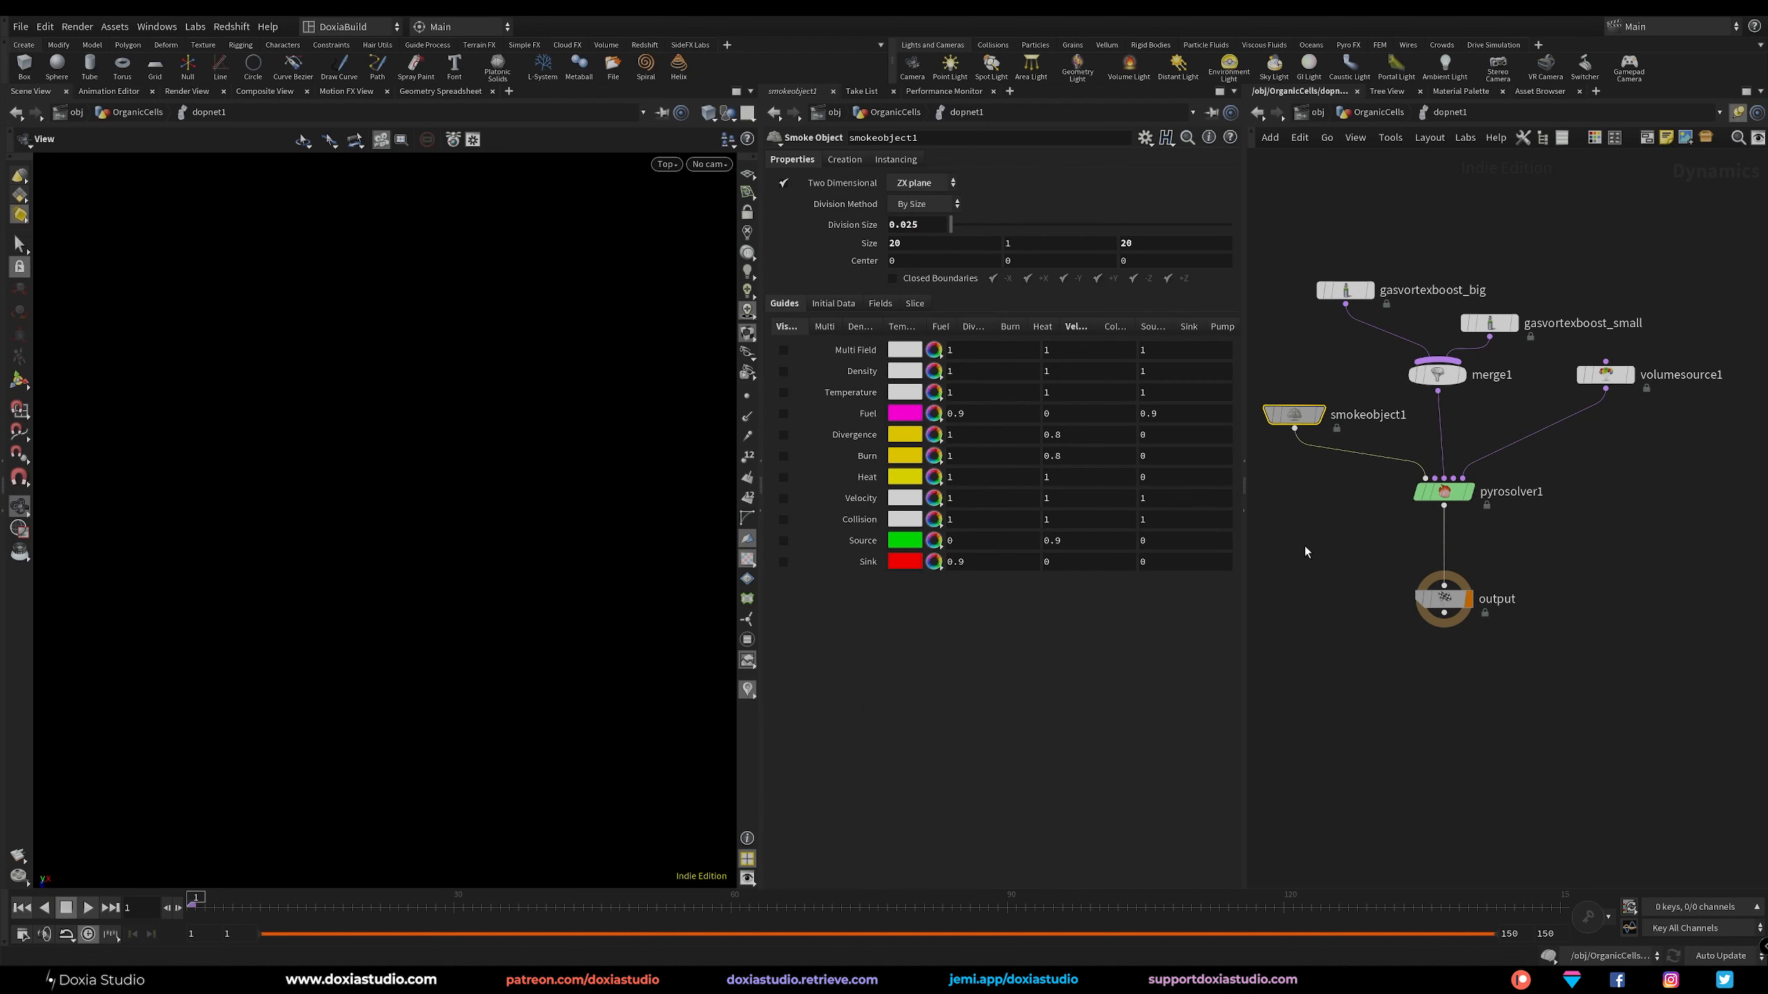
left_click(1342, 541)
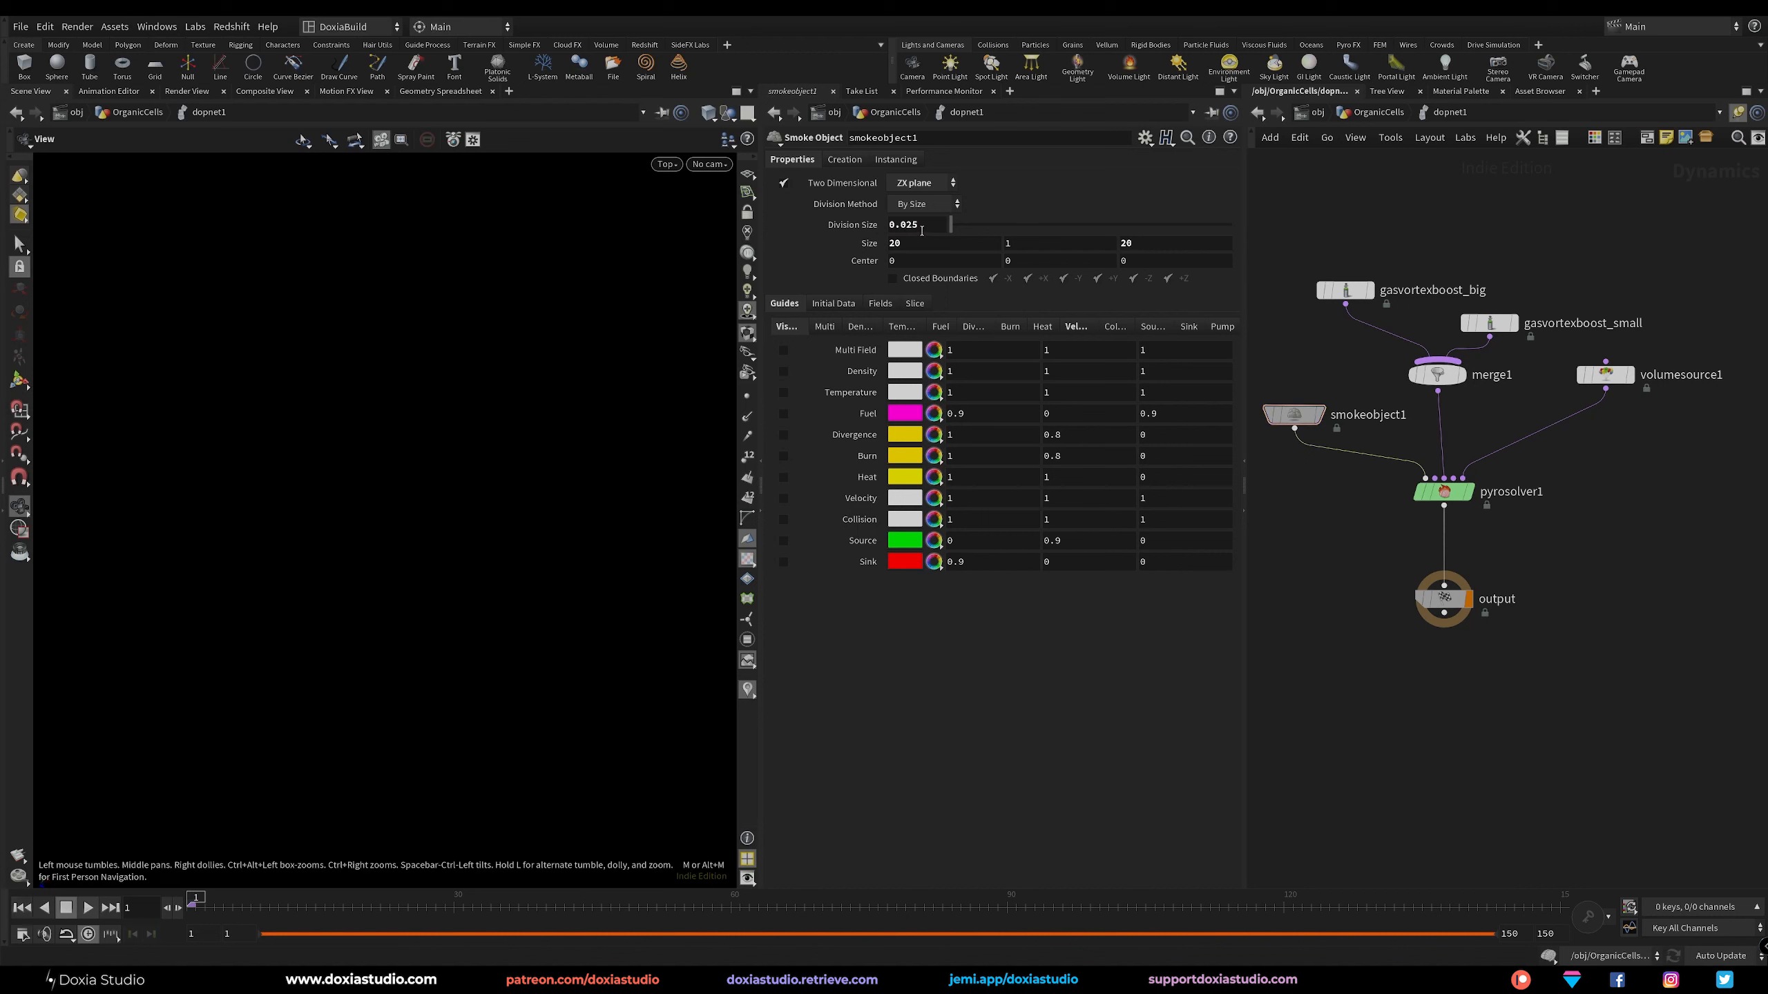
Set the smoke object's Division Size to 0.04 and save the scene file.
left_click_drag(920, 225, 908, 229)
type("4")
key("Return")
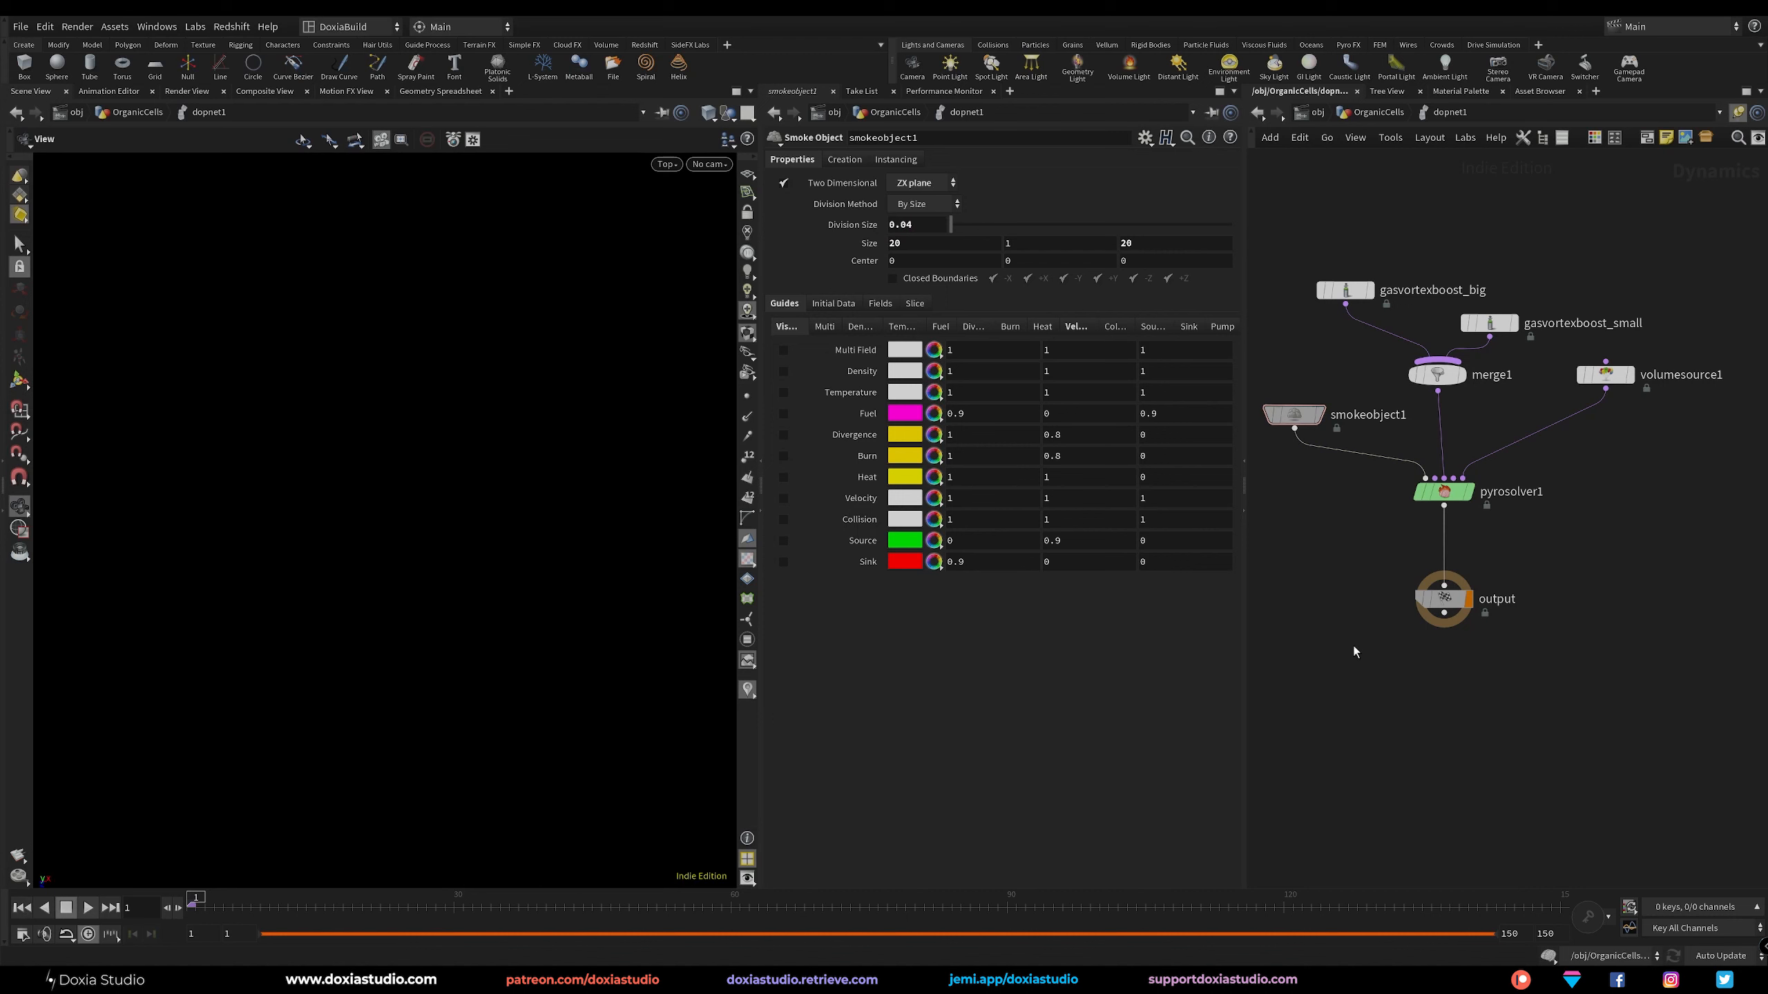
middle_click_drag(1330, 580, 1372, 593)
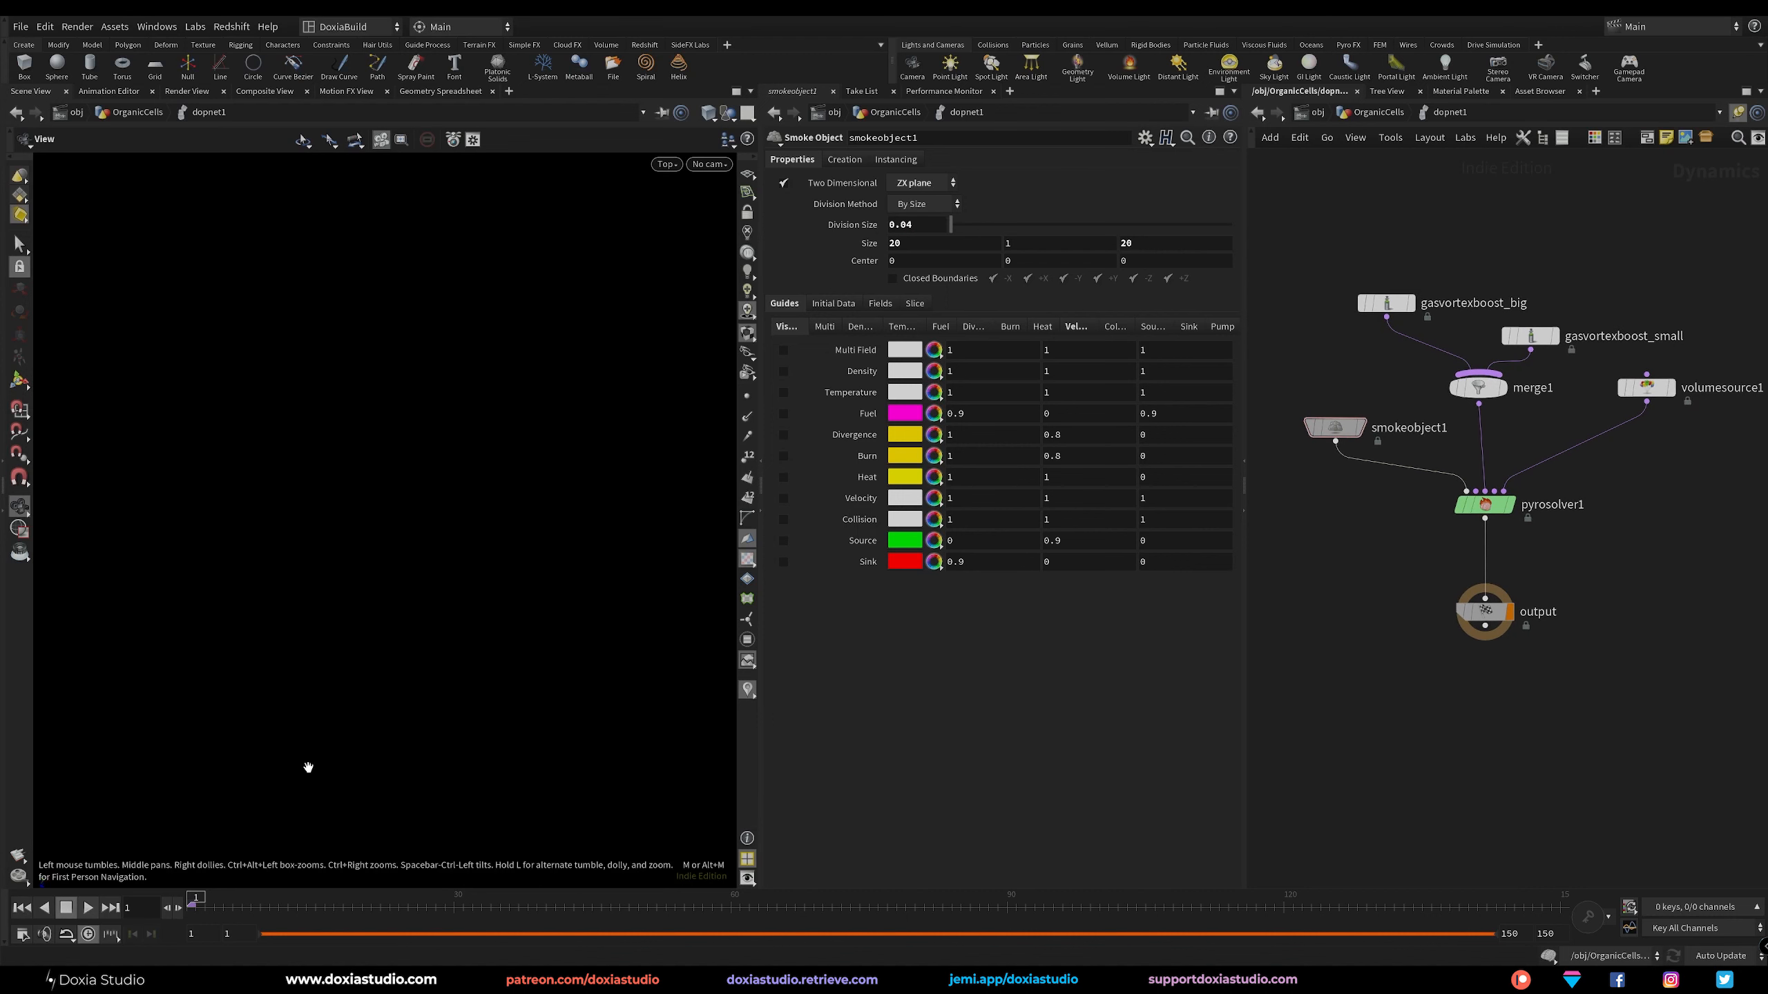
key("ctrl+s")
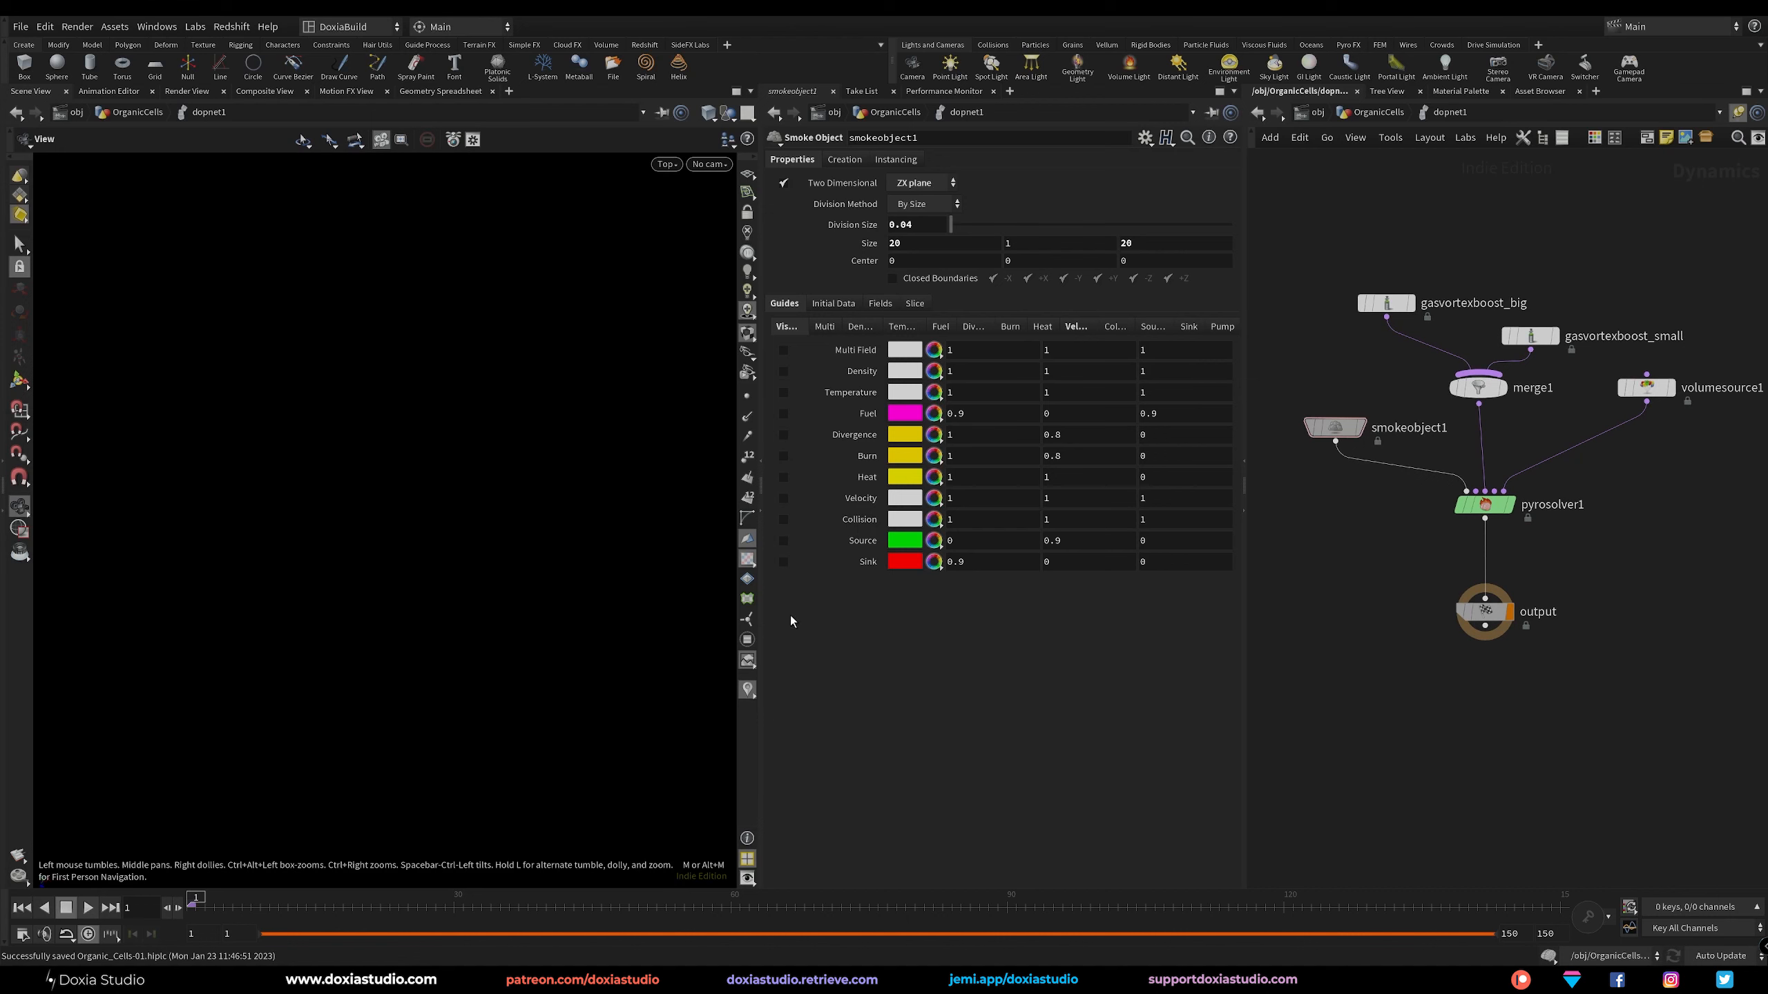
Render the simulation as a flipbook over frames 1 to 150 and play the captured frames in MPlay.
left_click(18, 856)
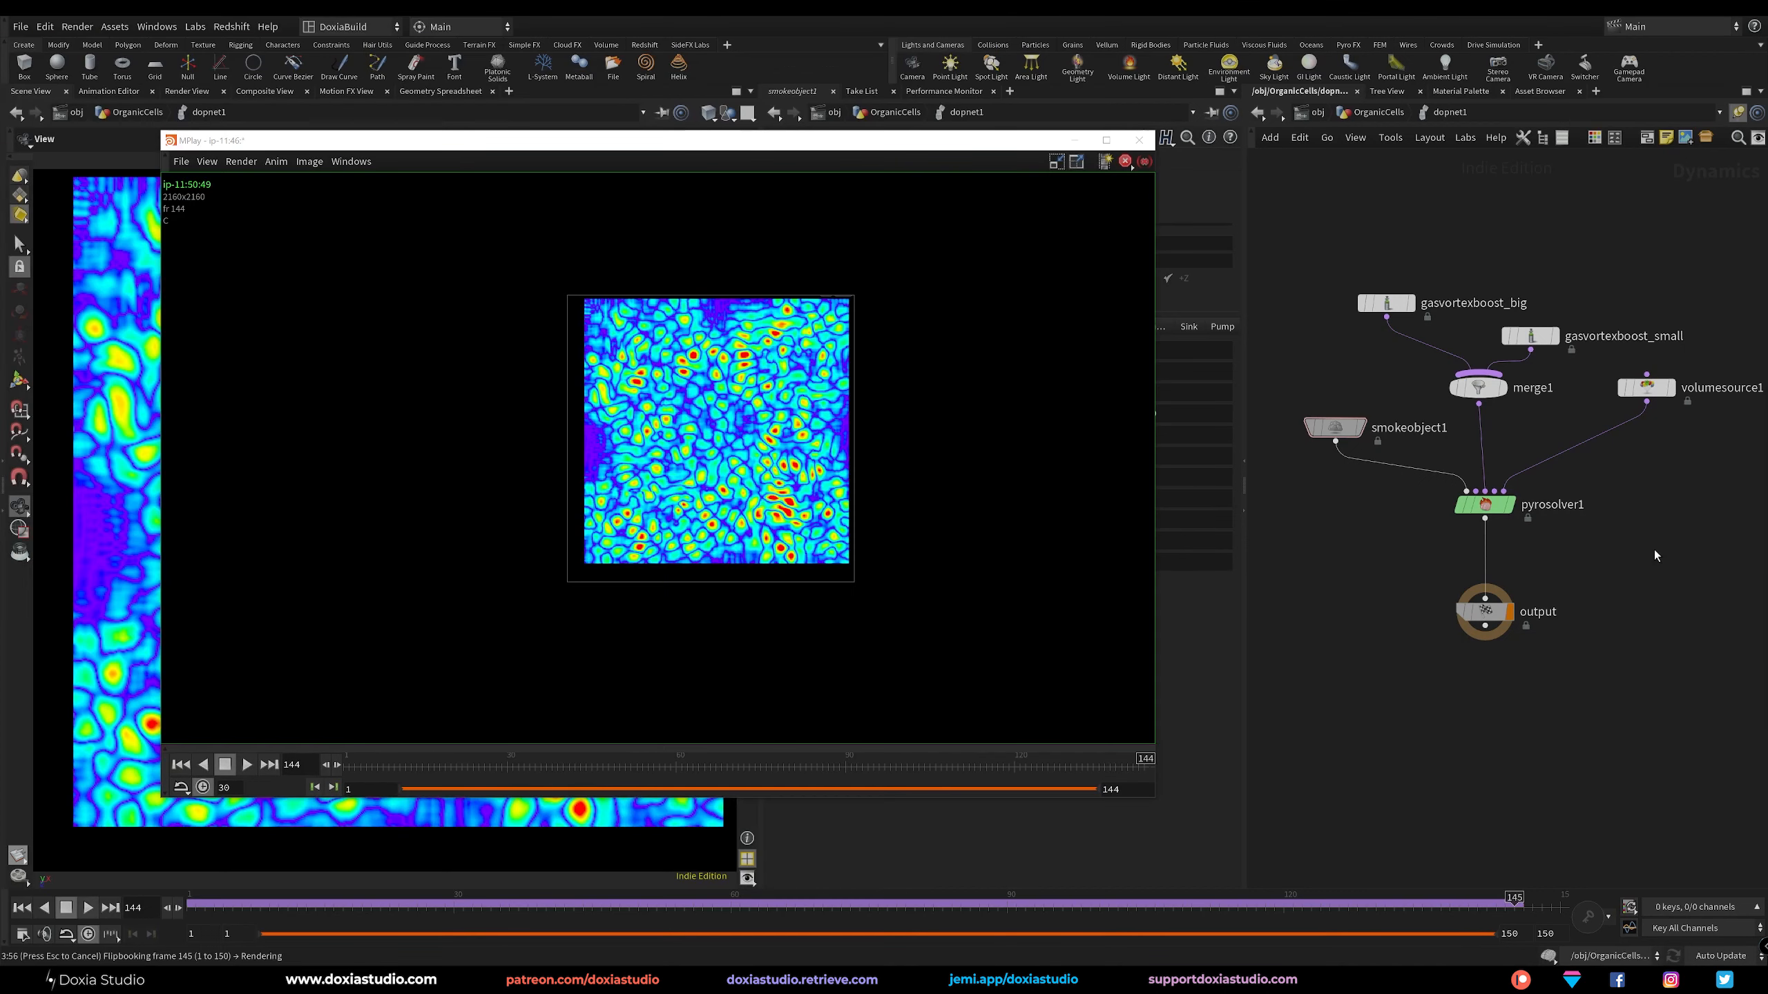
left_click(252, 763)
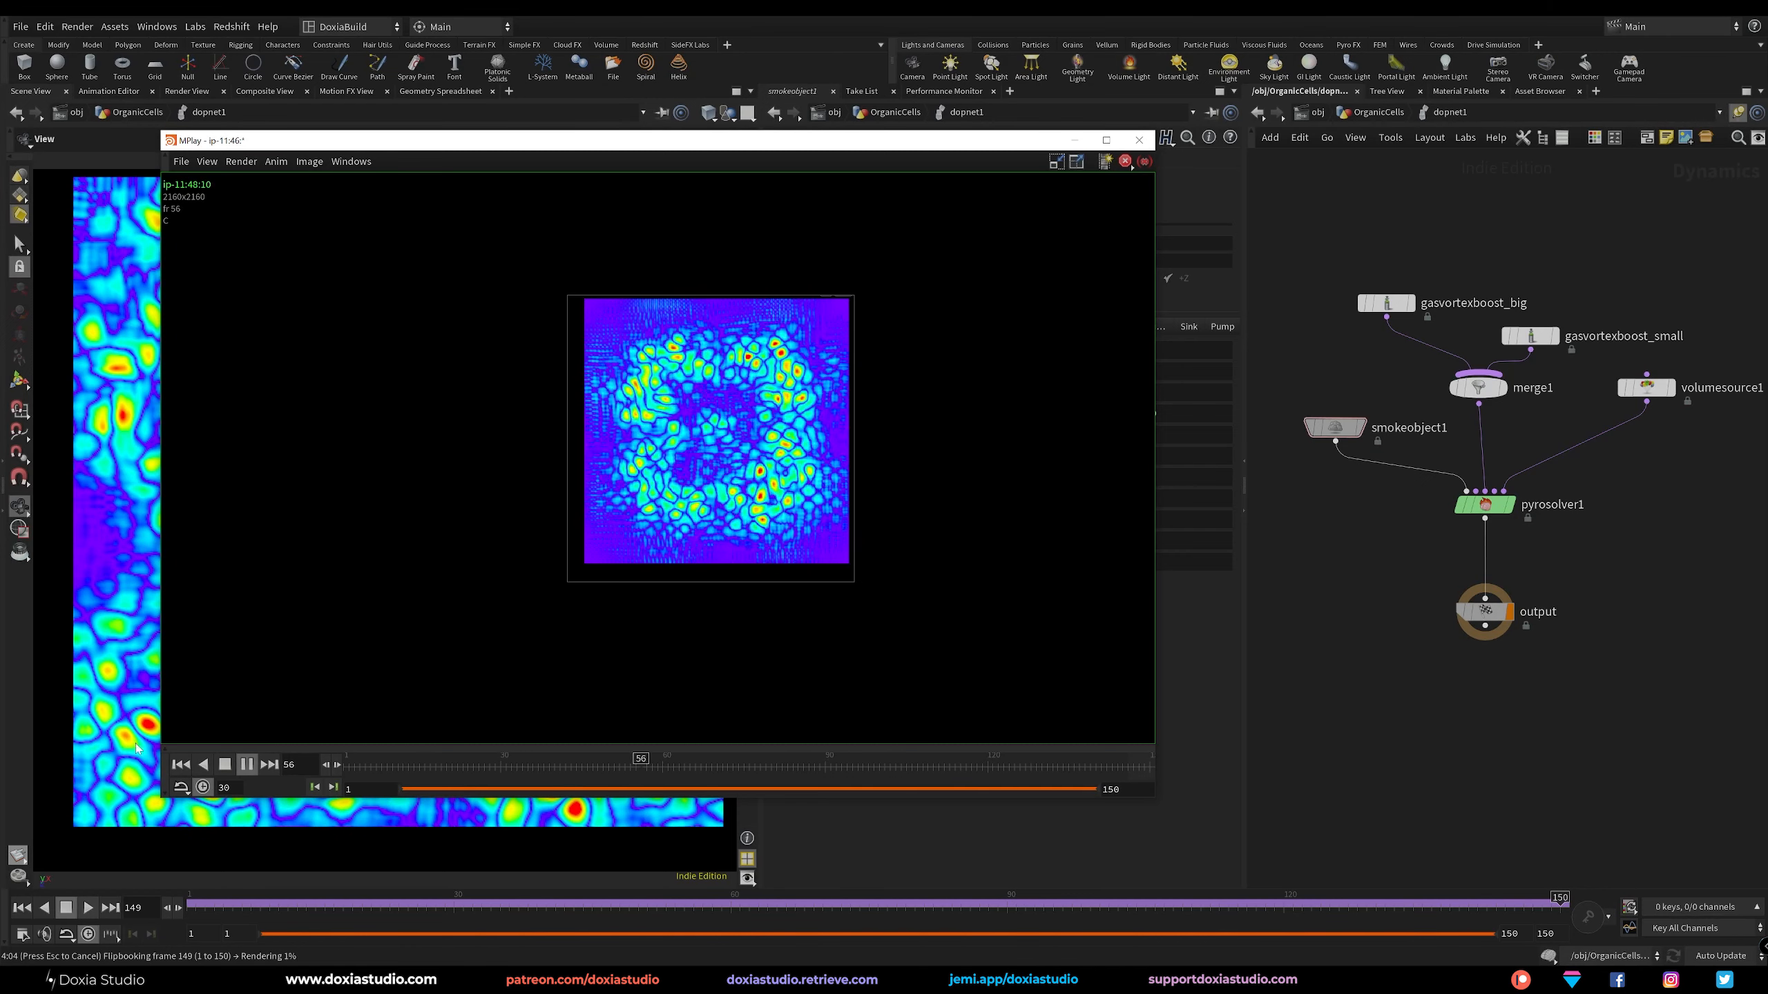
left_click(247, 764)
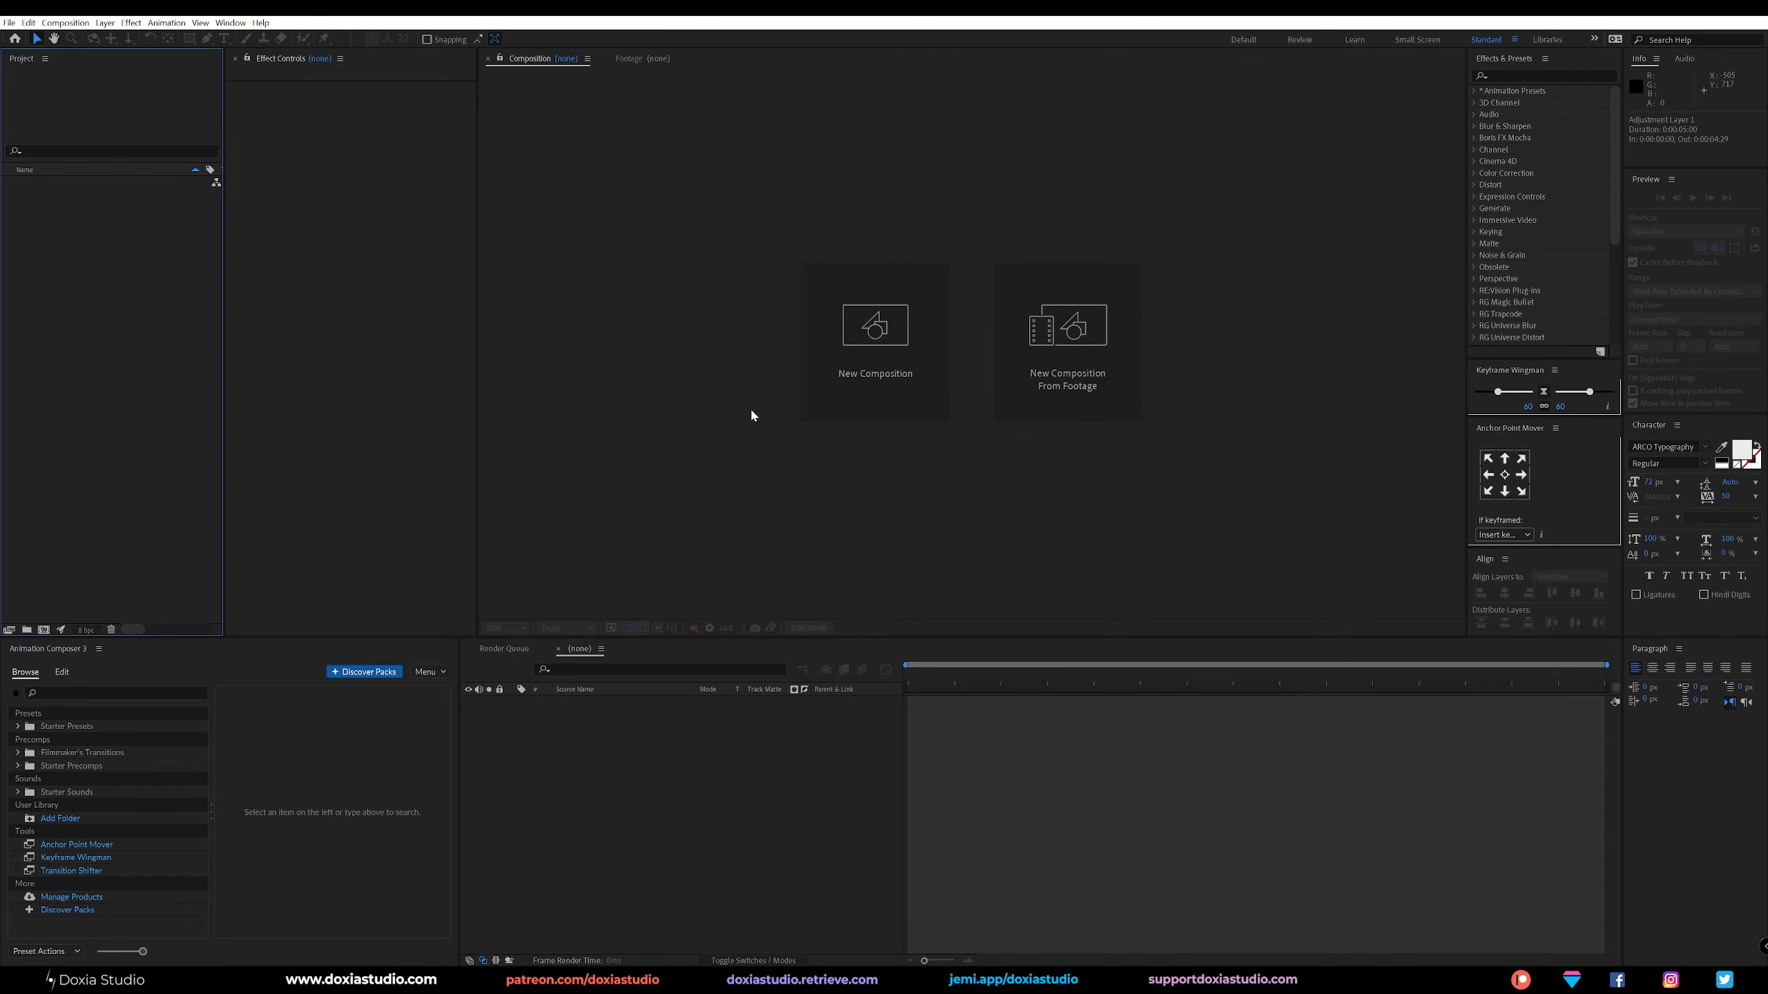
In After Effects, import the OrganicCells-Energy-flip PNG sequence as footage from the Organic_Cells project's render/Flip01 folder.
double_click(146, 446)
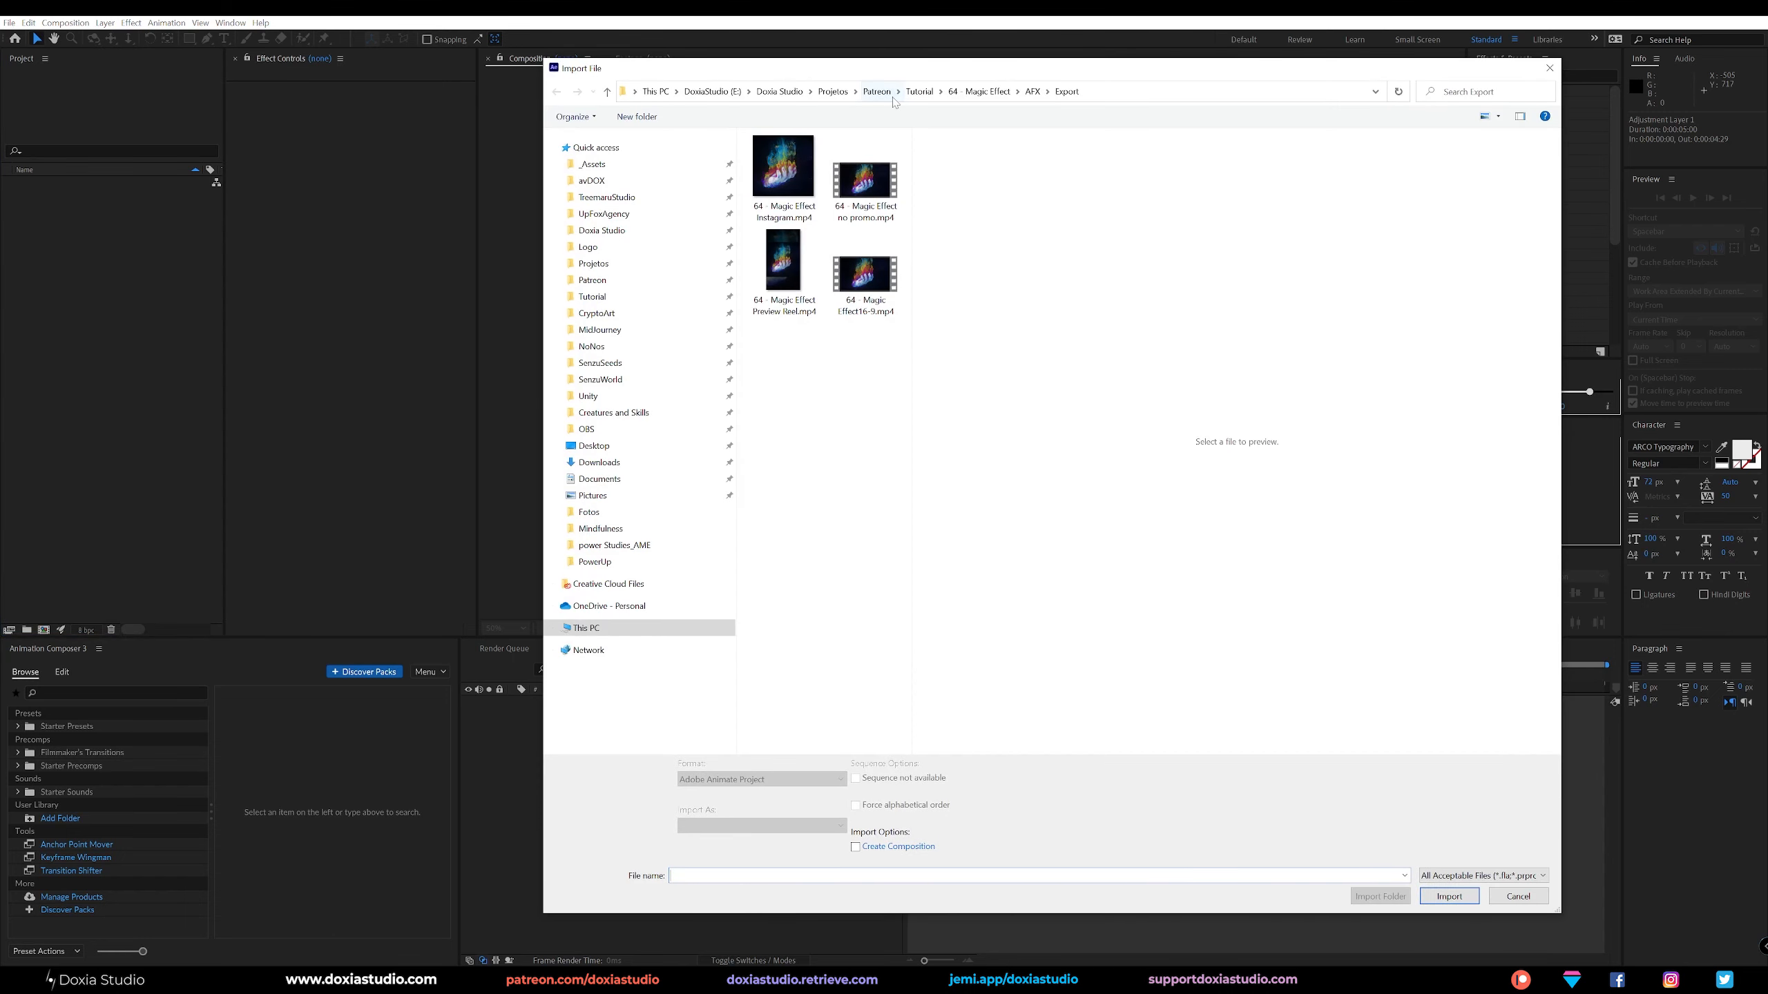
left_click(919, 91)
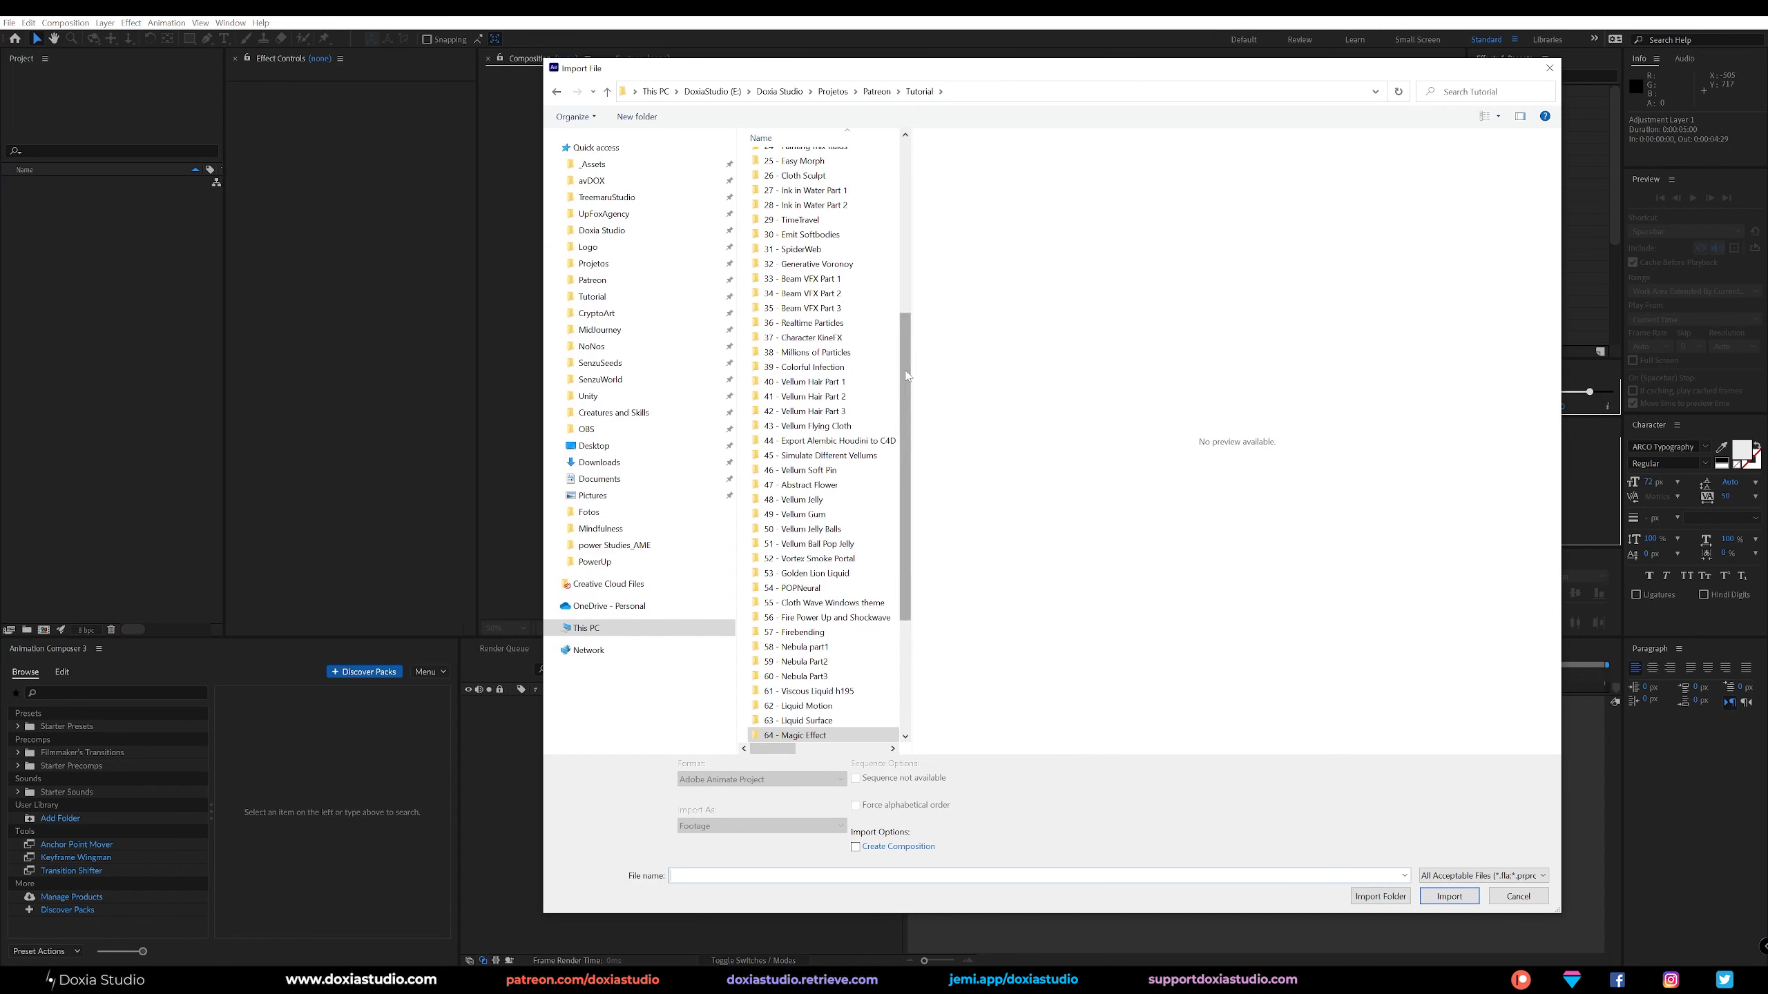
scroll(826, 638, "down", 3)
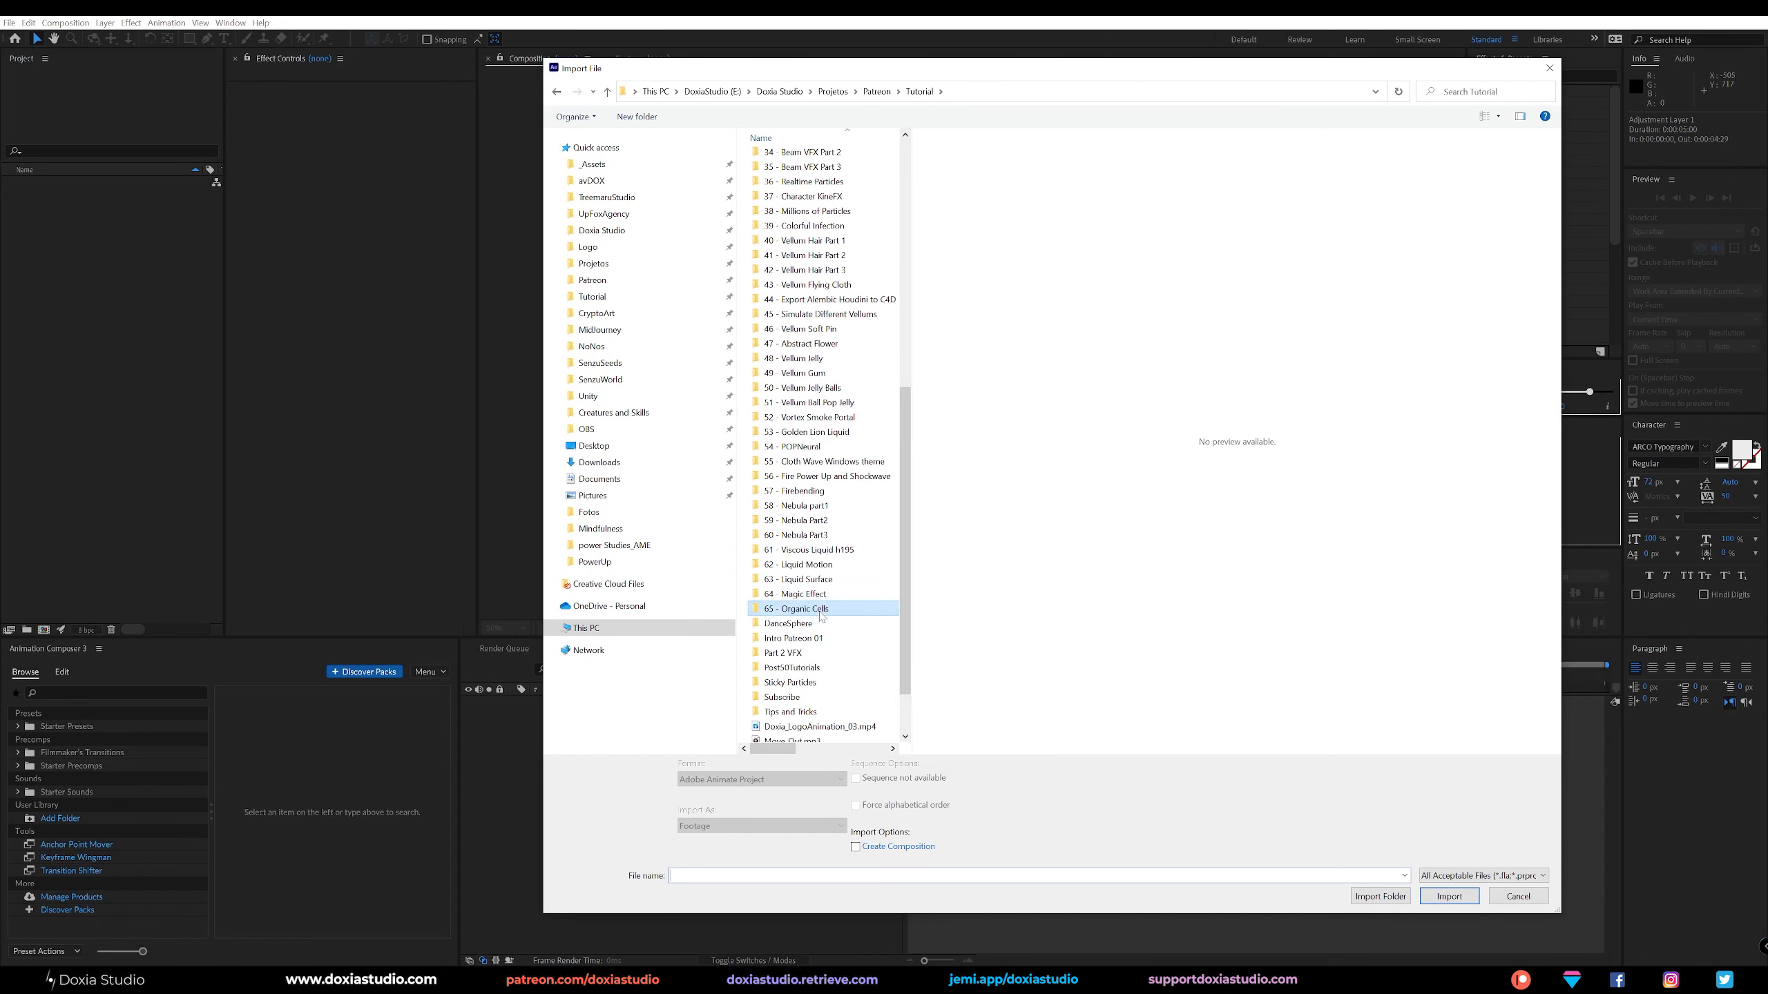
double_click(803, 609)
double_click(800, 159)
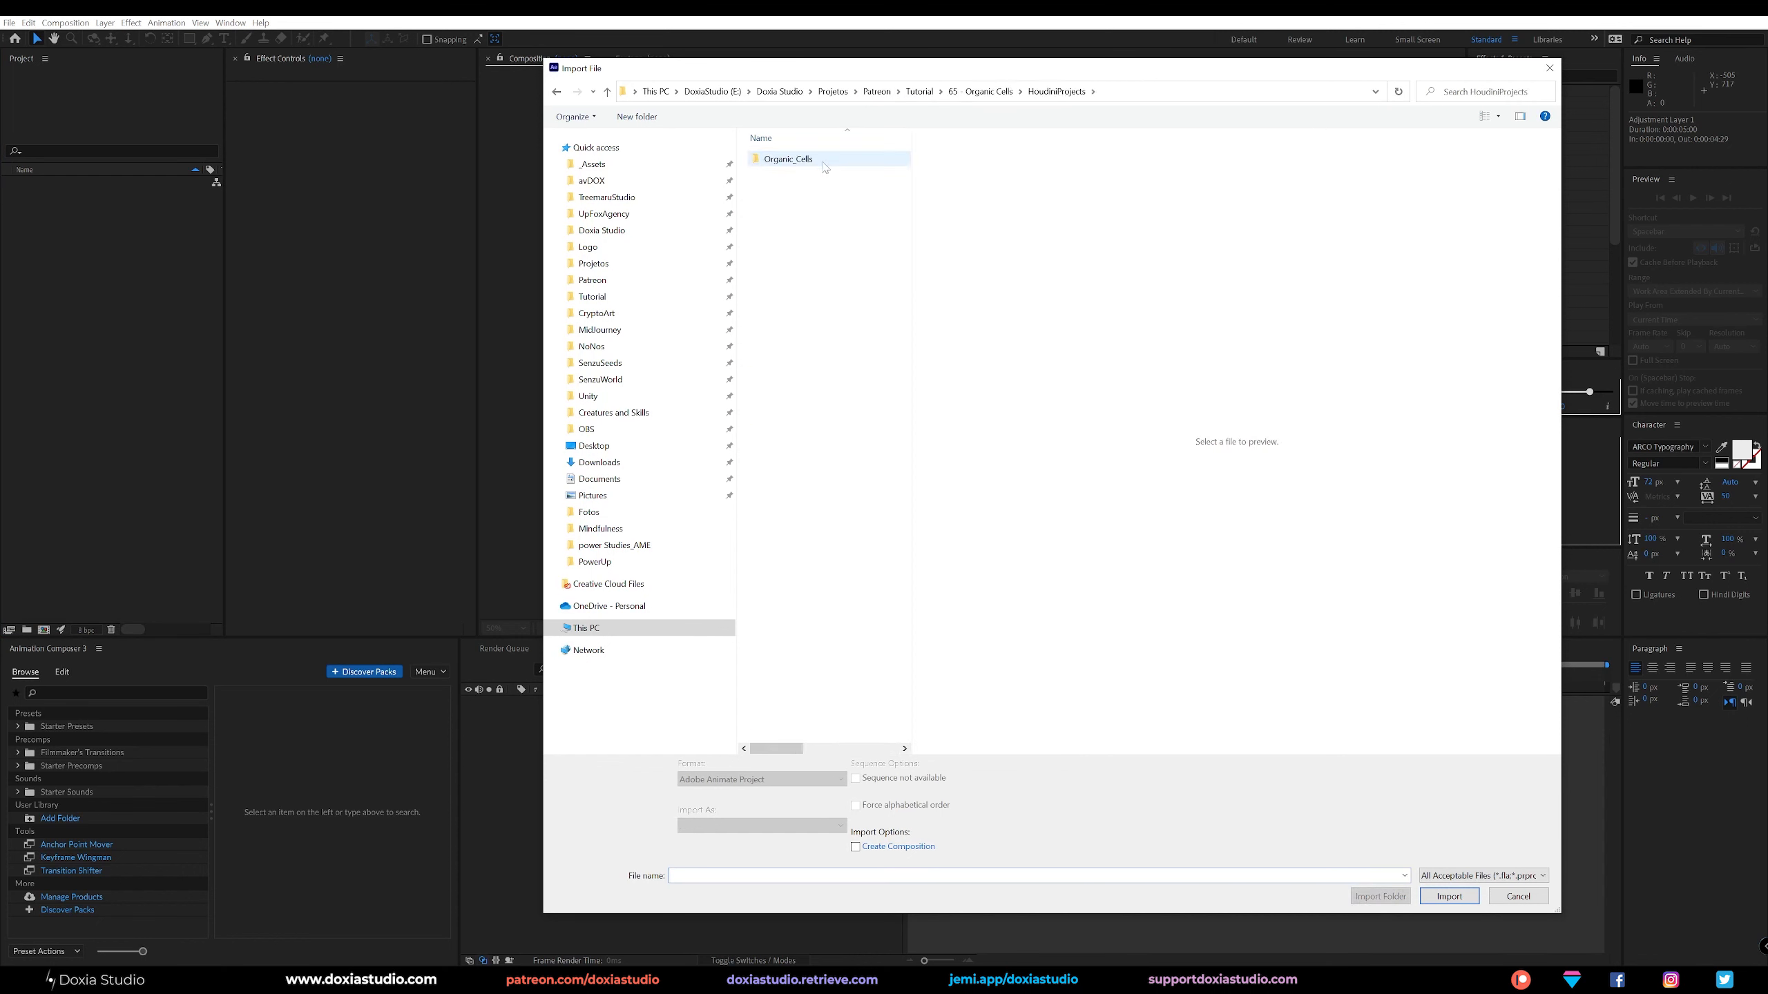
double_click(801, 160)
double_click(819, 277)
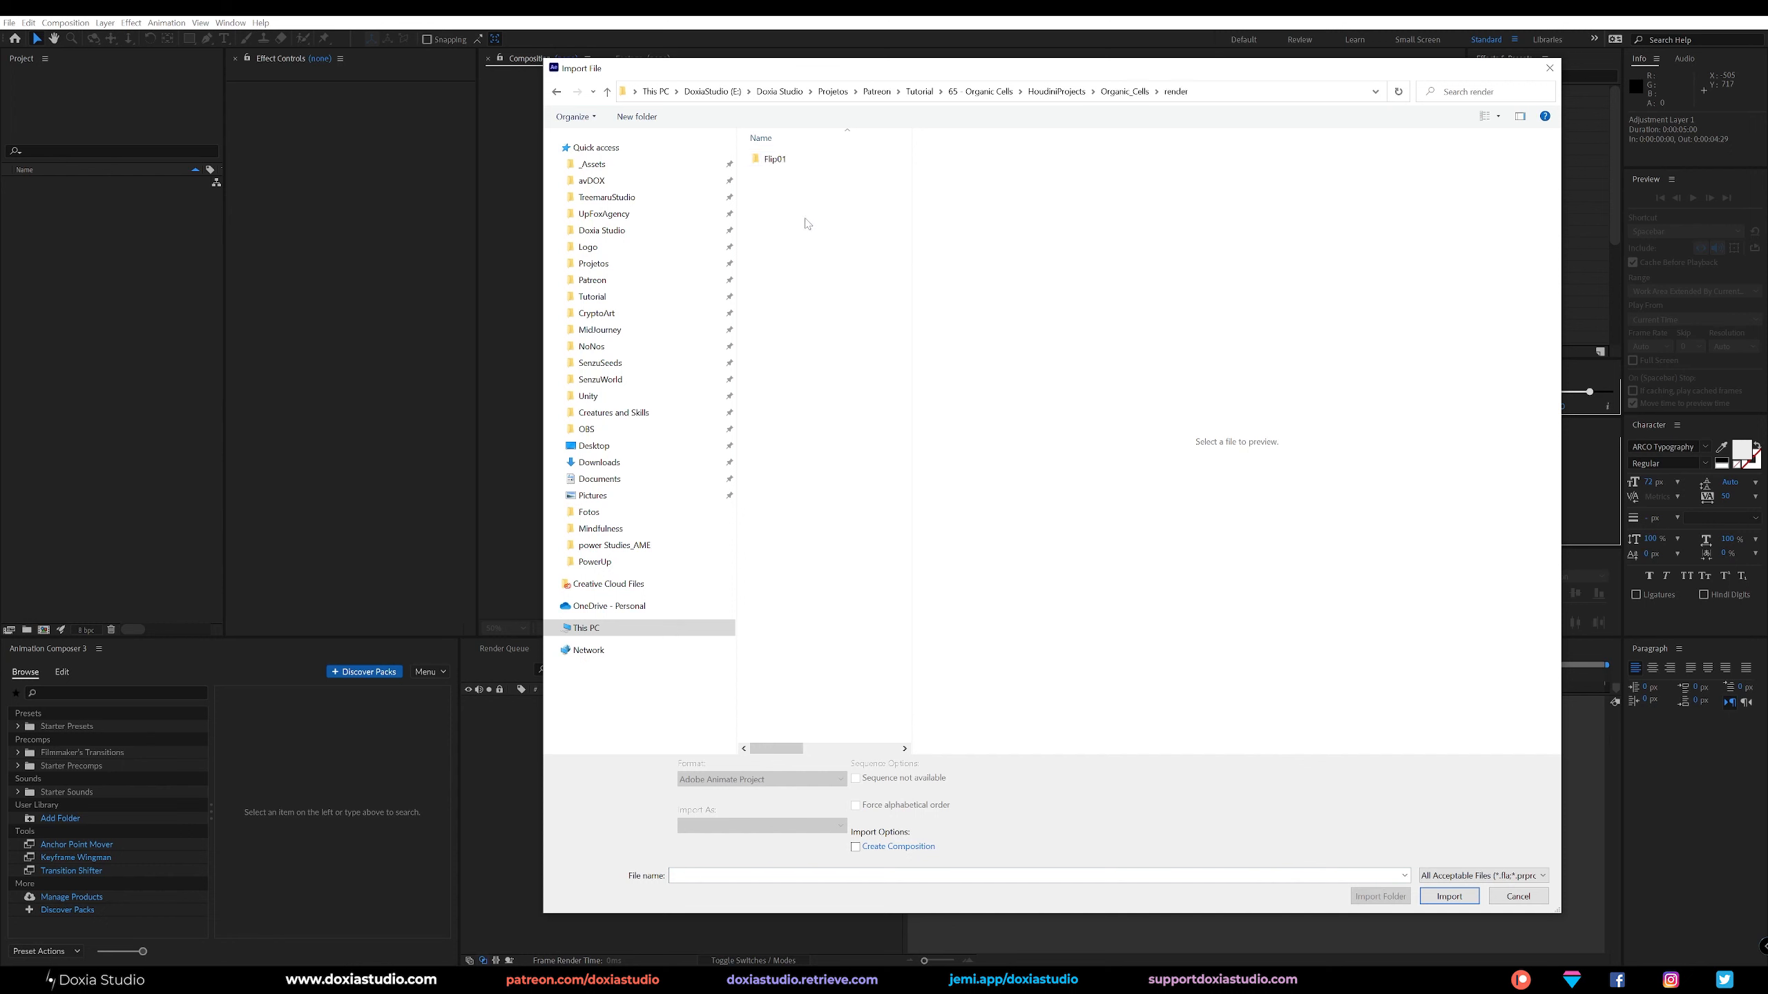
double_click(797, 160)
left_click(796, 159)
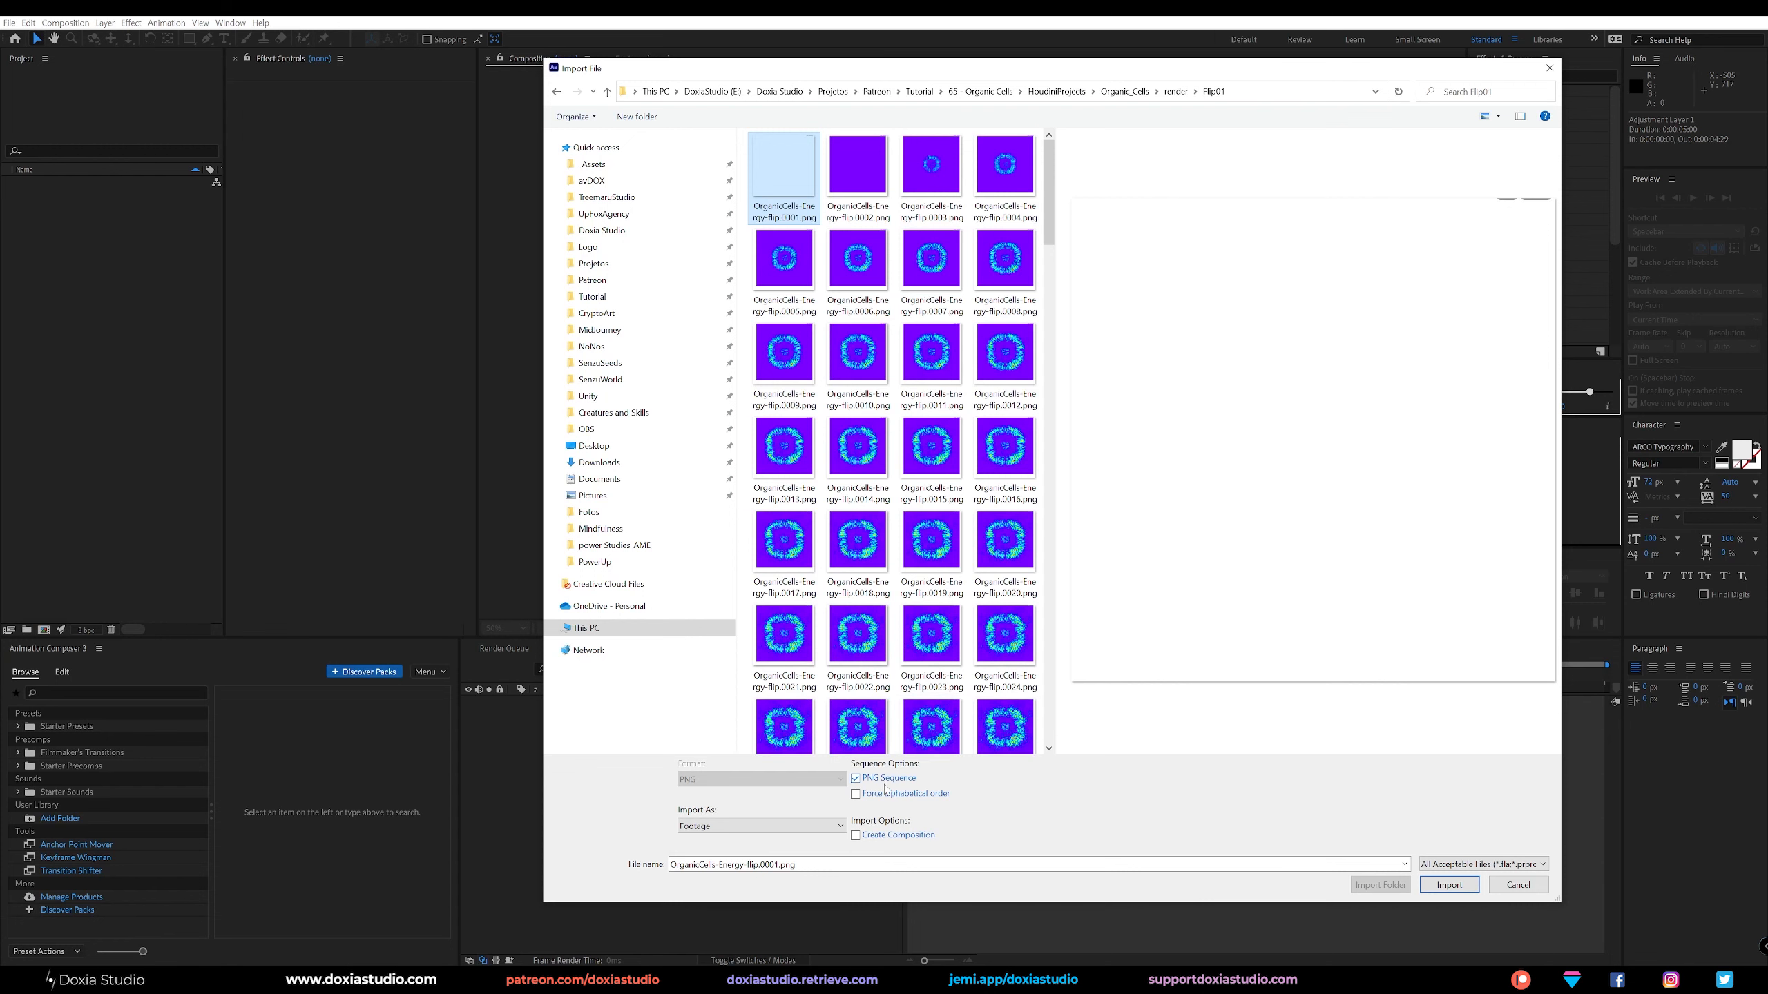
left_click(1449, 884)
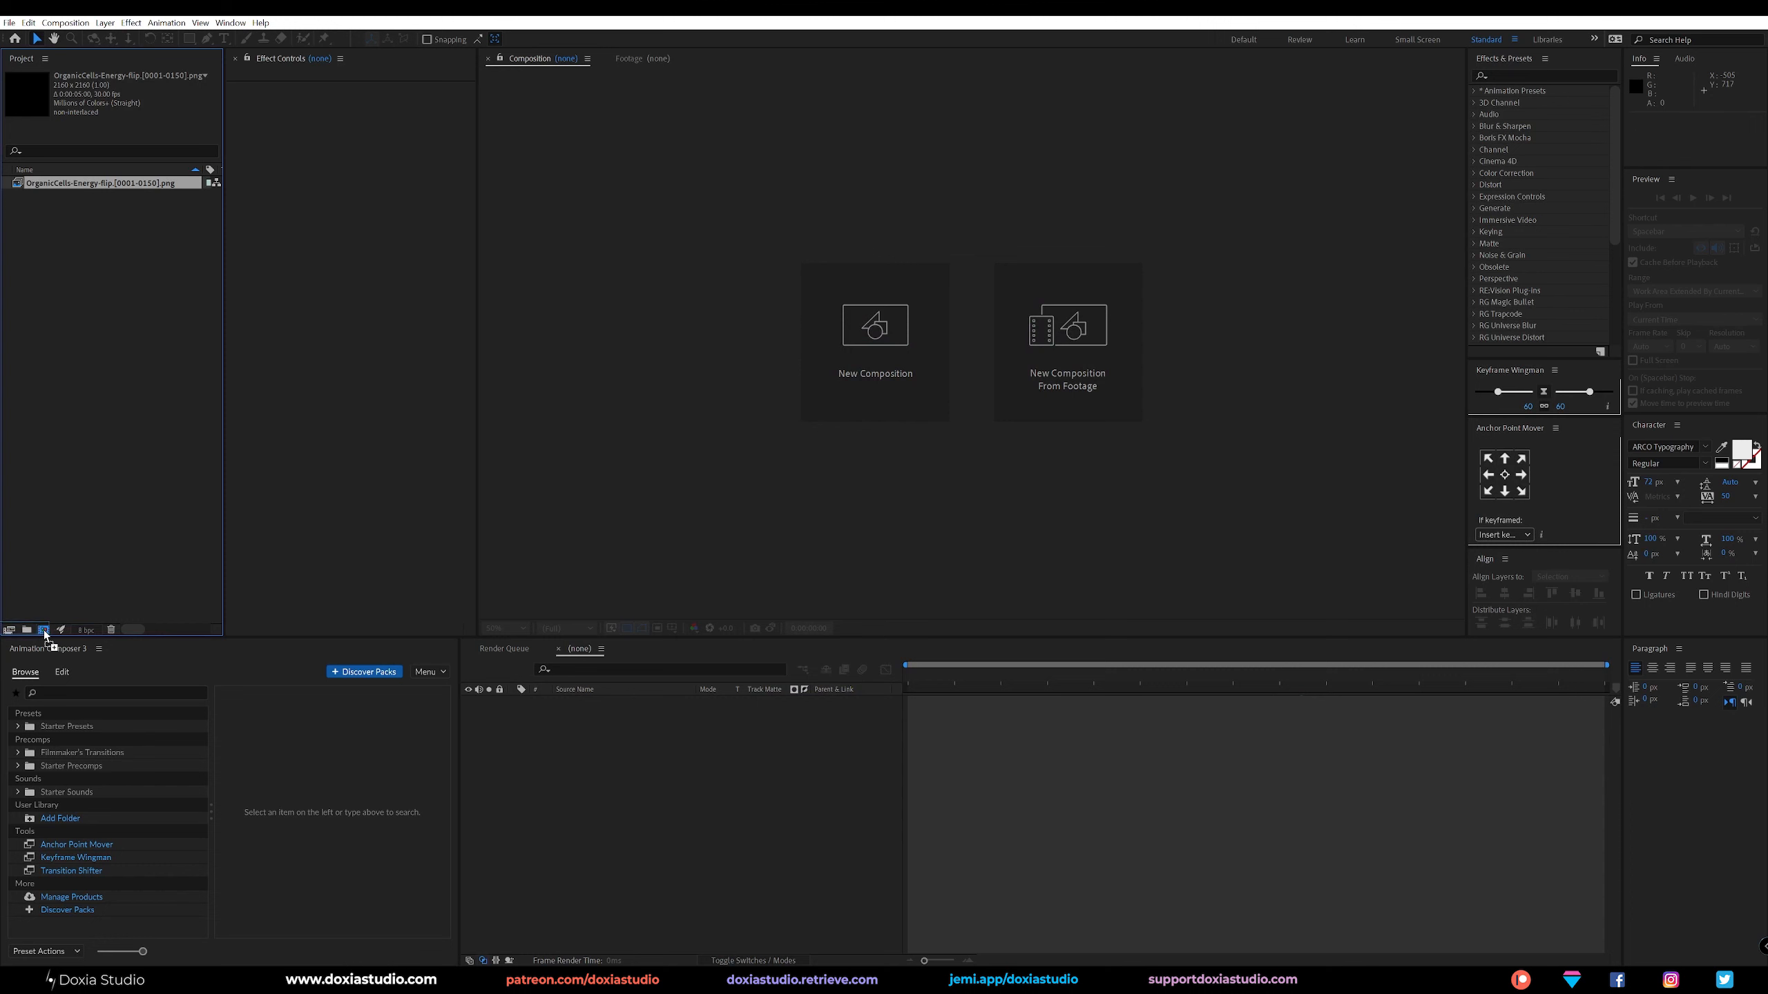
Create a composition from the imported PNG sequence and check its composition settings.
left_click_drag(43, 630, 44, 629)
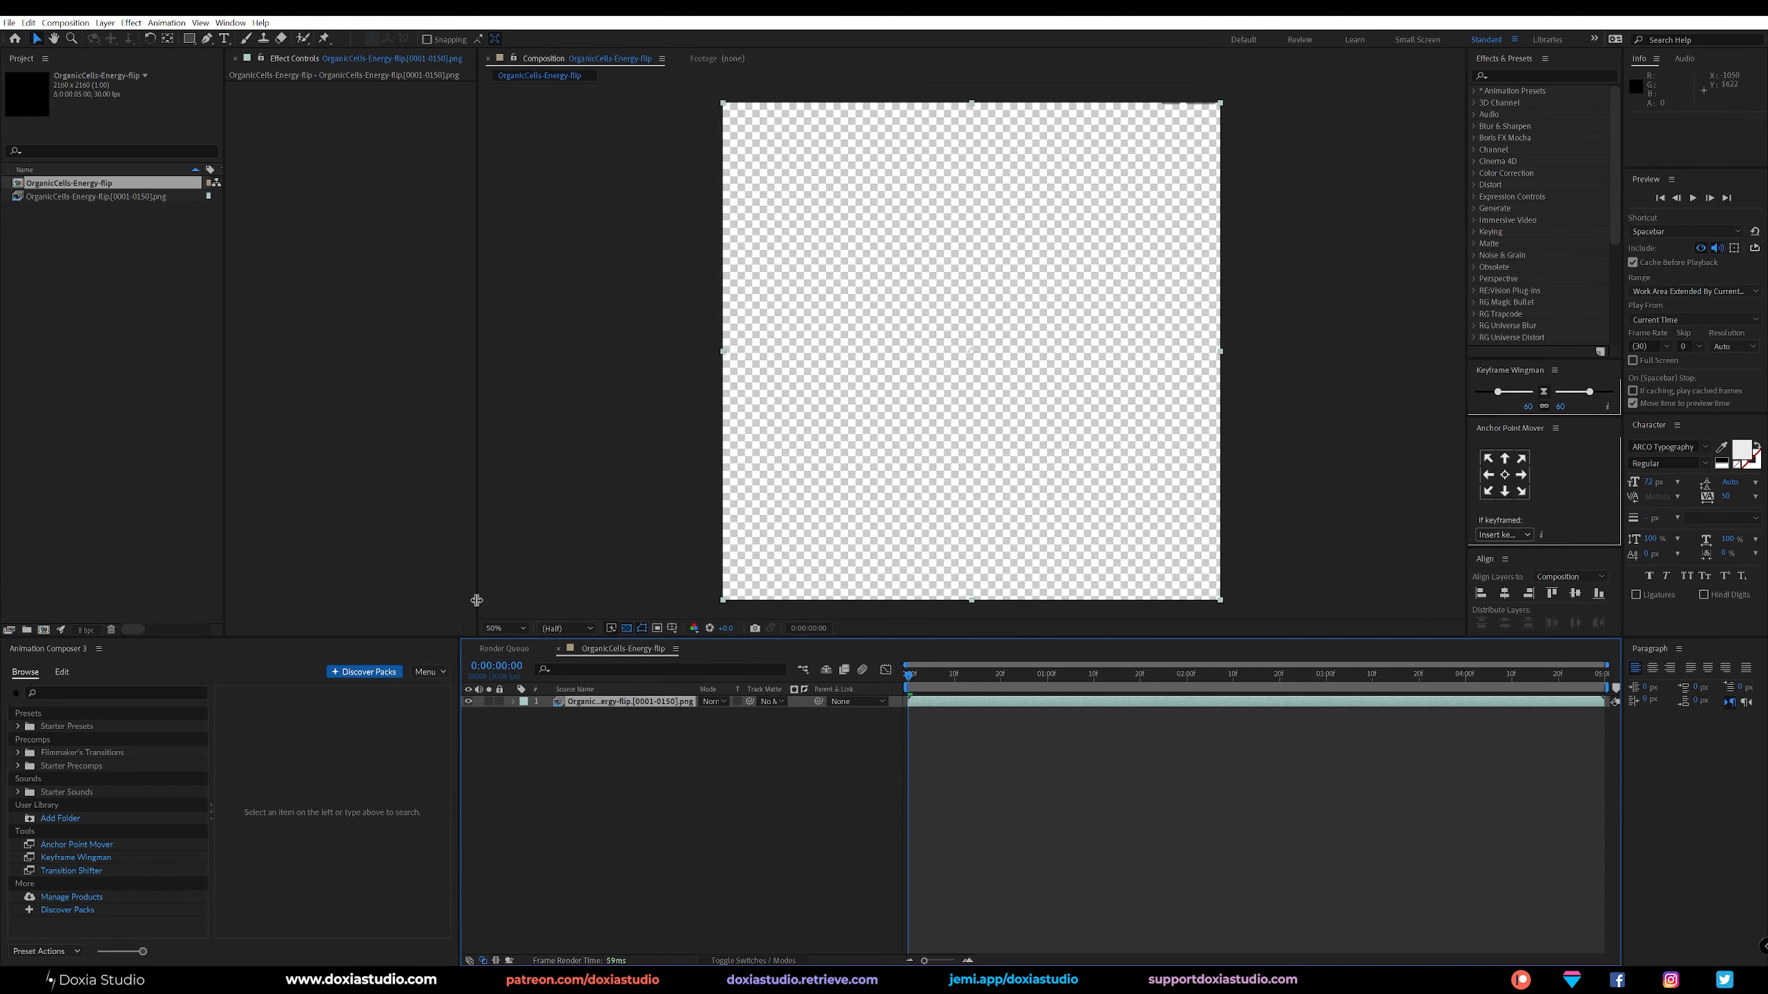
left_click(724, 778)
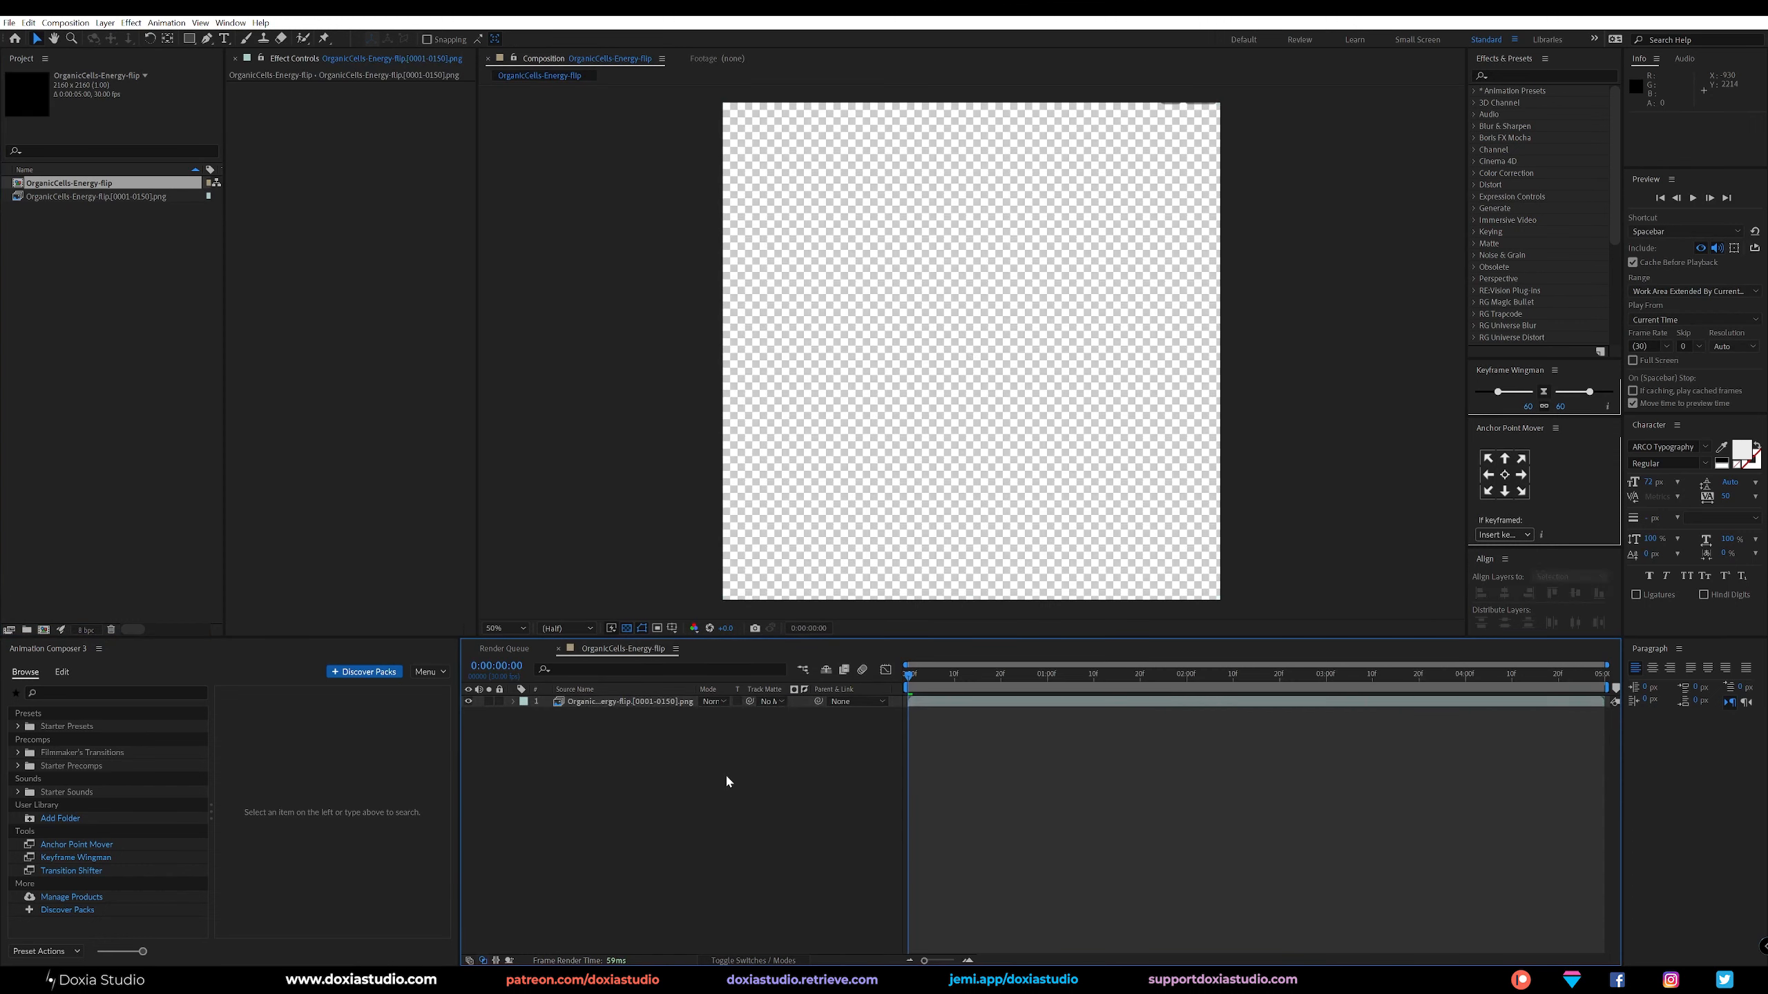
key("ctrl+k")
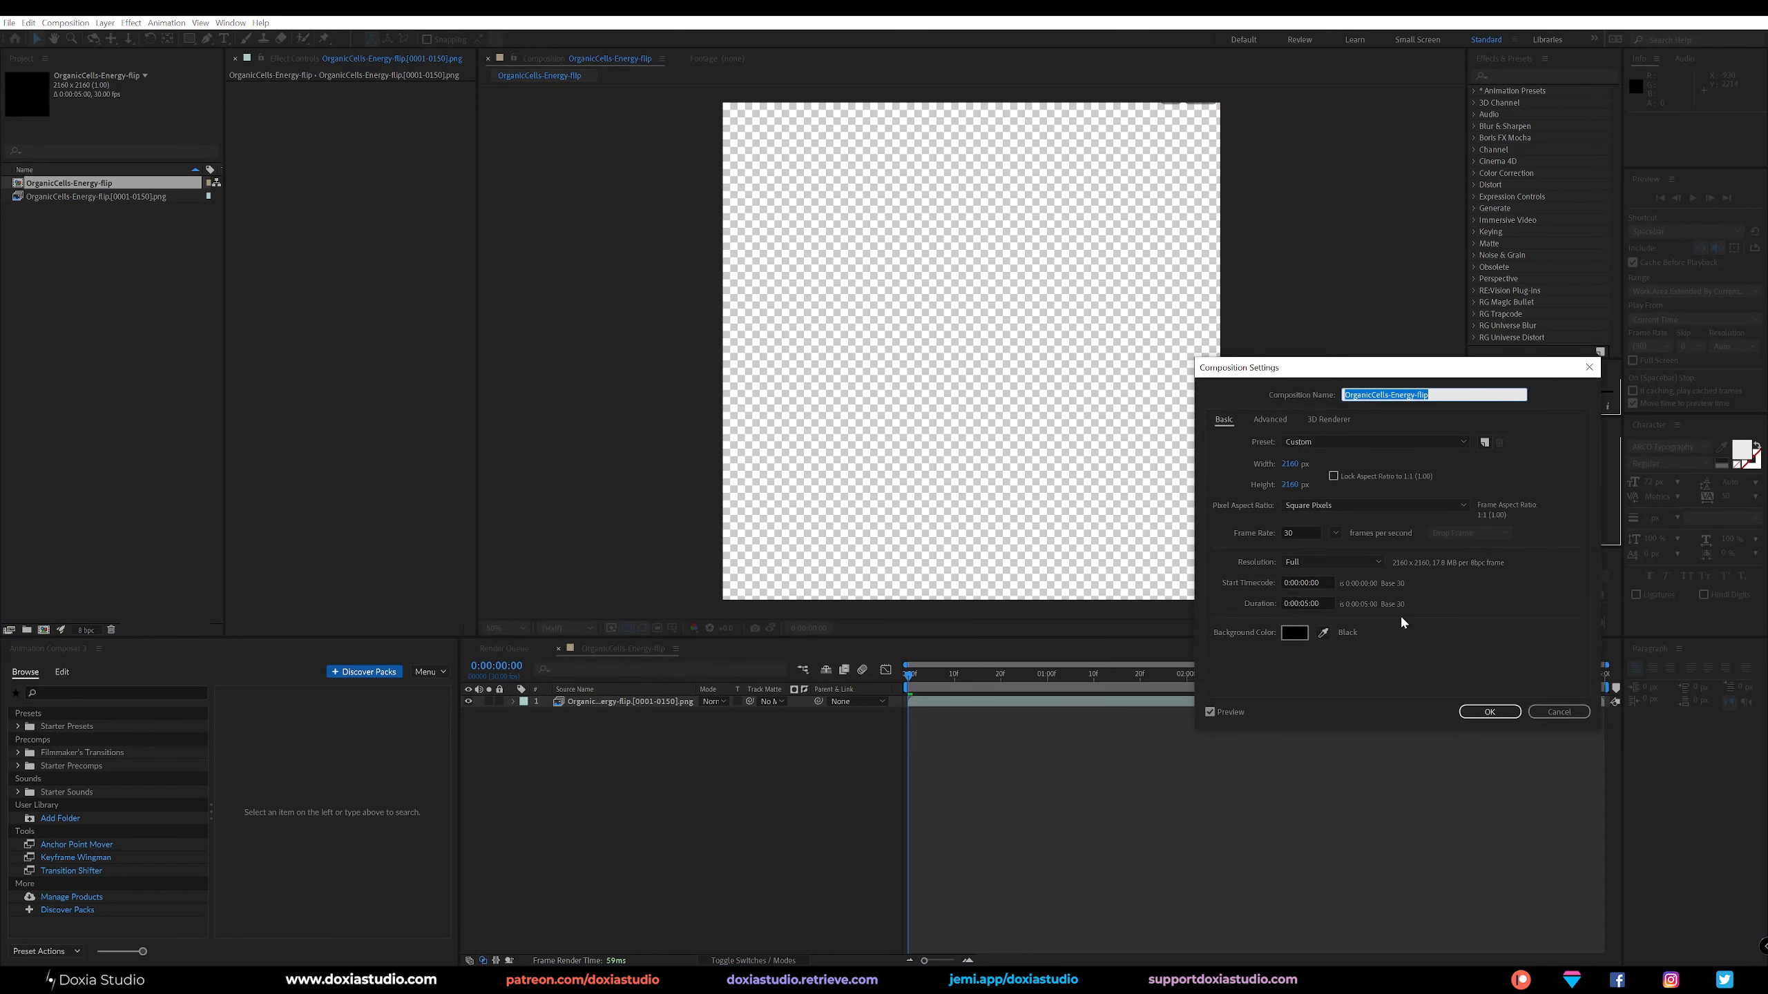
left_click(1490, 710)
Scale the sequence layer to about 109% and reposition it to fill the square frame, checking the result at 0:00:04:15.
left_click_drag(992, 675, 1061, 675)
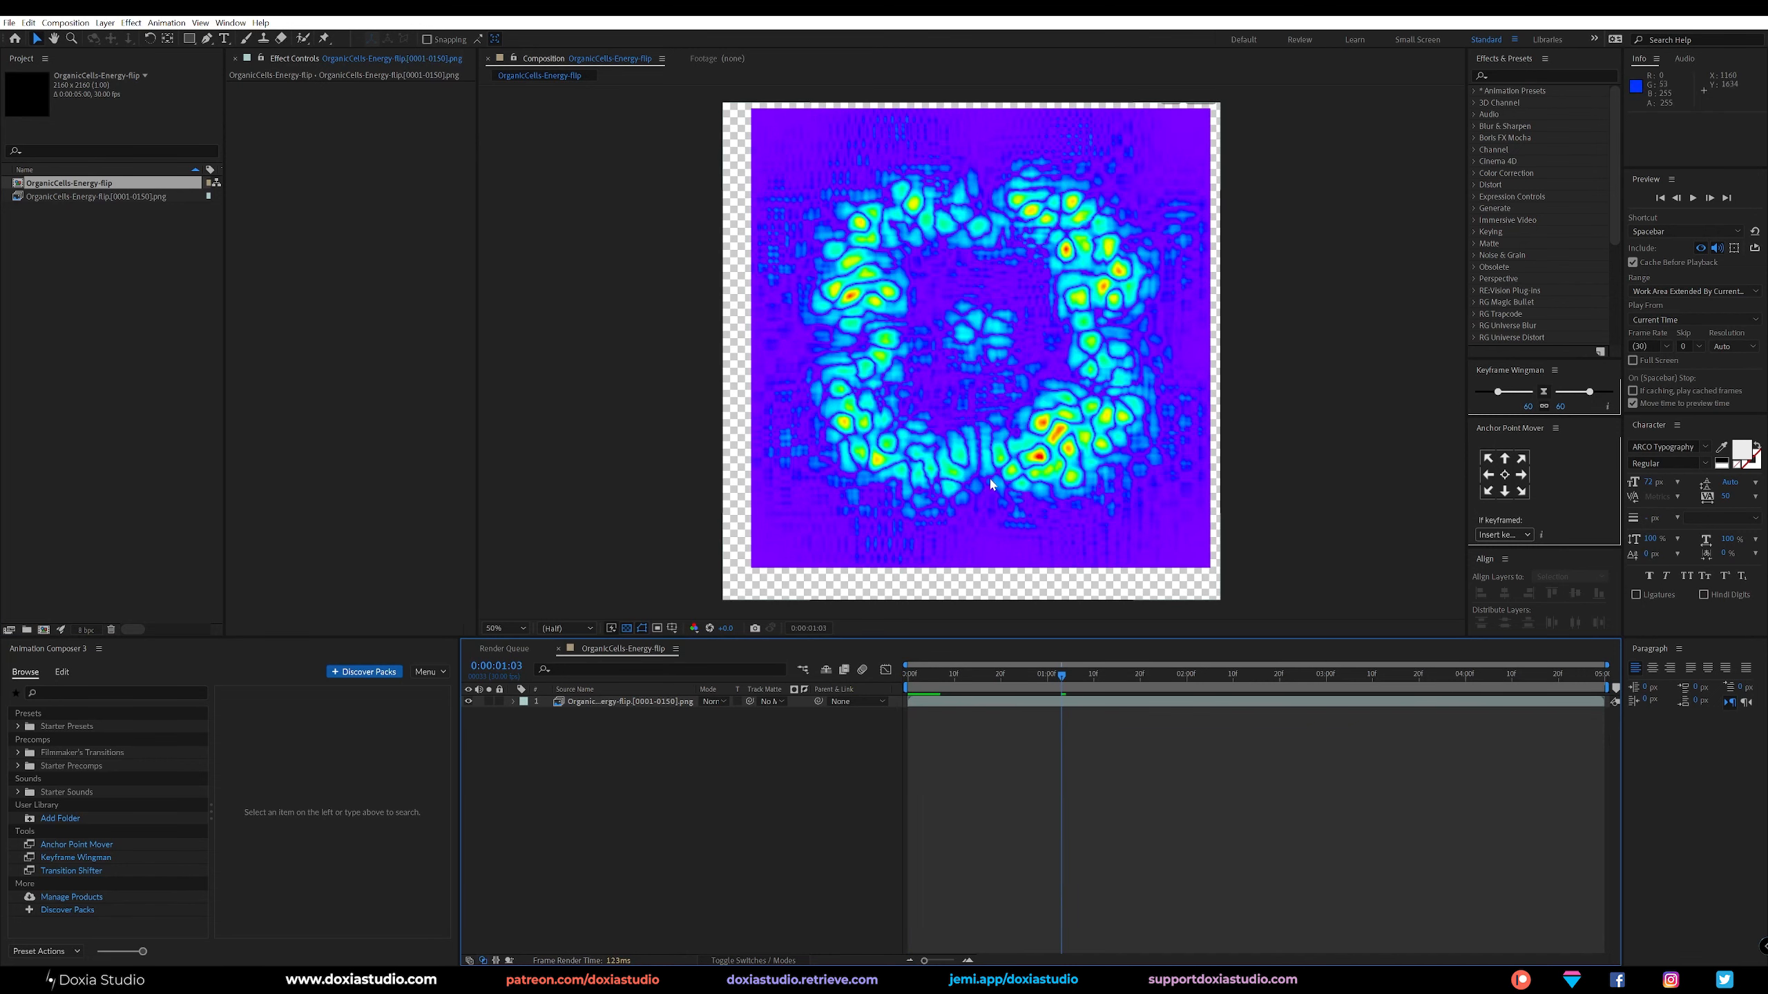
left_click(693, 703)
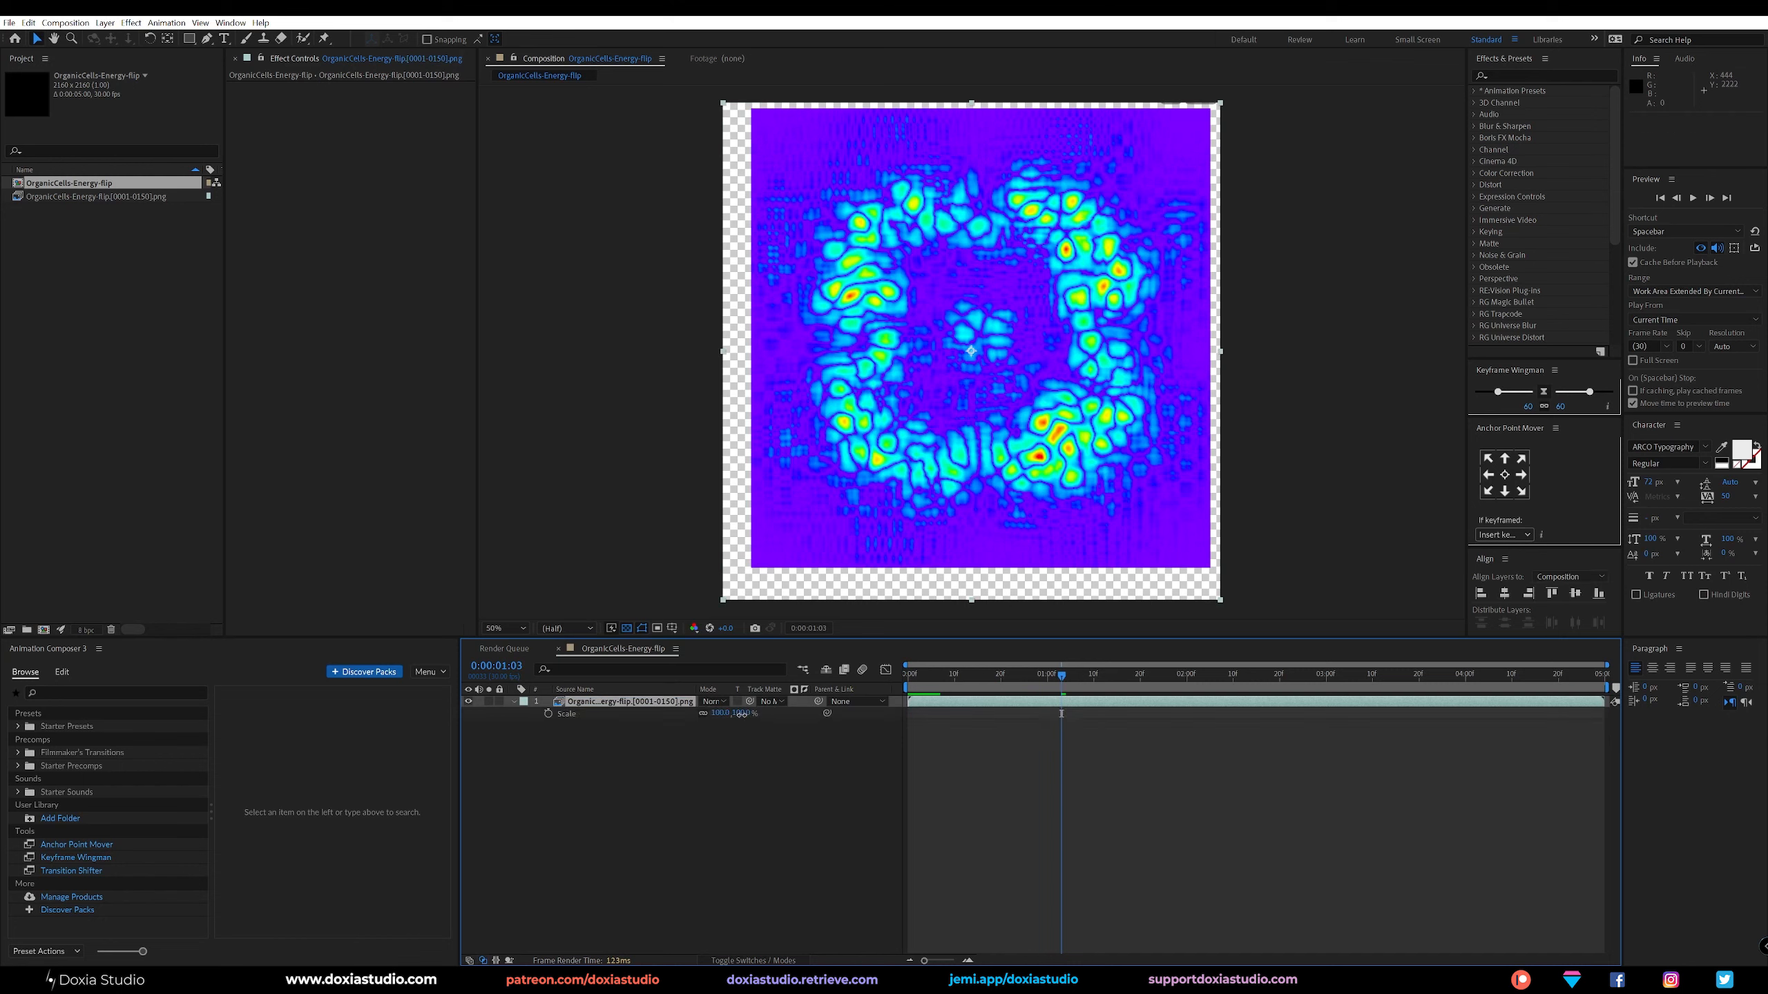
left_click_drag(741, 714, 747, 714)
left_click_drag(1000, 472, 988, 492)
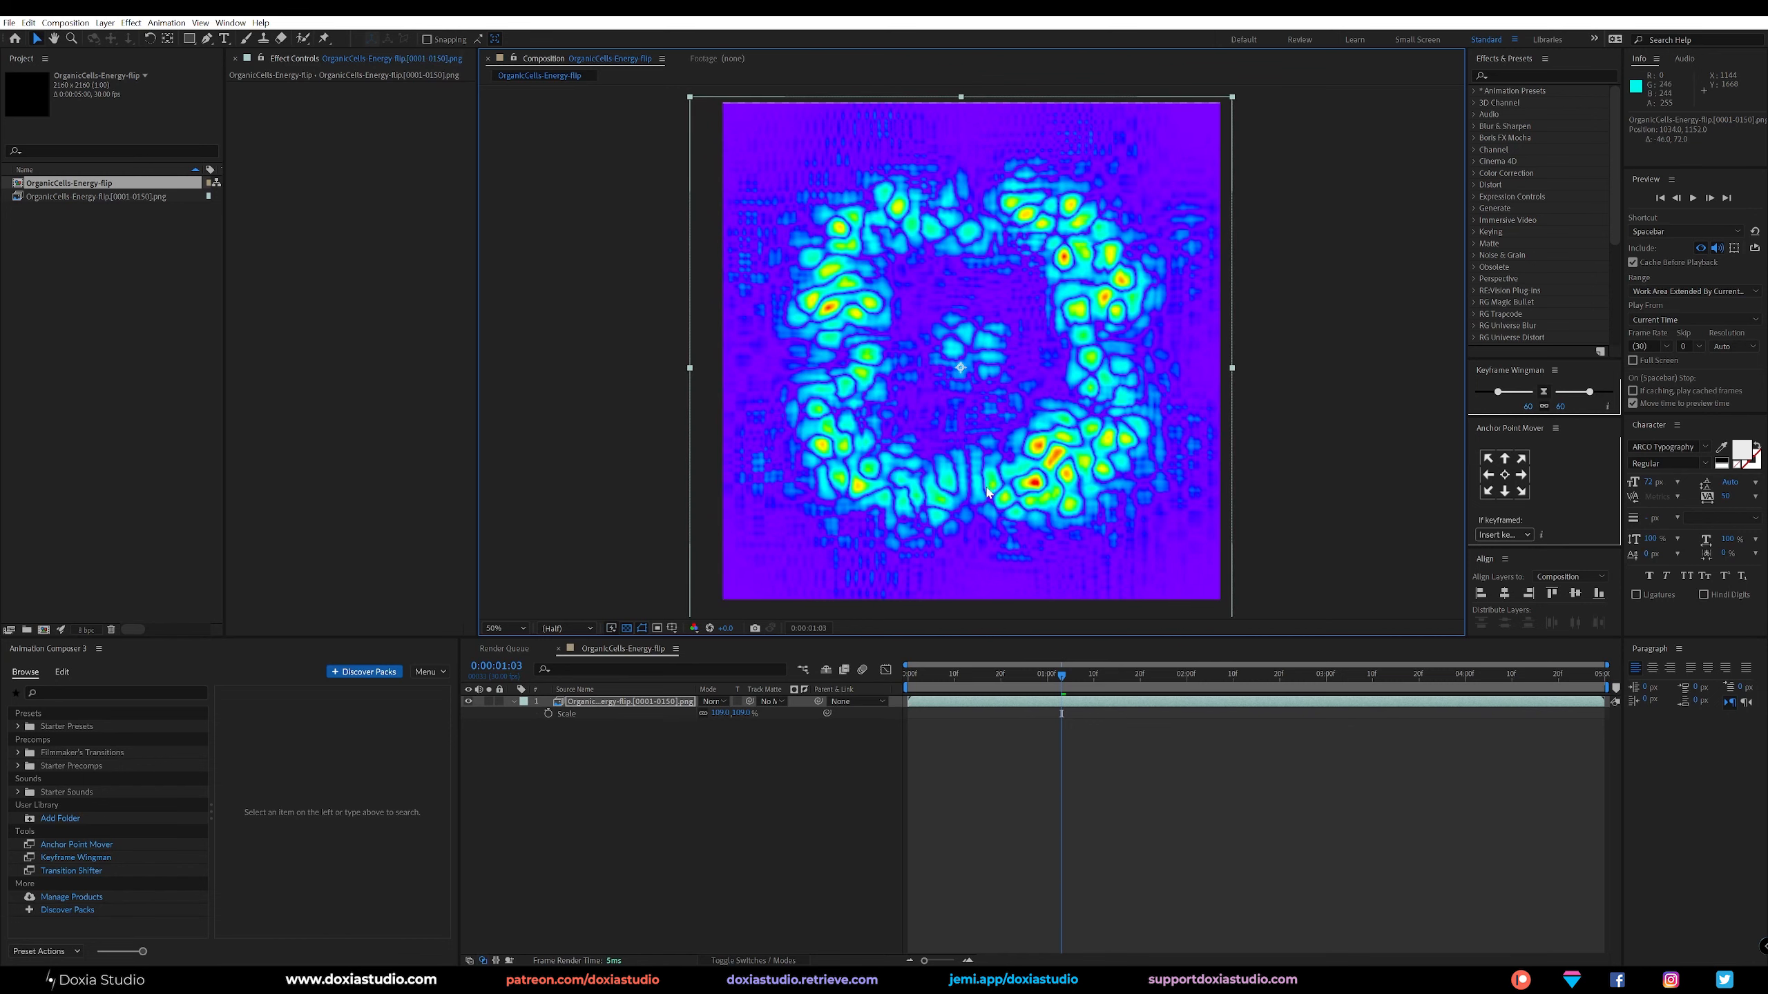
left_click_drag(1068, 680, 1536, 677)
left_click(1266, 734)
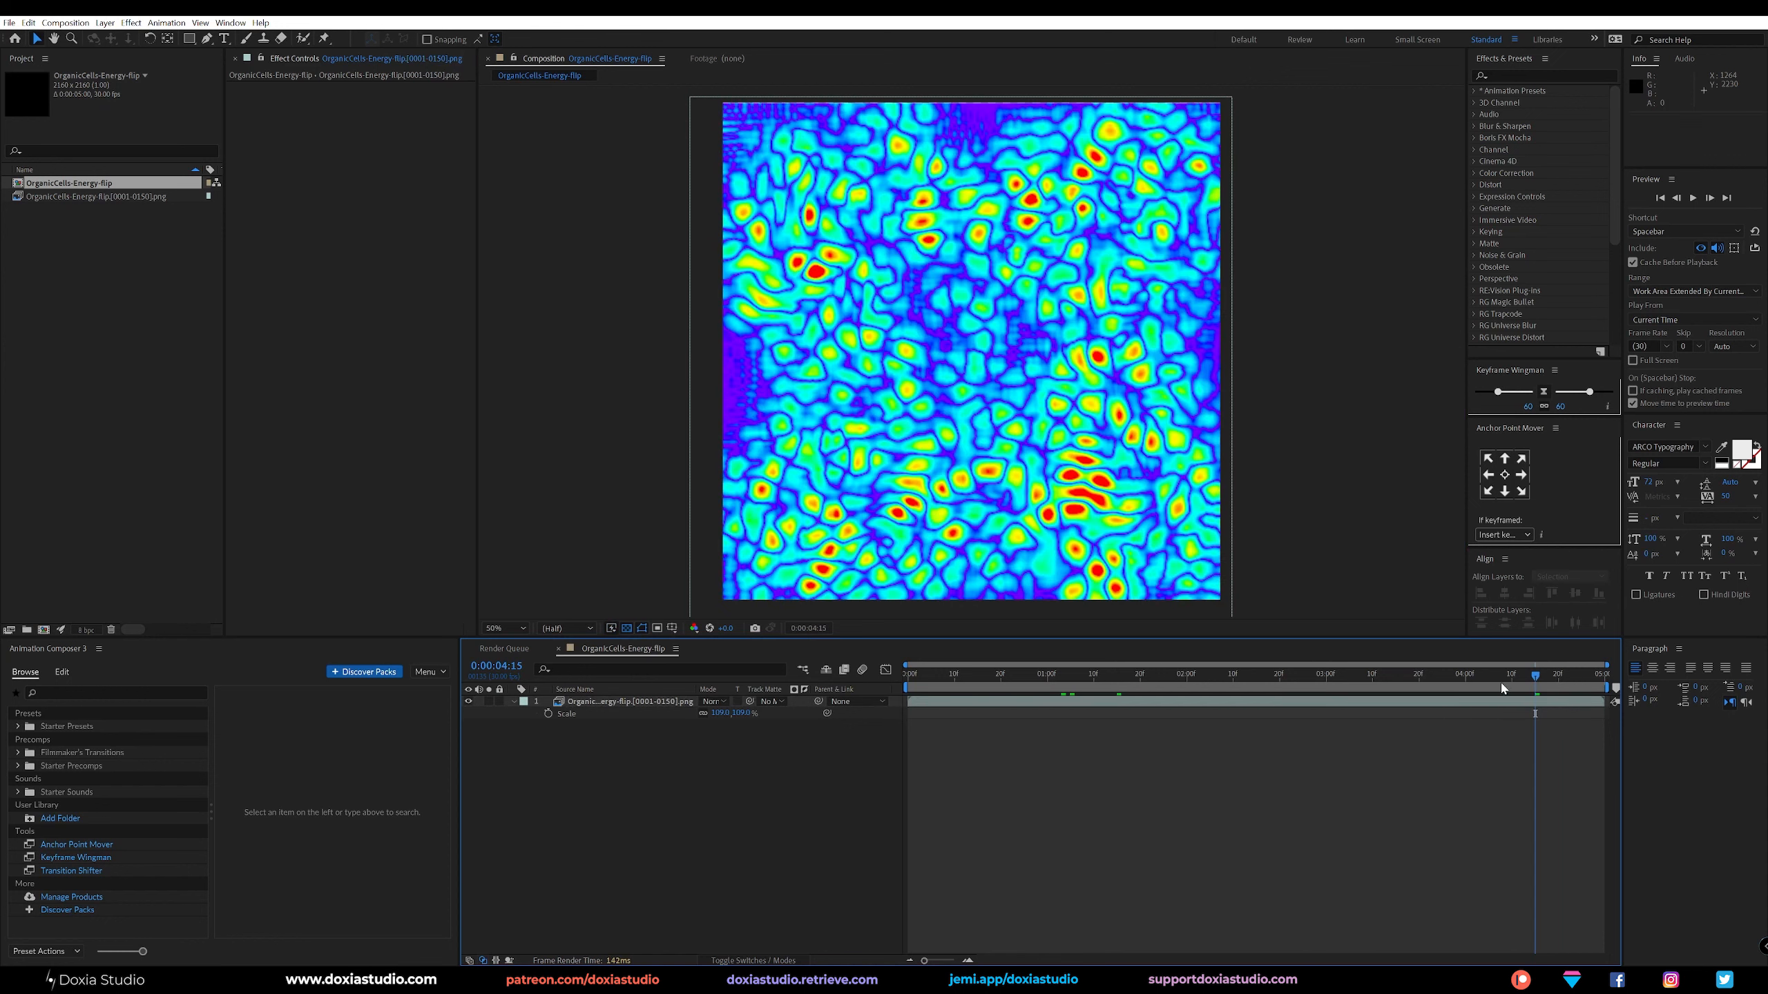
Add an adjustment layer above the image sequence and apply the Colorama effect to it.
mouse_move(1507, 677)
left_mouse_down()
mouse_move(1446, 678)
mouse_move(1535, 676)
left_mouse_up()
key("ctrl+alt+y")
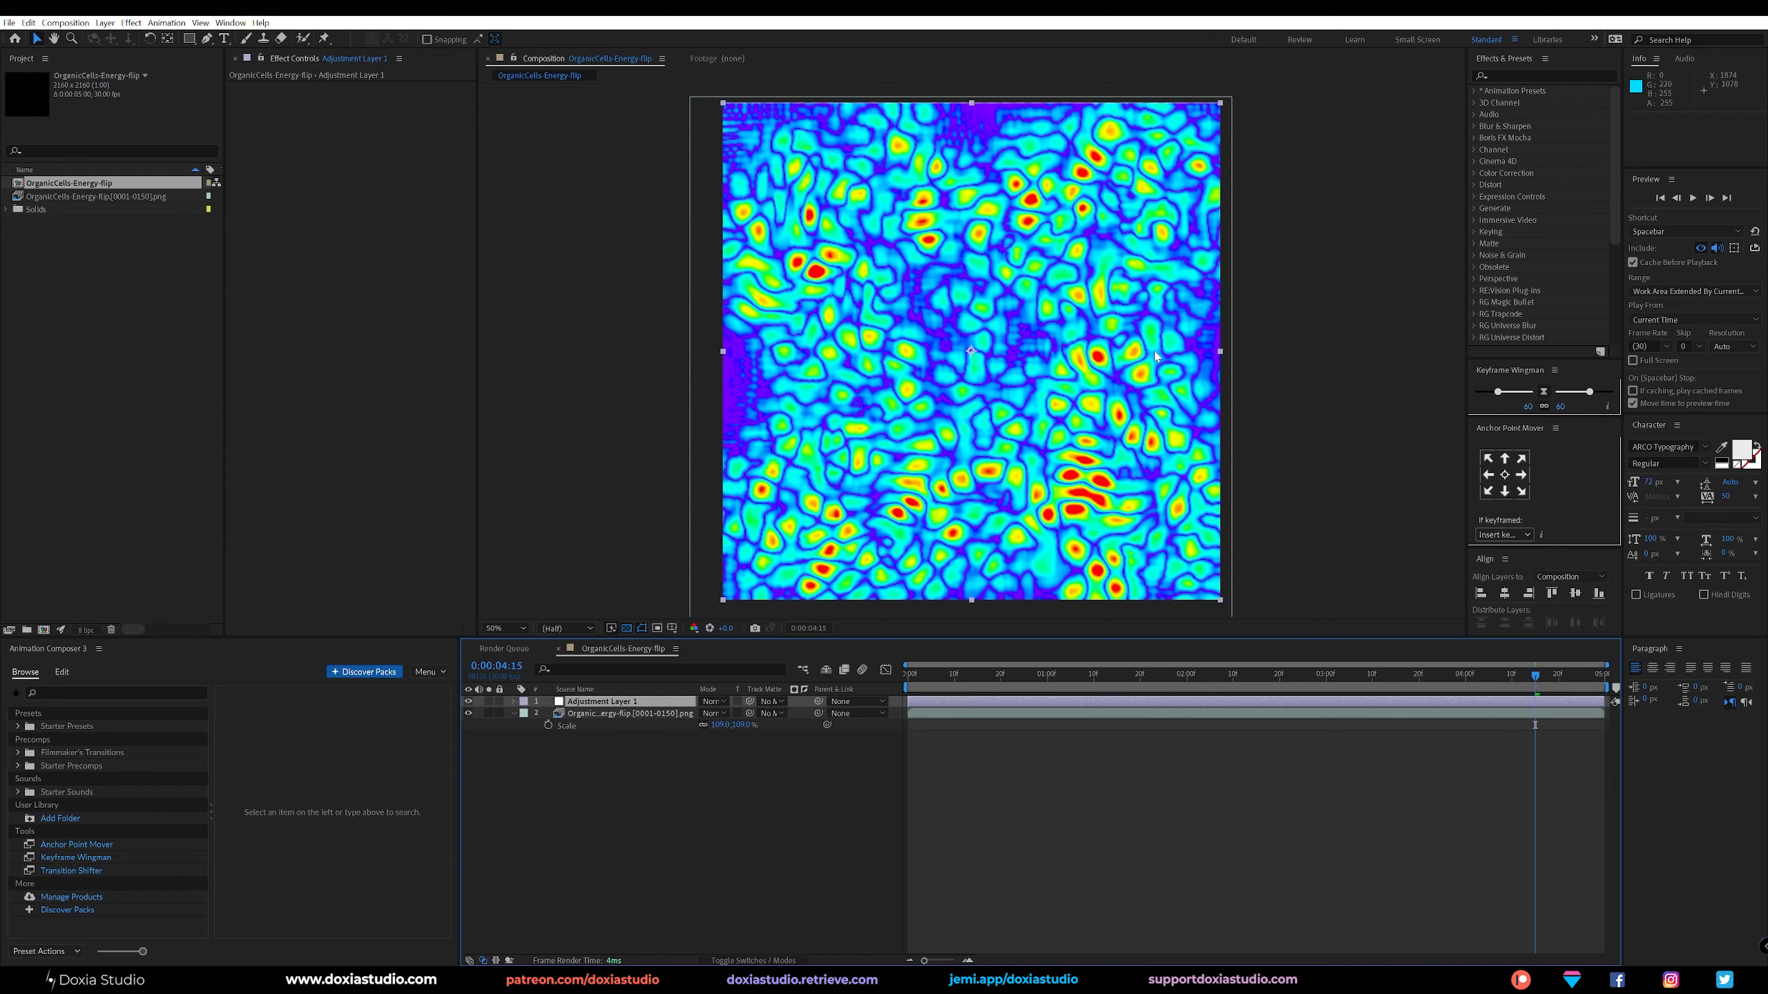
left_click(1517, 76)
type("c")
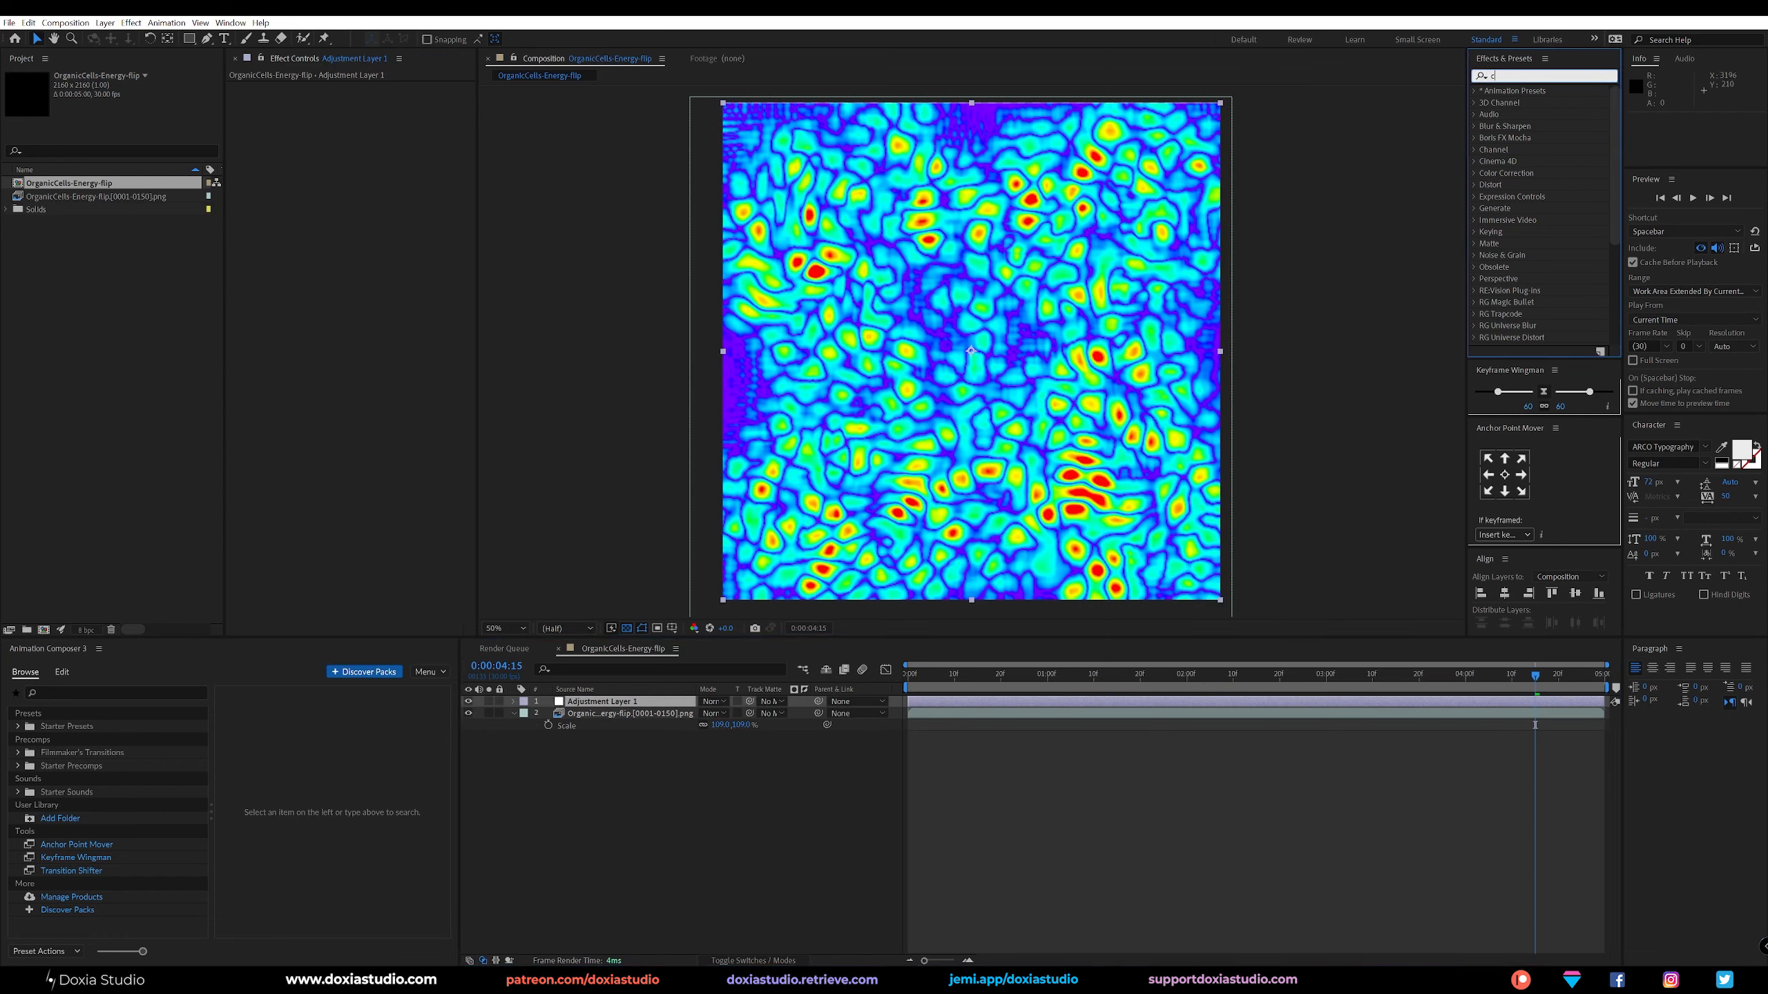
type("oloran")
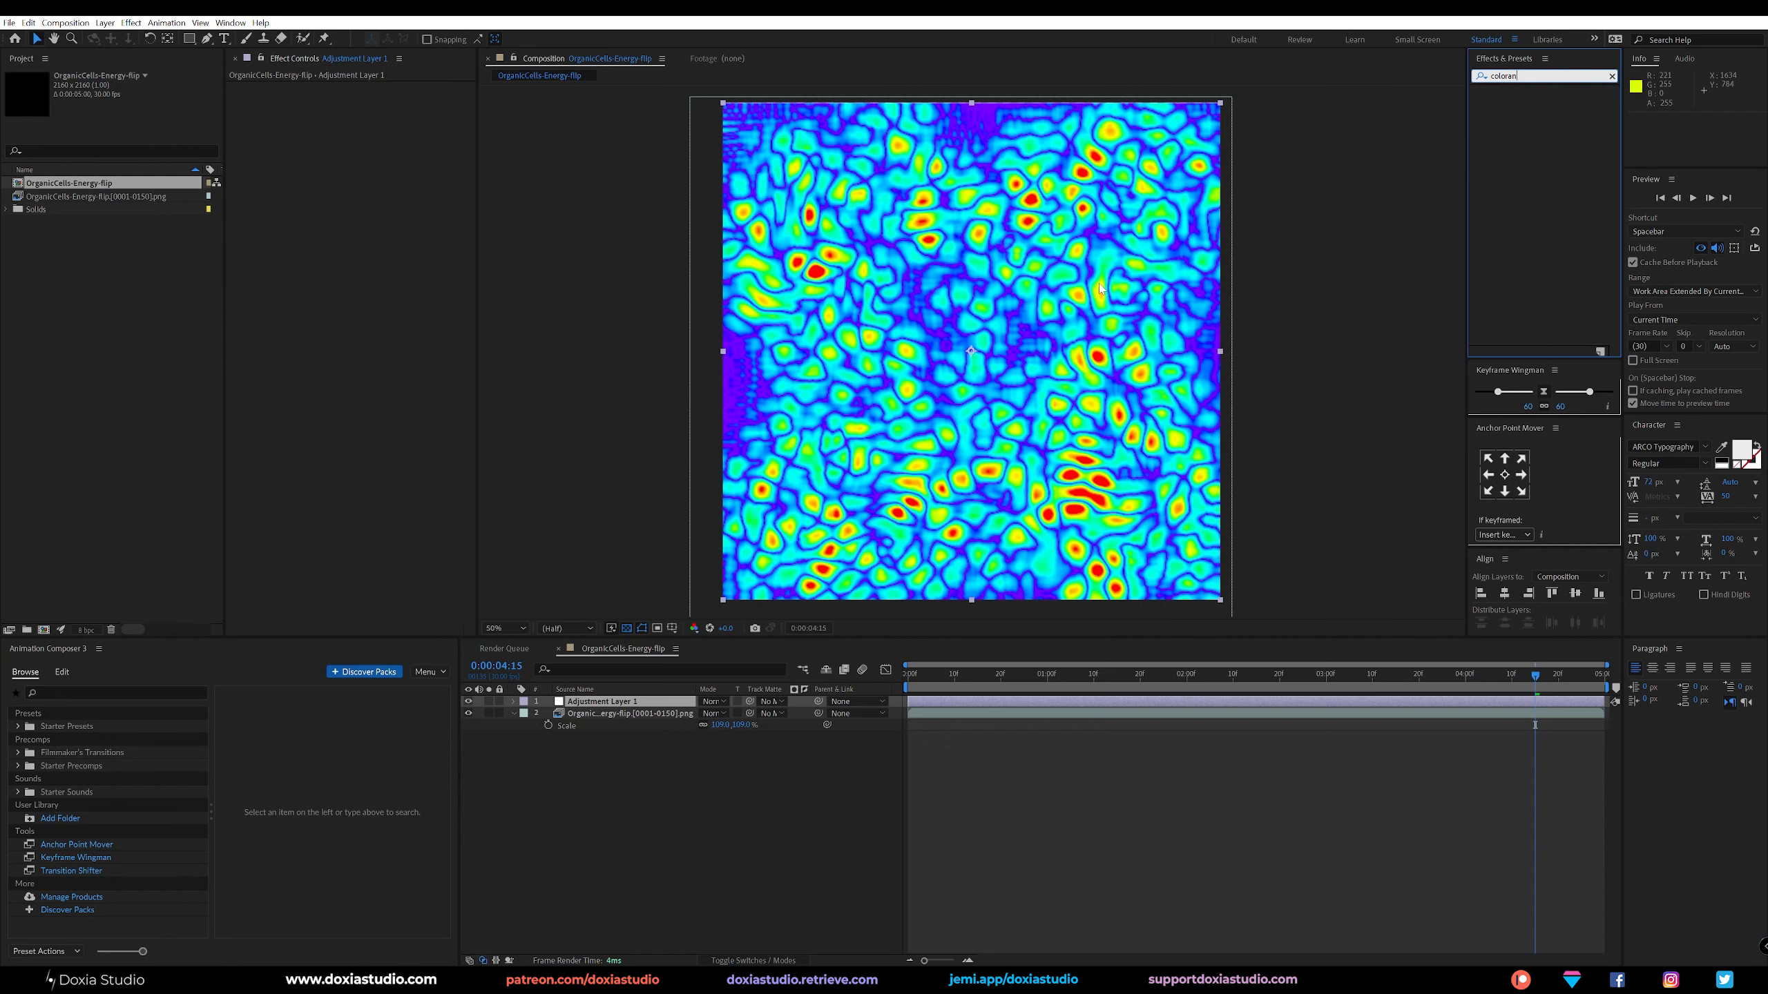
key("BackSpace")
double_click(1521, 102)
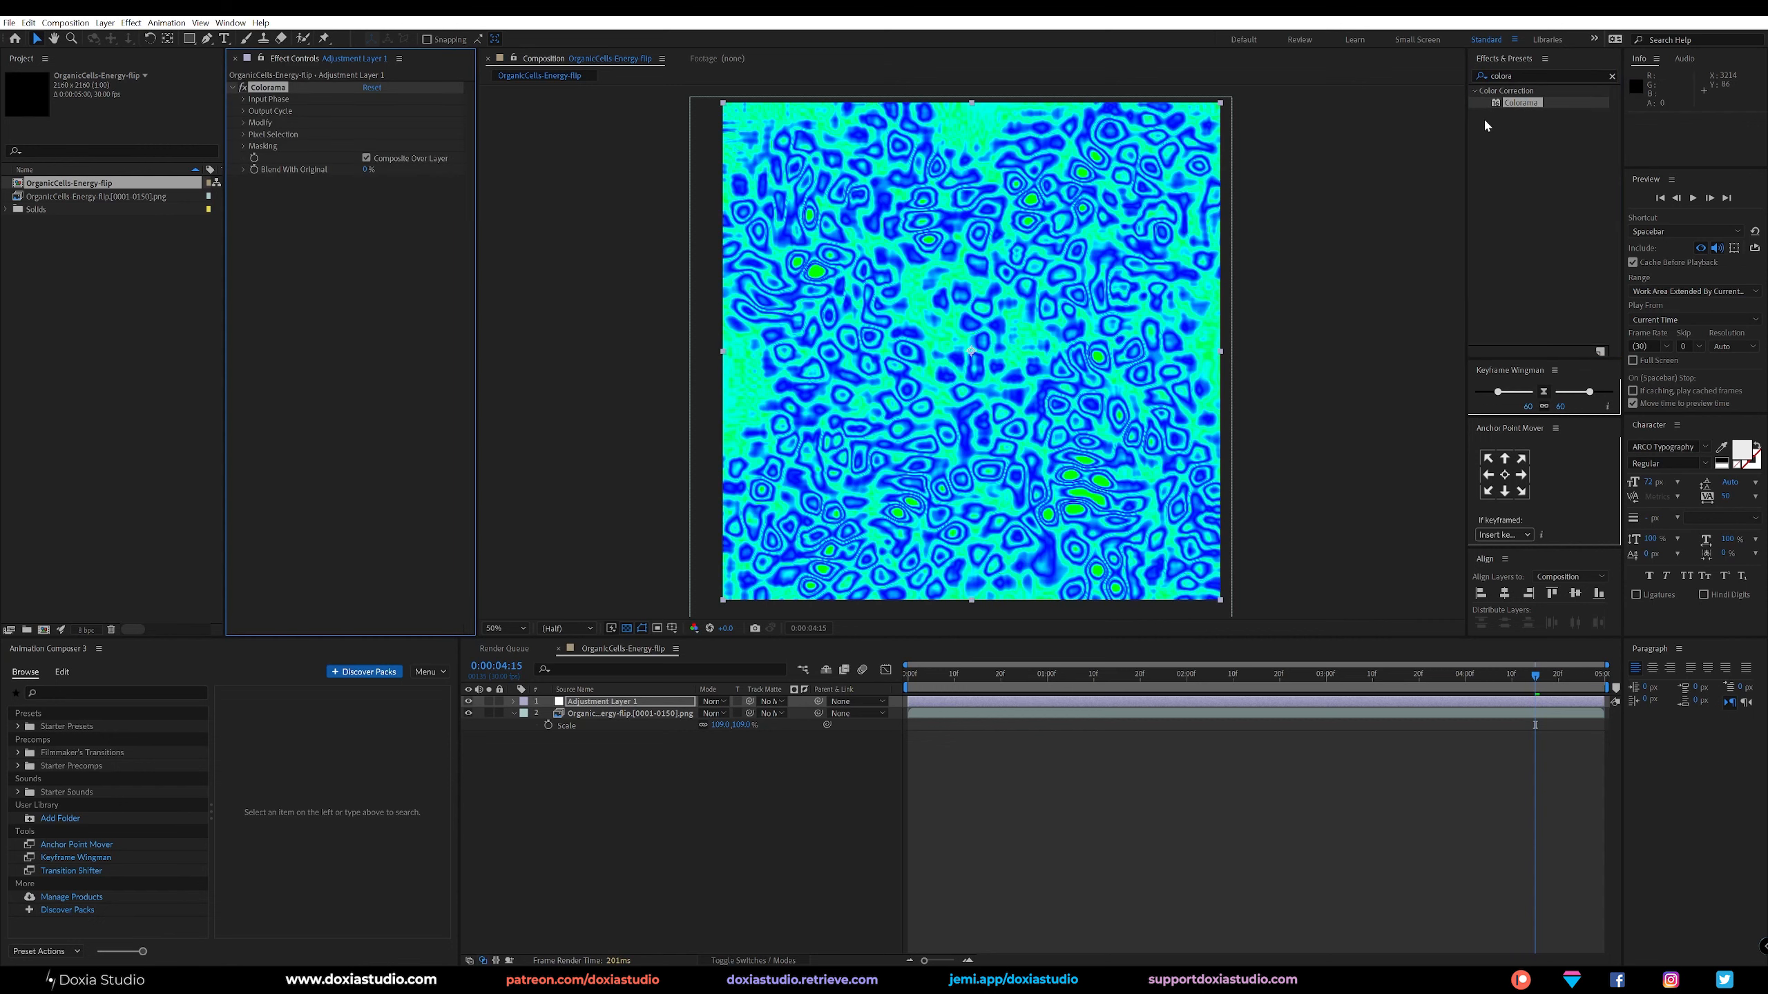
Set Colorama's input phase to be taken from Hue and reveal the Output Cycle settings.
left_click(243, 99)
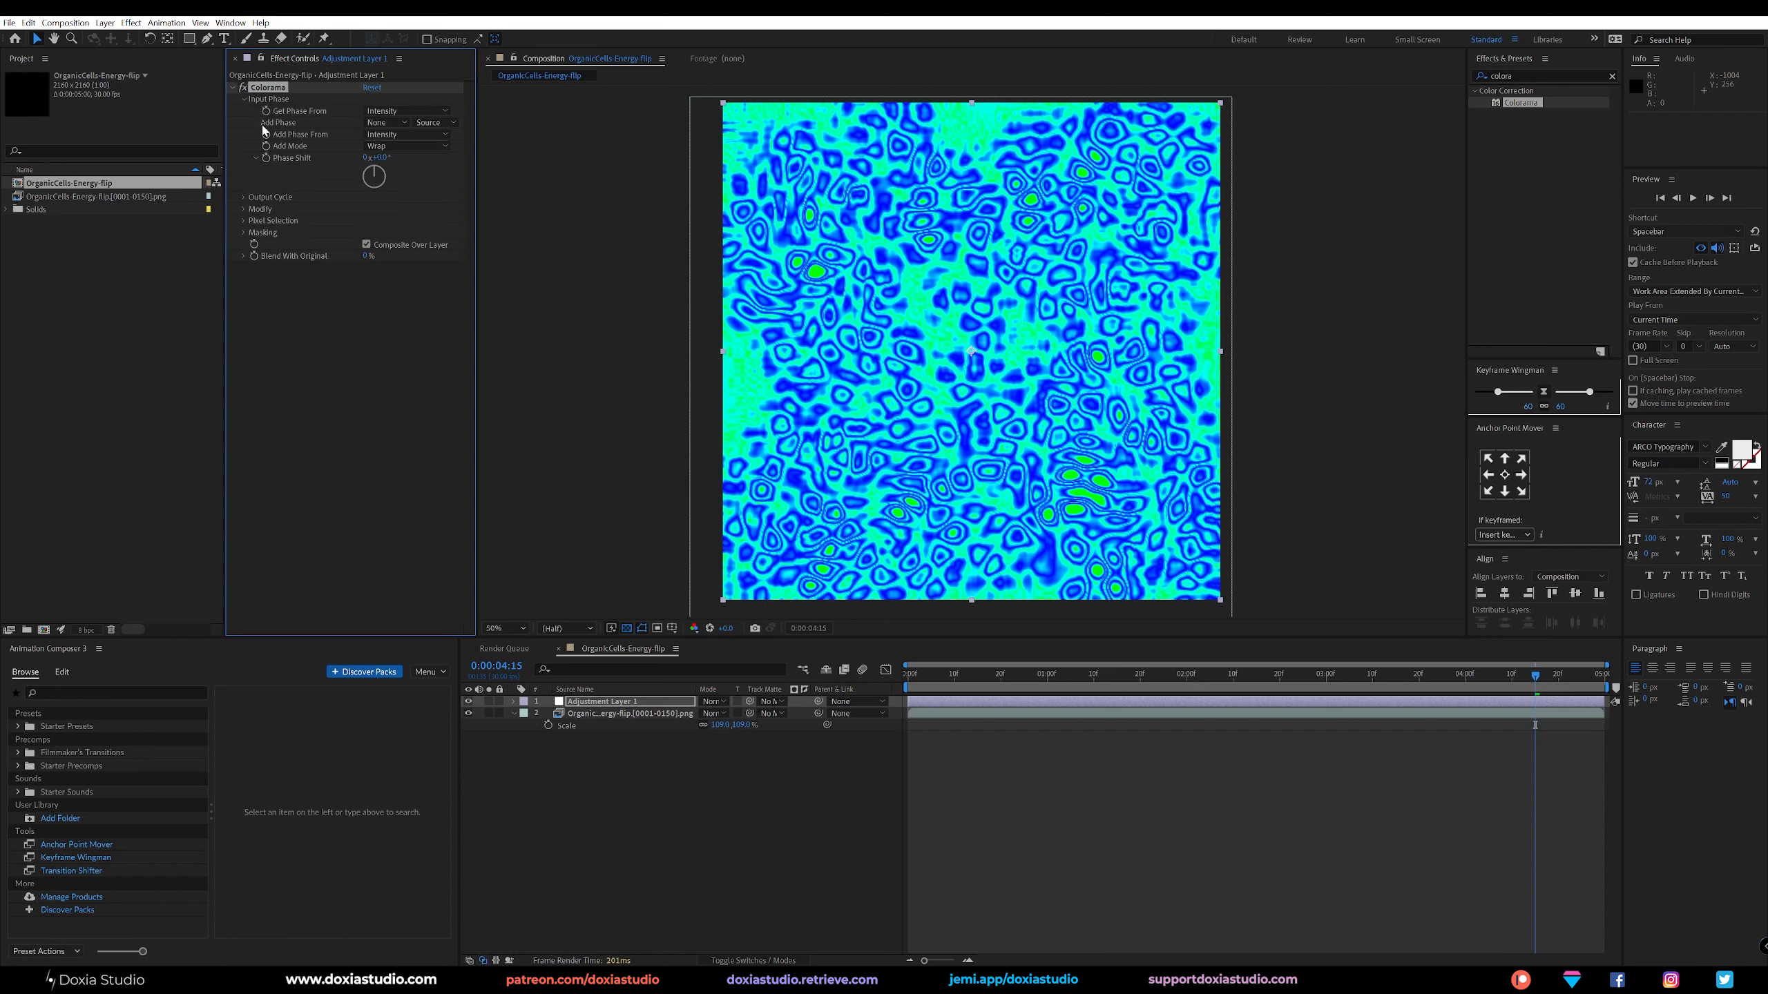
left_click(244, 197)
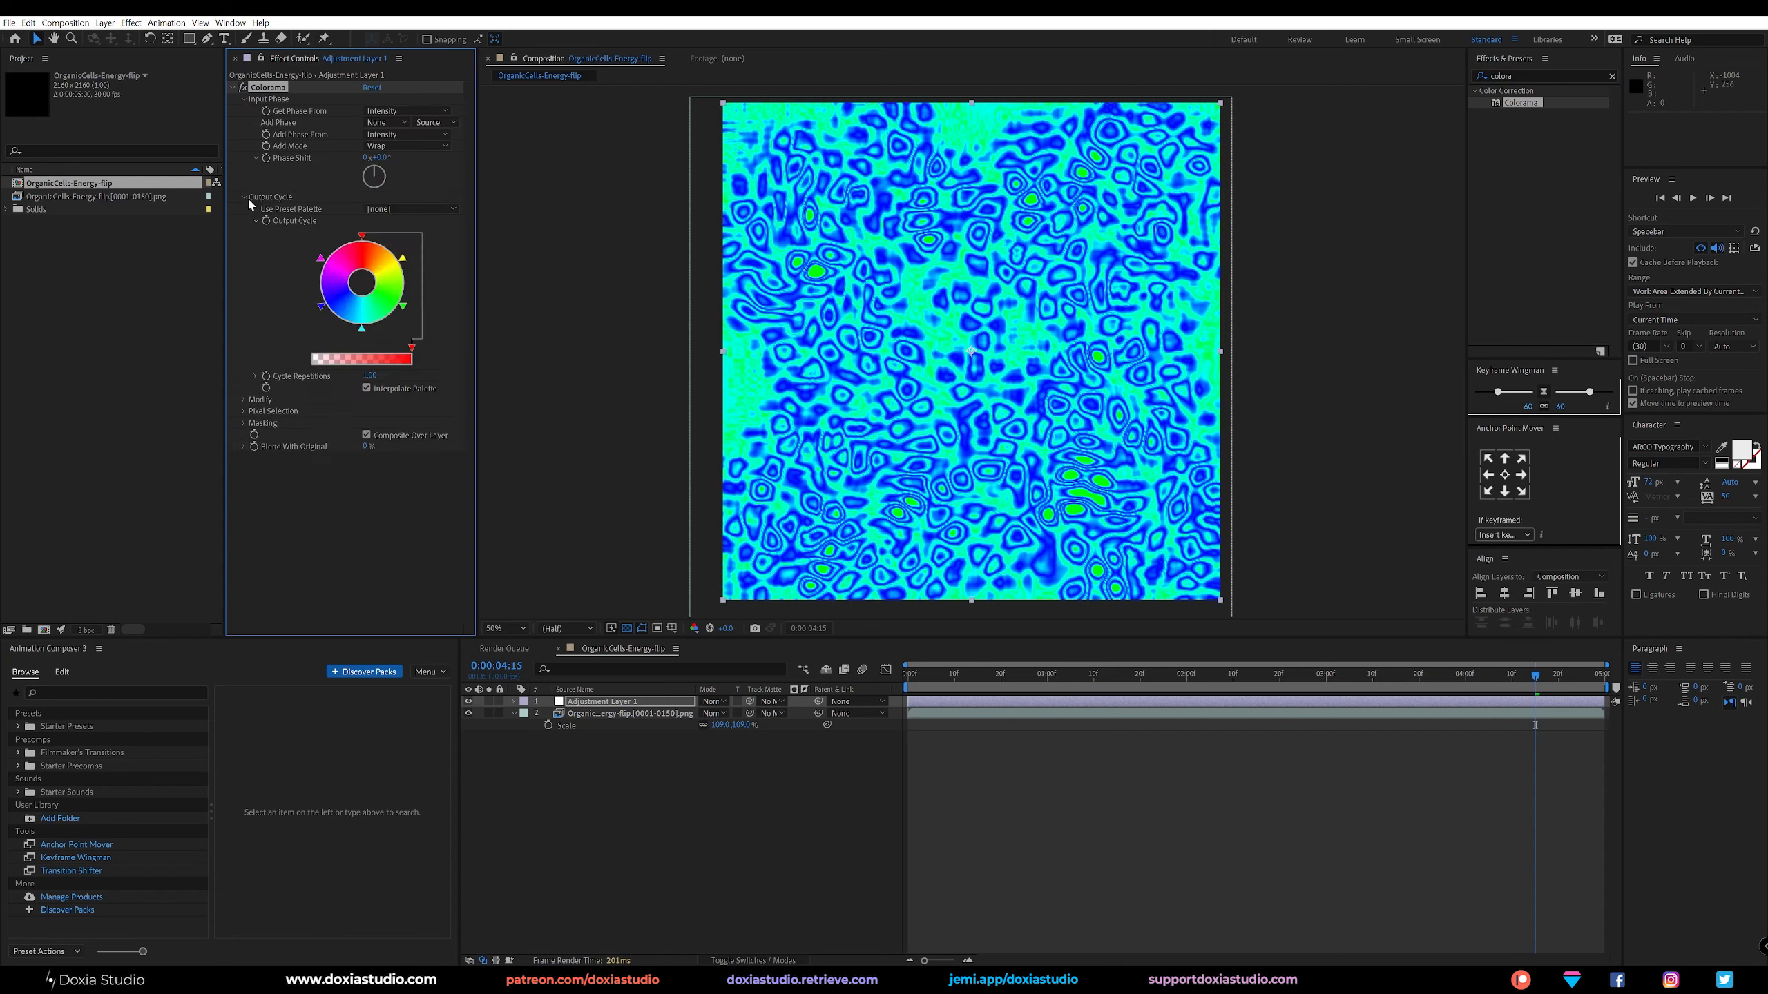
left_click(404, 111)
left_click(393, 183)
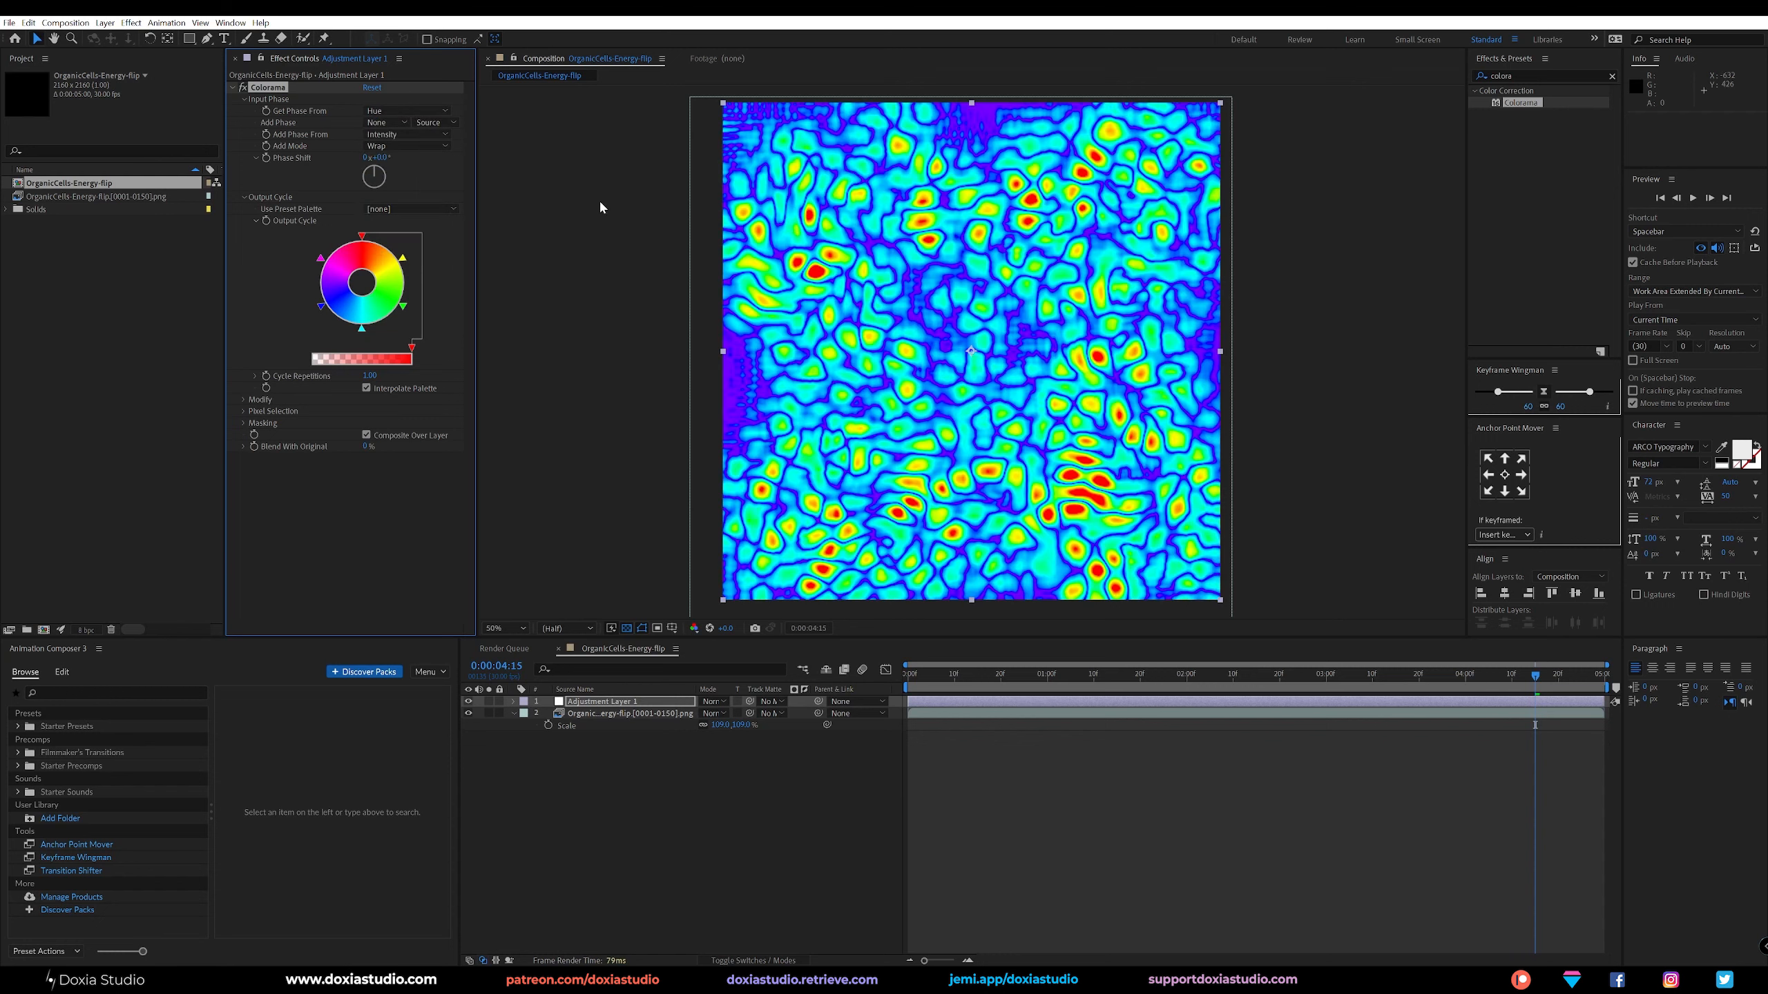
Try Colorama's Ramp Red preset palette and compare it with the original colors by toggling the adjustment layer's visibility.
left_click(396, 210)
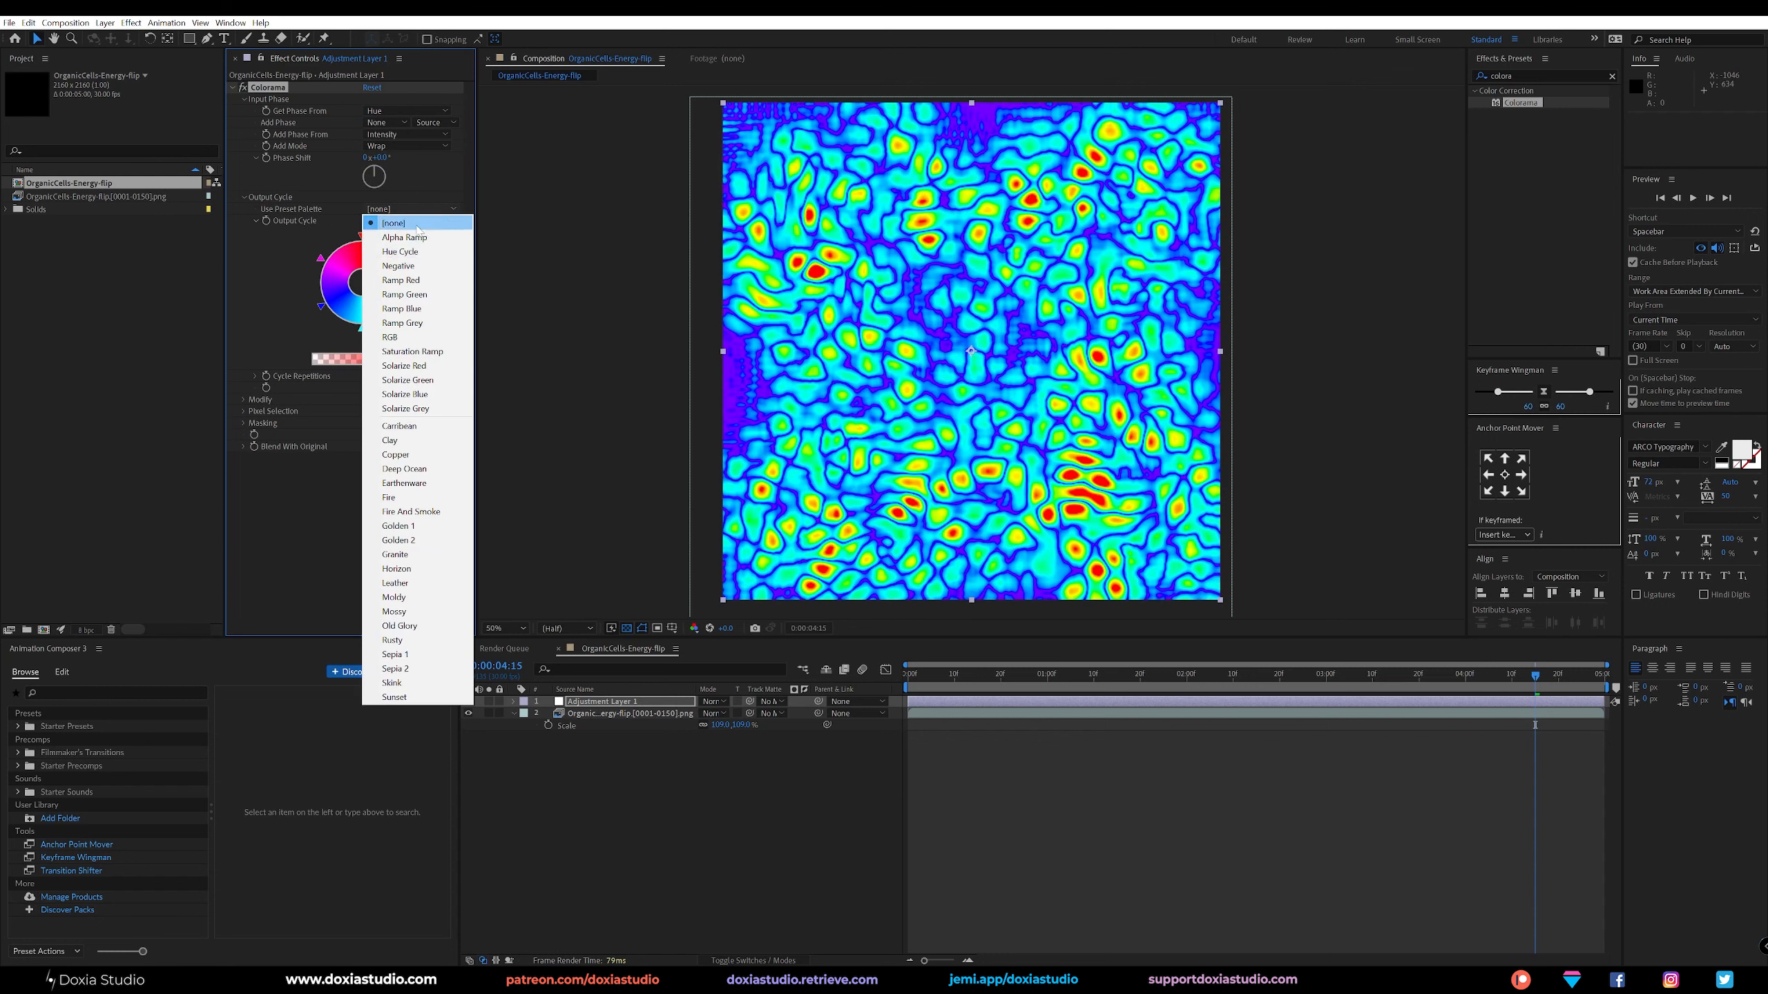
left_click(437, 280)
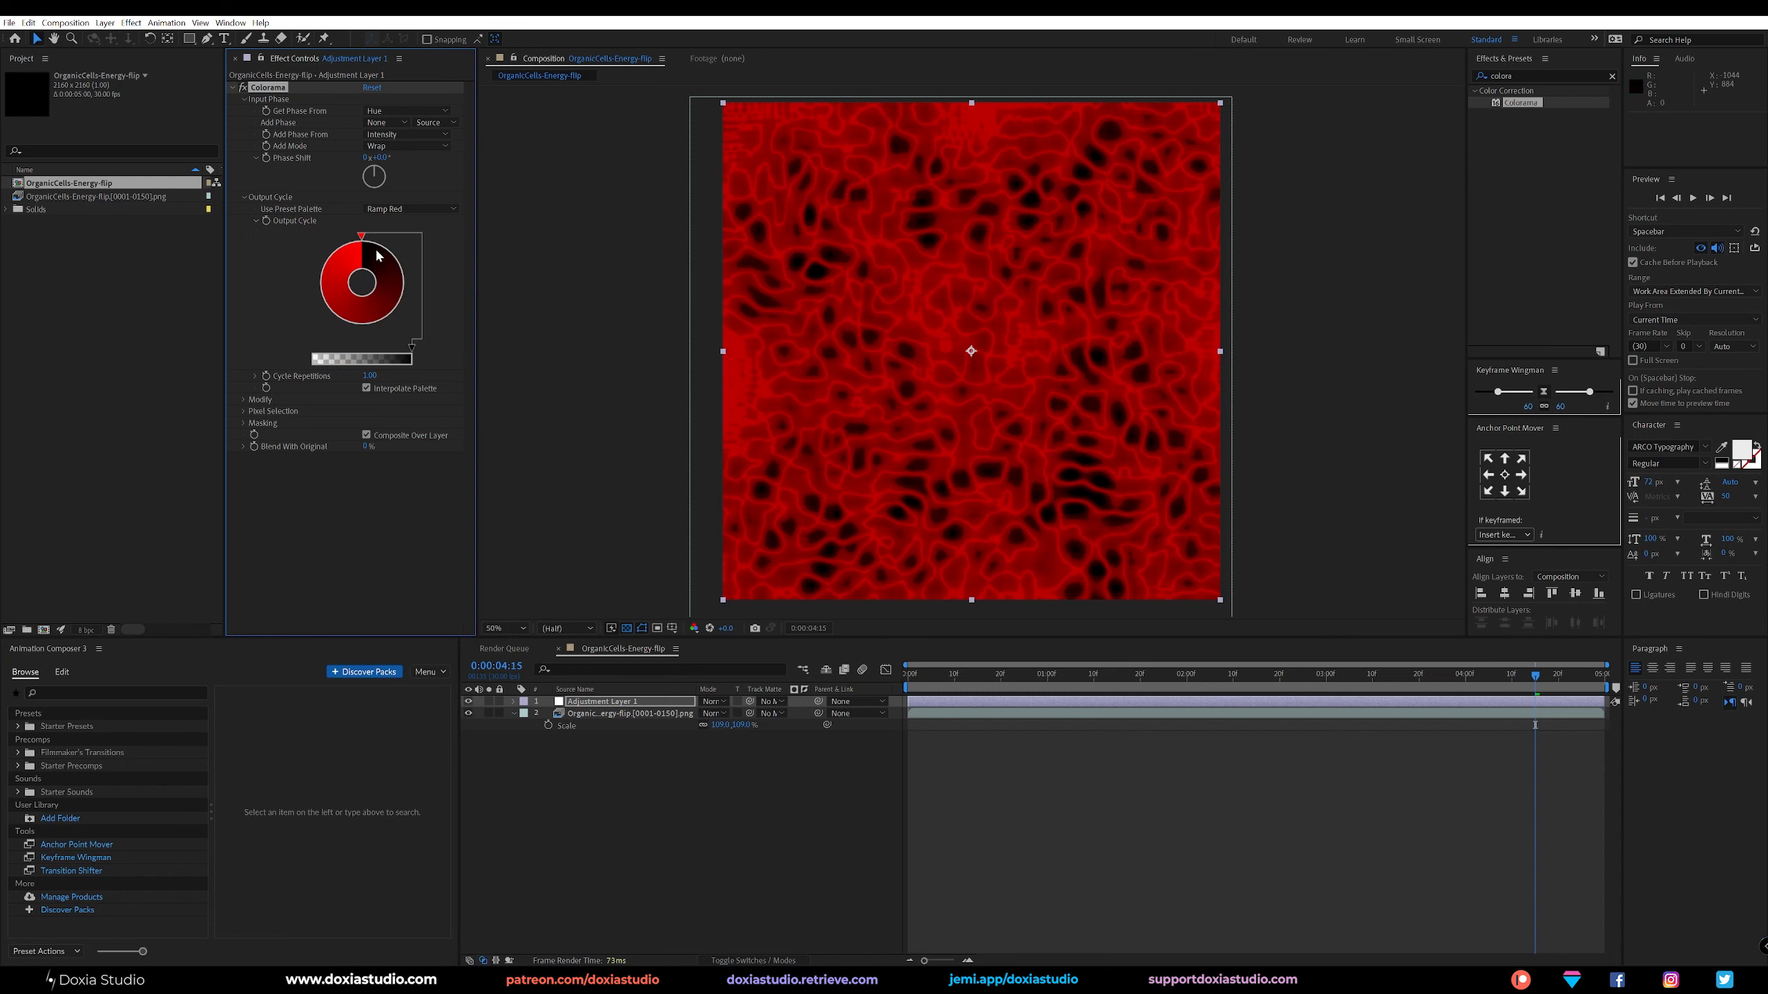
left_click(468, 700)
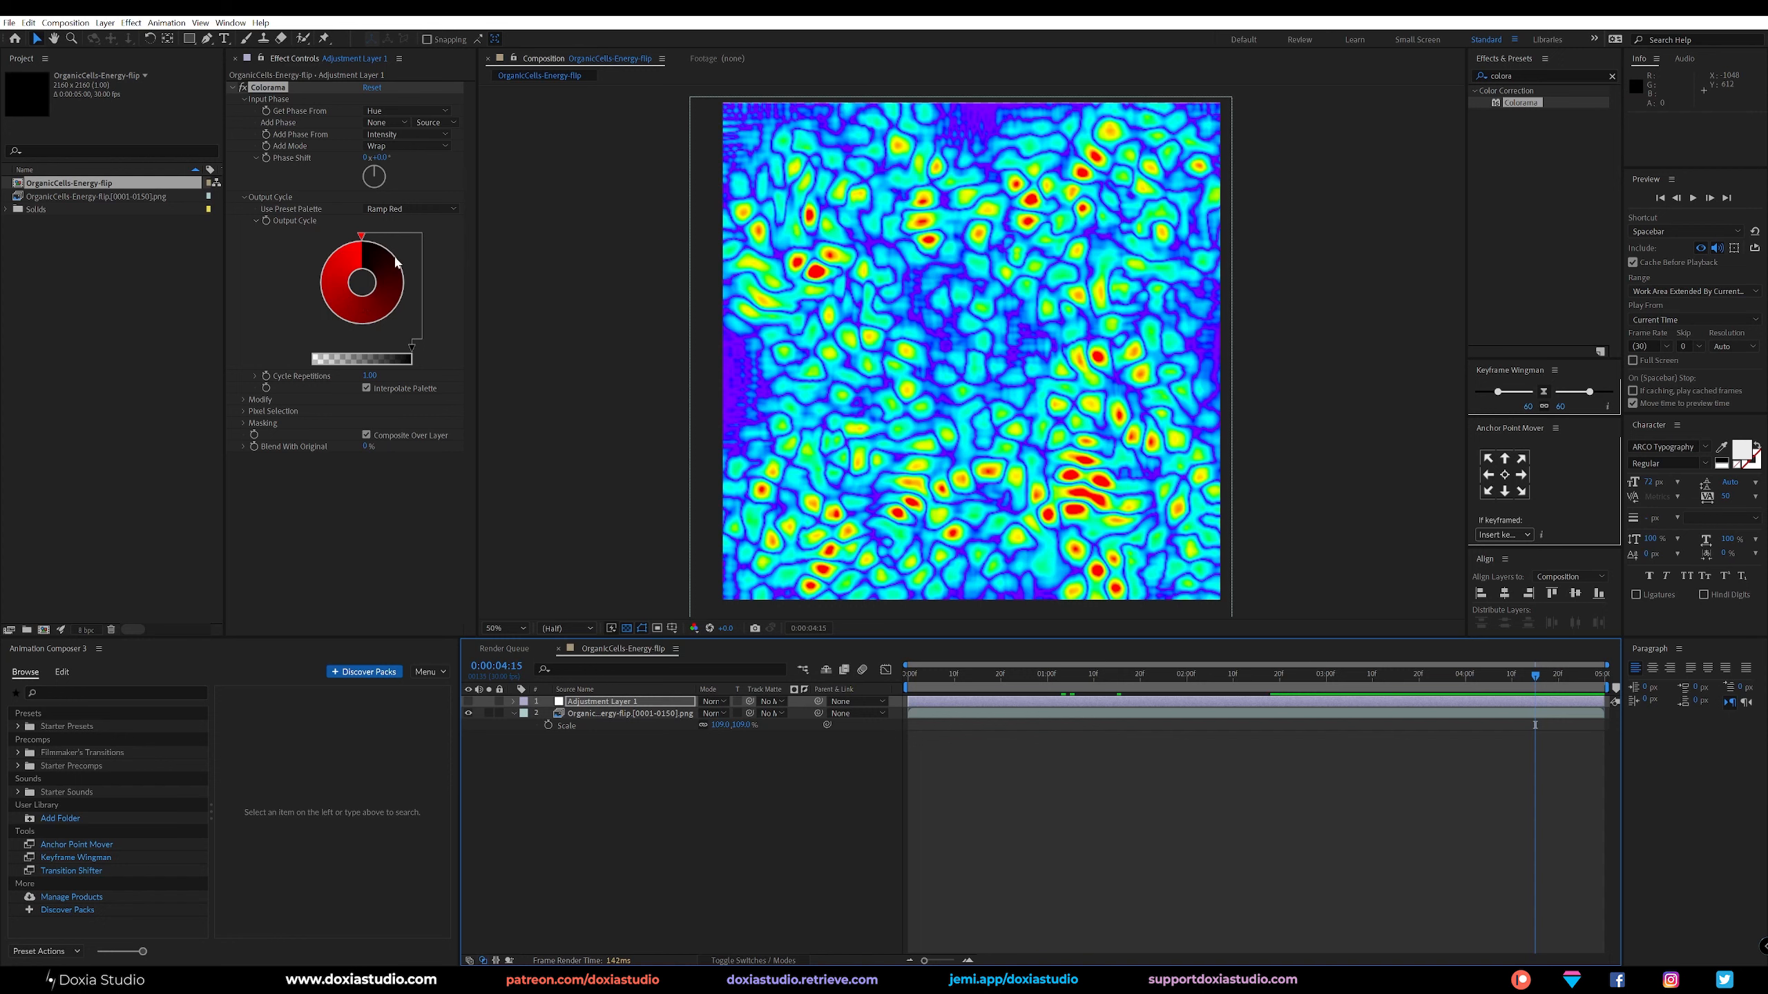
left_click(467, 701)
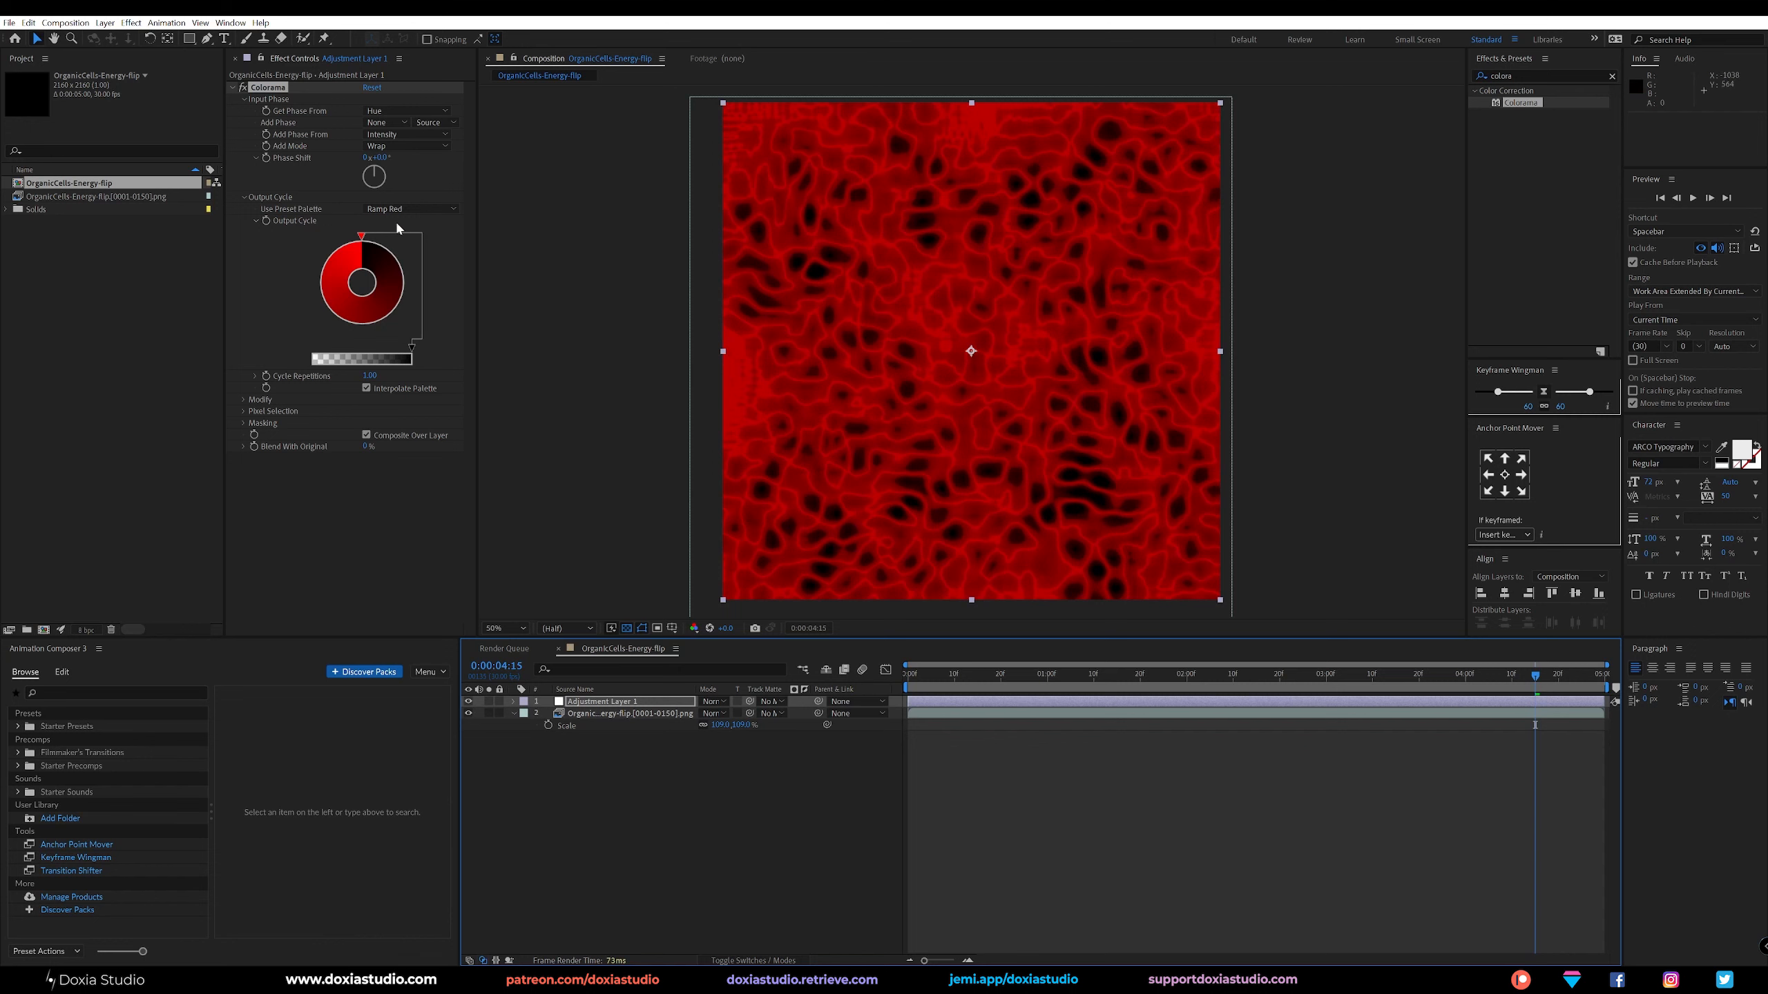
Try the RGB, Copper and Alpha Ramp preset palettes in Colorama's output cycle.
left_click(417, 209)
left_click(418, 339)
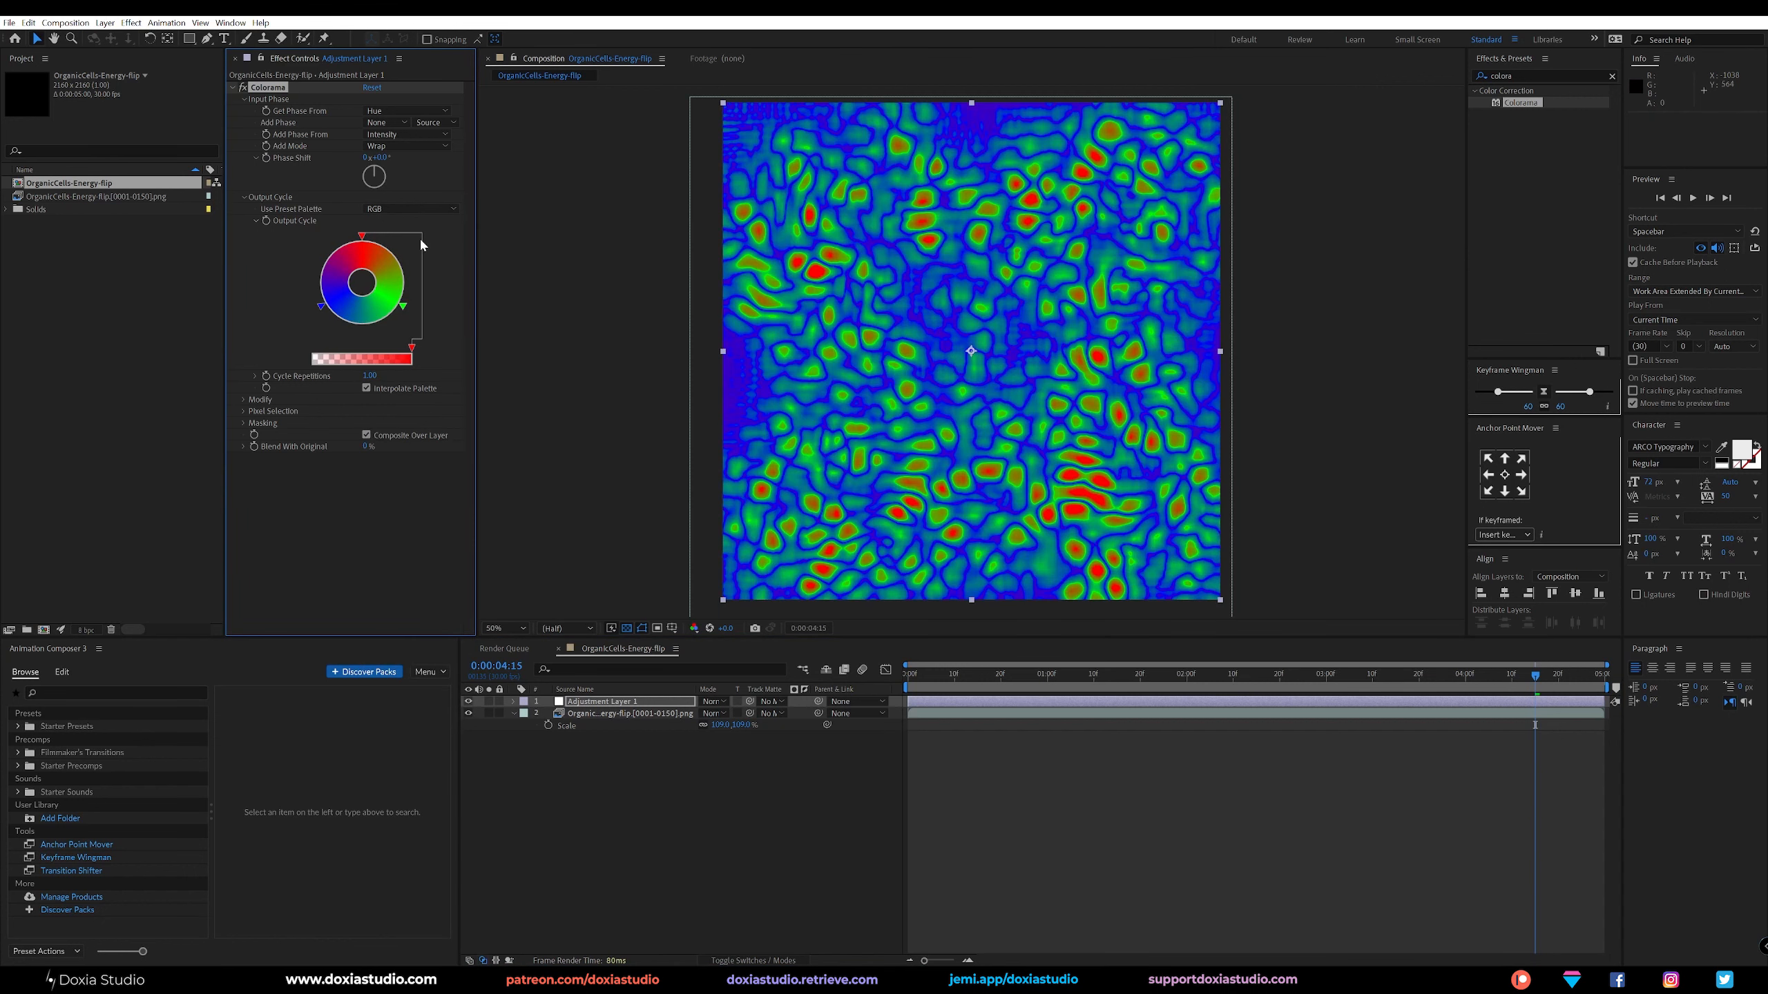
left_click(438, 211)
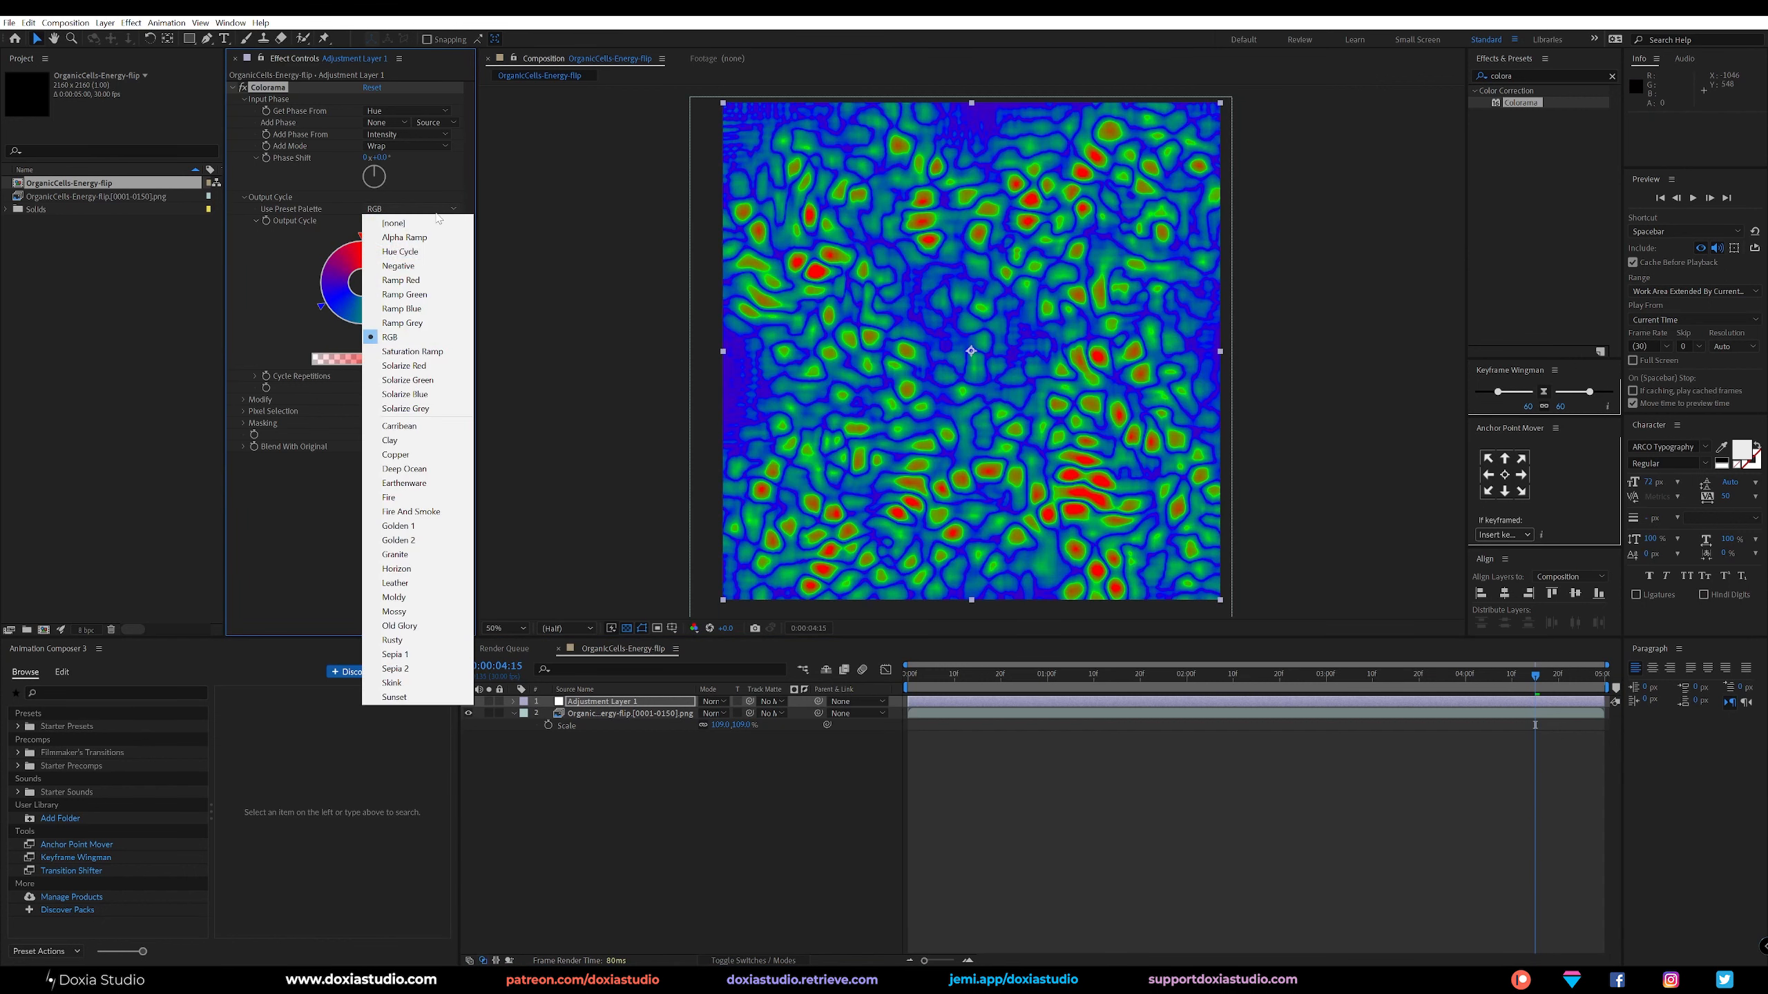
left_click(436, 453)
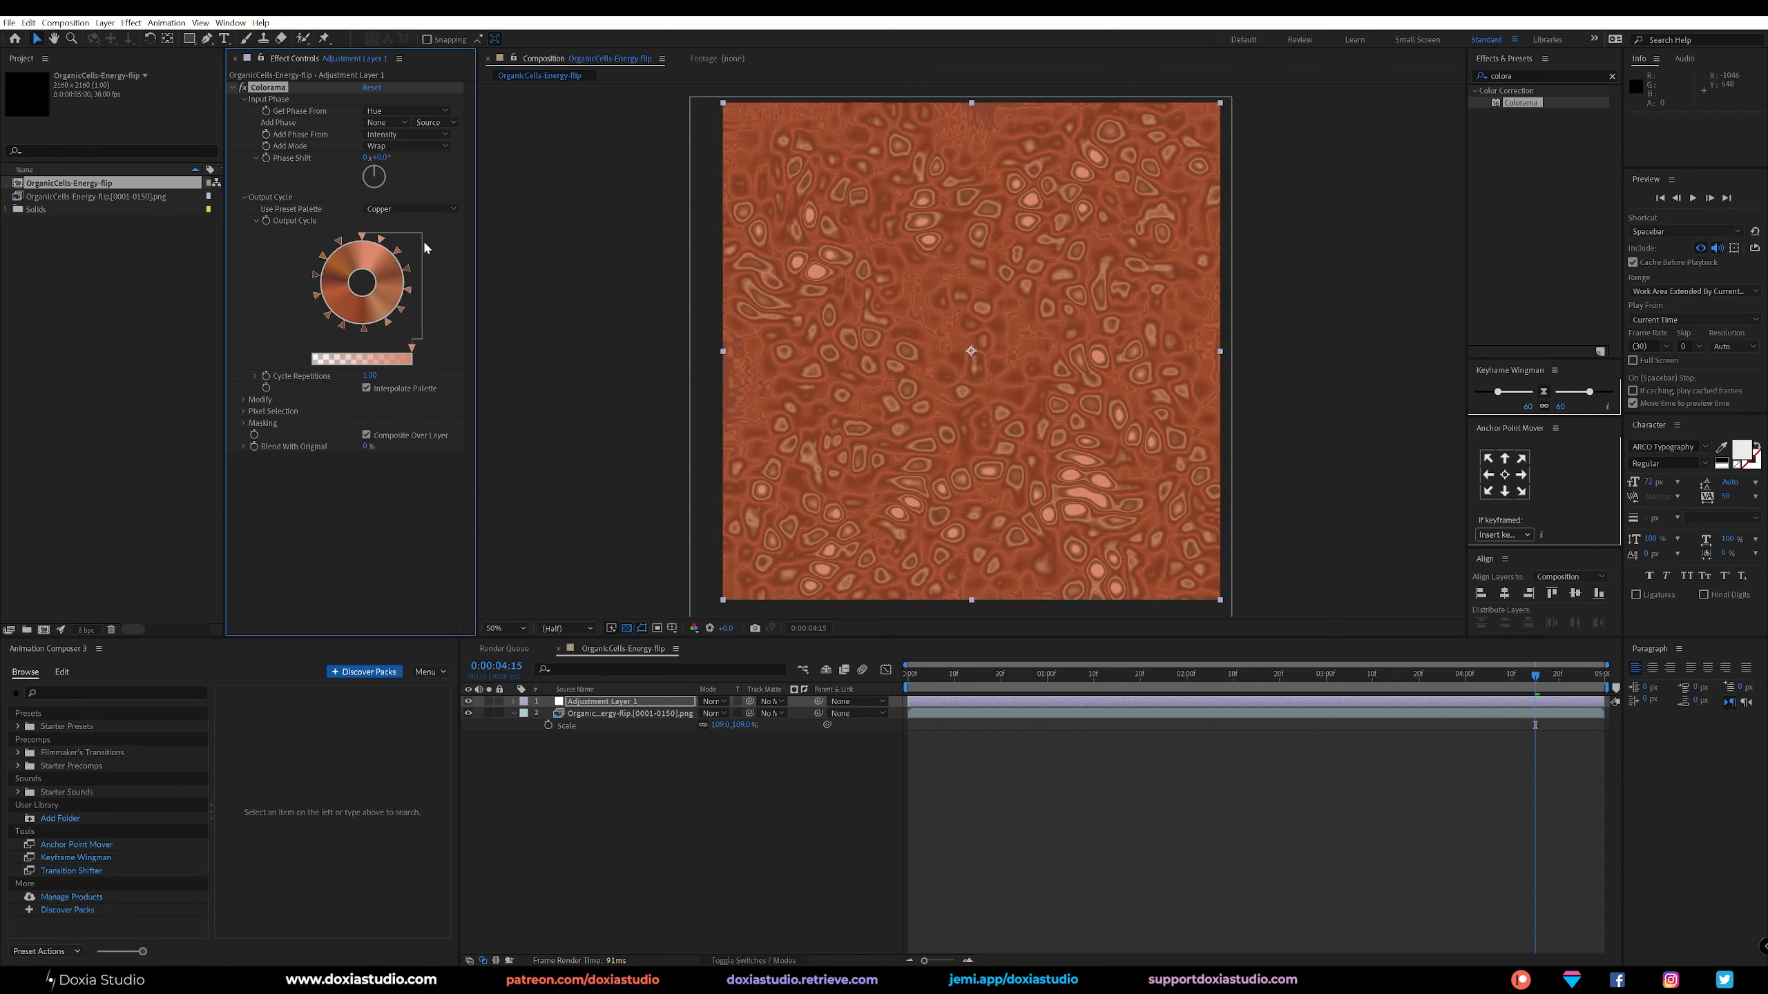
left_click(426, 210)
left_click(438, 239)
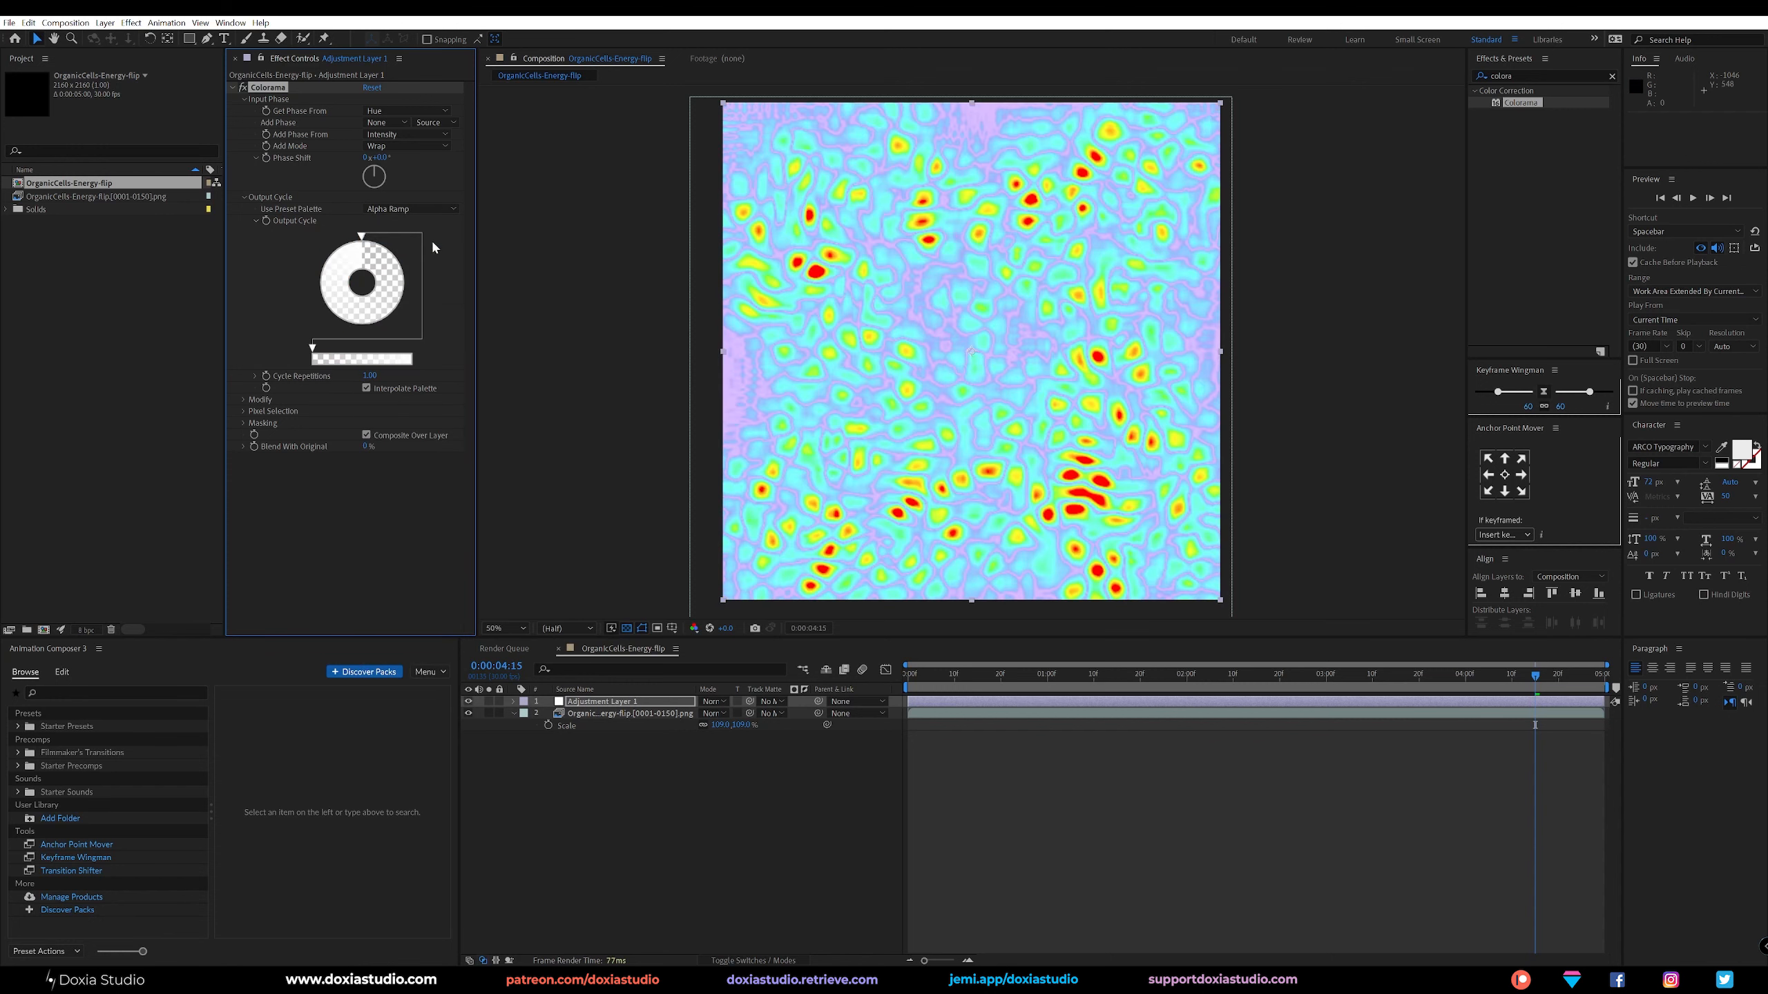
Set Colorama's preset palette to Negative and hide its adjustment layer.
left_click(427, 213)
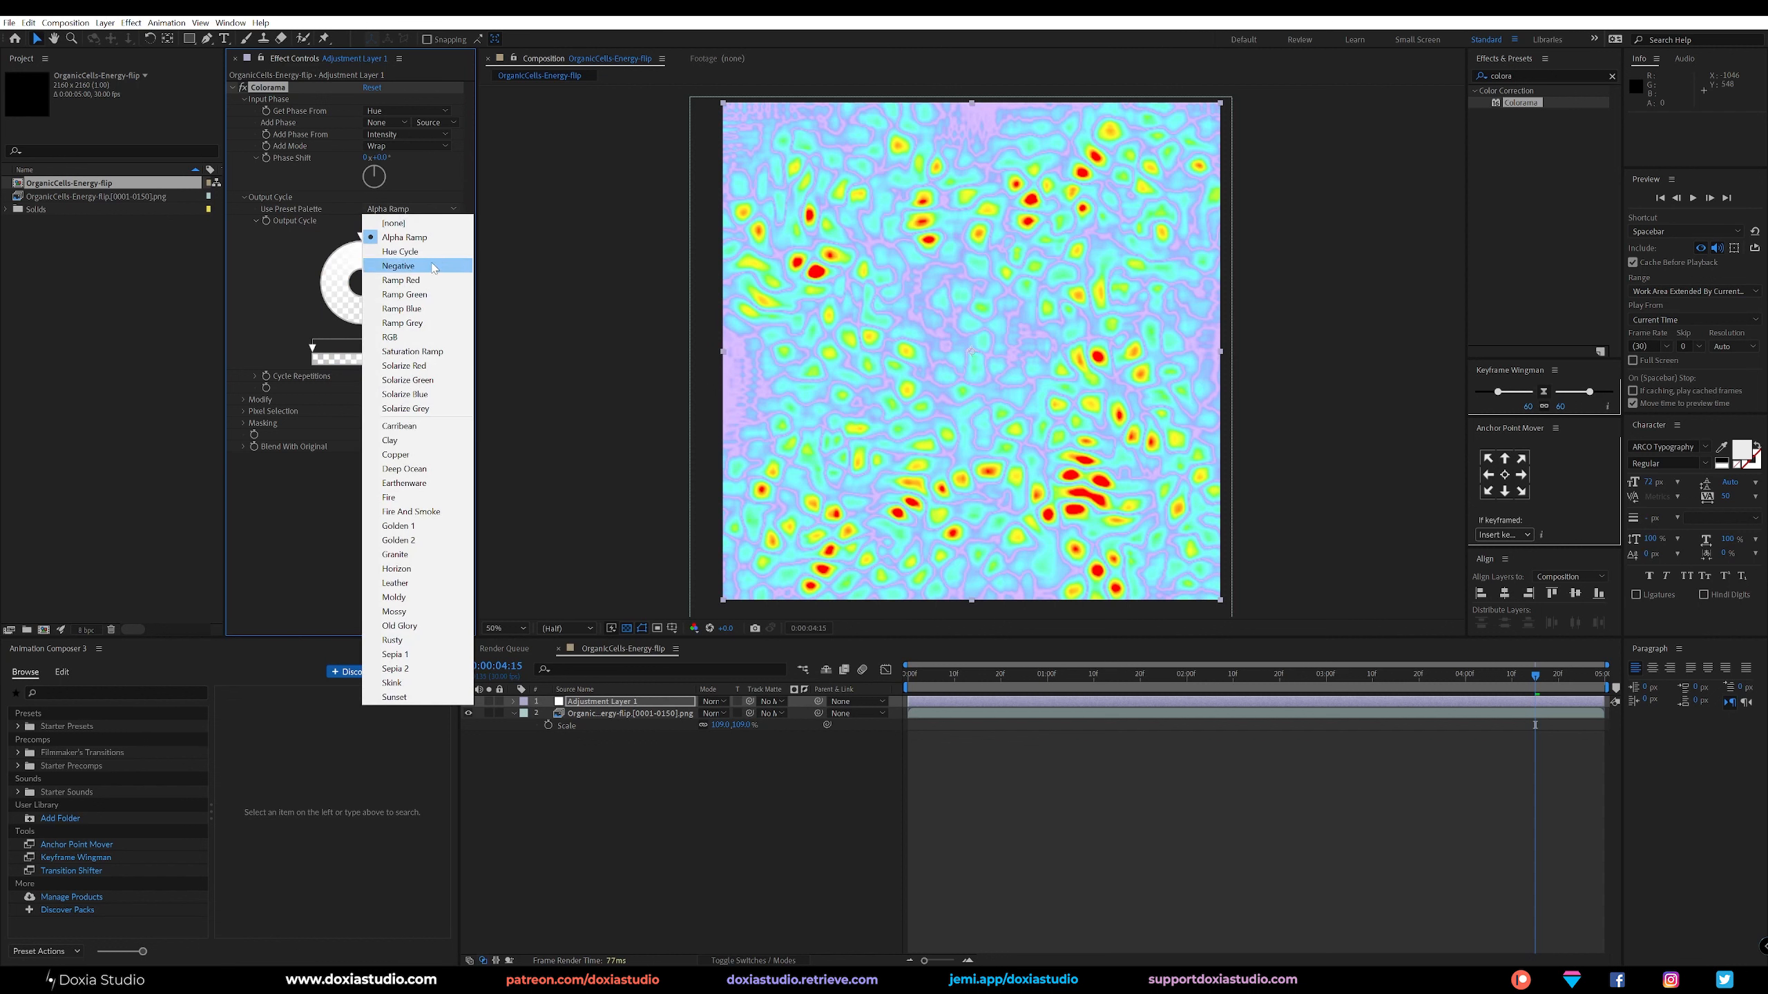
left_click(429, 266)
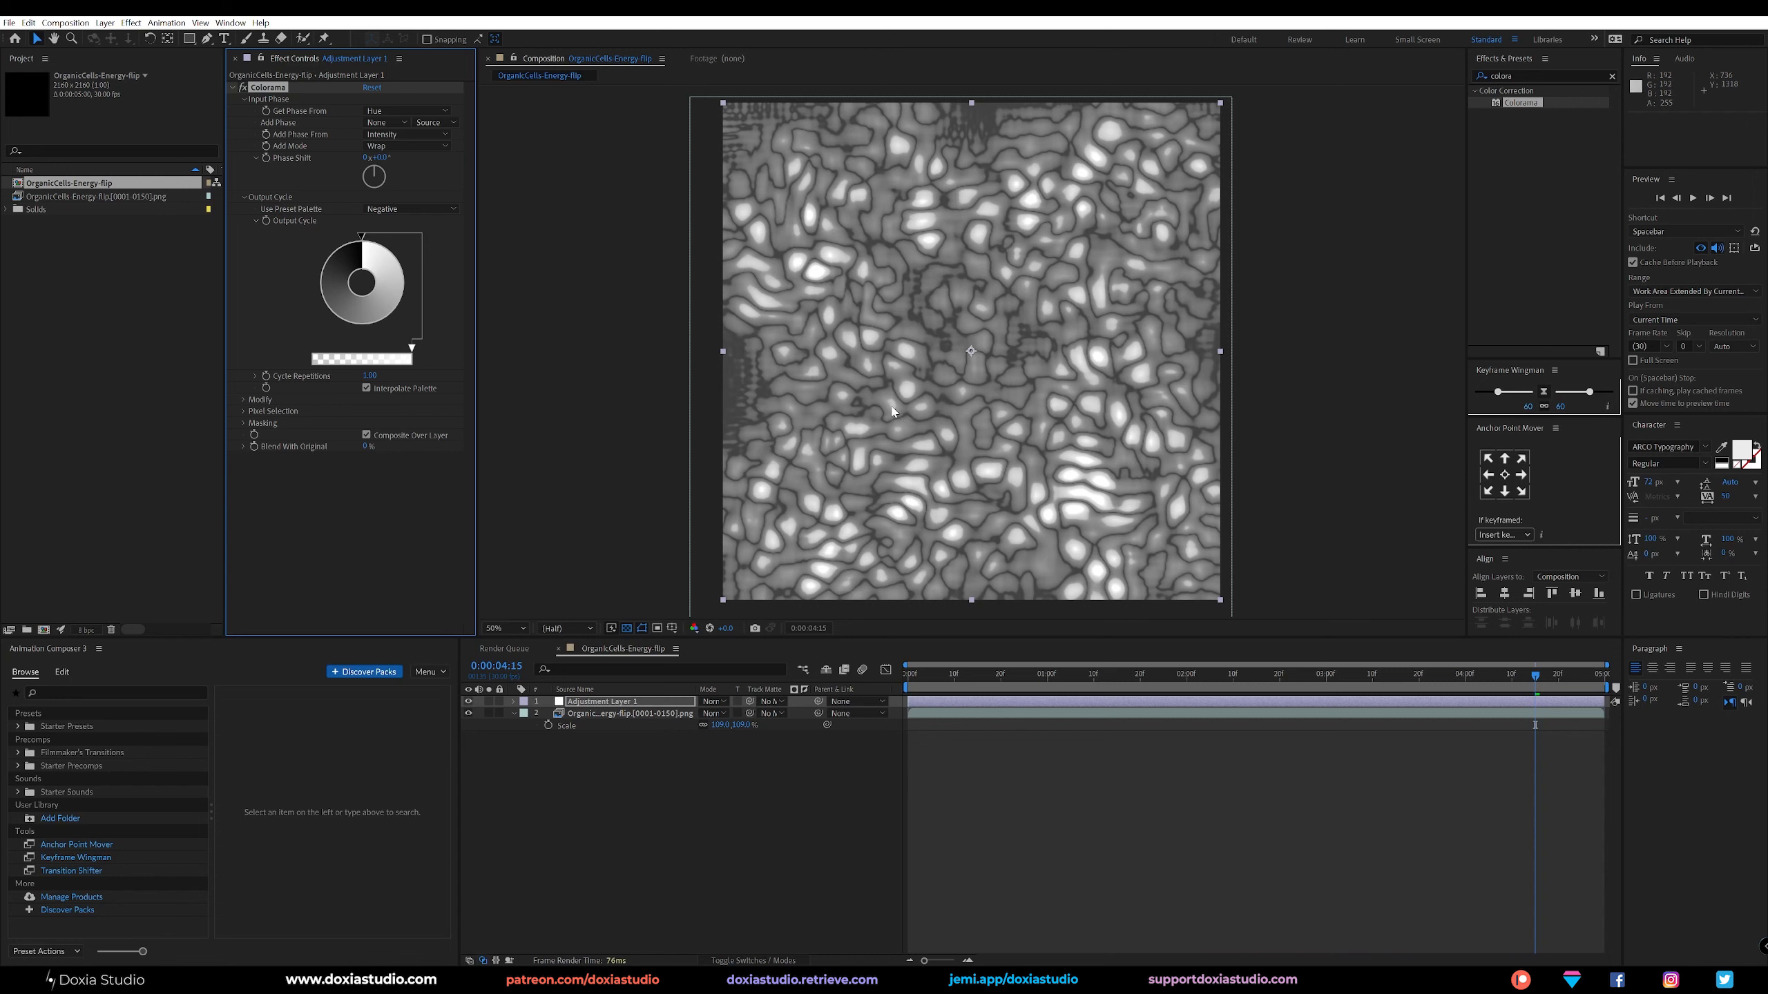
left_click(467, 701)
Add a second adjustment layer on top and apply the Hue/Saturation effect to it.
left_click(609, 816)
key("ctrl+alt+y")
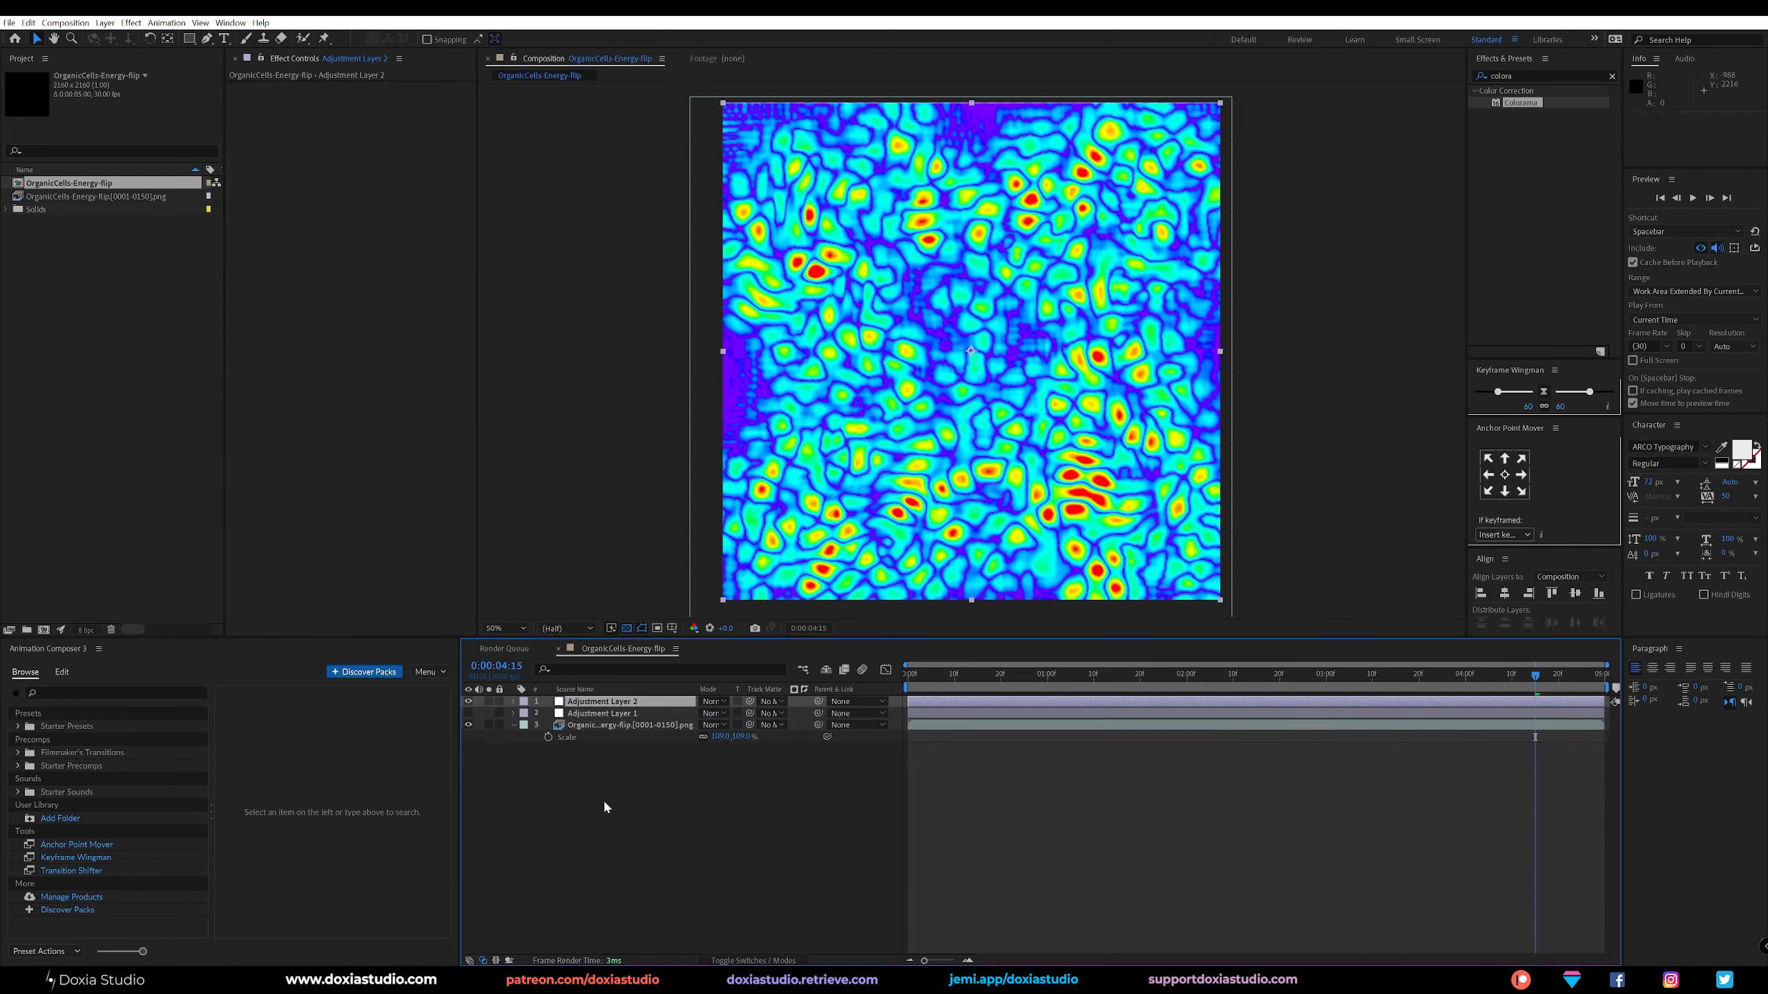
left_click(1489, 79)
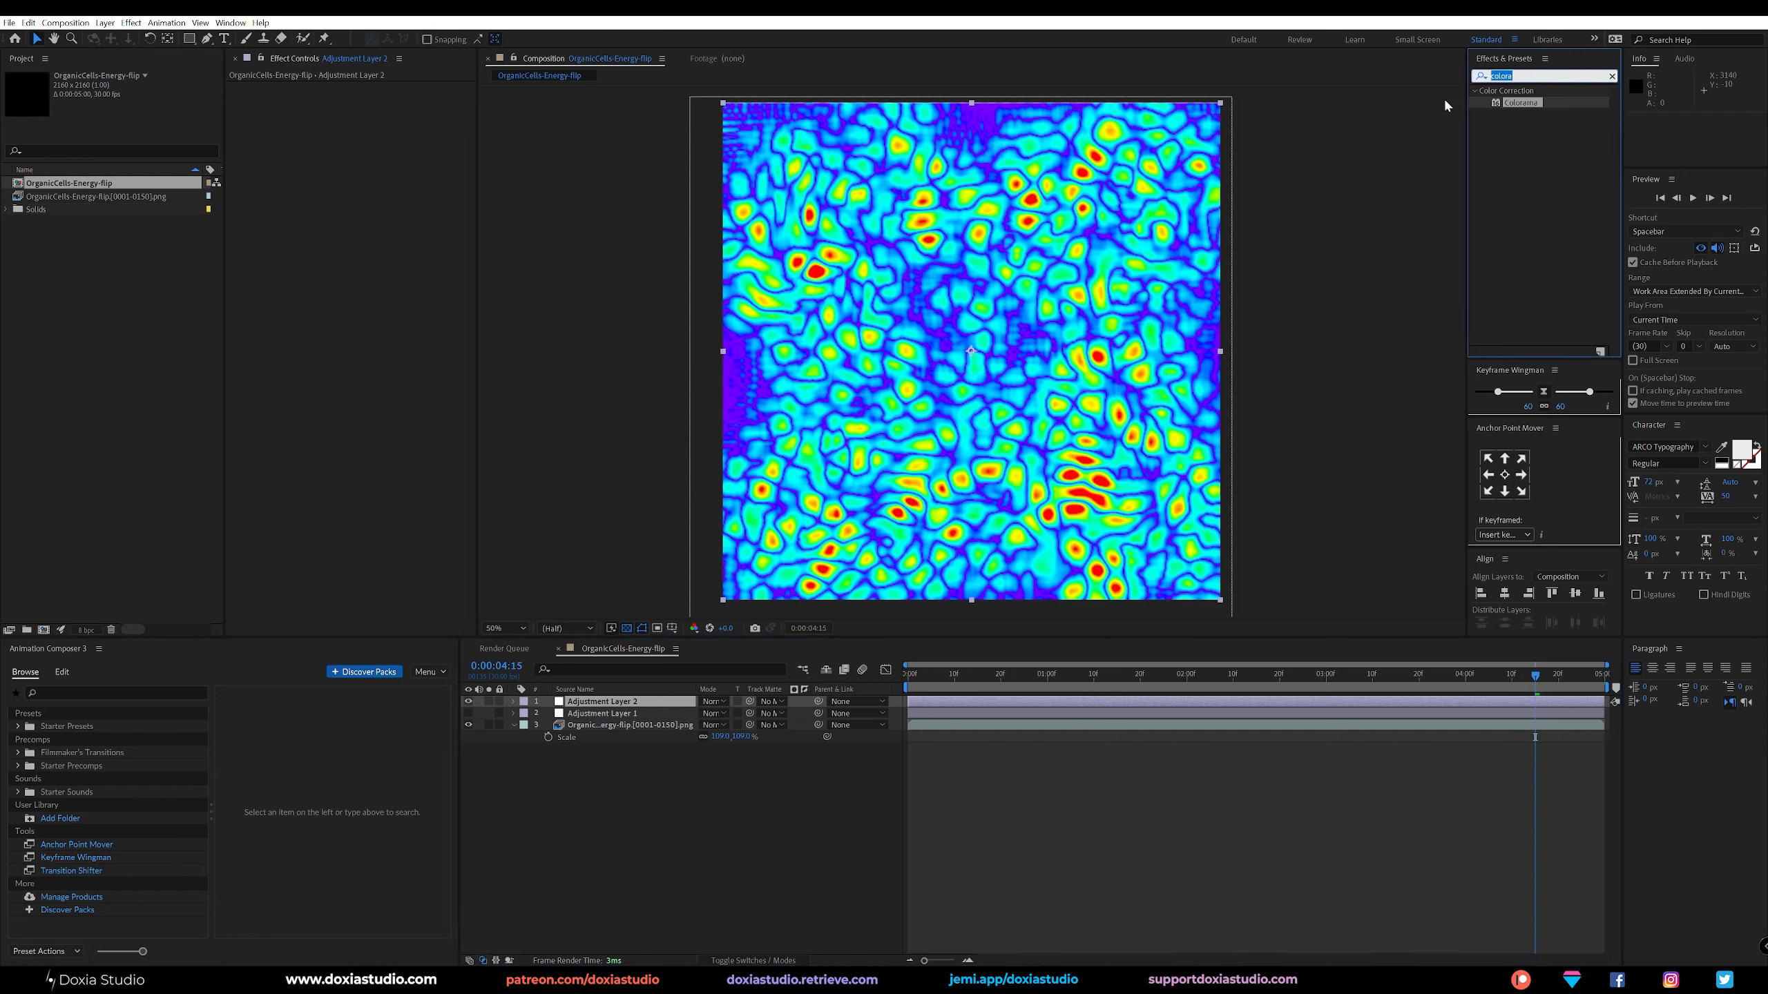
type("hue")
left_click(1543, 150)
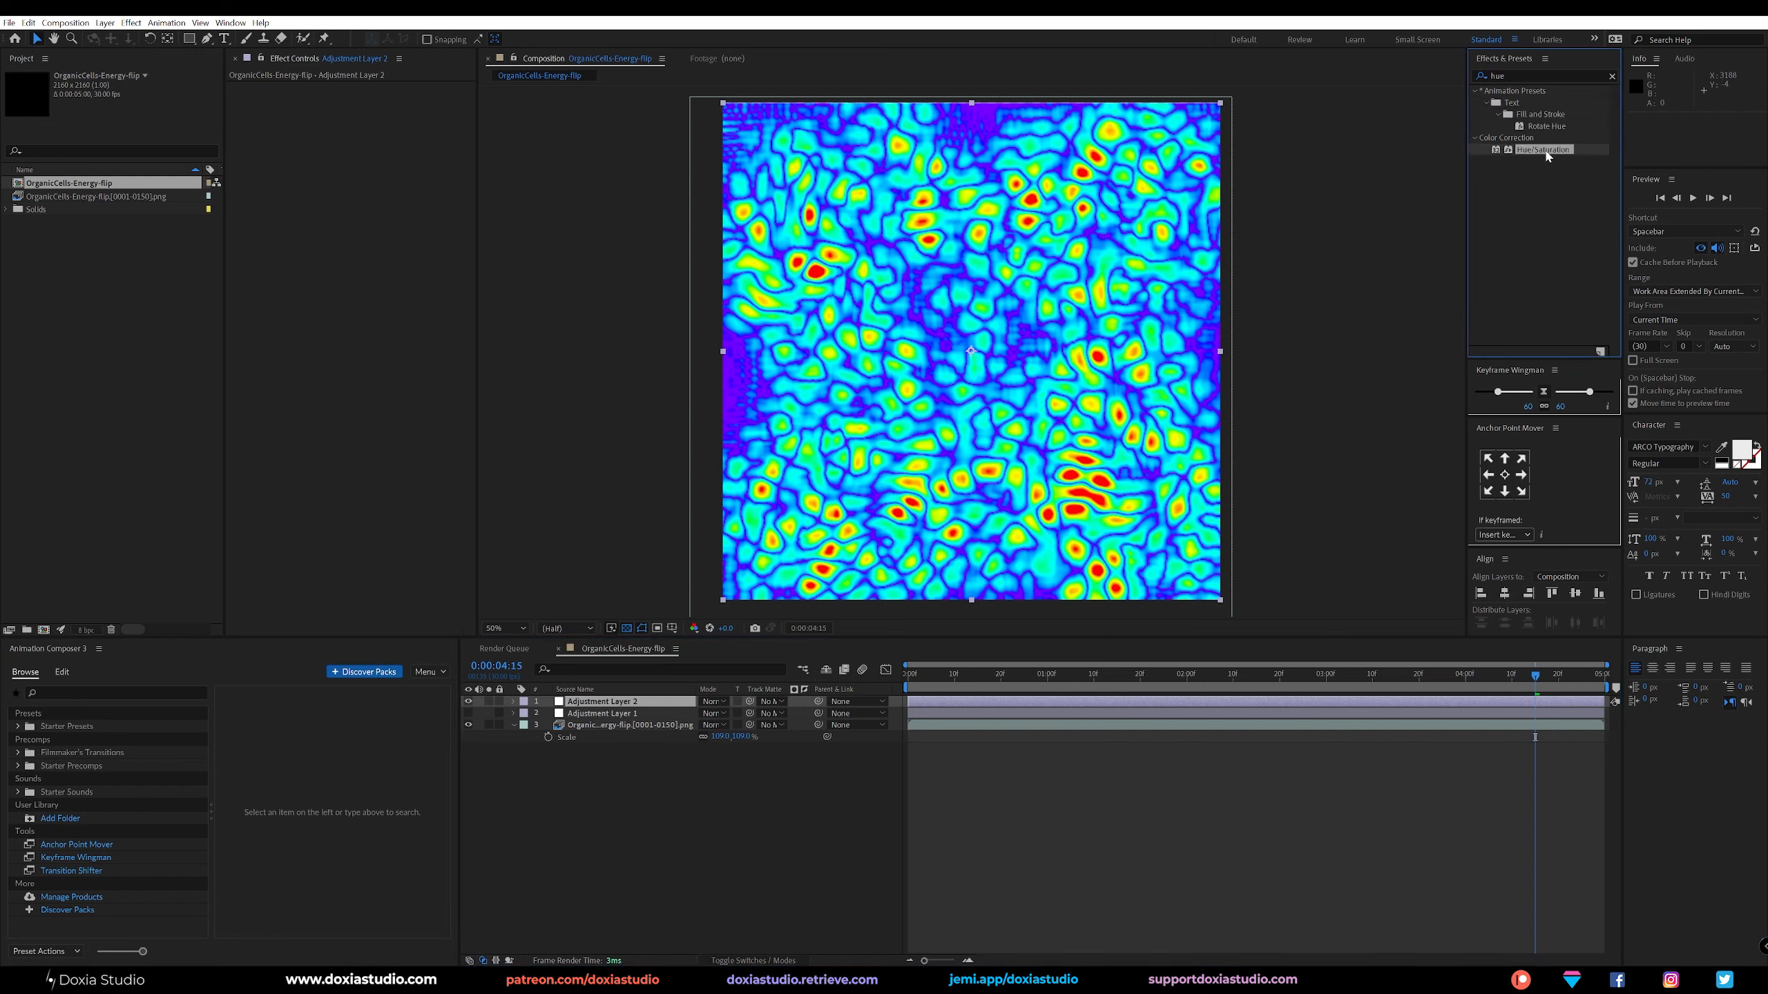
double_click(1545, 150)
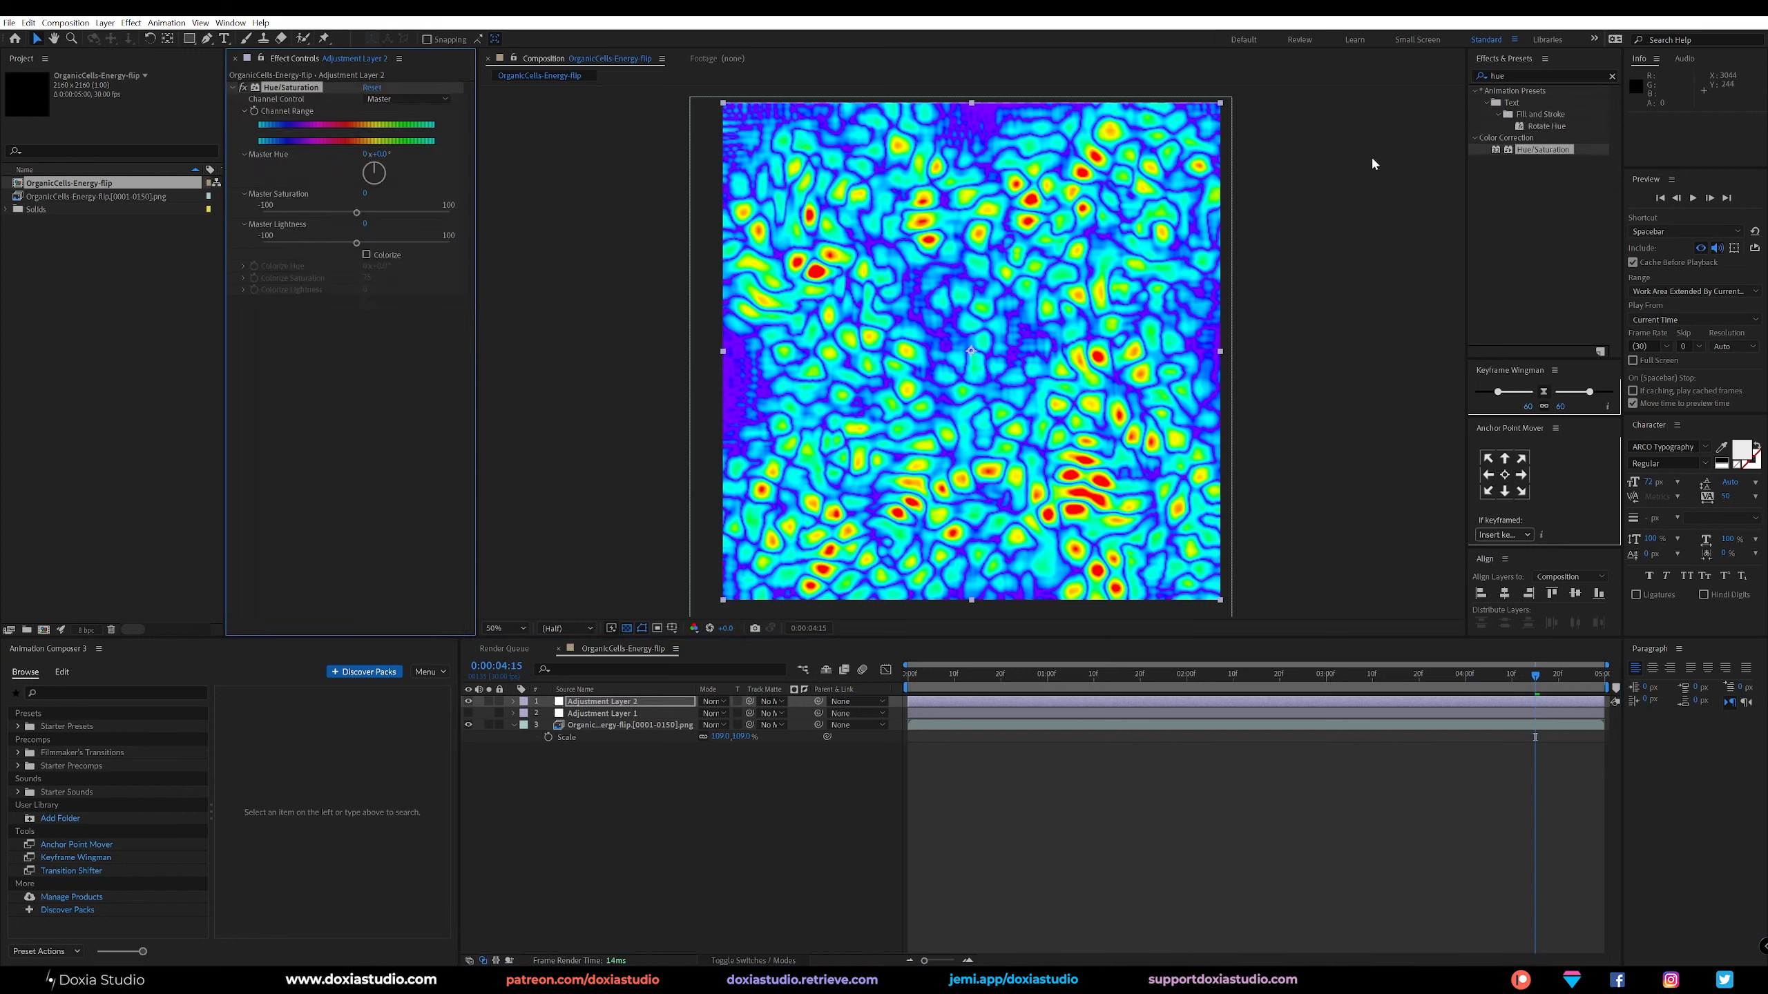
Add the Curves effect below Hue/Saturation on the second adjustment layer.
left_click(1517, 76)
type("curve")
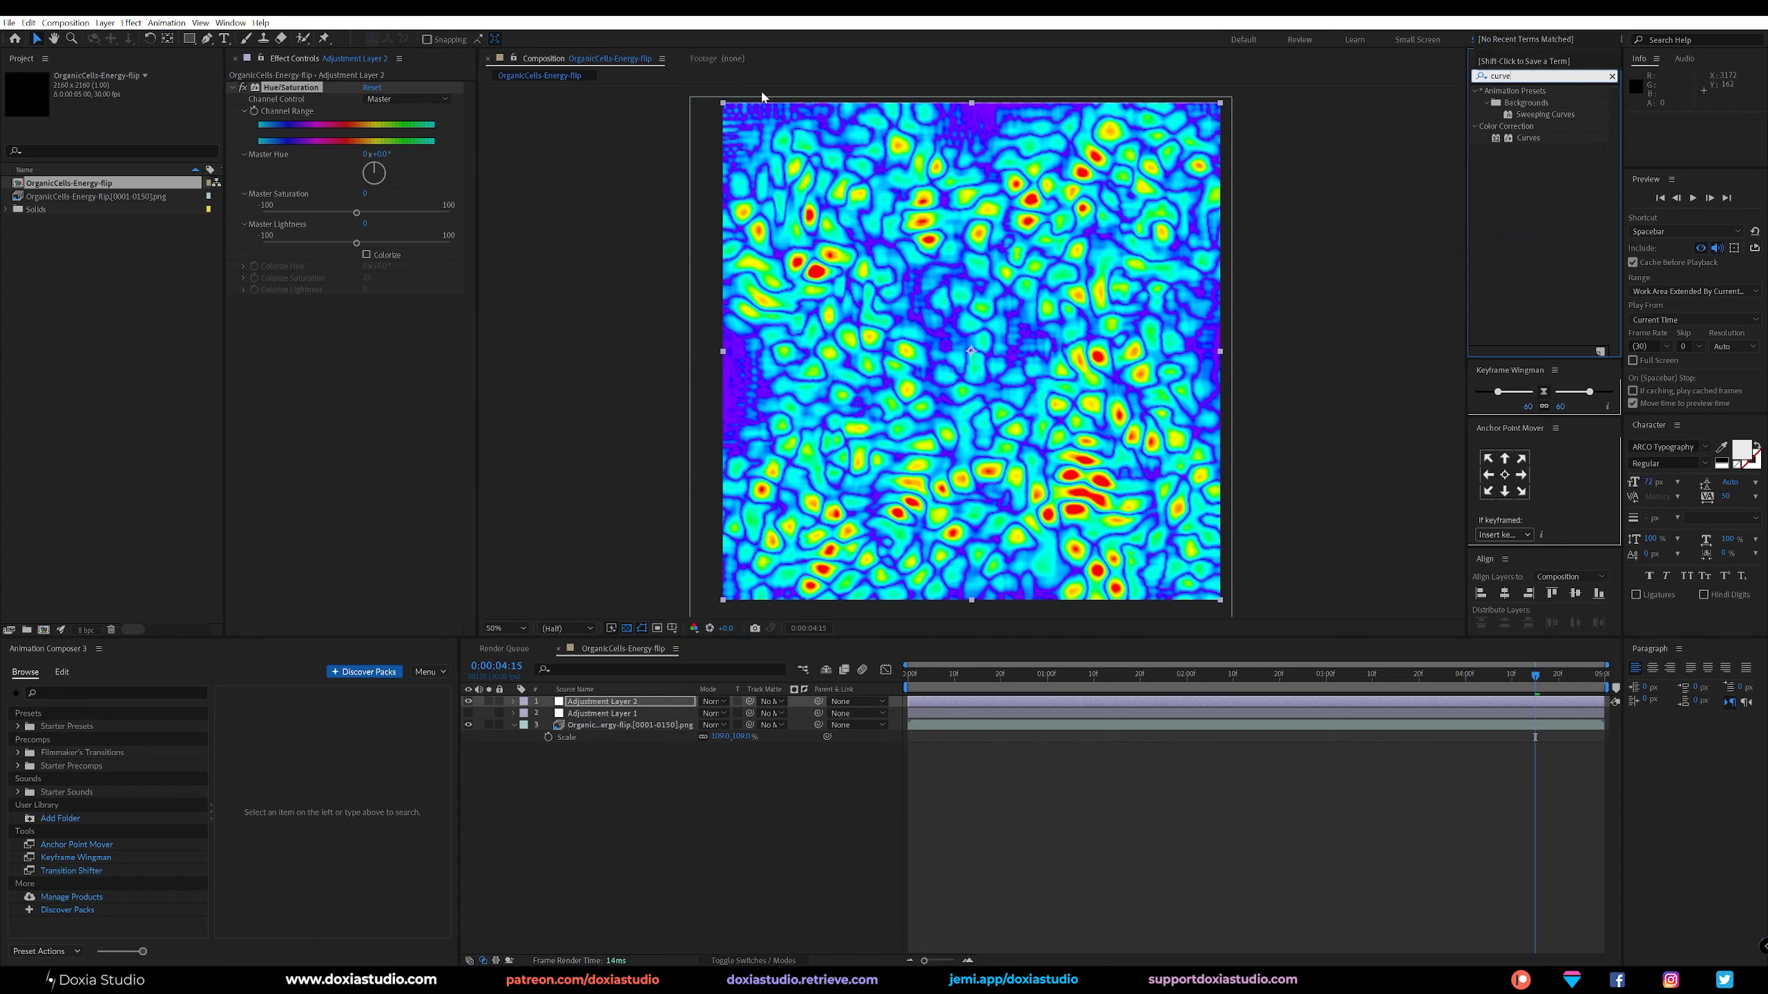
double_click(1520, 138)
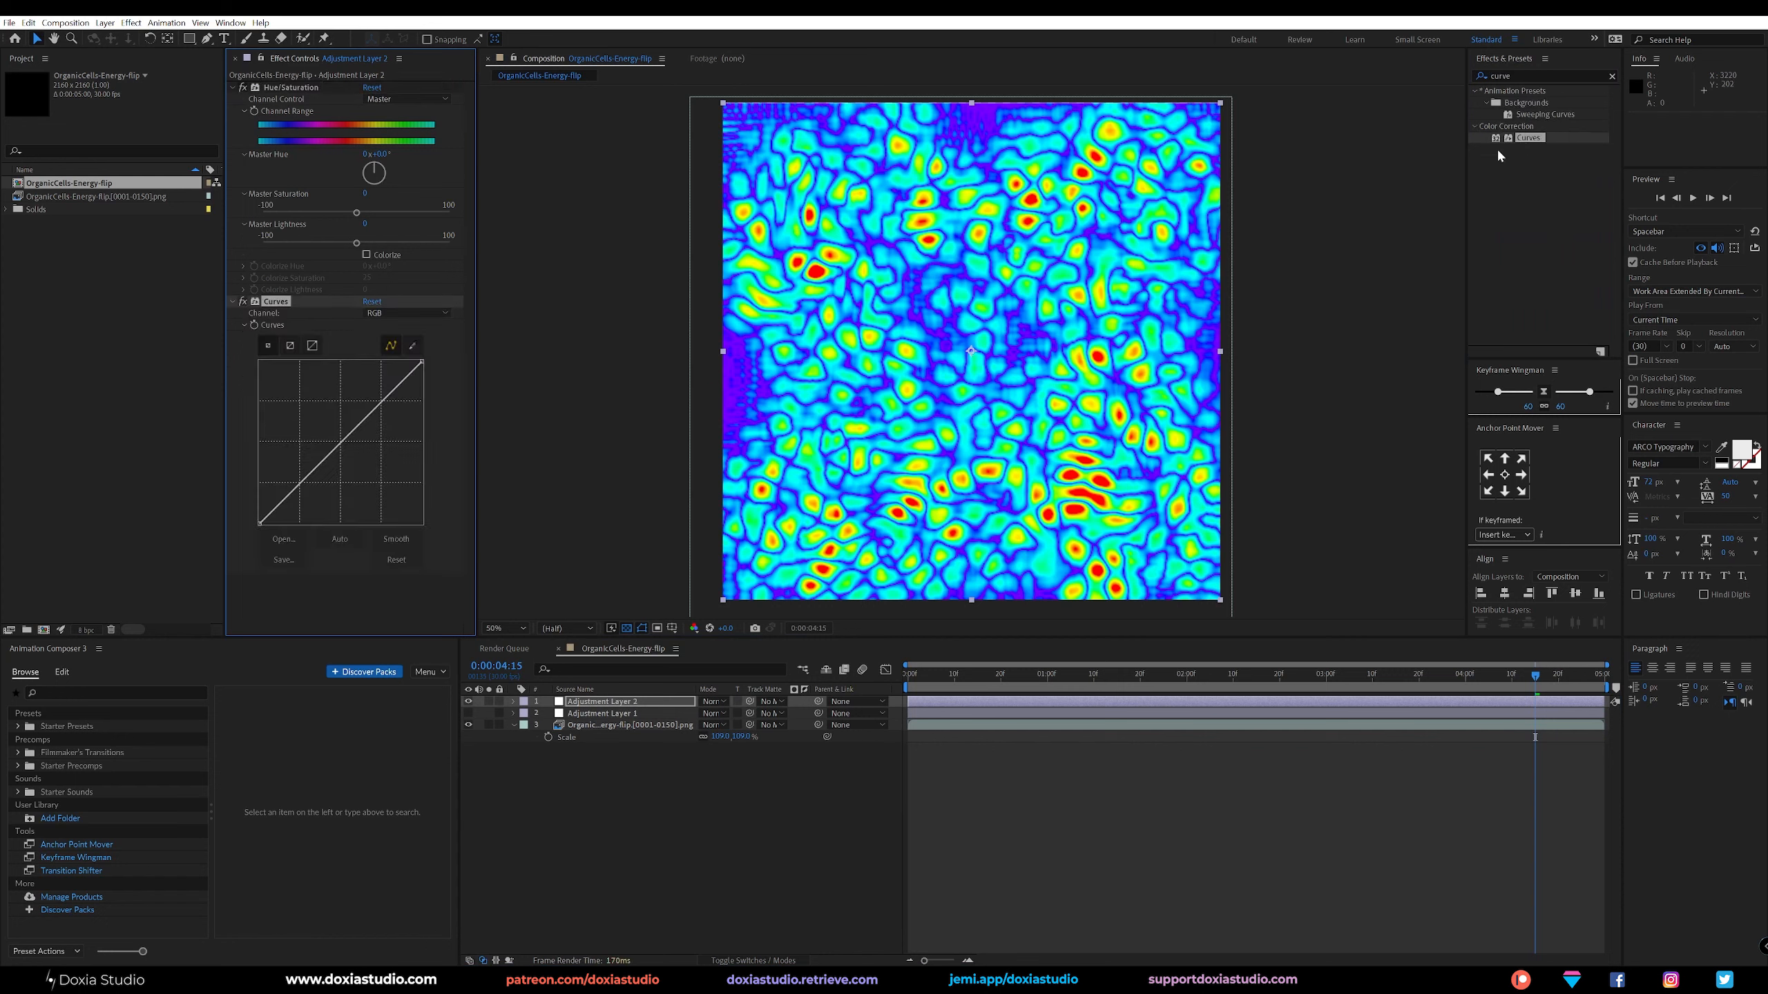
Shift the Master Hue of the Hue/Saturation effect to about 19°.
left_click_drag(379, 154, 391, 153)
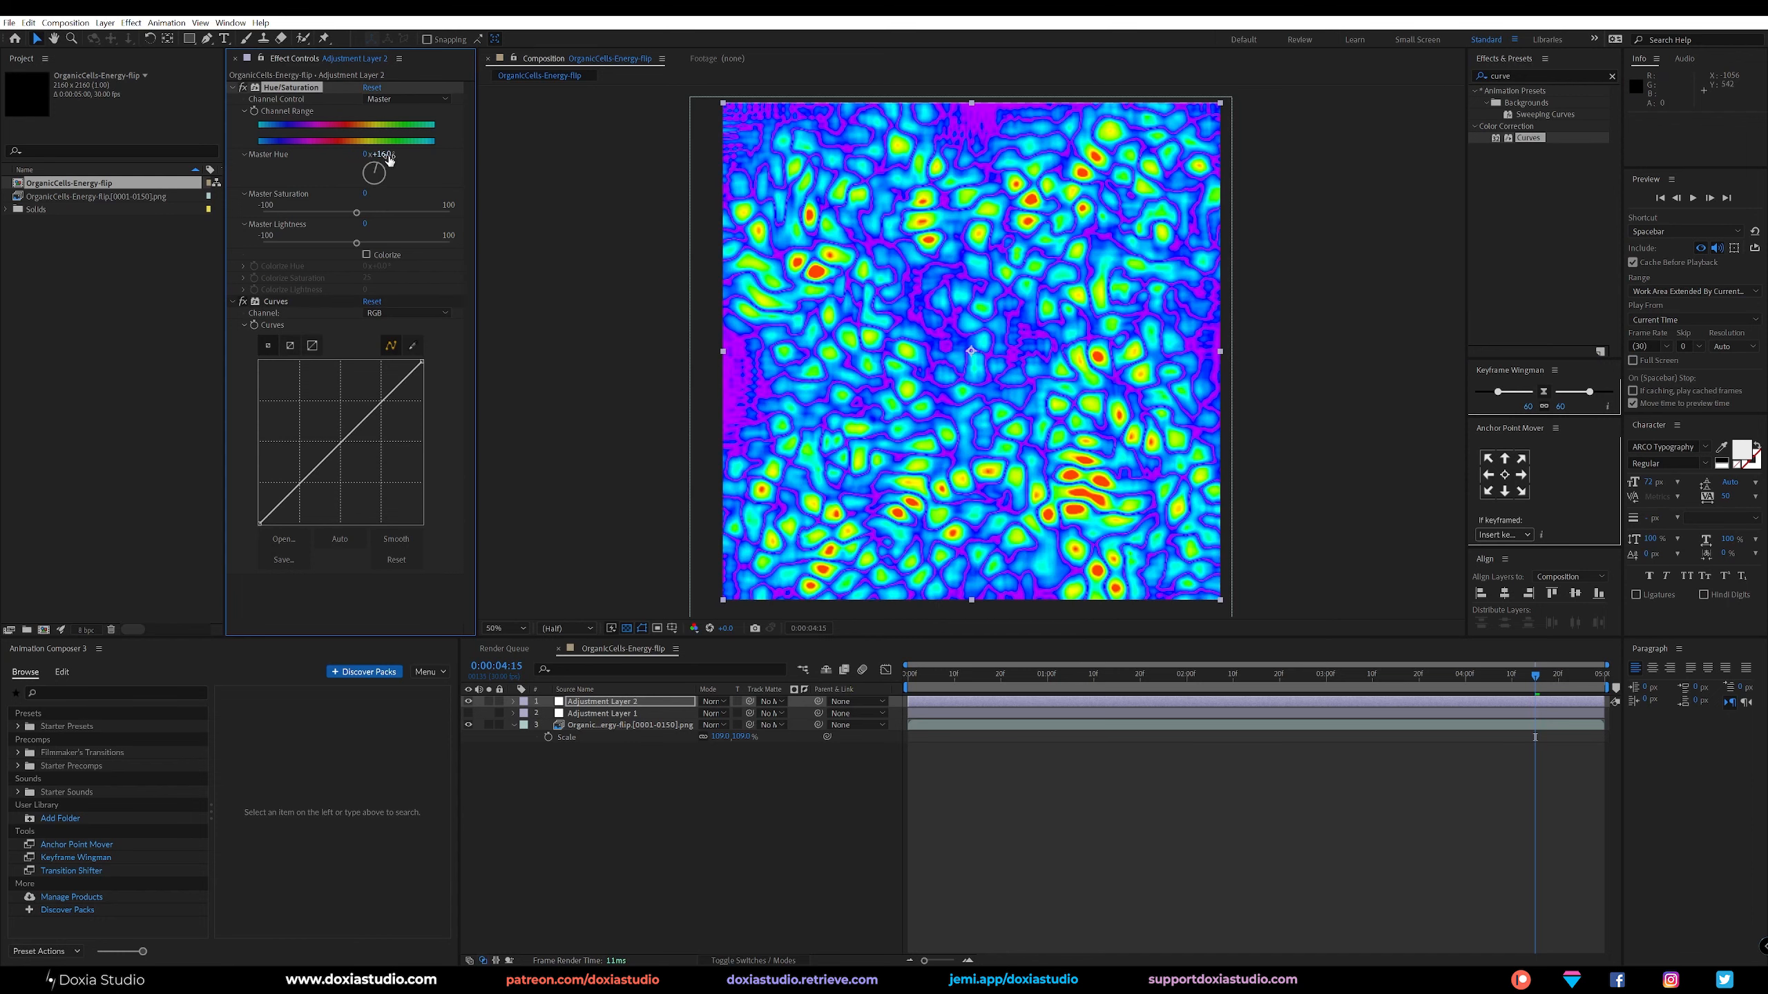
left_click(384, 154)
type("23")
key("Return")
Steepen the Red channel curve by moving its white point and black point inward by about a quarter of the graph.
left_click(407, 313)
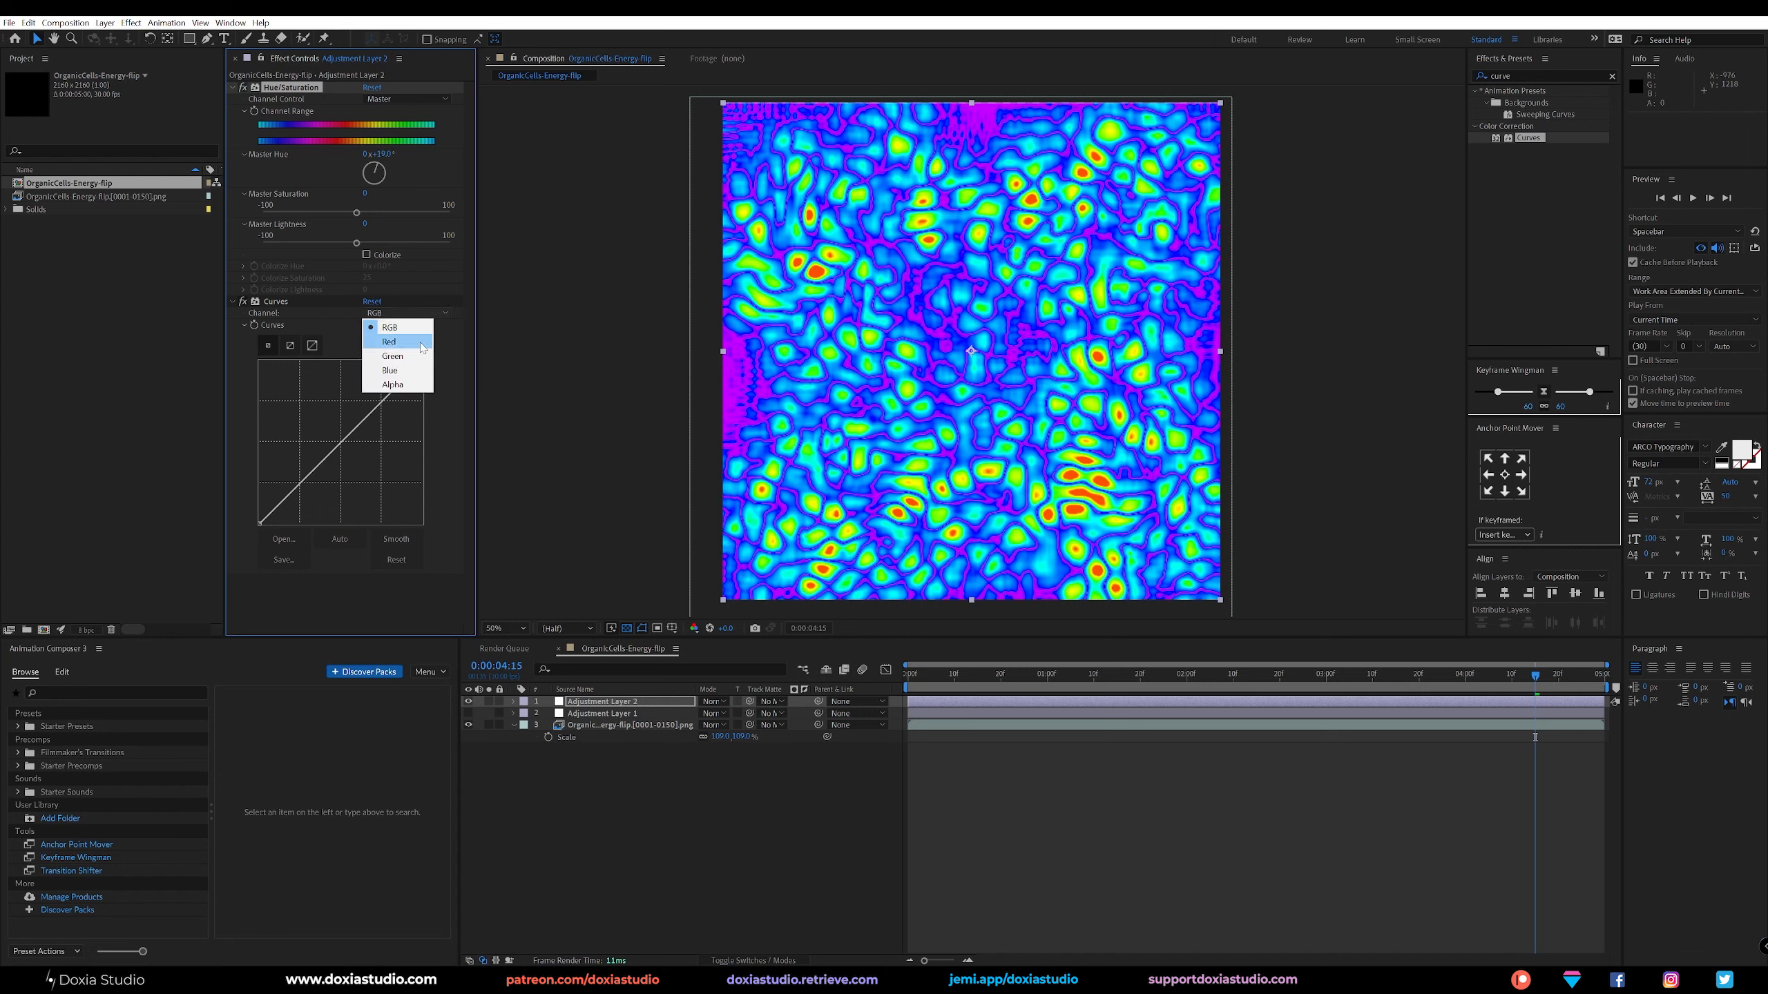
left_click(393, 341)
left_click_drag(421, 360, 381, 361)
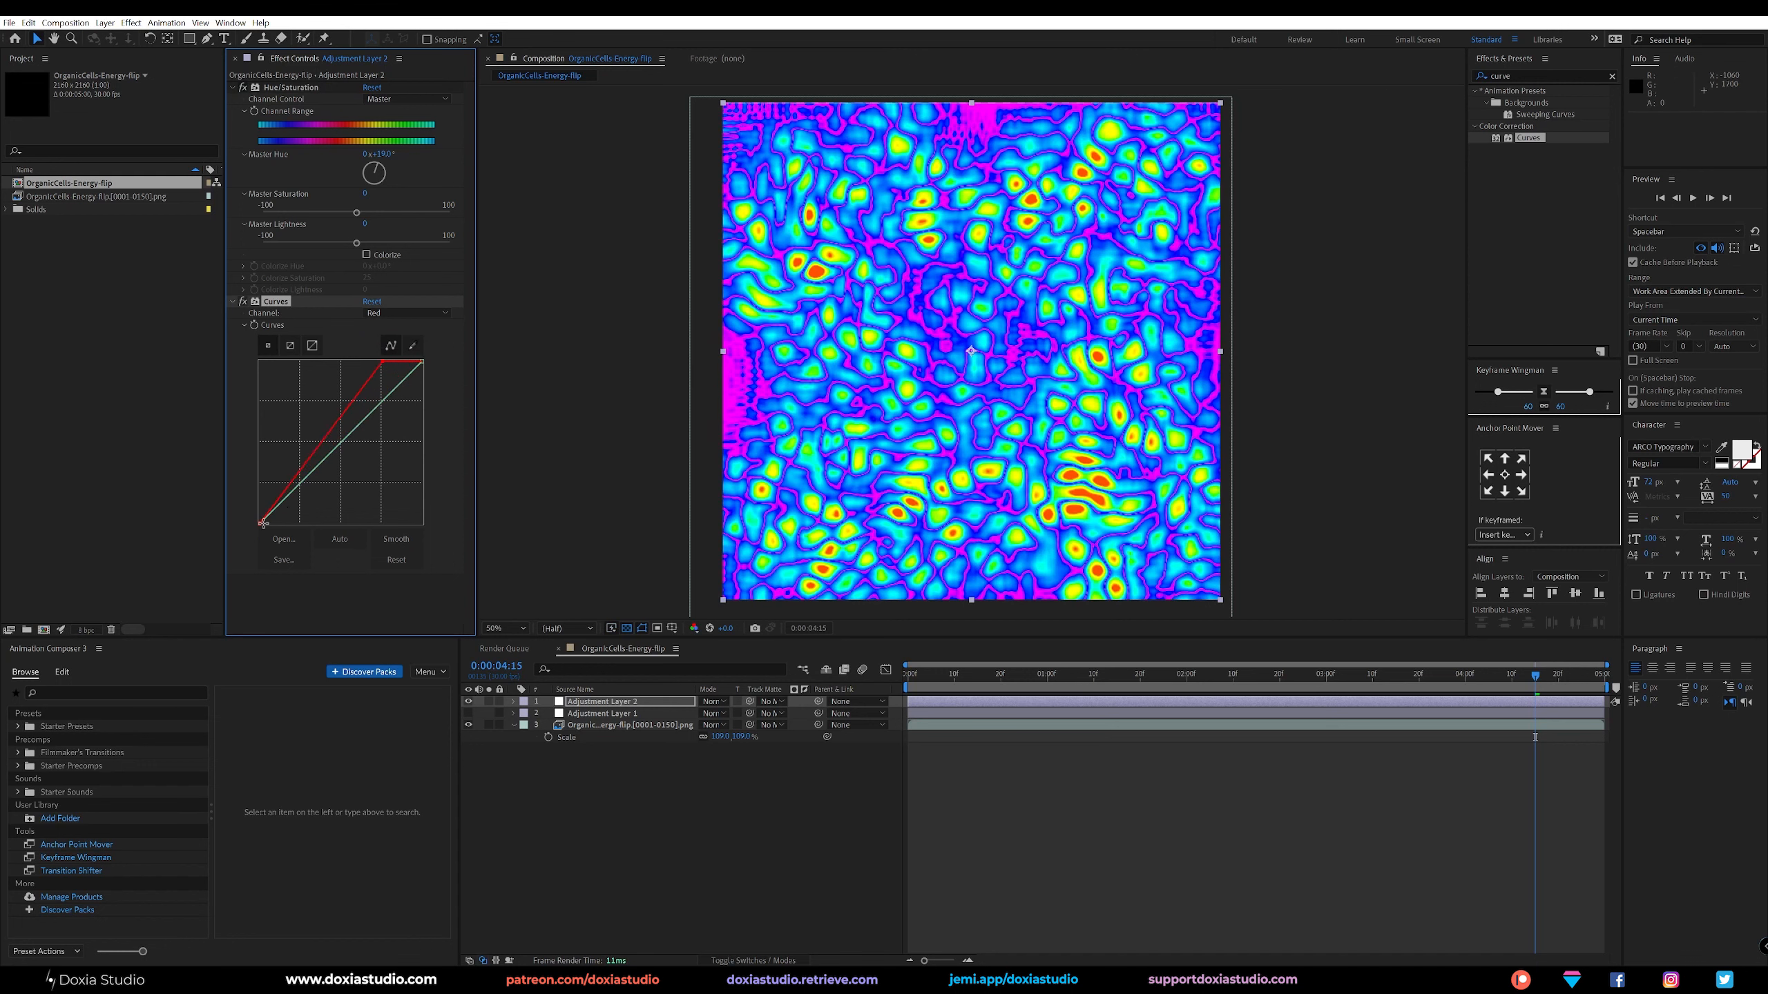
left_click_drag(263, 522, 301, 538)
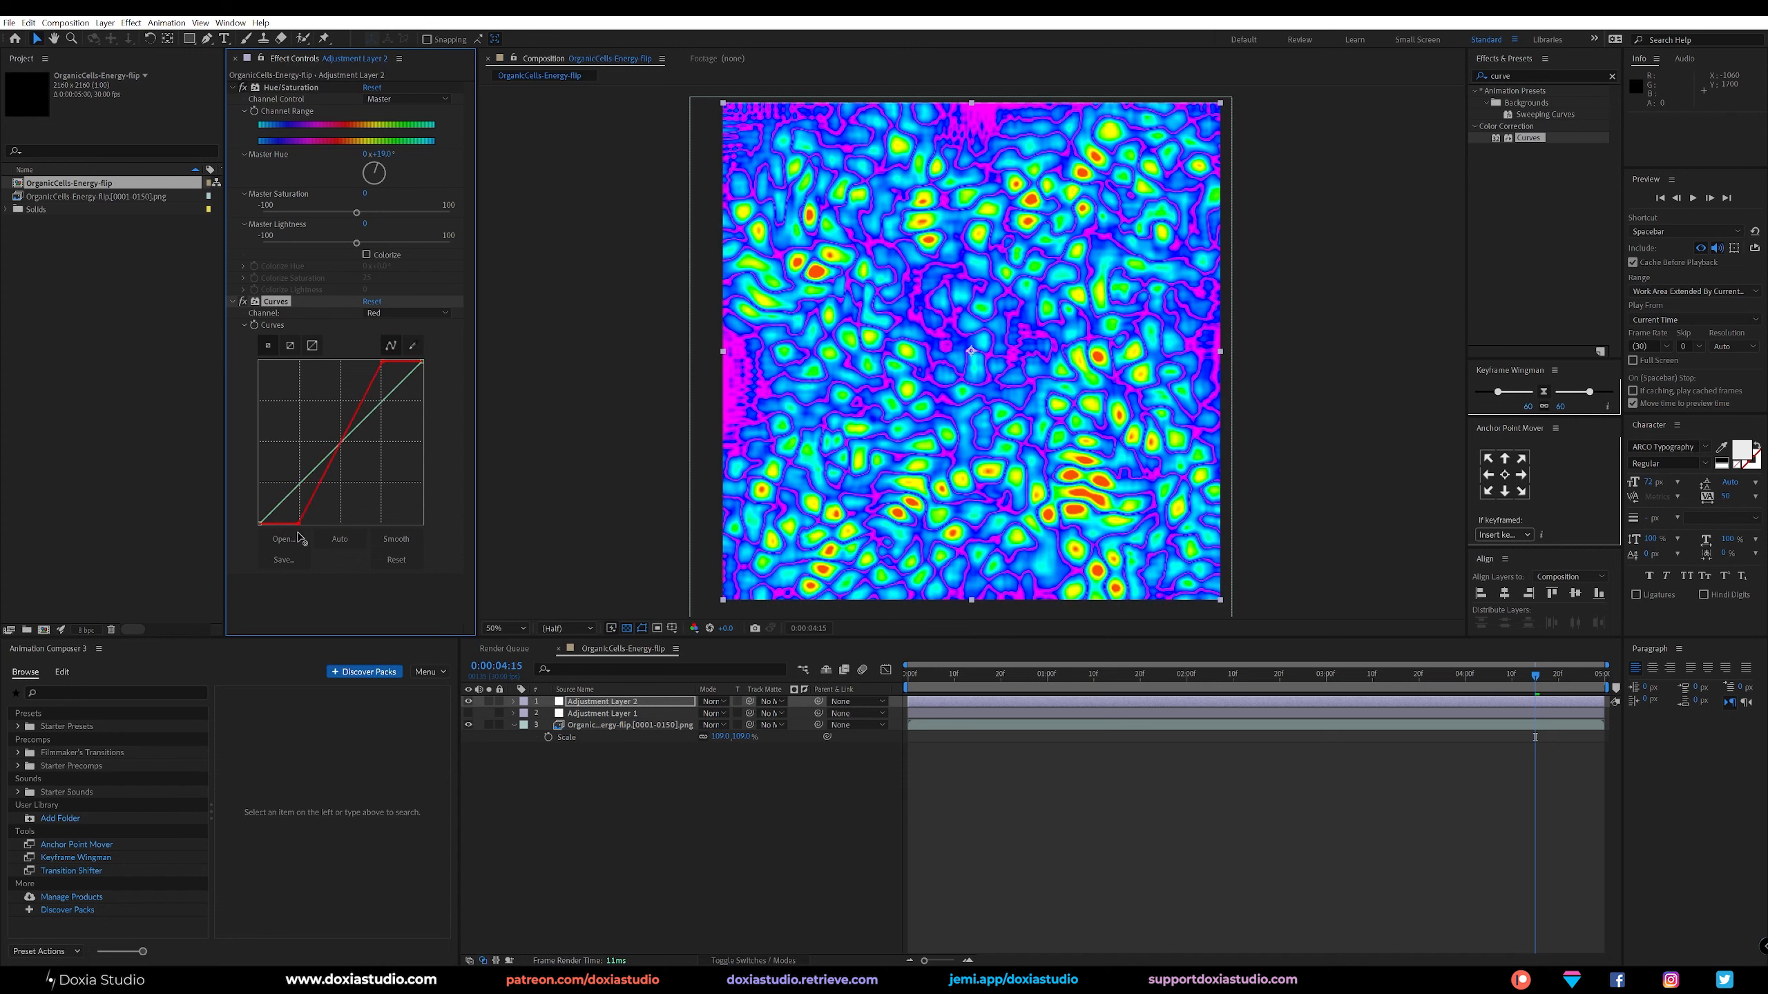
Reshape the Green channel curve with a lowered white point, a pulled-down midpoint and a black point moved slightly inward.
left_click(403, 312)
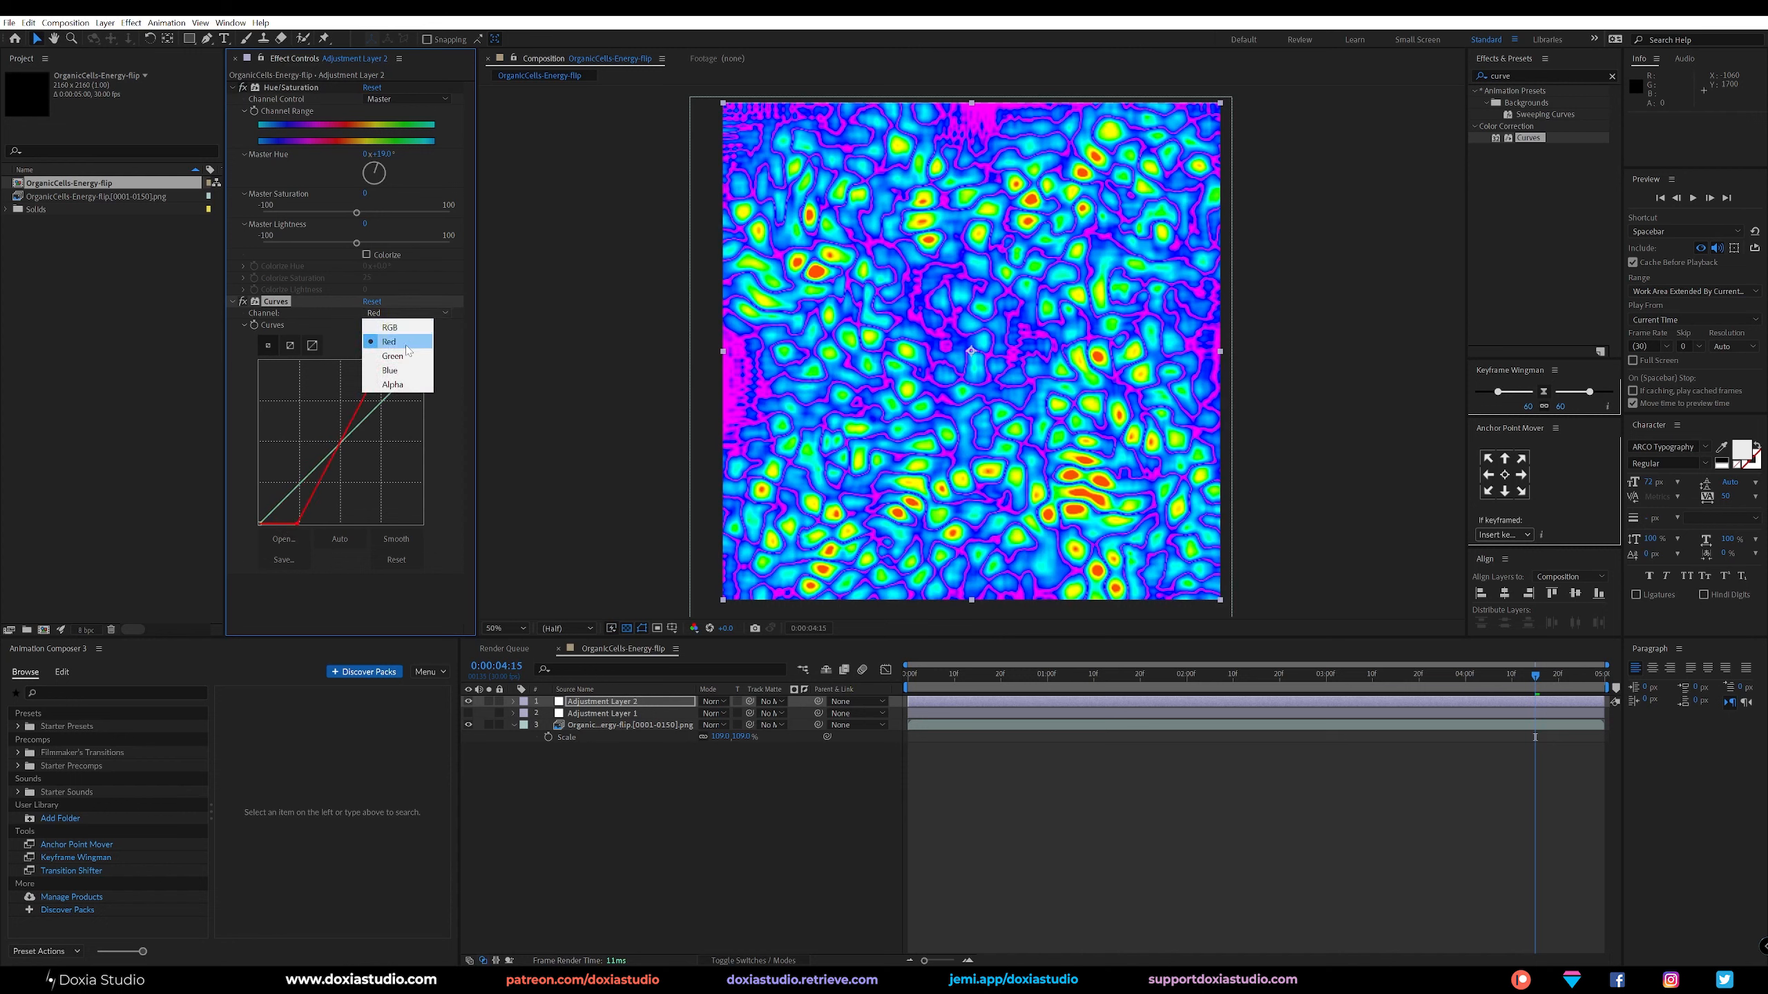
left_click(395, 355)
left_click_drag(362, 421, 333, 454)
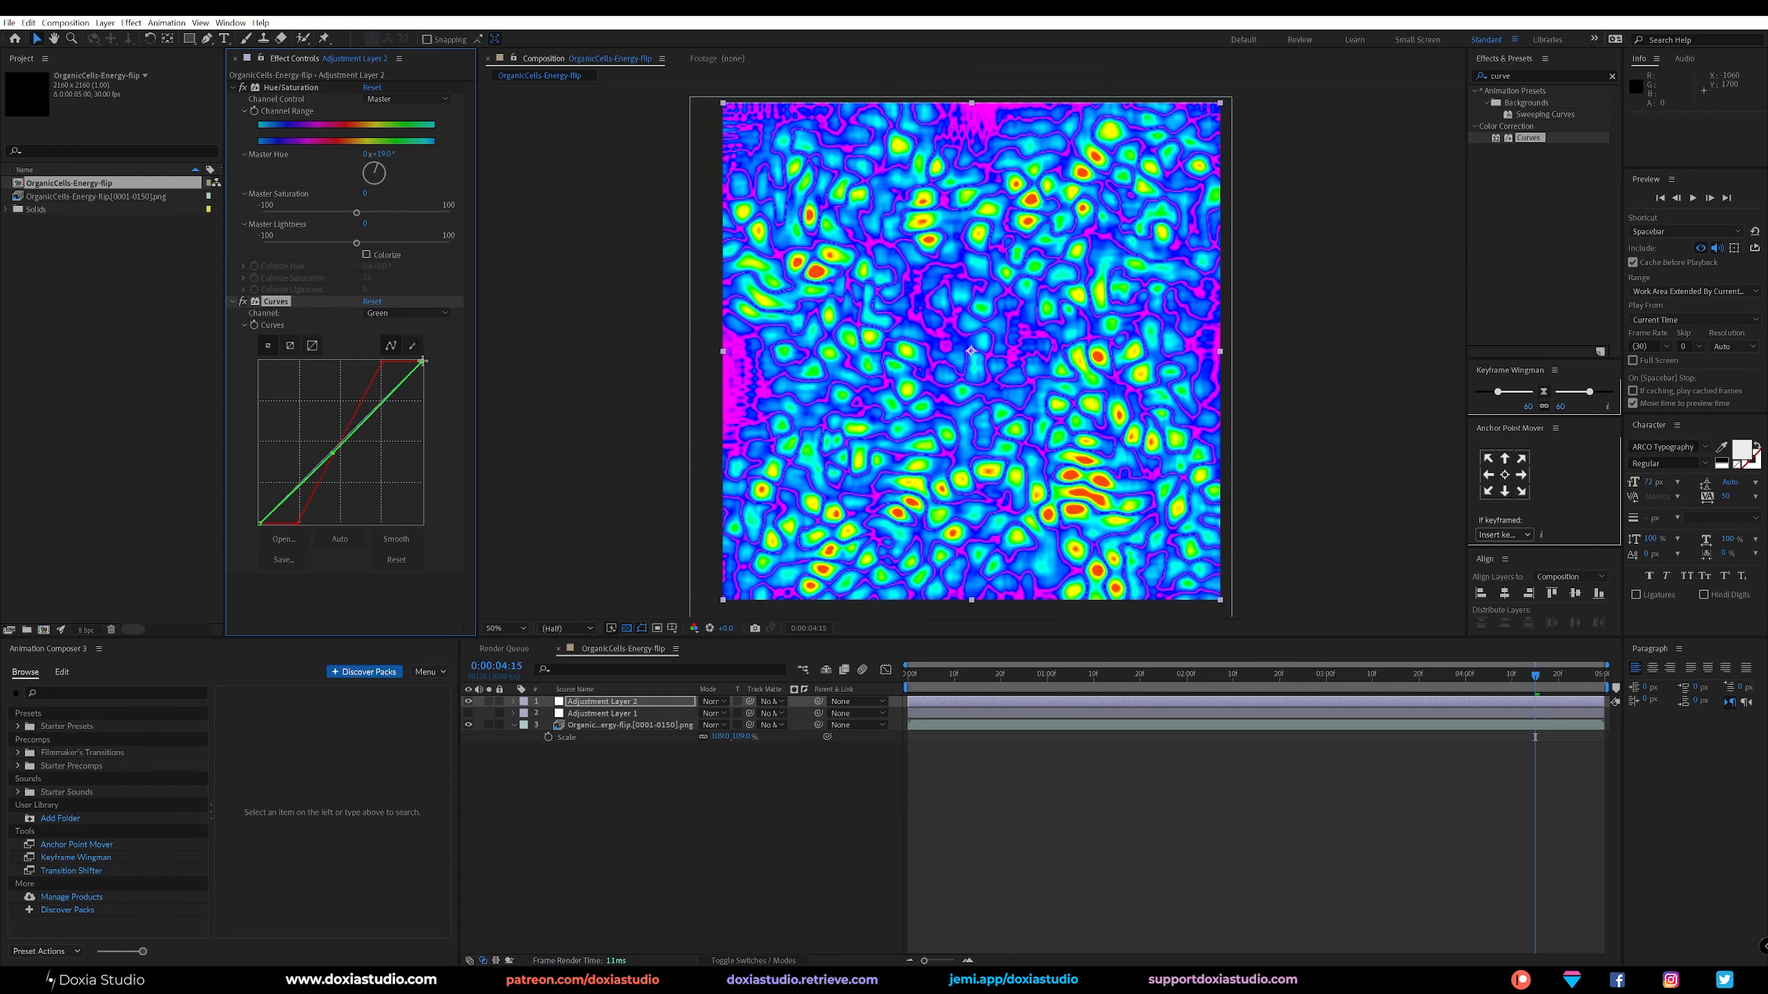
mouse_move(422, 360)
left_mouse_down()
mouse_move(420, 394)
mouse_move(422, 362)
mouse_move(388, 362)
mouse_move(396, 383)
left_mouse_up()
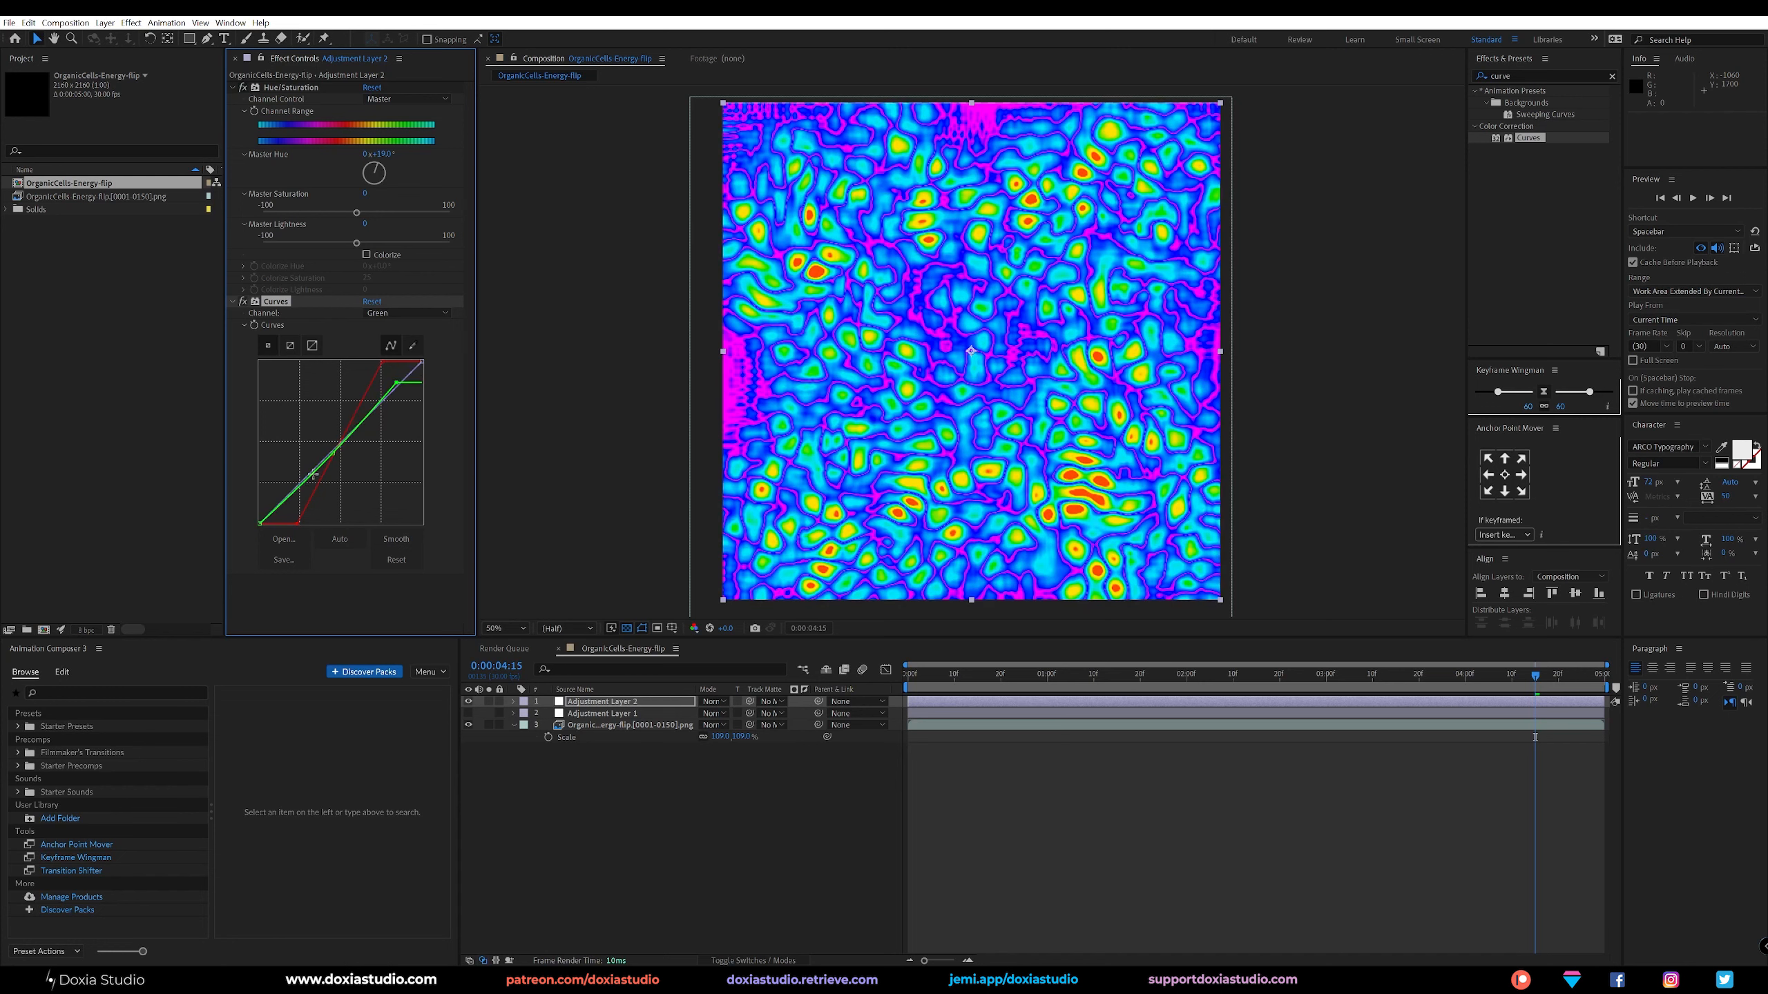
left_click_drag(331, 454, 334, 473)
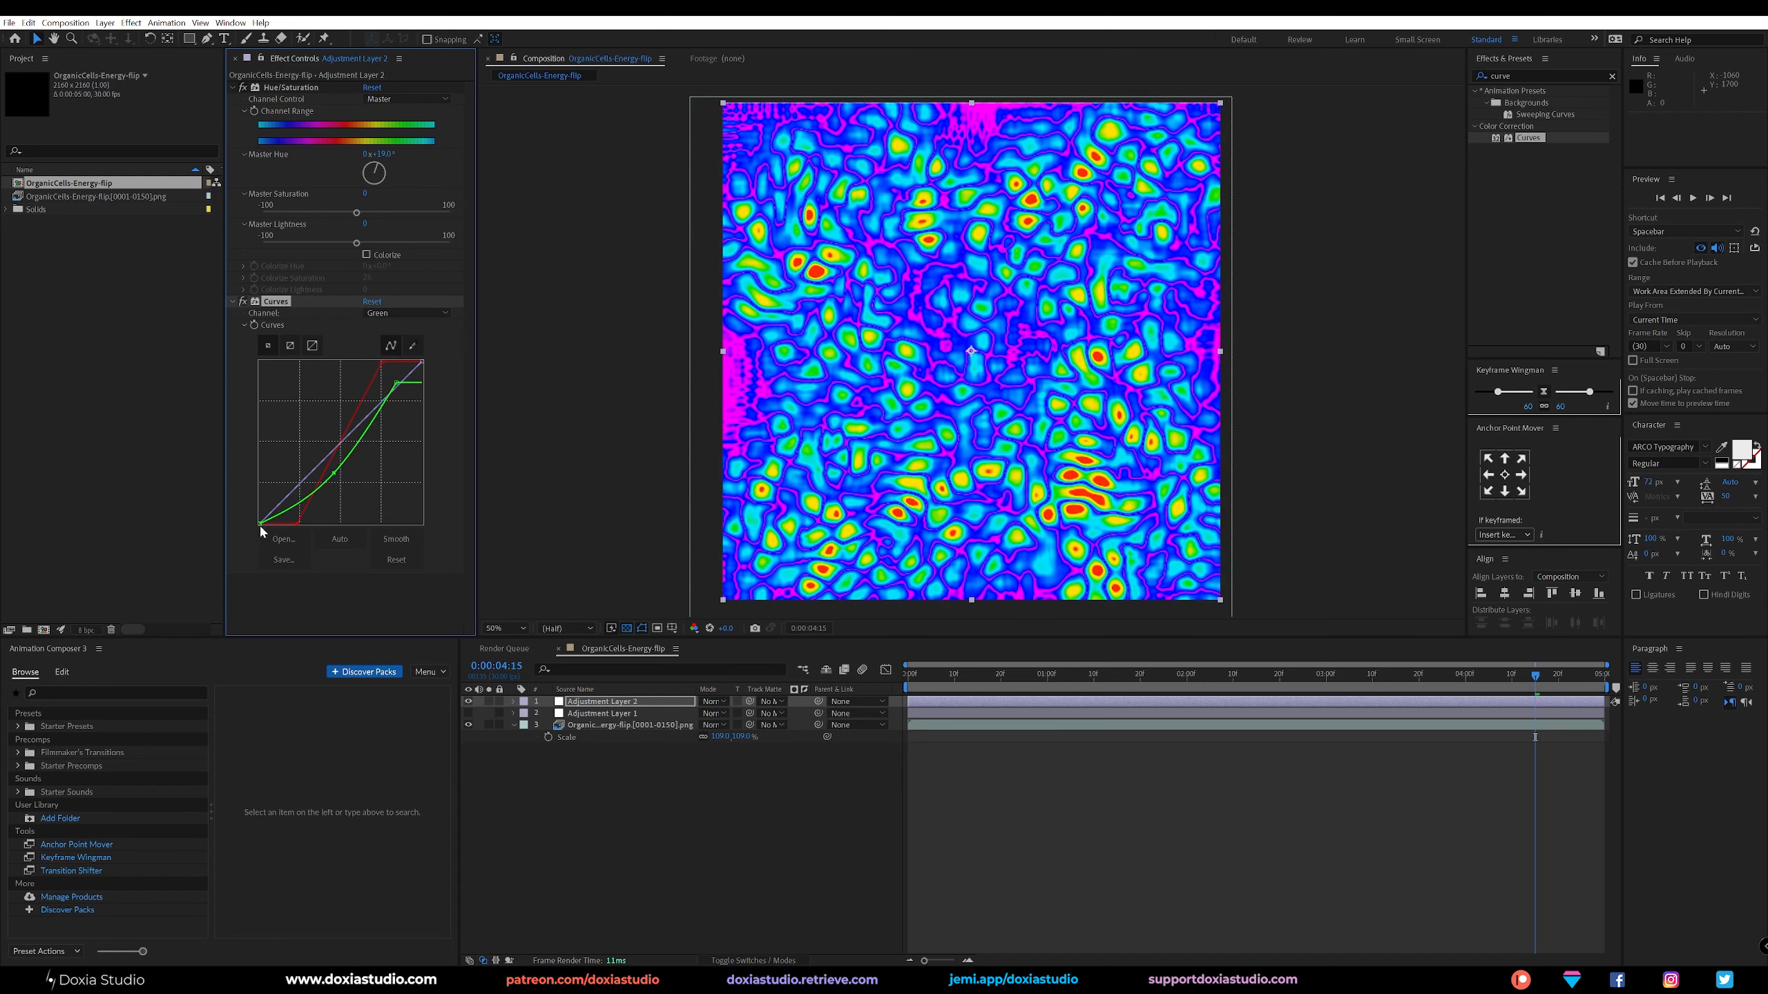
mouse_move(259, 519)
left_mouse_down()
mouse_move(259, 496)
mouse_move(310, 528)
mouse_move(281, 530)
left_mouse_up()
Lower the Blue channel curve's white point to just above mid-height and bow its lower section upward.
left_click(402, 319)
left_click(398, 372)
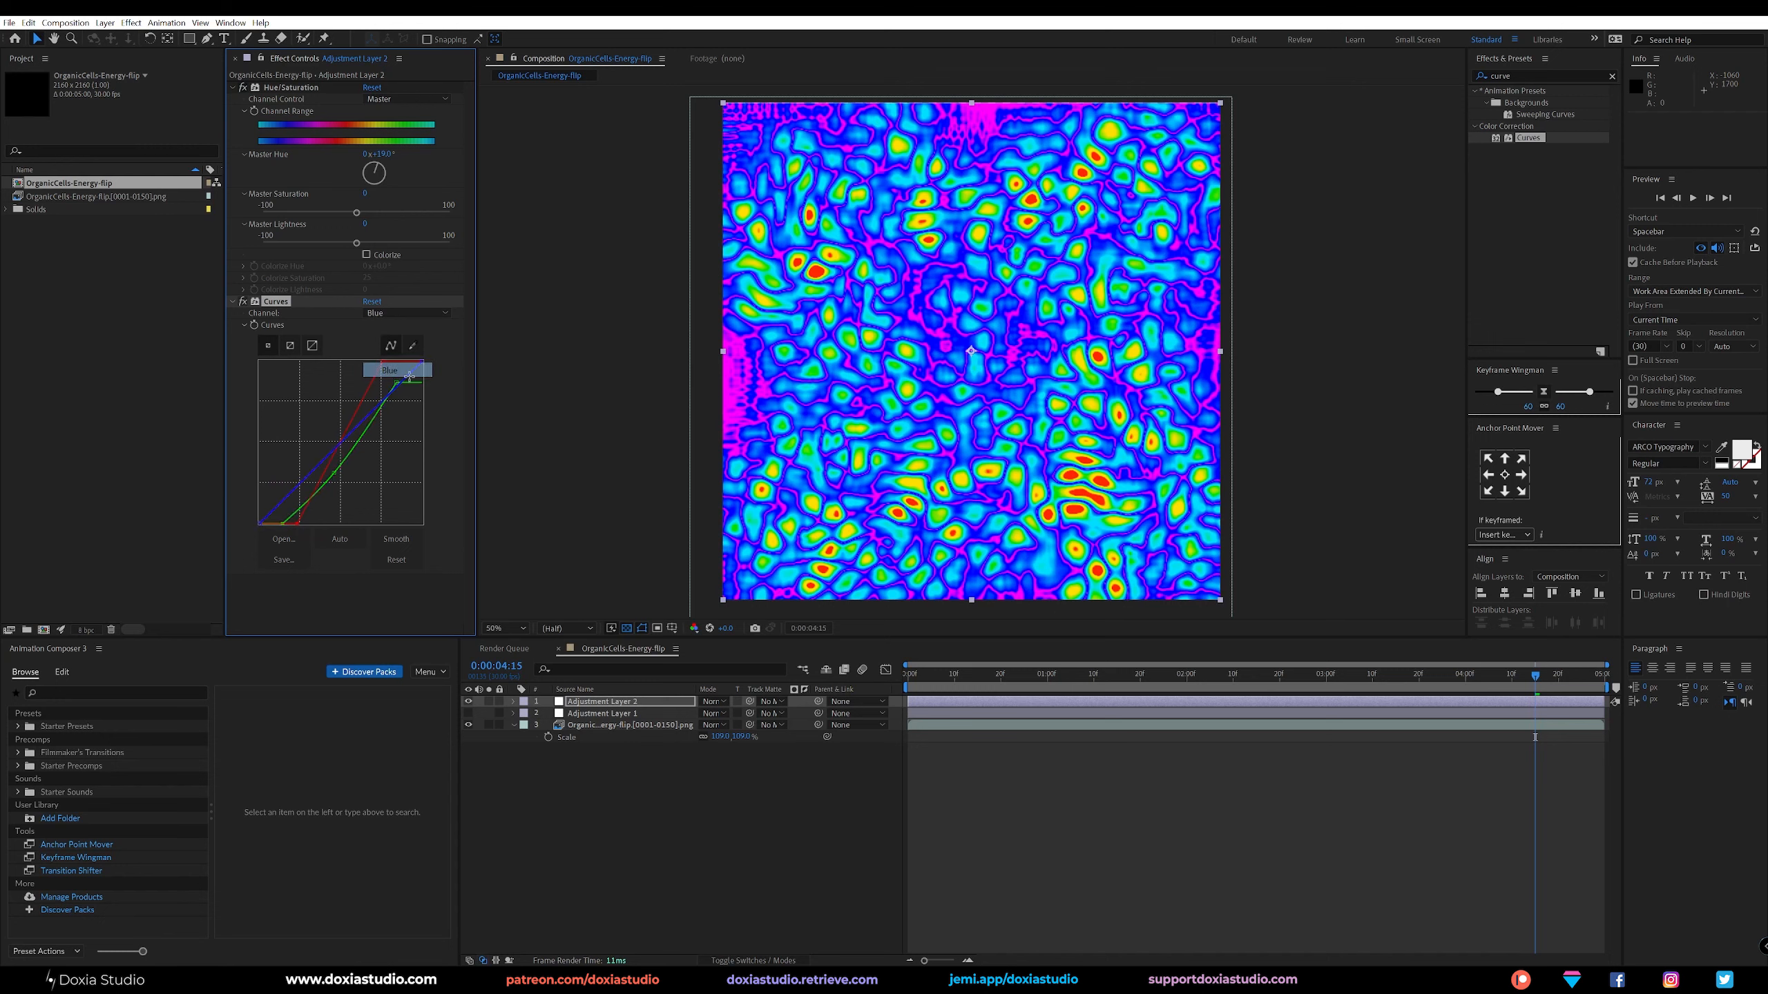
left_click_drag(421, 364, 435, 417)
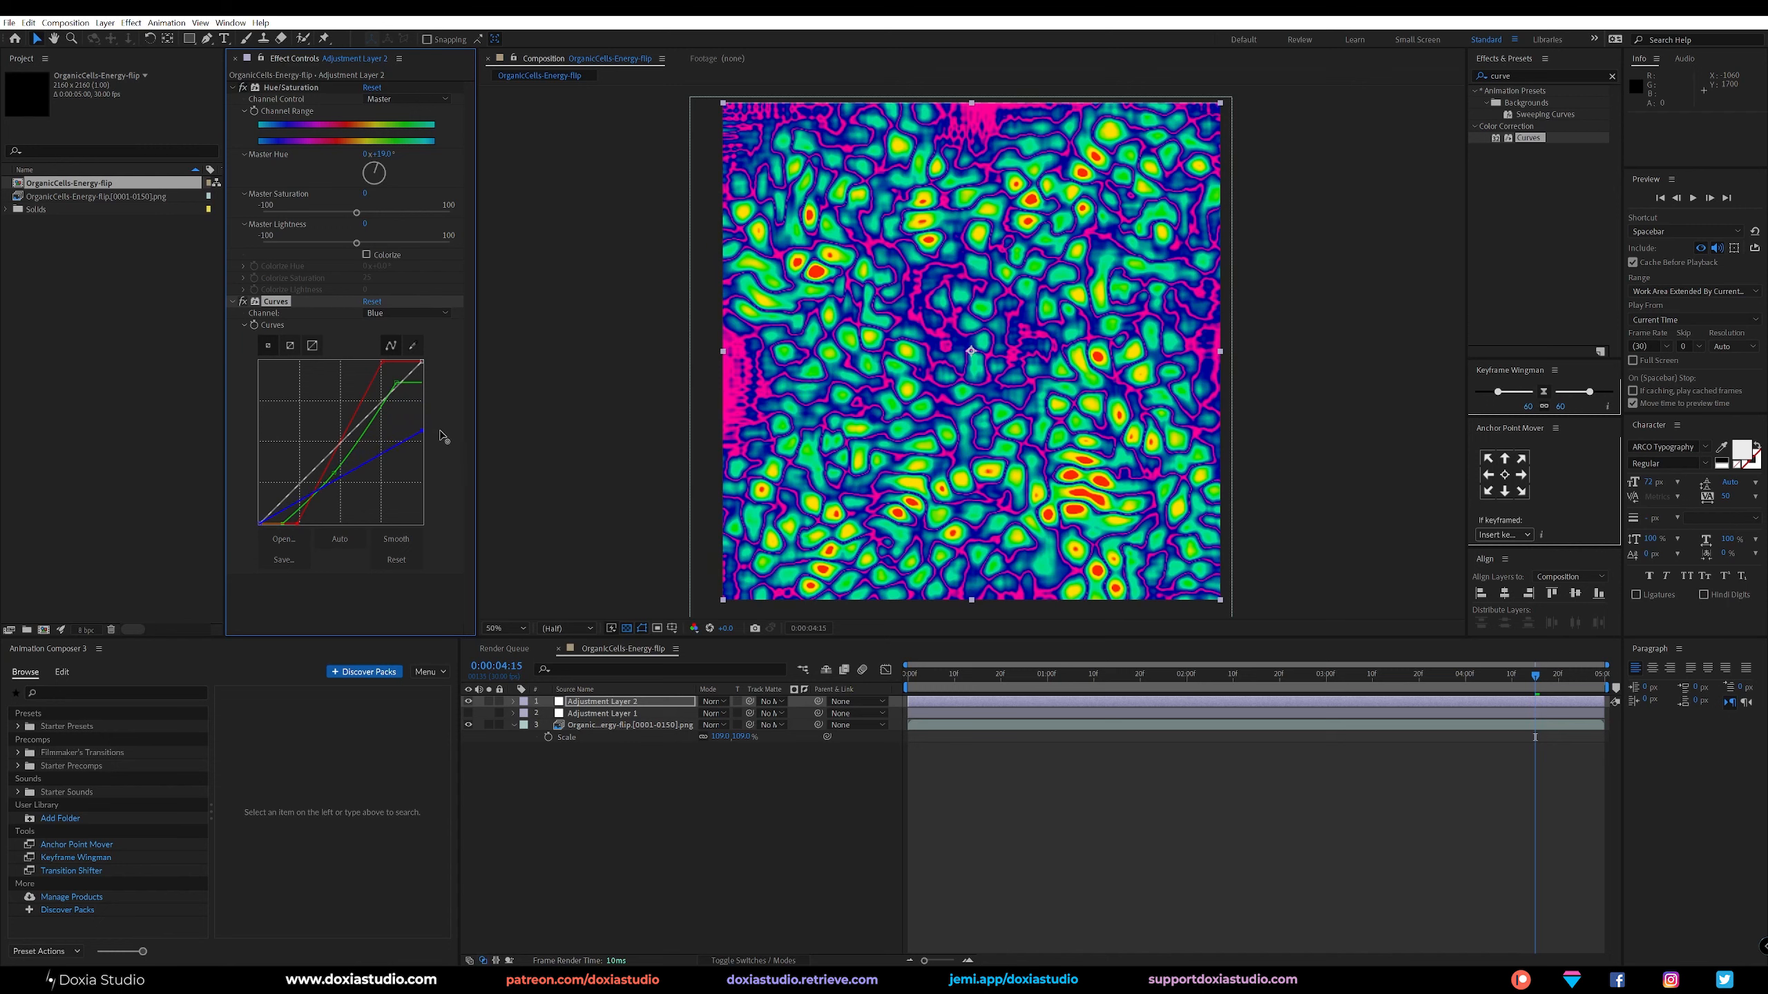
left_click_drag(357, 471, 308, 458)
Preview the color-graded composition from the first frame.
left_click(876, 744)
key("Home")
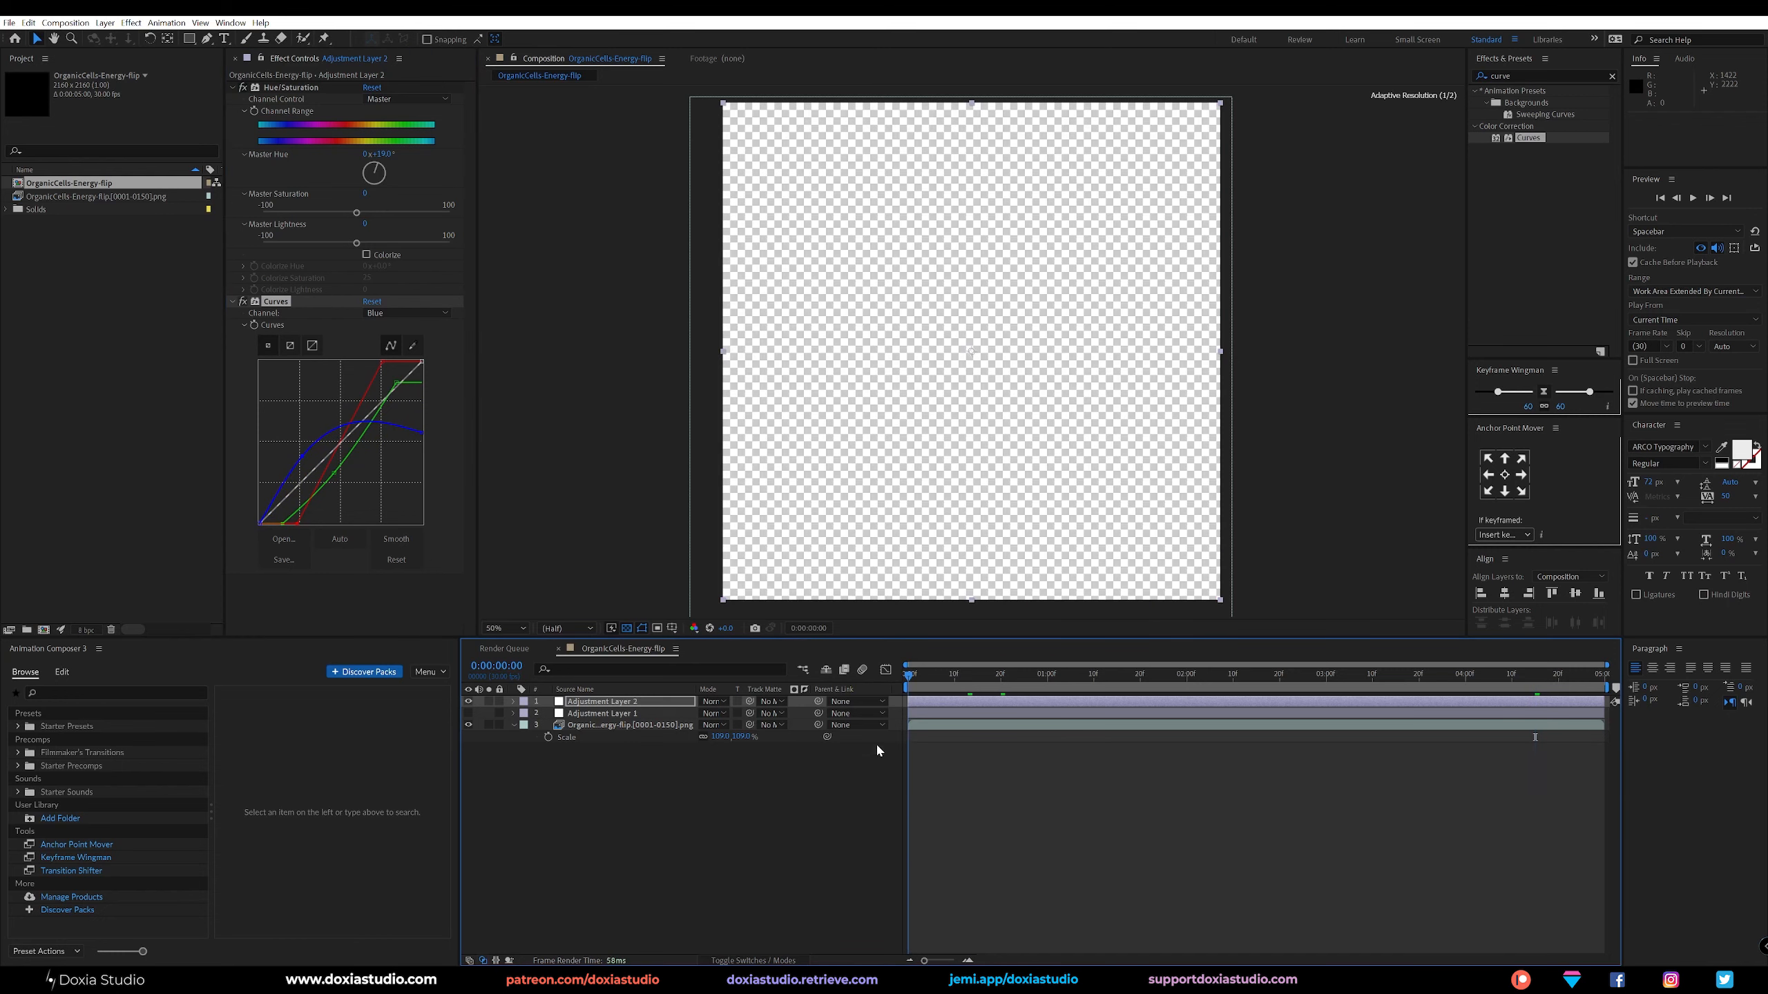
key("space")
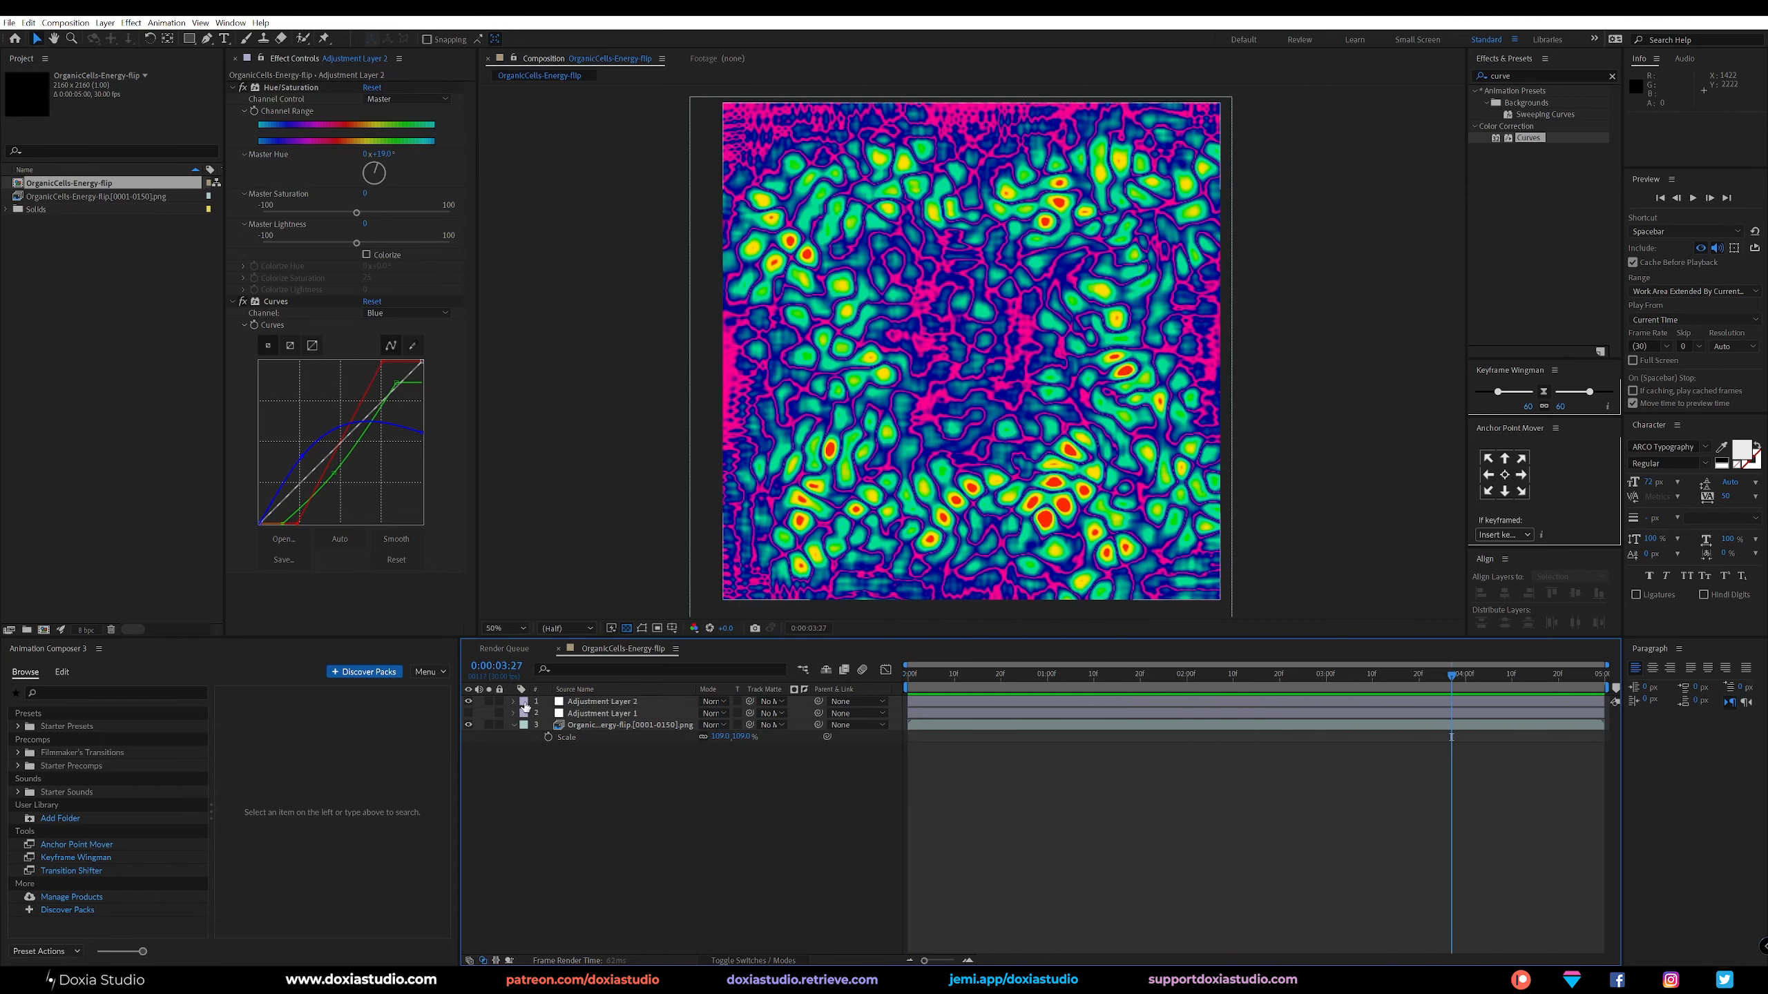
Try different Master Hue shifts in Adjustment Layer 2's Hue/Saturation effect, then set the Master Hue to 15°.
left_click(613, 701)
left_click_drag(393, 159, 585, 146)
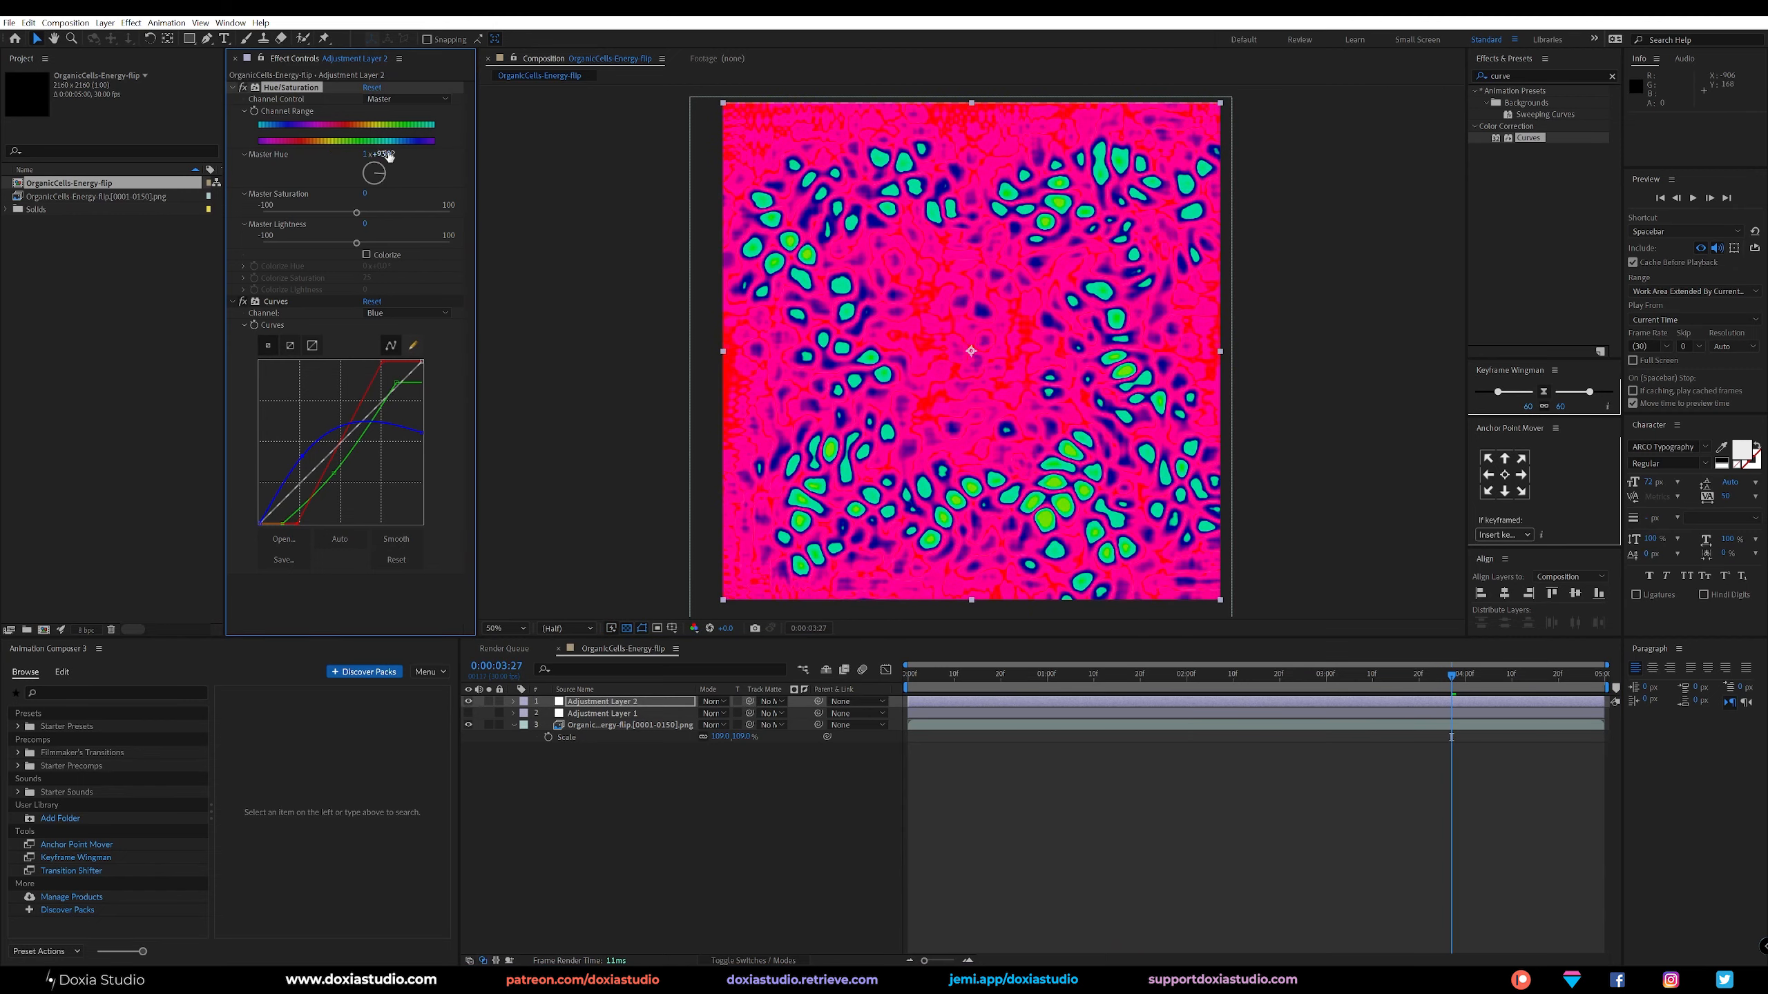
type("15")
key("Return")
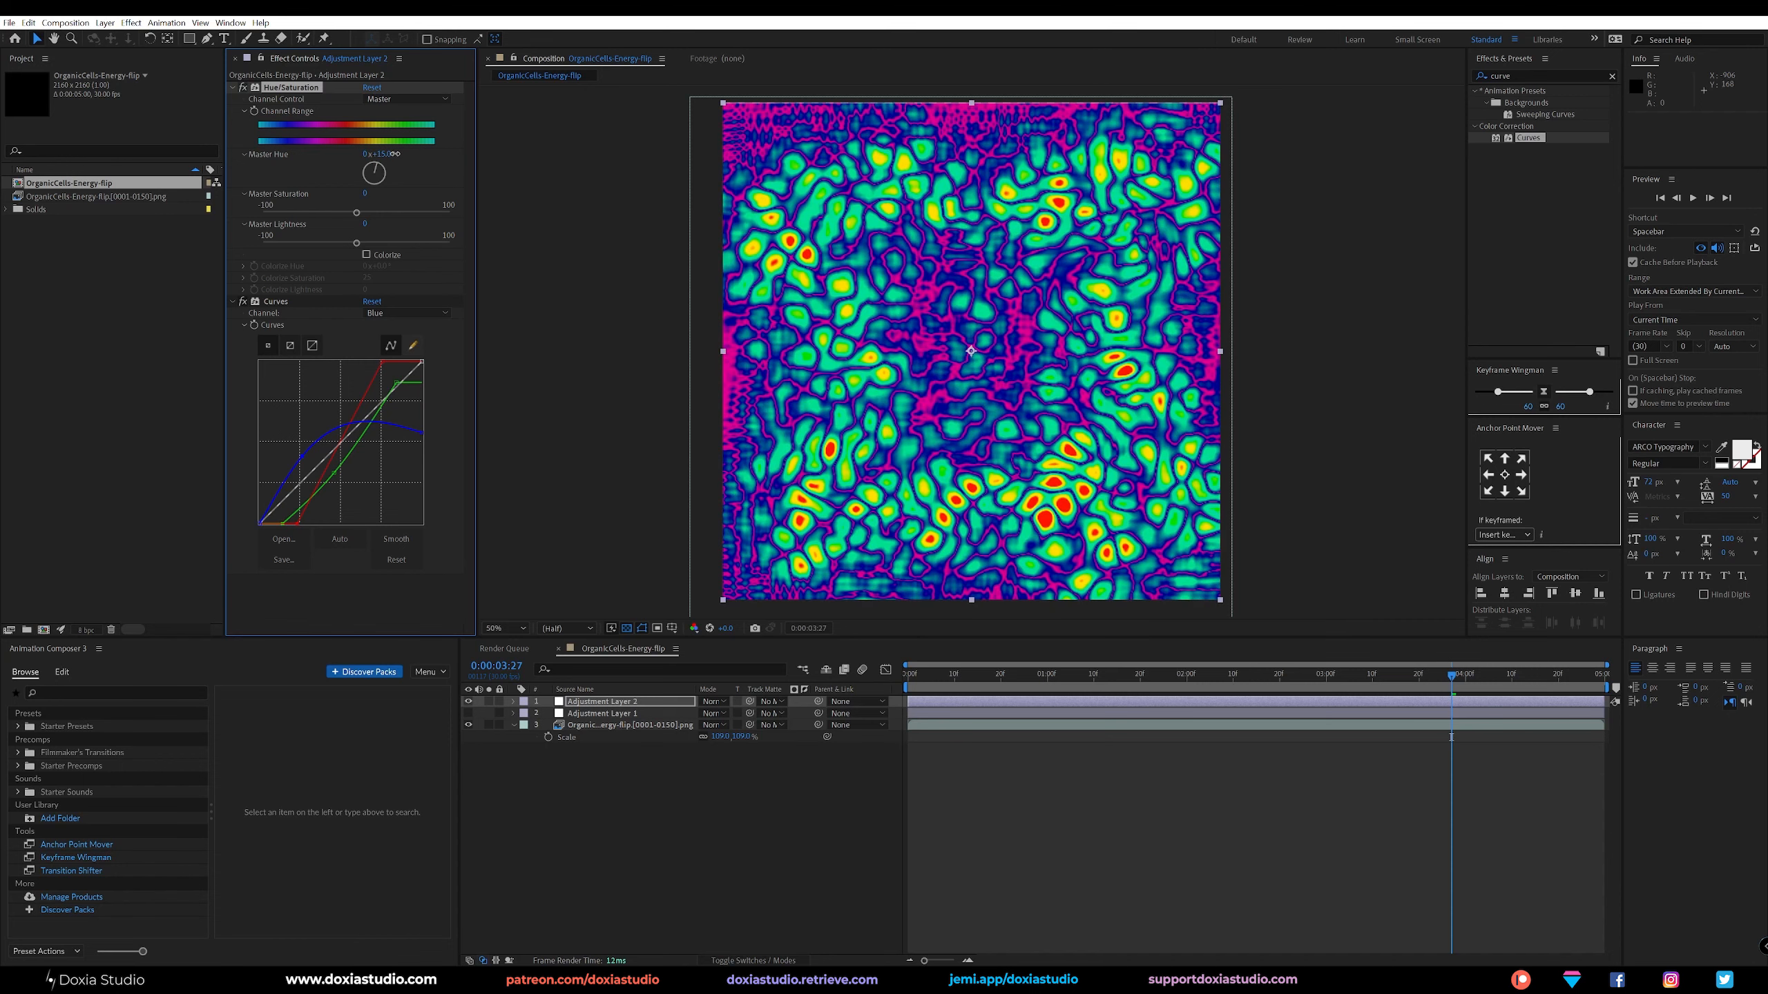
left_click(584, 823)
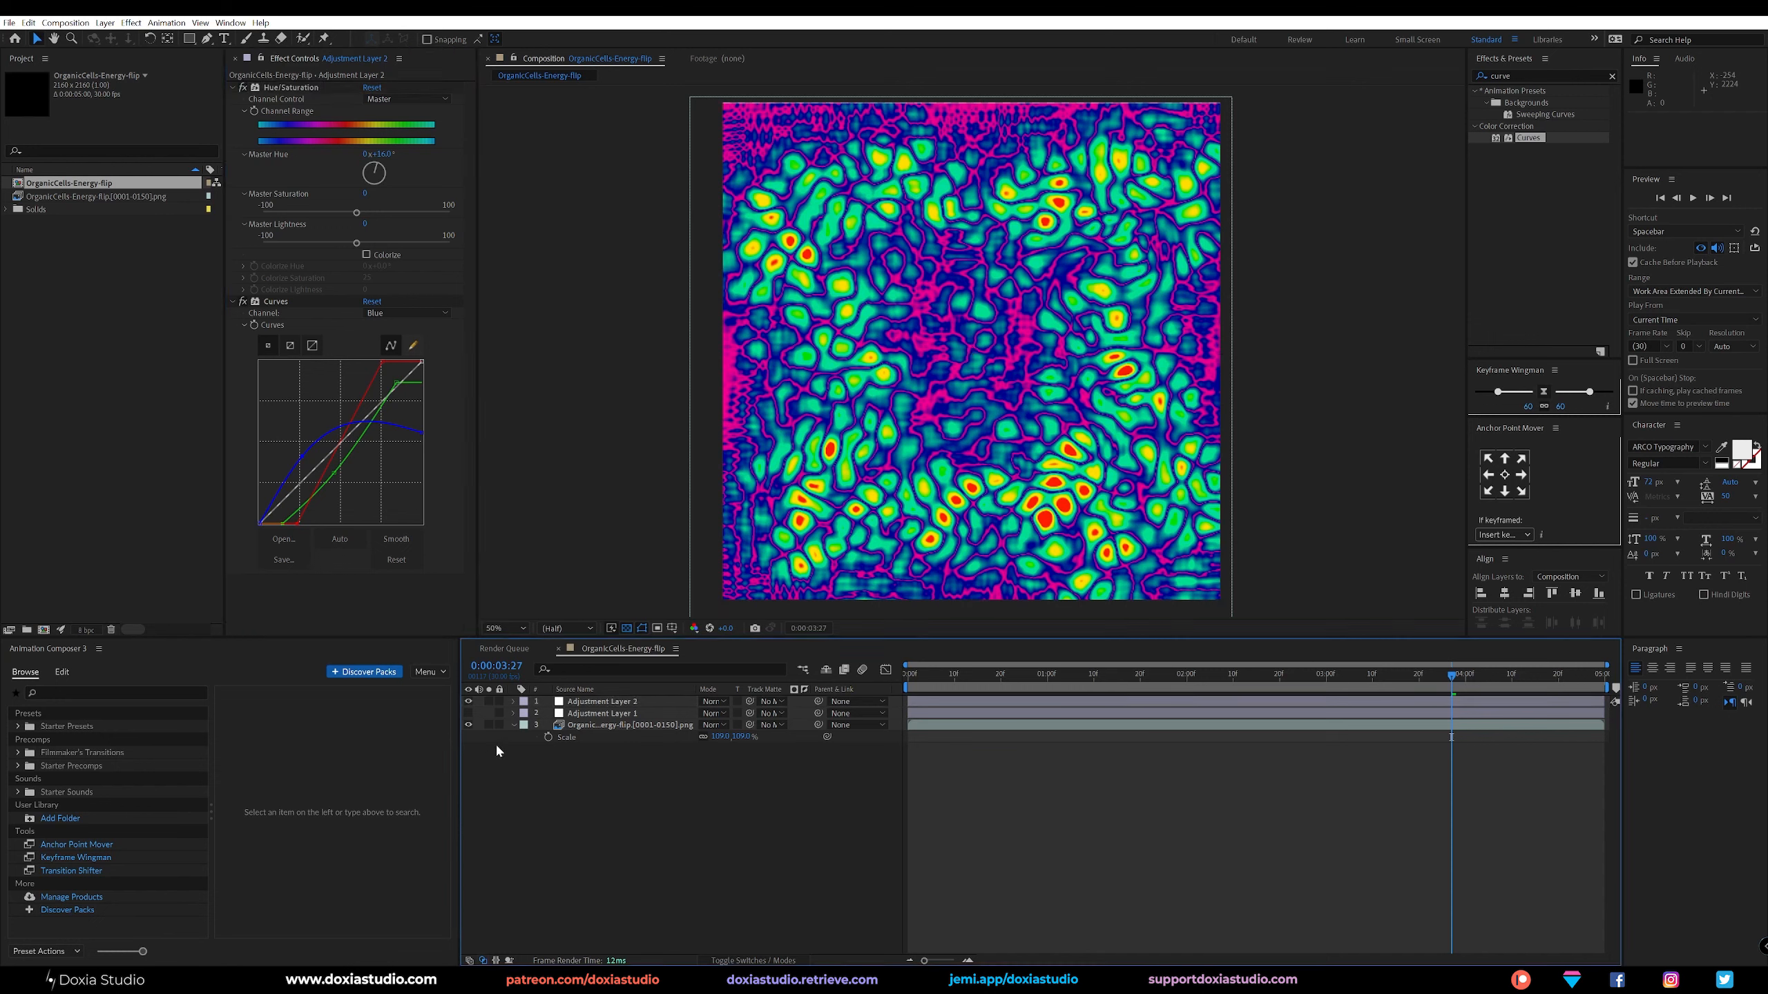
Hide Adjustment Layer 2, show Adjustment Layer 1, and try the Earthenware preset palette in its Colorama effect.
left_click(467, 701)
left_click(468, 714)
left_click(588, 713)
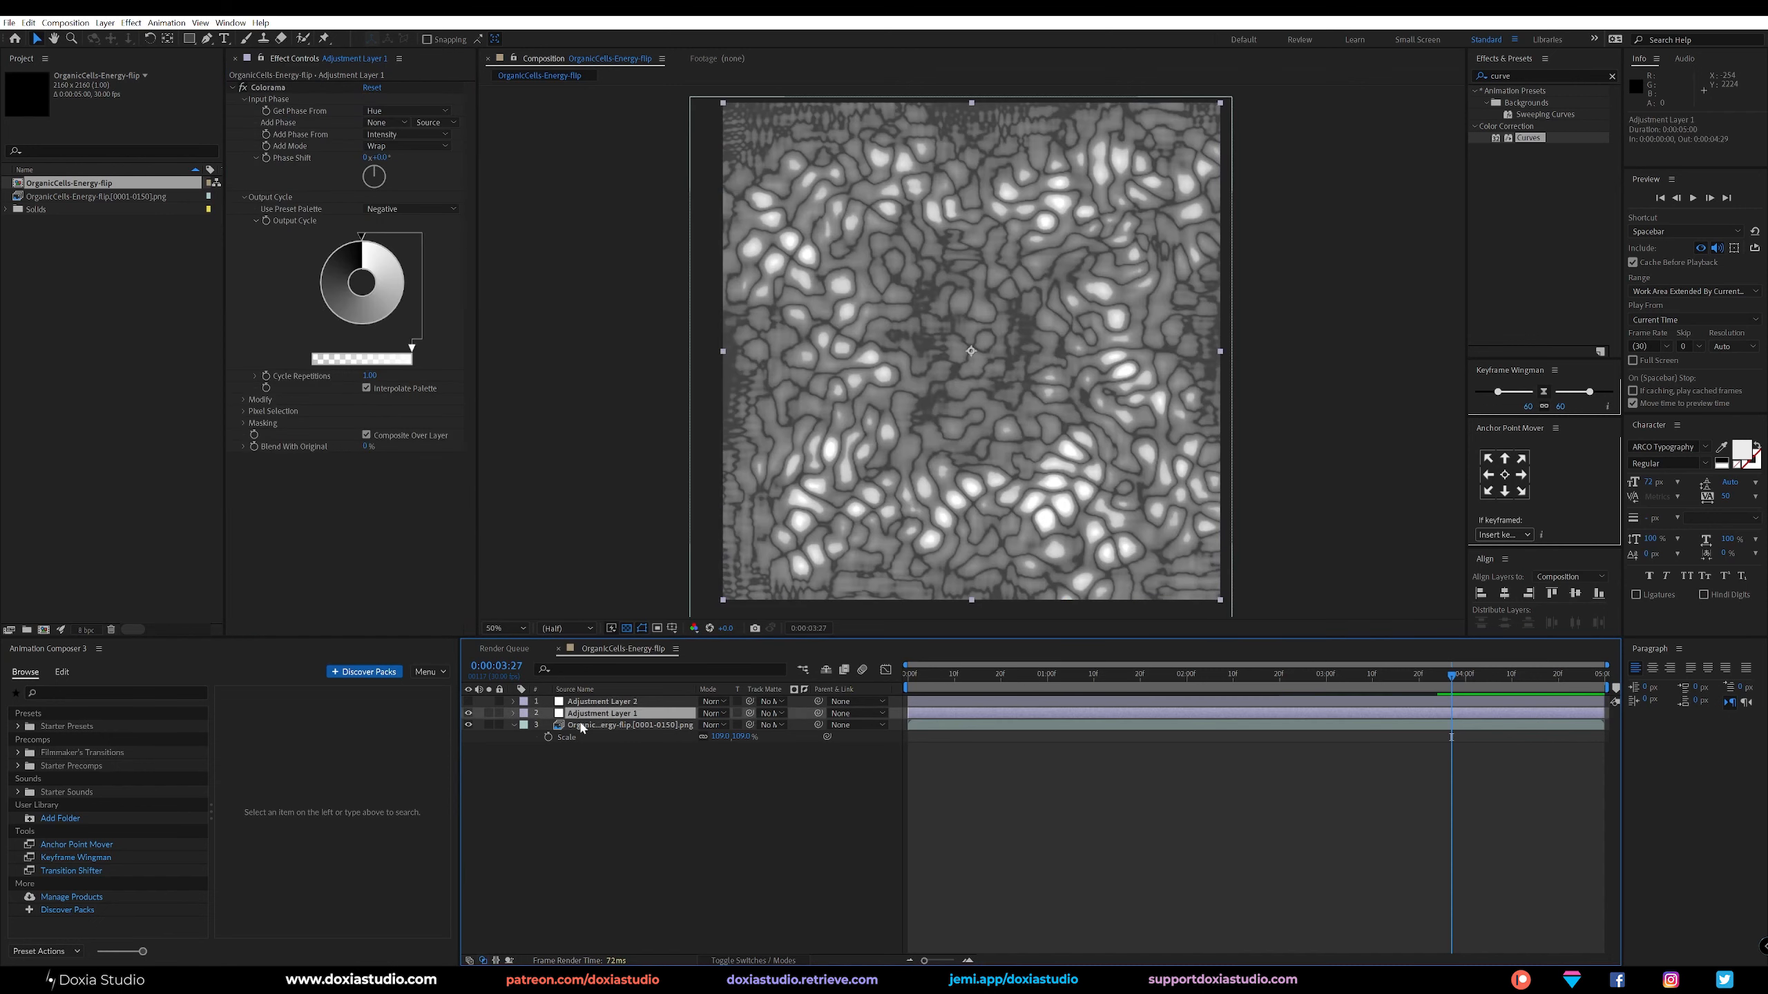
left_click(410, 209)
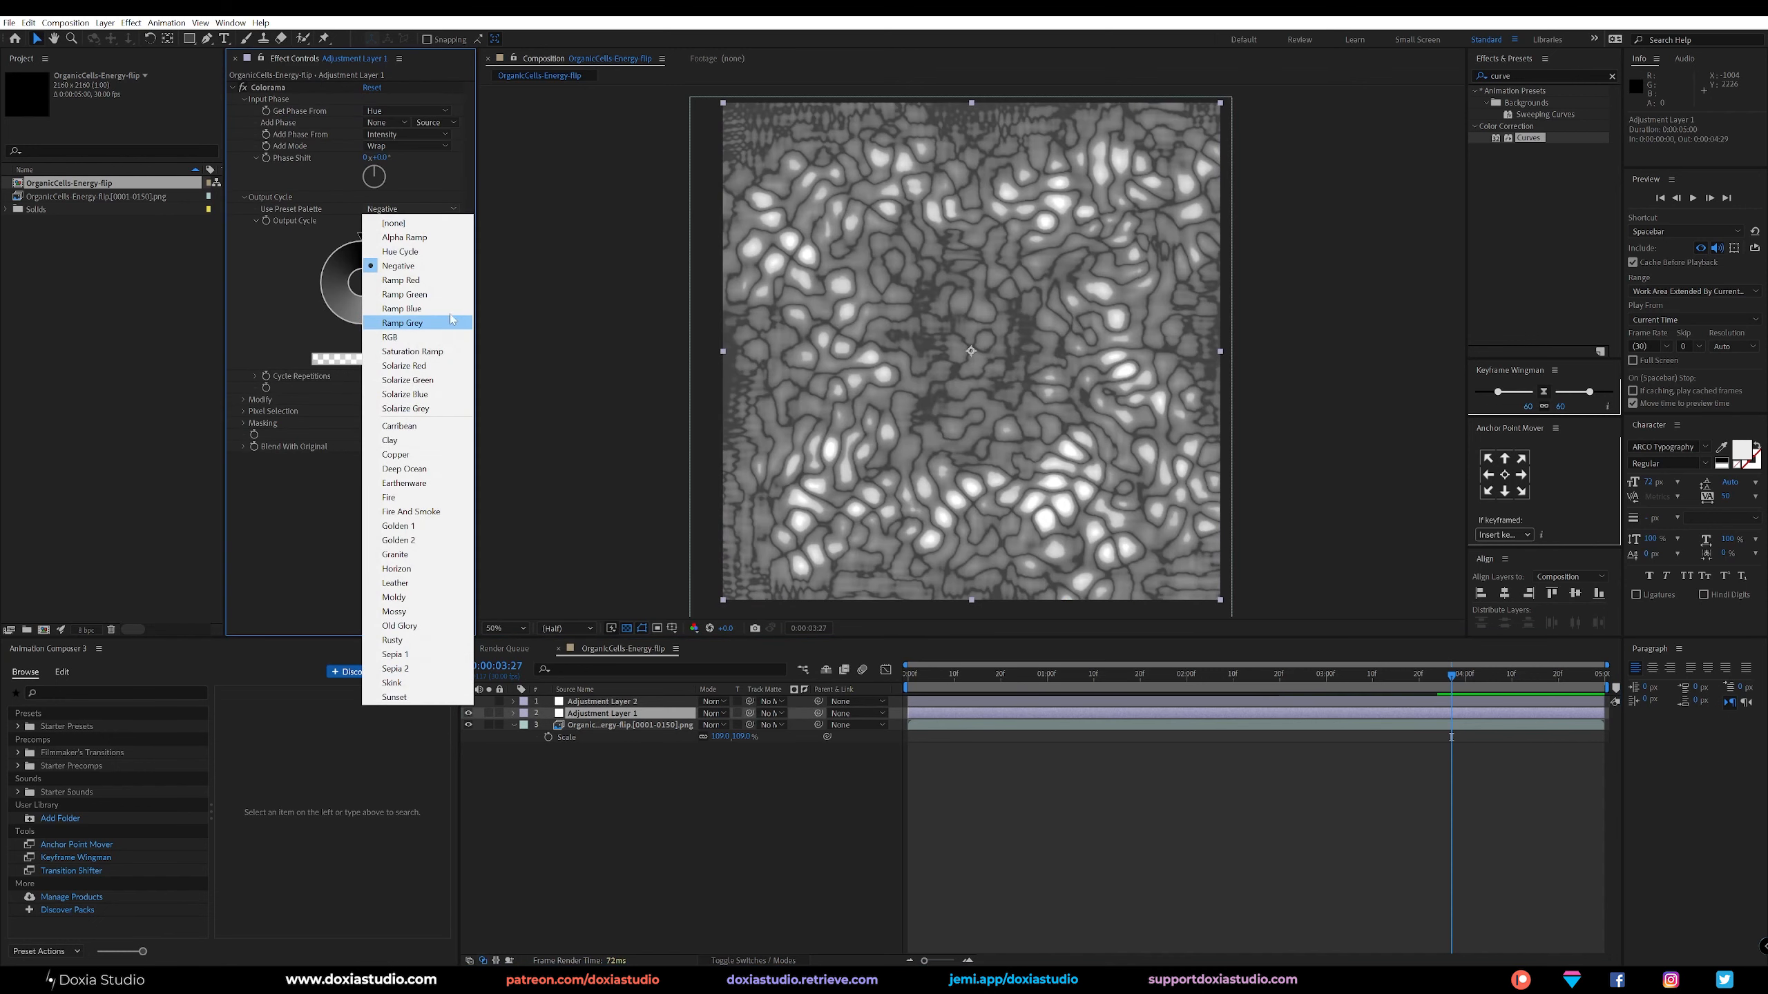
left_click(438, 483)
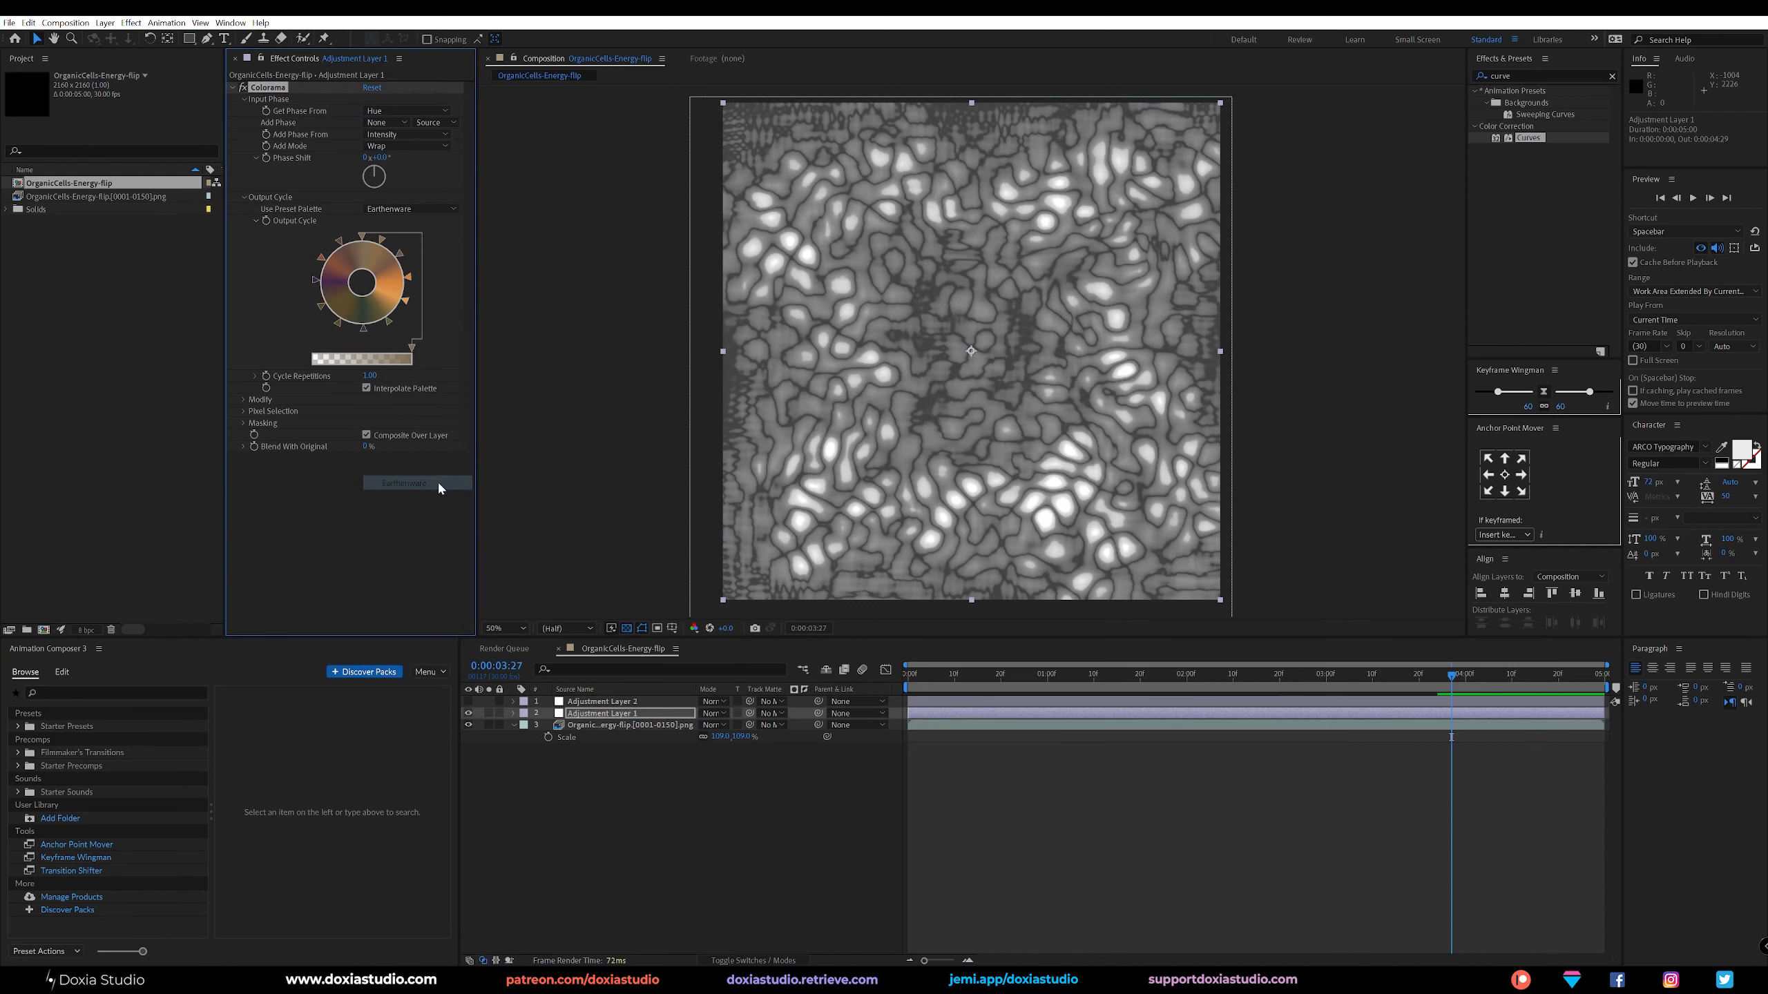
Set Adjustment Layer 1's Colorama preset palette to Golden 2 and scrub through the composition to check it.
left_click(414, 211)
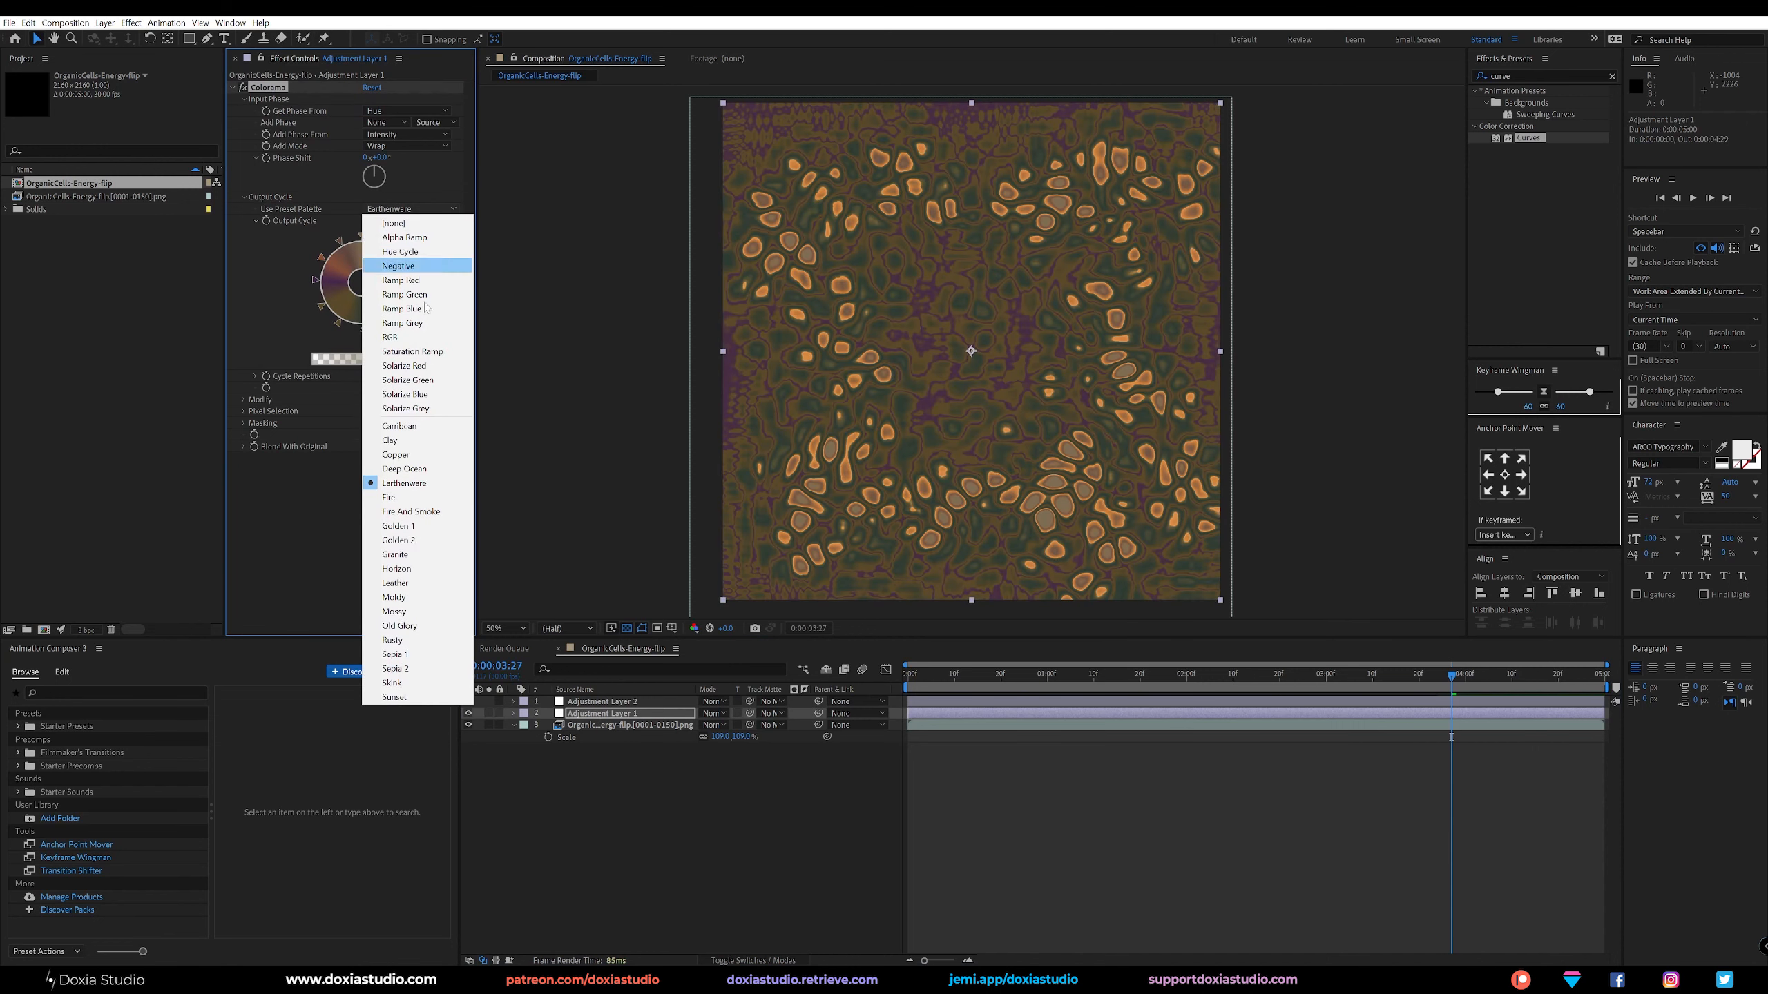
left_click(414, 541)
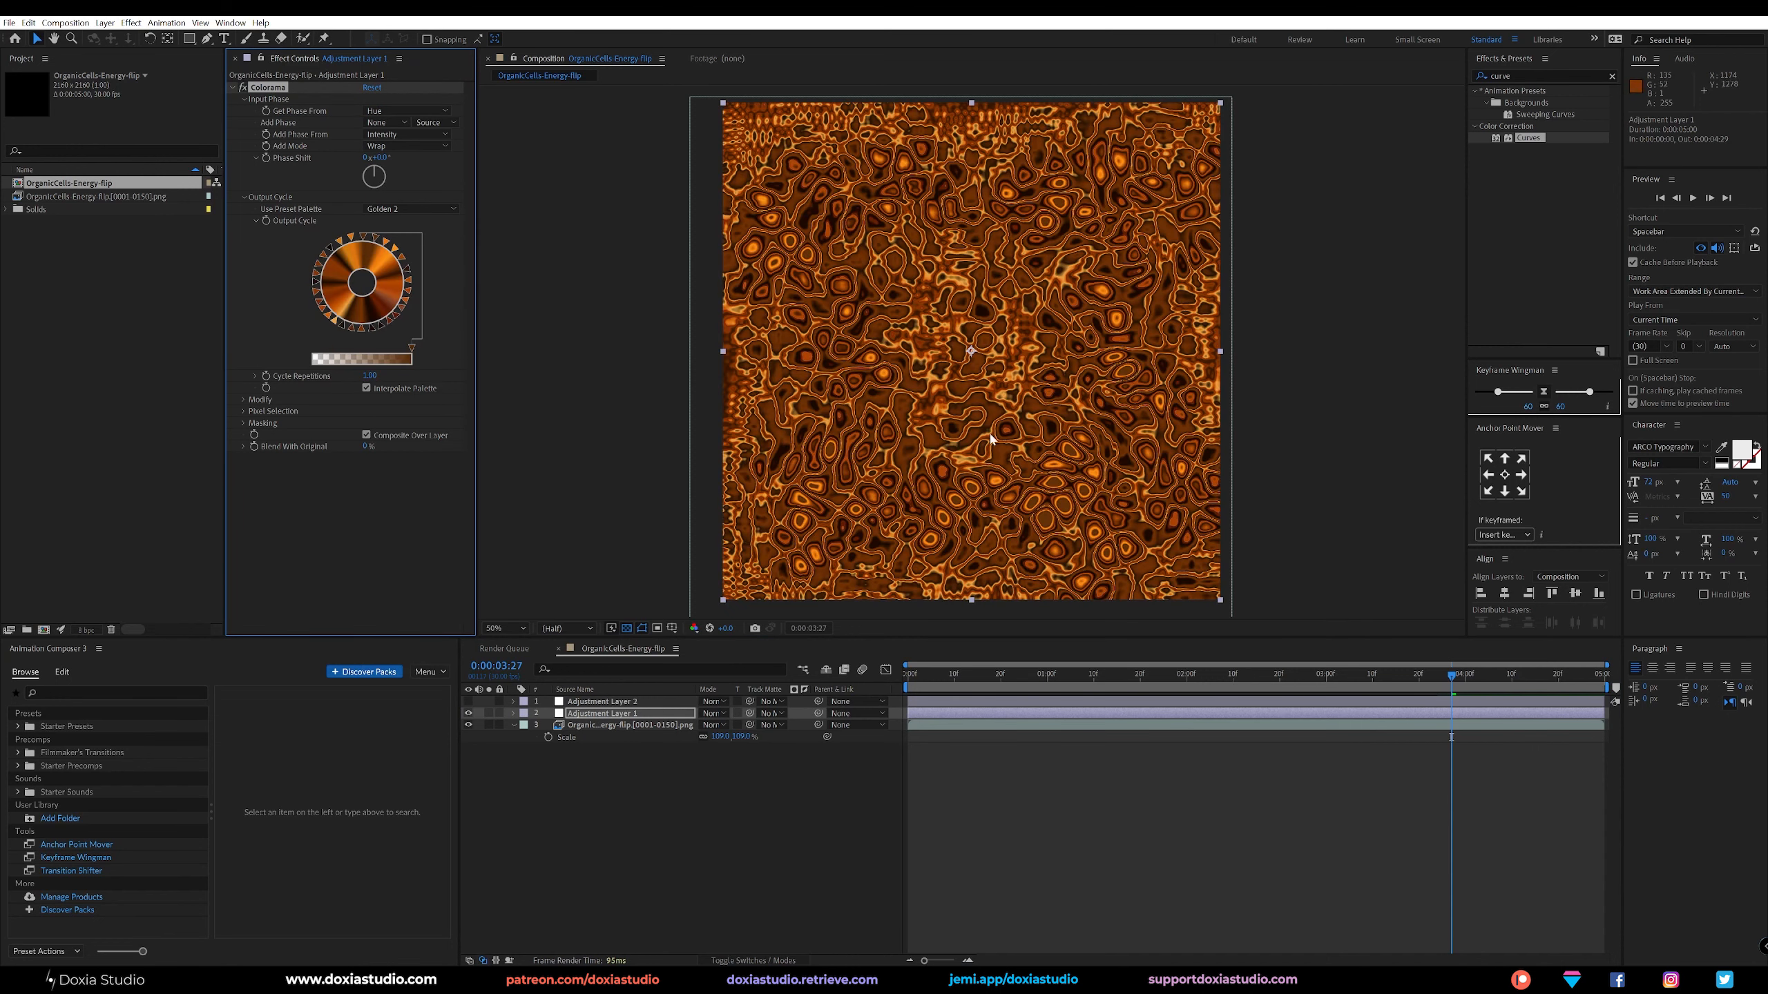
left_click_drag(981, 685, 1457, 695)
left_click(1122, 759)
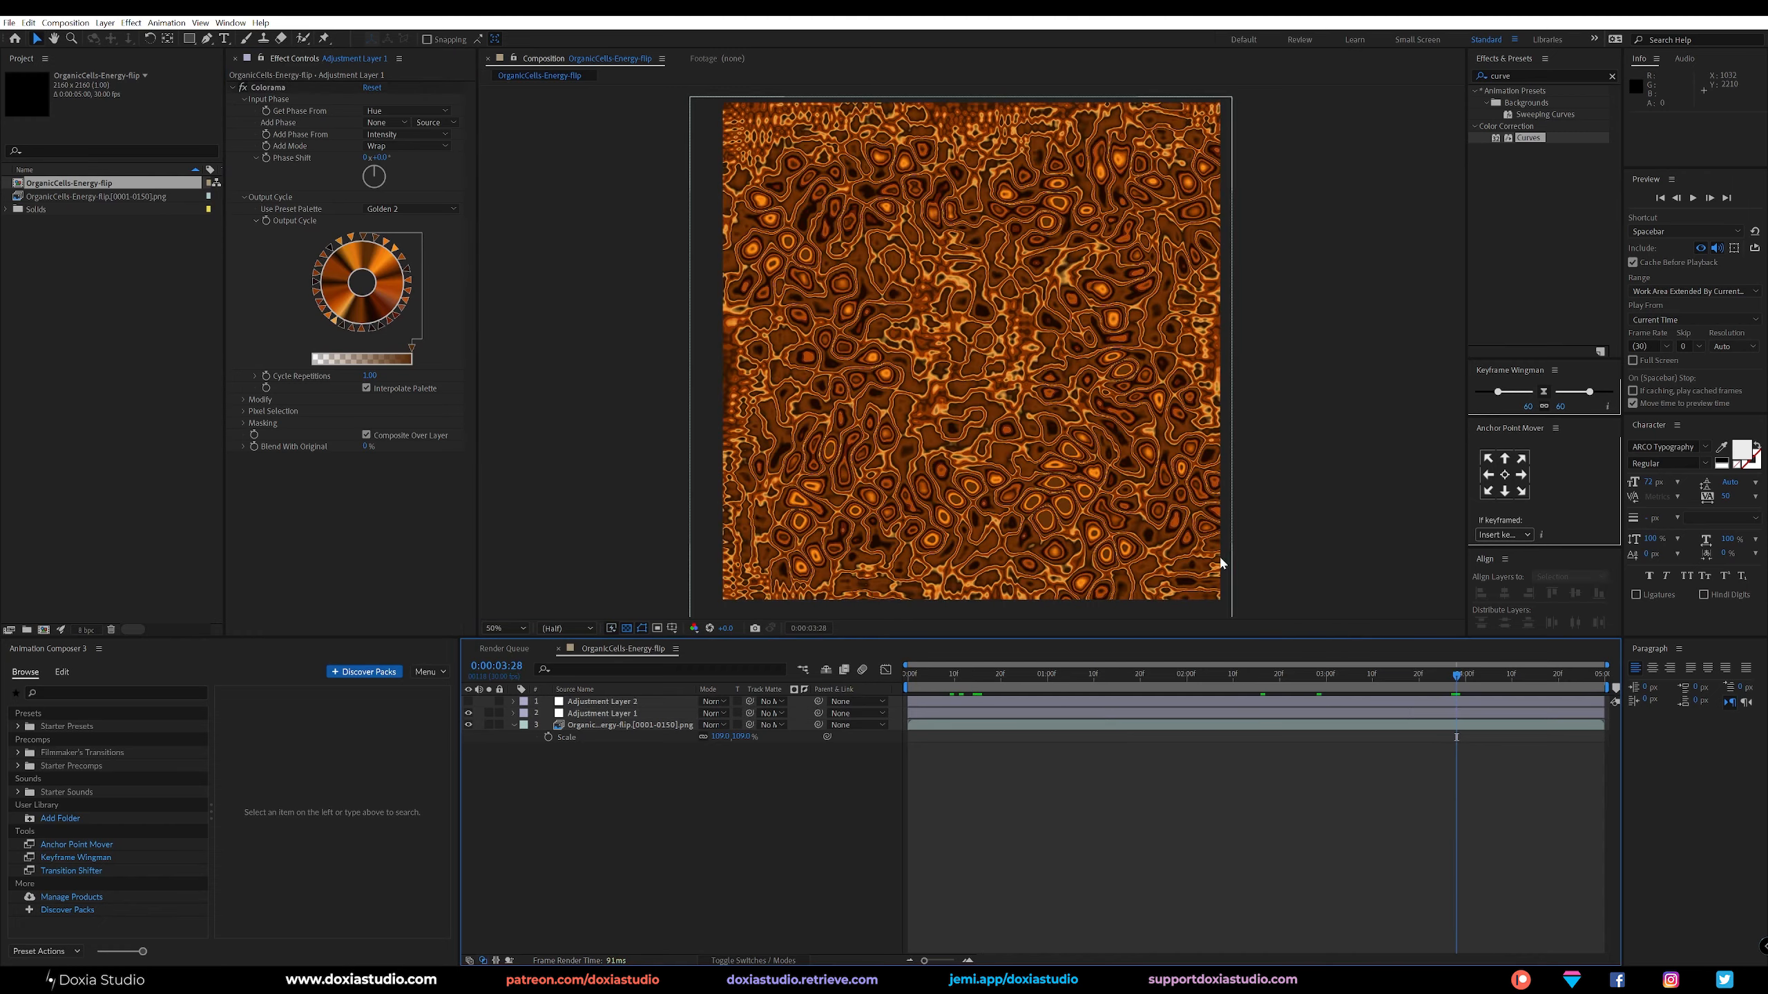
Turn Adjustment Layer 2 back on, bring up the project's save dialog and close it.
left_click(468, 701)
key("ctrl+s")
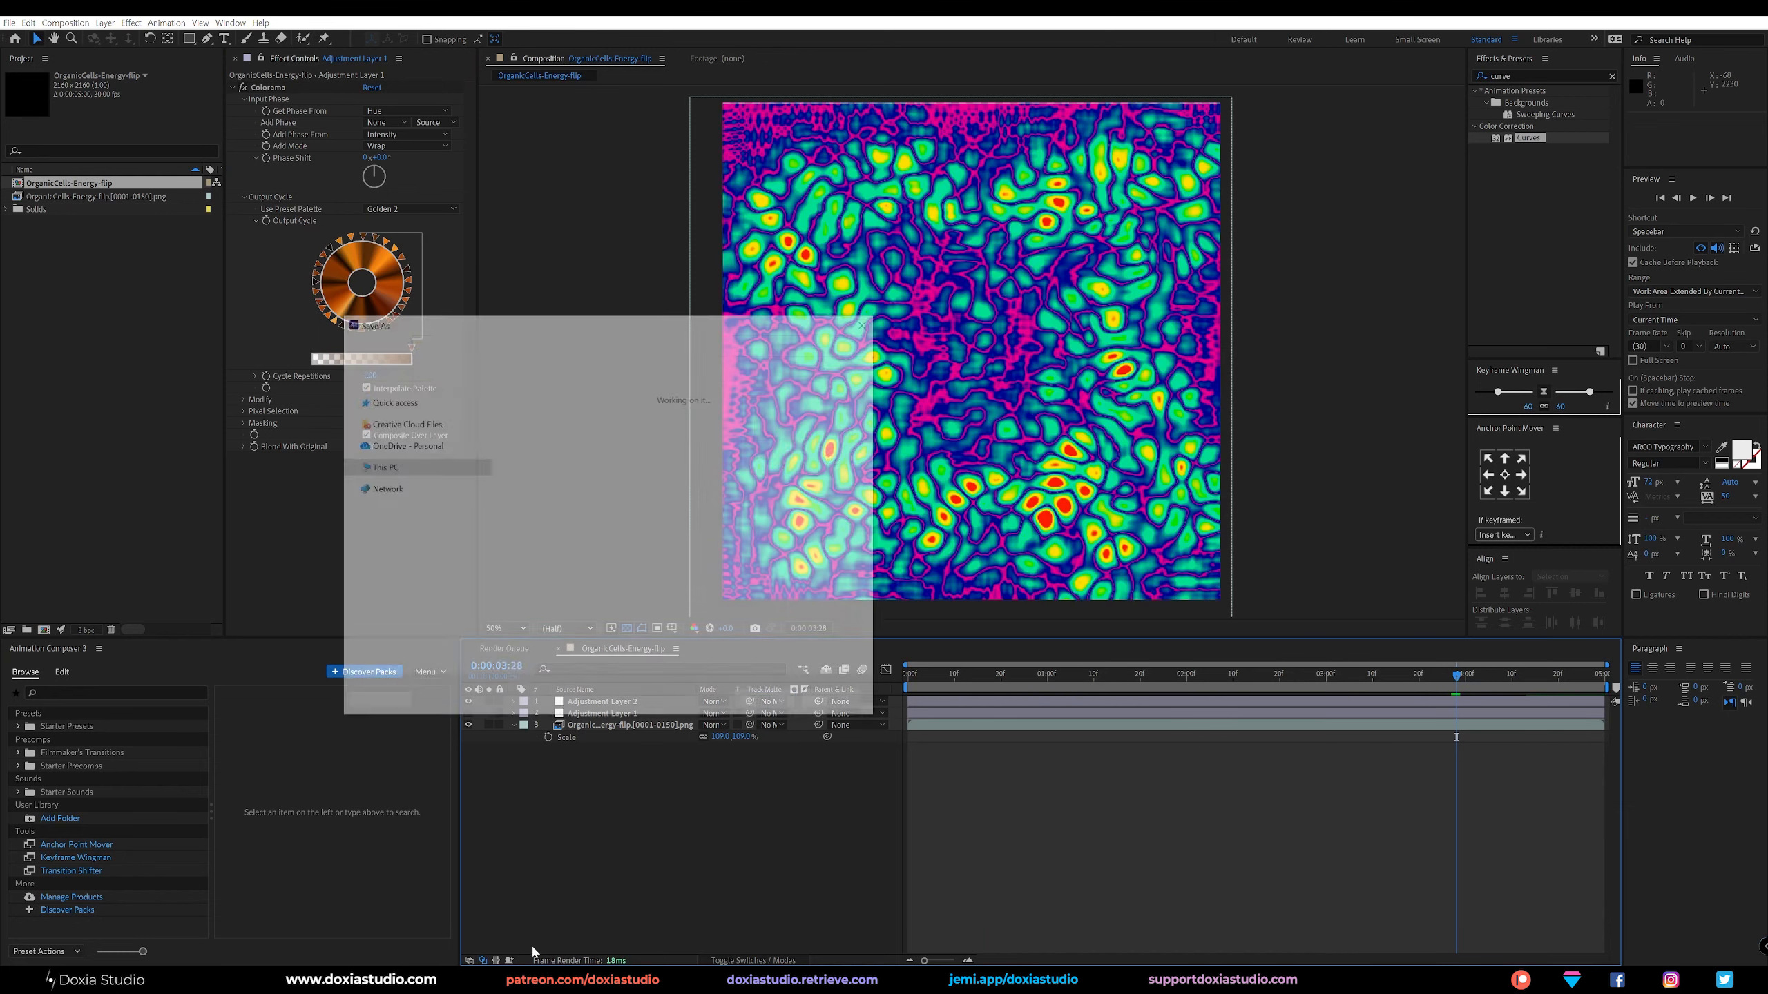
left_click(824, 706)
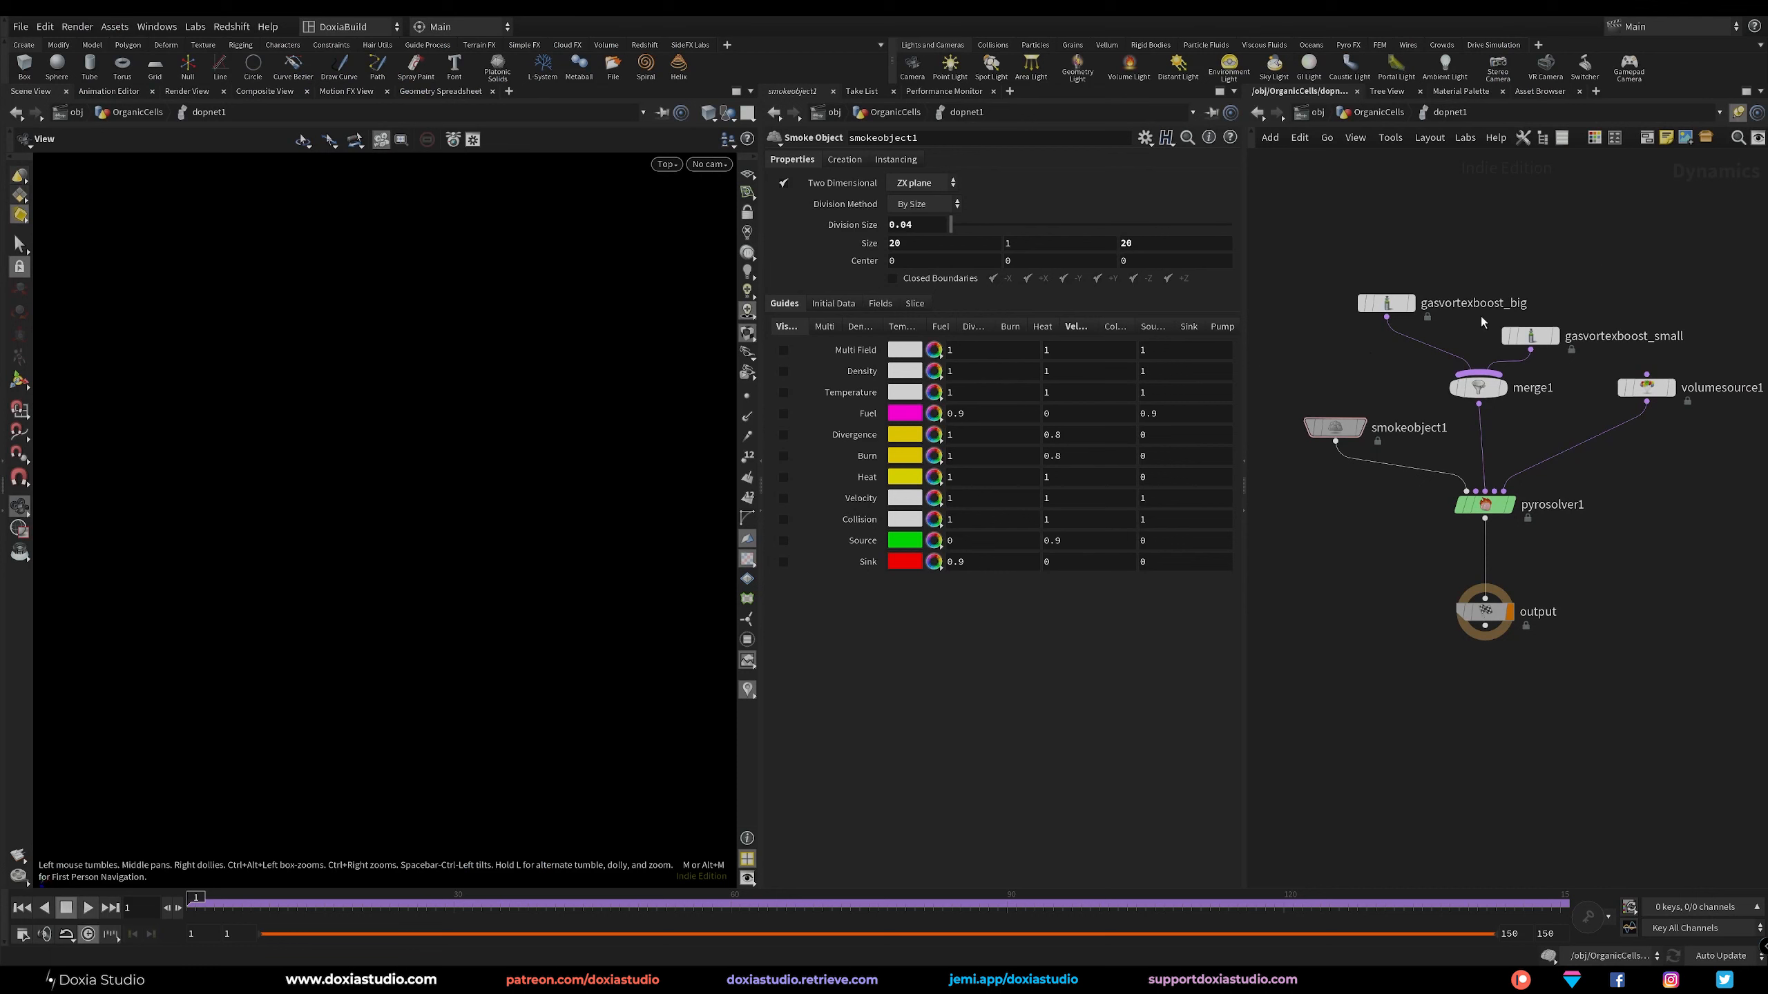
Switch to Houdini, go to frame 39, and display smokeobject1's Velocity guide in place of the vortex energy visualization.
left_click_drag(1607, 241, 1376, 331)
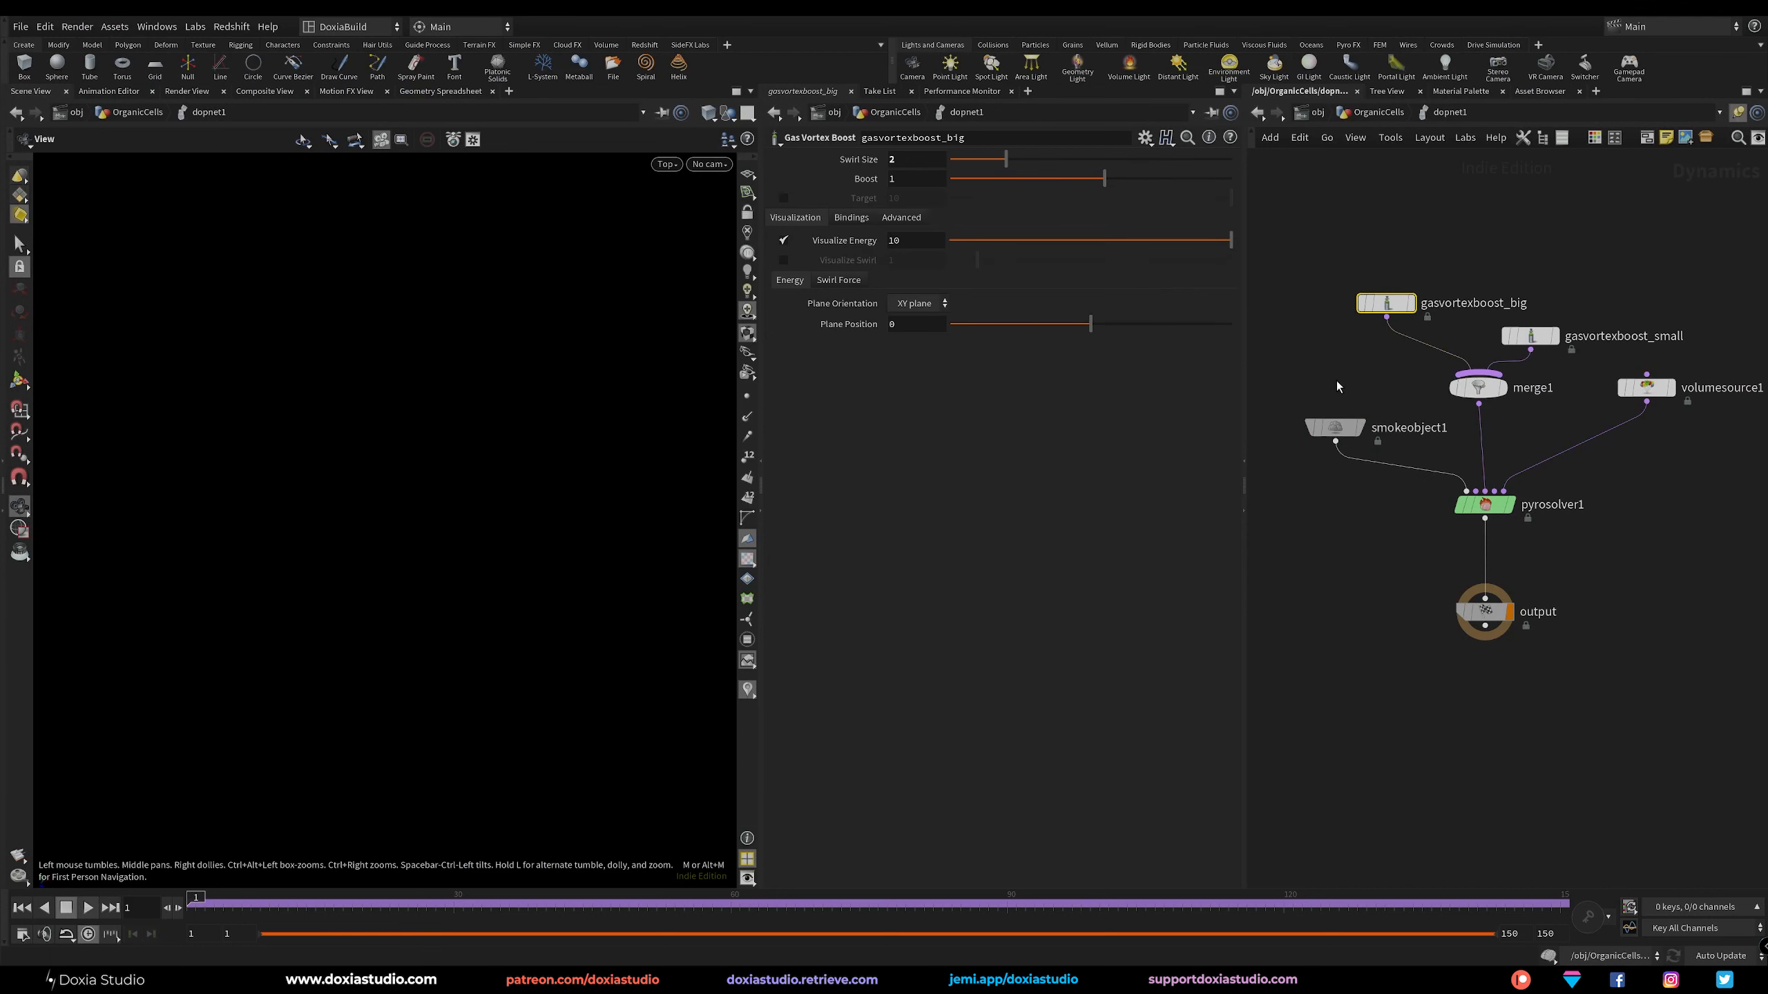
left_click(537, 908)
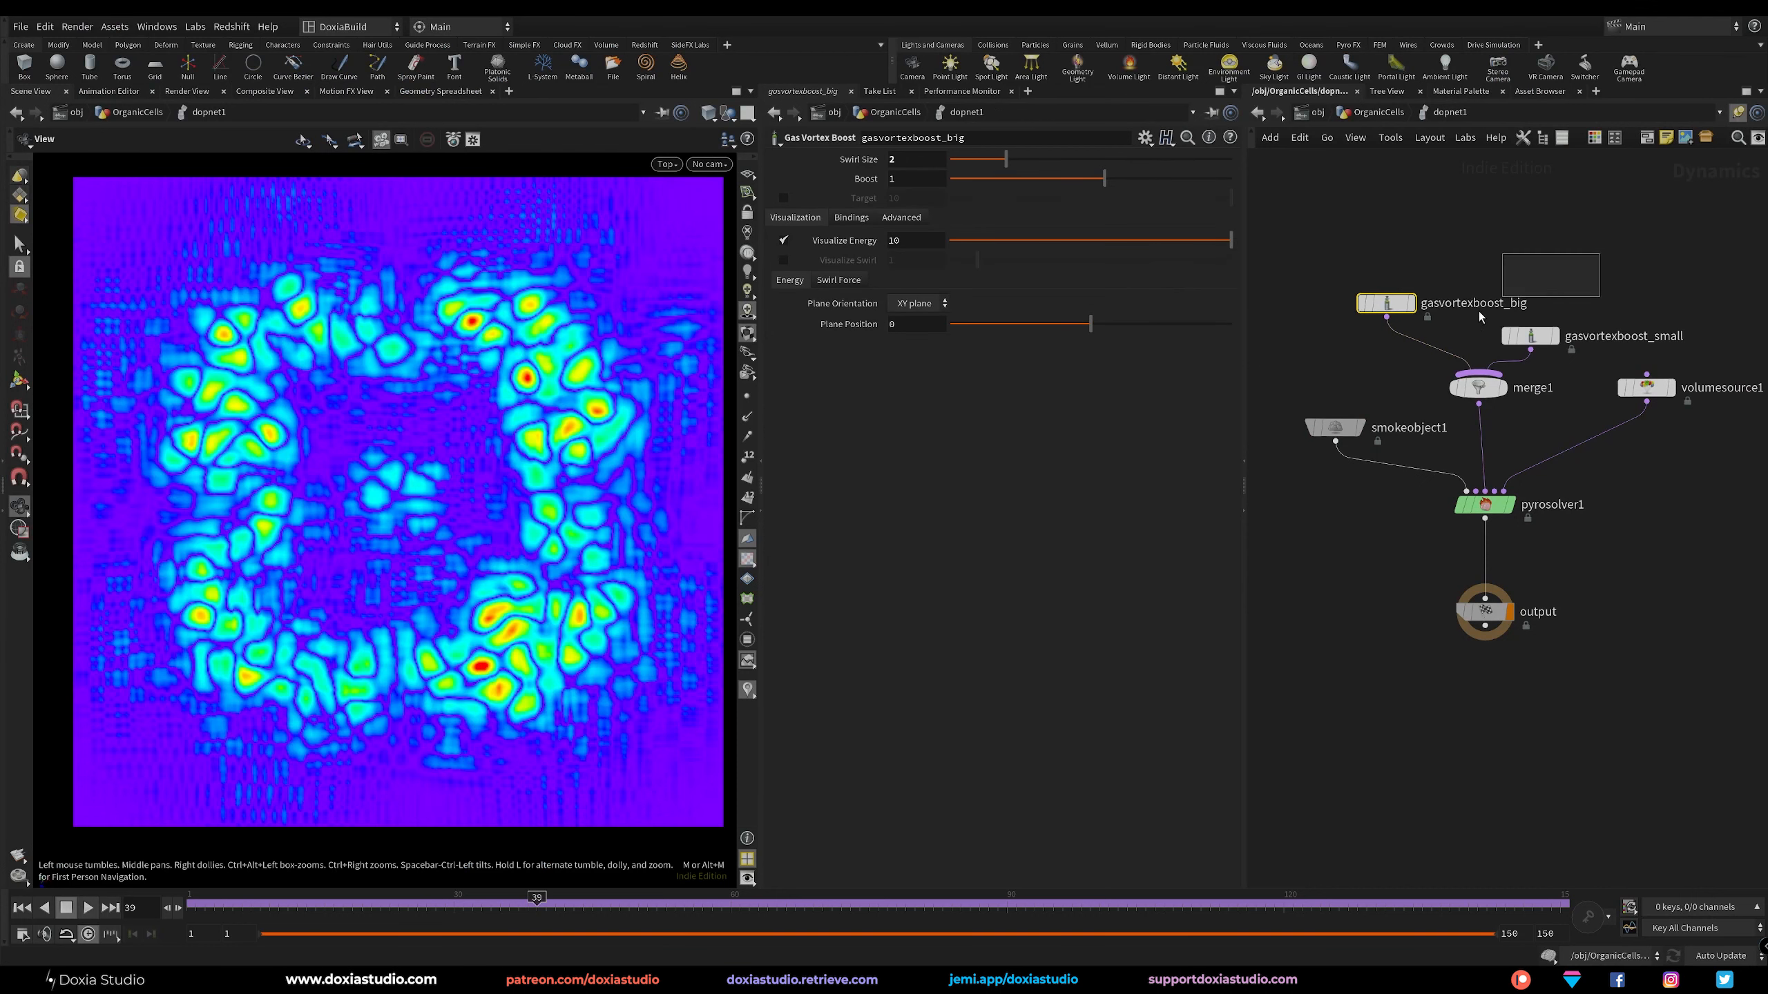
left_click_drag(1478, 311, 1303, 436)
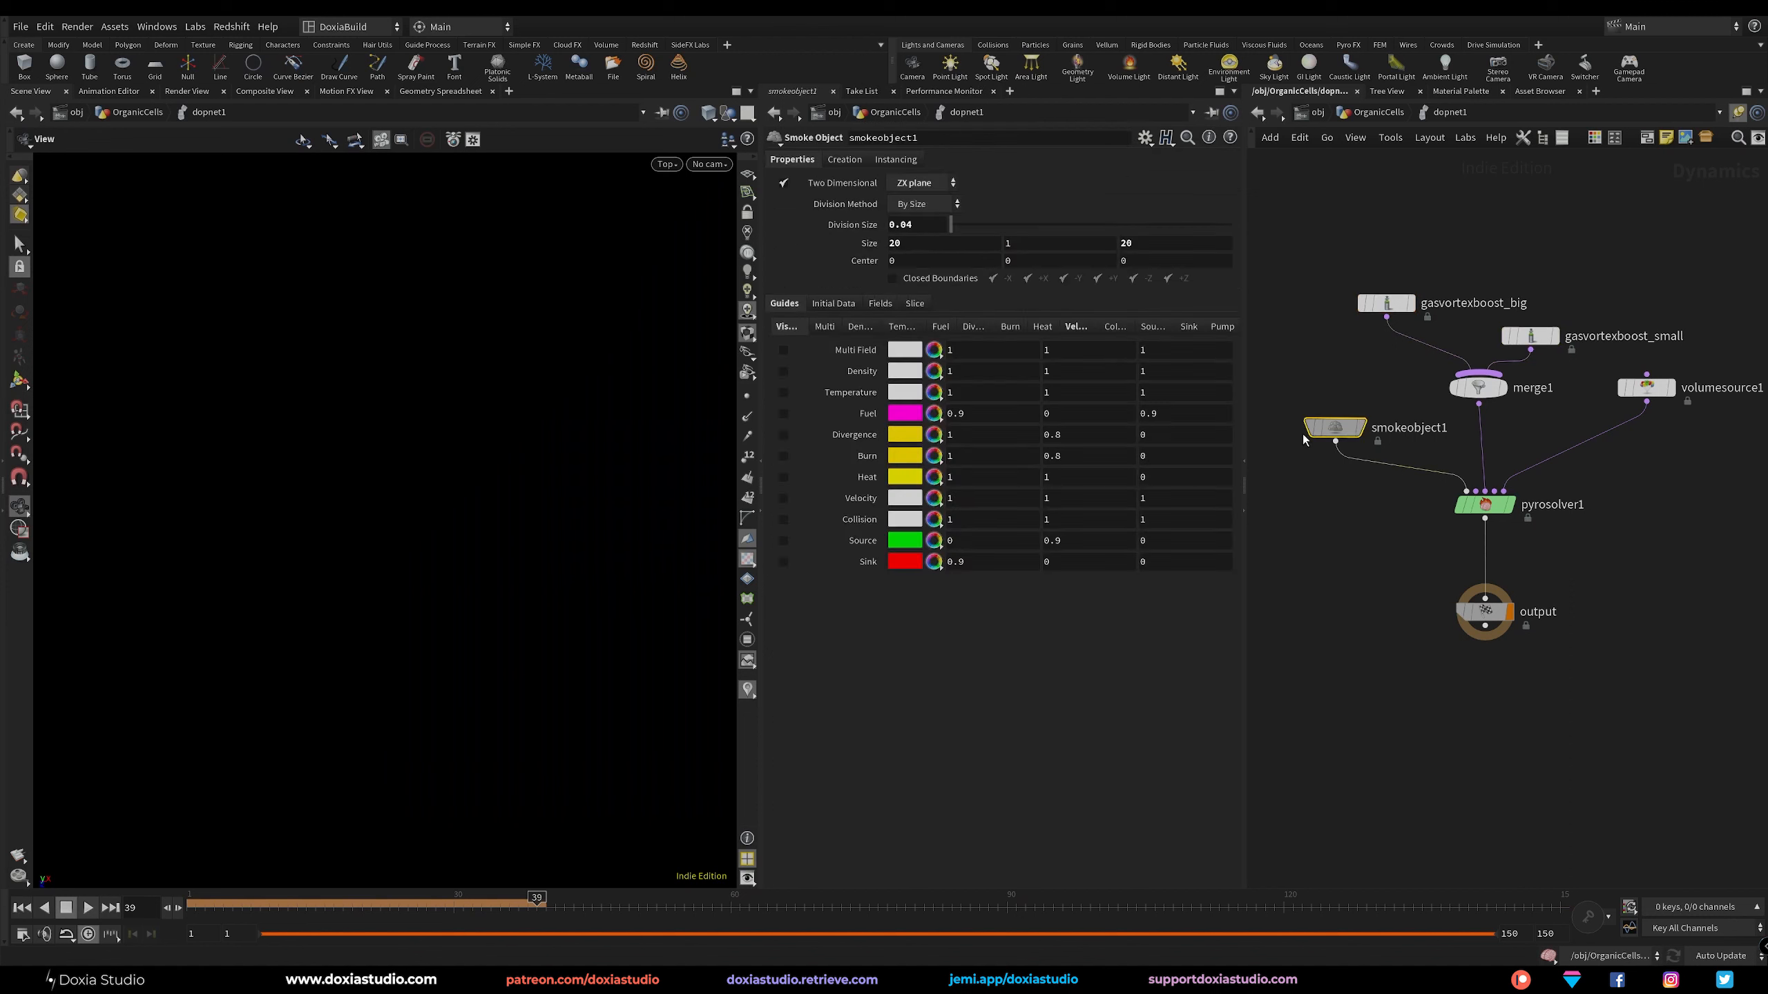
left_click(783, 497)
Compare the Infra-Red, White to Red, Black Body and Two-Tone visualization modes for smokeobject1's velocity, and choose Grayscale.
left_click(1062, 328)
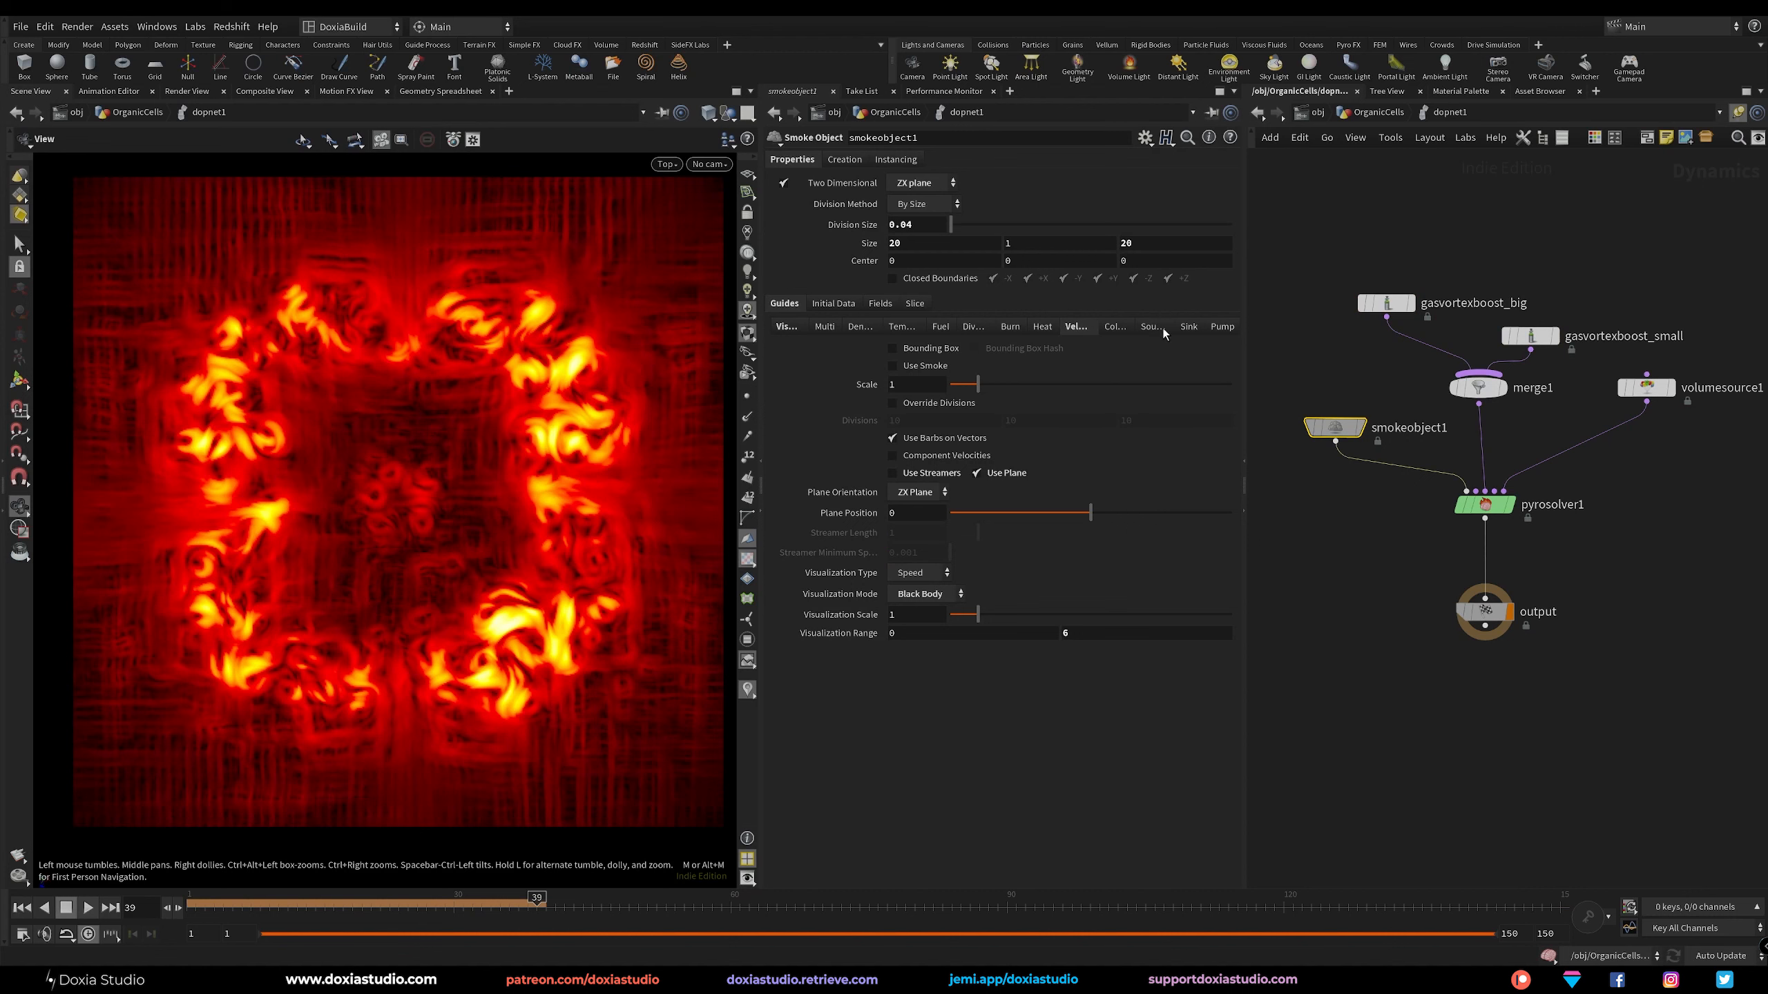
left_click_drag(1246, 325, 1308, 324)
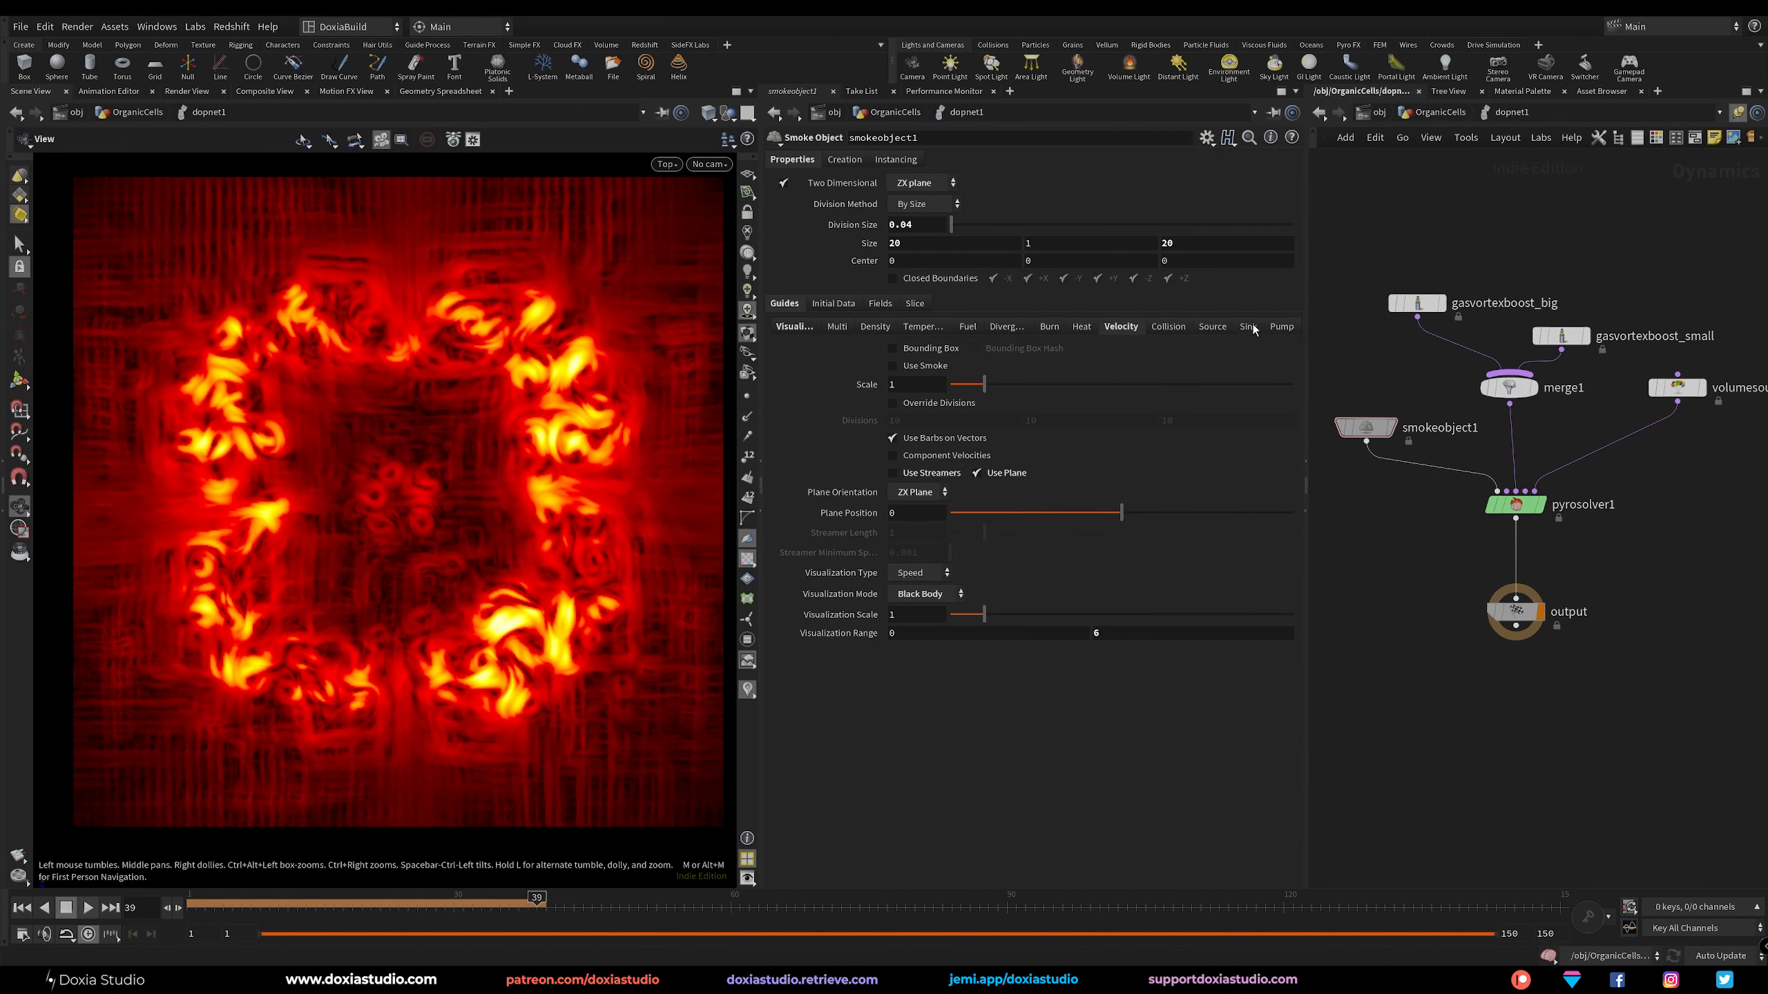
left_click(939, 595)
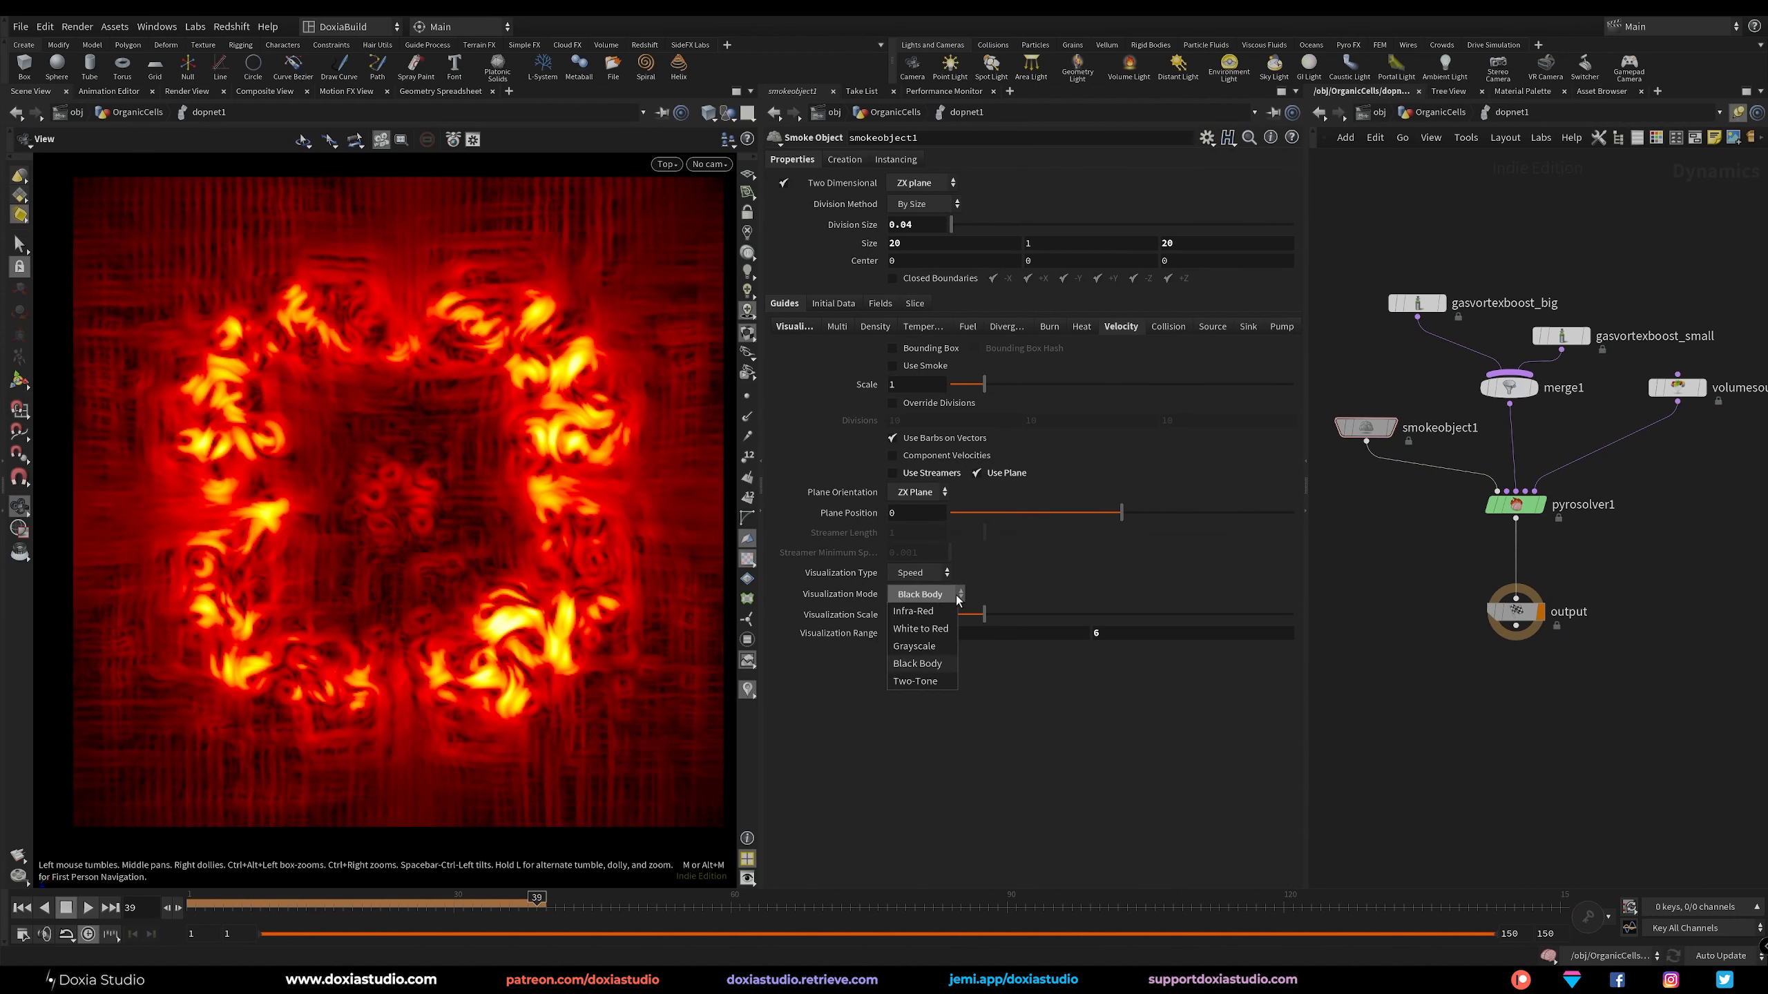
left_click(913, 611)
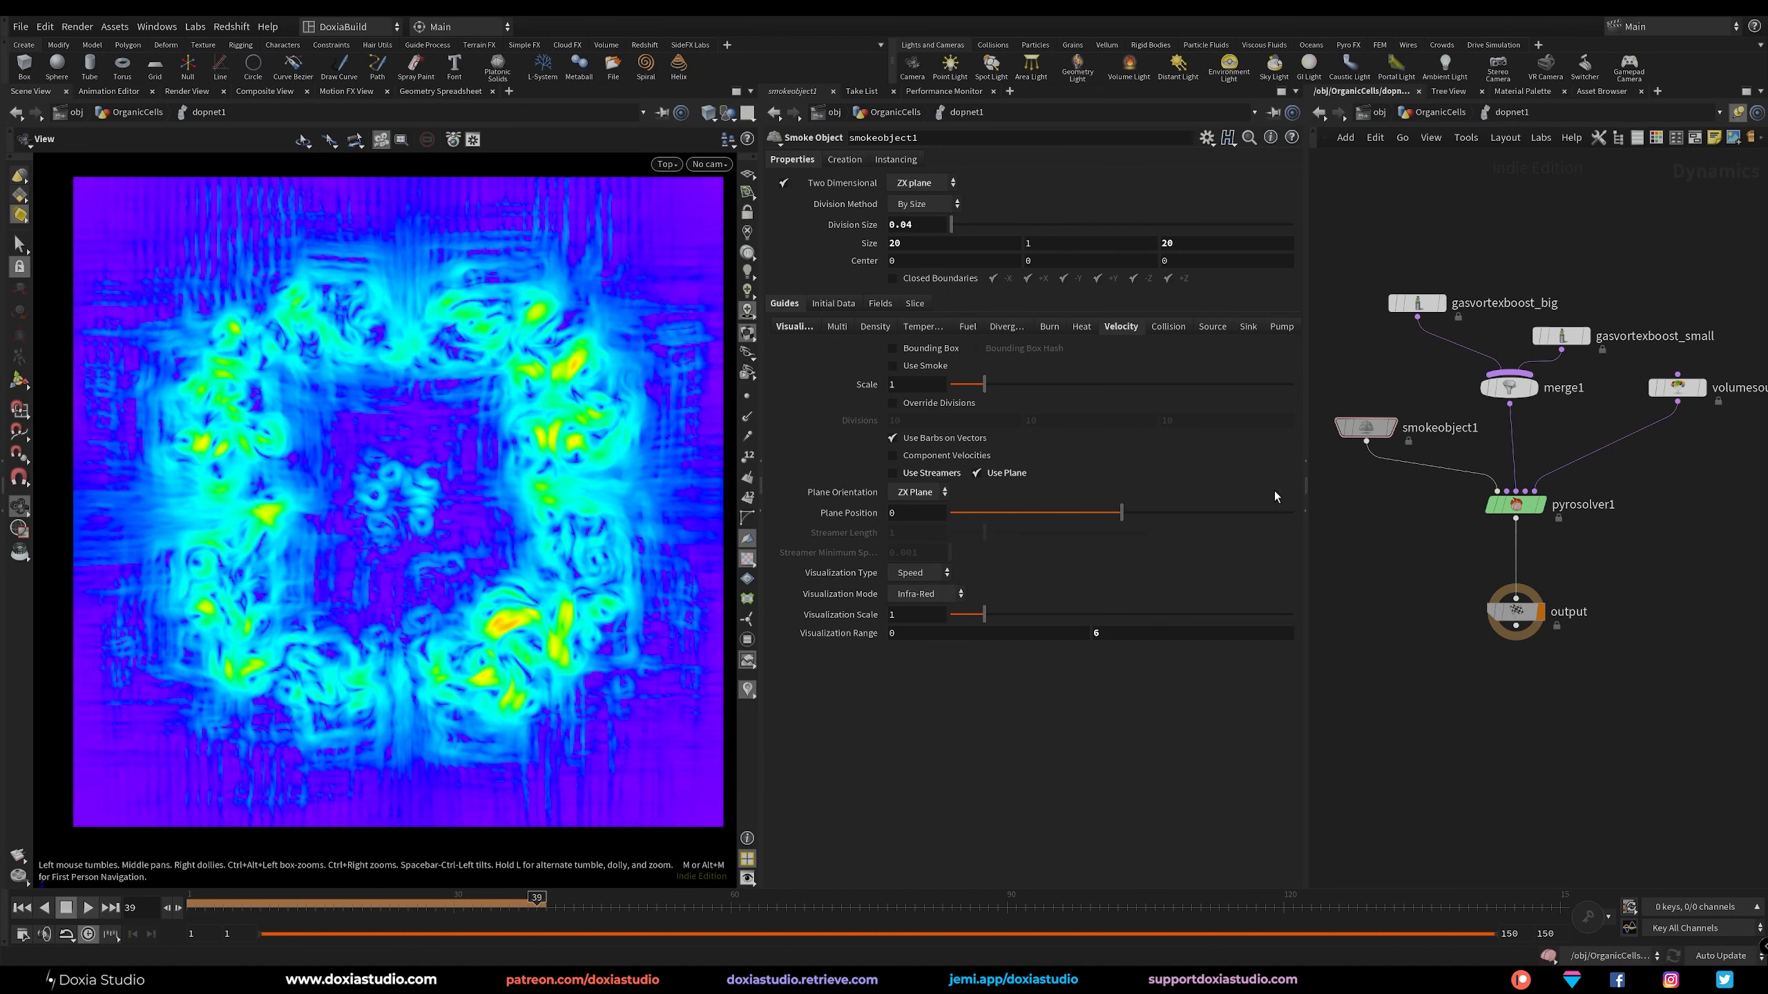
left_click(952, 596)
left_click(947, 635)
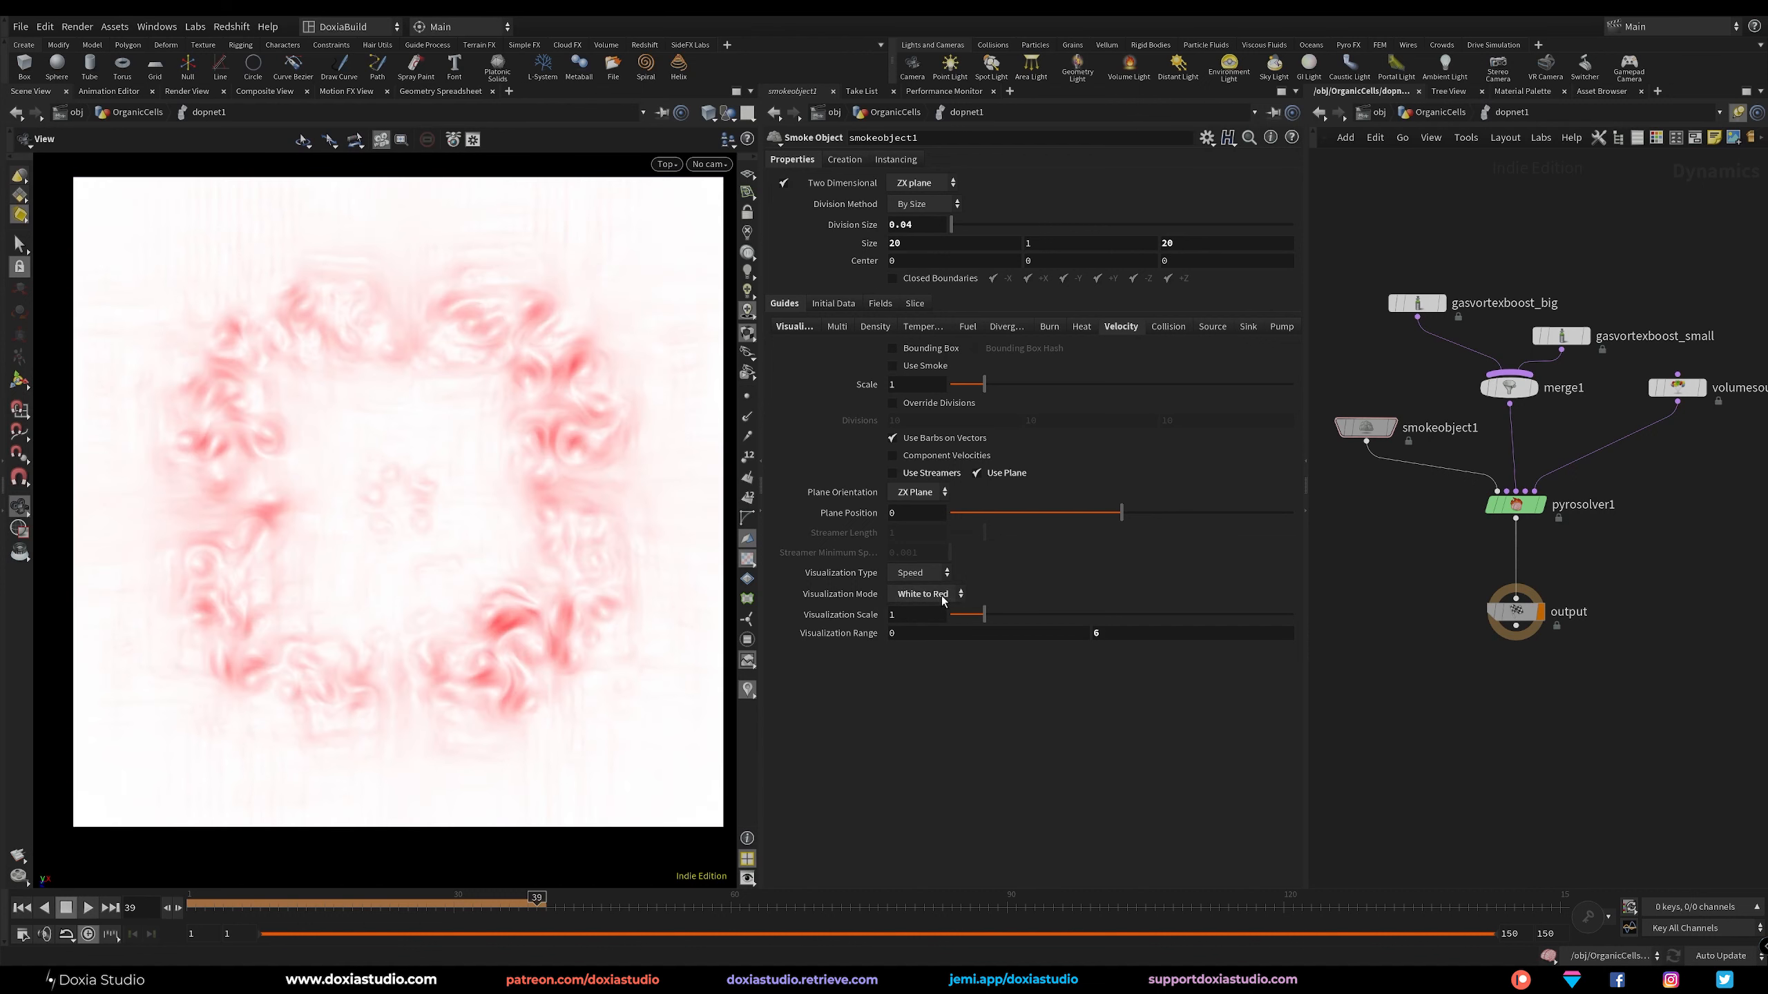
left_click(918, 664)
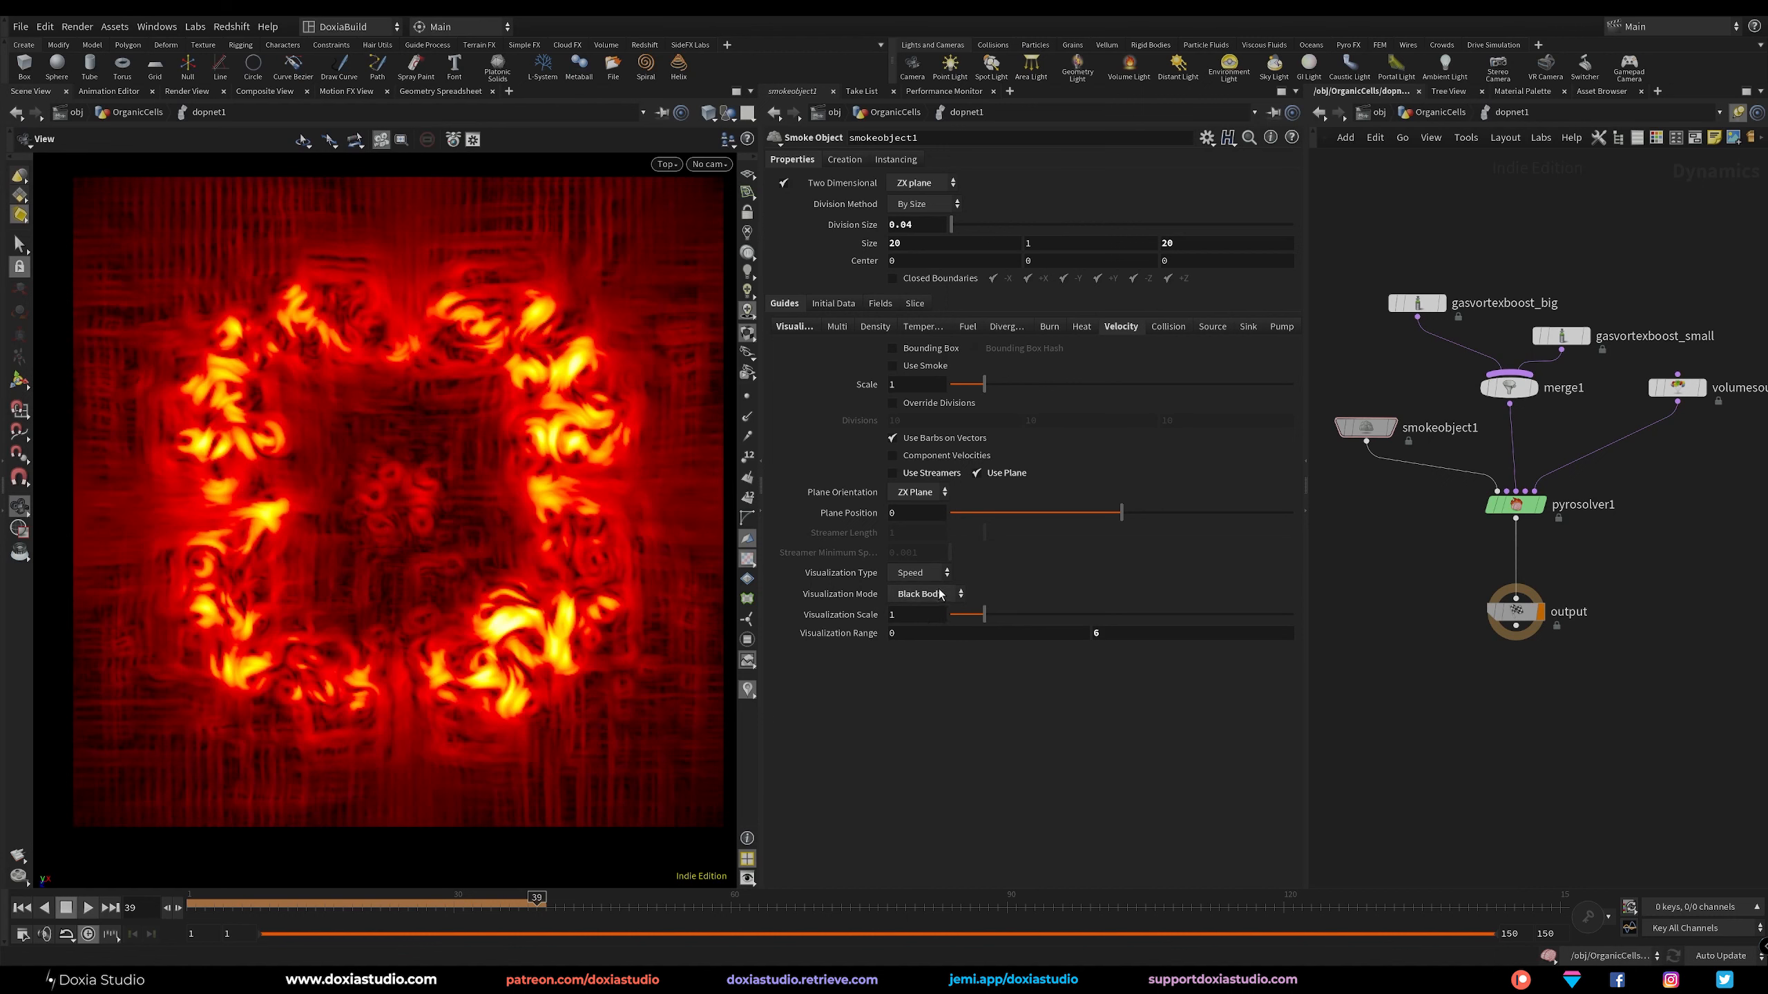
left_click(927, 682)
left_click(934, 596)
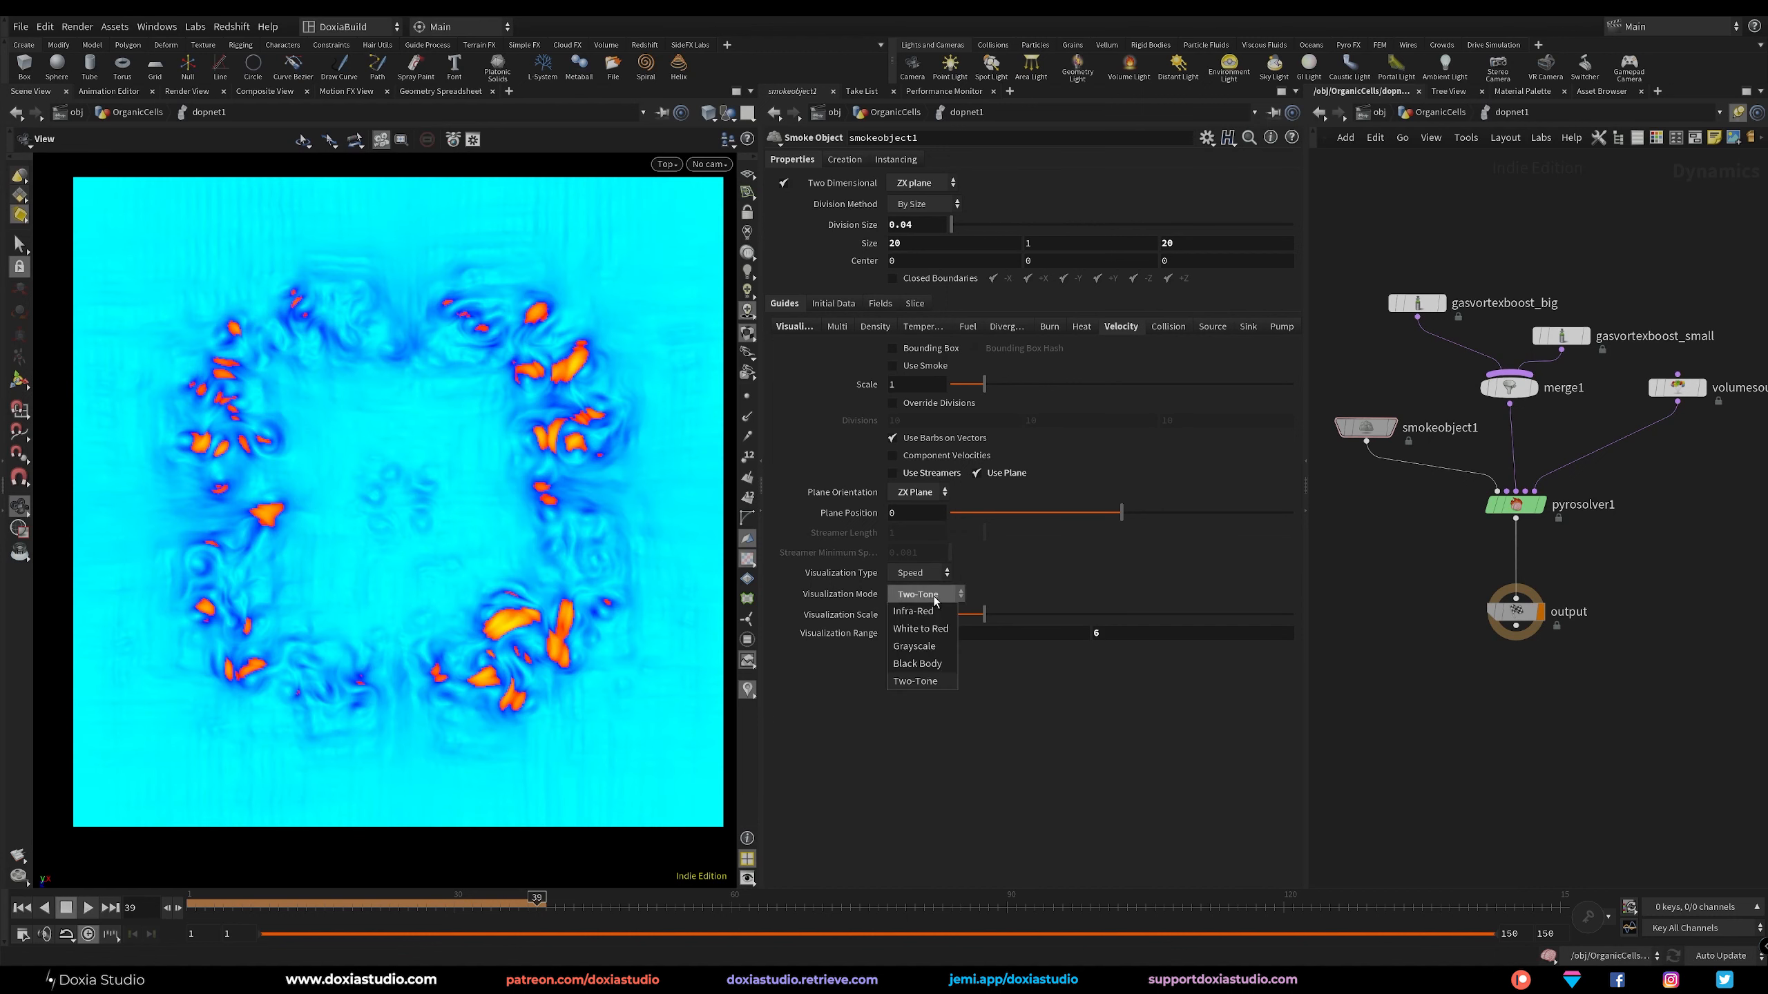
left_click(928, 647)
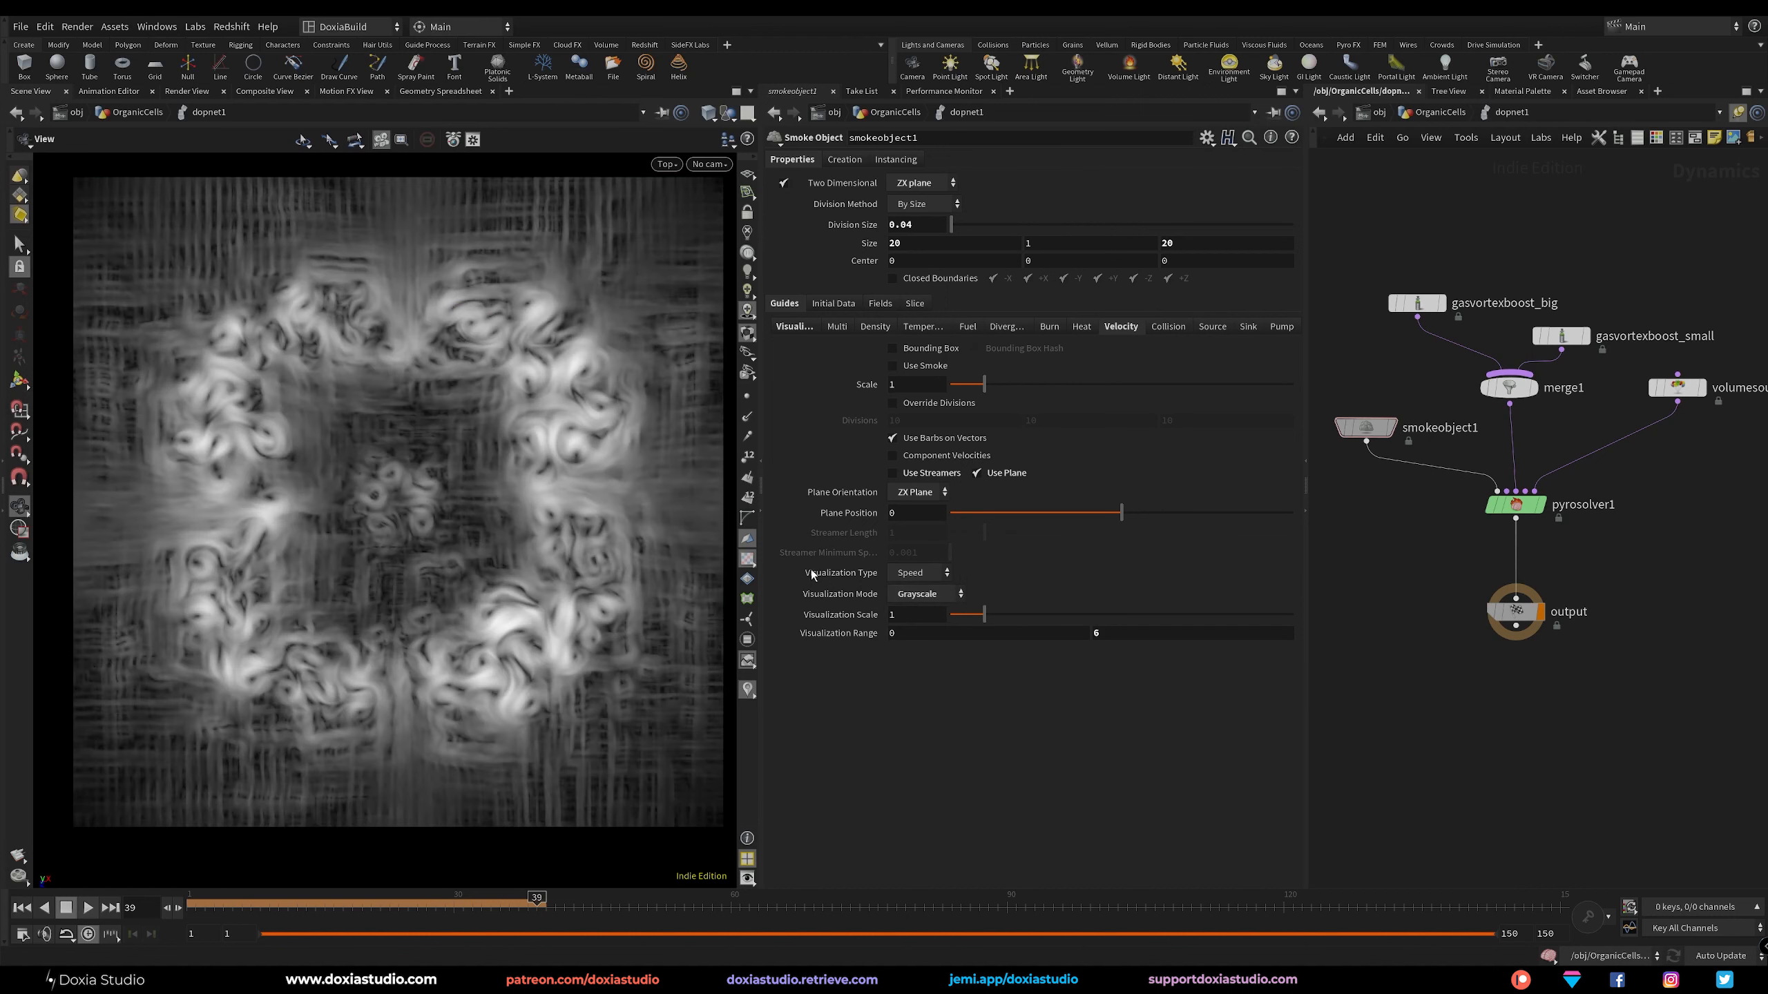